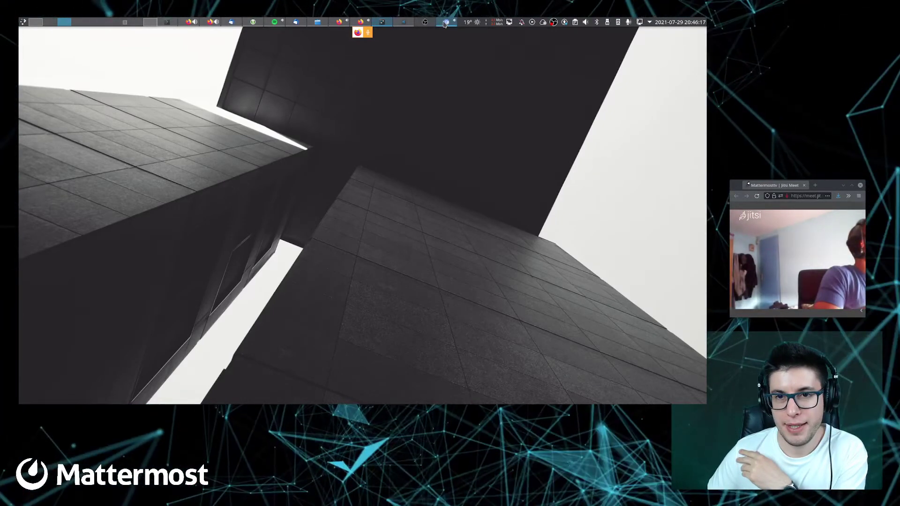
Switch to the virtual desktop holding the Konsole terminal with its two bash tabs
{"action": "mouse_move", "coordinate": [398, 25]}
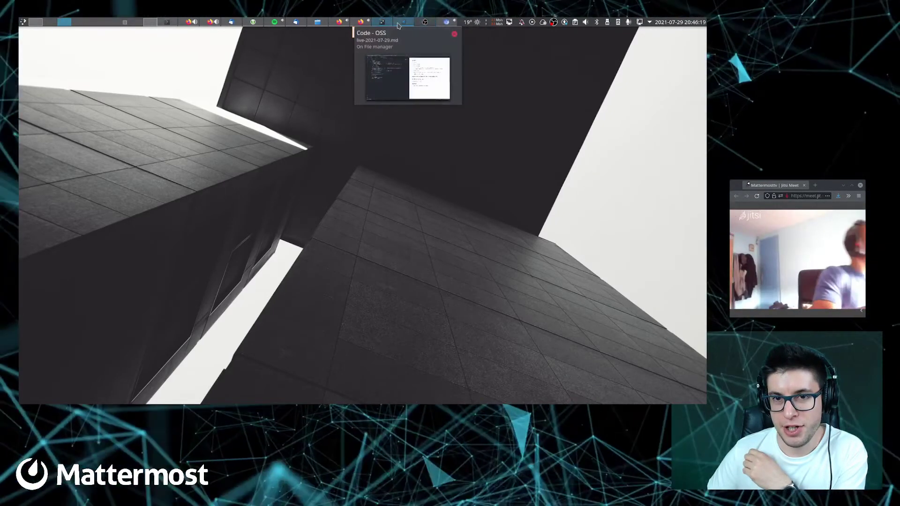
{"action": "mouse_move", "coordinate": [357, 24]}
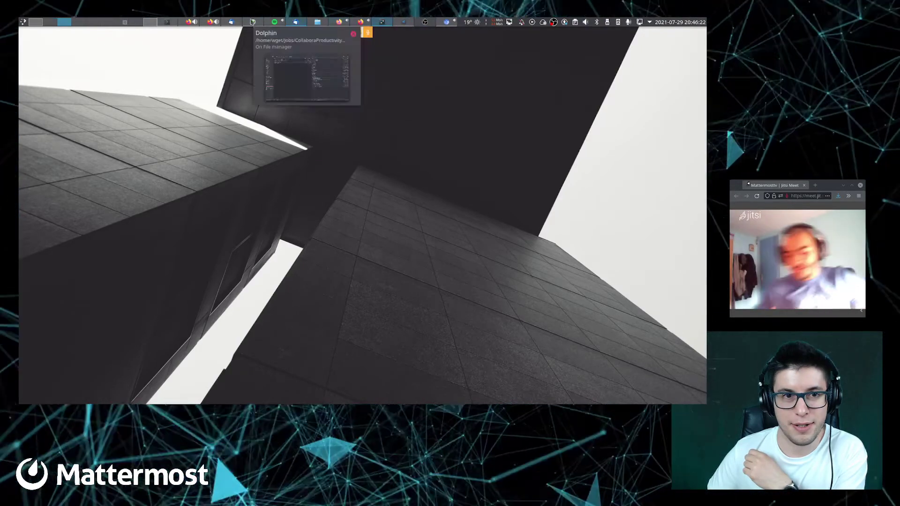
{"action": "mouse_move", "coordinate": [217, 23]}
{"action": "mouse_move", "coordinate": [182, 23]}
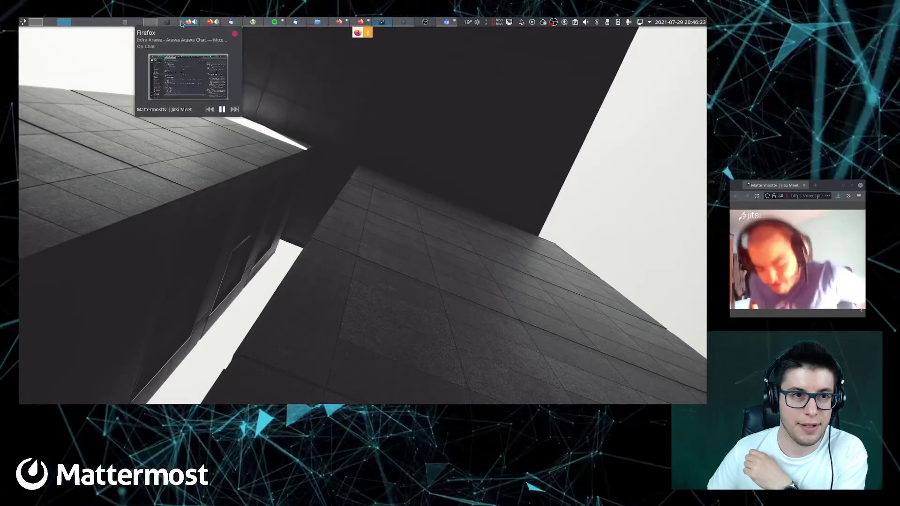
{"action": "left_click", "coordinate": [443, 22]}
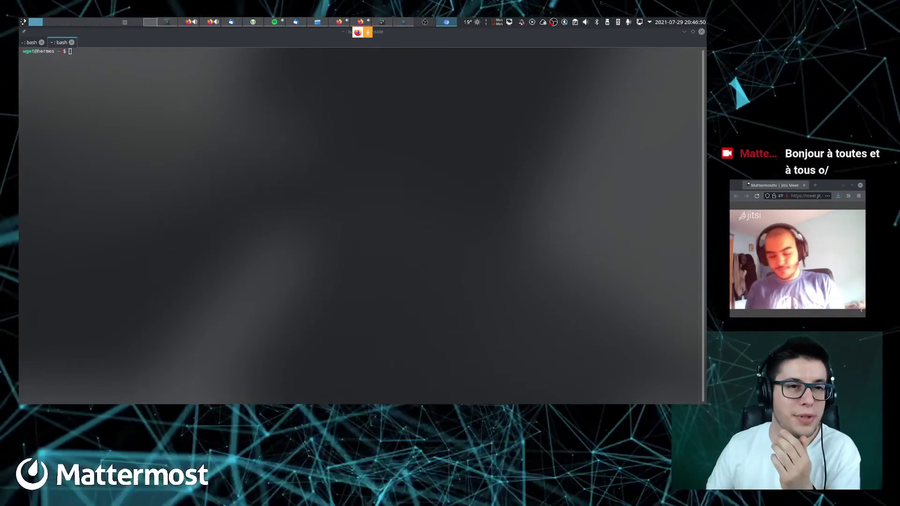
Focus Konsole, then move to the virtual desktop showing only the wallpaper and Jitsi call
{"action": "left_click", "coordinate": [433, 209]}
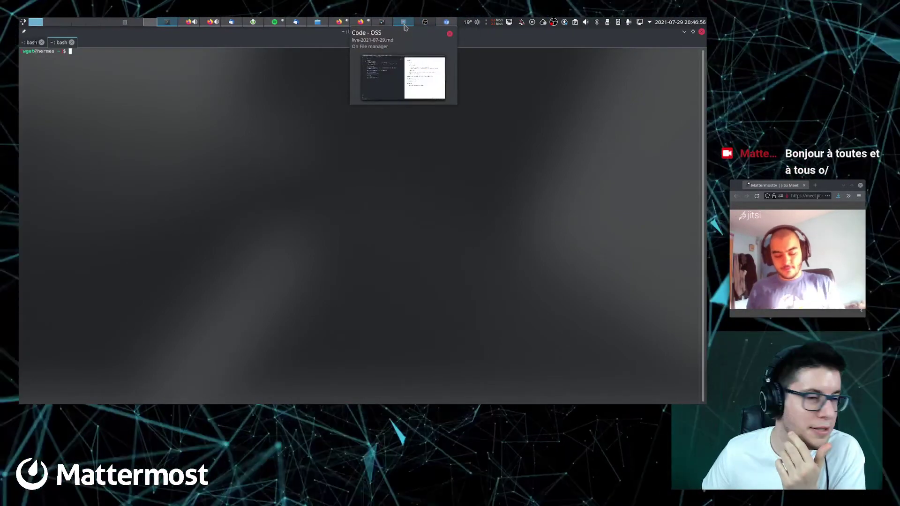
{"action": "left_click", "coordinate": [405, 27]}
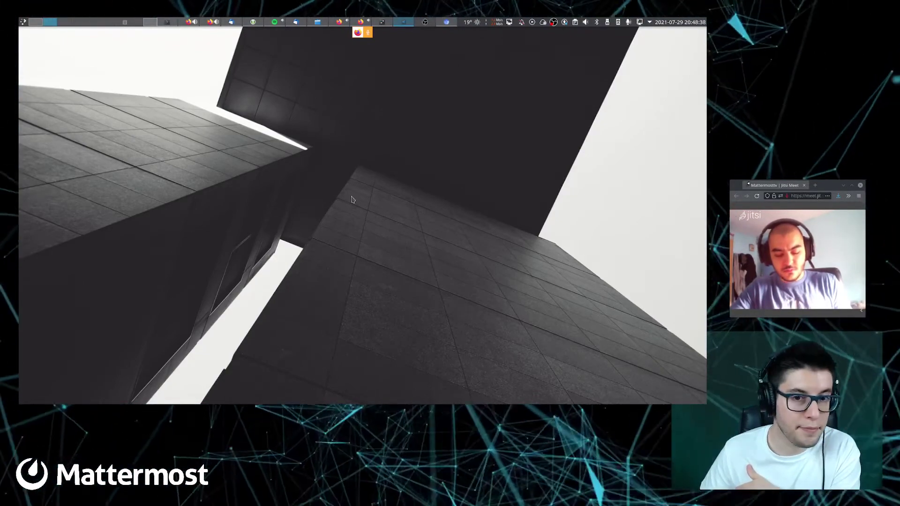
Raise the Firefox window with the MattermostFR tweet about the first Mattermost Docathon
{"action": "left_click", "coordinate": [149, 23]}
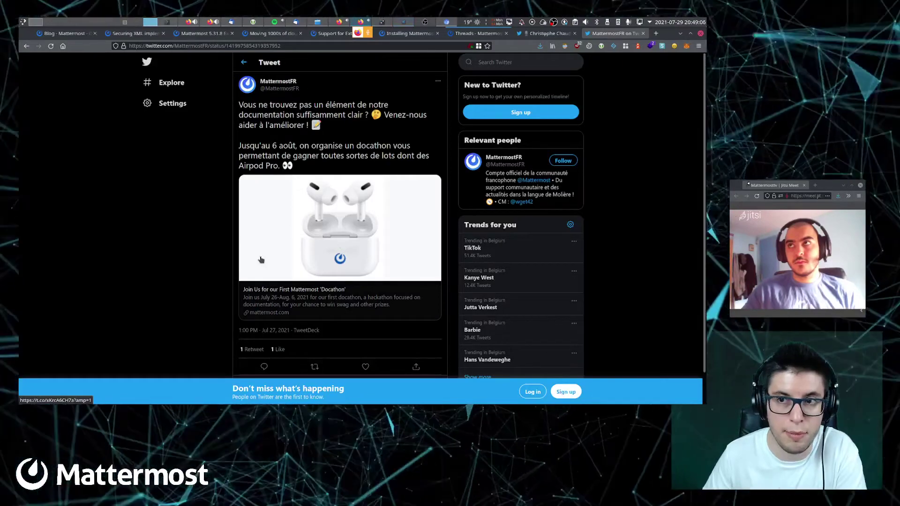
Open the 'Join Us for our First Mattermost Docathon' blog post from the tweet's link card
{"action": "left_click", "coordinate": [261, 260]}
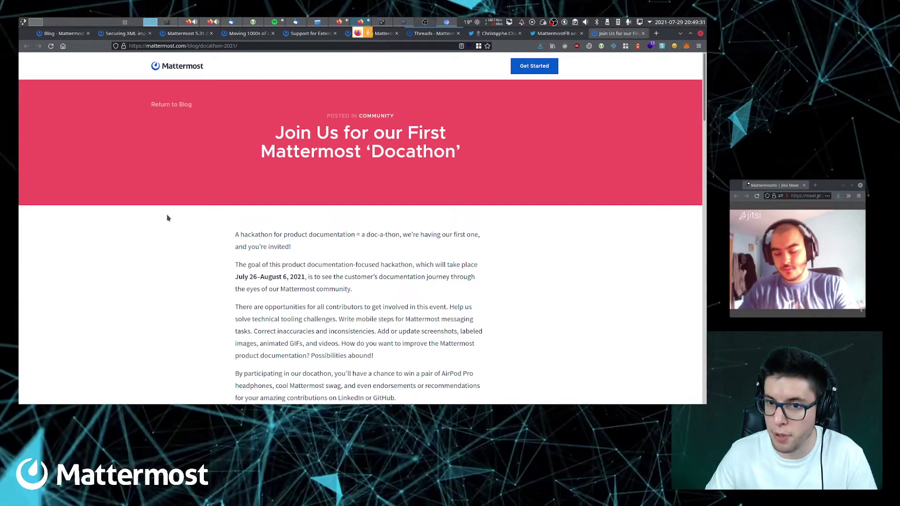
Open the Getting Started 'existing docs ticket in GitHub' link in a new tab and switch to it
{"action": "scroll", "coordinate": [168, 218], "scroll_direction": "down", "scroll_amount": 5}
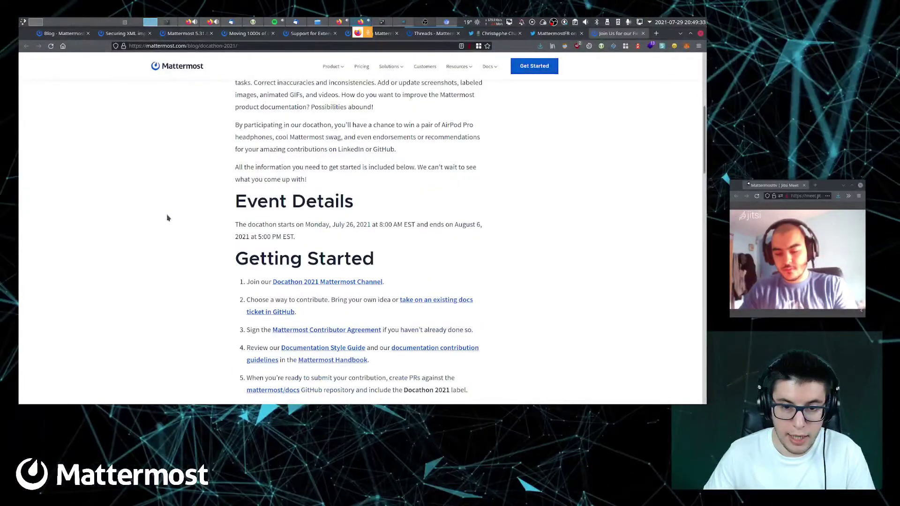
{"action": "scroll", "coordinate": [168, 218], "scroll_direction": "down", "scroll_amount": 1}
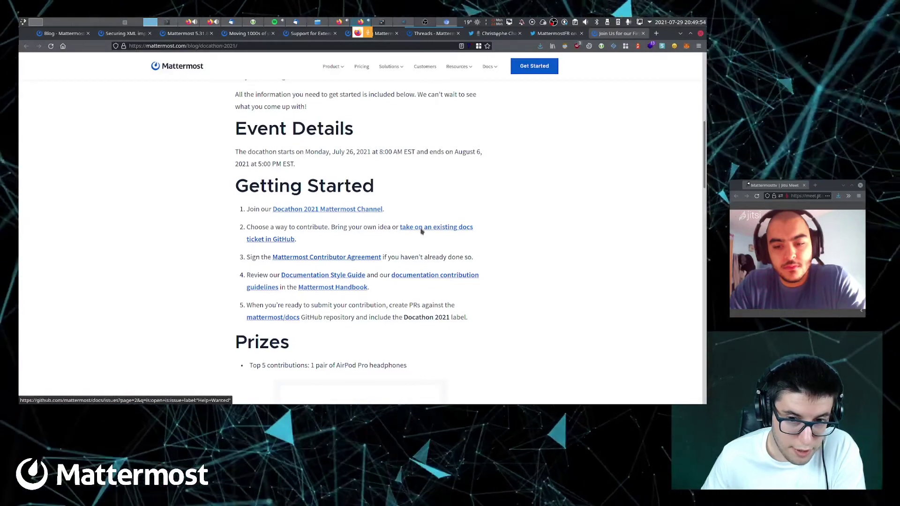
{"action": "right_click", "coordinate": [421, 230]}
{"action": "left_click", "coordinate": [434, 235]}
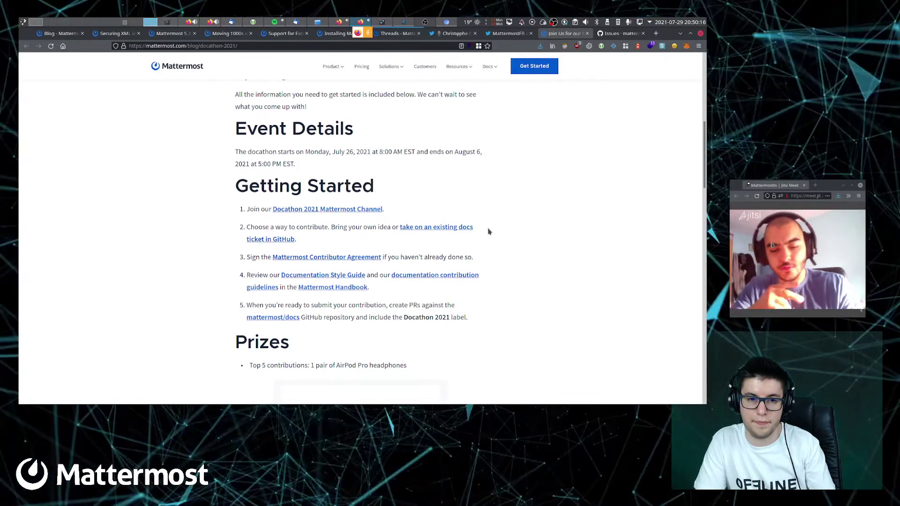
{"action": "key", "text": "ctrl+Tab"}
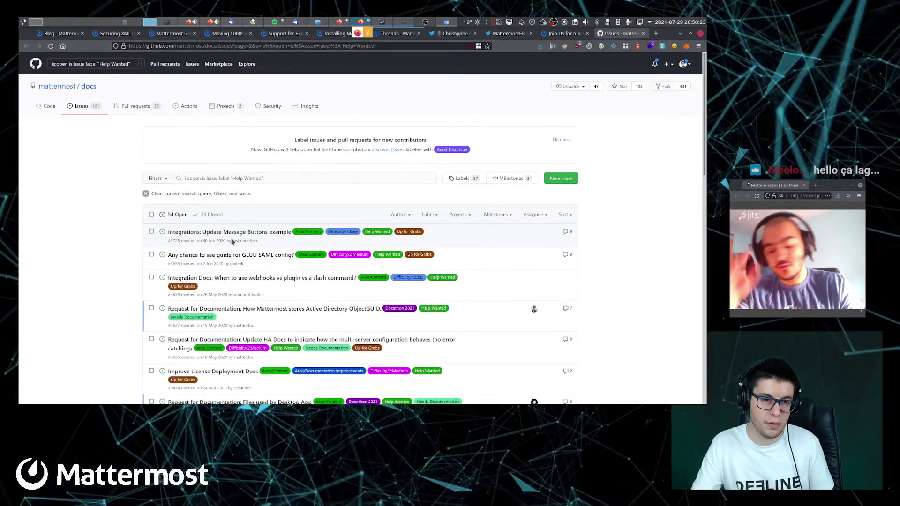
From the Help Wanted list, open 'Request for Documentation: Files used by Desktop App' in a new tab
{"action": "scroll", "coordinate": [112, 215], "scroll_direction": "down", "scroll_amount": 3}
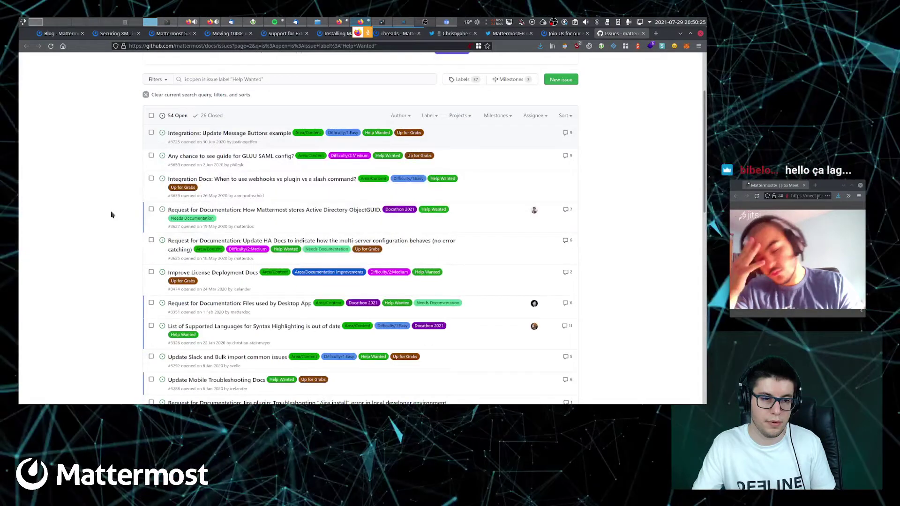
{"action": "scroll", "coordinate": [112, 214], "scroll_direction": "down", "scroll_amount": 1}
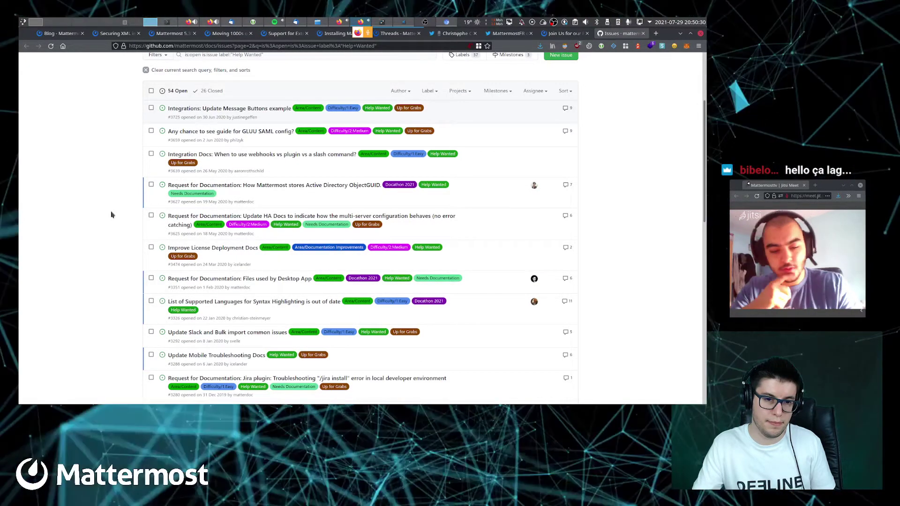
{"action": "scroll", "coordinate": [112, 215], "scroll_direction": "down", "scroll_amount": 1}
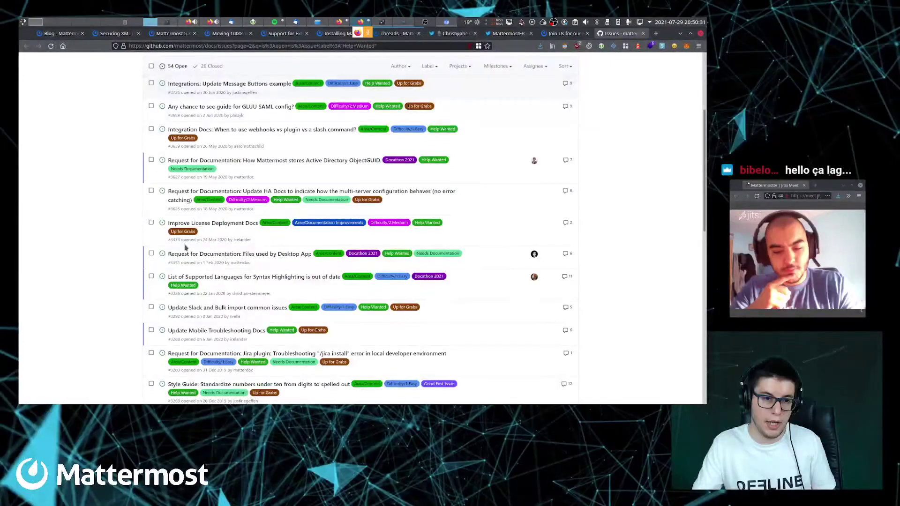
{"action": "right_click", "coordinate": [239, 254]}
{"action": "left_click", "coordinate": [279, 93]}
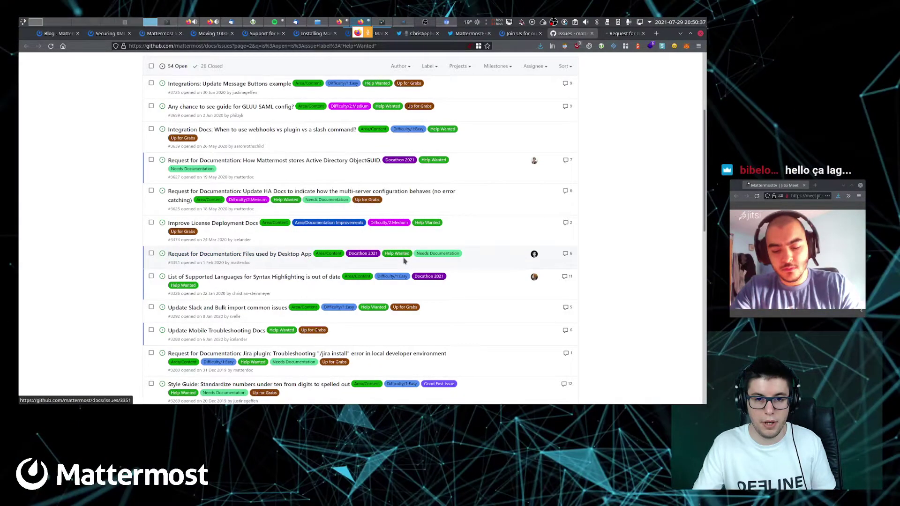
{"action": "scroll", "coordinate": [295, 226], "scroll_direction": "up", "scroll_amount": 3}
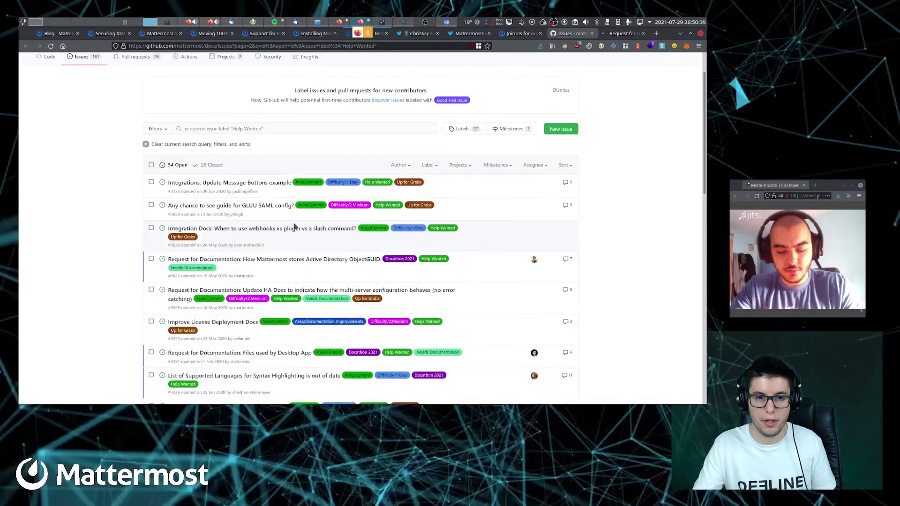
{"action": "scroll", "coordinate": [295, 226], "scroll_direction": "down", "scroll_amount": 1}
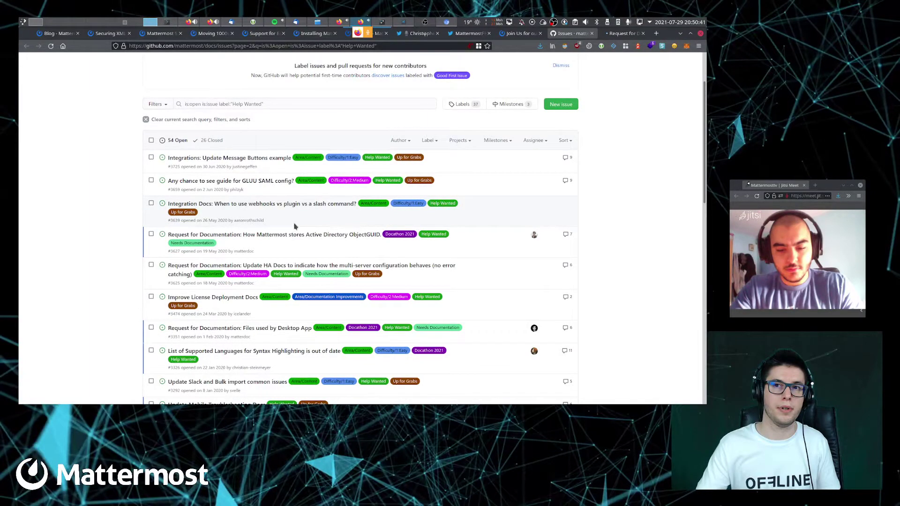
{"action": "scroll", "coordinate": [281, 227], "scroll_direction": "down", "scroll_amount": 1}
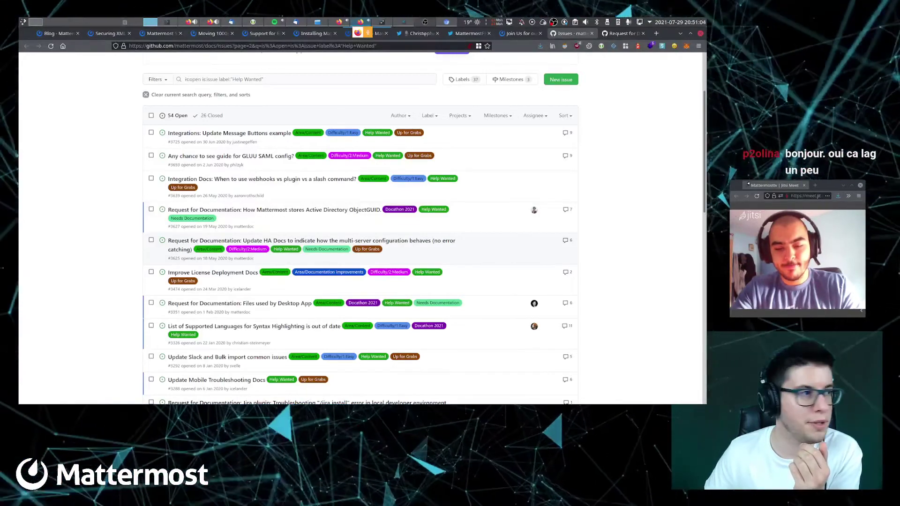
Minimize the browser and cycle through the Music and Chat desktops back to the first desktop
{"action": "left_click", "coordinate": [118, 25]}
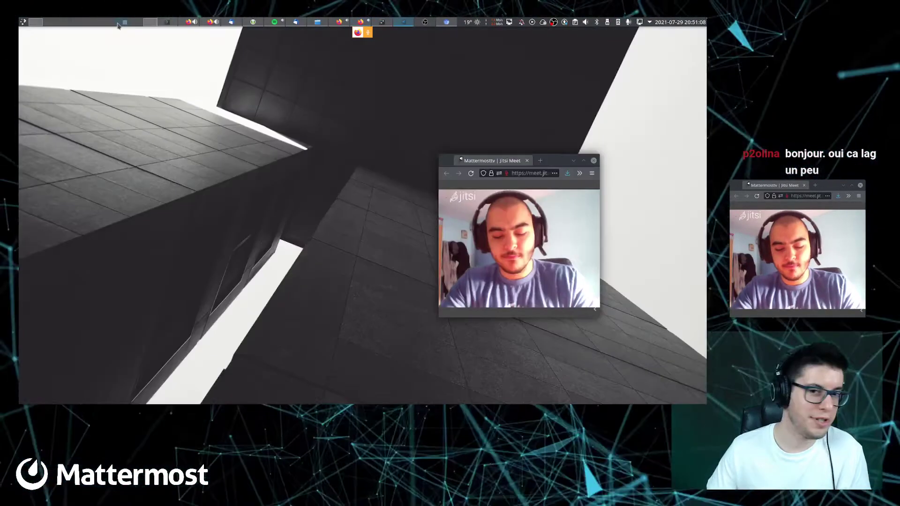
{"action": "left_click", "coordinate": [108, 21]}
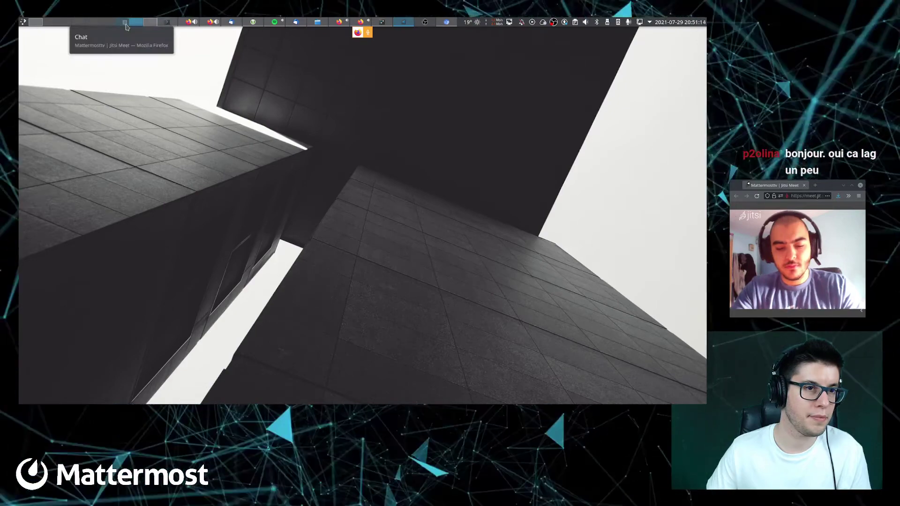
{"action": "left_click", "coordinate": [51, 22]}
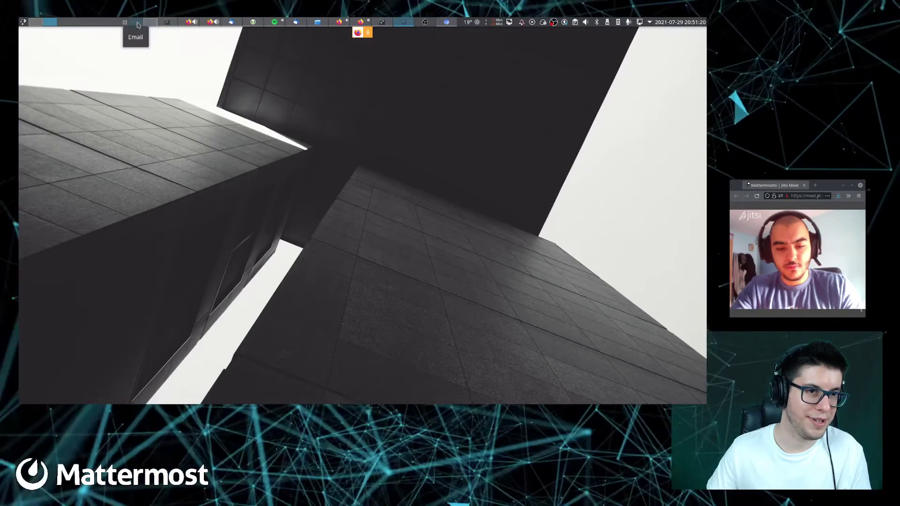
{"action": "left_click", "coordinate": [126, 25]}
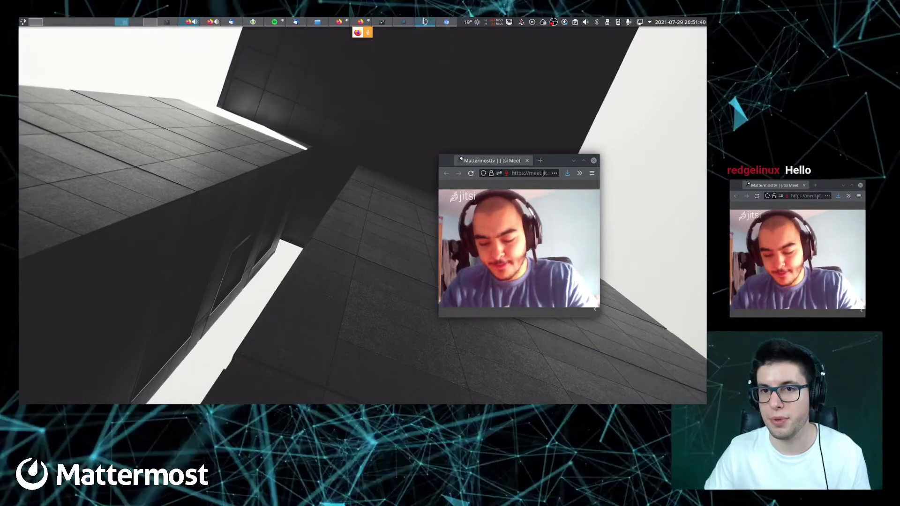
{"action": "mouse_move", "coordinate": [445, 25]}
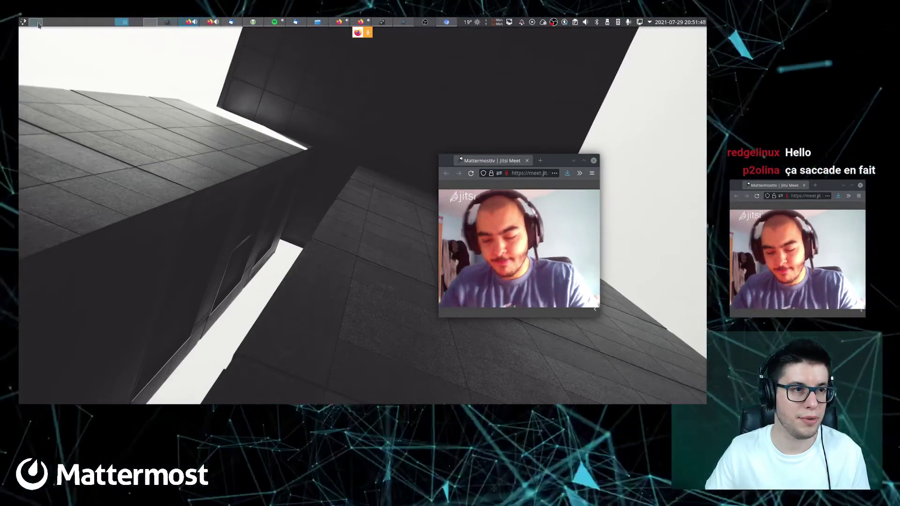
{"action": "left_click", "coordinate": [38, 23]}
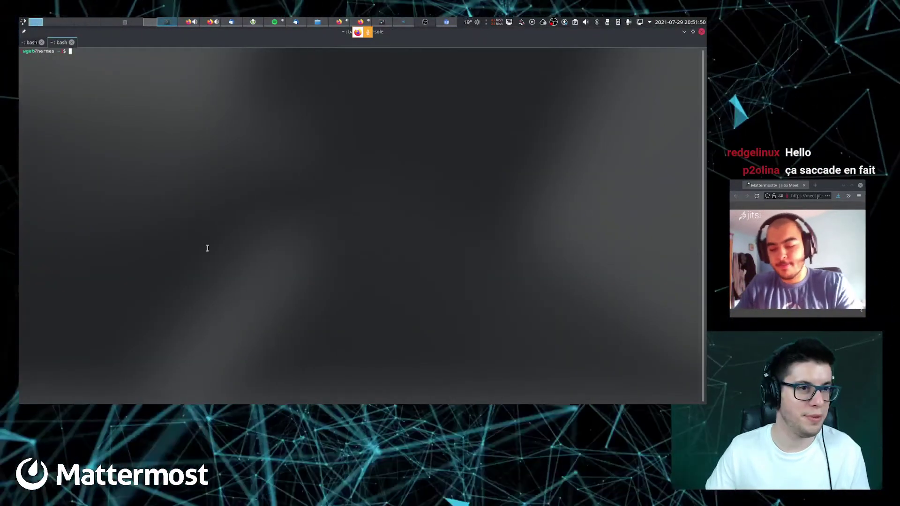
Hide Konsole and switch to the second virtual desktop with only the Jitsi Meet call
{"action": "left_click", "coordinate": [684, 32]}
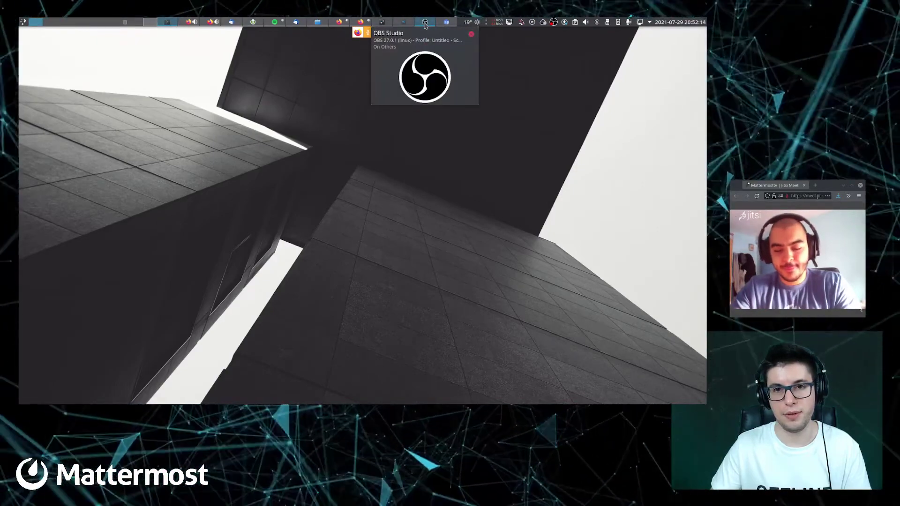
{"action": "left_click", "coordinate": [424, 24]}
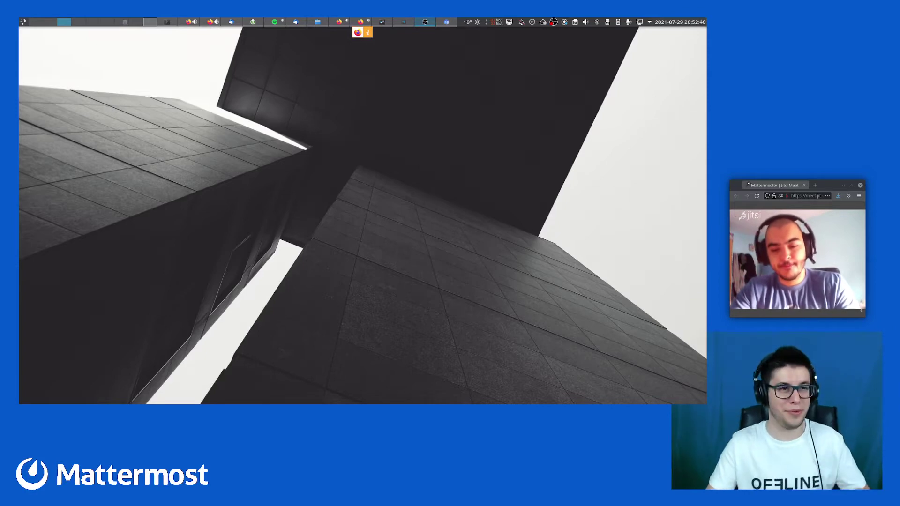
Move to the first virtual desktop and bring up Firefox with the Help Wanted issues list
{"action": "key", "text": "ctrl+super+Left"}
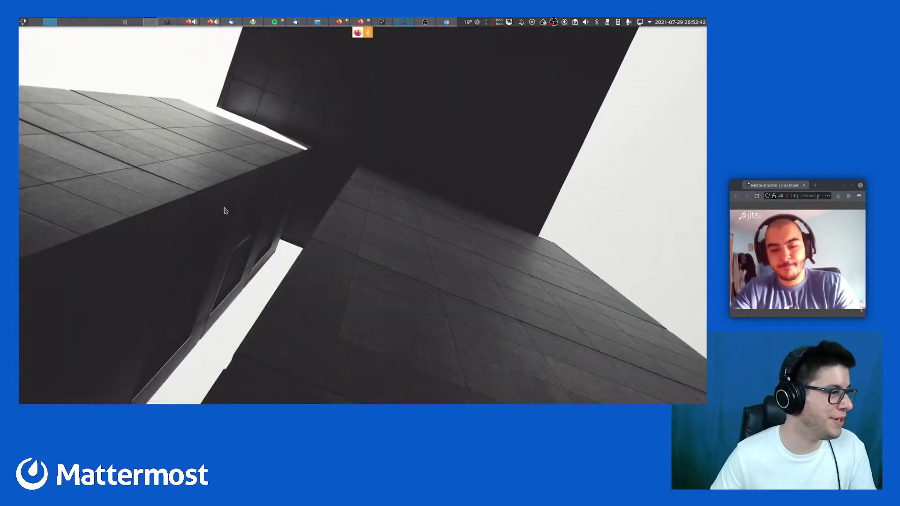
{"action": "left_click", "coordinate": [444, 22]}
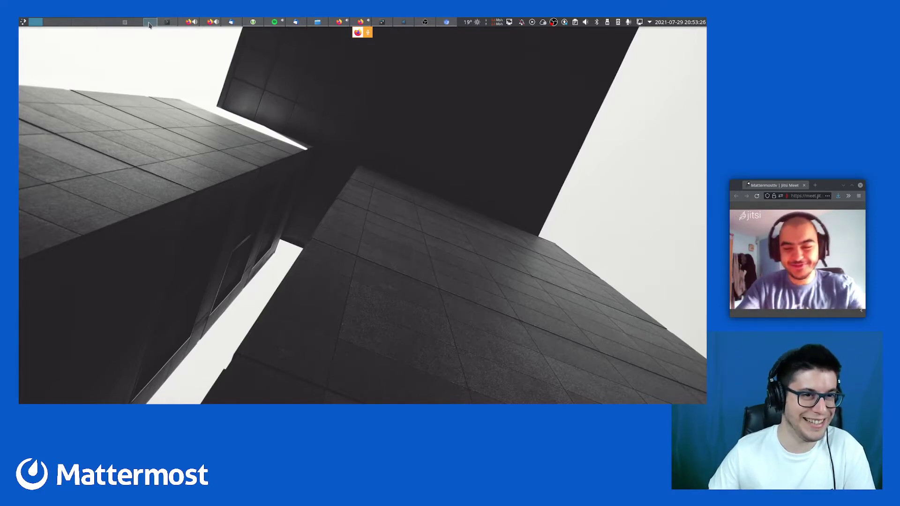
{"action": "left_click", "coordinate": [150, 23]}
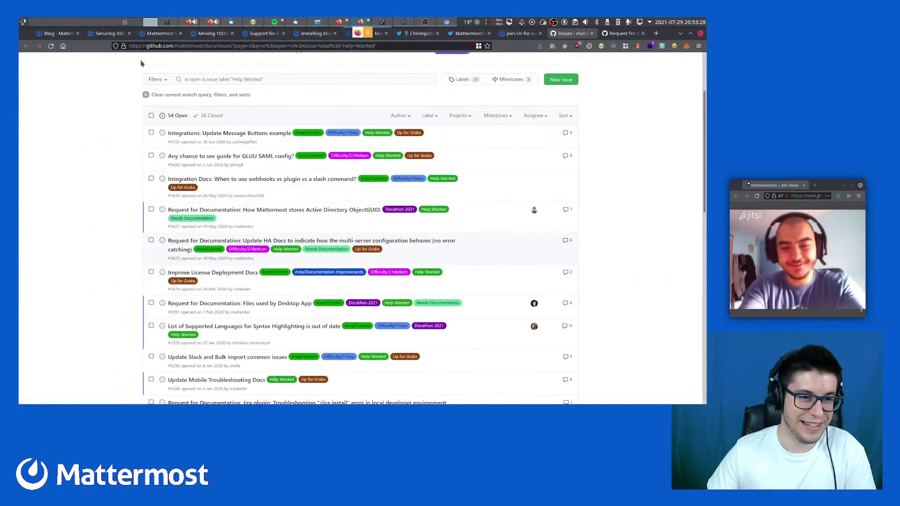
{"action": "scroll", "coordinate": [70, 218], "scroll_direction": "up", "scroll_amount": 2}
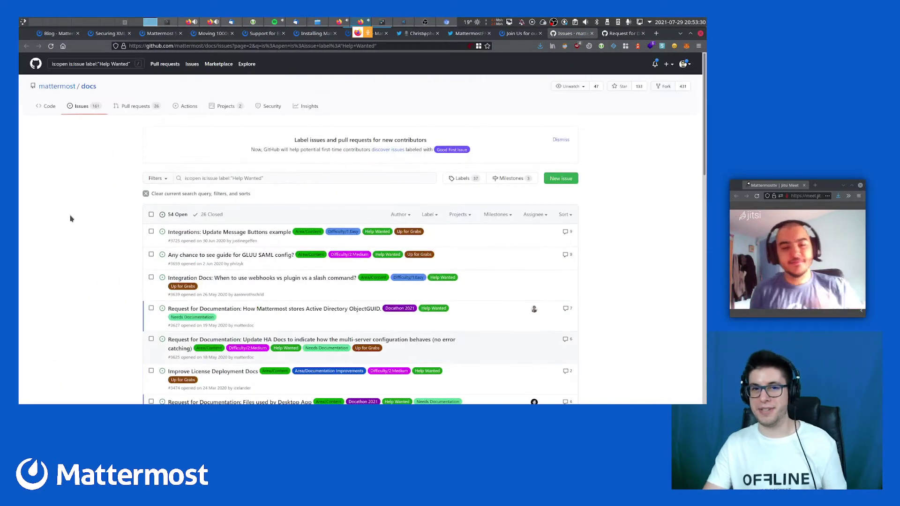
{"action": "scroll", "coordinate": [70, 218], "scroll_direction": "down", "scroll_amount": 2}
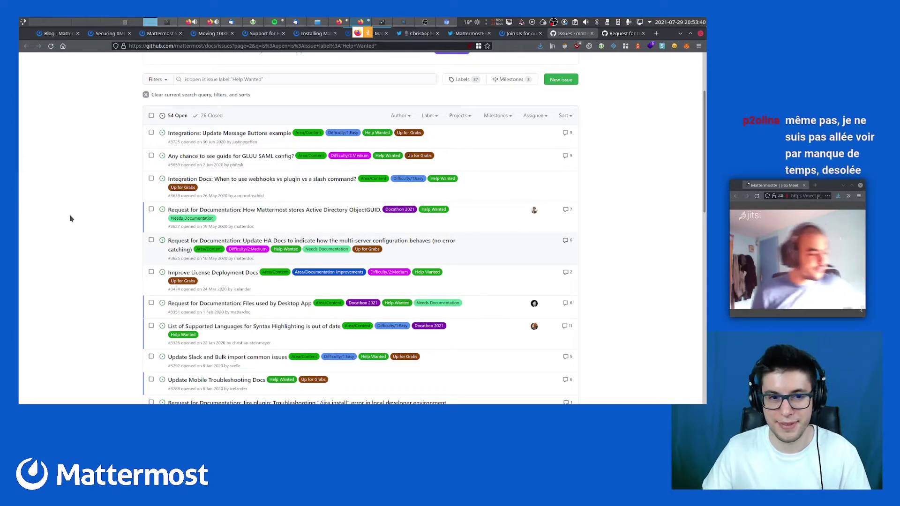
{"action": "left_click", "coordinate": [49, 23]}
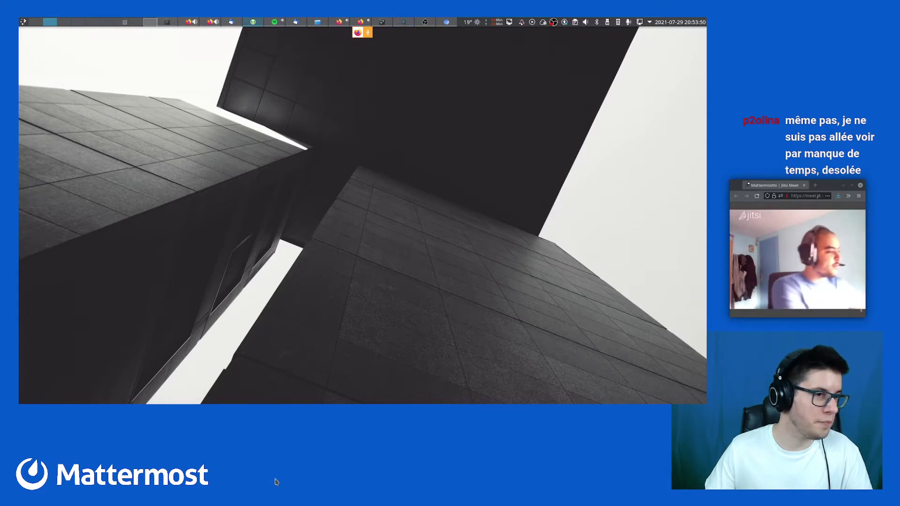
{"action": "key", "text": "ctrl+F1"}
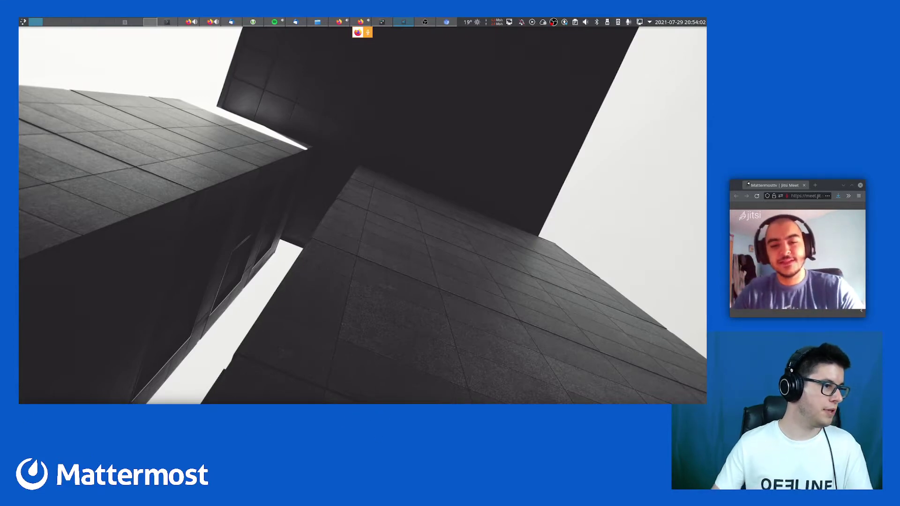
{"action": "key", "text": "alt+Tab"}
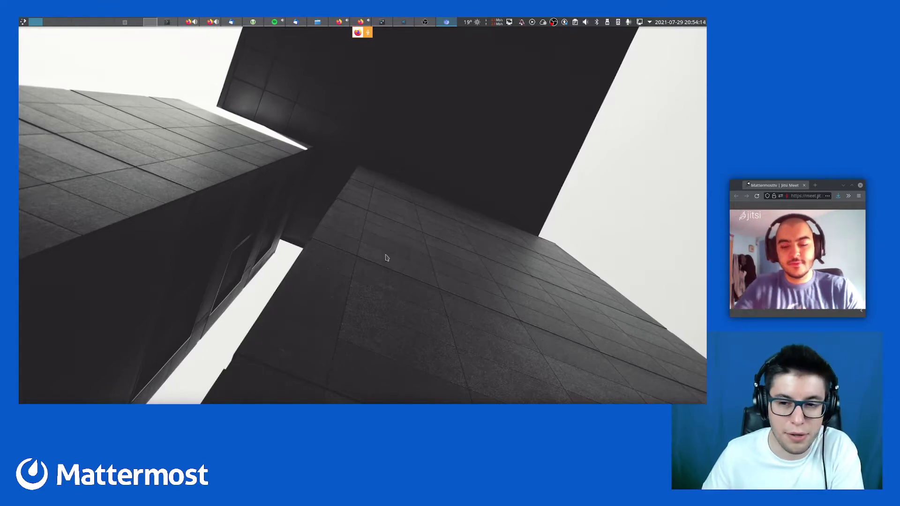
Restore the Firefox window, then go back to the Docathon 2021 blog post tab
{"action": "left_click", "coordinate": [156, 21]}
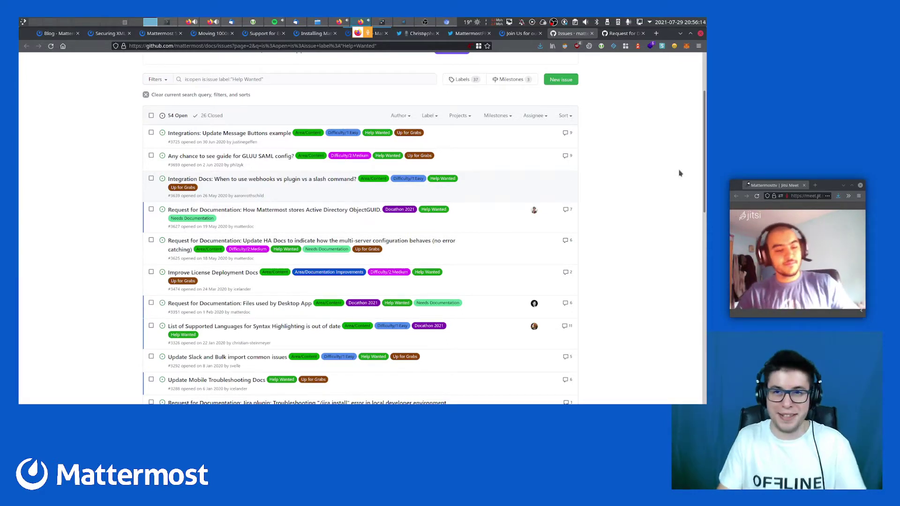
{"action": "key", "text": "ctrl+shift+Tab"}
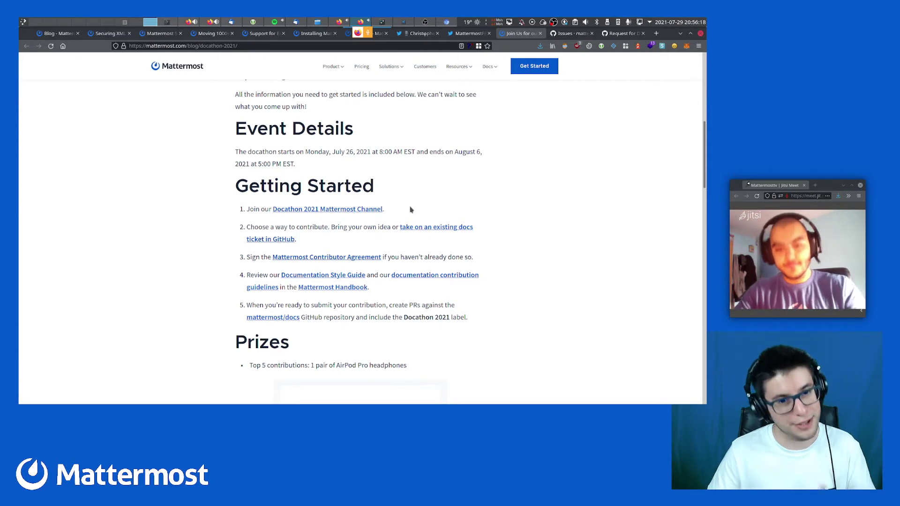
{"action": "left_click_drag", "start_coordinate": [385, 210], "coordinate": [370, 210]}
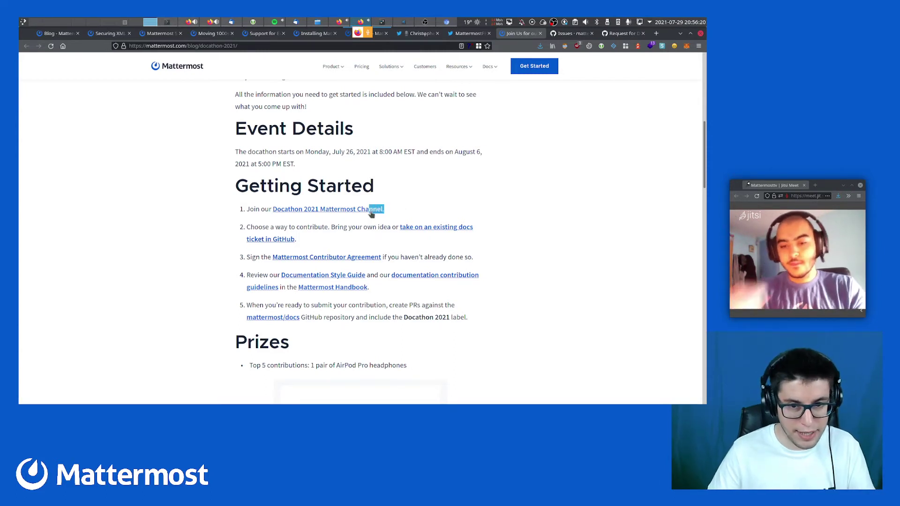
{"action": "left_click", "coordinate": [373, 229]}
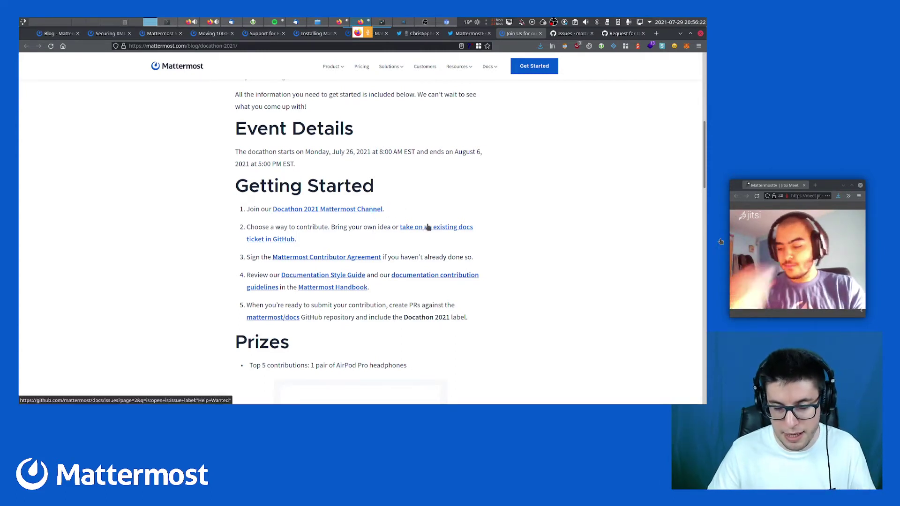
{"action": "left_click", "coordinate": [435, 228]}
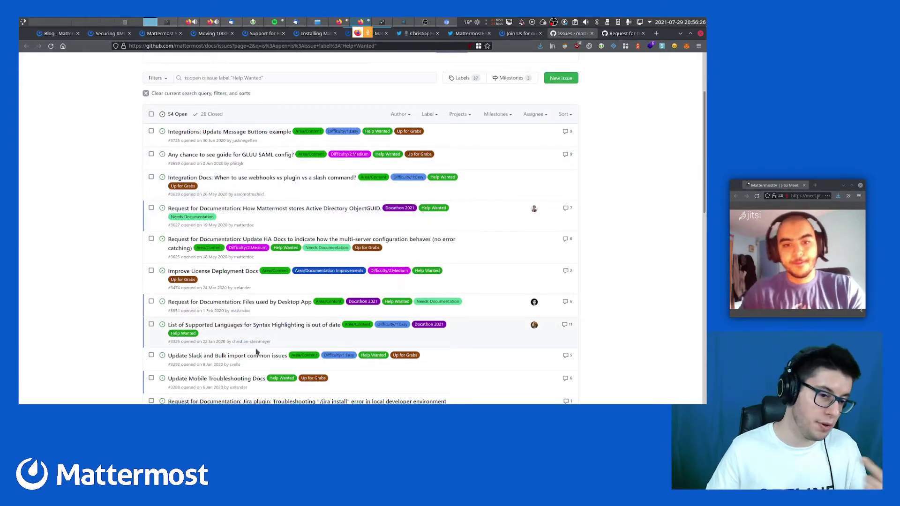
Scroll the issues list and open issue #3351, 'Request for Documentation: Files used by Desktop App'
{"action": "scroll", "coordinate": [257, 352], "scroll_direction": "down", "scroll_amount": 6}
{"action": "scroll", "coordinate": [258, 348], "scroll_direction": "down", "scroll_amount": 5}
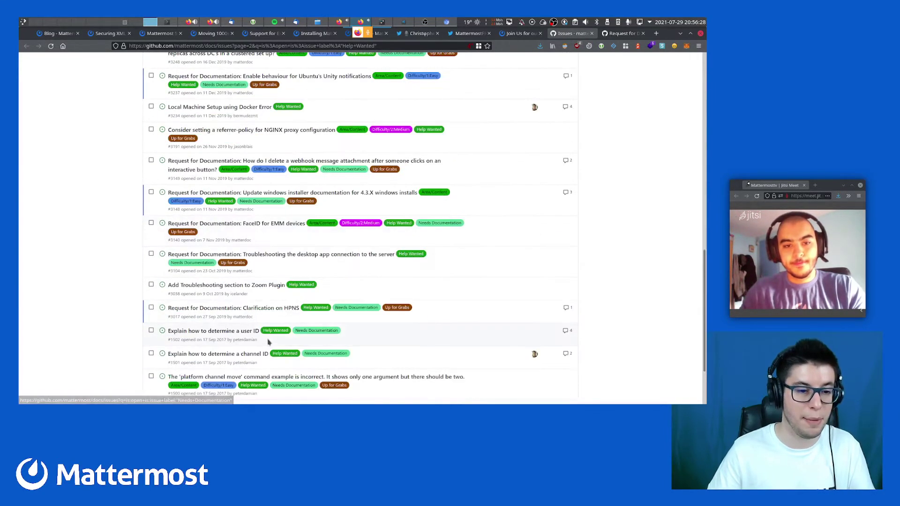
{"action": "scroll", "coordinate": [385, 343], "scroll_direction": "up", "scroll_amount": 10}
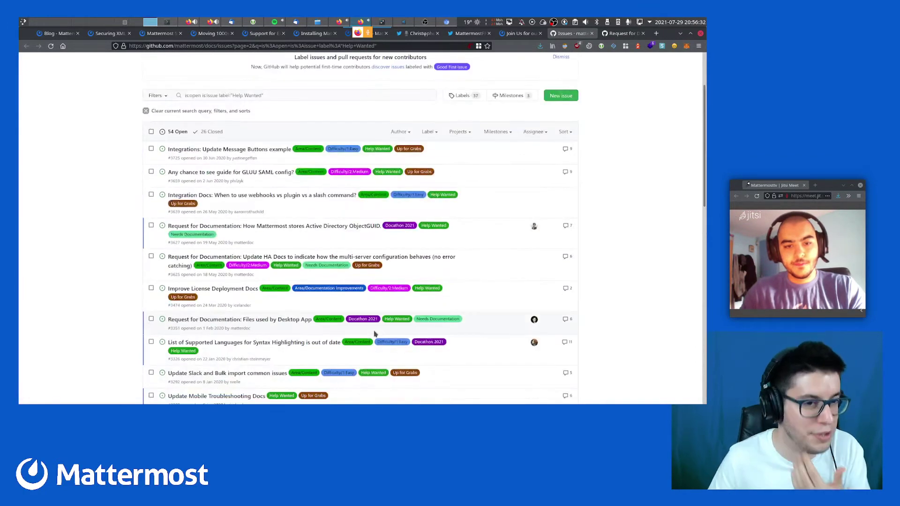
{"action": "scroll", "coordinate": [375, 333], "scroll_direction": "up", "scroll_amount": 1}
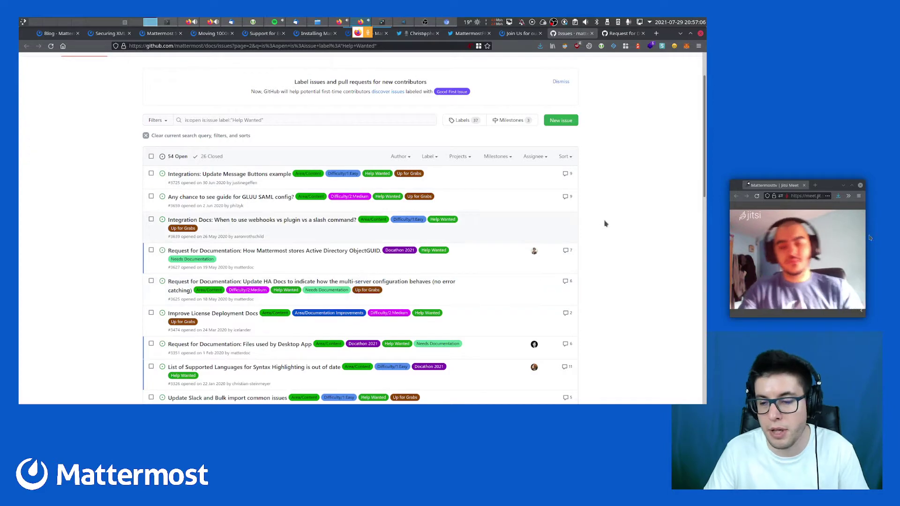
{"action": "left_click", "coordinate": [623, 35]}
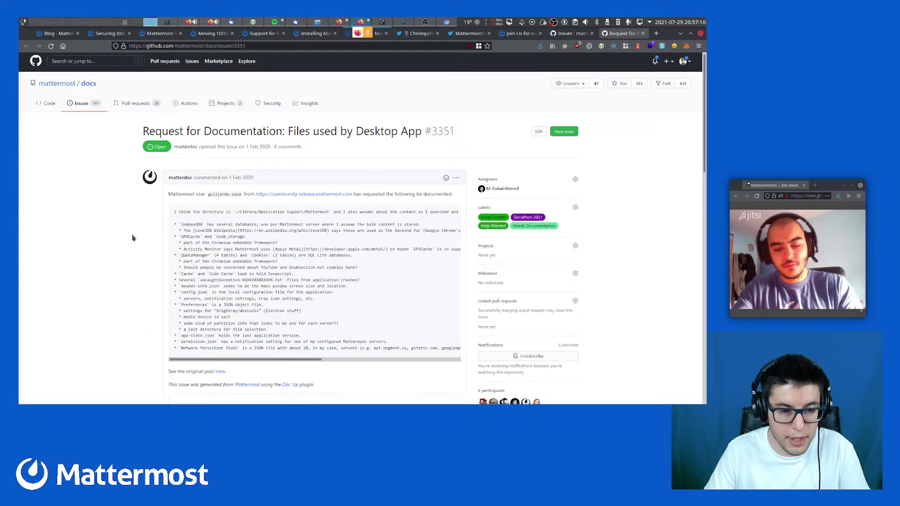
{"action": "scroll", "coordinate": [134, 238], "scroll_direction": "down", "scroll_amount": 1}
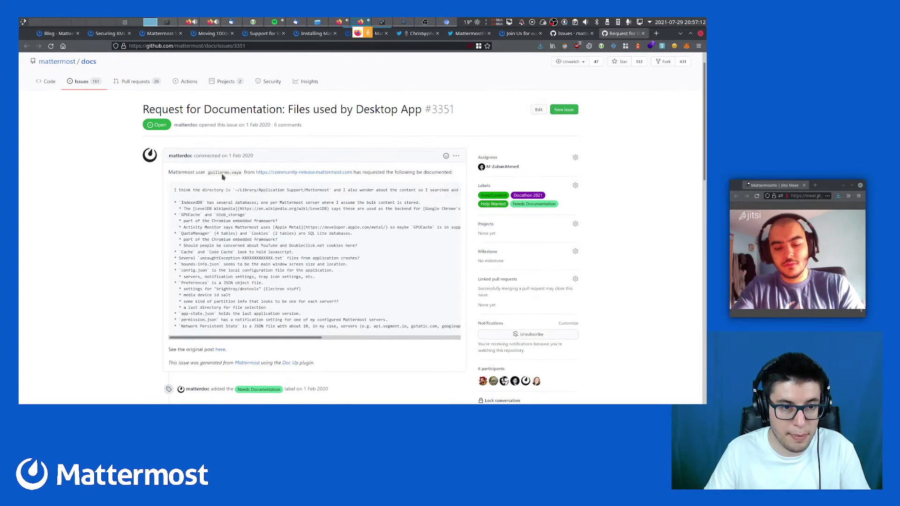
{"action": "double_click", "coordinate": [223, 172]}
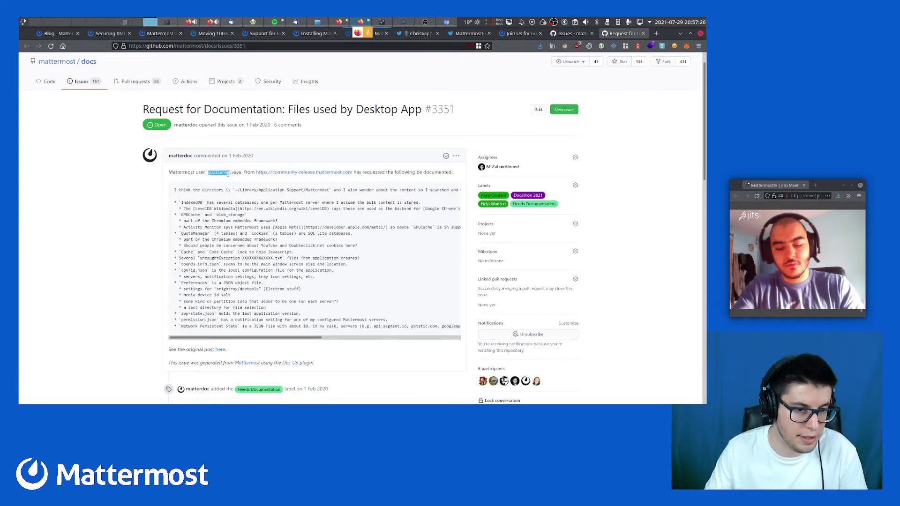
{"action": "left_click", "coordinate": [210, 190]}
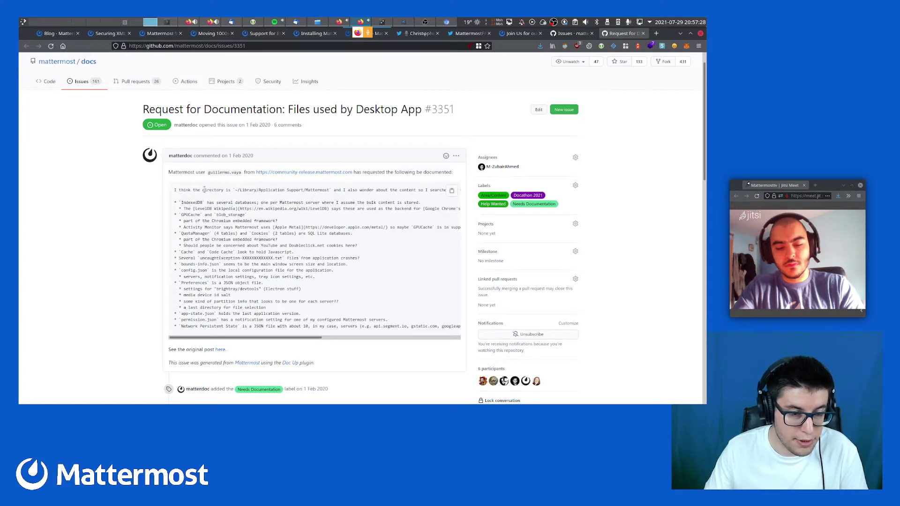
{"action": "left_click_drag", "start_coordinate": [204, 189], "coordinate": [240, 198]}
{"action": "left_click", "coordinate": [239, 197]}
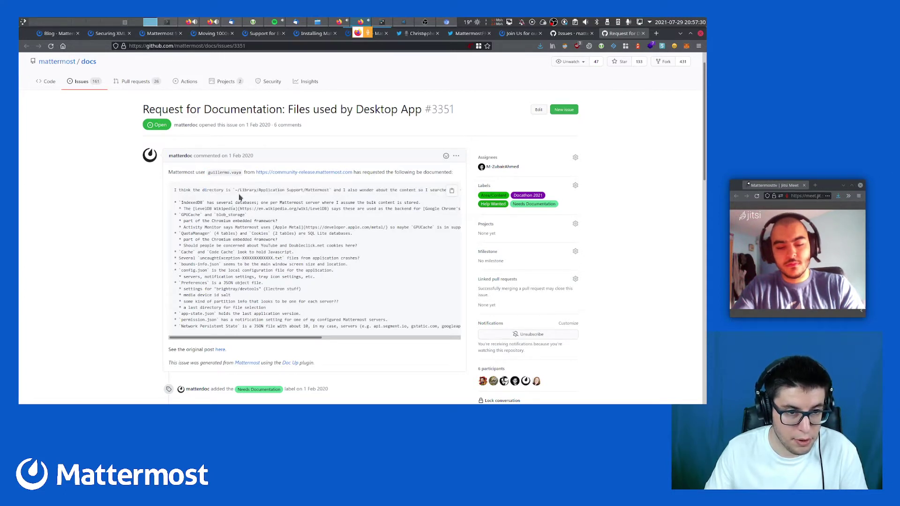
{"action": "left_click_drag", "start_coordinate": [210, 188], "coordinate": [222, 240]}
{"action": "left_click", "coordinate": [213, 221]}
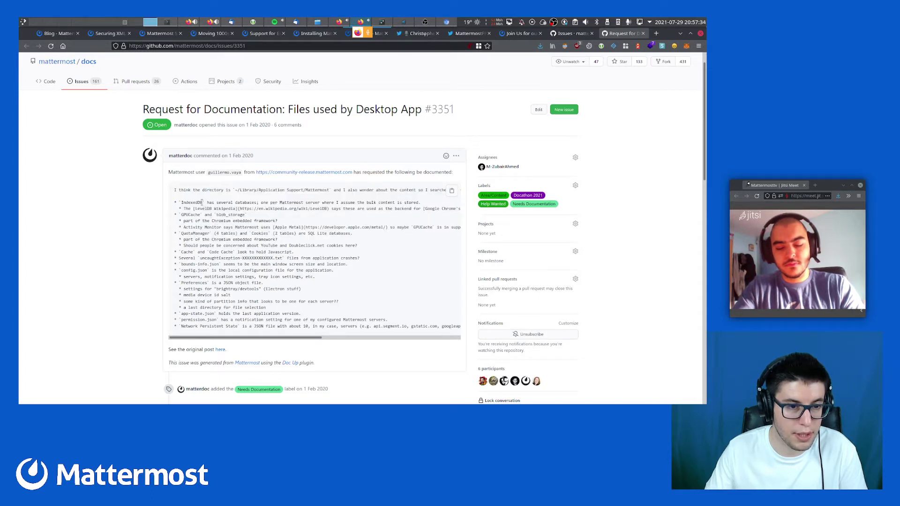
{"action": "left_click_drag", "start_coordinate": [202, 203], "coordinate": [212, 240]}
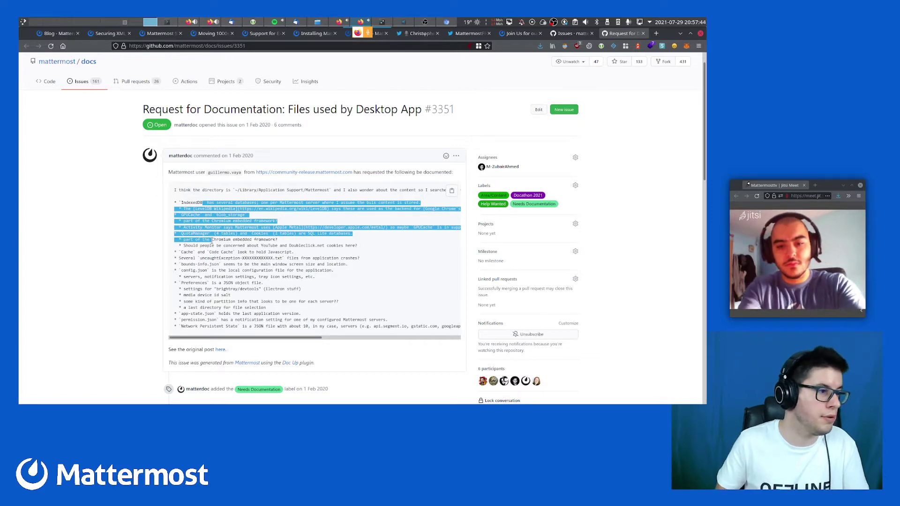
{"action": "left_click", "coordinate": [251, 249]}
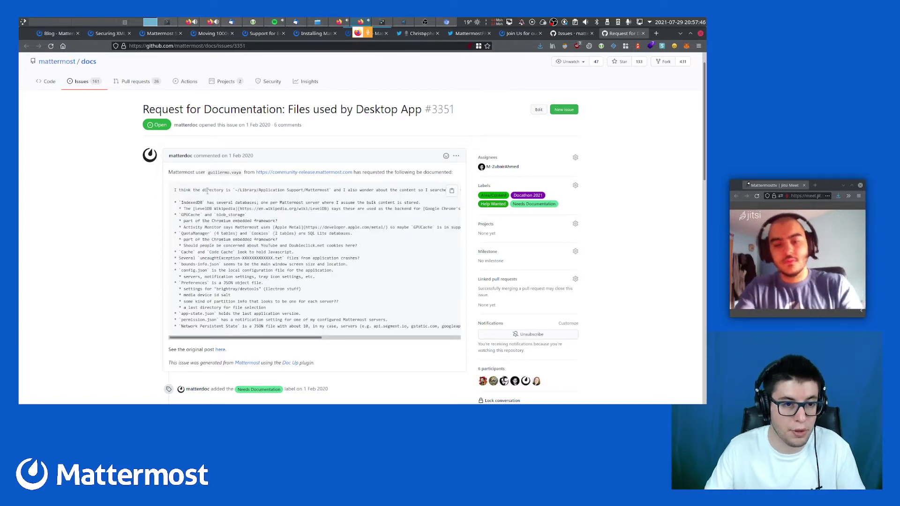
{"action": "scroll", "coordinate": [227, 299], "scroll_direction": "down", "scroll_amount": 3}
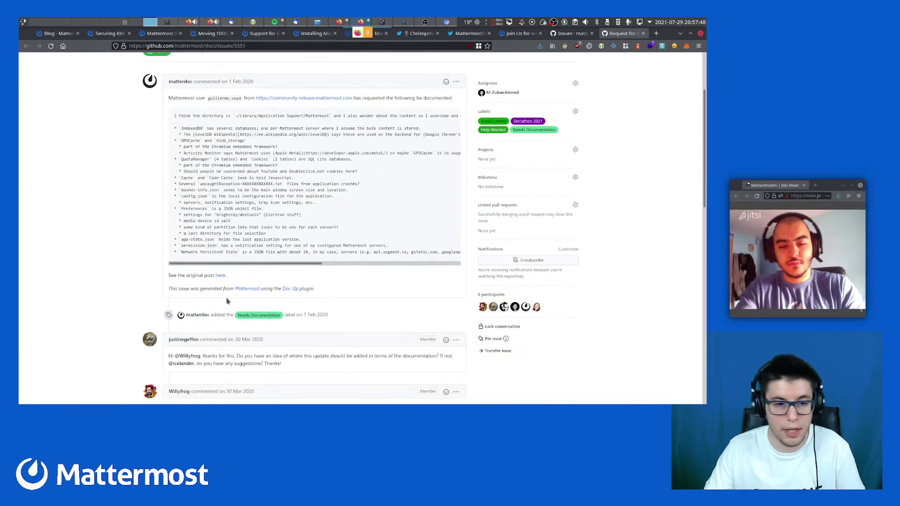
{"action": "left_click_drag", "start_coordinate": [209, 132], "coordinate": [267, 247]}
{"action": "left_click", "coordinate": [267, 247]}
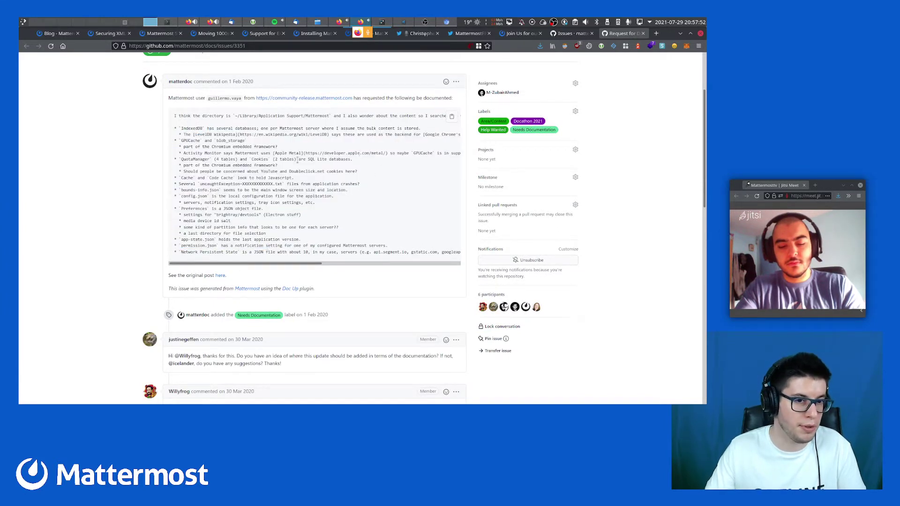
{"action": "left_click_drag", "start_coordinate": [193, 143], "coordinate": [361, 194]}
{"action": "left_click", "coordinate": [360, 193]}
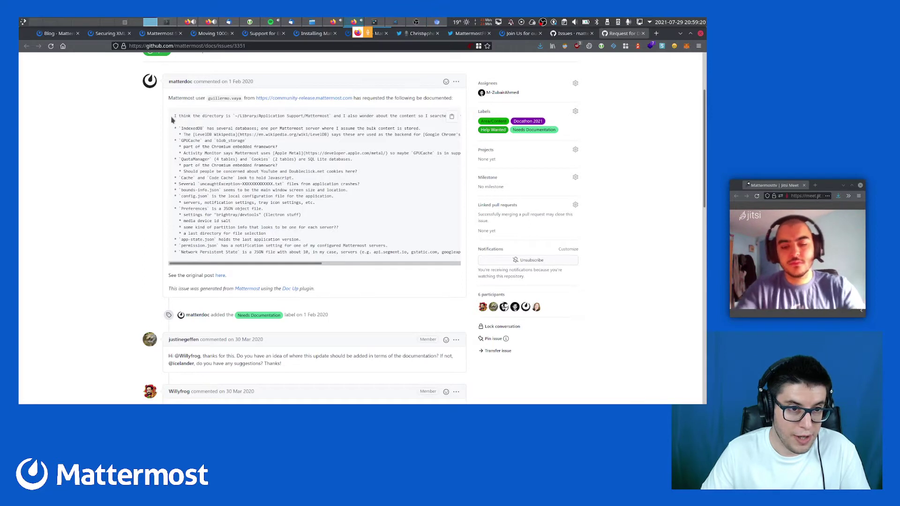
{"action": "left_click_drag", "start_coordinate": [174, 116], "coordinate": [187, 129]}
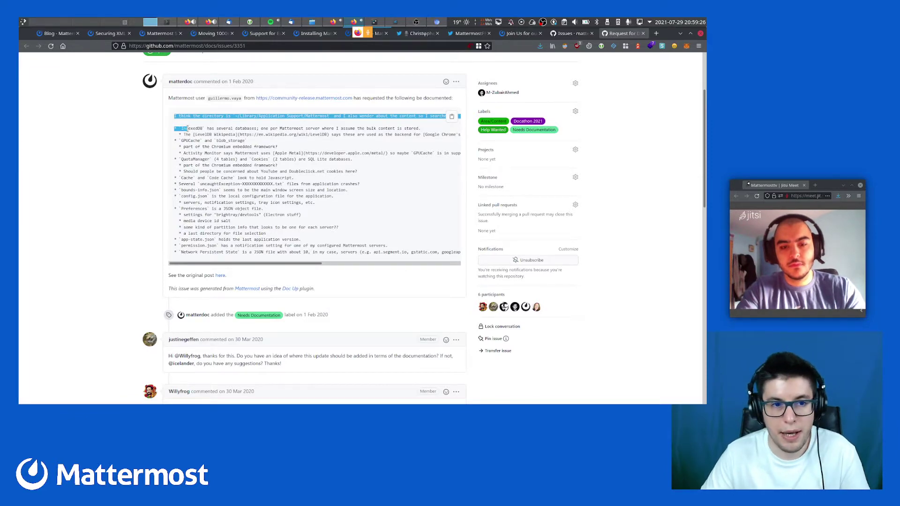
{"action": "left_click", "coordinate": [188, 129]}
{"action": "scroll", "coordinate": [157, 176], "scroll_direction": "up", "scroll_amount": 3}
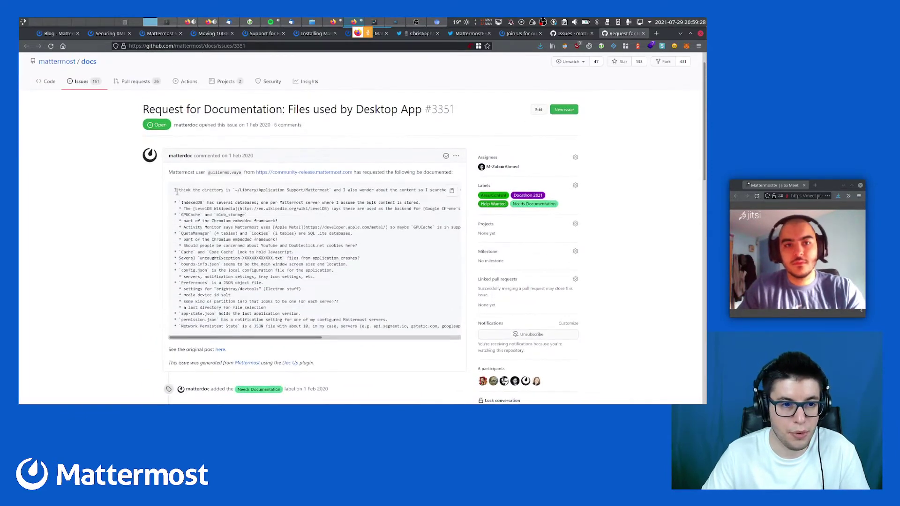
{"action": "left_click_drag", "start_coordinate": [175, 190], "coordinate": [291, 327]}
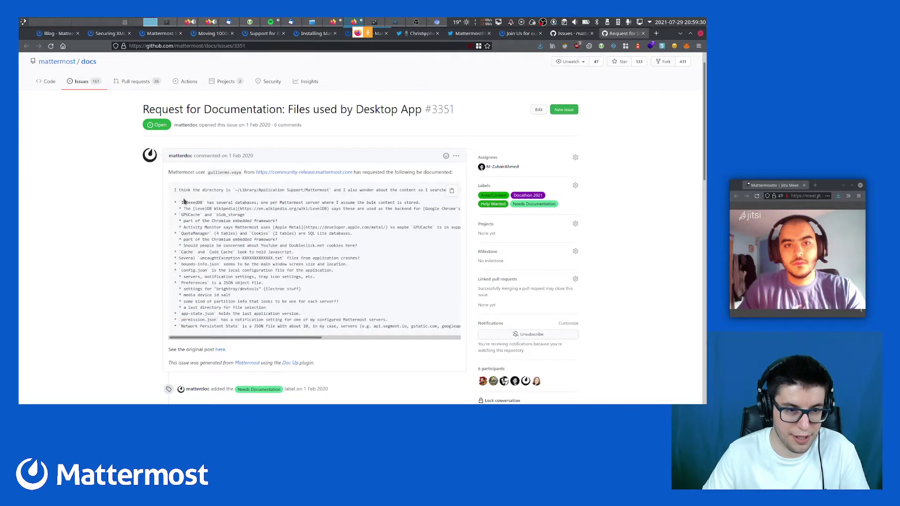
{"action": "left_click_drag", "start_coordinate": [174, 190], "coordinate": [279, 314]}
{"action": "left_click", "coordinate": [276, 307]}
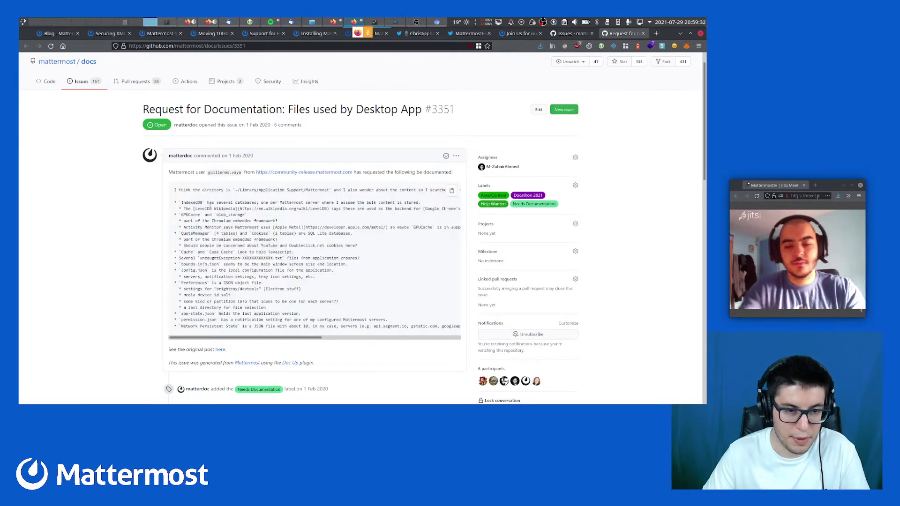
{"action": "left_click_drag", "start_coordinate": [211, 207], "coordinate": [247, 266]}
{"action": "left_click", "coordinate": [181, 190]}
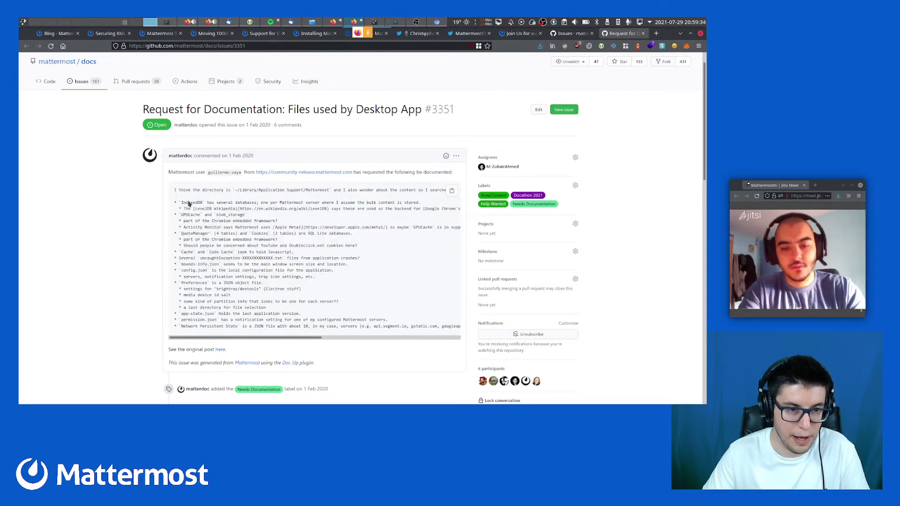
{"action": "left_click_drag", "start_coordinate": [175, 190], "coordinate": [310, 277]}
{"action": "left_click", "coordinate": [220, 227]}
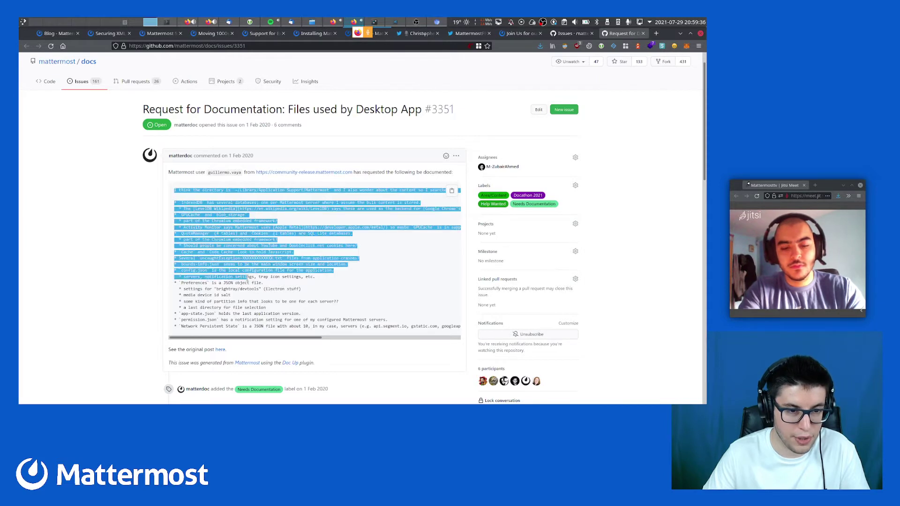
{"action": "left_click", "coordinate": [238, 263]}
{"action": "left_click_drag", "start_coordinate": [249, 216], "coordinate": [270, 271]}
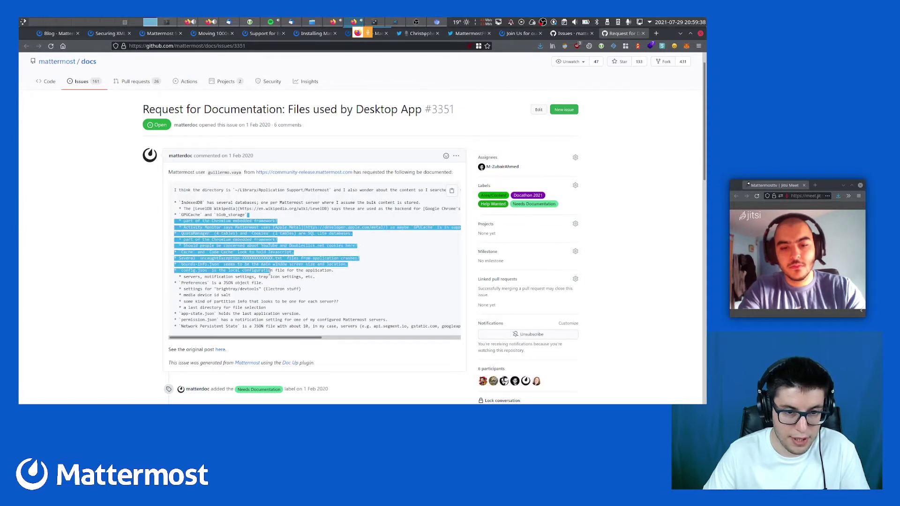
{"action": "left_click", "coordinate": [271, 272]}
{"action": "scroll", "coordinate": [270, 272], "scroll_direction": "down", "scroll_amount": 2}
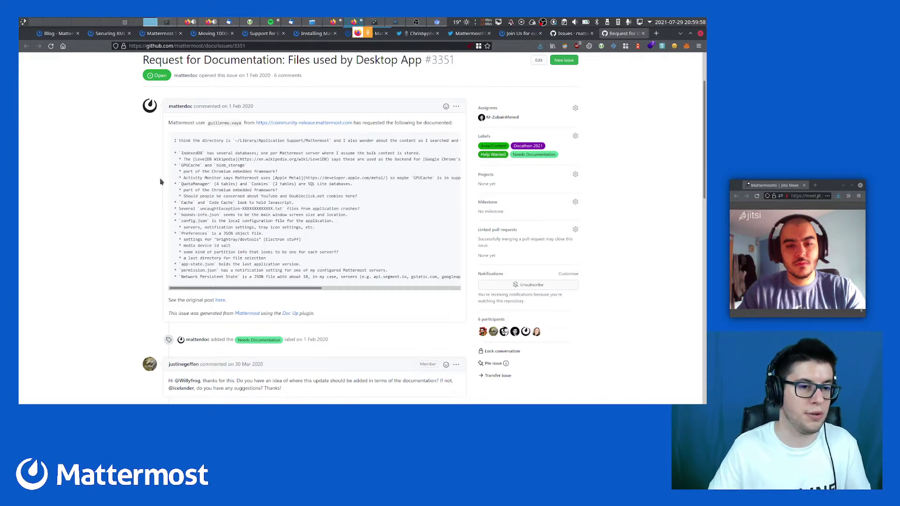
{"action": "left_click_drag", "start_coordinate": [175, 141], "coordinate": [233, 263]}
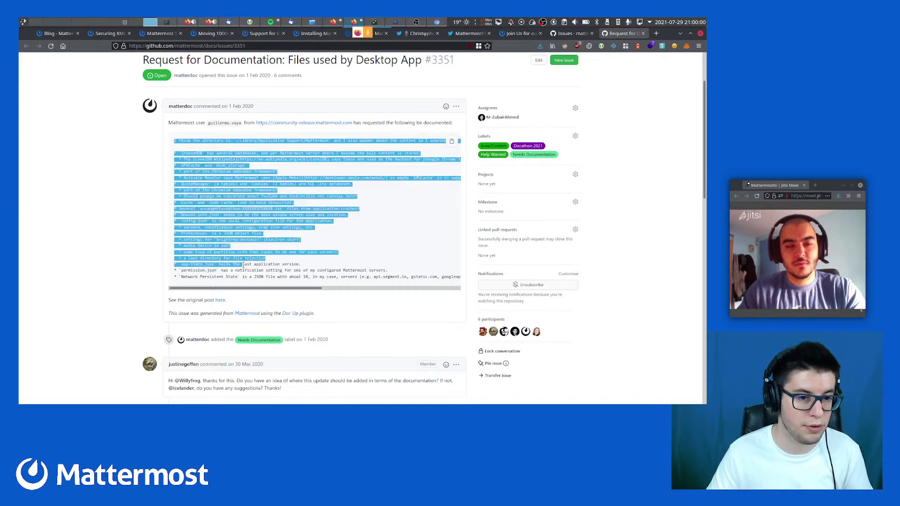
{"action": "left_click", "coordinate": [233, 264]}
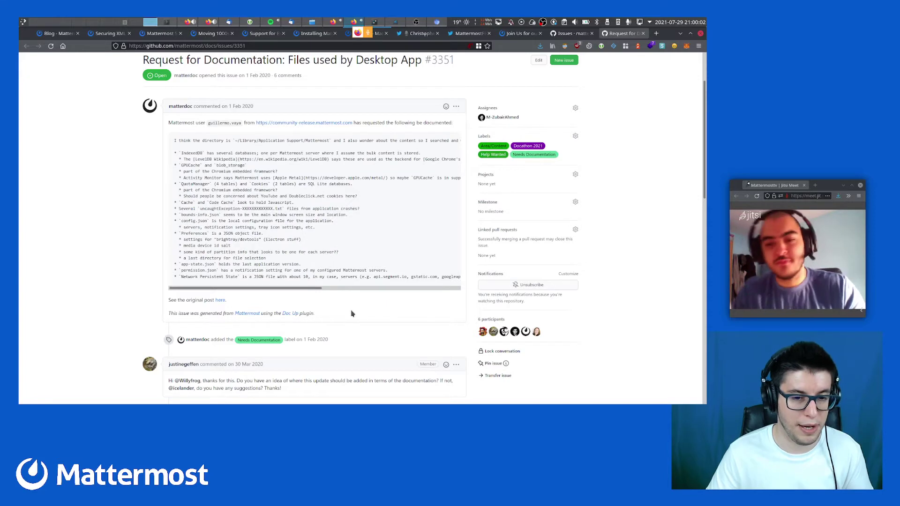
{"action": "left_click_drag", "start_coordinate": [174, 141], "coordinate": [258, 239]}
{"action": "left_click", "coordinate": [189, 150]}
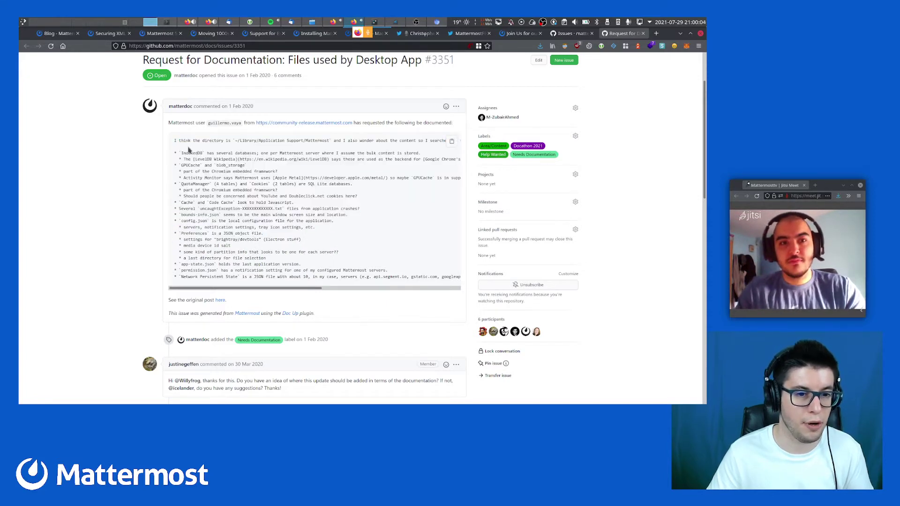
{"action": "left_click_drag", "start_coordinate": [179, 141], "coordinate": [240, 222]}
{"action": "left_click", "coordinate": [240, 223]}
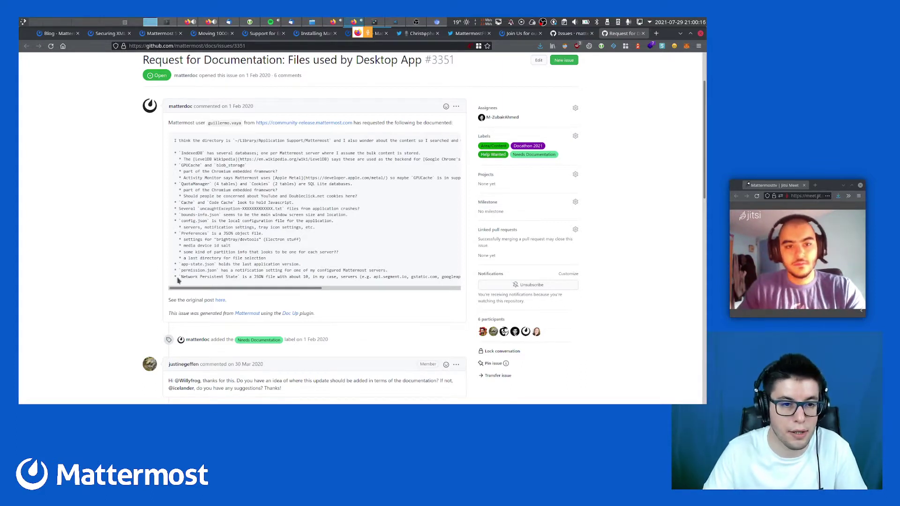
{"action": "left_click_drag", "start_coordinate": [197, 141], "coordinate": [267, 228]}
{"action": "left_click", "coordinate": [261, 203]}
{"action": "scroll", "coordinate": [267, 229], "scroll_direction": "up", "scroll_amount": 2}
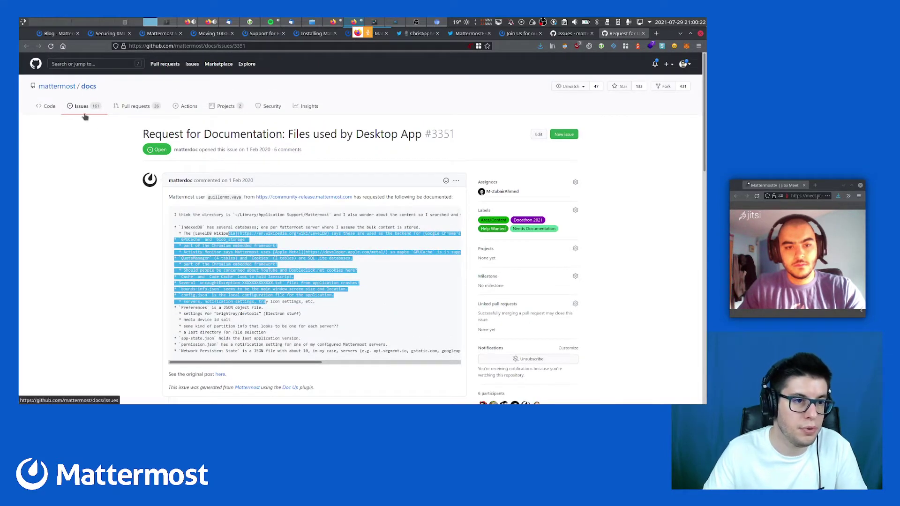
{"action": "left_click", "coordinate": [226, 252]}
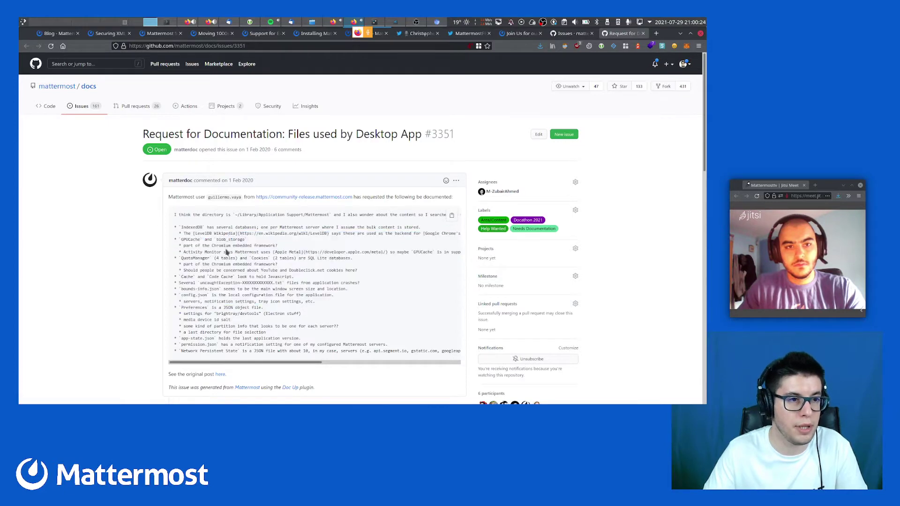
{"action": "scroll", "coordinate": [227, 252], "scroll_direction": "down", "scroll_amount": 2}
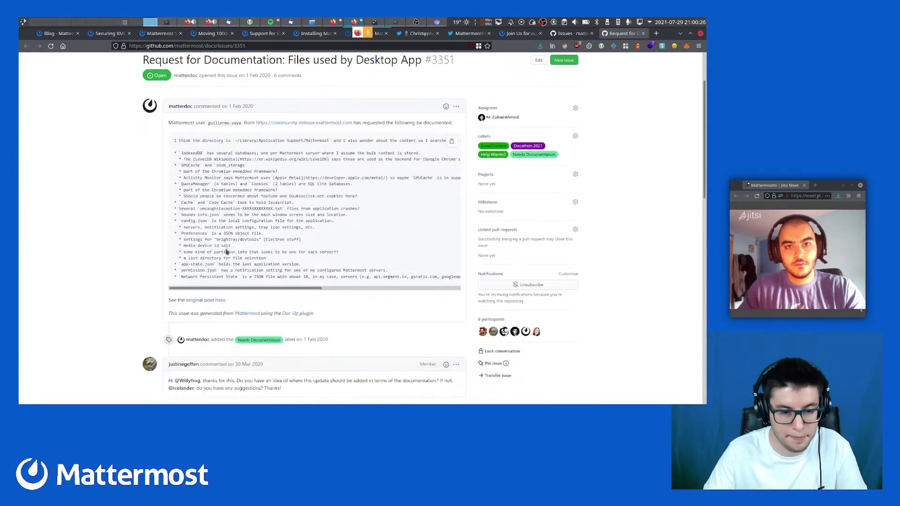
{"action": "scroll", "coordinate": [179, 240], "scroll_direction": "down", "scroll_amount": 4}
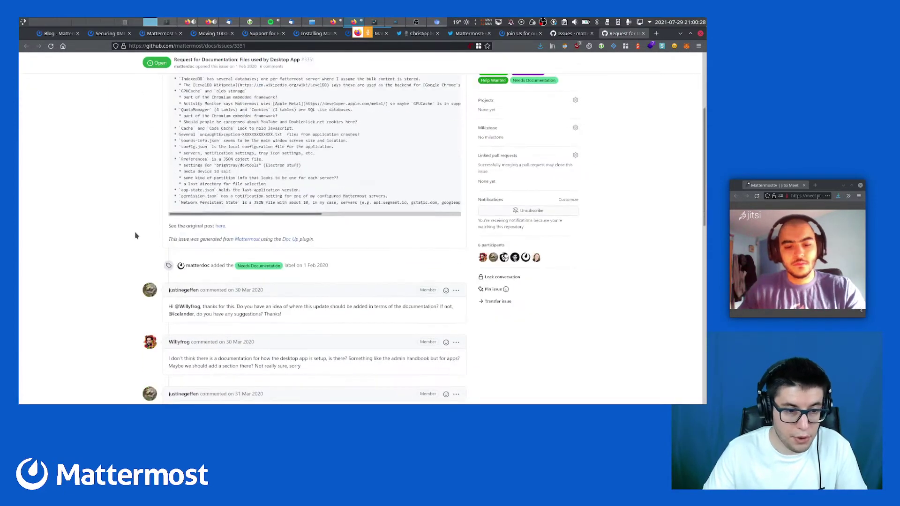
{"action": "scroll", "coordinate": [219, 326], "scroll_direction": "down", "scroll_amount": 4}
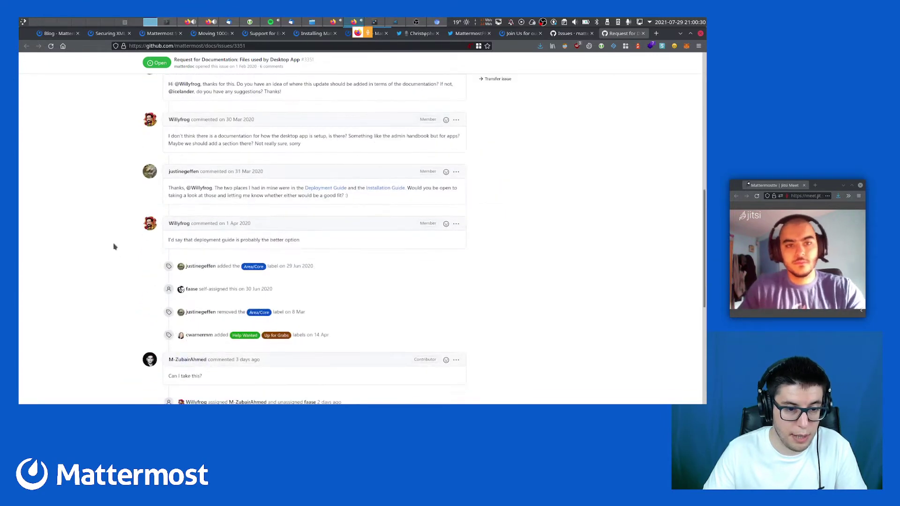
{"action": "scroll", "coordinate": [125, 290], "scroll_direction": "up", "scroll_amount": 4}
{"action": "scroll", "coordinate": [125, 291], "scroll_direction": "up", "scroll_amount": 6}
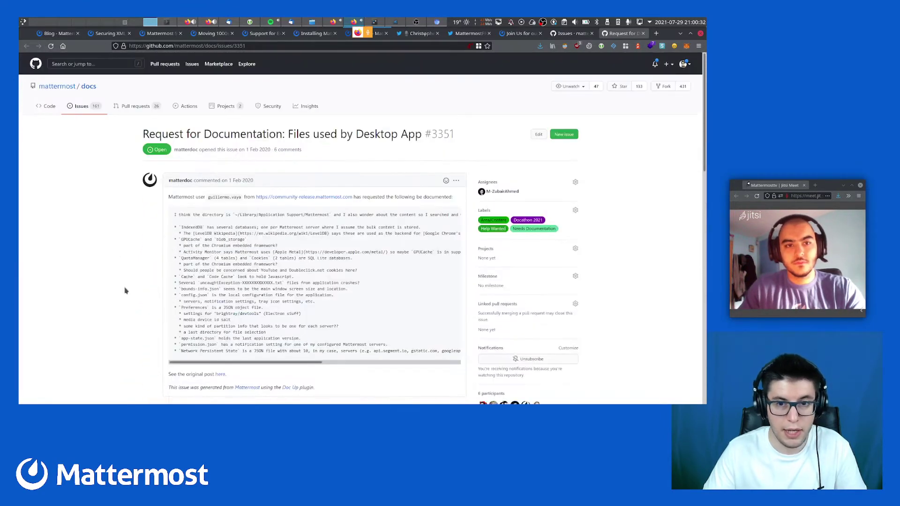
Load docs.mattermost.com in a new tab, scroll to its footer, then return to issue #3351
{"action": "key", "text": "ctrl+t"}
{"action": "type", "text": "docs.mattermost.com/"}
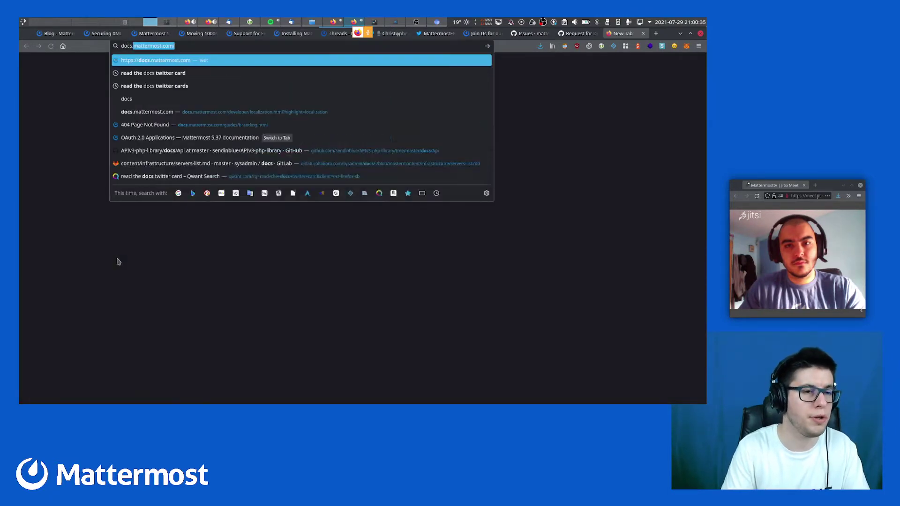
{"action": "key", "text": "Return"}
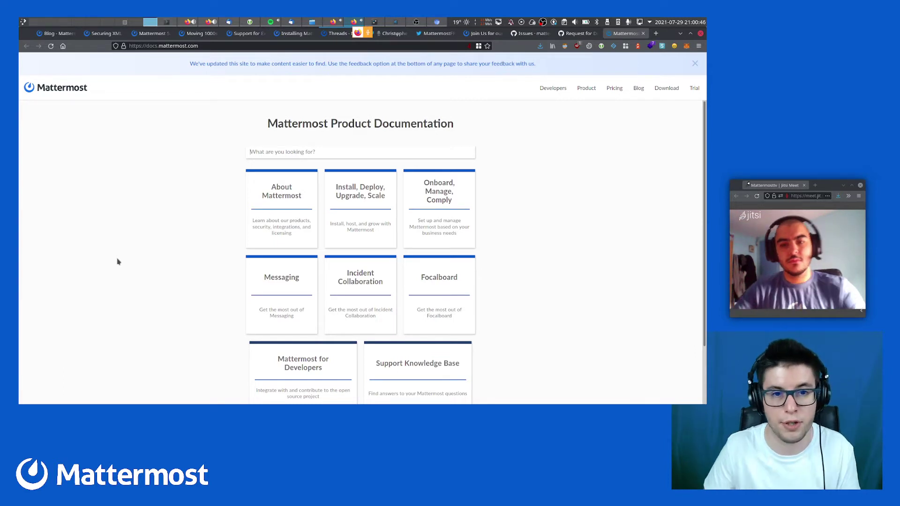
{"action": "scroll", "coordinate": [141, 265], "scroll_direction": "down", "scroll_amount": 3}
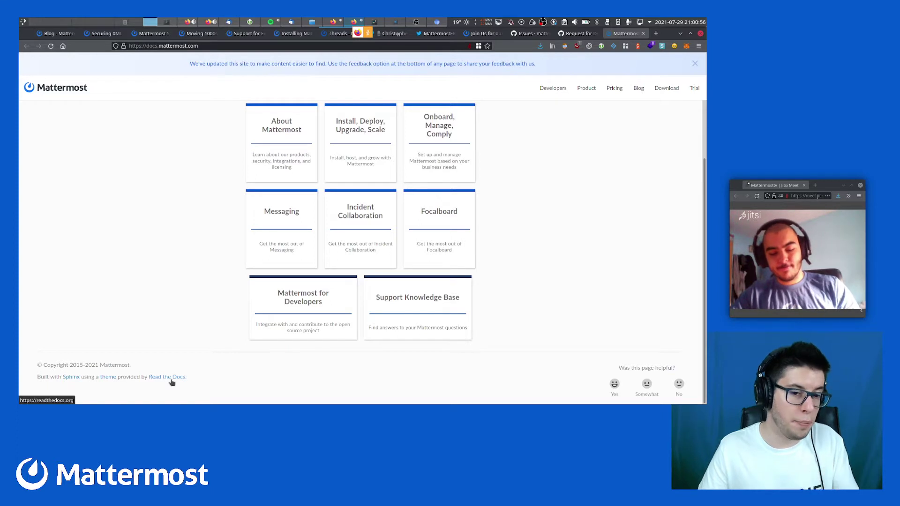
{"action": "key", "text": "ctrl+shift+Tab"}
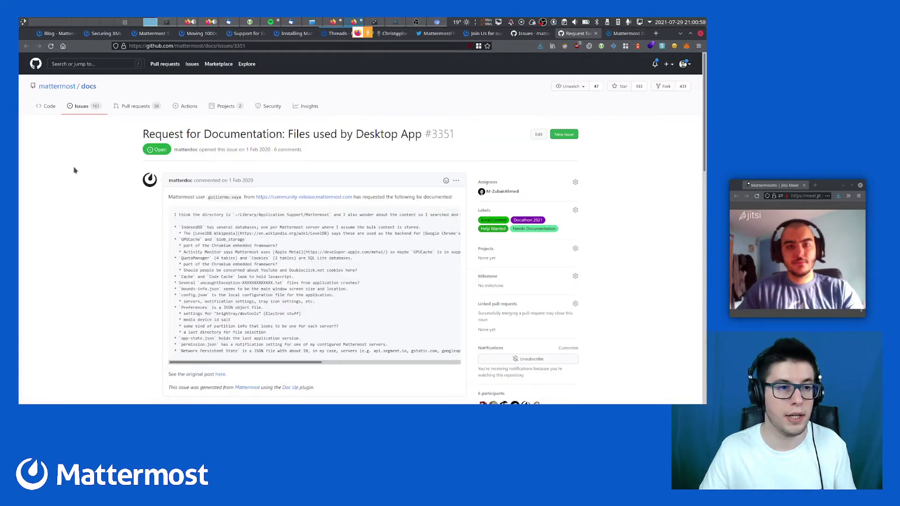
Open the mattermost/docs repository in a new tab and read its README through Using Labels to Building and Validating
{"action": "middle_click", "coordinate": [89, 87]}
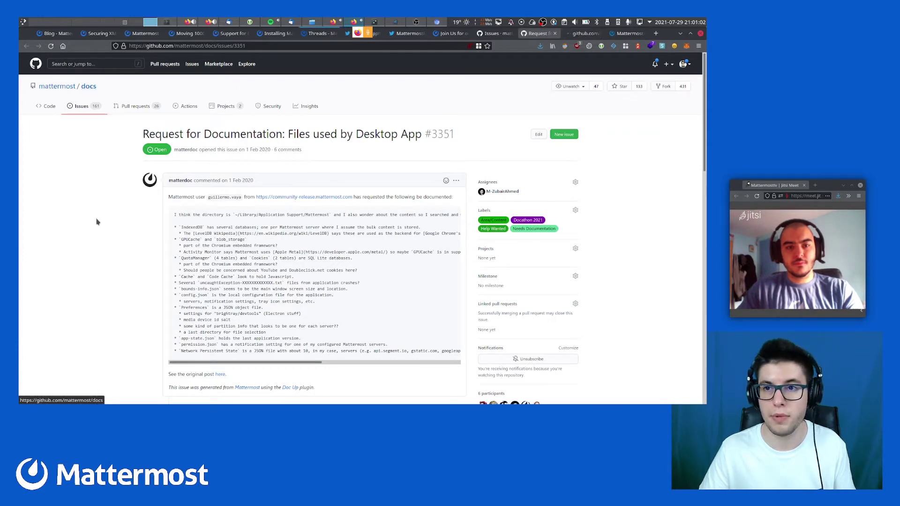
{"action": "key", "text": "ctrl+Tab"}
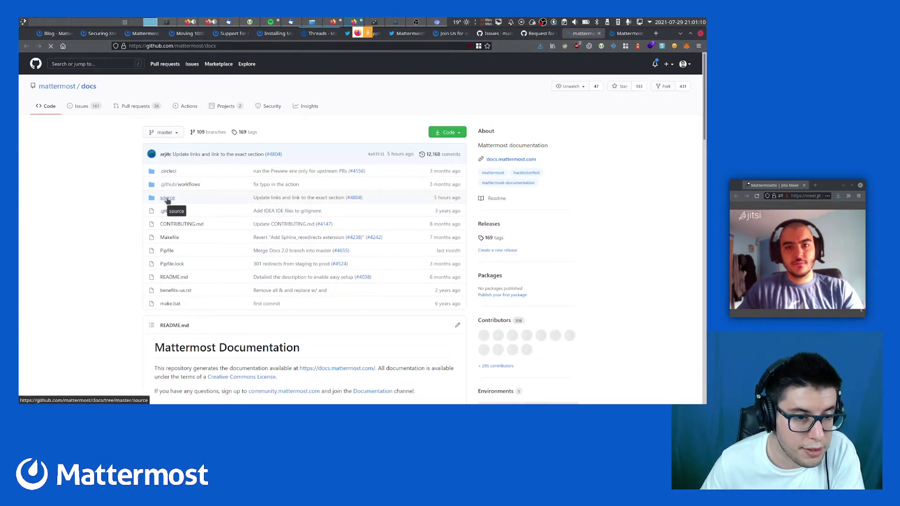
{"action": "scroll", "coordinate": [203, 291], "scroll_direction": "down", "scroll_amount": 6}
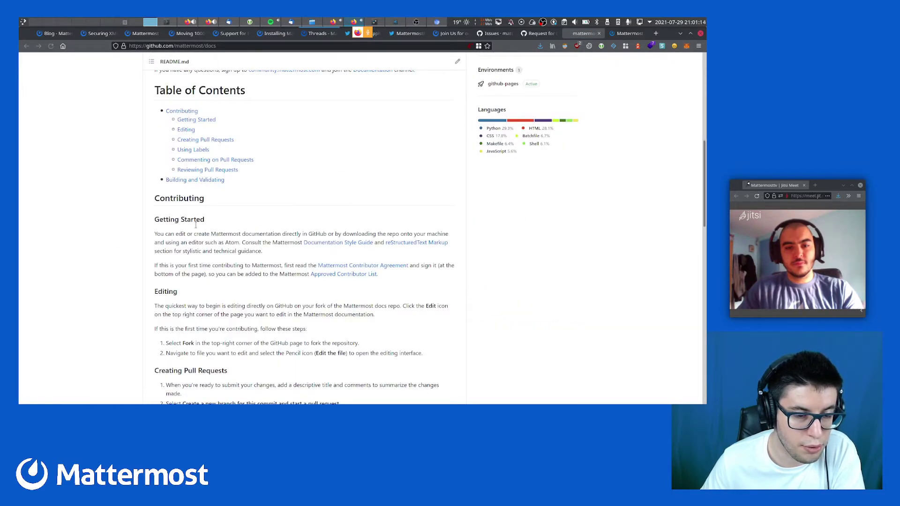
{"action": "scroll", "coordinate": [196, 225], "scroll_direction": "down", "scroll_amount": 12}
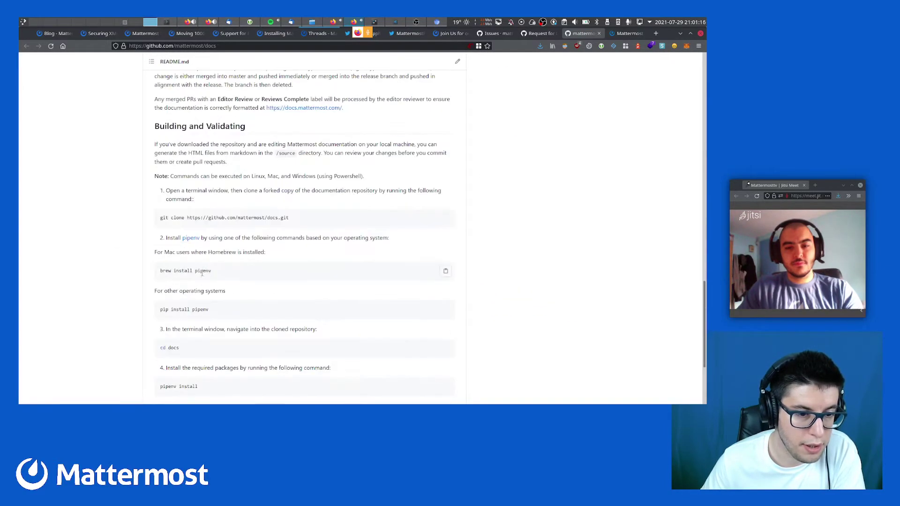
{"action": "scroll", "coordinate": [202, 273], "scroll_direction": "up", "scroll_amount": 10}
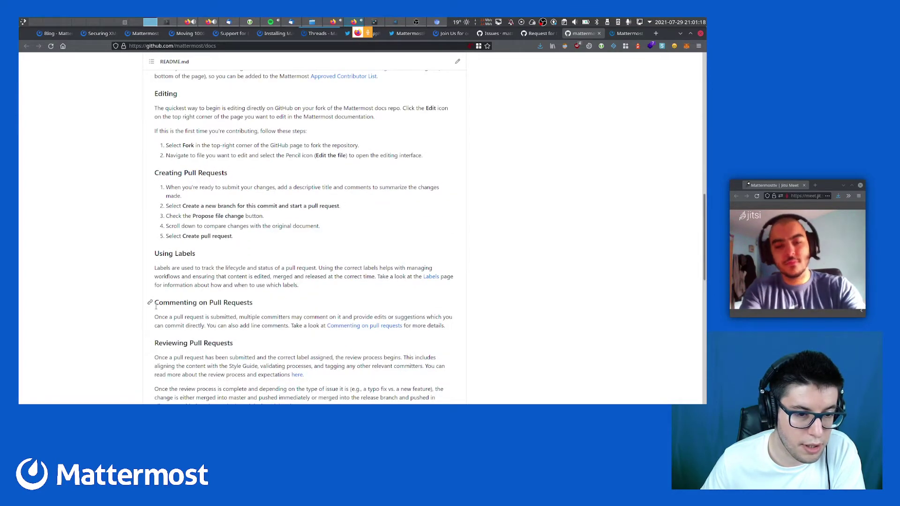
{"action": "left_click_drag", "start_coordinate": [157, 254], "coordinate": [162, 203]}
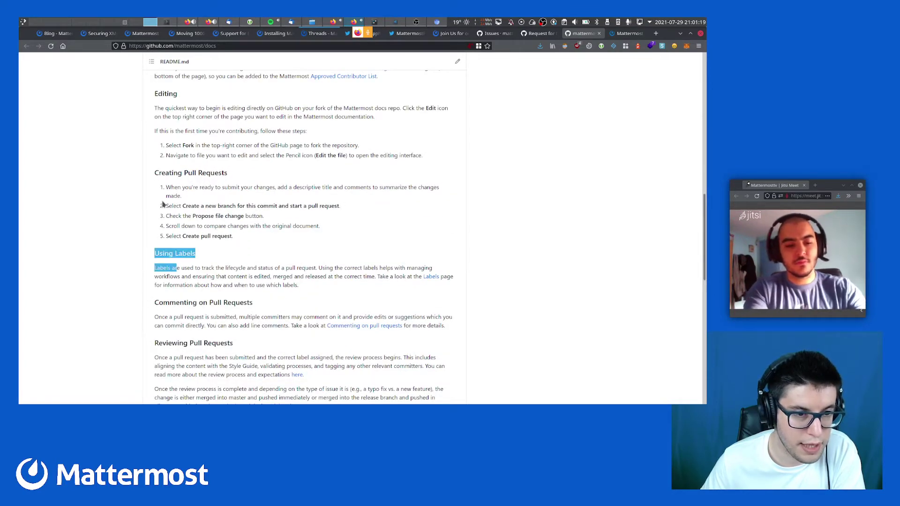
{"action": "left_click", "coordinate": [170, 174]}
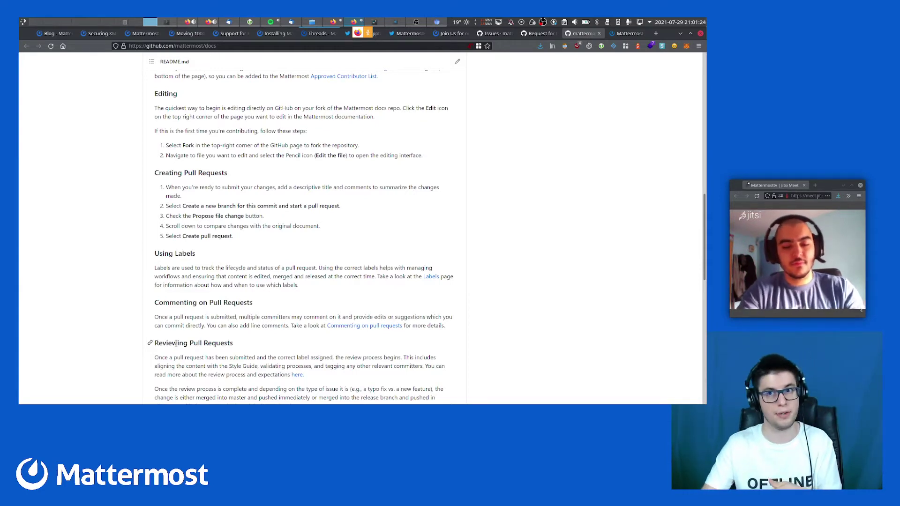
{"action": "scroll", "coordinate": [131, 280], "scroll_direction": "down", "scroll_amount": 6}
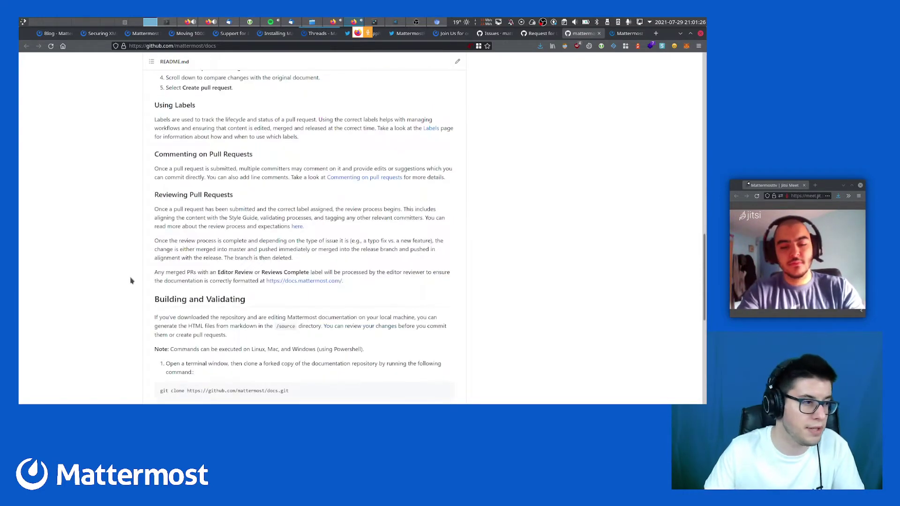
{"action": "scroll", "coordinate": [132, 280], "scroll_direction": "down", "scroll_amount": 3}
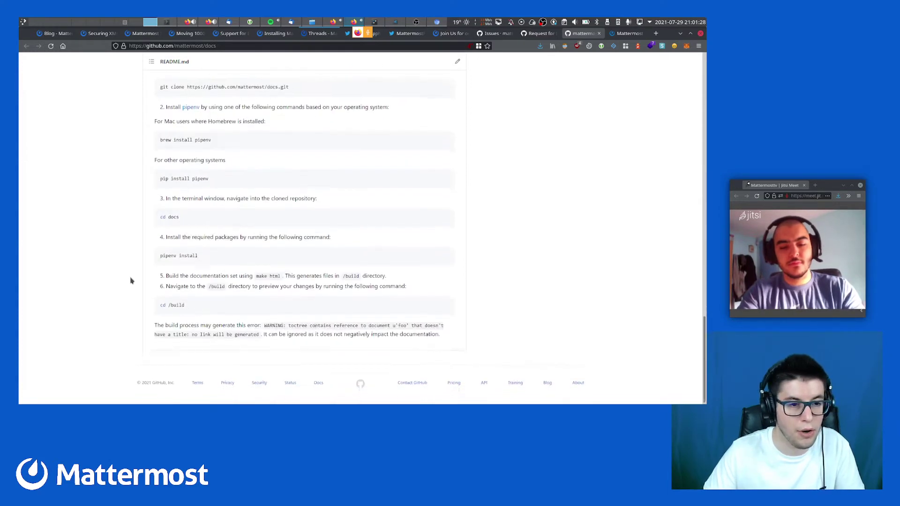
{"action": "scroll", "coordinate": [131, 280], "scroll_direction": "up", "scroll_amount": 1}
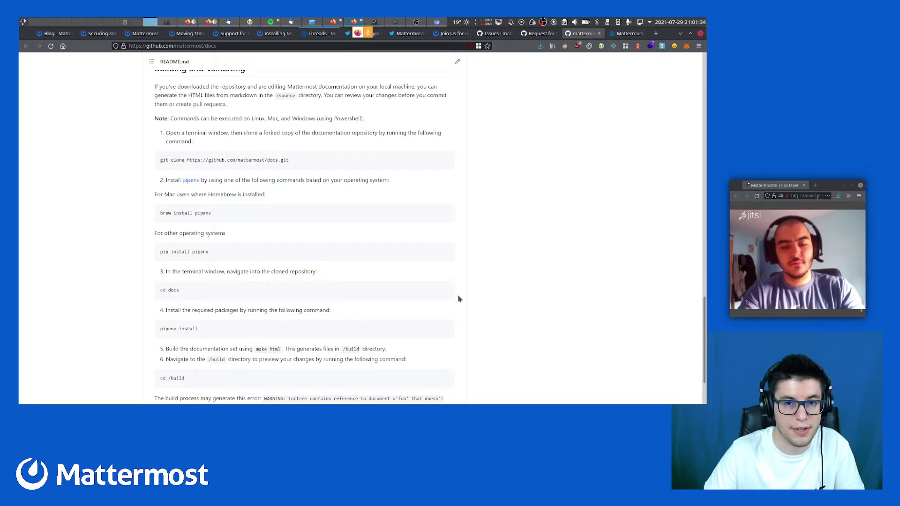
Open the About Mattermost guide on docs.mattermost.com, then go back to the mattermost/docs README
{"action": "left_click", "coordinate": [628, 33]}
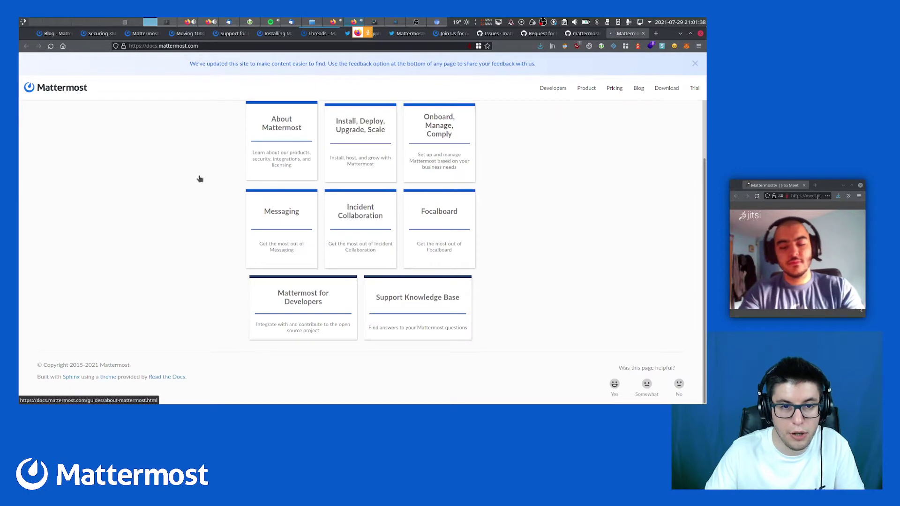
{"action": "left_click", "coordinate": [248, 247]}
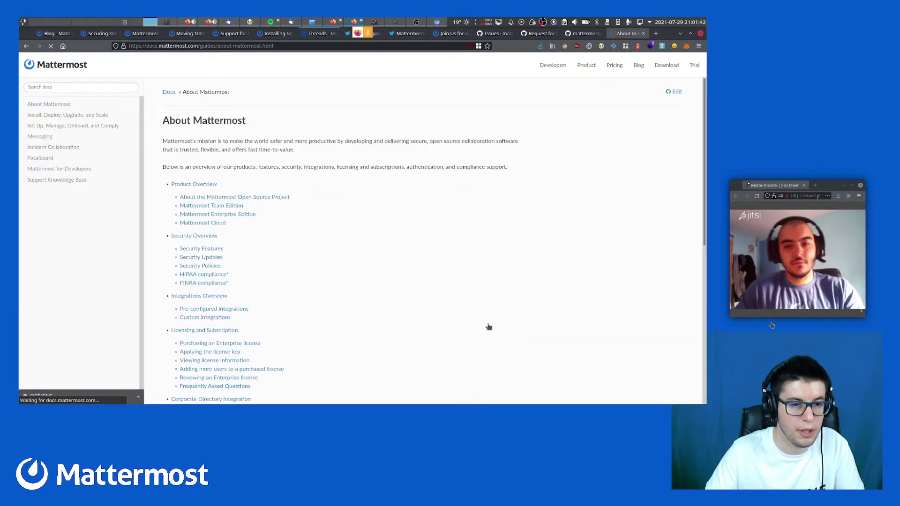
{"action": "left_click", "coordinate": [584, 34]}
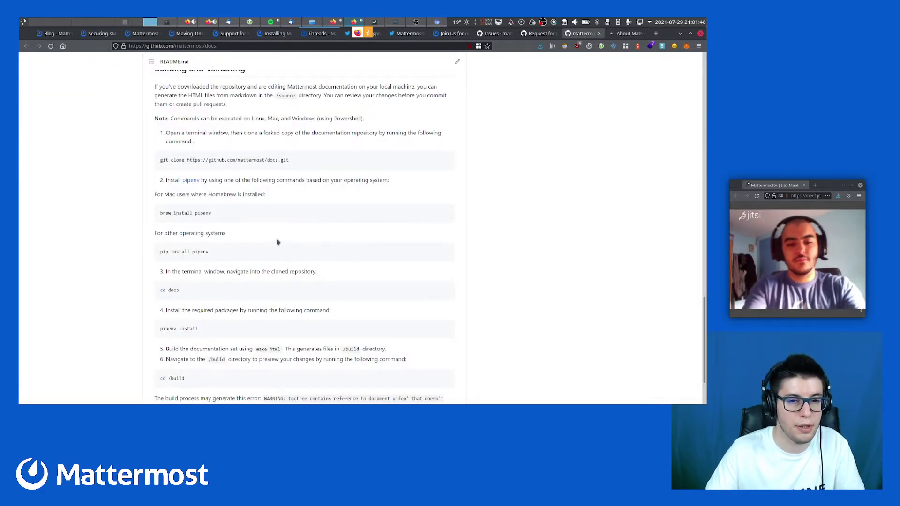
{"action": "scroll", "coordinate": [271, 242], "scroll_direction": "up", "scroll_amount": 3}
{"action": "scroll", "coordinate": [272, 243], "scroll_direction": "up", "scroll_amount": 2}
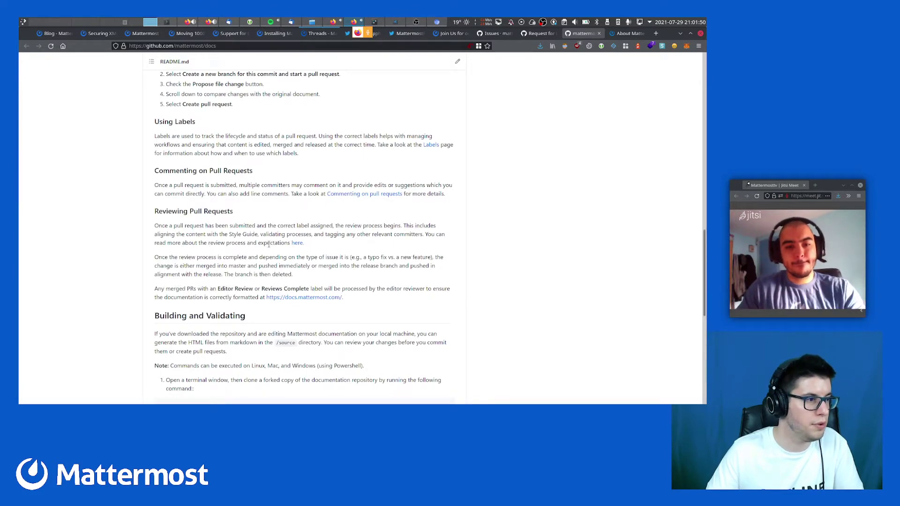
{"action": "scroll", "coordinate": [270, 244], "scroll_direction": "up", "scroll_amount": 15}
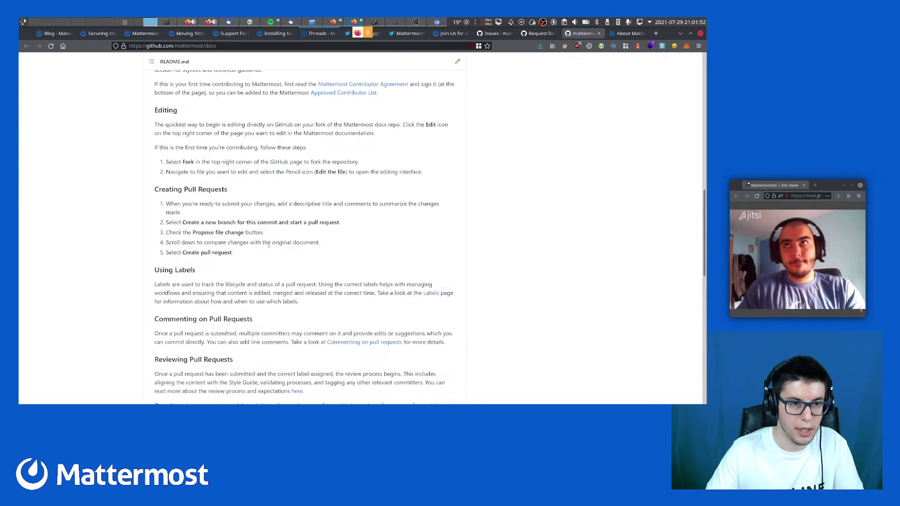
{"action": "scroll", "coordinate": [270, 248], "scroll_direction": "up", "scroll_amount": 3}
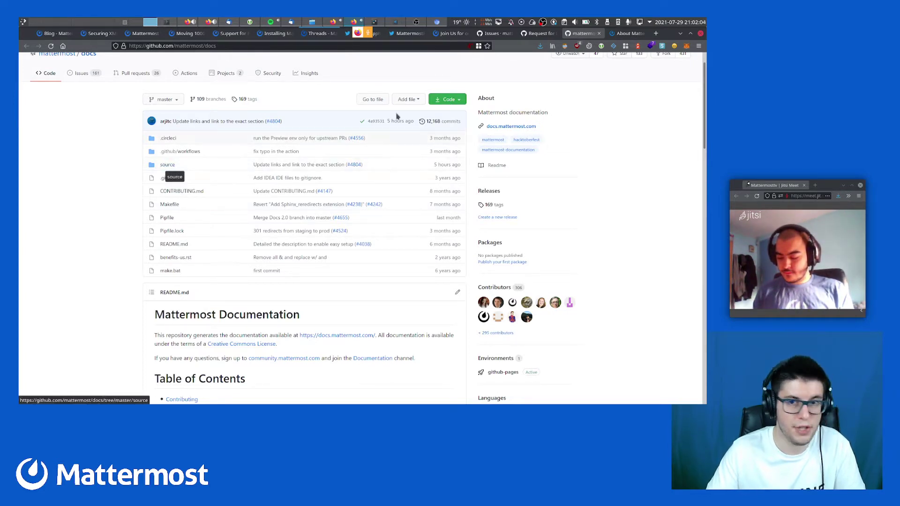
{"action": "left_click", "coordinate": [449, 100]}
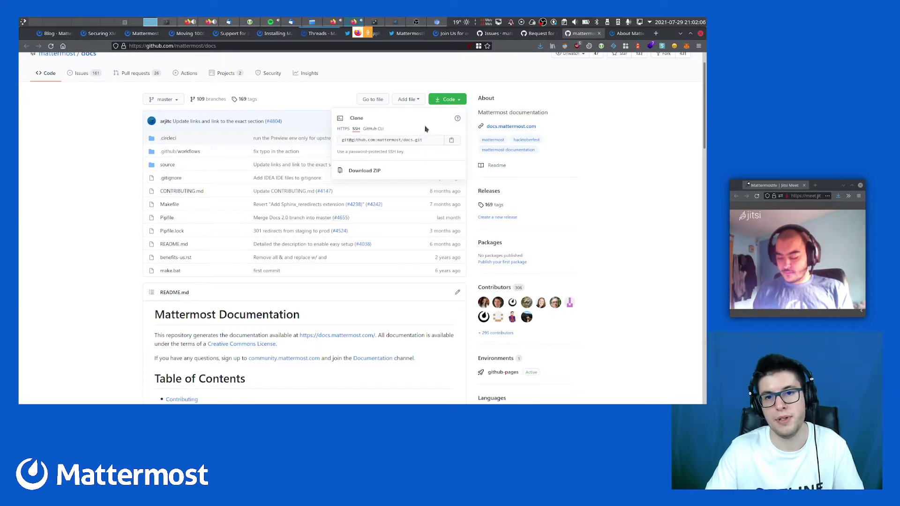
Copy the HTTPS clone address, close the Clone options, and switch to an empty virtual desktop
{"action": "left_click", "coordinate": [343, 129]}
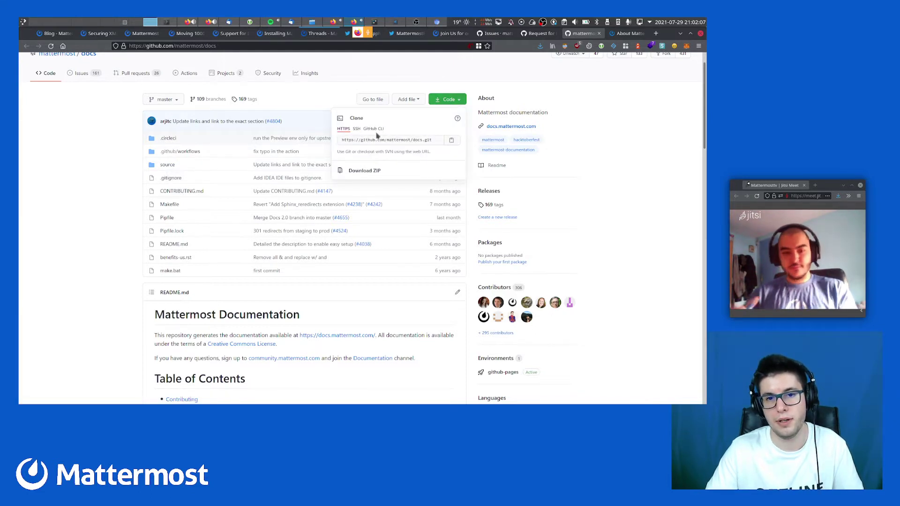
{"action": "left_click", "coordinate": [452, 139]}
{"action": "left_click", "coordinate": [119, 177]}
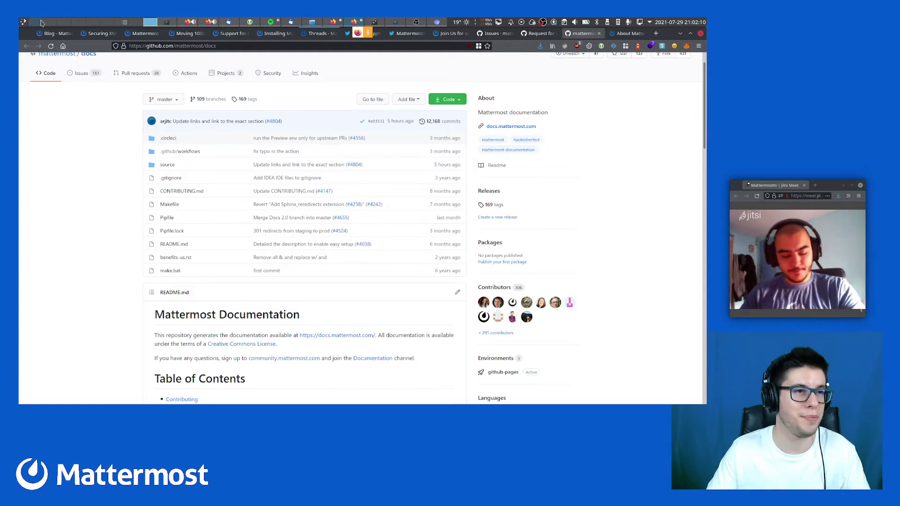
{"action": "left_click", "coordinate": [41, 23]}
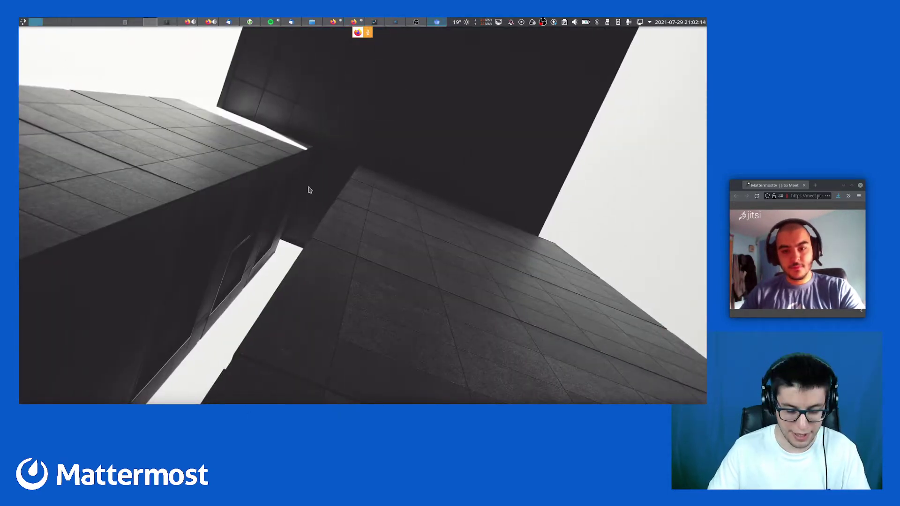
Launch Konsole from the application launcher and maximize its window
{"action": "key", "text": "alt+space"}
{"action": "type", "text": "onsole"}
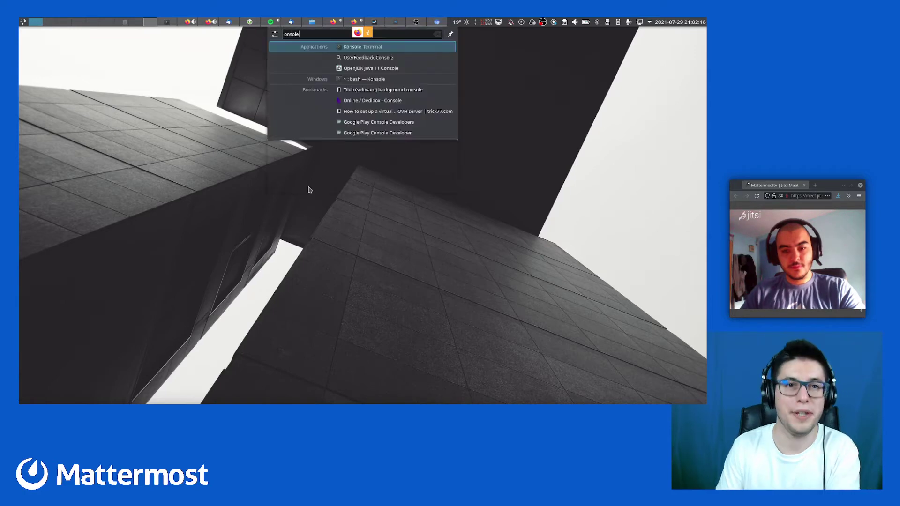
{"action": "key", "text": "Return"}
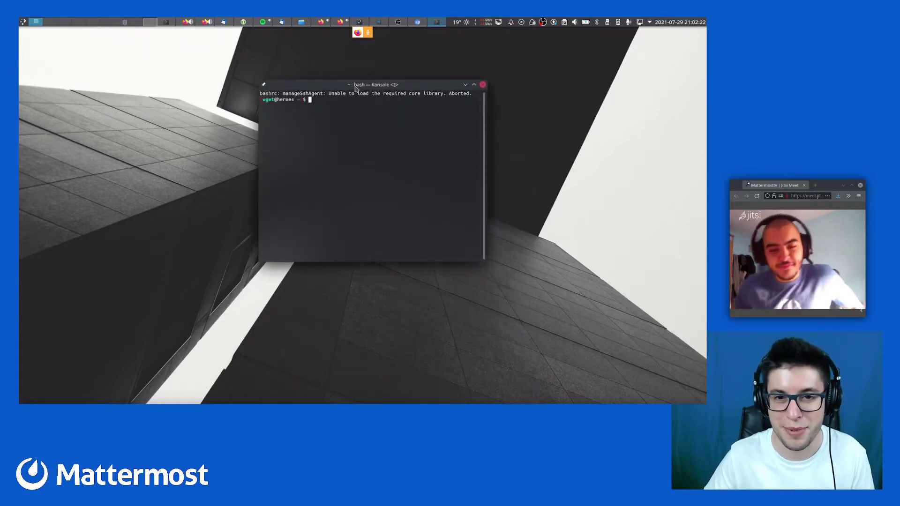
{"action": "double_click", "coordinate": [355, 89]}
Change into the ~/IT/Dev directory and list its contents with ll
{"action": "key", "text": "ctrl+l"}
{"action": "type", "text": "cd"}
{"action": "key", "text": "Return"}
{"action": "type", "text": "c"}
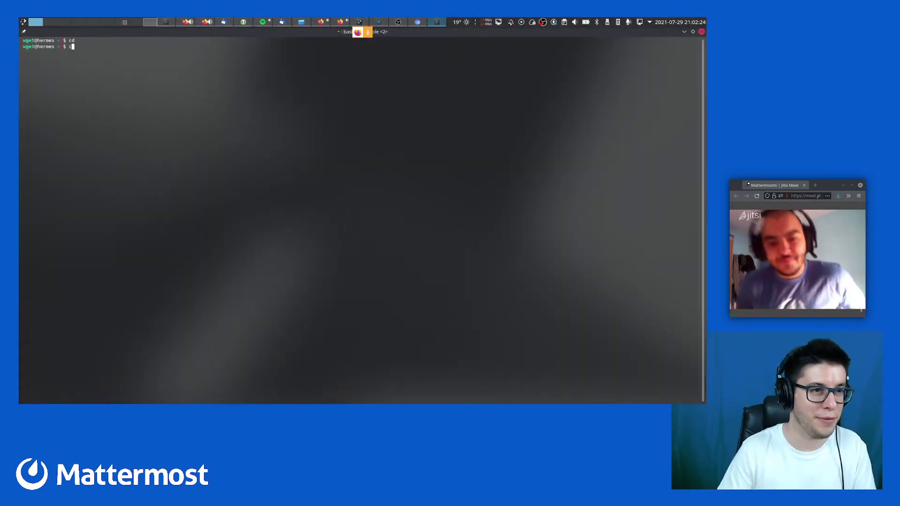
{"action": "type", "text": "d IT/"}
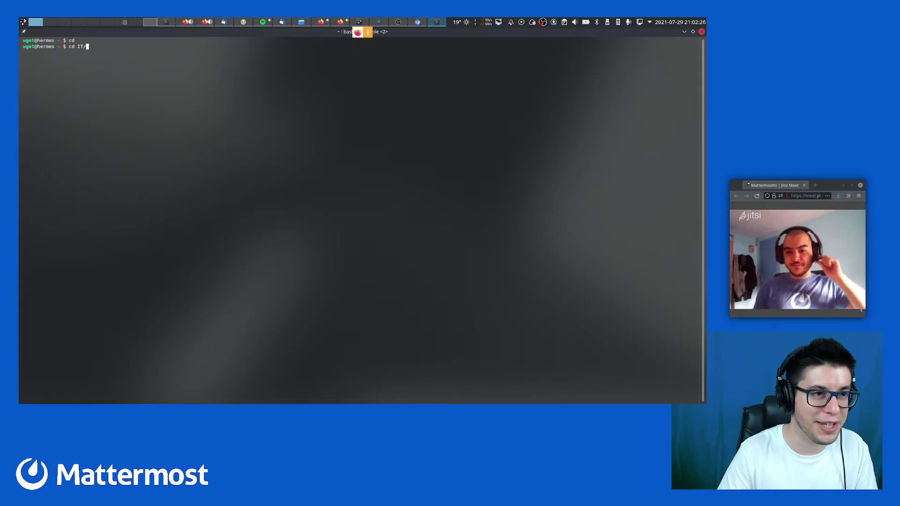
{"action": "type", "text": "Dev/"}
{"action": "key", "text": "Return"}
{"action": "type", "text": "ll"}
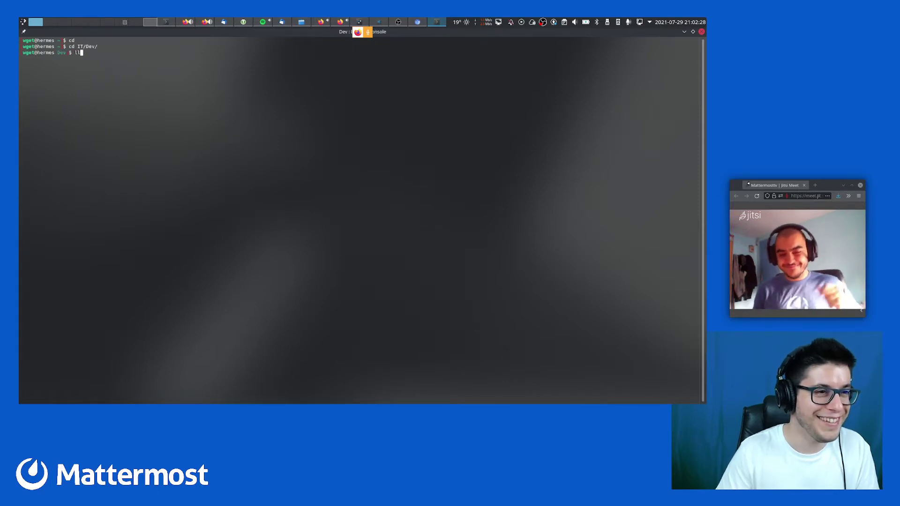
{"action": "key", "text": "Return"}
{"action": "key", "text": "ctrl+l"}
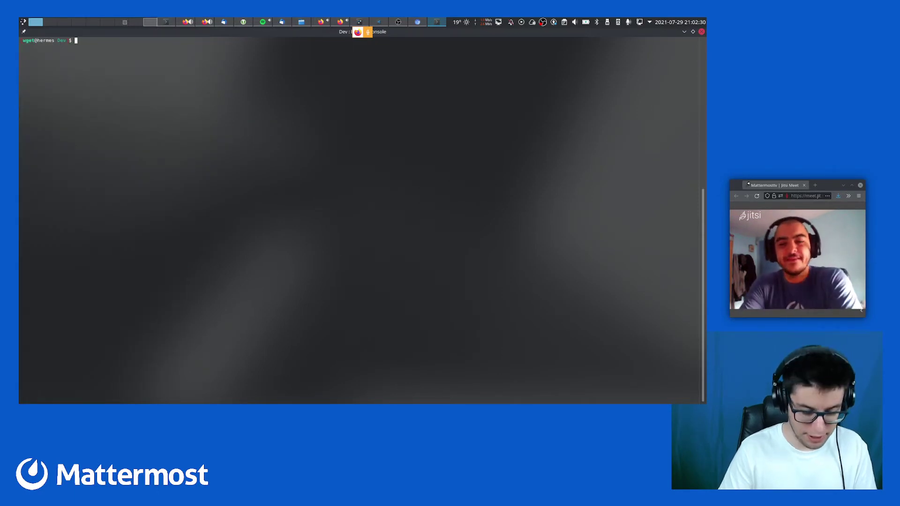
{"action": "type", "text": "git"}
{"action": "key", "text": "ctrl+plus"}
{"action": "key", "text": "ctrl+plus"}
{"action": "type", "text": "c"}
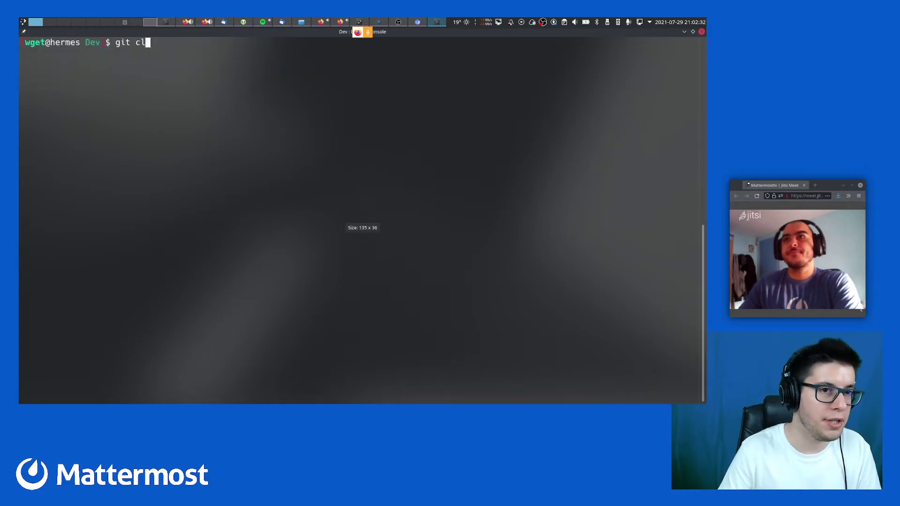
{"action": "type", "text": "l"}
{"action": "key", "text": "ctrl+l"}
{"action": "key", "text": "BackSpace"}
{"action": "key", "text": "ctrl+c"}
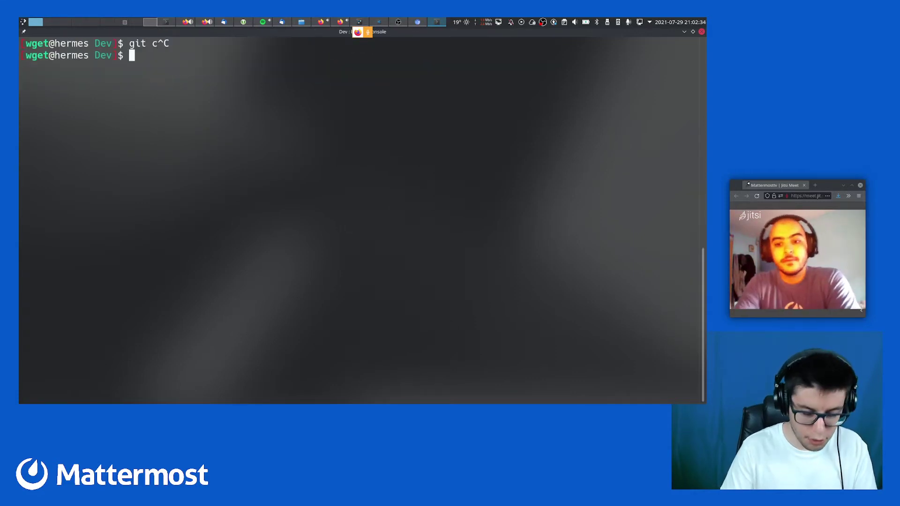
{"action": "type", "text": "git clone"}
{"action": "key", "text": "ctrl+shift+v"}
{"action": "key", "text": "Return"}
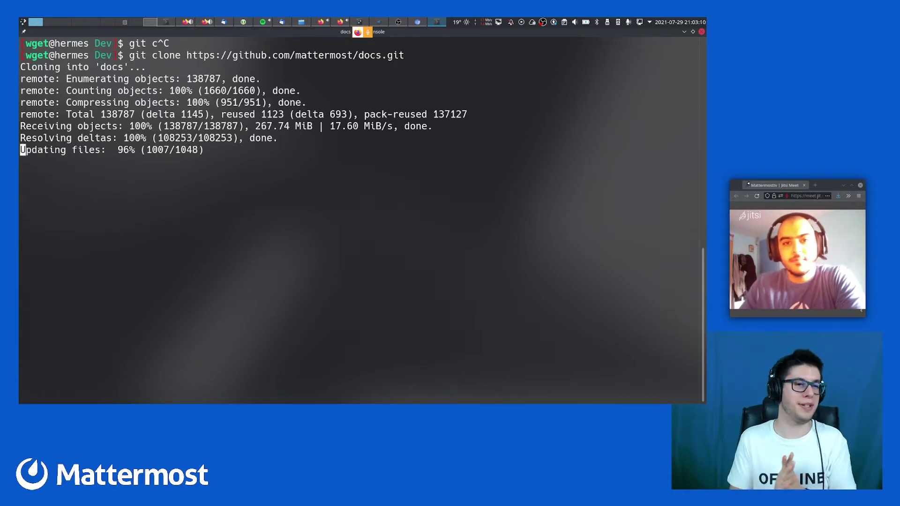
Try 'cd doc' and list the Dev directory, cancelling a mistyped folder change
{"action": "type", "text": "cd doc"}
{"action": "key", "text": "Return"}
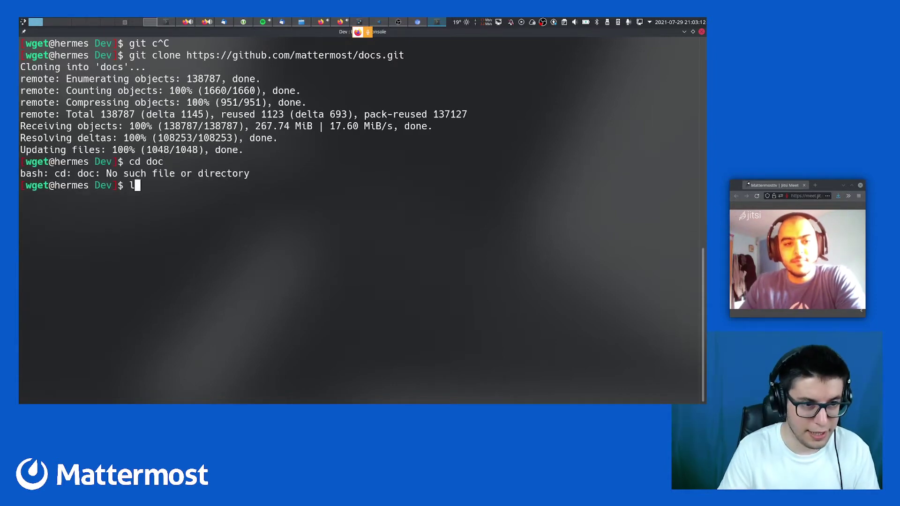
{"action": "type", "text": "ll"}
{"action": "key", "text": "Return"}
{"action": "type", "text": "cd L"}
{"action": "key", "text": "ctrl+l"}
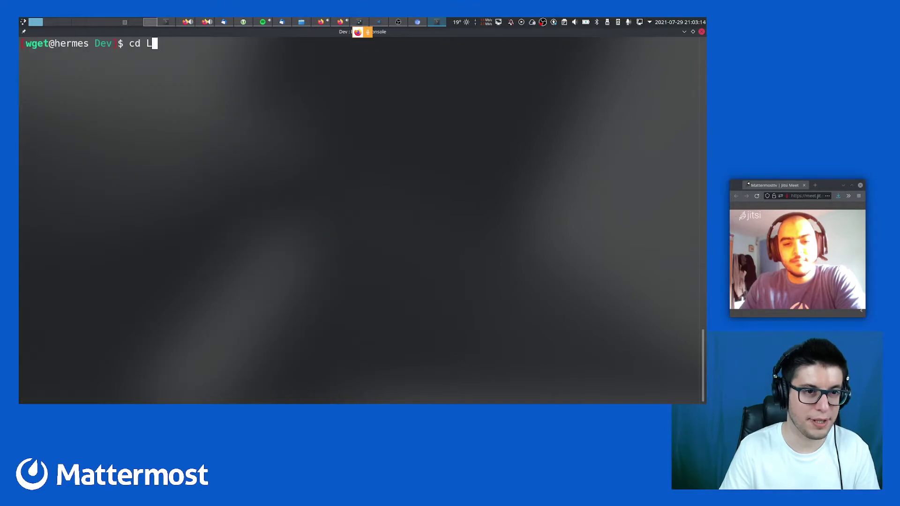
{"action": "key", "text": "ctrl+c"}
{"action": "type", "text": "cd doc"}
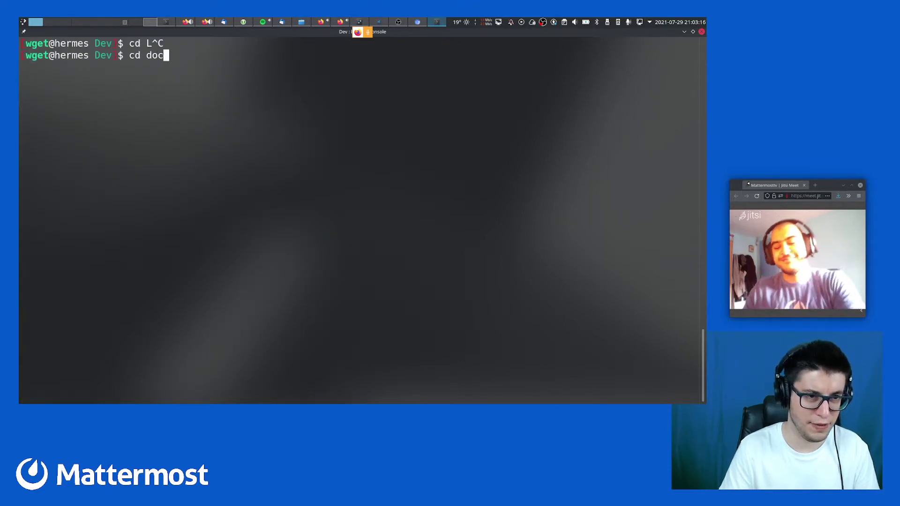
{"action": "key", "text": "Return"}
Tab-complete into the cloned docs folder and list its contents
{"action": "type", "text": "cd doc"}
{"action": "key", "text": "Tab"}
{"action": "key", "text": "Tab"}
{"action": "type", "text": "s"}
{"action": "key", "text": "Tab"}
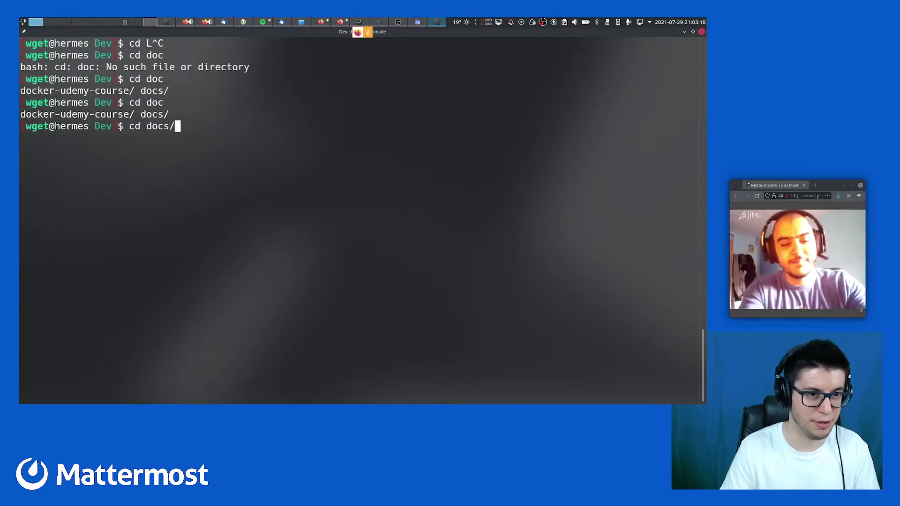
{"action": "key", "text": "Return"}
{"action": "type", "text": "ll"}
{"action": "key", "text": "Return"}
{"action": "key", "text": "ctrl+l"}
{"action": "key", "text": "Return"}
{"action": "type", "text": "ll"}
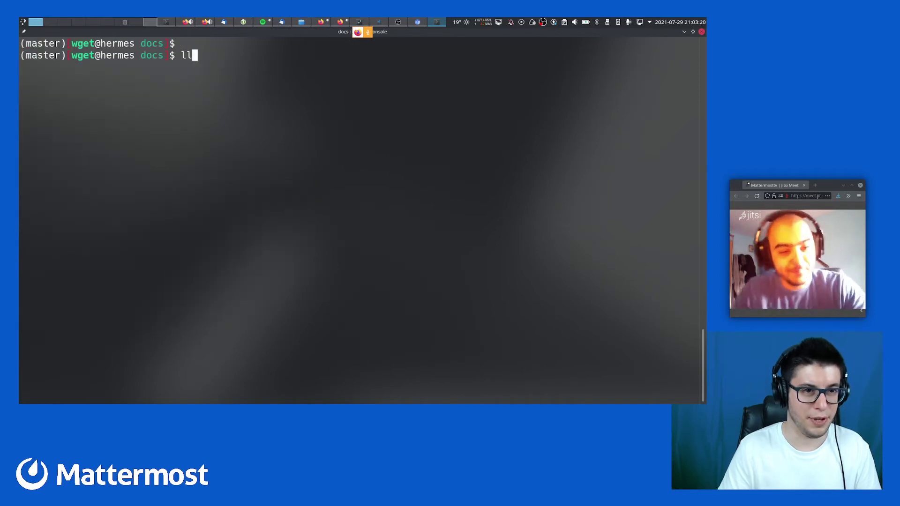
{"action": "key", "text": "Return"}
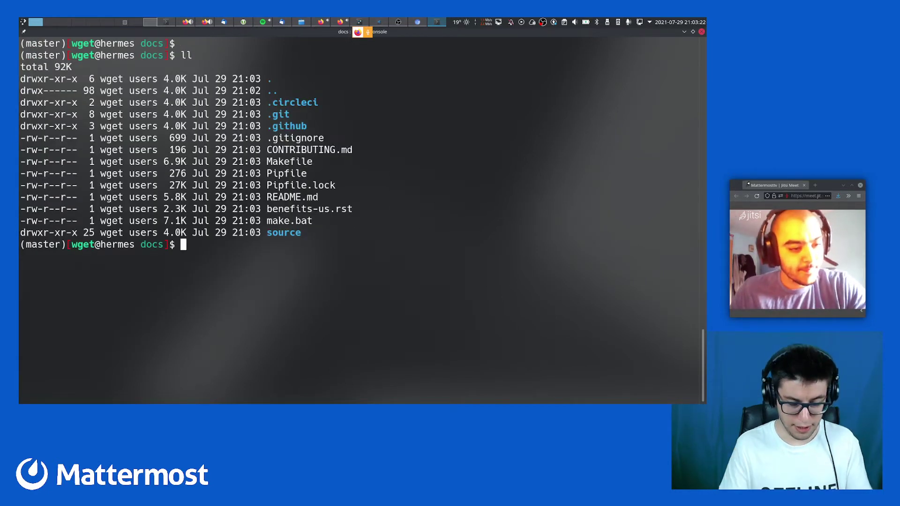
Enter docs/source and list its documentation sections, conf.py and index.rst
{"action": "type", "text": "cd s"}
{"action": "key", "text": "Tab"}
{"action": "key", "text": "Return"}
{"action": "type", "text": "ll"}
{"action": "key", "text": "Return"}
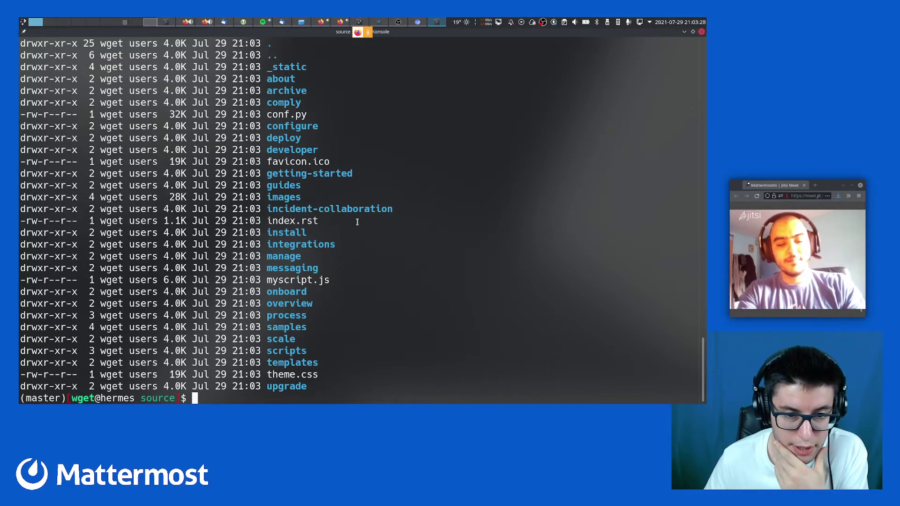
Run find . -iname '*desktop*' to locate files with desktop in their names
{"action": "type", "text": "find ."}
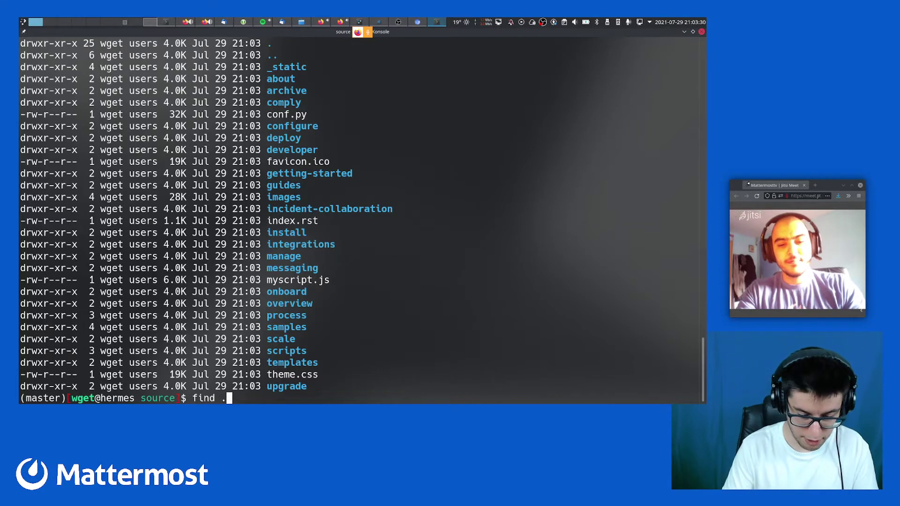
{"action": "type", "text": " -iname "}
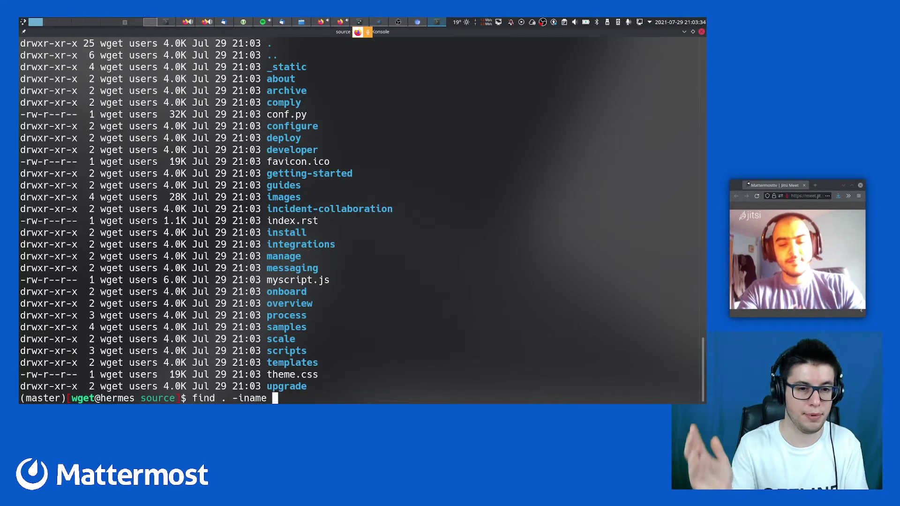
{"action": "type", "text": "'*"}
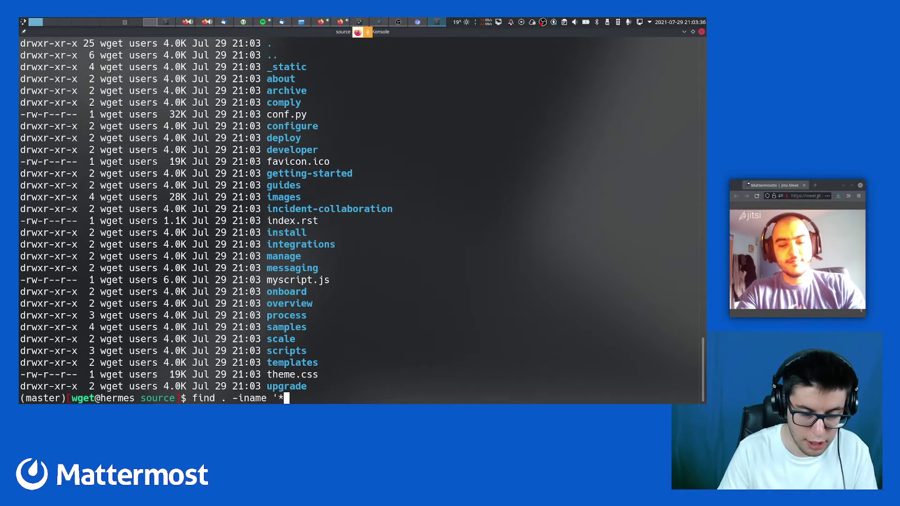
{"action": "type", "text": "desktop*("}
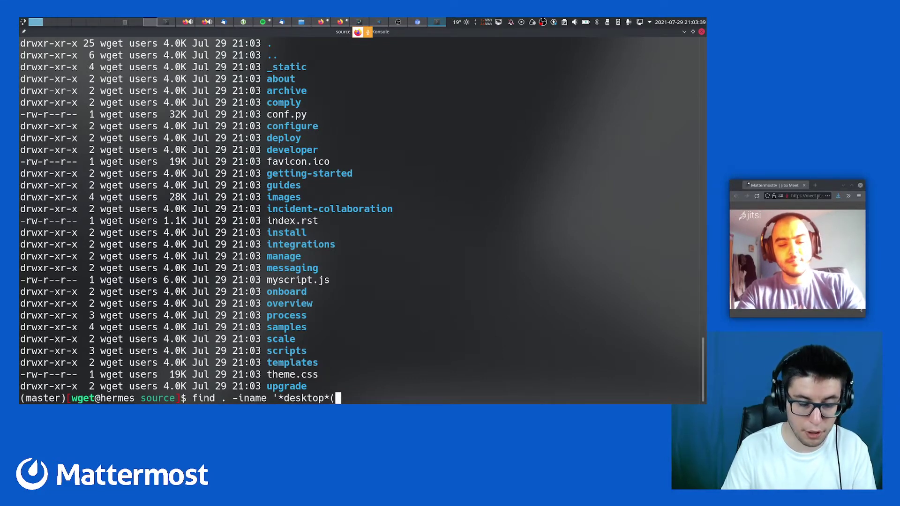
{"action": "key", "text": "BackSpace"}
{"action": "type", "text": "'"}
{"action": "key", "text": "Return"}
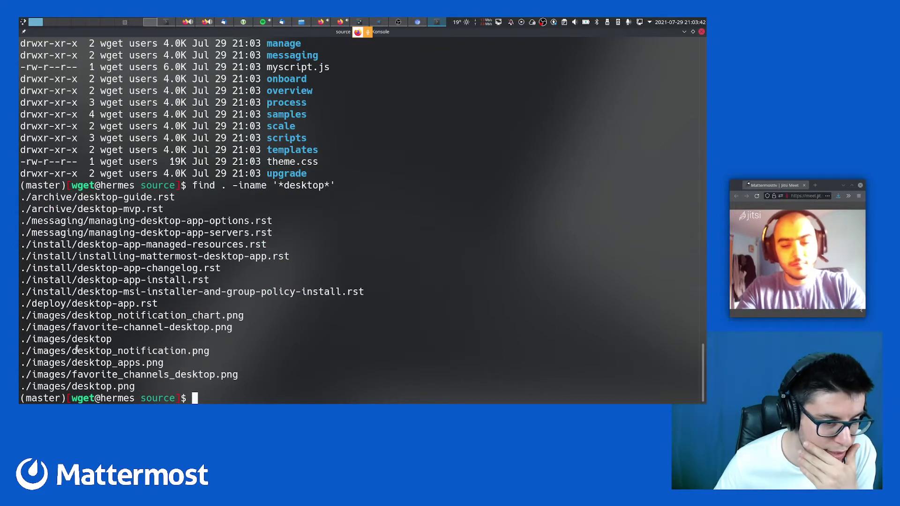
{"action": "double_click", "coordinate": [78, 340]}
Rerun the desktop search piped through sort for alphabetical output
{"action": "key", "text": "Up"}
{"action": "type", "text": "| g"}
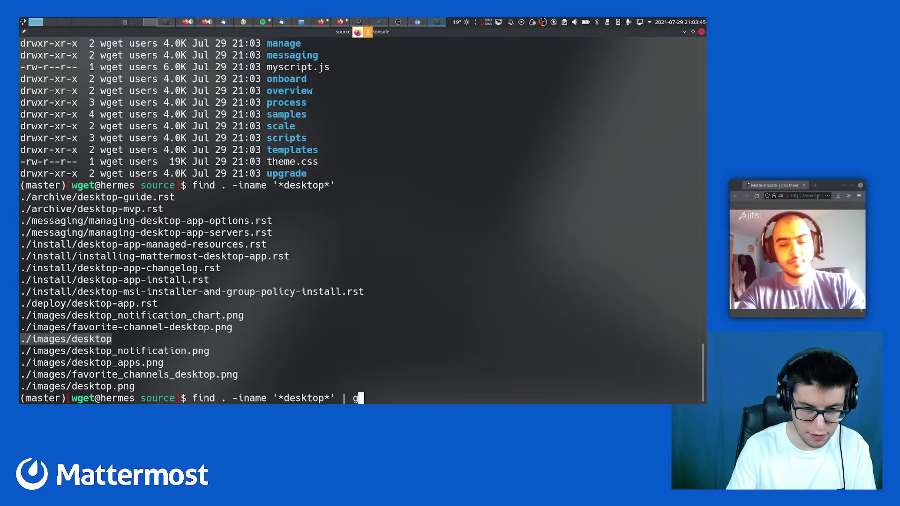
{"action": "key", "text": "BackSpace"}
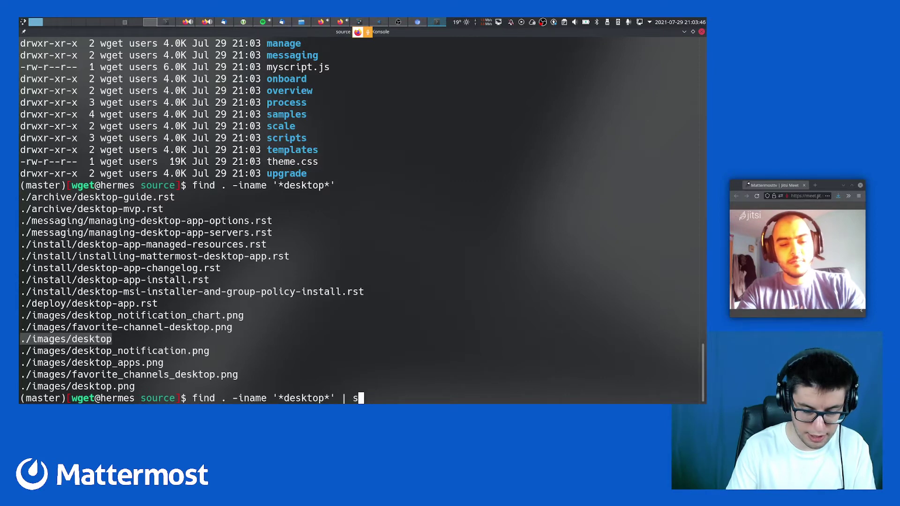
{"action": "type", "text": "sort"}
{"action": "key", "text": "Return"}
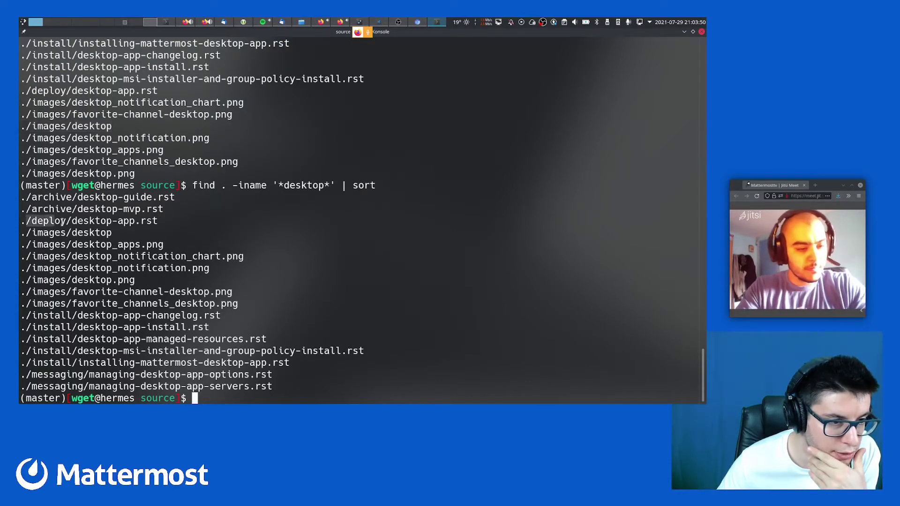
Highlight the deploy/desktop-app.rst and desktop-msi-installer results and copy the desktop-app.rst path
{"action": "left_click_drag", "start_coordinate": [75, 221], "coordinate": [134, 221]}
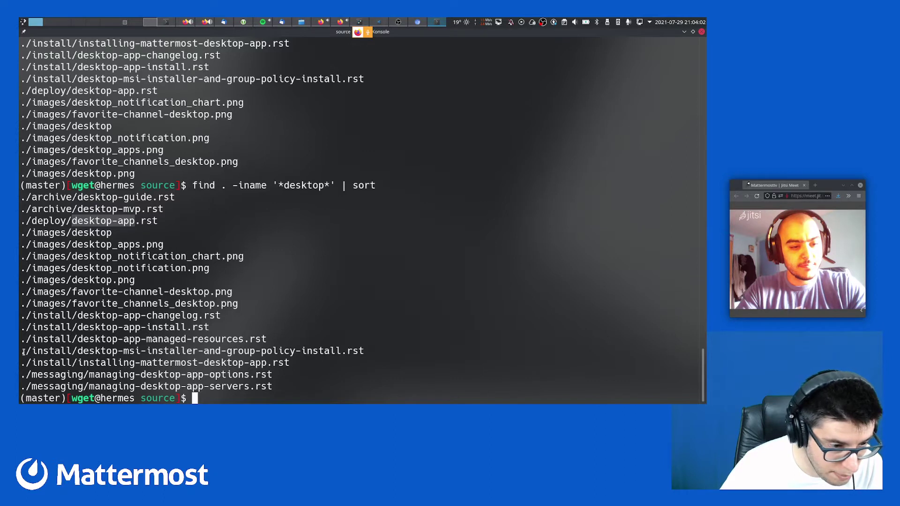
{"action": "left_click_drag", "start_coordinate": [77, 351], "coordinate": [197, 351]}
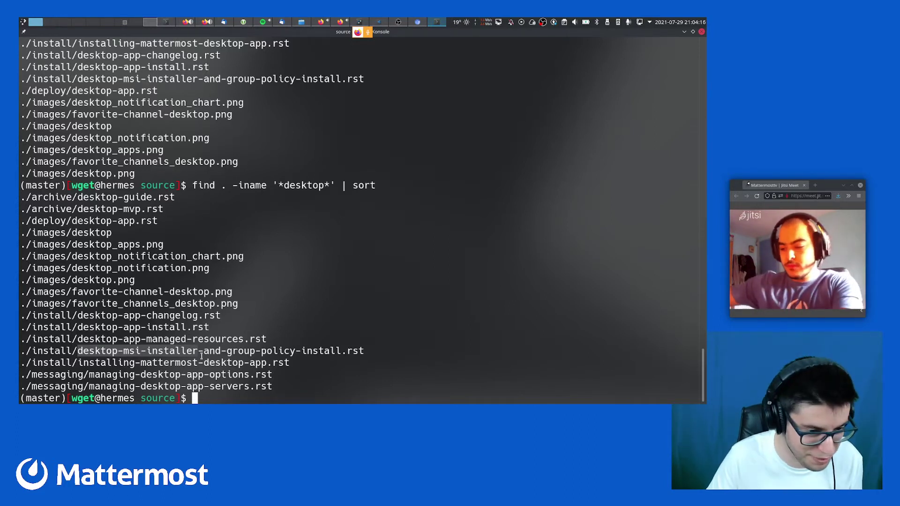
{"action": "triple_click", "coordinate": [204, 351]}
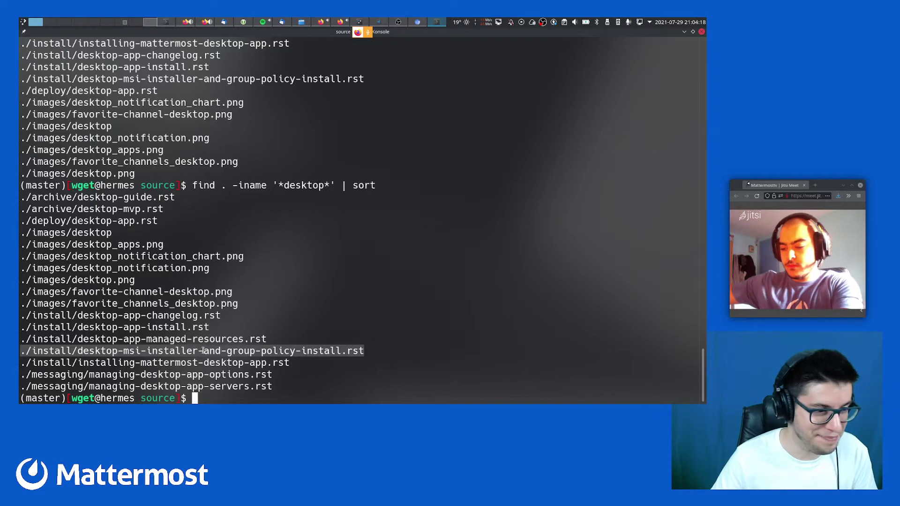
{"action": "triple_click", "coordinate": [131, 220]}
{"action": "key", "text": "ctrl+c"}
Open ./deploy/desktop-app.rst in vim and inspect the download and installation-guide links on line 6
{"action": "type", "text": "v"}
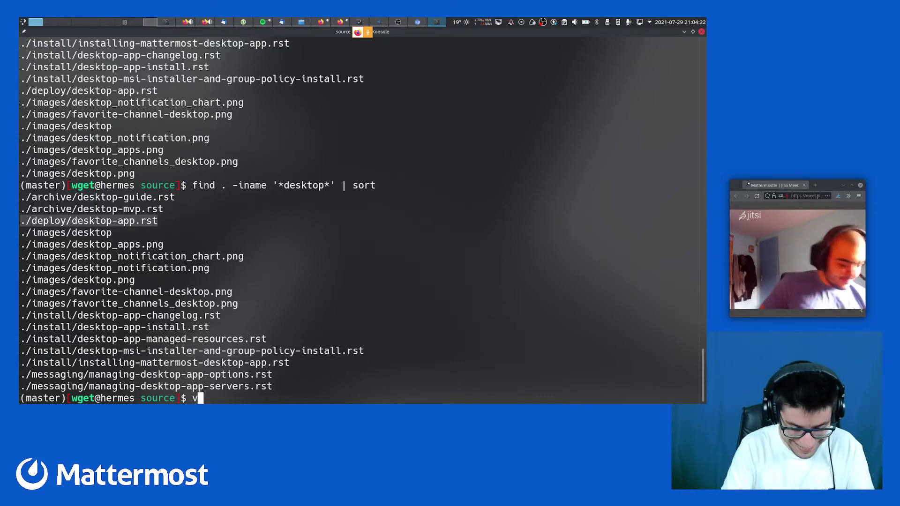
{"action": "type", "text": "im"}
{"action": "key", "text": "shift+Insert"}
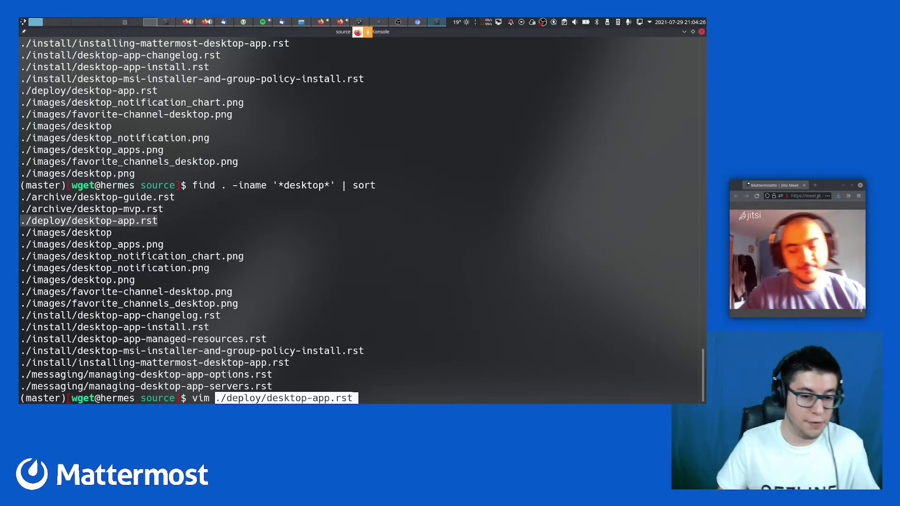
{"action": "key", "text": "Return"}
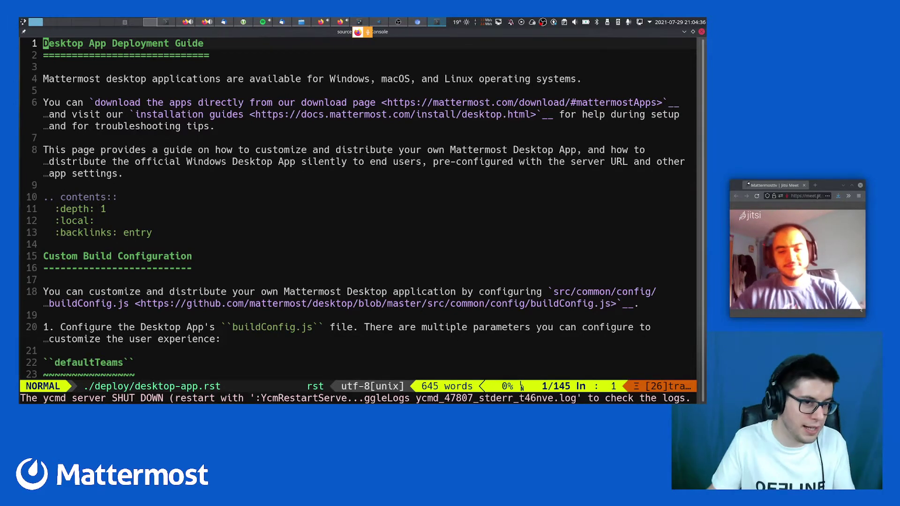
{"action": "left_click", "coordinate": [93, 103]}
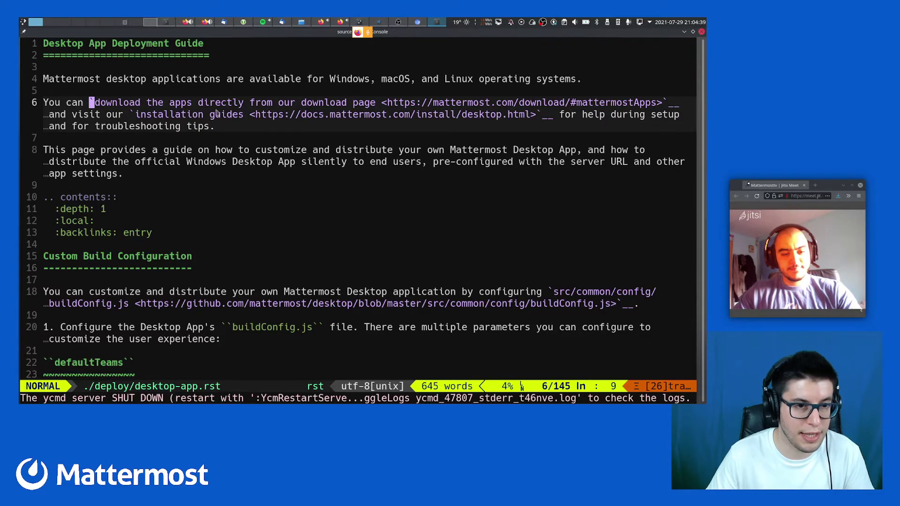
{"action": "left_click", "coordinate": [131, 115]}
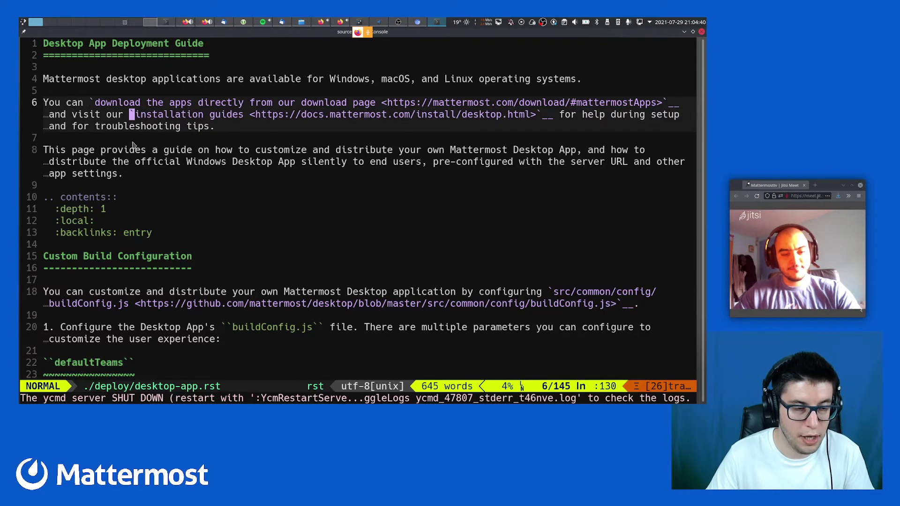
{"action": "left_click", "coordinate": [150, 22]}
Search Wikipedia for 'restructured text' in a new tab, then return to the mattermost/docs README
{"action": "key", "text": "ctrl+t"}
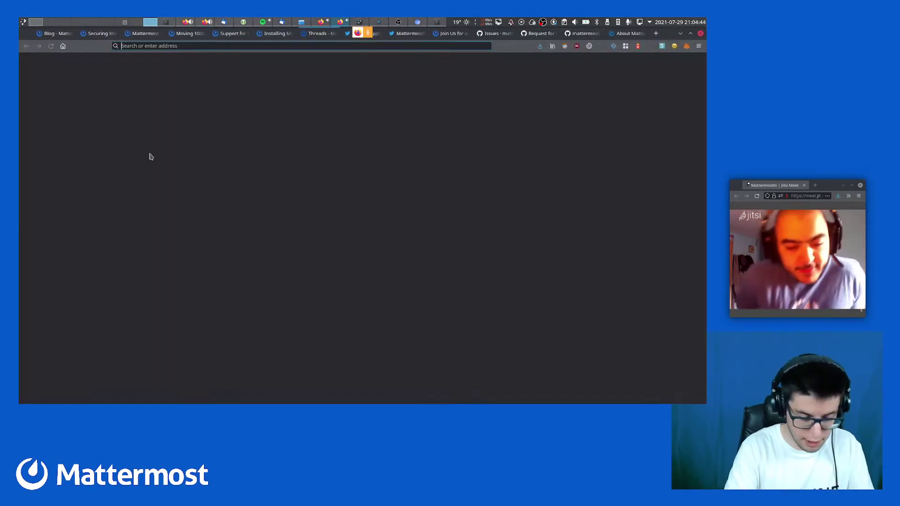
{"action": "type", "text": "restructured t"}
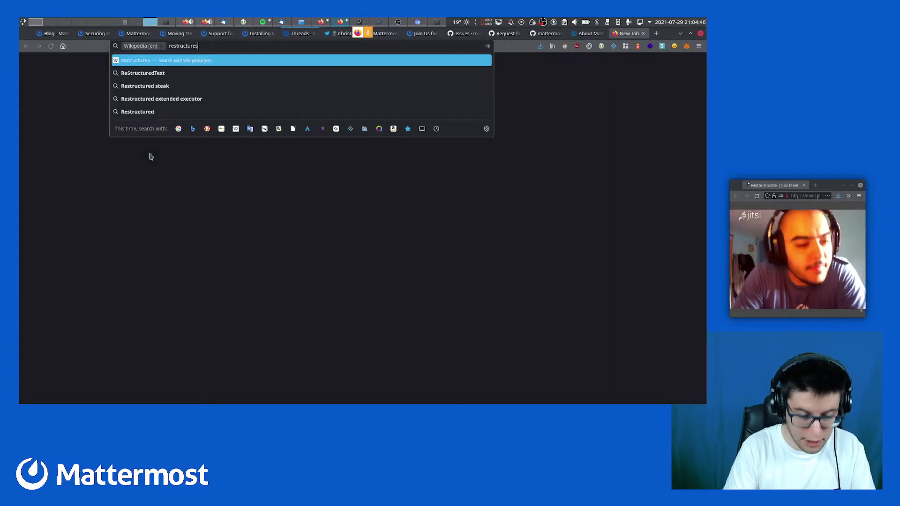
{"action": "type", "text": "ext"}
{"action": "key", "text": "Return"}
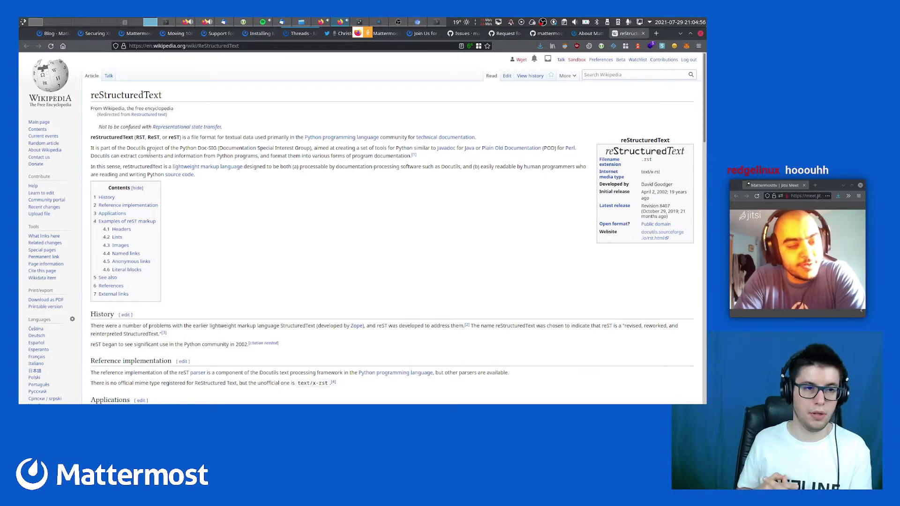
{"action": "left_click", "coordinate": [546, 33]}
{"action": "scroll", "coordinate": [117, 264], "scroll_direction": "down", "scroll_amount": 3}
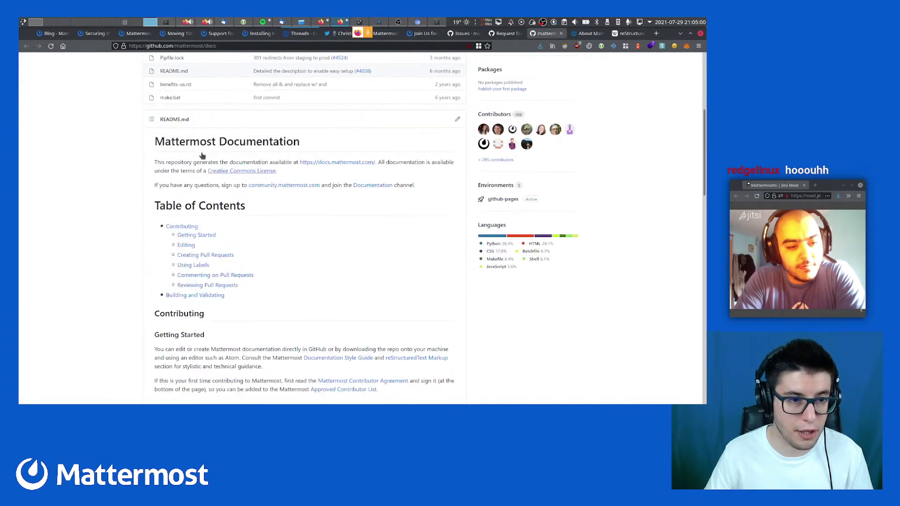
Inspect README.md's raw Markdown source in a new tab, close it, and return to the reStructuredText article
{"action": "middle_click", "coordinate": [457, 119]}
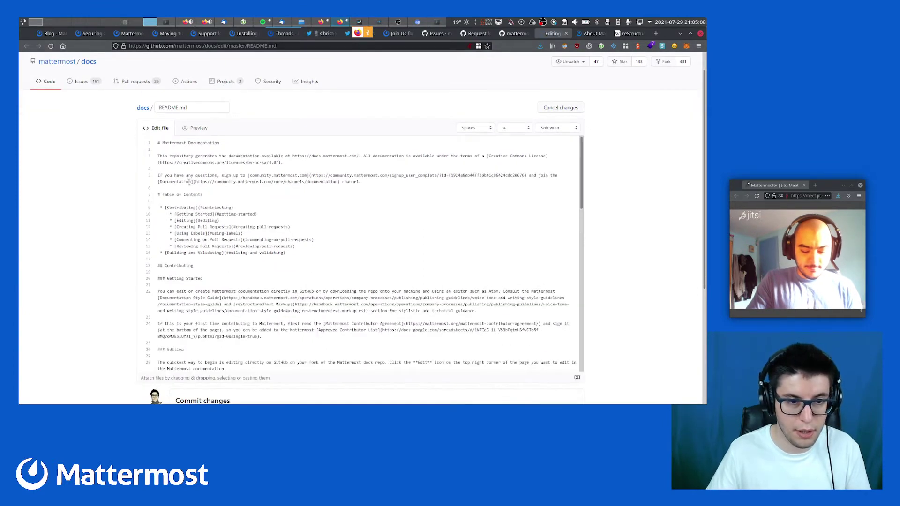
{"action": "left_click_drag", "start_coordinate": [239, 162], "coordinate": [275, 308]}
{"action": "left_click", "coordinate": [327, 304]}
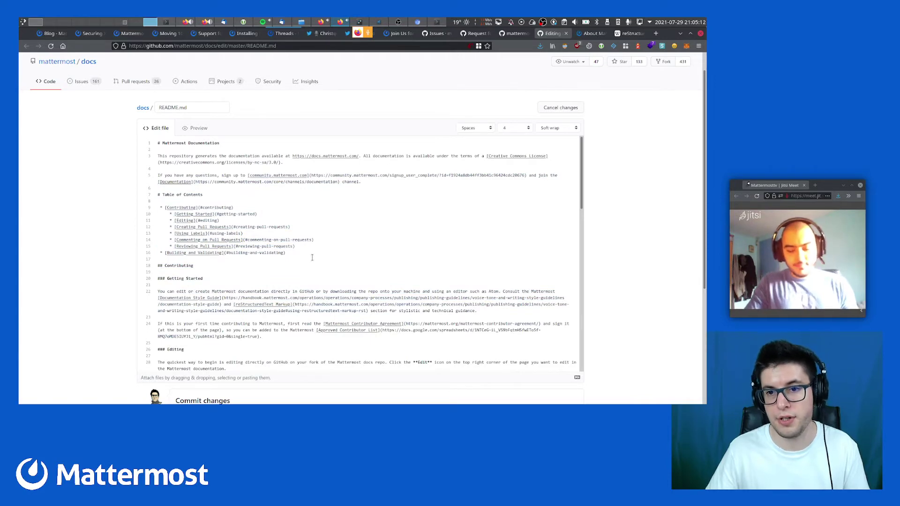
{"action": "key", "text": "alt+Left"}
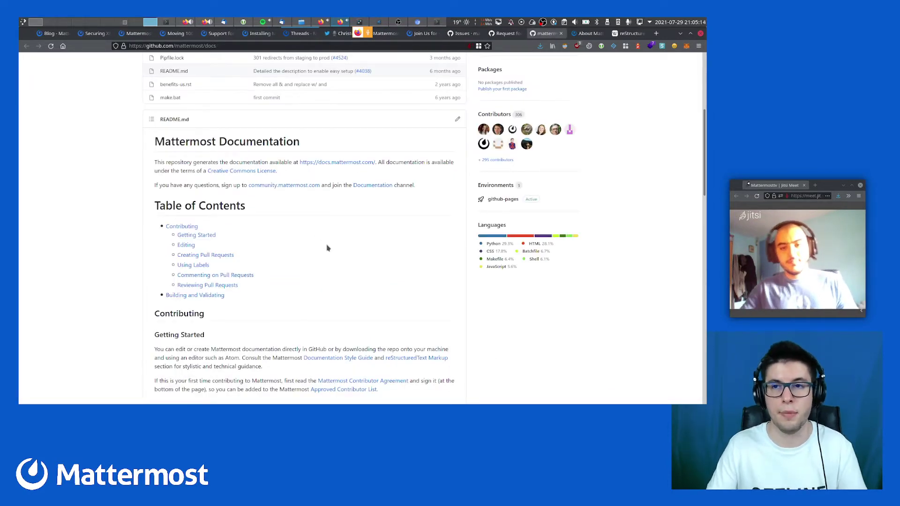
{"action": "key", "text": "ctrl+Tab"}
{"action": "key", "text": "ctrl+Tab"}
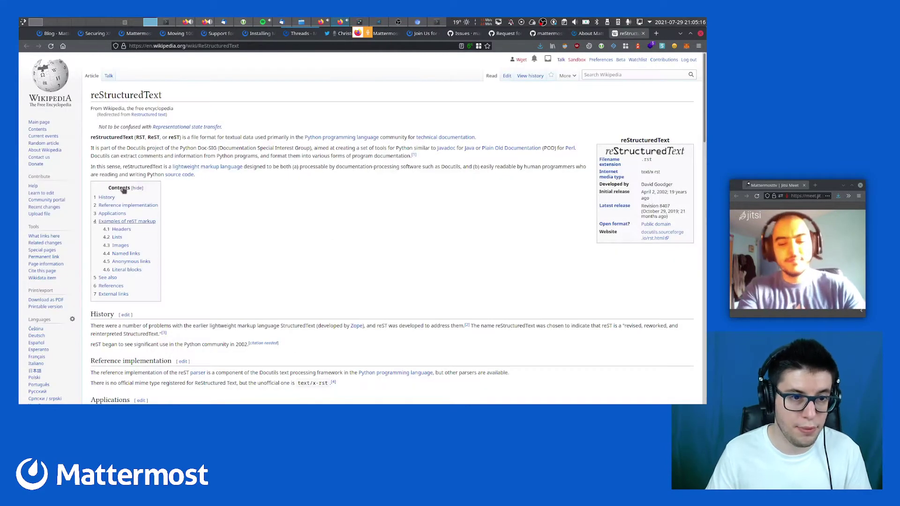
Read through the reST markup examples for lists, images, links and literal blocks, then switch back to GitHub
{"action": "scroll", "coordinate": [123, 189], "scroll_direction": "down", "scroll_amount": 10}
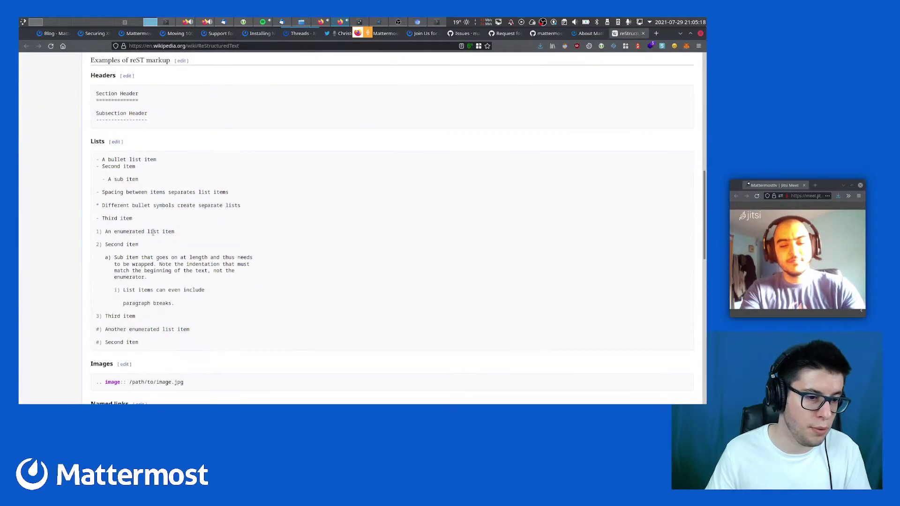
{"action": "left_click_drag", "start_coordinate": [102, 156], "coordinate": [235, 305]}
{"action": "left_click", "coordinate": [257, 297]}
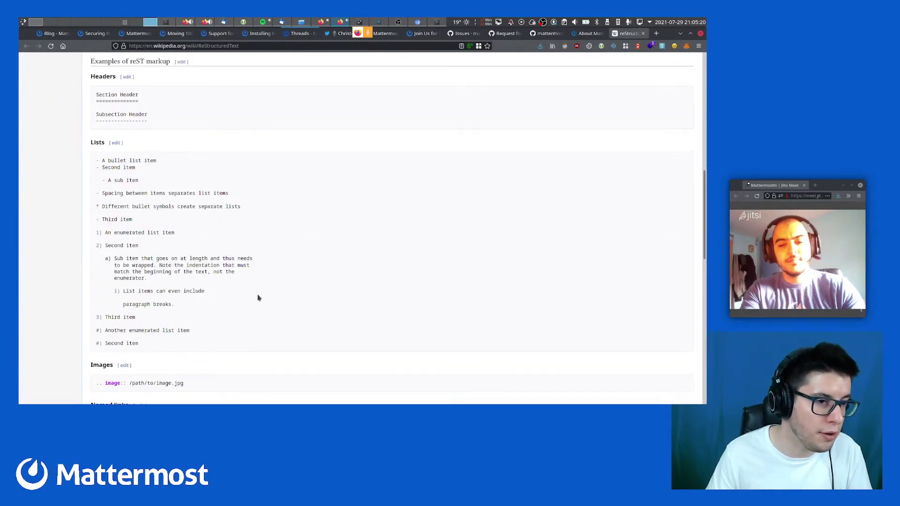
{"action": "scroll", "coordinate": [257, 298], "scroll_direction": "up", "scroll_amount": 2}
{"action": "scroll", "coordinate": [257, 298], "scroll_direction": "down", "scroll_amount": 6}
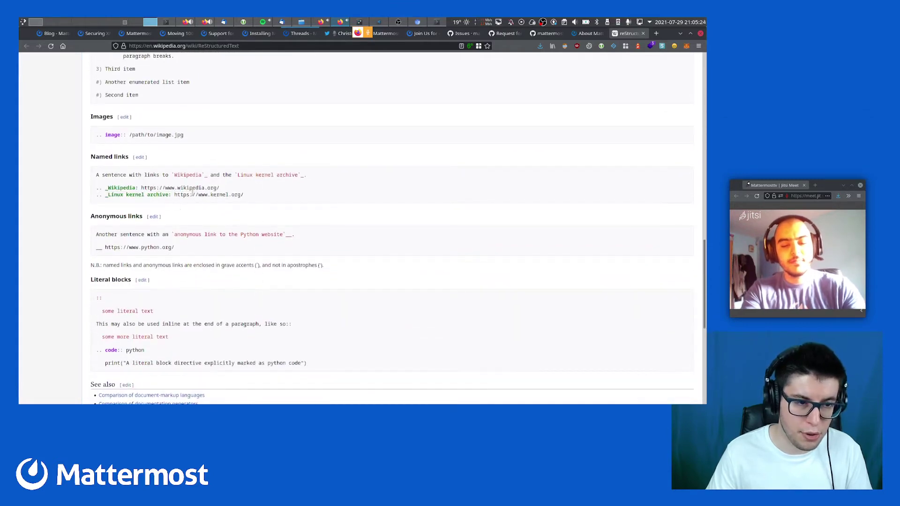
{"action": "scroll", "coordinate": [171, 288], "scroll_direction": "down", "scroll_amount": 2}
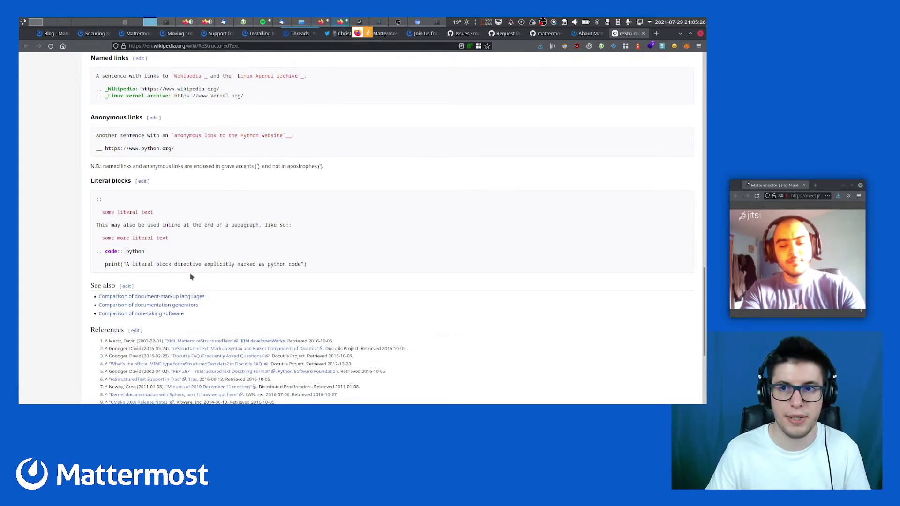
{"action": "key", "text": "ctrl+Page_Up"}
{"action": "key", "text": "ctrl+Page_Up"}
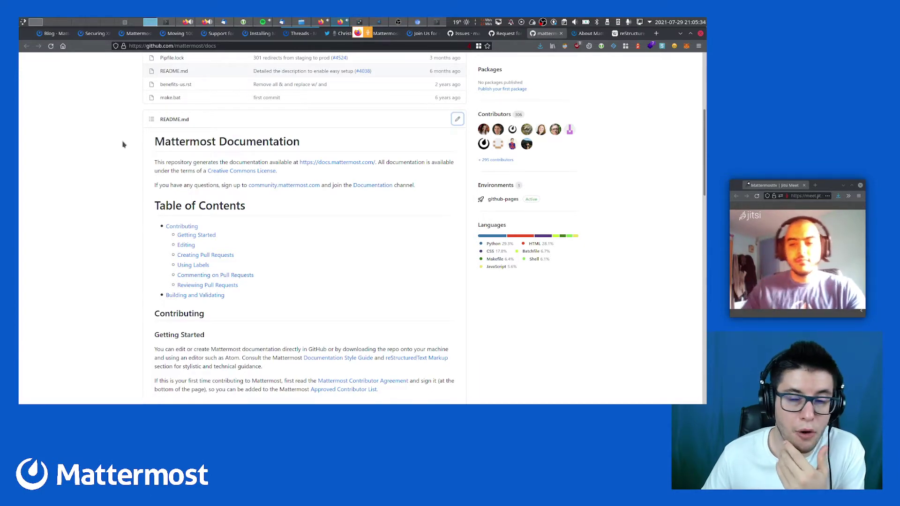
Show issue #3351 and quit vim with :q in the Yakuake terminal
{"action": "left_click", "coordinate": [506, 34]}
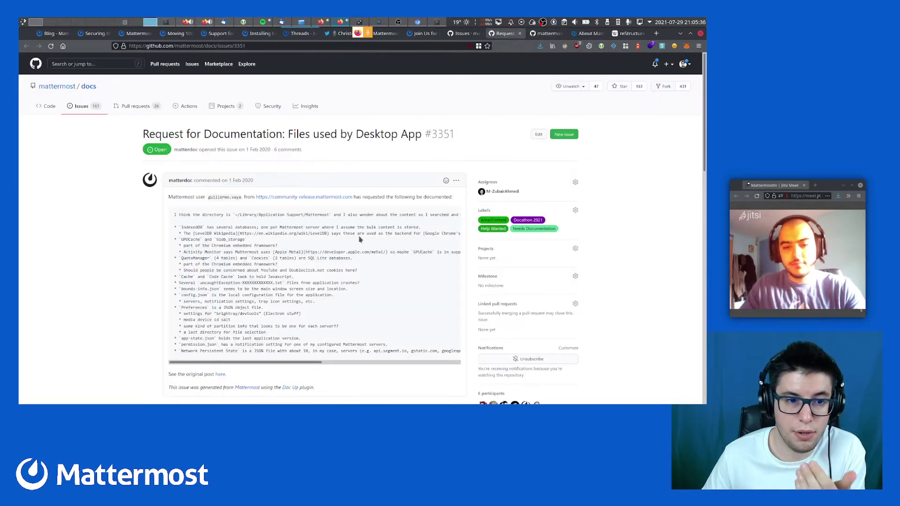
{"action": "key", "text": "F12"}
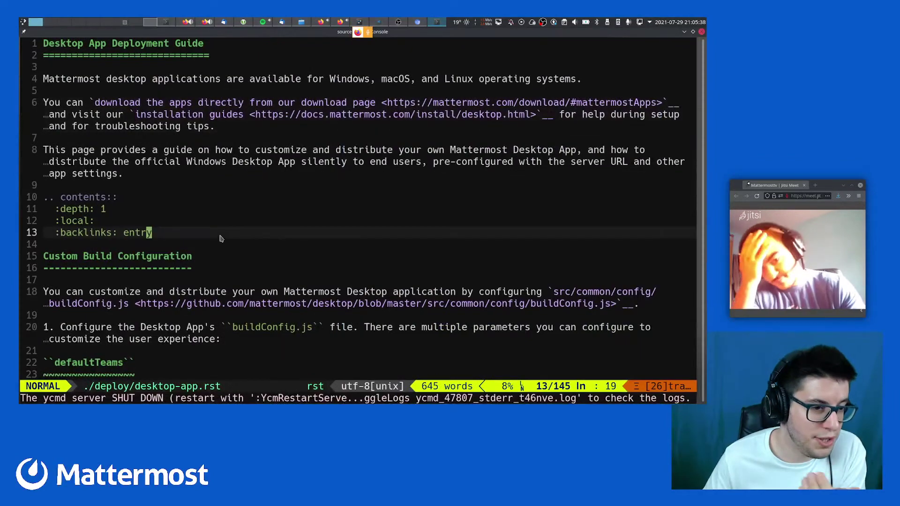
{"action": "key", "text": "F12"}
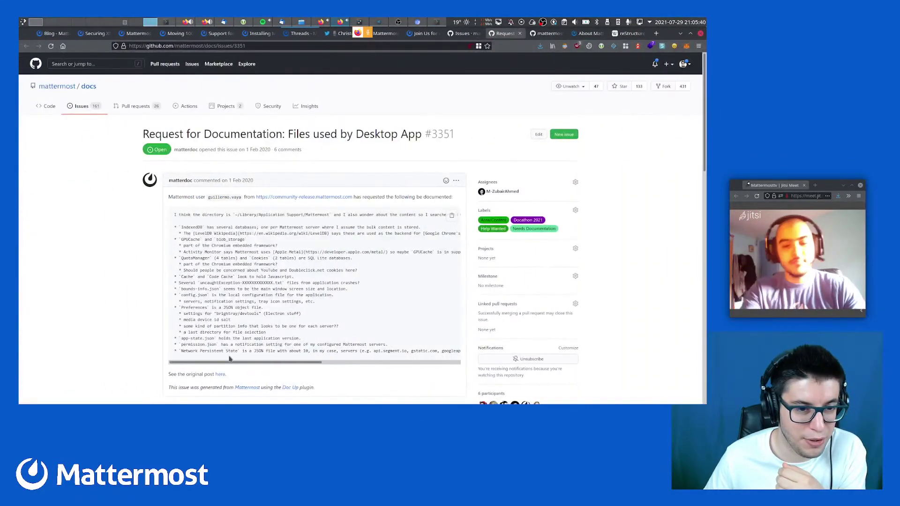
{"action": "key", "text": "F12"}
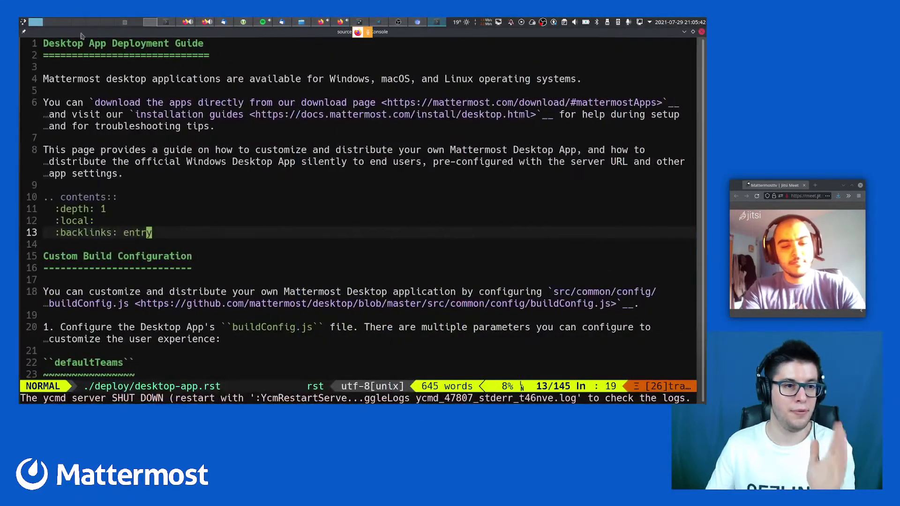
{"action": "type", "text": ":q"}
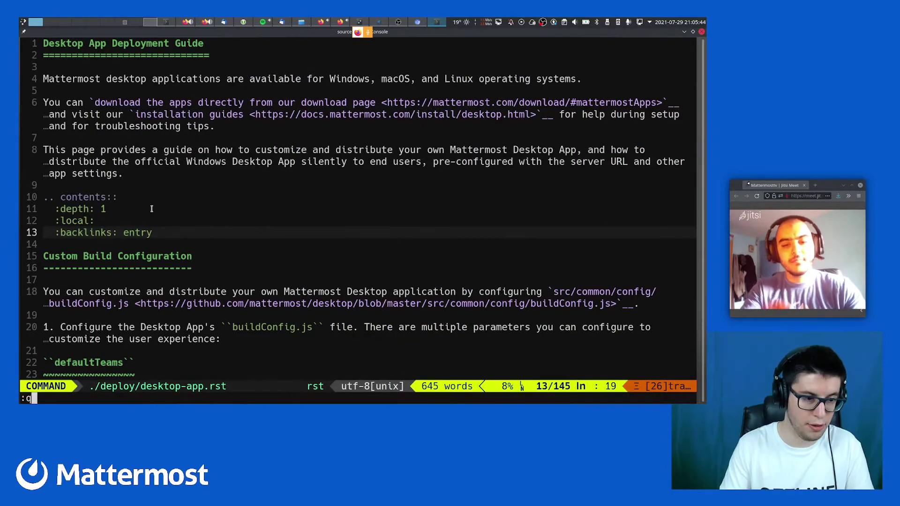
{"action": "key", "text": "Return"}
{"action": "key", "text": "F12"}
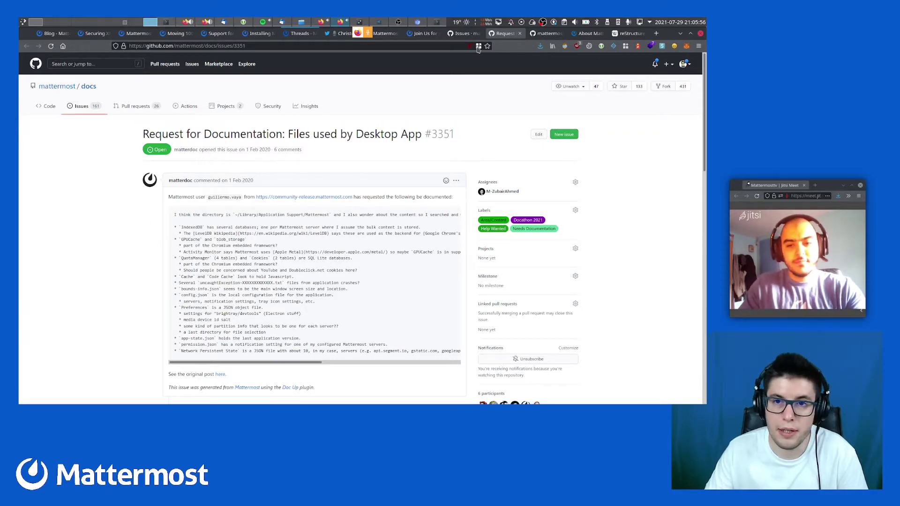
{"action": "left_click", "coordinate": [458, 36]}
Open the Docathon 2021 post and highlight 'Sign' and 'Review' in its Getting Started steps
{"action": "left_click", "coordinate": [422, 37]}
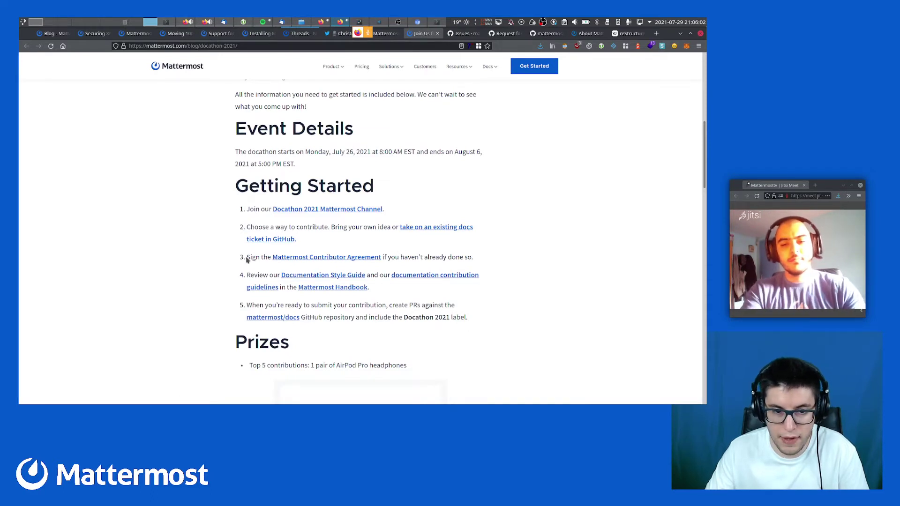
{"action": "left_click_drag", "start_coordinate": [247, 261], "coordinate": [256, 261]}
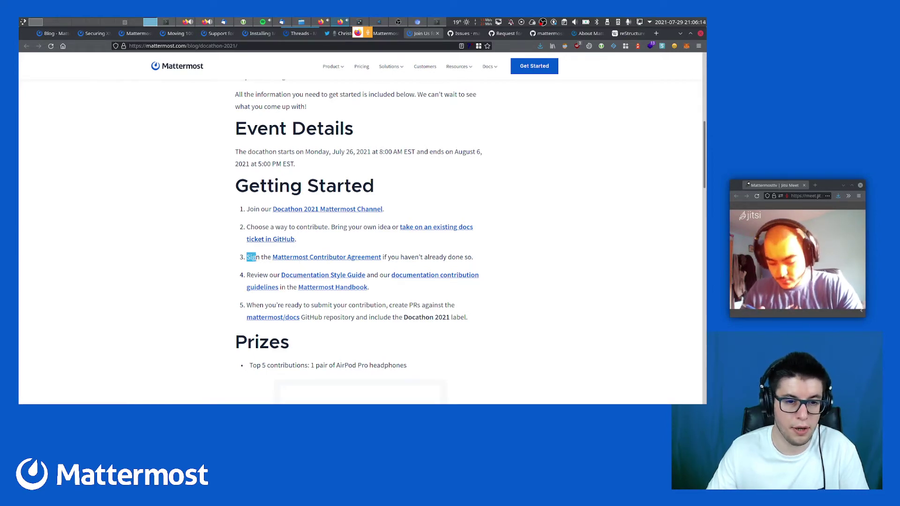
{"action": "double_click", "coordinate": [254, 256]}
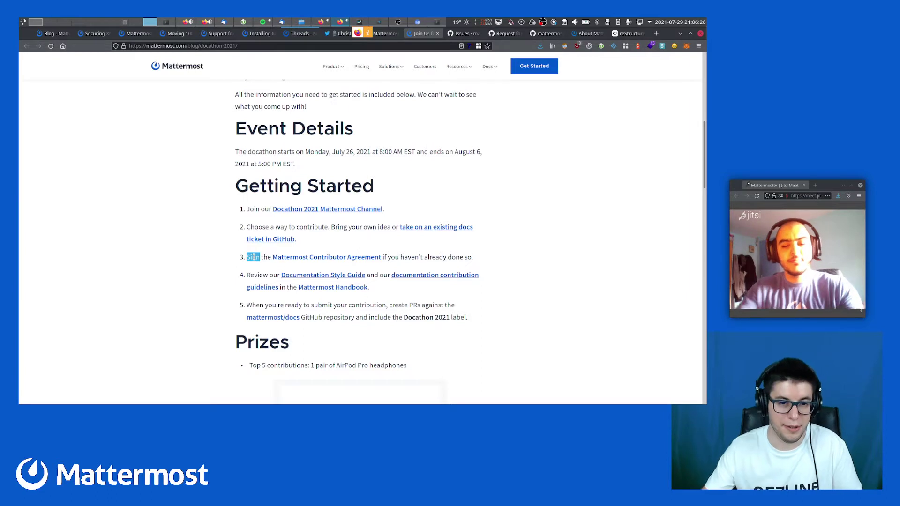
{"action": "double_click", "coordinate": [259, 275]}
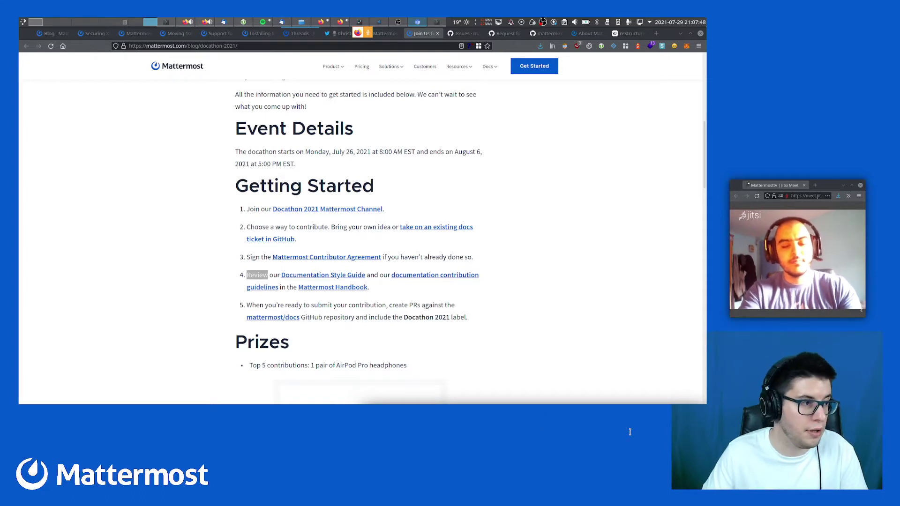
{"action": "left_click", "coordinate": [615, 198]}
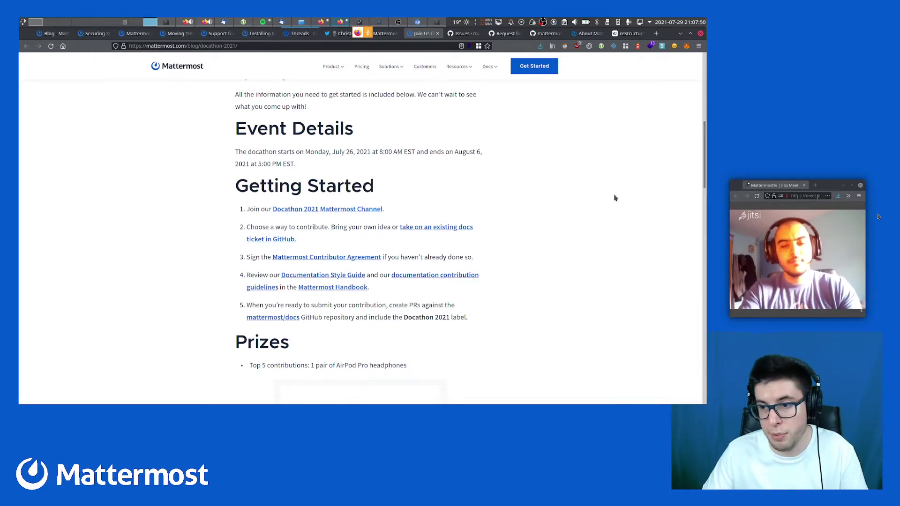
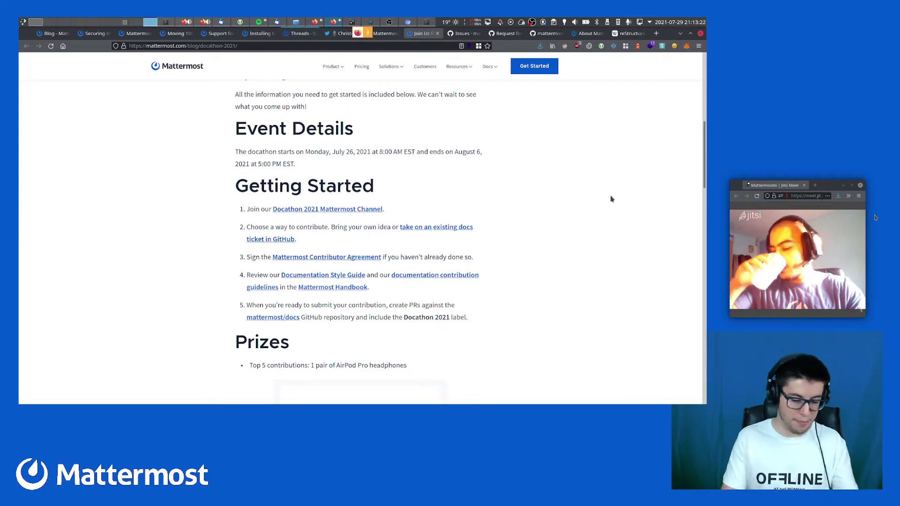
Leave the Docathon post and return to the terminal showing the sorted find results
{"action": "key", "text": "alt+Tab"}
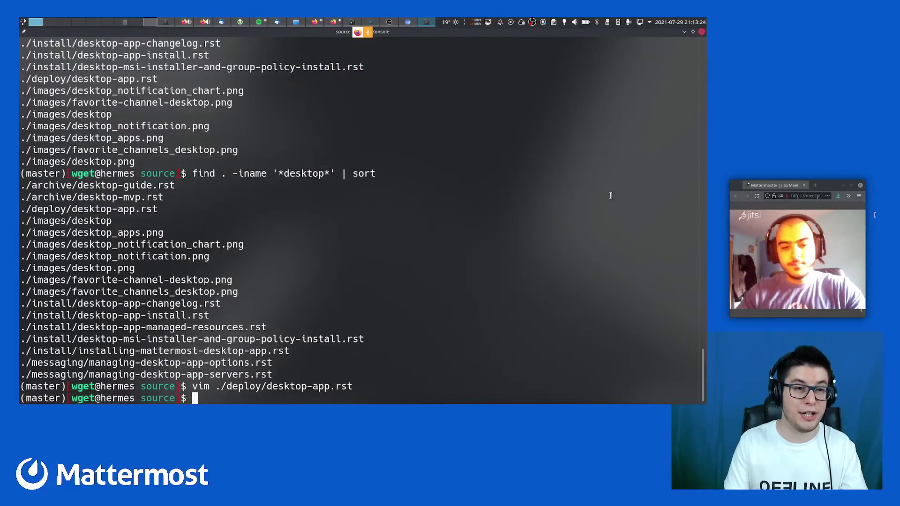
Open a new Konsole tab with enlarged text, go to the home directory and clear it
{"action": "key", "text": "ctrl+shift+t"}
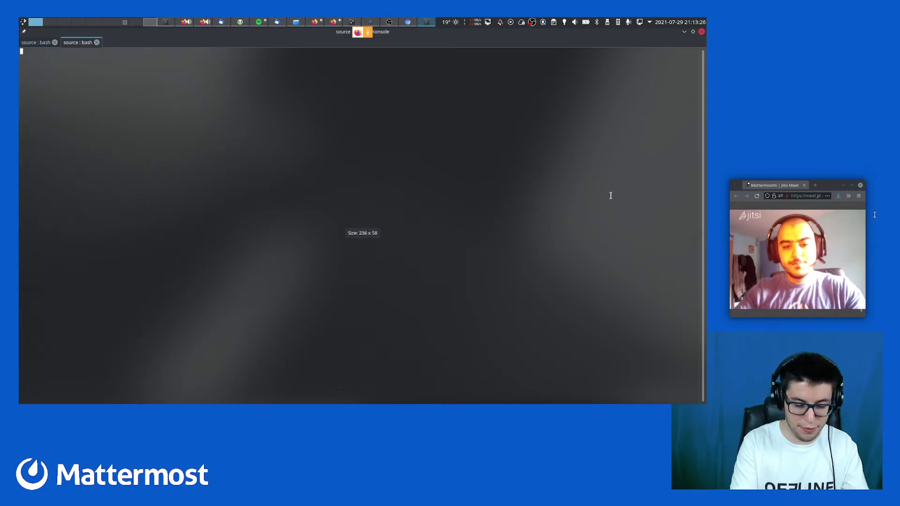
{"action": "type", "text": "su"}
{"action": "key", "text": "ctrl+c"}
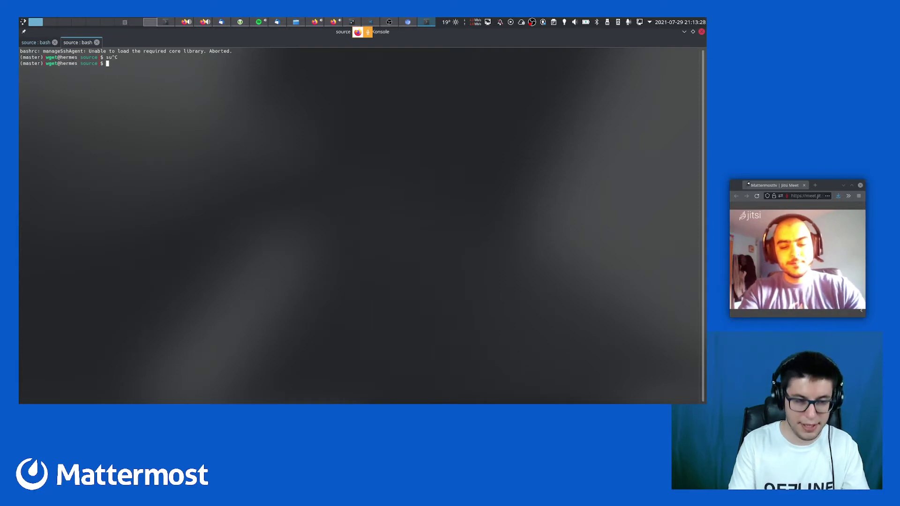
{"action": "key", "text": "ctrl+l"}
{"action": "key", "text": "ctrl+plus"}
{"action": "key", "text": "ctrl+plus"}
{"action": "key", "text": "ctrl+plus"}
{"action": "key", "text": "ctrl+plus"}
{"action": "key", "text": "ctrl+plus"}
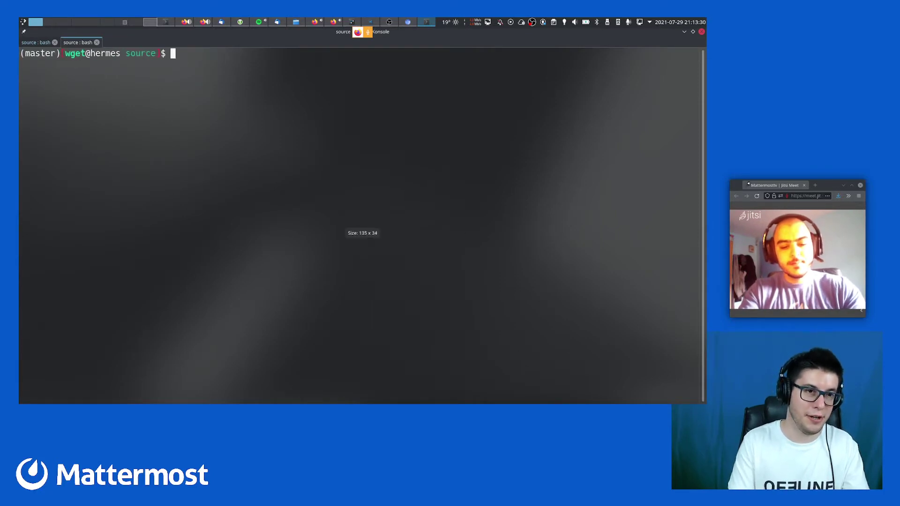
{"action": "type", "text": "cd"}
{"action": "key", "text": "Return"}
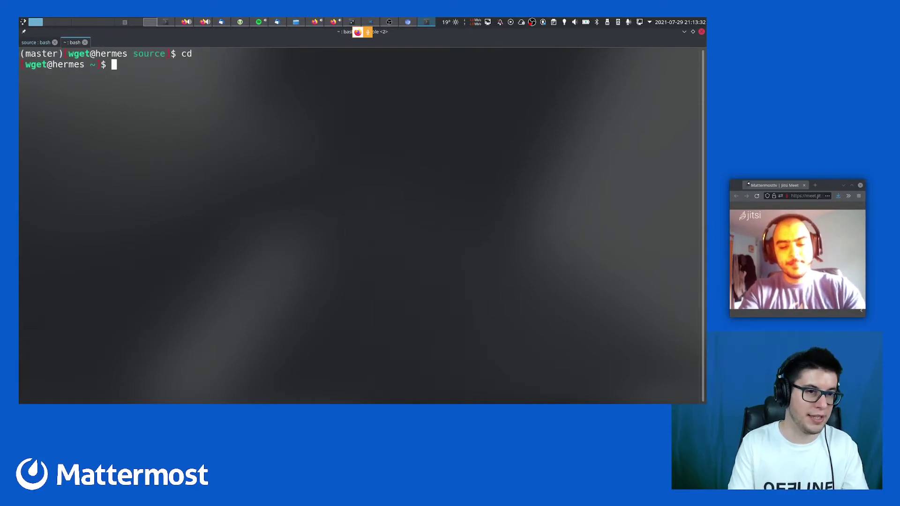
{"action": "key", "text": "ctrl+l"}
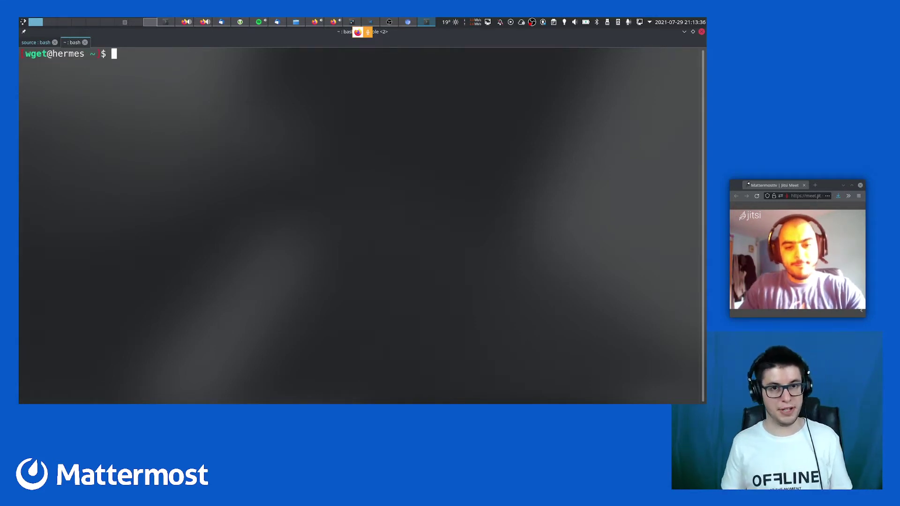
Become root with su, clear the screen and enlarge the text further
{"action": "type", "text": "su"}
{"action": "key", "text": "Return"}
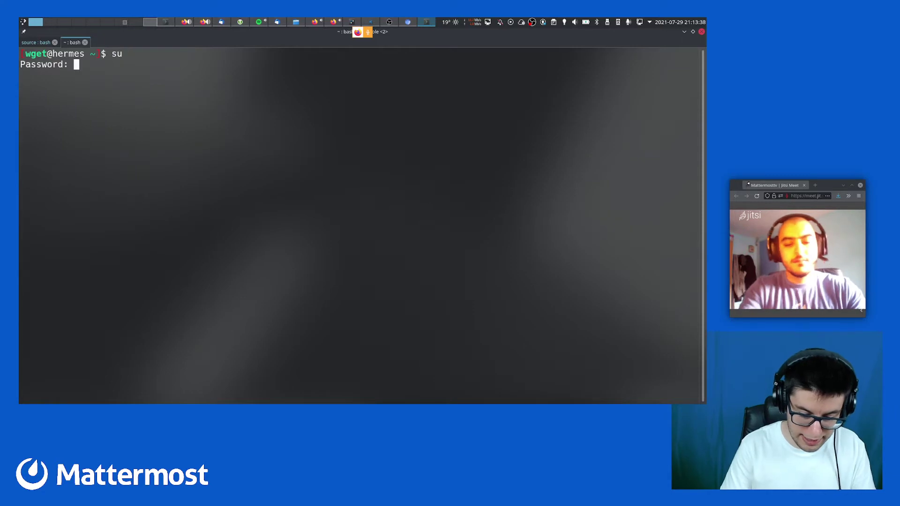
{"action": "key", "text": "ctrl+c"}
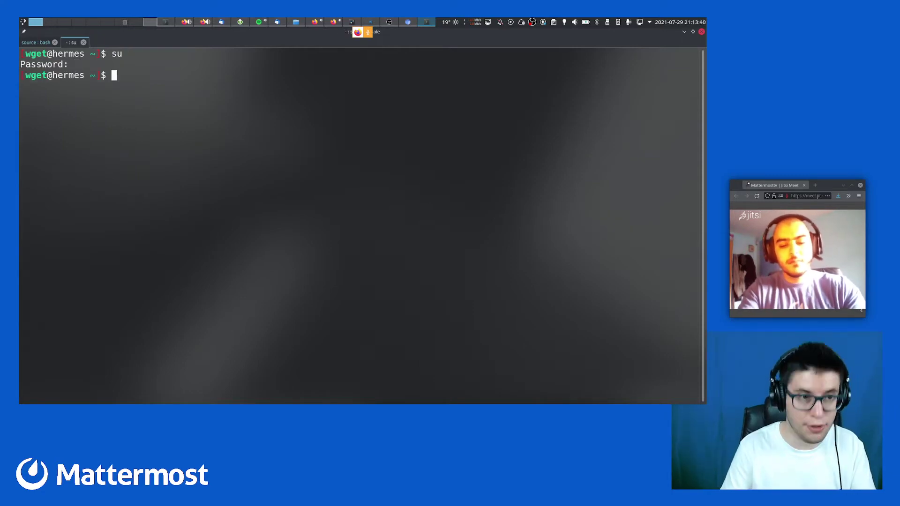
{"action": "type", "text": "su"}
{"action": "key", "text": "Return"}
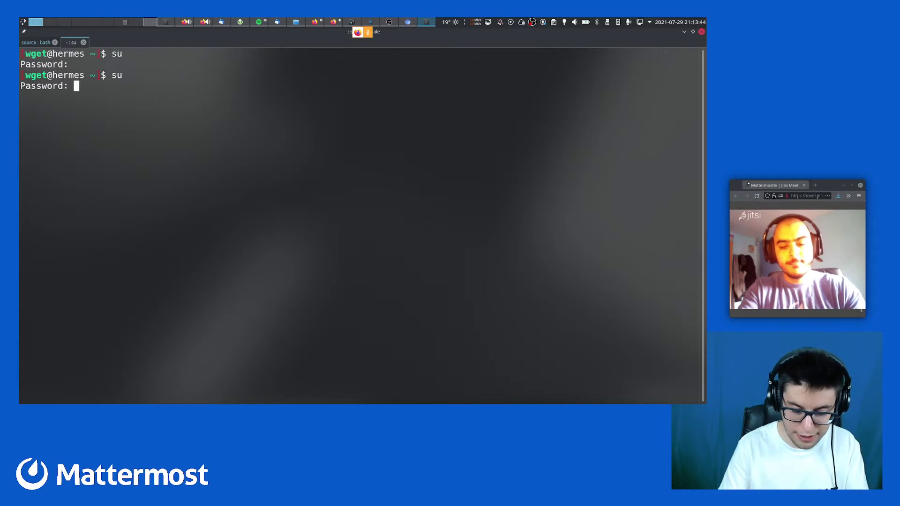
{"action": "key", "text": "Return"}
{"action": "key", "text": "ctrl+l"}
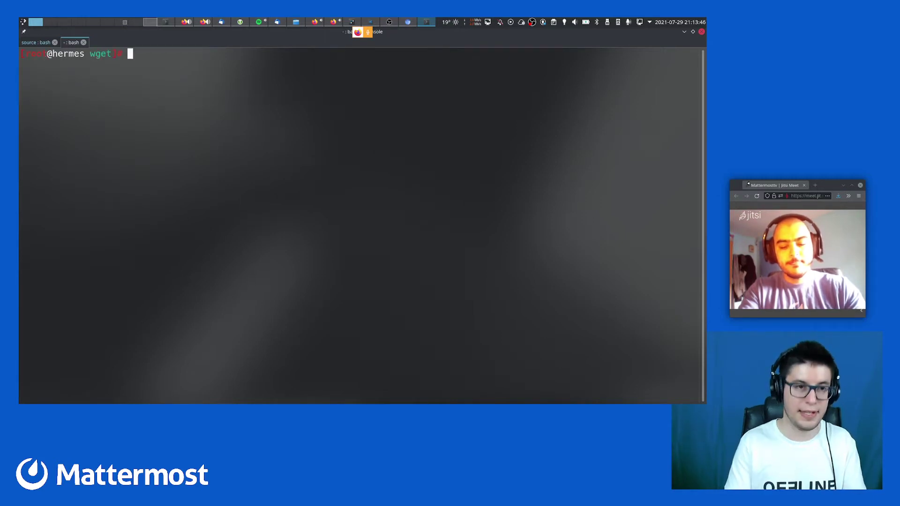
{"action": "key", "text": "ctrl+plus"}
{"action": "key", "text": "ctrl+plus"}
{"action": "key", "text": "ctrl+plus"}
{"action": "key", "text": "ctrl+plus"}
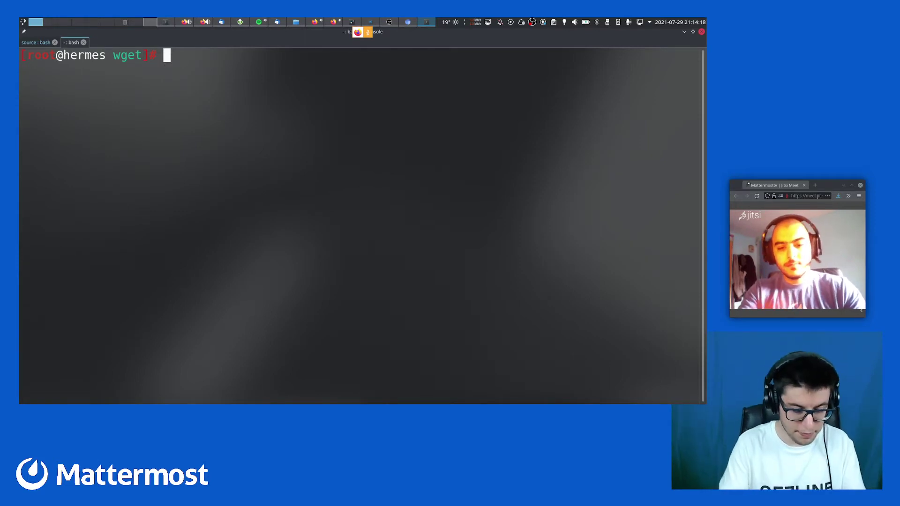
Recall and run systemctl restart mattermost from the command history
{"action": "key", "text": "ctrl+r"}
{"action": "type", "text": "rest"}
{"action": "key", "text": "ctrl+r"}
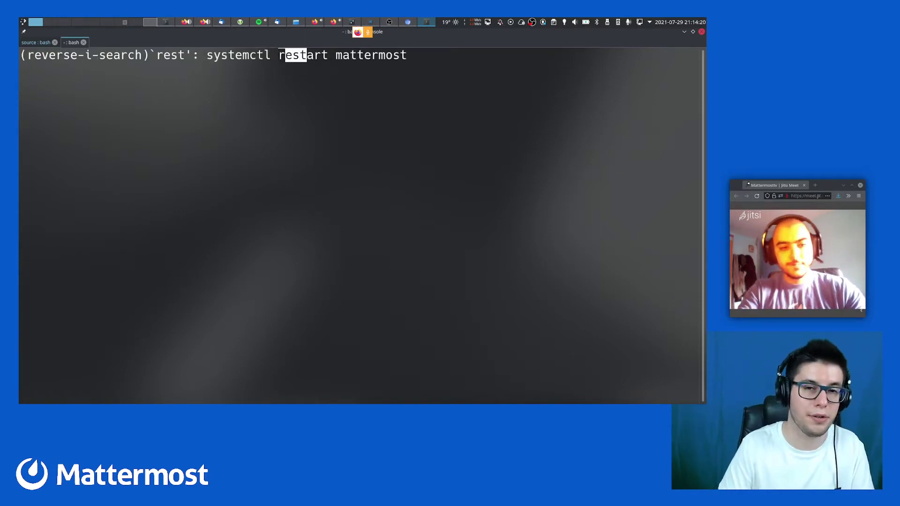
{"action": "key", "text": "Return"}
Run systemctl status mattermost, shrink the text, and highlight the translations and migrations log lines
{"action": "key", "text": "ctrl+r"}
{"action": "type", "text": "sat"}
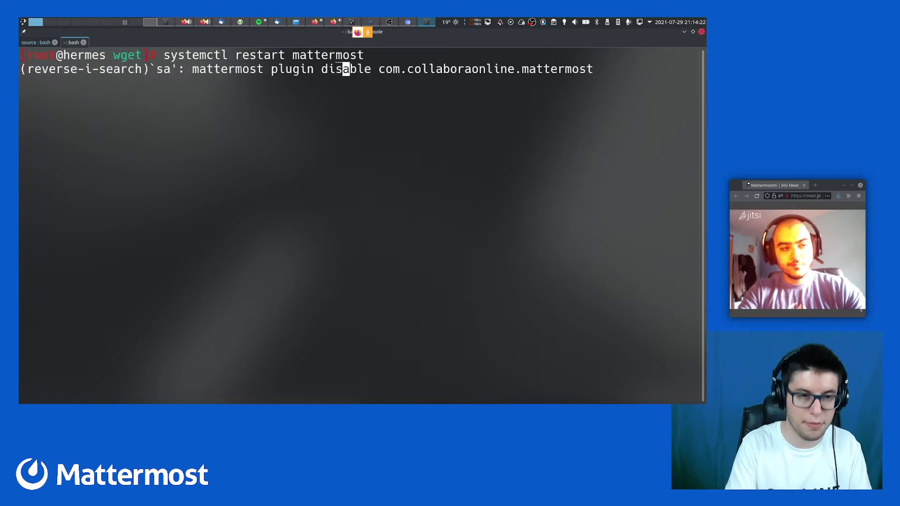
{"action": "key", "text": "ctrl+c"}
{"action": "key", "text": "ctrl+r"}
{"action": "type", "text": "stat"}
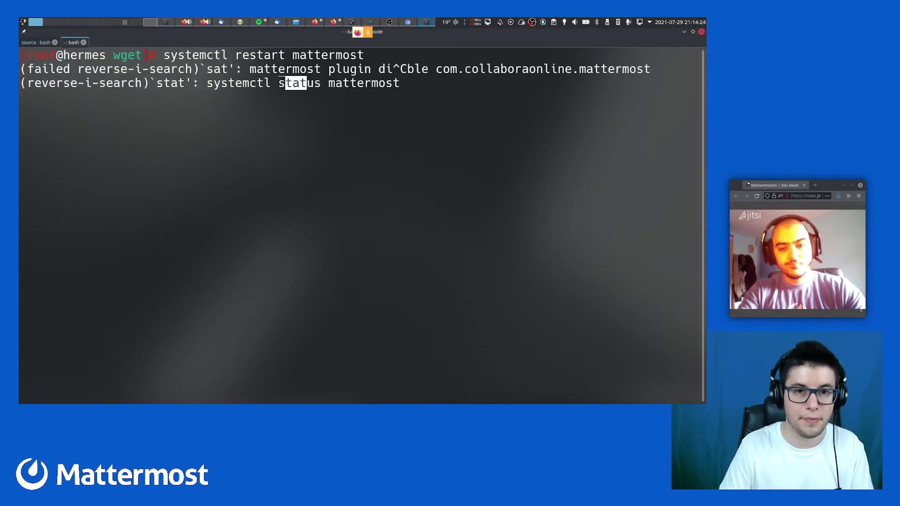
{"action": "key", "text": "Return"}
{"action": "key", "text": "ctrl+minus"}
{"action": "key", "text": "ctrl+minus"}
{"action": "key", "text": "ctrl+minus"}
{"action": "key", "text": "ctrl+minus"}
{"action": "key", "text": "ctrl+minus"}
{"action": "key", "text": "ctrl+minus"}
{"action": "key", "text": "ctrl+minus"}
{"action": "key", "text": "ctrl+minus"}
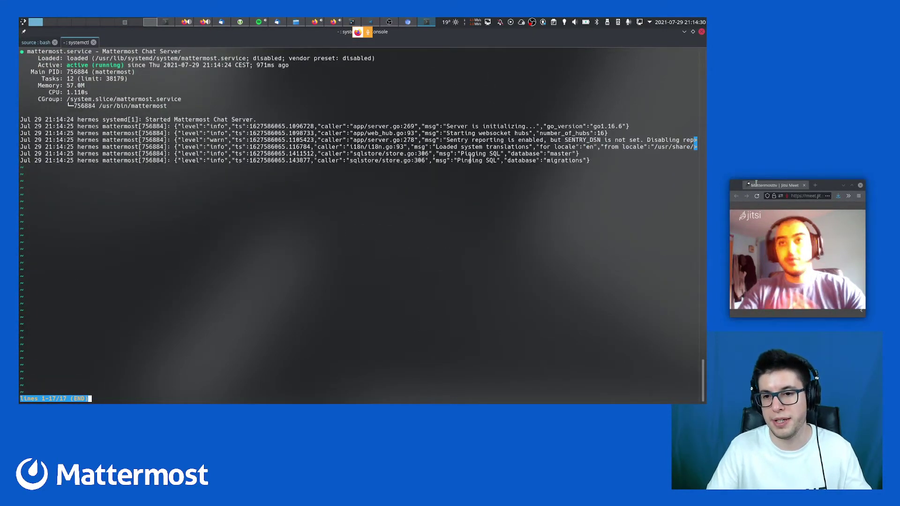
{"action": "triple_click", "coordinate": [563, 146]}
{"action": "double_click", "coordinate": [559, 160]}
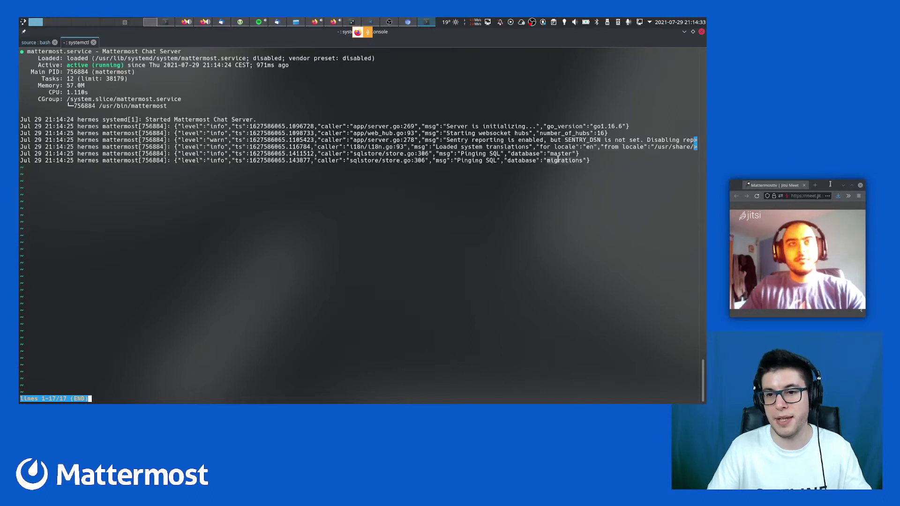
{"action": "left_click", "coordinate": [543, 181]}
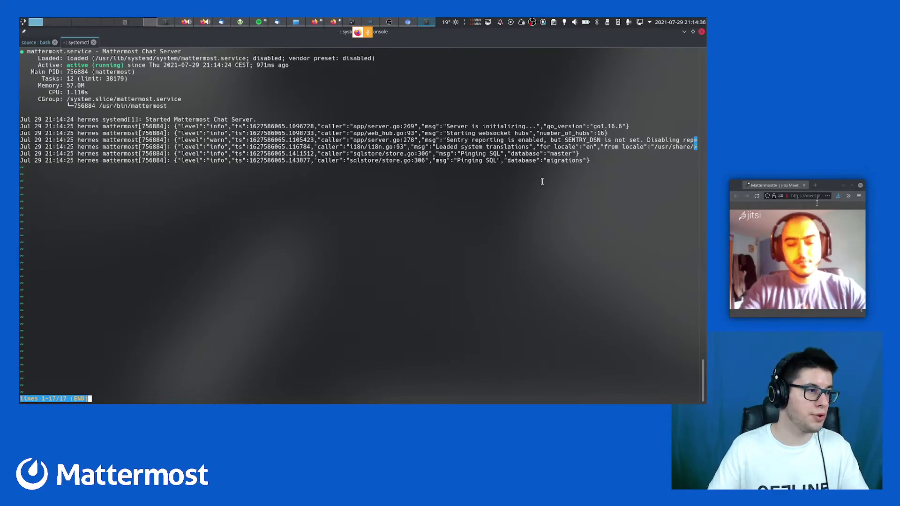
Quit the status pager to the root prompt and switch to the Firefox desktop
{"action": "key", "text": "q"}
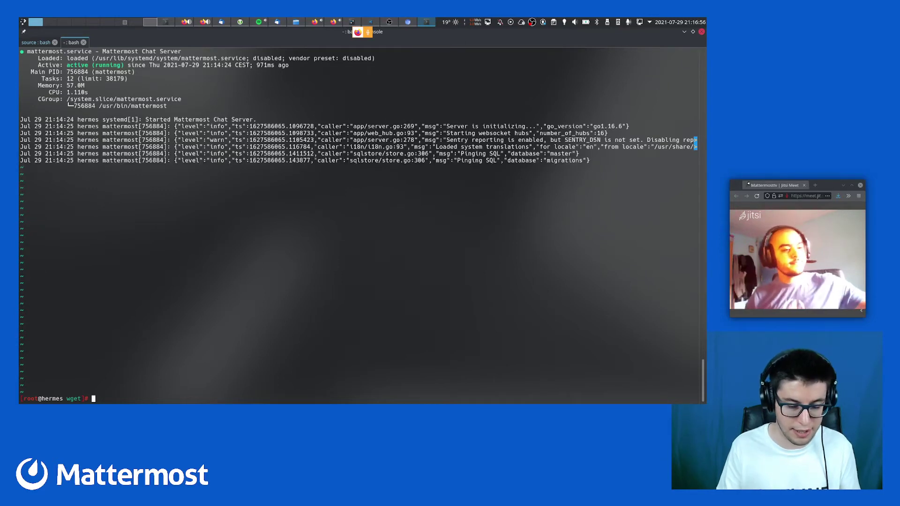
{"action": "key", "text": "ctrl+super+Left"}
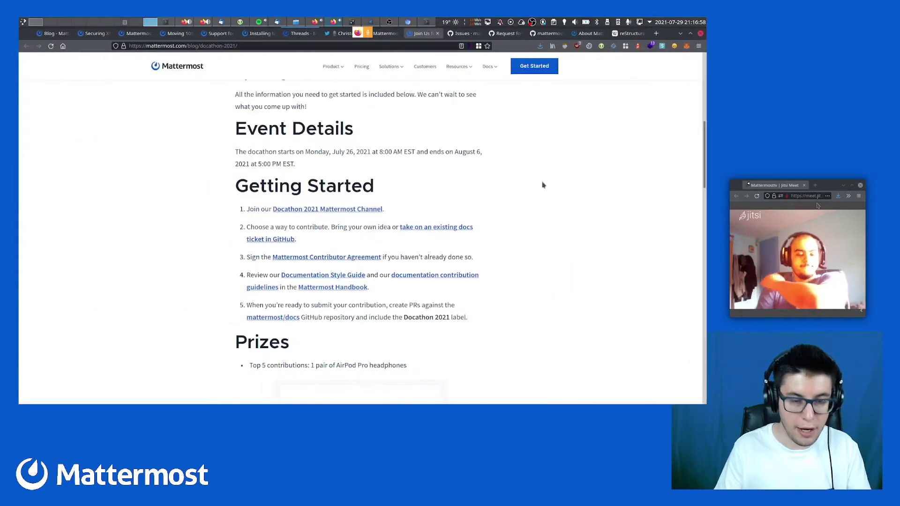
Search ArchWiki for 'matterm' in a new tab and open the Mattermost article
{"action": "key", "text": "ctrl+t"}
{"action": "type", "text": "arch"}
{"action": "key", "text": "space"}
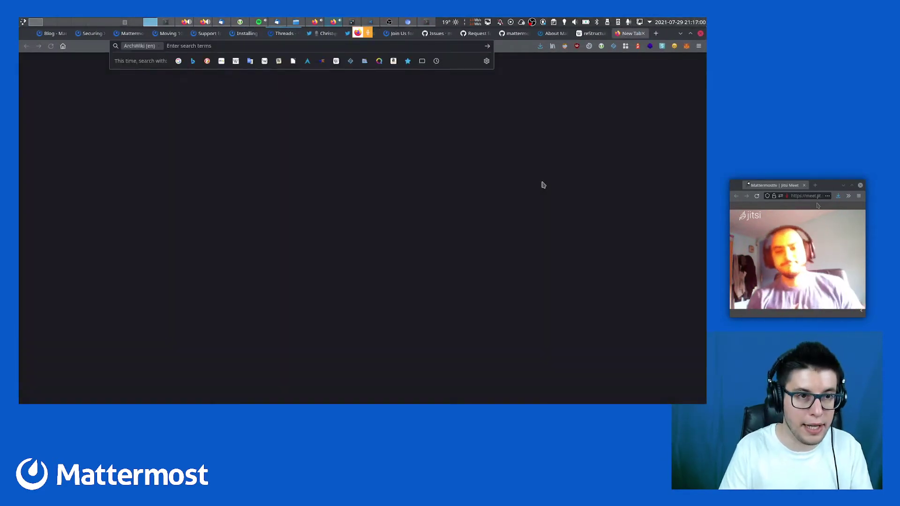
{"action": "type", "text": "matterm"}
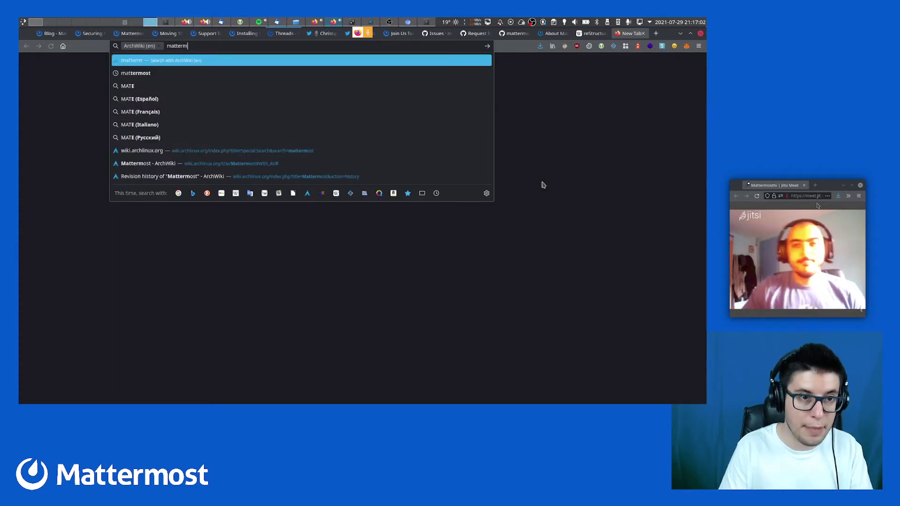
{"action": "key", "text": "Return"}
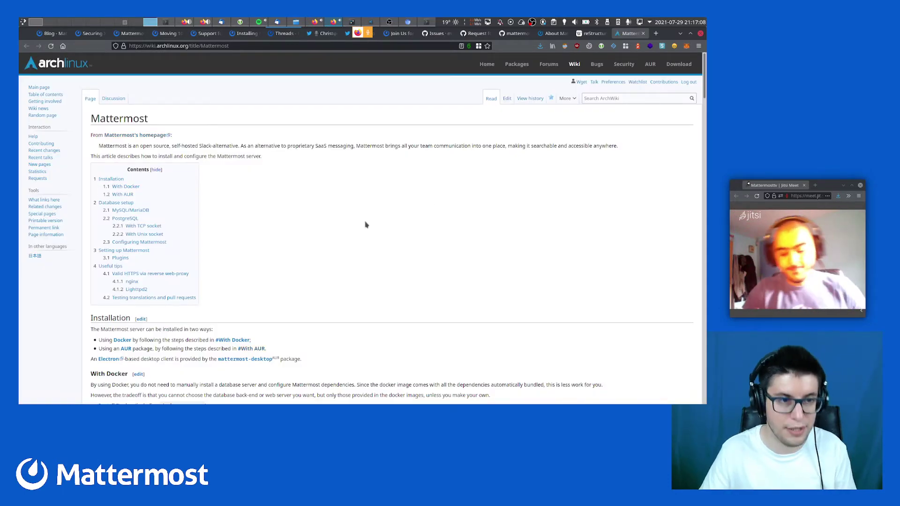
Scroll through the Mattermost article's installation, database and setup sections
{"action": "scroll", "coordinate": [366, 224], "scroll_direction": "down", "scroll_amount": 3}
{"action": "scroll", "coordinate": [215, 359], "scroll_direction": "down", "scroll_amount": 3}
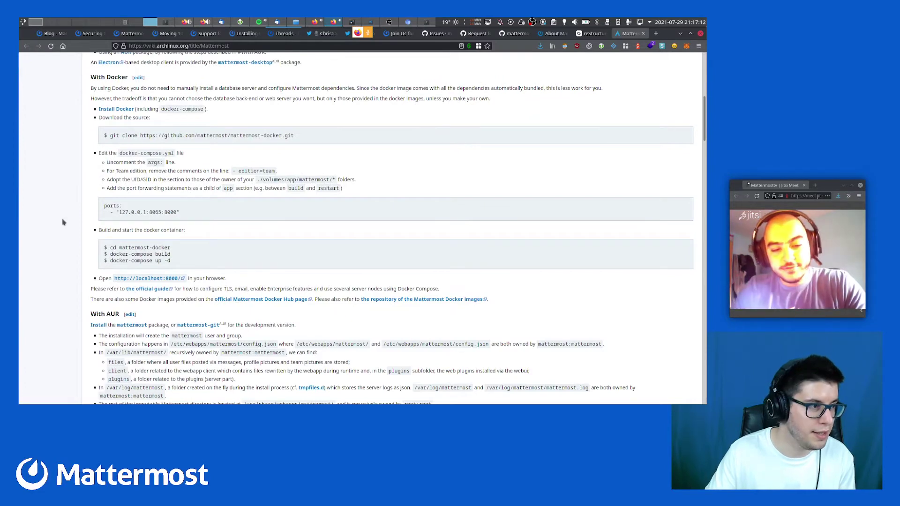
{"action": "scroll", "coordinate": [63, 222], "scroll_direction": "down", "scroll_amount": 3}
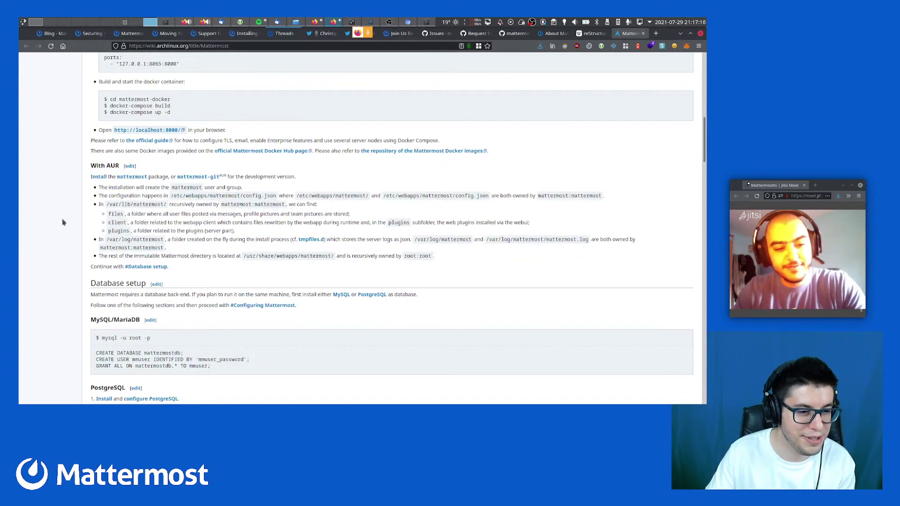
{"action": "scroll", "coordinate": [63, 222], "scroll_direction": "down", "scroll_amount": 13}
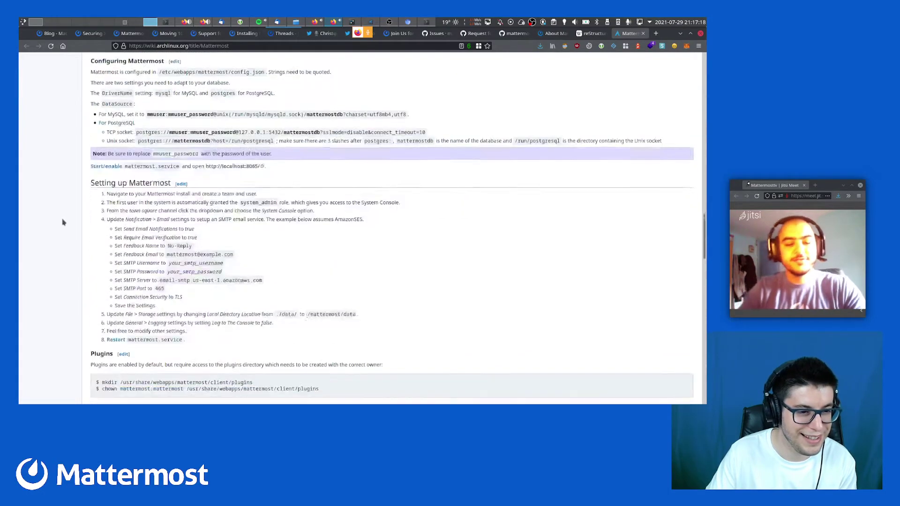
{"action": "scroll", "coordinate": [64, 222], "scroll_direction": "down", "scroll_amount": 8}
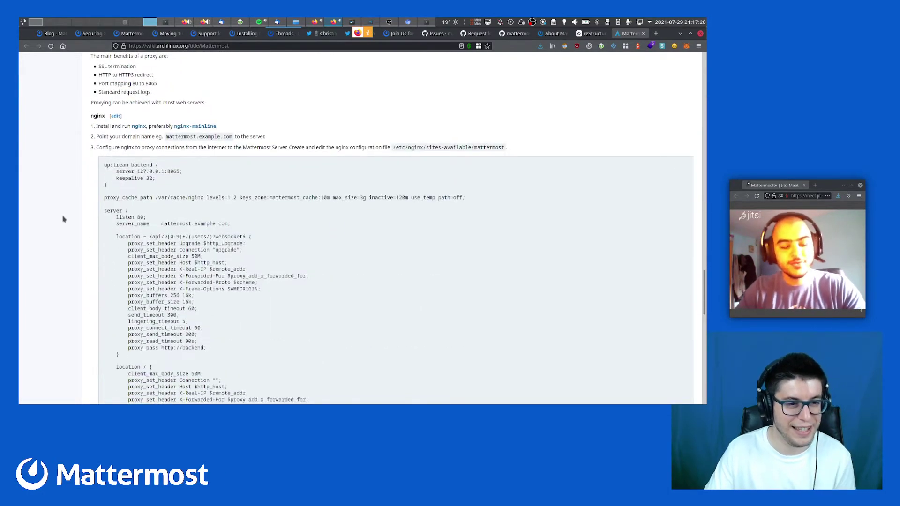
{"action": "scroll", "coordinate": [64, 219], "scroll_direction": "up", "scroll_amount": 15}
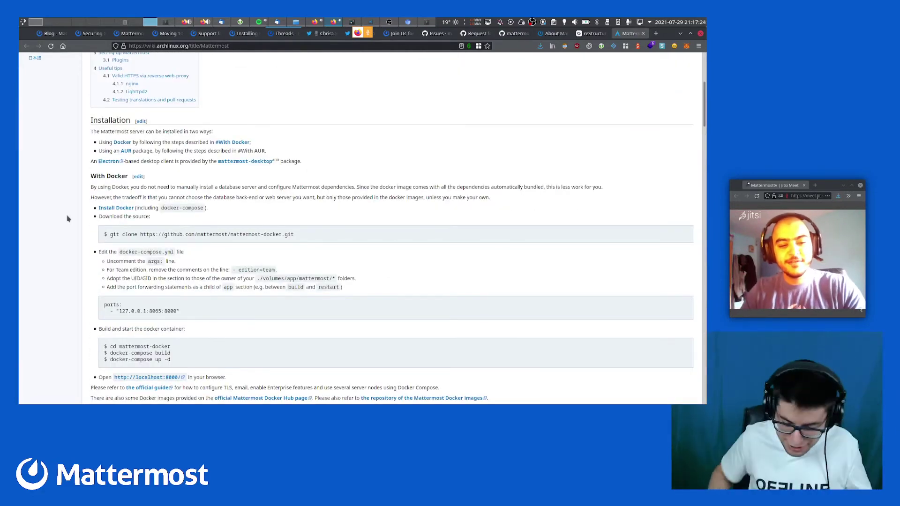
{"action": "scroll", "coordinate": [67, 219], "scroll_direction": "up", "scroll_amount": 5}
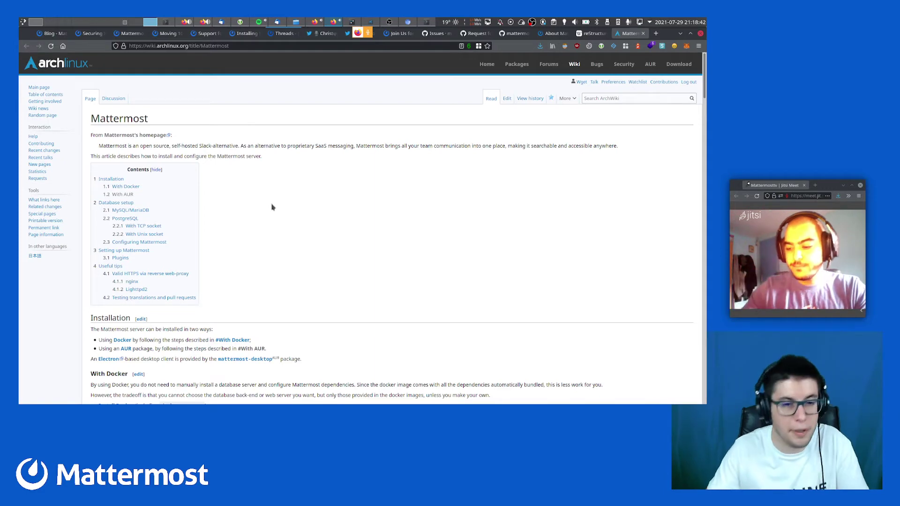
Highlight the 'Configuring Mattermost' heading, then return to the article's top and reread the introduction
{"action": "scroll", "coordinate": [272, 207], "scroll_direction": "down", "scroll_amount": 4}
{"action": "scroll", "coordinate": [272, 207], "scroll_direction": "down", "scroll_amount": 10}
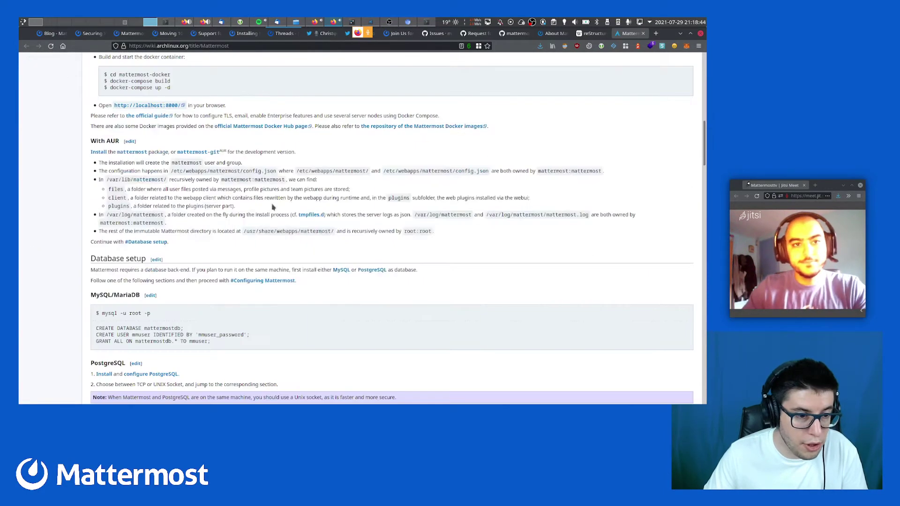
{"action": "scroll", "coordinate": [162, 241], "scroll_direction": "down", "scroll_amount": 7}
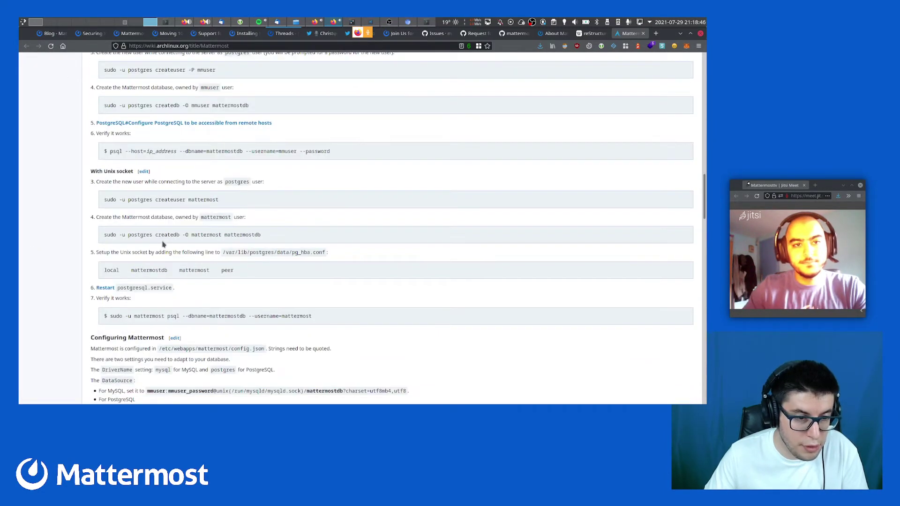
{"action": "double_click", "coordinate": [115, 190]}
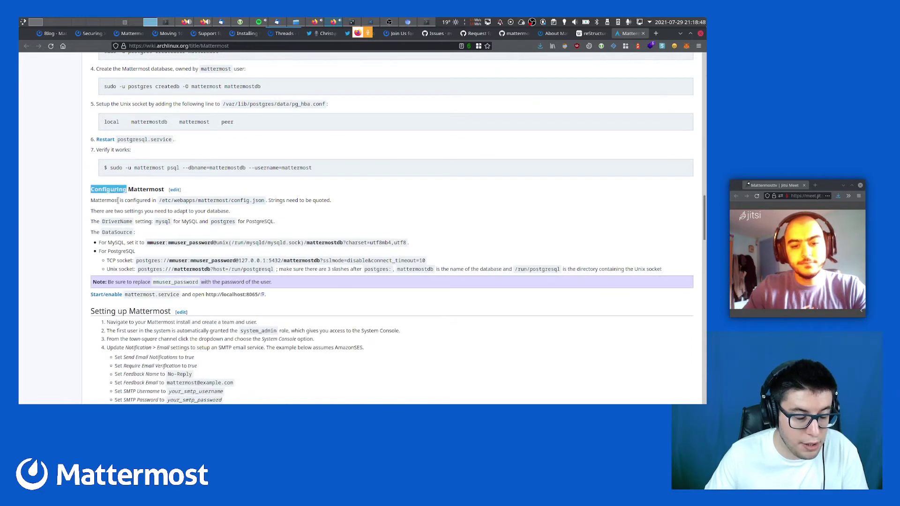
{"action": "double_click", "coordinate": [116, 200]}
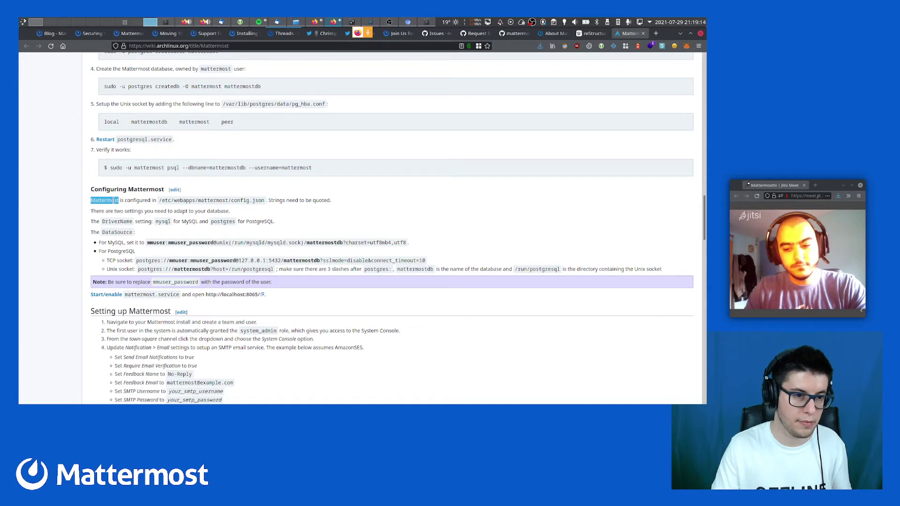
{"action": "key", "text": "Home"}
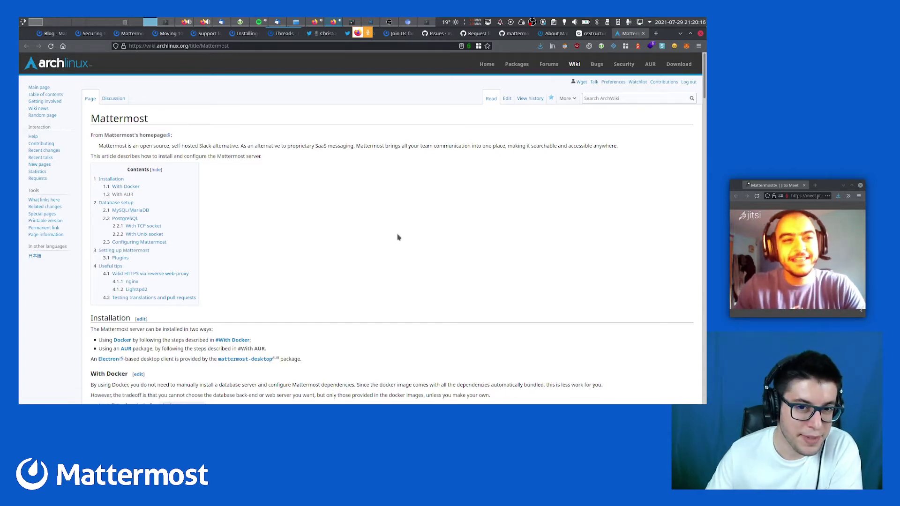
{"action": "scroll", "coordinate": [397, 237], "scroll_direction": "down", "scroll_amount": 2}
{"action": "scroll", "coordinate": [397, 238], "scroll_direction": "up", "scroll_amount": 2}
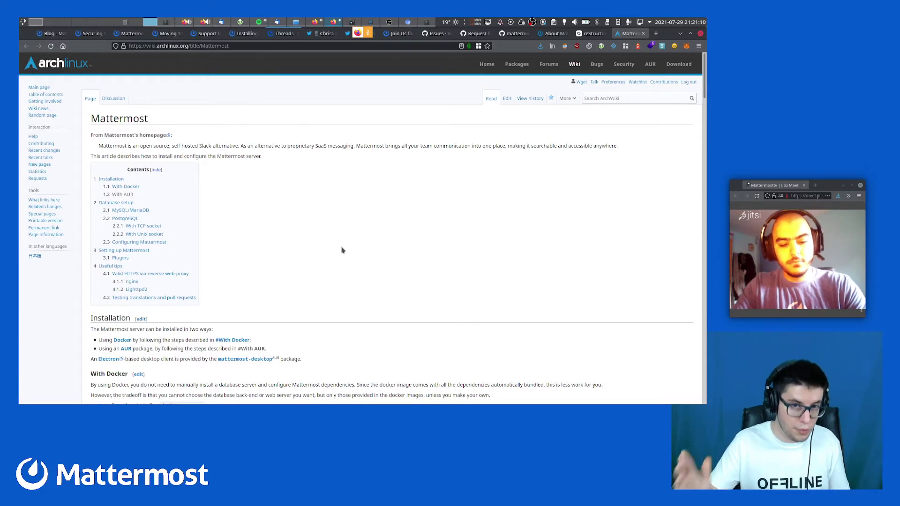
{"action": "left_click_drag", "start_coordinate": [254, 146], "coordinate": [258, 162]}
{"action": "left_click", "coordinate": [256, 164]}
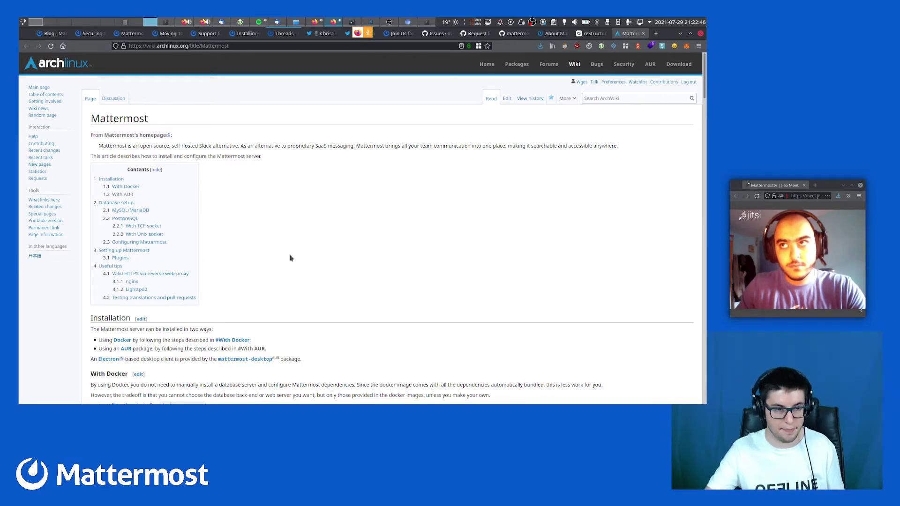
Jump to Configuring Mattermost and scroll up to the MySQL/MariaDB database setup commands
{"action": "left_click", "coordinate": [147, 242]}
{"action": "scroll", "coordinate": [147, 243], "scroll_direction": "up", "scroll_amount": 15}
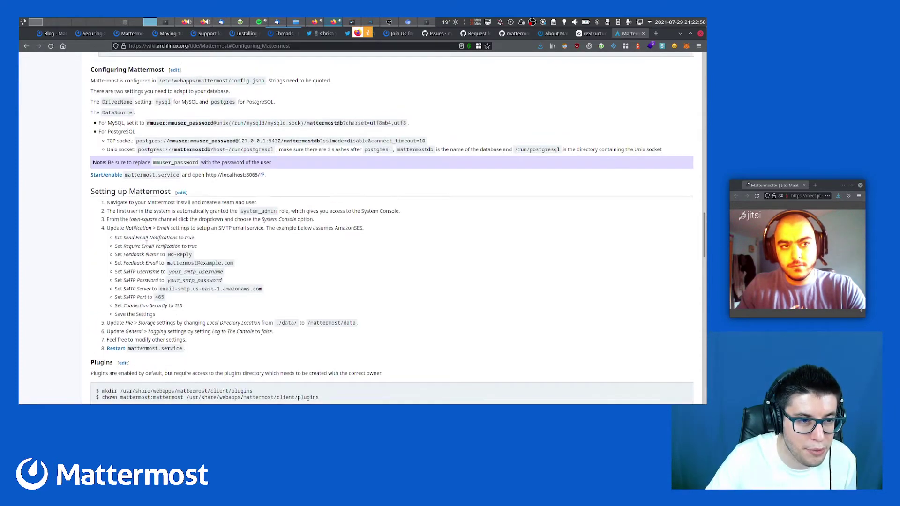
{"action": "scroll", "coordinate": [147, 247], "scroll_direction": "up", "scroll_amount": 2}
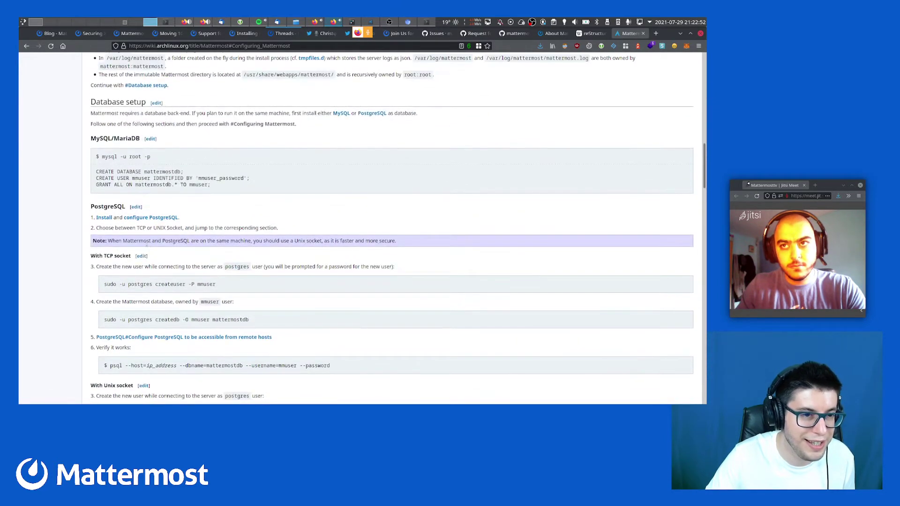
{"action": "scroll", "coordinate": [136, 242], "scroll_direction": "up", "scroll_amount": 3}
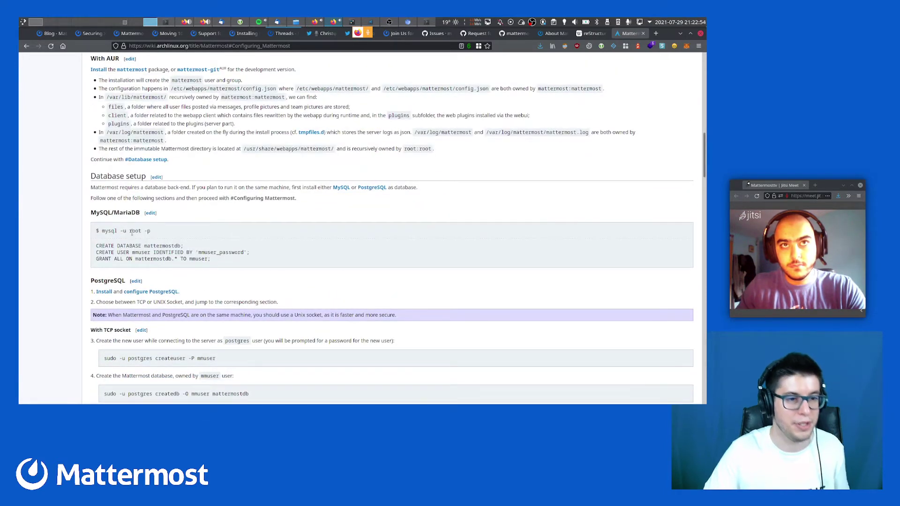
{"action": "key", "text": "ctrl+super+Right"}
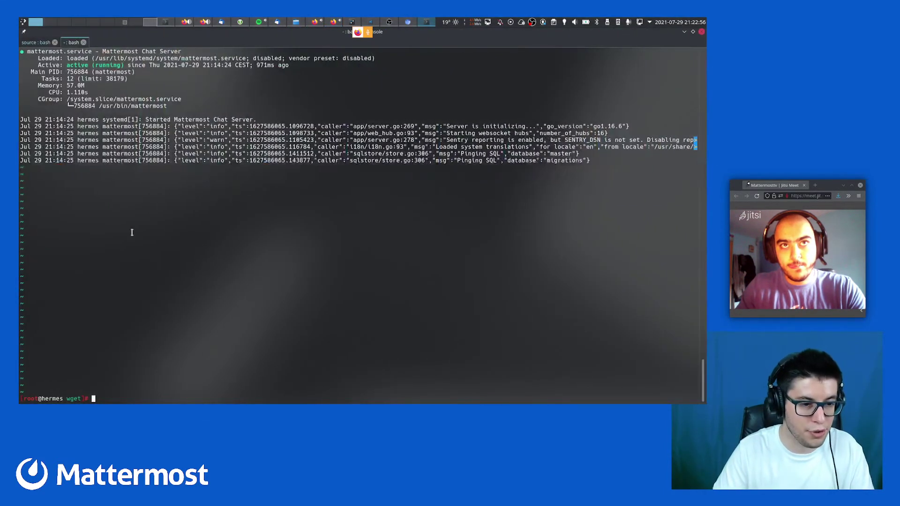
Log into MariaDB with mysql -u root -p and run show databases;
{"action": "type", "text": "mysql -u "}
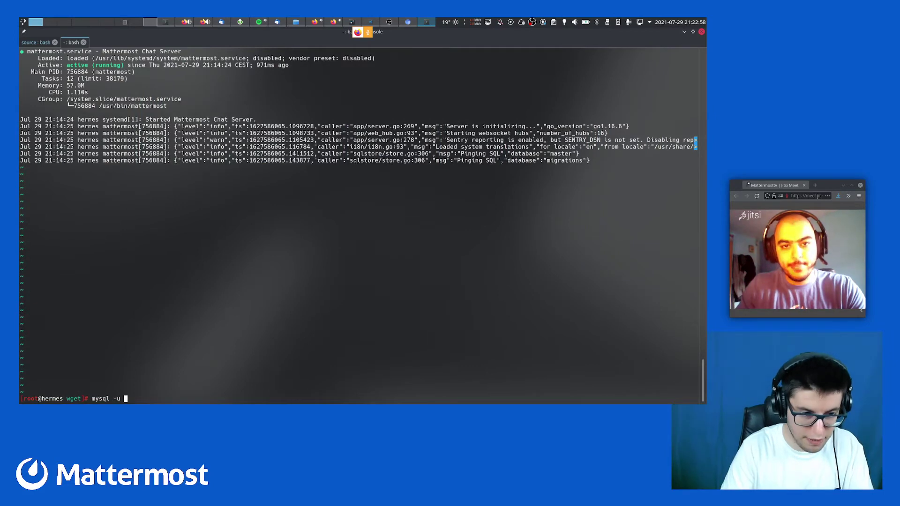
{"action": "type", "text": "root -p"}
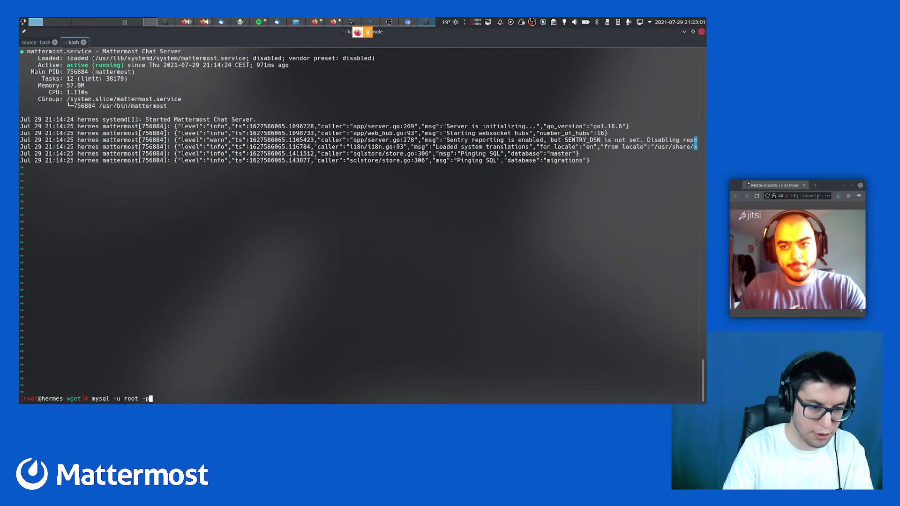
{"action": "key", "text": "Return"}
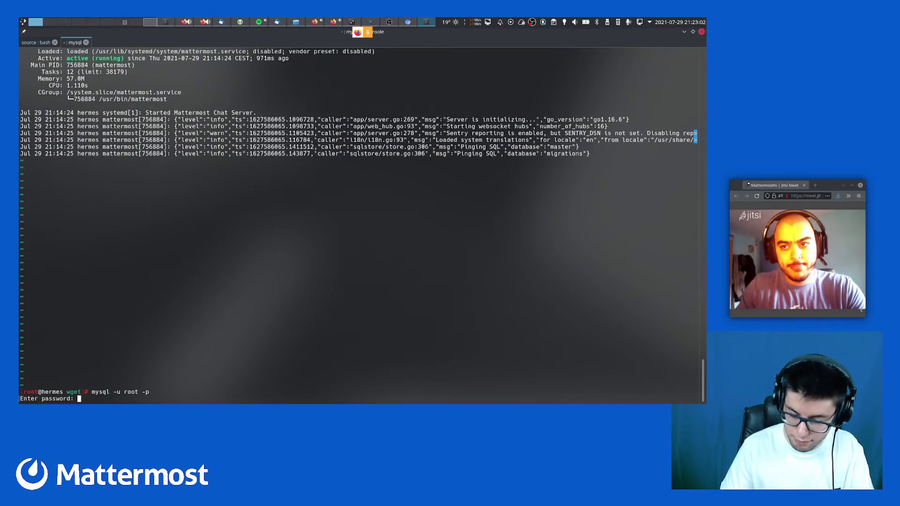
{"action": "key", "text": "Return"}
{"action": "type", "text": "show "}
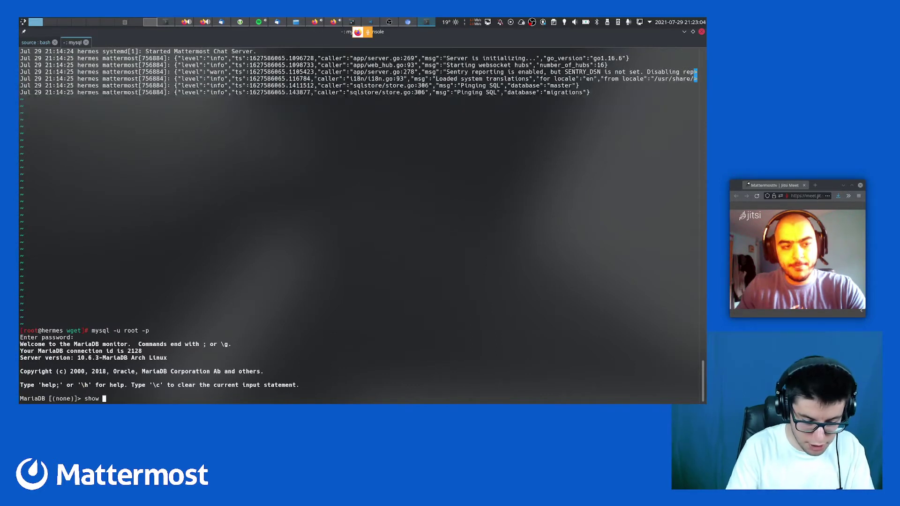
{"action": "type", "text": "databases;"}
{"action": "key", "text": "Return"}
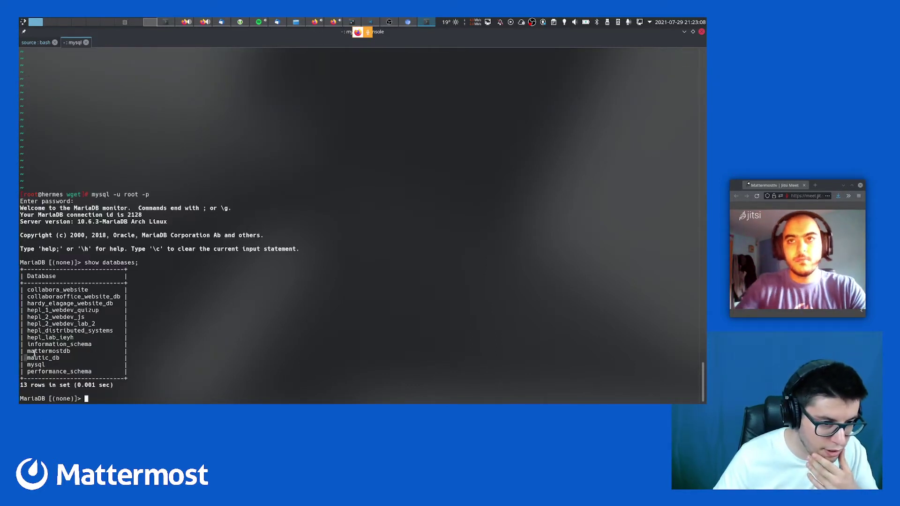
Highlight entries in the database list, including mattermostdb, hepl_2_webdev_js, collabora and hardy
{"action": "double_click", "coordinate": [43, 352]}
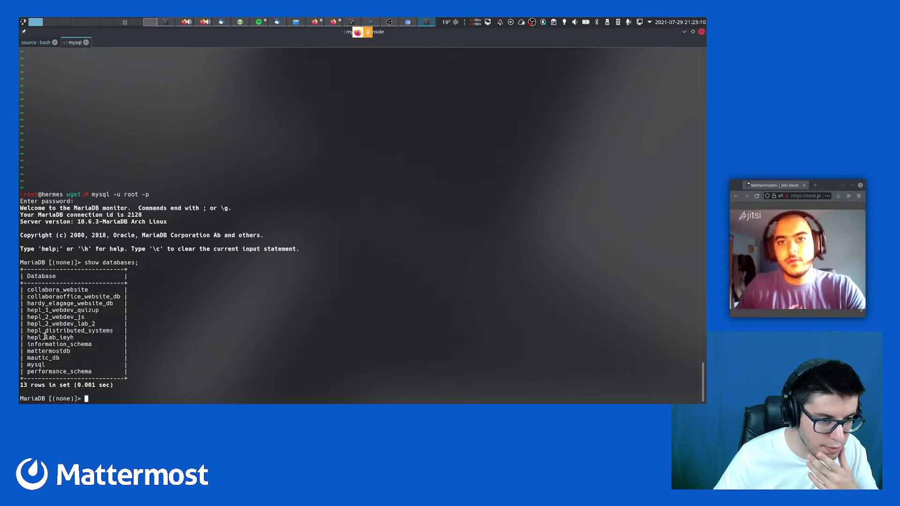
{"action": "double_click", "coordinate": [45, 337]}
{"action": "triple_click", "coordinate": [45, 325]}
{"action": "double_click", "coordinate": [47, 311]}
{"action": "triple_click", "coordinate": [45, 319]}
{"action": "double_click", "coordinate": [46, 319]}
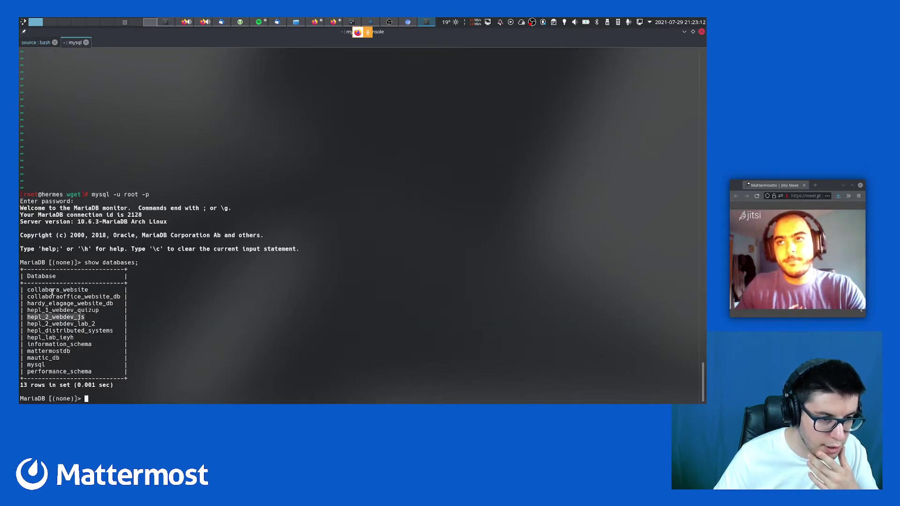
{"action": "left_click_drag", "start_coordinate": [52, 304], "coordinate": [55, 289]}
{"action": "left_click", "coordinate": [54, 307]}
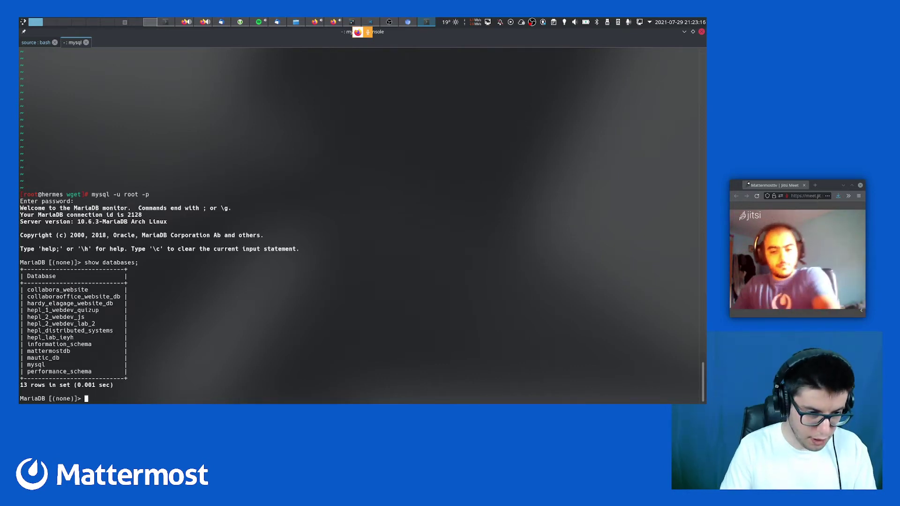
Delete the mattermostdb database with a drop database statement
{"action": "type", "text": "del"}
{"action": "key", "text": "BackSpace"}
{"action": "key", "text": "BackSpace"}
{"action": "key", "text": "BackSpace"}
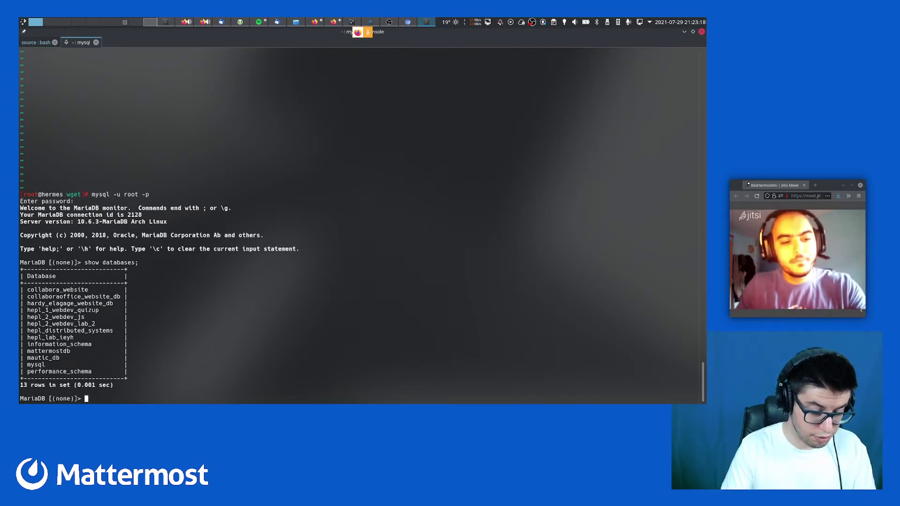
{"action": "type", "text": "CREATE DATABASE hardy_elagage_website_db;"}
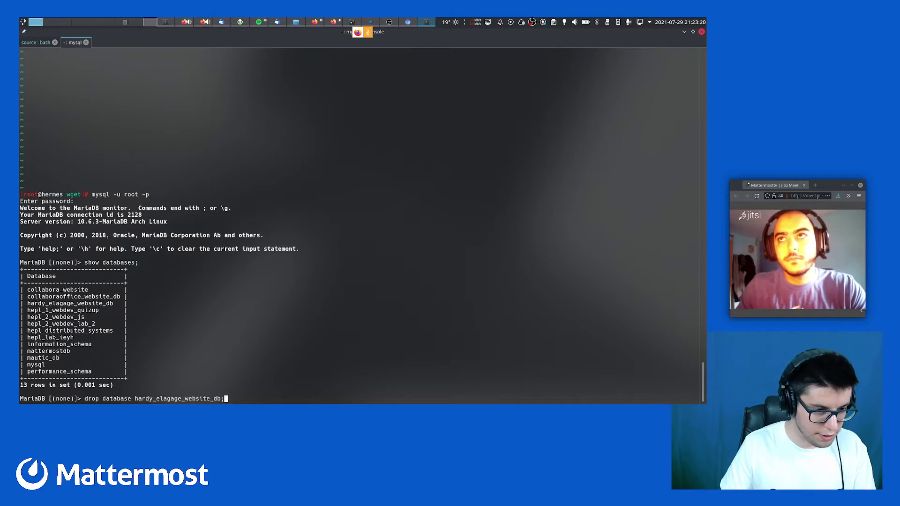
{"action": "key", "text": "Down"}
{"action": "key", "text": "Down"}
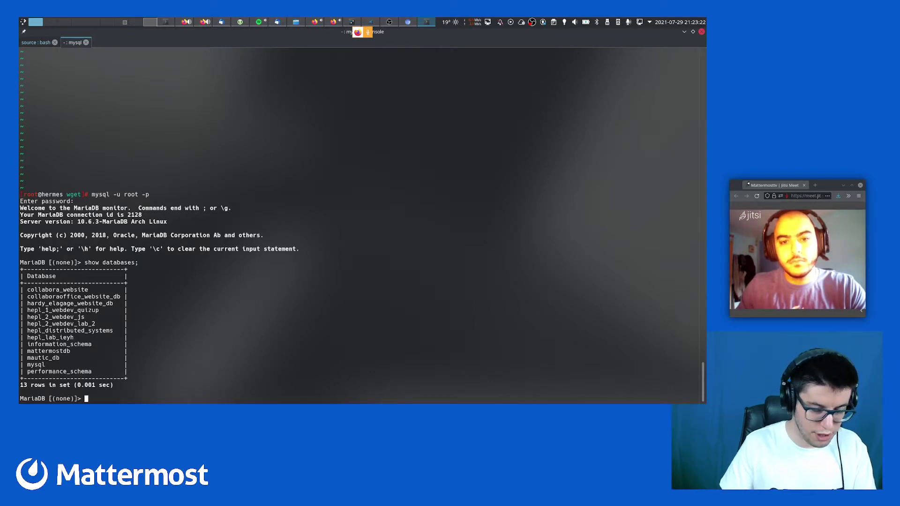
{"action": "type", "text": "drop"}
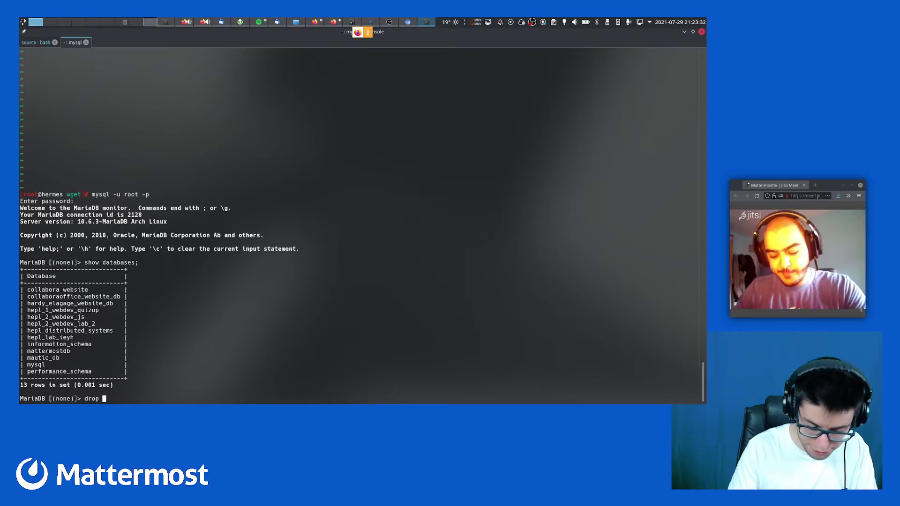
{"action": "type", "text": "data"}
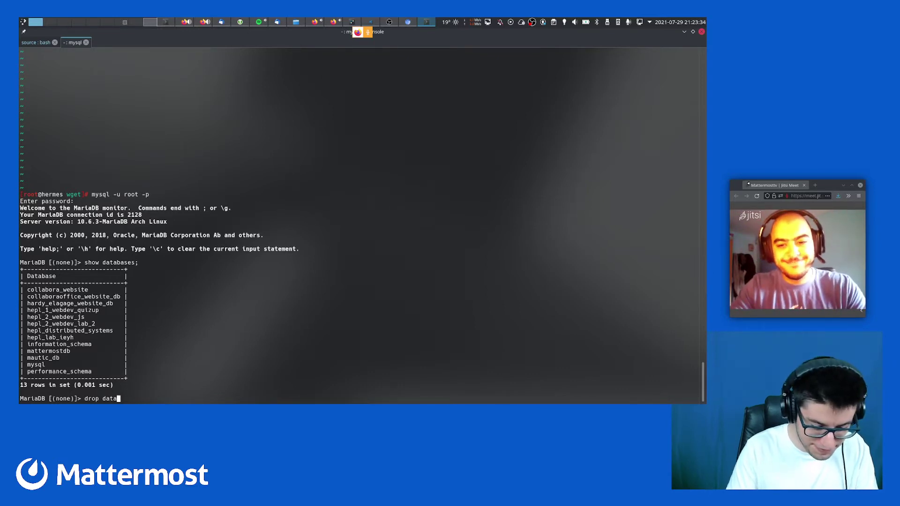
{"action": "type", "text": "base "}
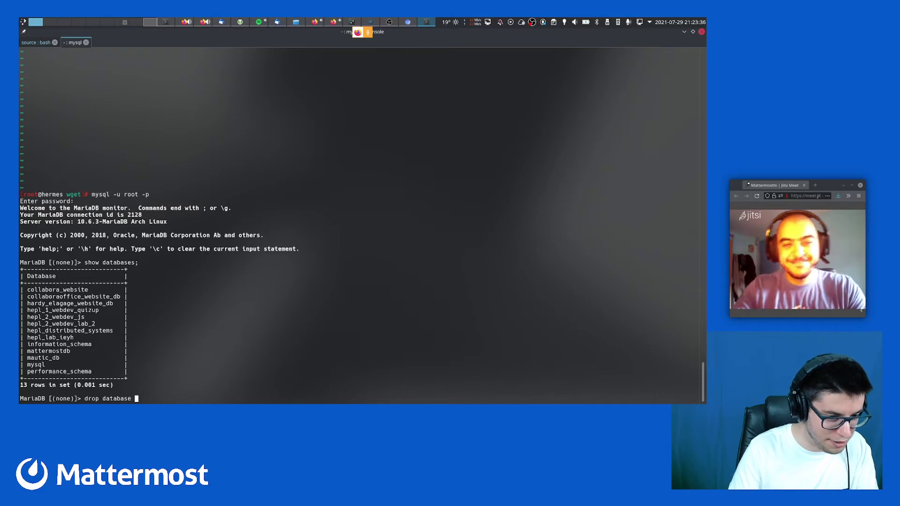
{"action": "type", "text": "mattem"}
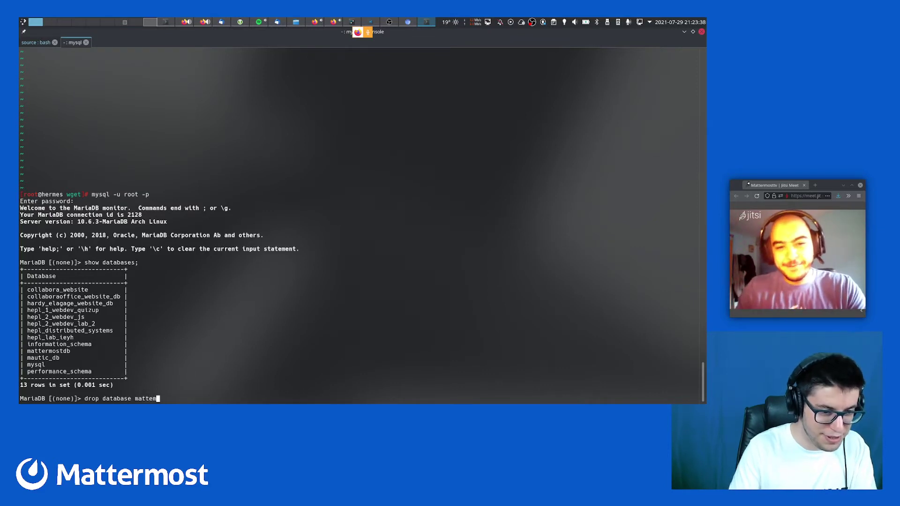
{"action": "key", "text": "BackSpace"}
{"action": "type", "text": "rmostdb;"}
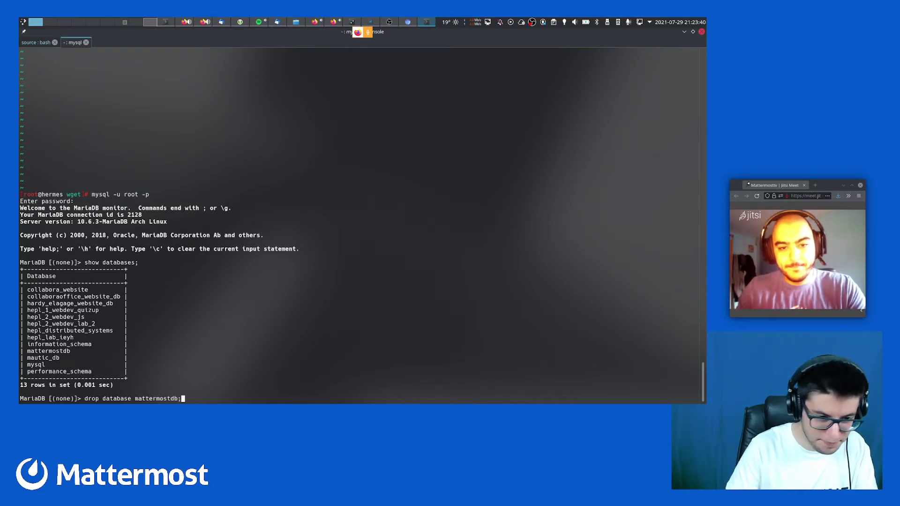
{"action": "key", "text": "Return"}
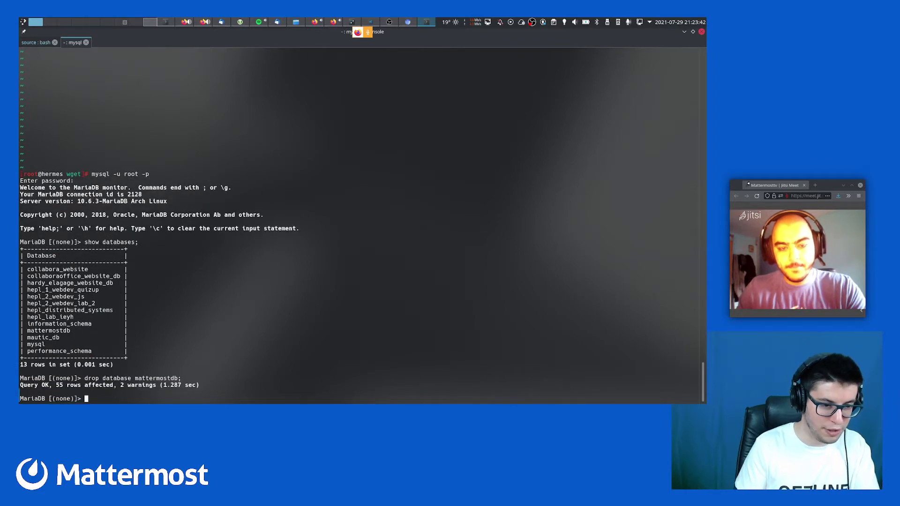
{"action": "key", "text": "ctrl+super+Left"}
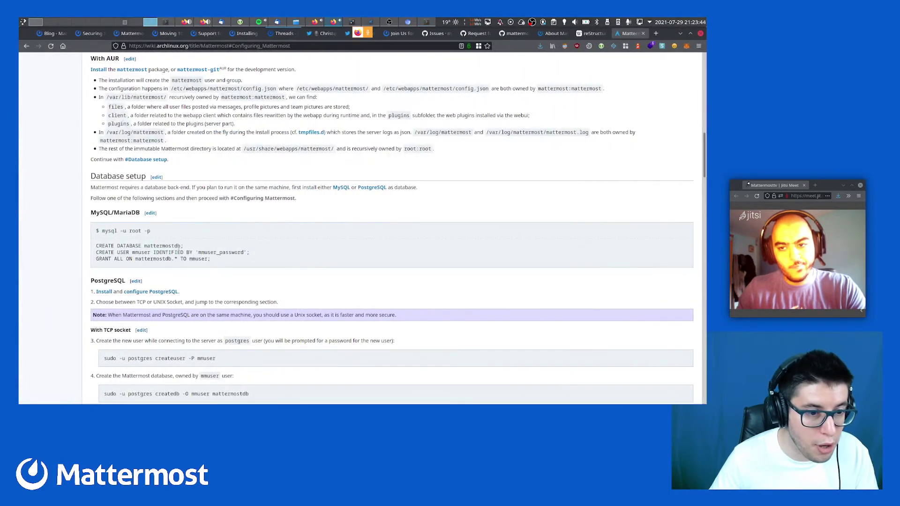
Copy the wiki's CREATE DATABASE mattermostdb line and run it in MariaDB
{"action": "left_click_drag", "start_coordinate": [97, 247], "coordinate": [193, 244]}
{"action": "key", "text": "super+c"}
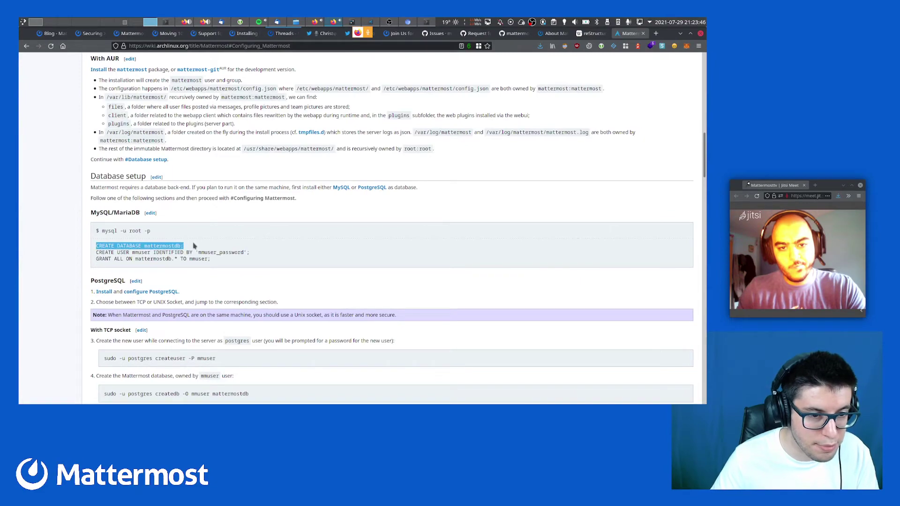
{"action": "key", "text": "ctrl+super+Right"}
{"action": "middle_click", "coordinate": [193, 245]}
{"action": "key", "text": "Return"}
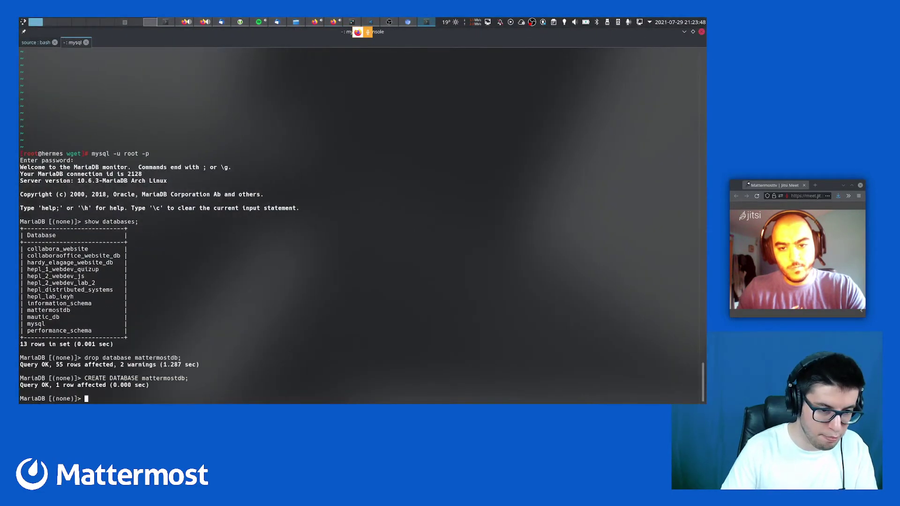
{"action": "key", "text": "ctrl+super+Left"}
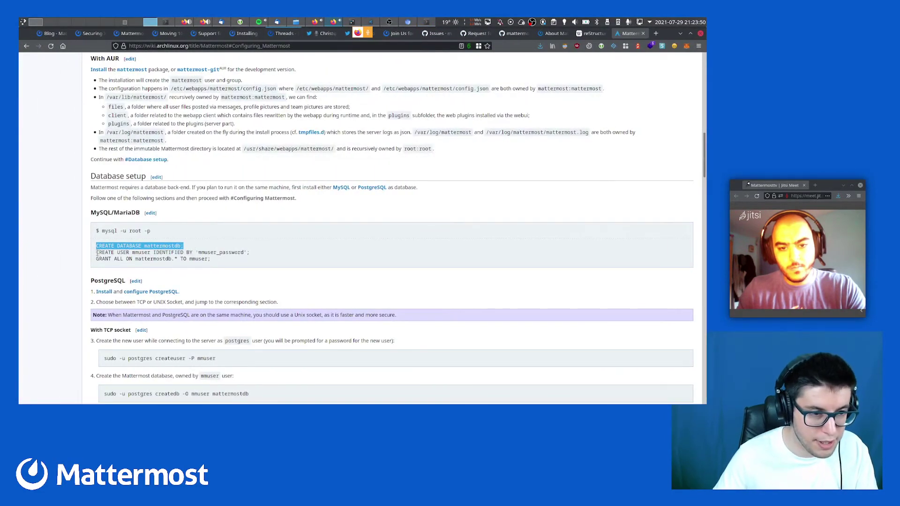
Copy the wiki's CREATE USER statement and run it in MariaDB, getting ERROR 1396
{"action": "left_click_drag", "start_coordinate": [97, 254], "coordinate": [295, 254]}
{"action": "key", "text": "super+c"}
{"action": "key", "text": "ctrl+super+Right"}
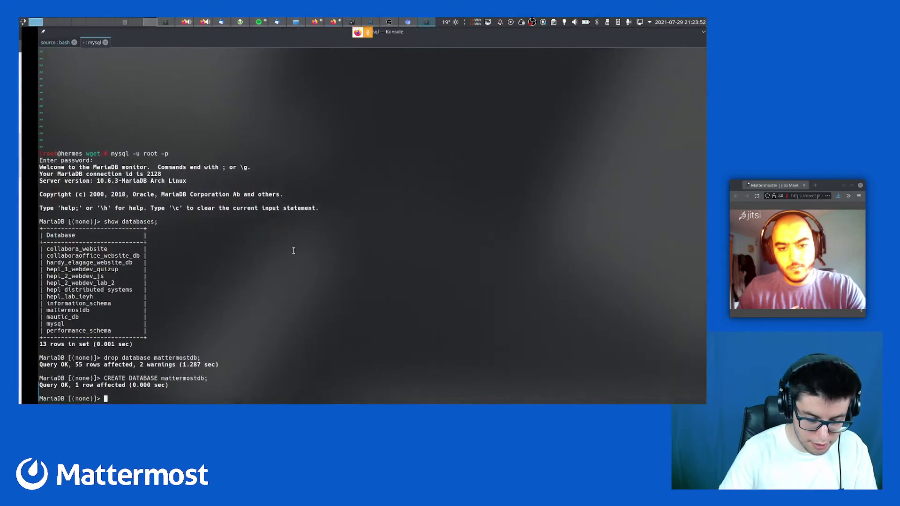
{"action": "middle_click", "coordinate": [294, 254]}
{"action": "key", "text": "Return"}
{"action": "key", "text": "ctrl+super+Left"}
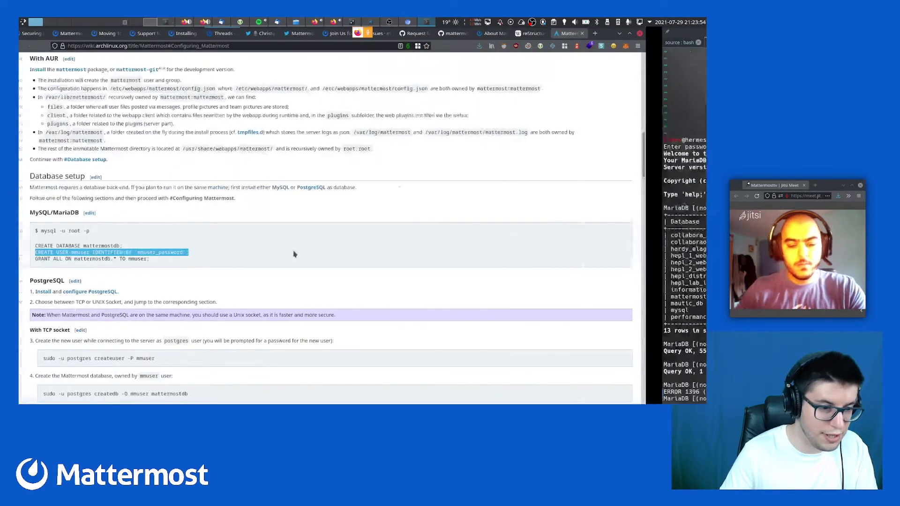
{"action": "key", "text": "ctrl+super+Right"}
Edit the recalled CREATE USER command against the wiki's version, then abort the MariaDB session
{"action": "key", "text": "Up"}
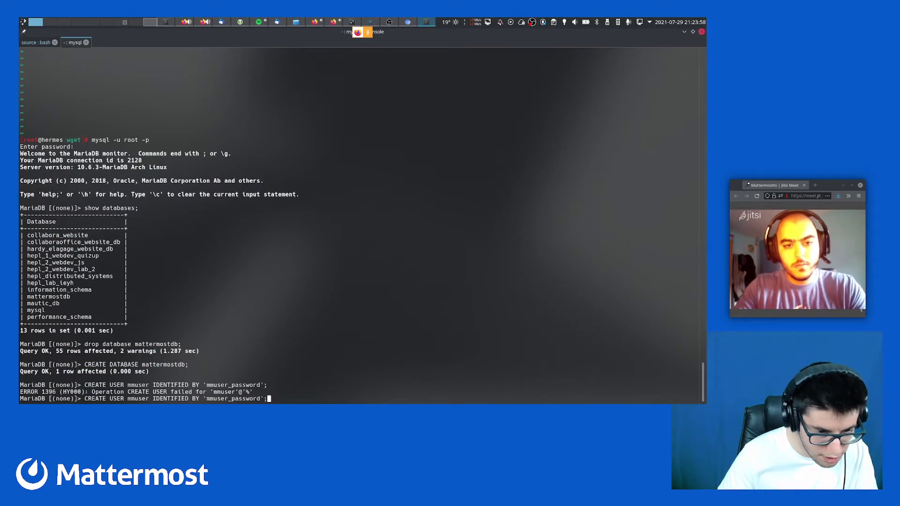
{"action": "key", "text": "ctrl+Left"}
{"action": "key", "text": "ctrl+Left"}
{"action": "key", "text": "ctrl+Left"}
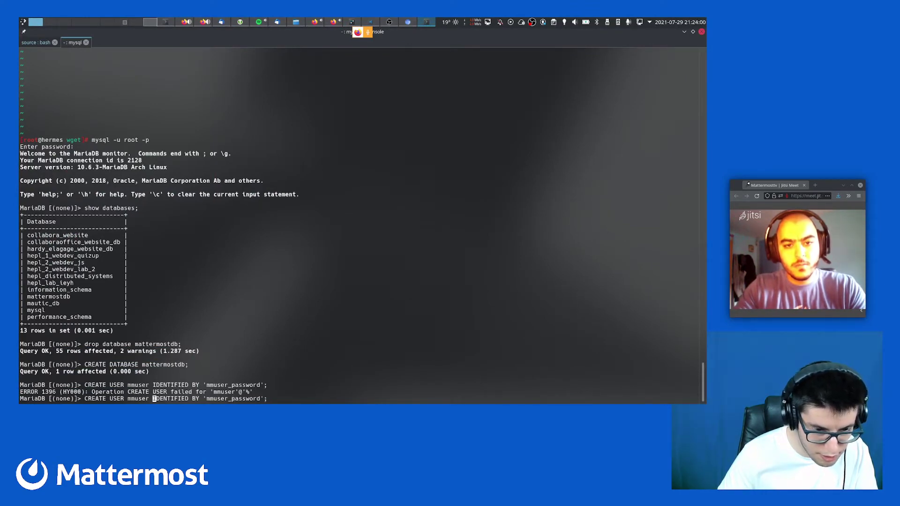
{"action": "key", "text": "ctrl+super+Left"}
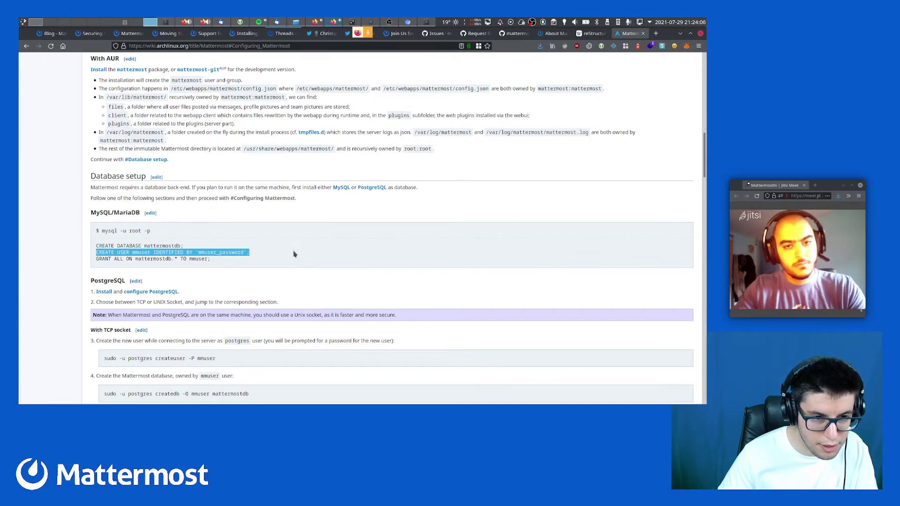
{"action": "key", "text": "ctrl+super+Right"}
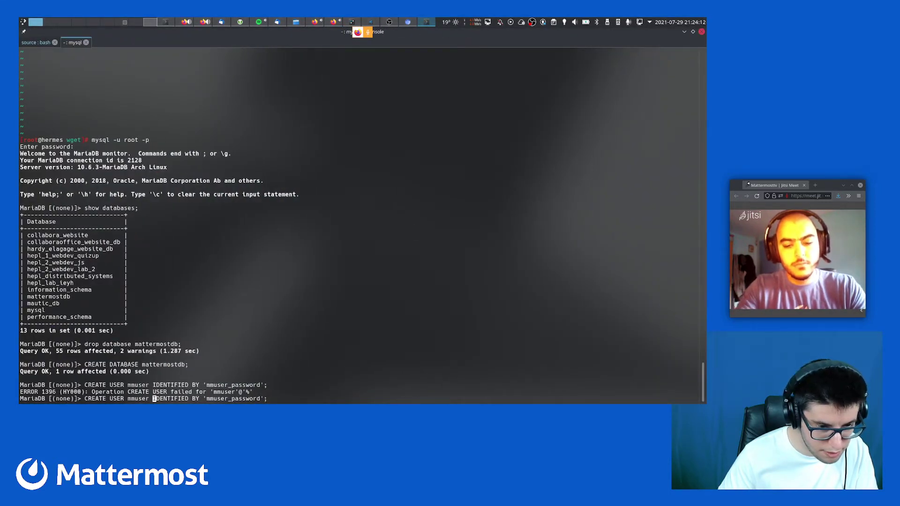
{"action": "key", "text": "Left"}
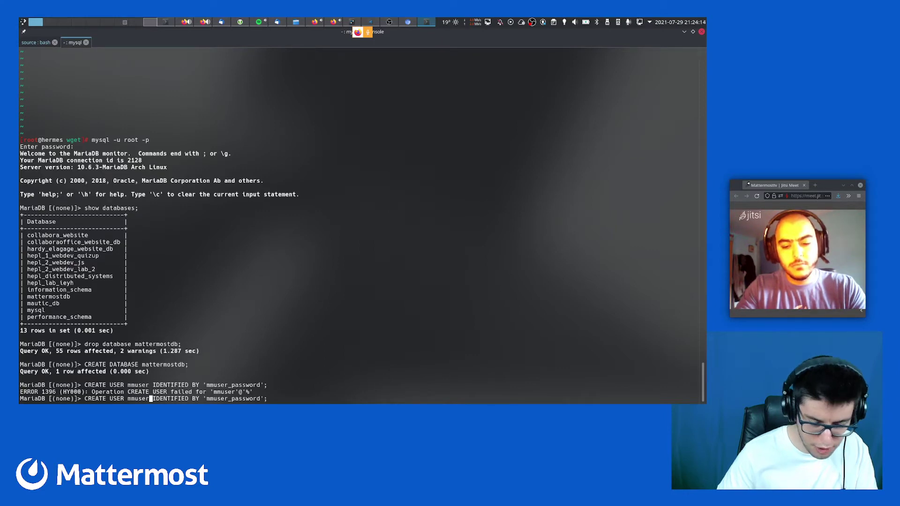
{"action": "type", "text": "@"}
{"action": "key", "text": "ctrl+super+Left"}
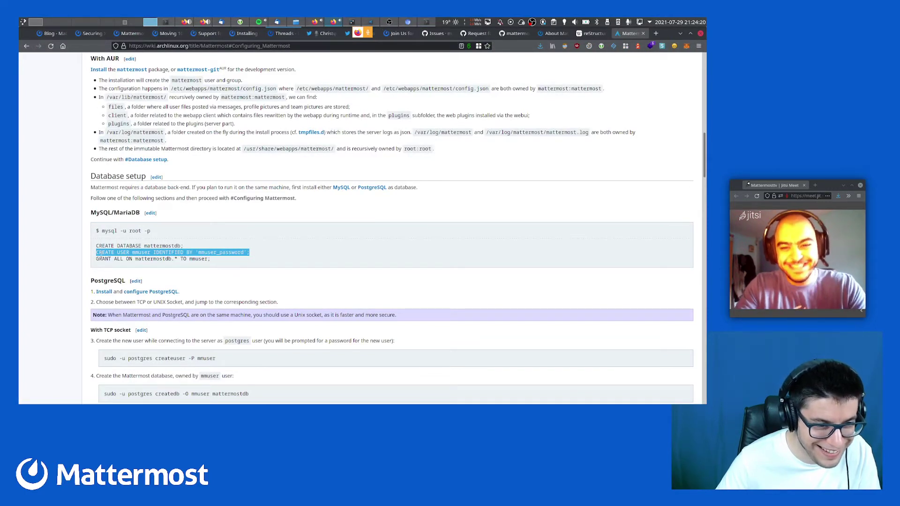
{"action": "left_click_drag", "start_coordinate": [98, 253], "coordinate": [272, 256]}
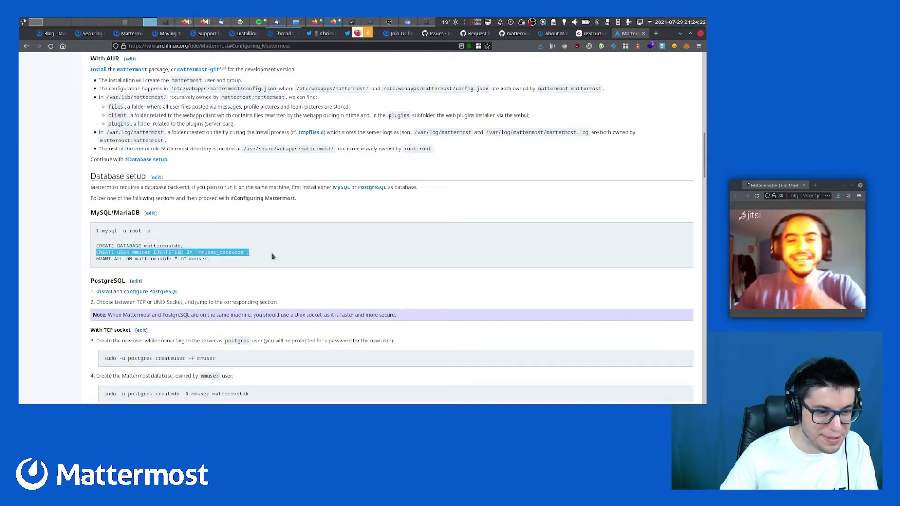
{"action": "key", "text": "ctrl+super+Right"}
{"action": "key", "text": "ctrl+c"}
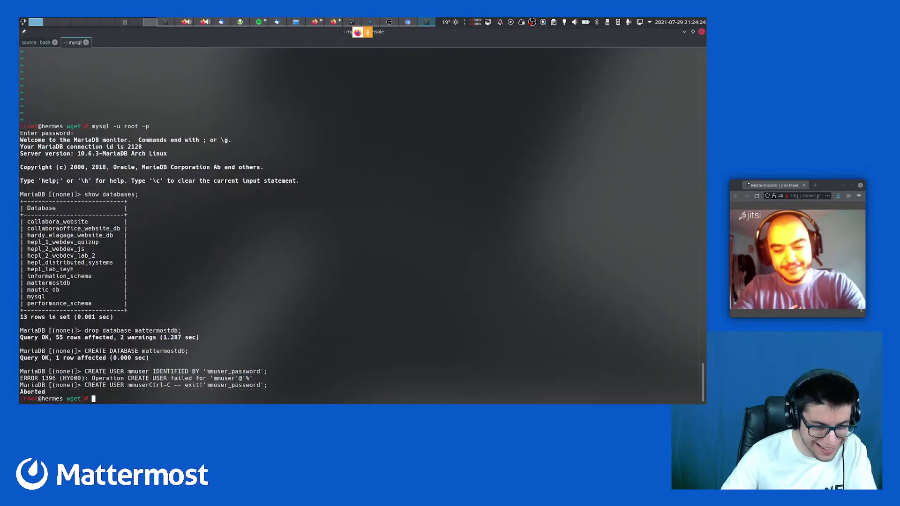
Log back into MariaDB as root, then exit to the shell
{"action": "key", "text": "Up"}
{"action": "key", "text": "Return"}
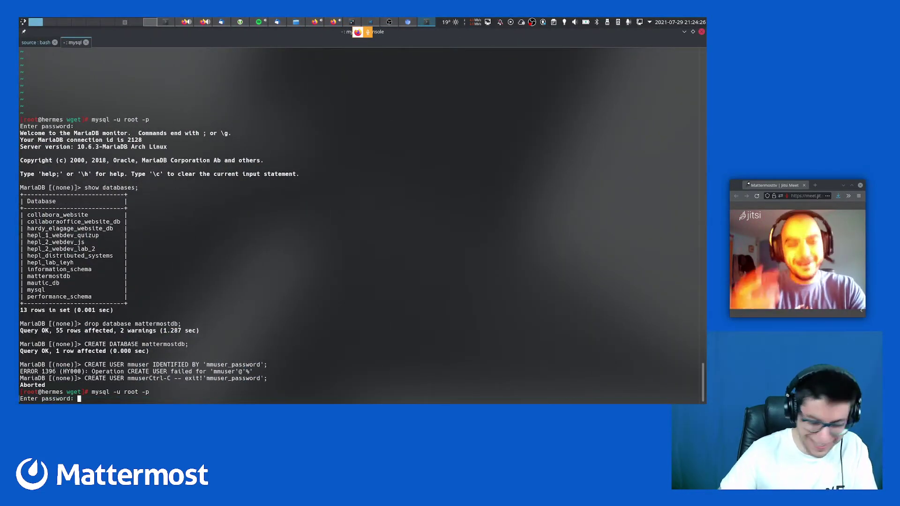
{"action": "key", "text": "Return"}
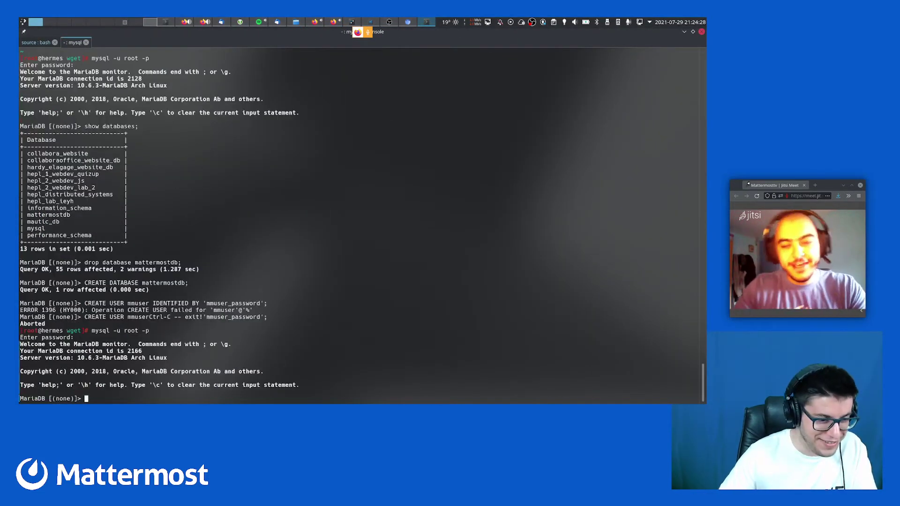
{"action": "key", "text": "ctrl+super+Left"}
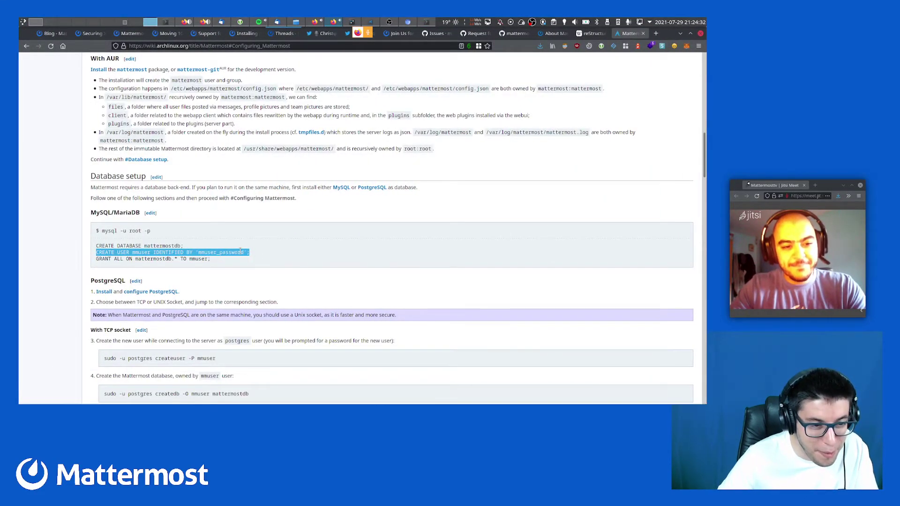
{"action": "key", "text": "ctrl+super+Right"}
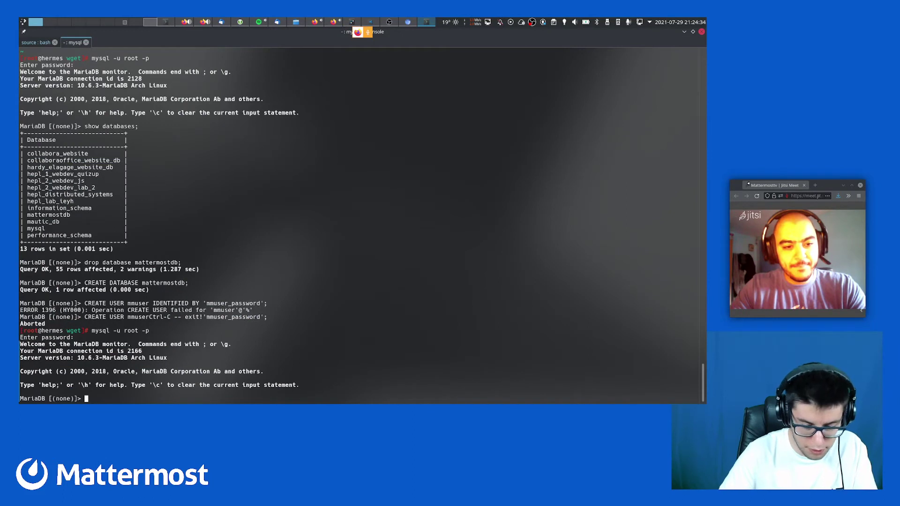
{"action": "key", "text": "ctrl+c"}
List the files in /etc/webapps/mattermost/, including config.json, via vim path completion
{"action": "type", "text": "vim /etc/matte"}
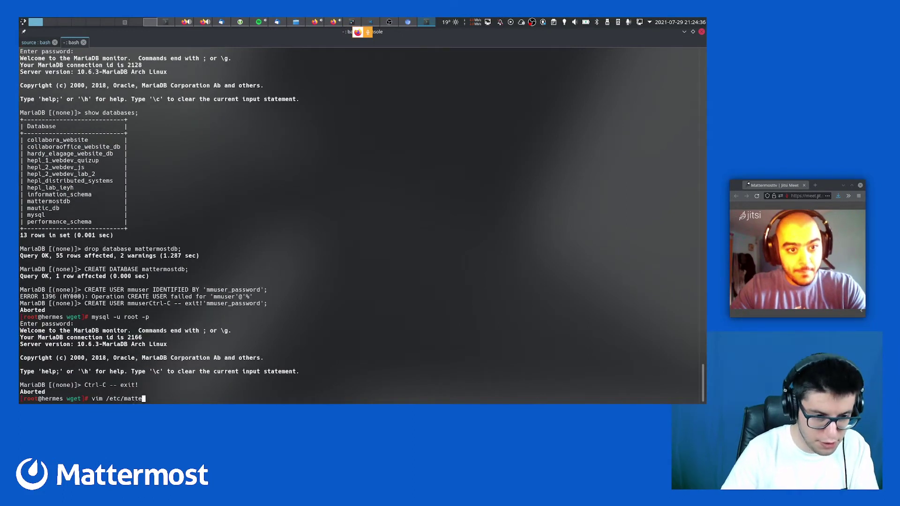
{"action": "key", "text": "Tab"}
{"action": "key", "text": "ctrl+c"}
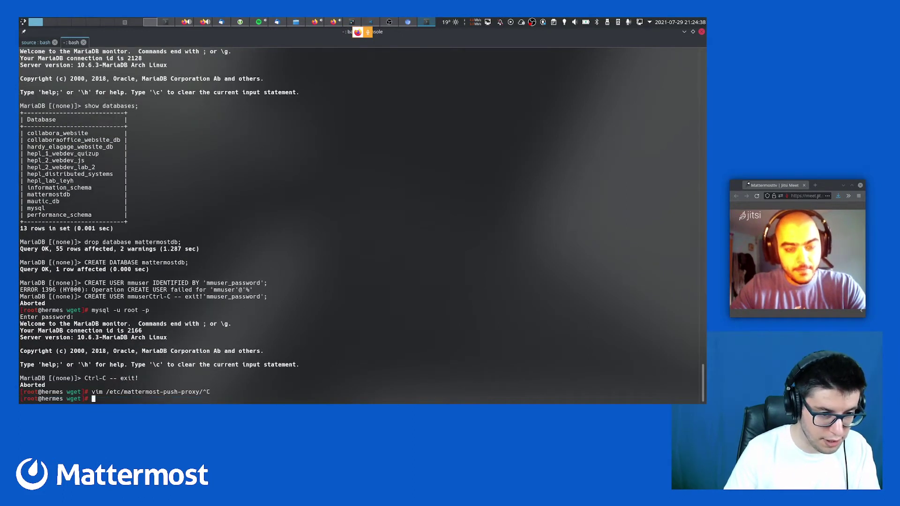
{"action": "type", "text": "vim /etc/"}
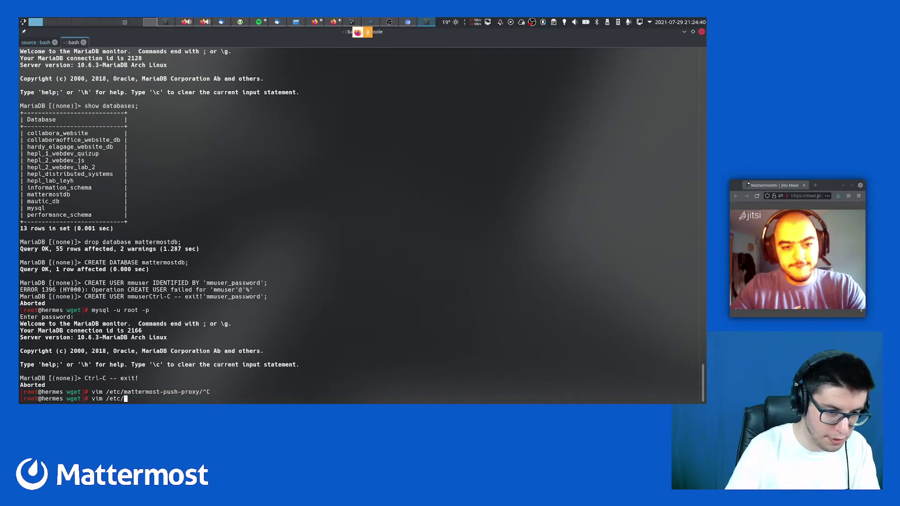
{"action": "type", "text": "we"}
{"action": "key", "text": "Tab"}
{"action": "type", "text": "ma"}
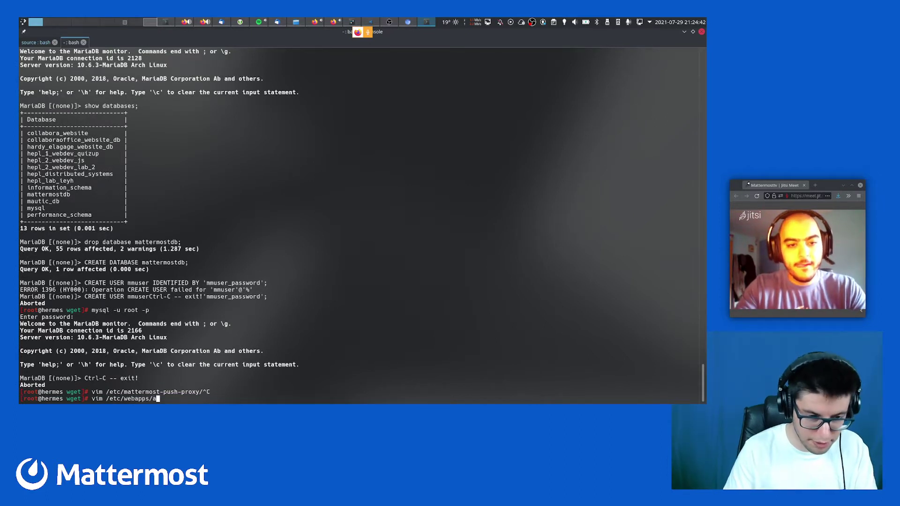
{"action": "key", "text": "Tab"}
{"action": "key", "text": "Tab"}
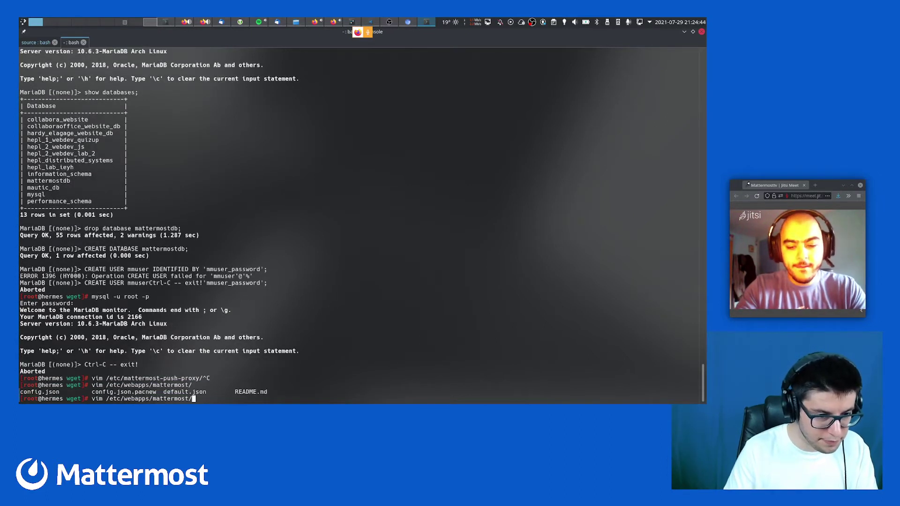
Open config.json in vim, then quit back to the shell without changes
{"action": "type", "text": "co"}
{"action": "key", "text": "Tab"}
{"action": "key", "text": "Return"}
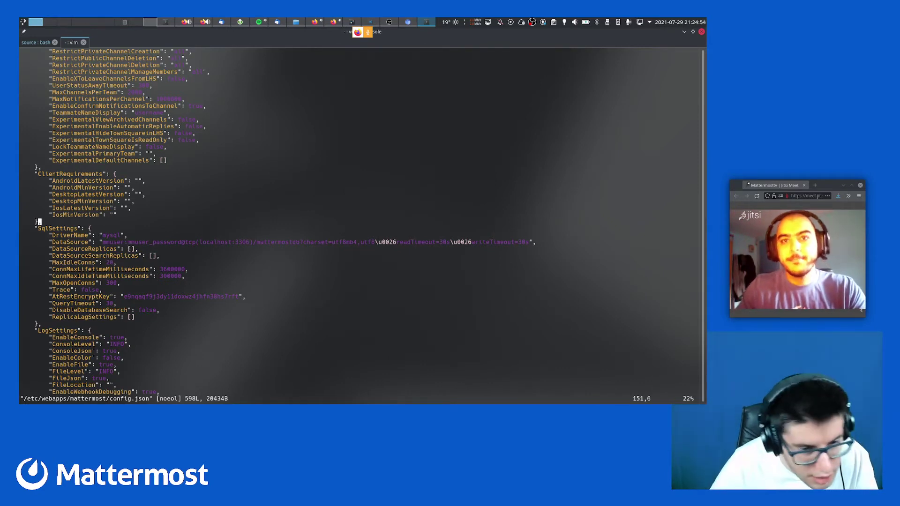
{"action": "type", "text": ":q"}
{"action": "key", "text": "Return"}
Log into MariaDB as root, list the databases, and quit
{"action": "key", "text": "Up"}
{"action": "key", "text": "Up"}
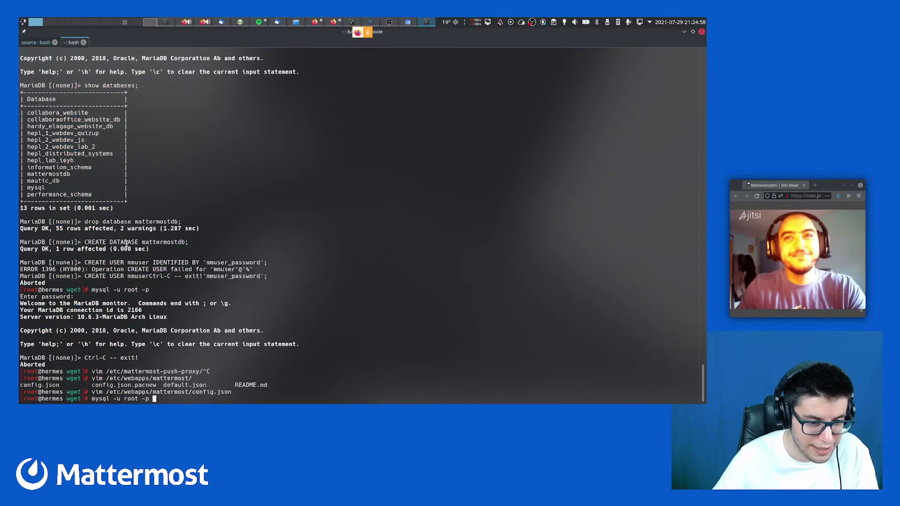
{"action": "key", "text": "Return"}
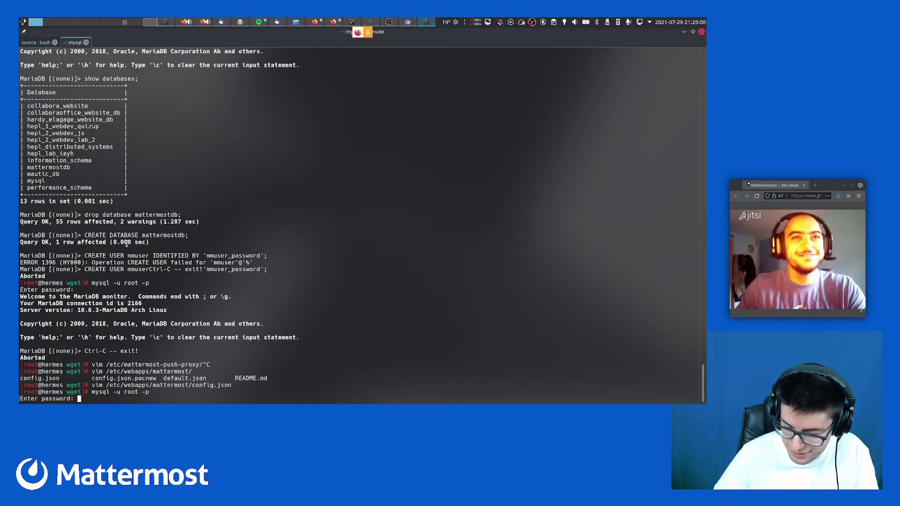
{"action": "key", "text": "Return"}
{"action": "key", "text": "Up"}
{"action": "key", "text": "Up"}
{"action": "key", "text": "Up"}
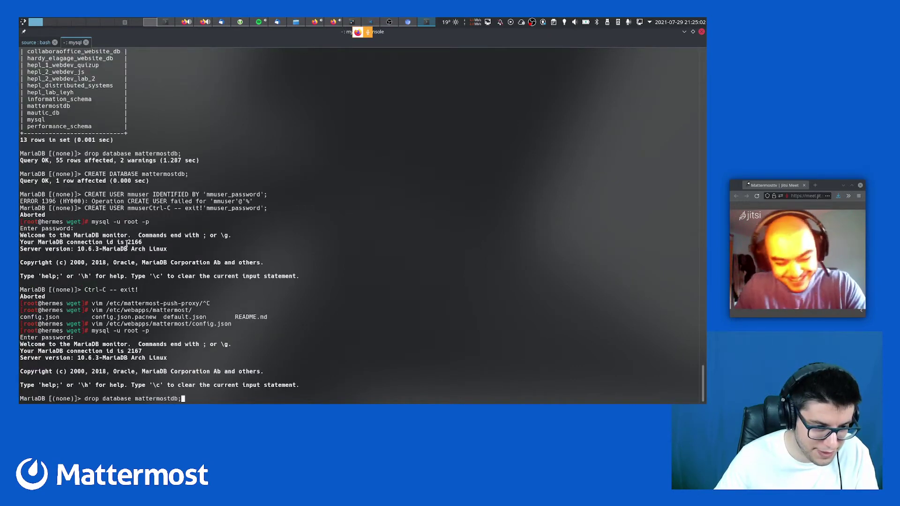
{"action": "key", "text": "Up"}
{"action": "key", "text": "Return"}
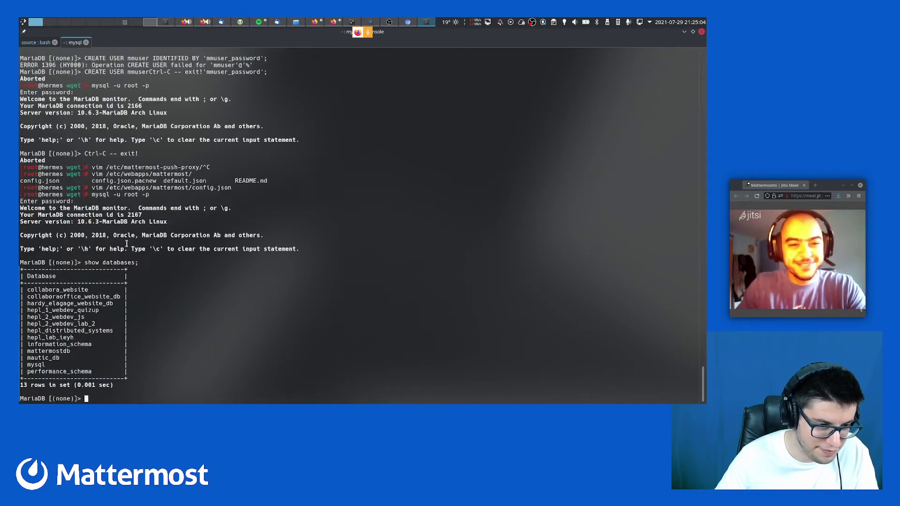
{"action": "type", "text": "quit"}
{"action": "key", "text": "Return"}
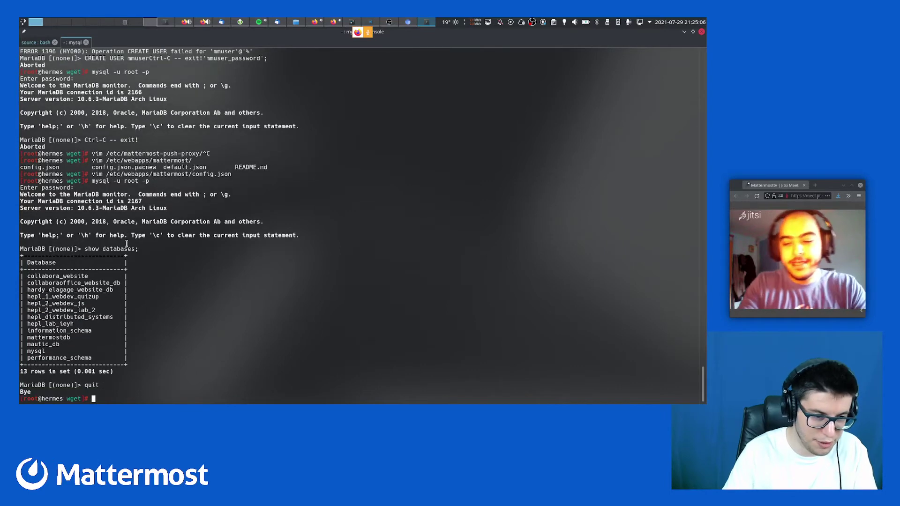
Change the login command's user to mmuser, copied from the wiki, and attempt the login
{"action": "key", "text": "Up"}
{"action": "key", "text": "Left"}
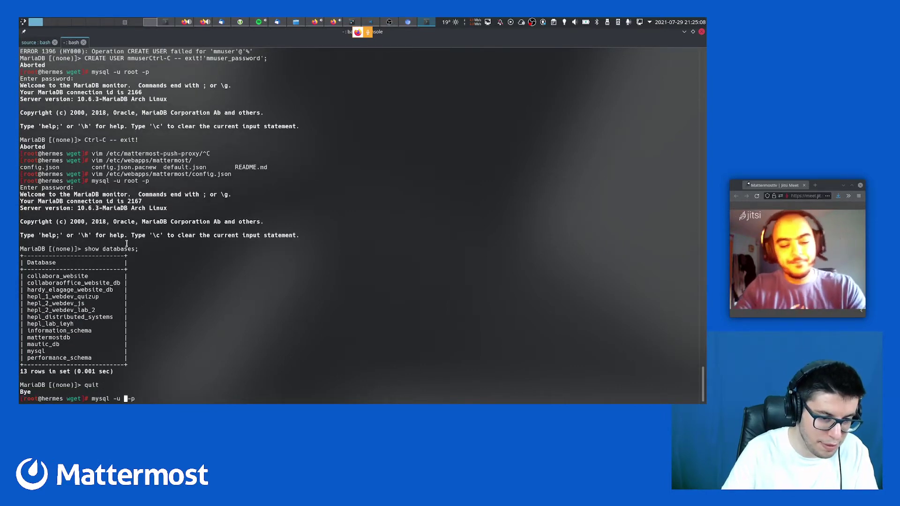
{"action": "key", "text": "alt+Tab"}
{"action": "left_click", "coordinate": [132, 250]}
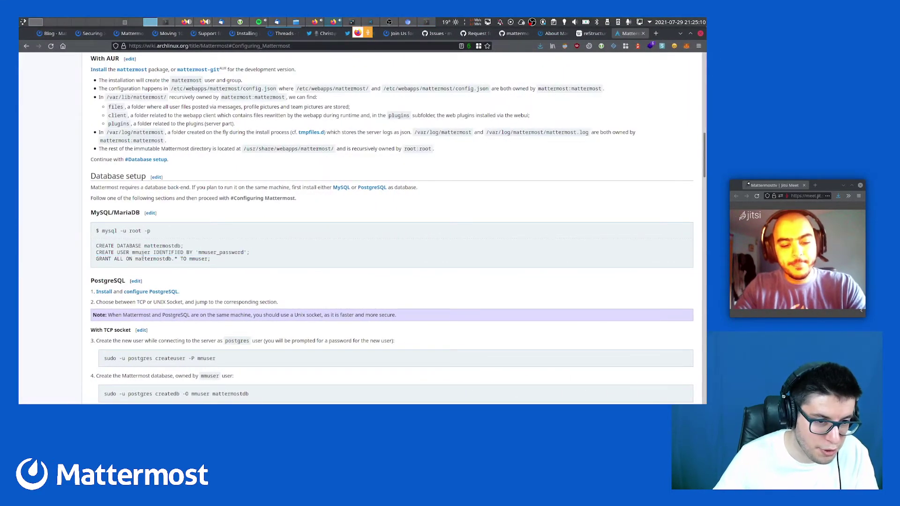
{"action": "double_click", "coordinate": [142, 254]}
{"action": "key", "text": "ctrl+c"}
{"action": "key", "text": "alt+Tab"}
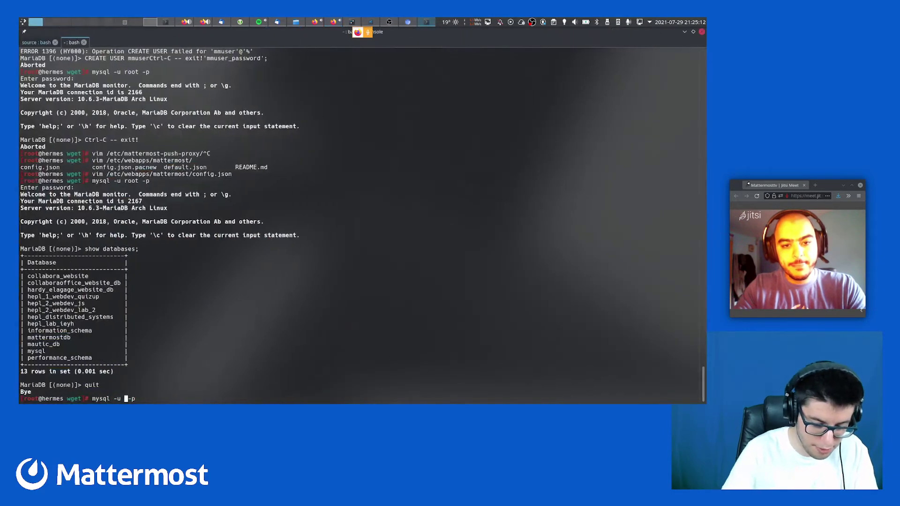
{"action": "key", "text": "ctrl+shift+v"}
{"action": "key", "text": "End"}
{"action": "key", "text": "Return"}
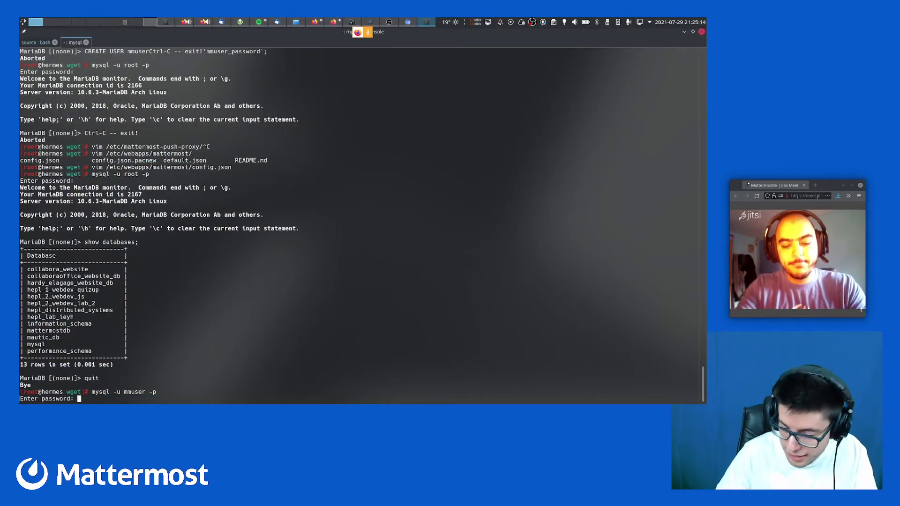
{"action": "key", "text": "Return"}
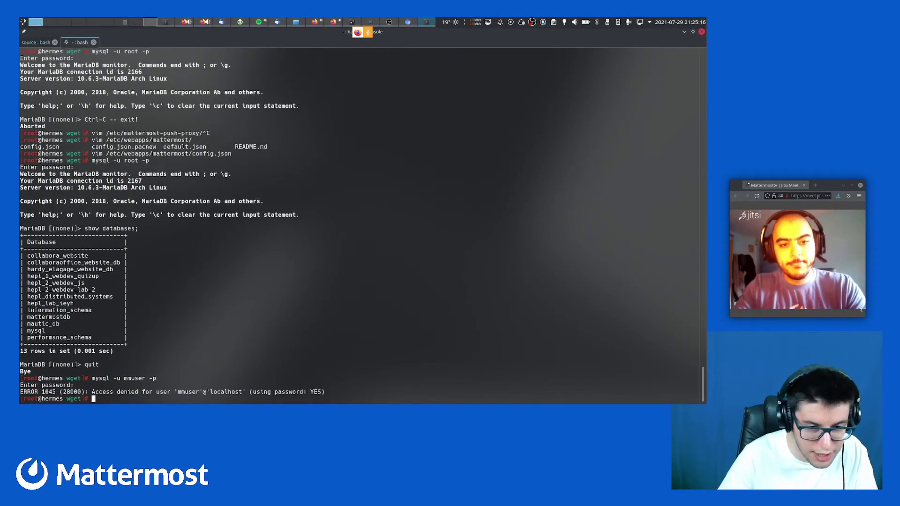
Log into MariaDB as mmuser with the password copied from the wiki
{"action": "key", "text": "Up"}
{"action": "key", "text": "Return"}
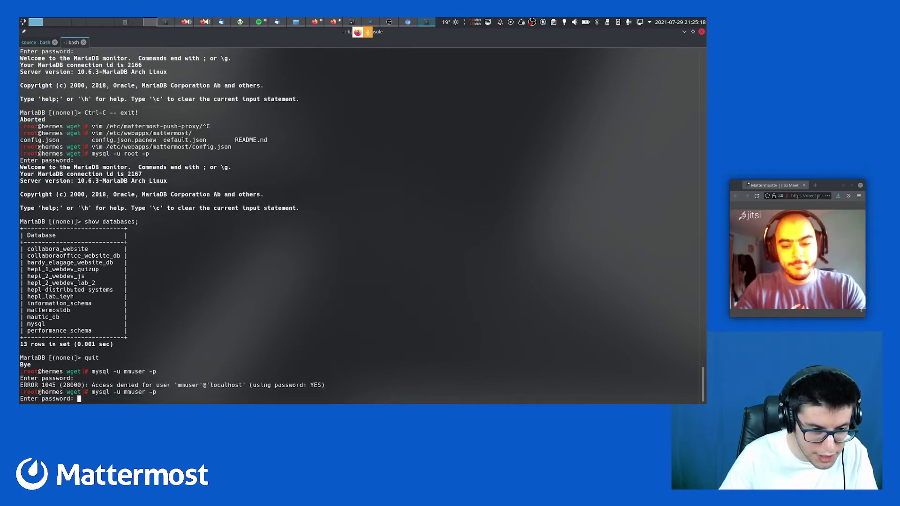
{"action": "key", "text": "alt+Tab"}
{"action": "double_click", "coordinate": [209, 252]}
{"action": "key", "text": "ctrl+c"}
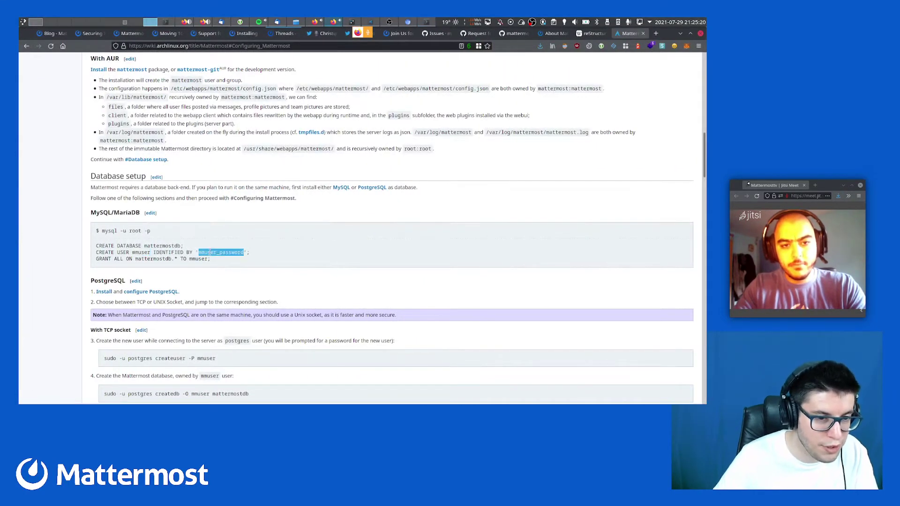
{"action": "key", "text": "alt+Tab"}
{"action": "key", "text": "ctrl+shift+v"}
{"action": "key", "text": "Return"}
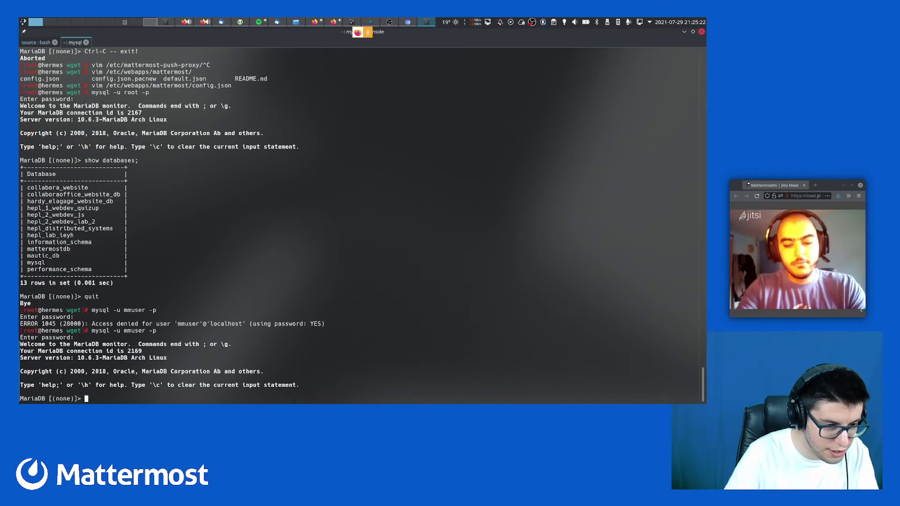
Show databases, use mattermostdb, list its 55 tables, then quit MariaDB
{"action": "type", "text": "show tables;"}
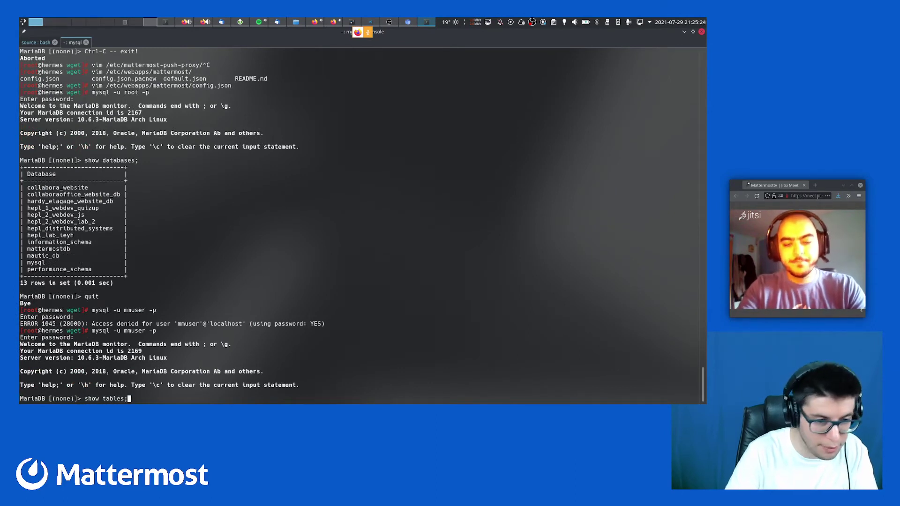
{"action": "key", "text": "Return"}
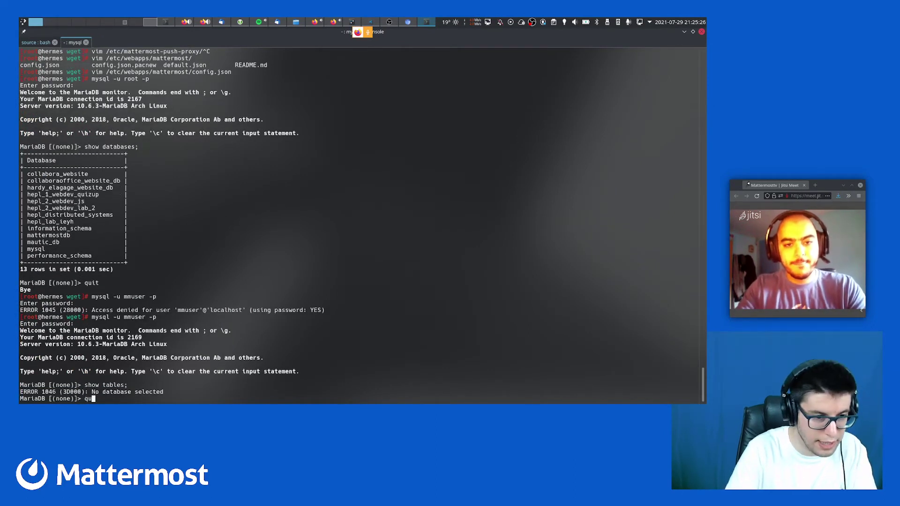
{"action": "type", "text": "show databases;"}
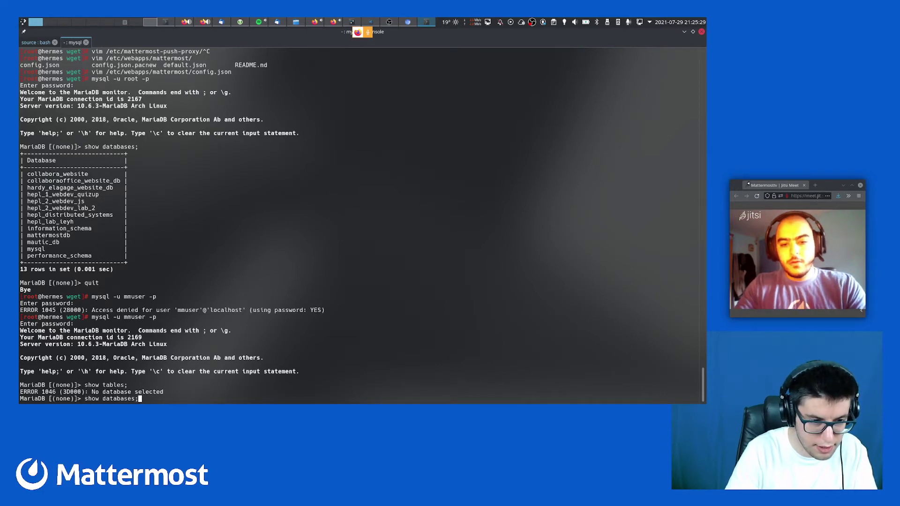
{"action": "key", "text": "Return"}
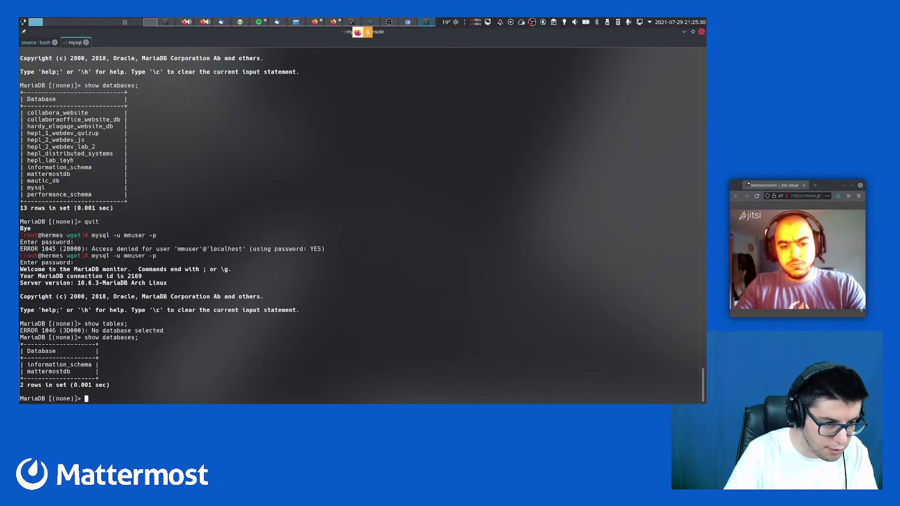
{"action": "type", "text": "use mattermostdb;"}
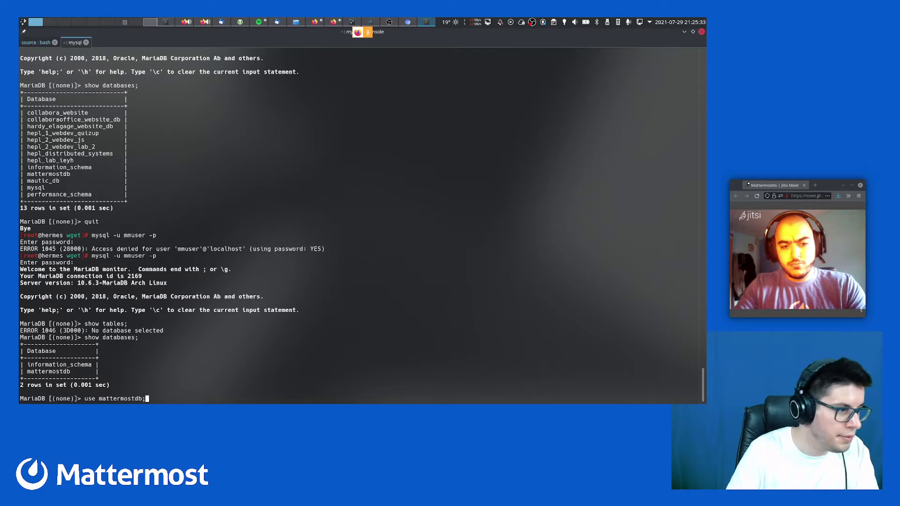
{"action": "key", "text": "Return"}
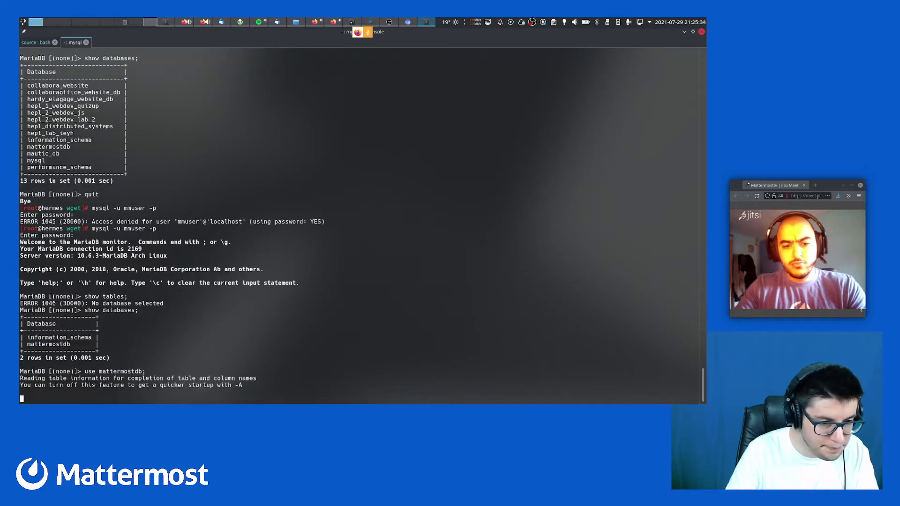
{"action": "type", "text": "show tables;"}
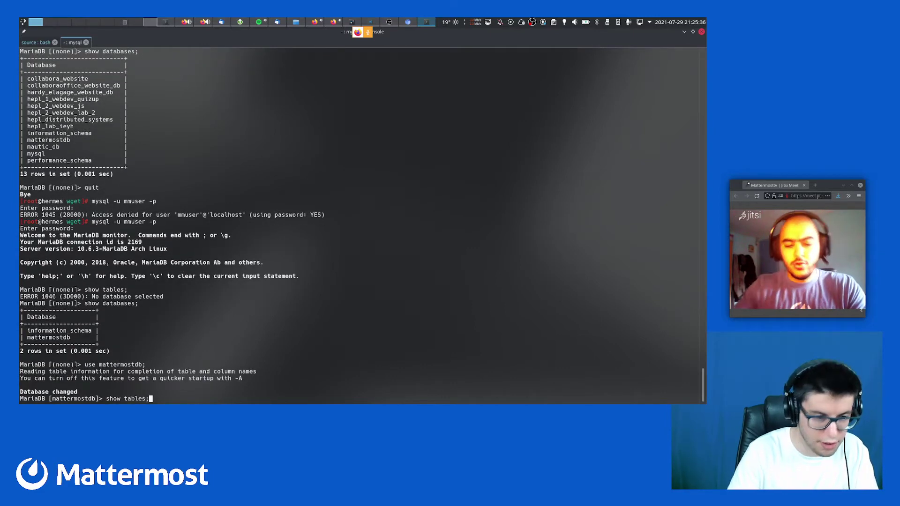
{"action": "key", "text": "Return"}
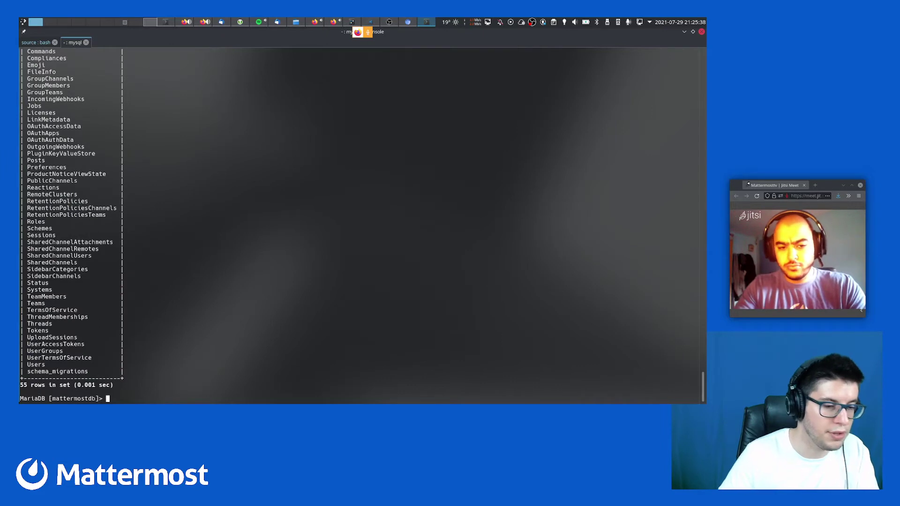
{"action": "type", "text": "quit"}
{"action": "key", "text": "Return"}
Restart the Mattermost service using the recalled restart command
{"action": "key", "text": "Return"}
{"action": "key", "text": "Return"}
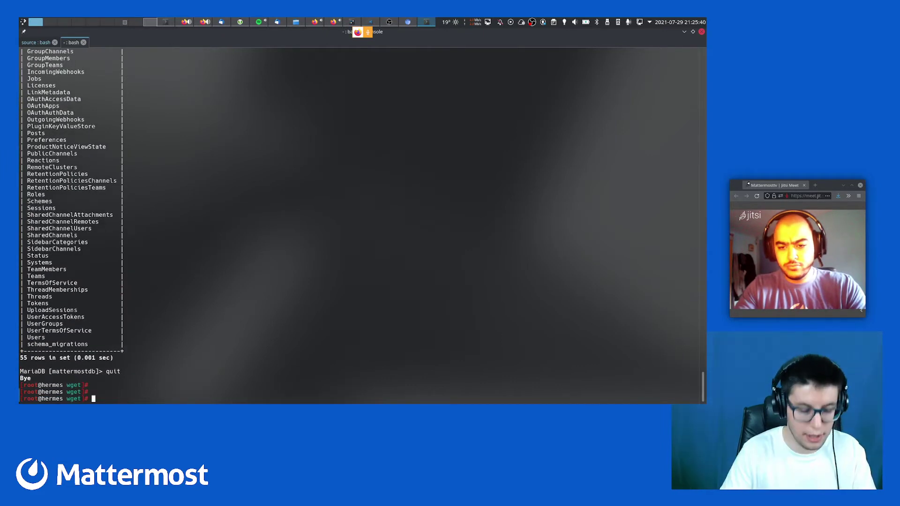
{"action": "key", "text": "ctrl+r"}
{"action": "type", "text": "restart"}
{"action": "key", "text": "Return"}
{"action": "key", "text": "Up"}
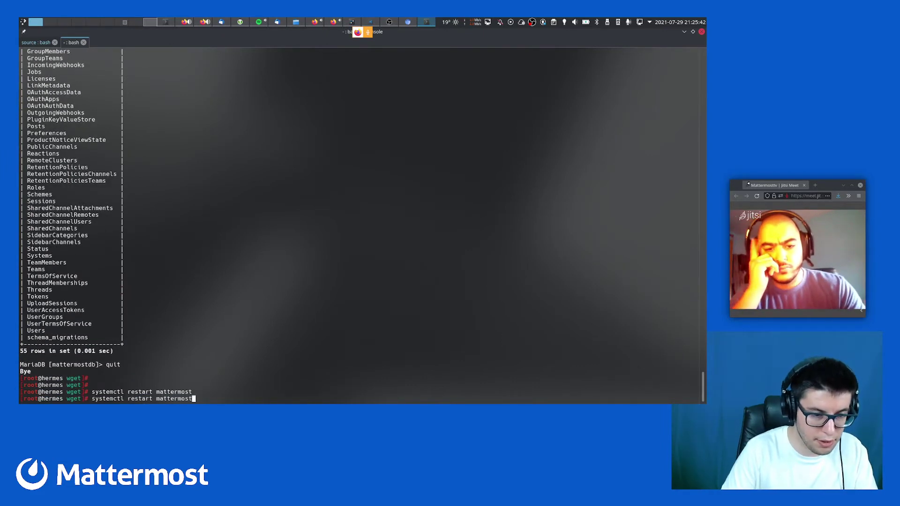
Check systemctl status mattermost, which reports active (running)
{"action": "key", "text": "ctrl+Left"}
{"action": "key", "text": "ctrl+Left"}
{"action": "key", "text": "ctrl+Left"}
{"action": "key", "text": "ctrl+Right"}
{"action": "key", "text": "Right"}
{"action": "type", "text": "status"}
{"action": "key", "text": "Delete"}
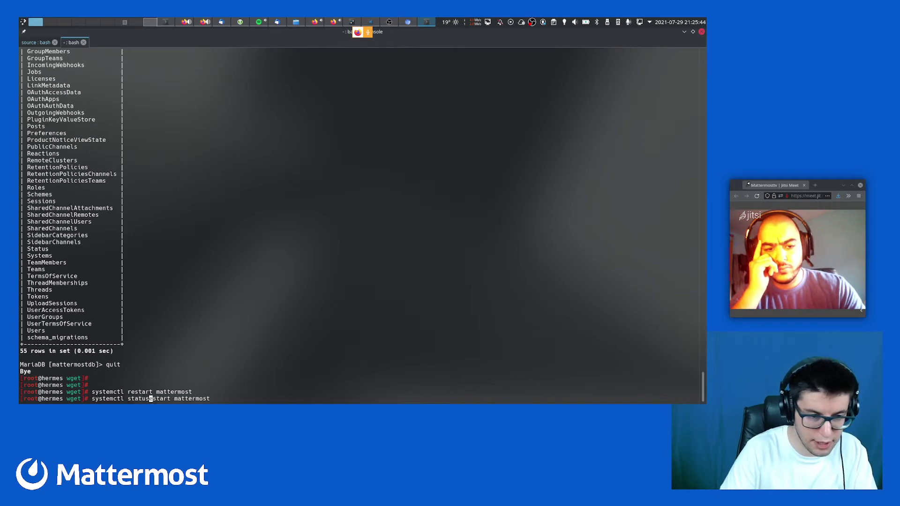
{"action": "key", "text": "Delete"}
{"action": "key", "text": "Delete"}
{"action": "key", "text": "Delete"}
{"action": "key", "text": "Delete"}
{"action": "key", "text": "Delete"}
{"action": "key", "text": "Delete"}
{"action": "key", "text": "Return"}
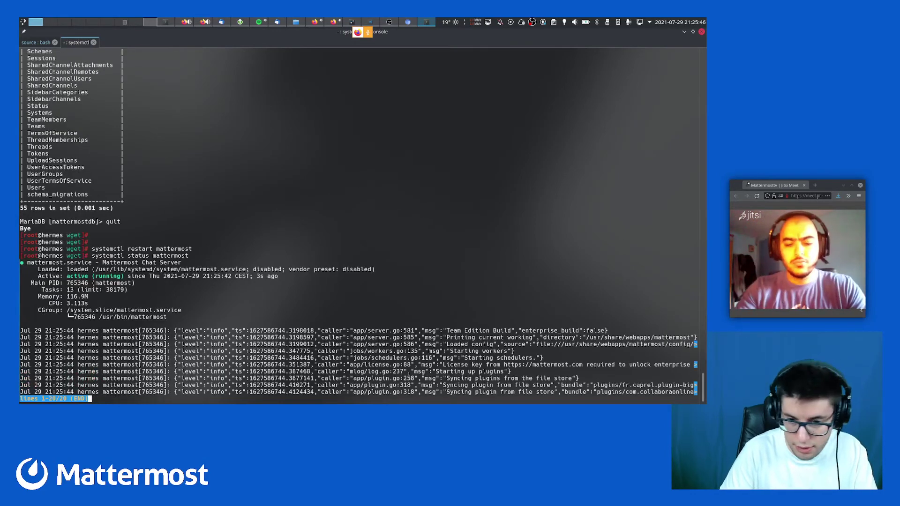
{"action": "key", "text": "alt+Tab"}
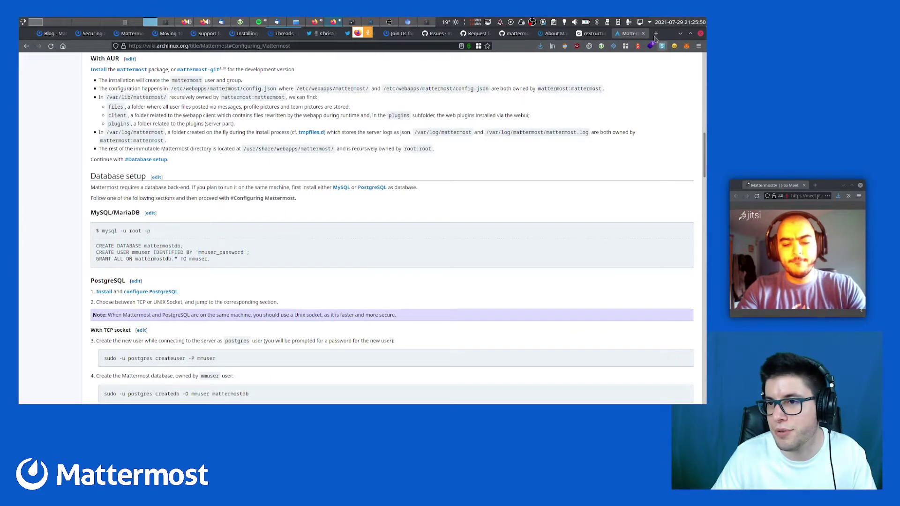
Load the local Mattermost server at localhost:8065 in a new Firefox tab
{"action": "left_click", "coordinate": [656, 33]}
{"action": "type", "text": "localhost:8065"}
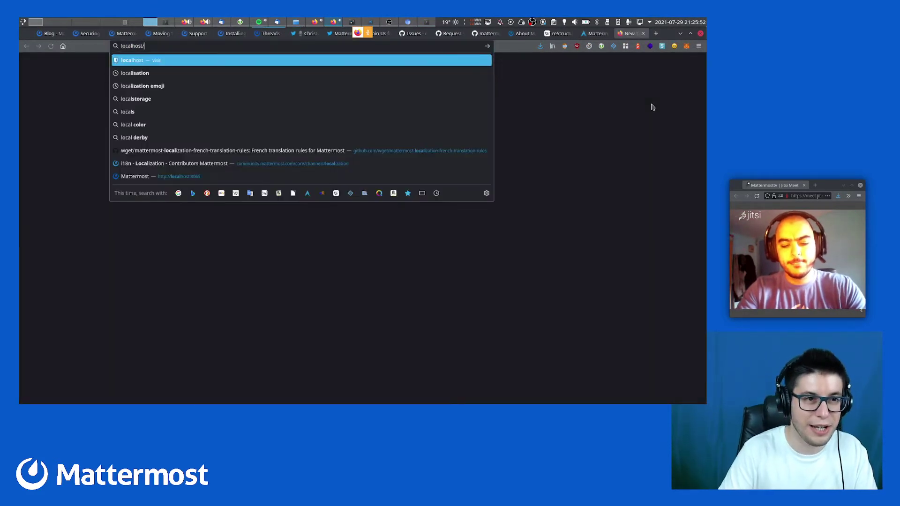
{"action": "key", "text": "Return"}
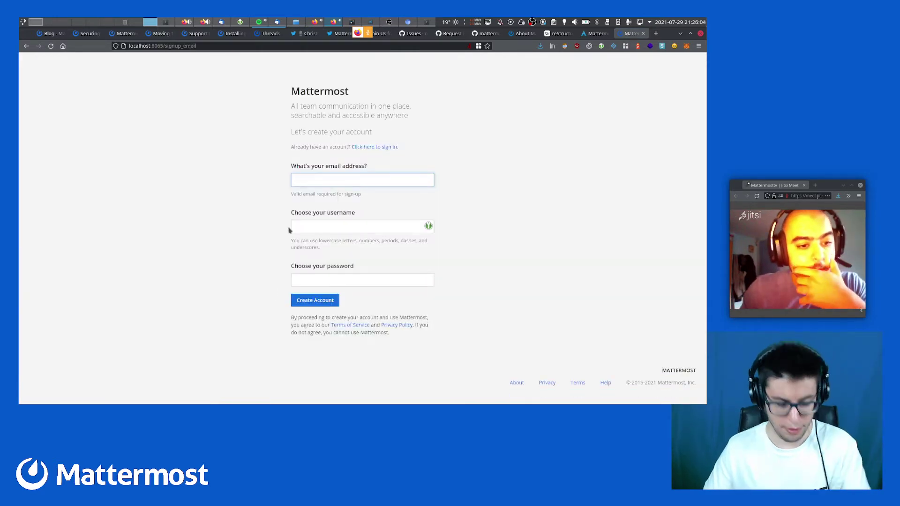
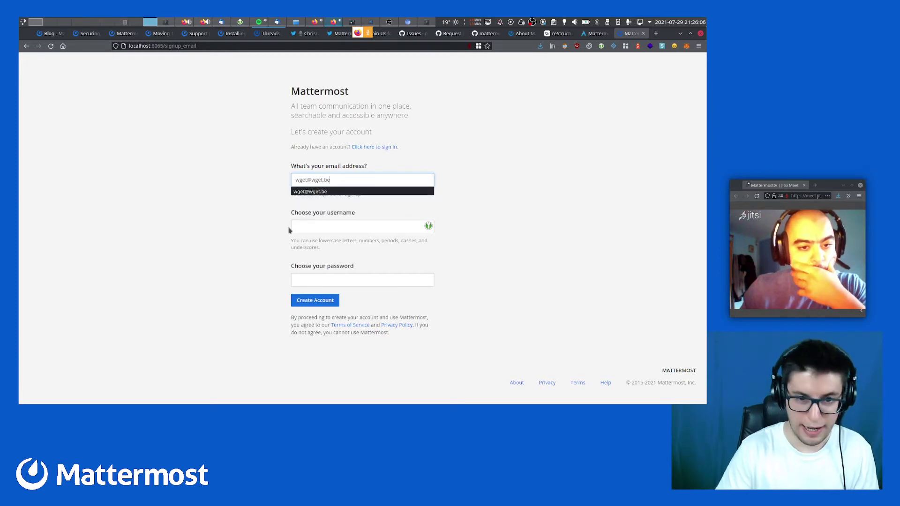
Fill the signup form with an email, username wget and a password, and create the account
{"action": "key", "text": "Tab"}
{"action": "key", "text": "Tab"}
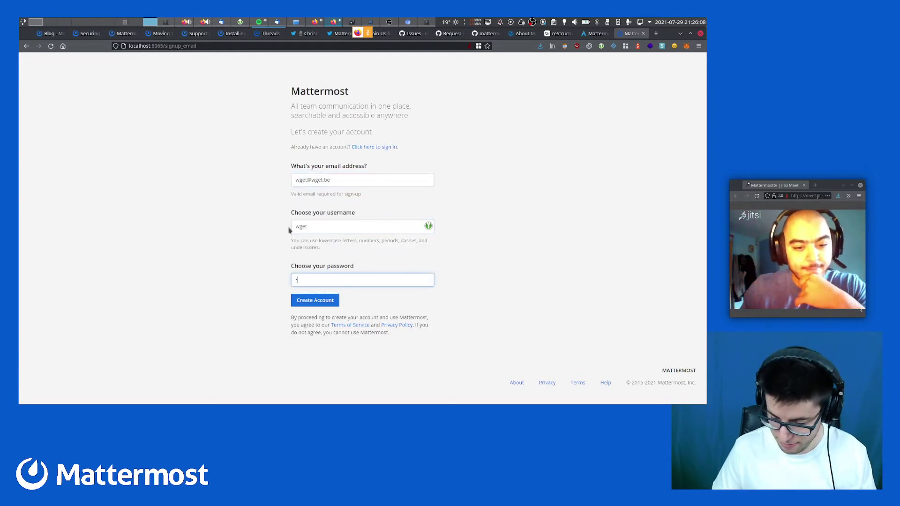
{"action": "key", "text": "Return"}
{"action": "key", "text": "Return"}
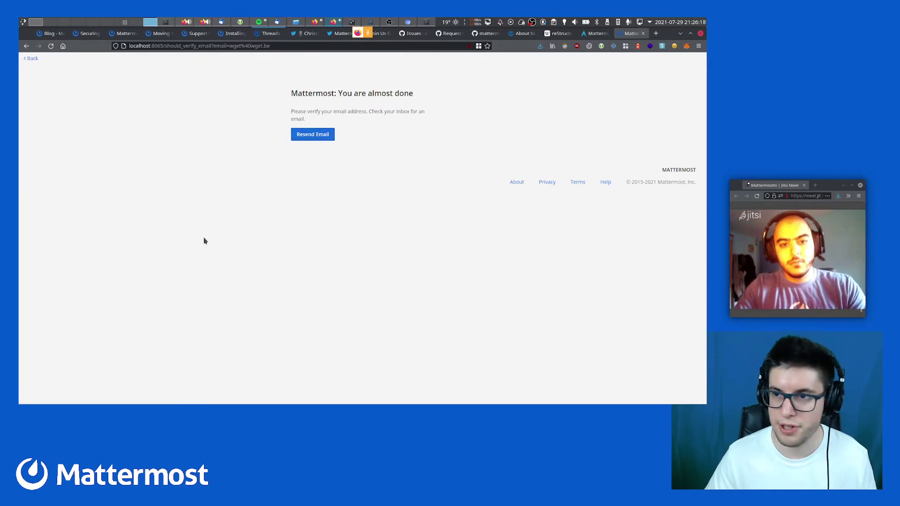
Stop the Mattermost service with systemctl stop mattermost
{"action": "key", "text": "ctrl+F1"}
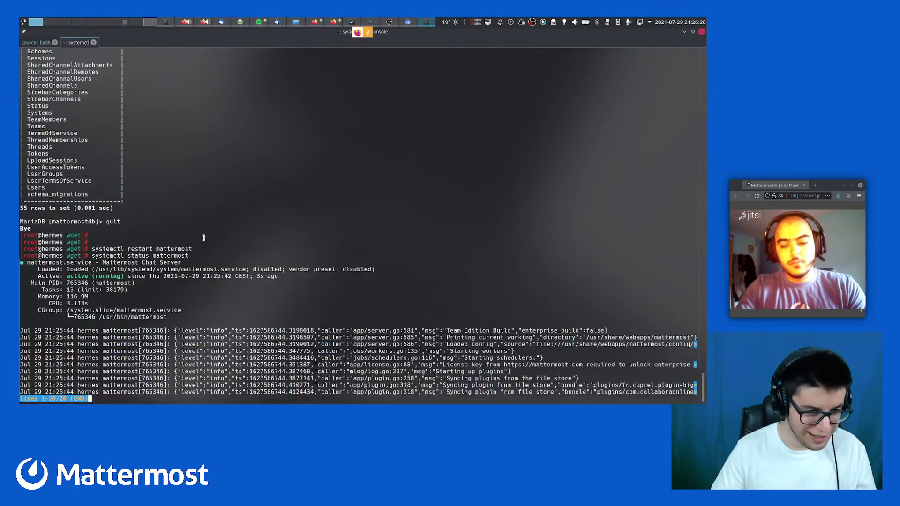
{"action": "key", "text": "ctrl+c"}
{"action": "key", "text": "Up"}
{"action": "key", "text": "Up"}
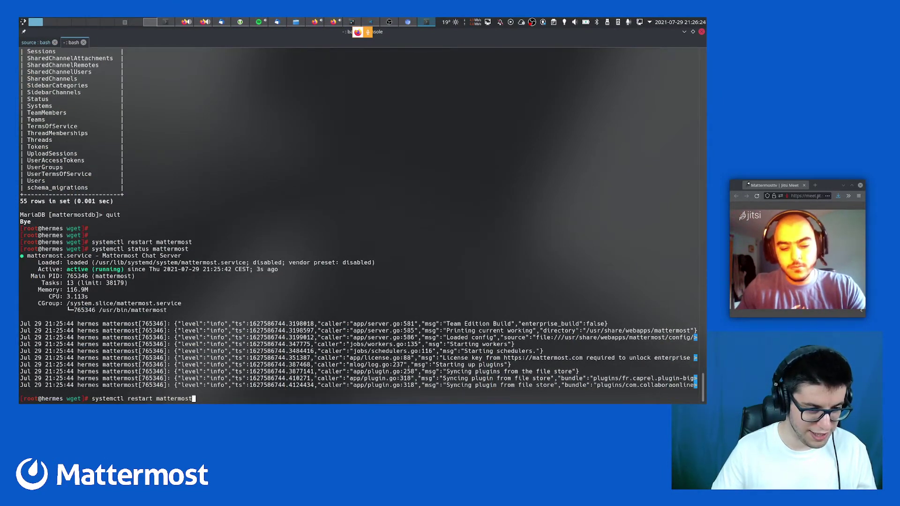
{"action": "key", "text": "ctrl+Left"}
{"action": "key", "text": "ctrl+Left"}
{"action": "type", "text": "stop"}
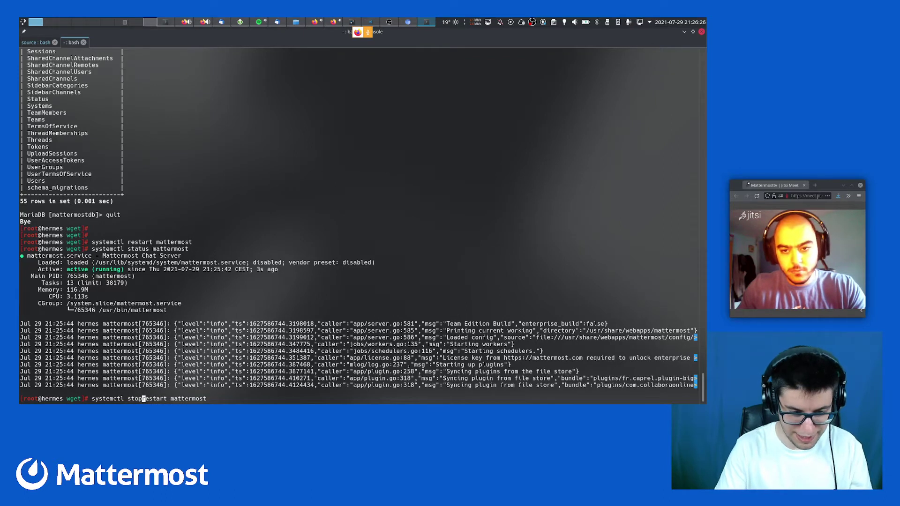
{"action": "key", "text": "Delete"}
{"action": "key", "text": "Delete"}
{"action": "key", "text": "Delete"}
{"action": "key", "text": "Delete"}
{"action": "key", "text": "Delete"}
{"action": "key", "text": "Delete"}
{"action": "key", "text": "Delete"}
{"action": "key", "text": "Return"}
Abort a root MariaDB login, then enter vim /etc/webapps/mattermost/config.json
{"action": "key", "text": "Up"}
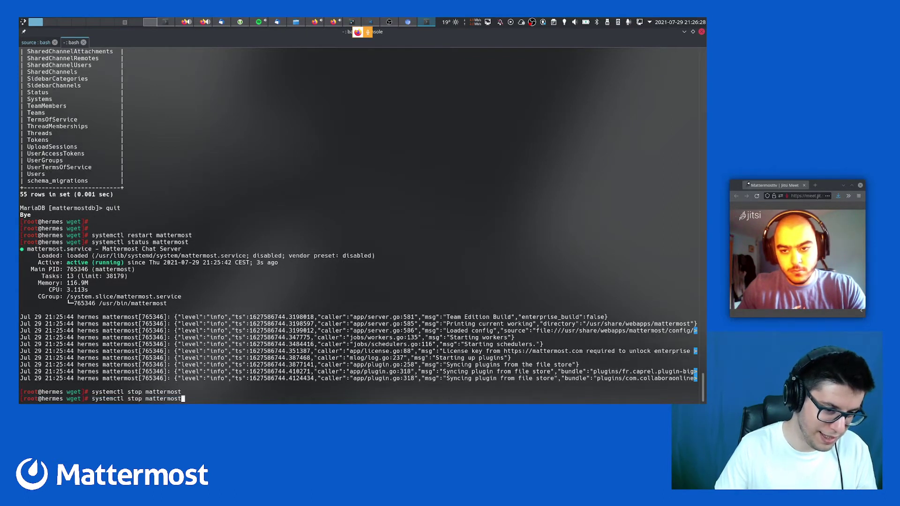
{"action": "key", "text": "Up"}
{"action": "key", "text": "Up"}
{"action": "key", "text": "Up"}
{"action": "key", "text": "Up"}
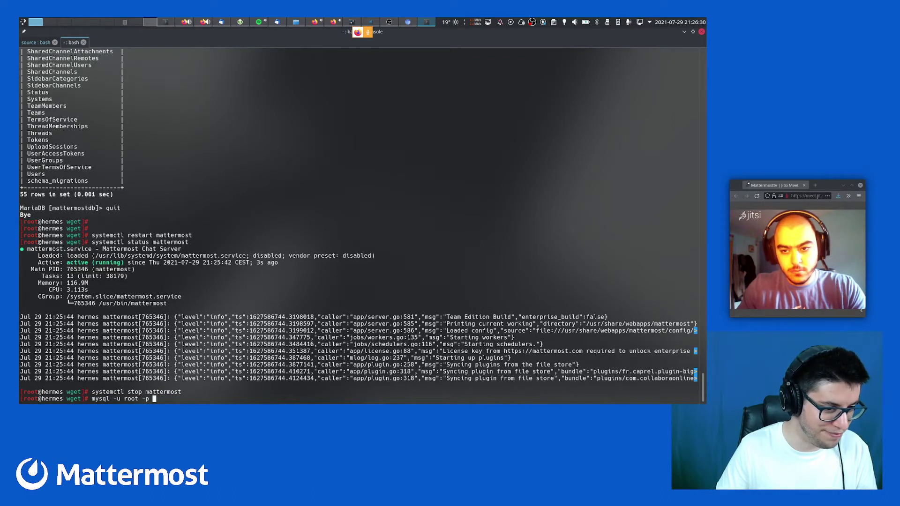
{"action": "key", "text": "Return"}
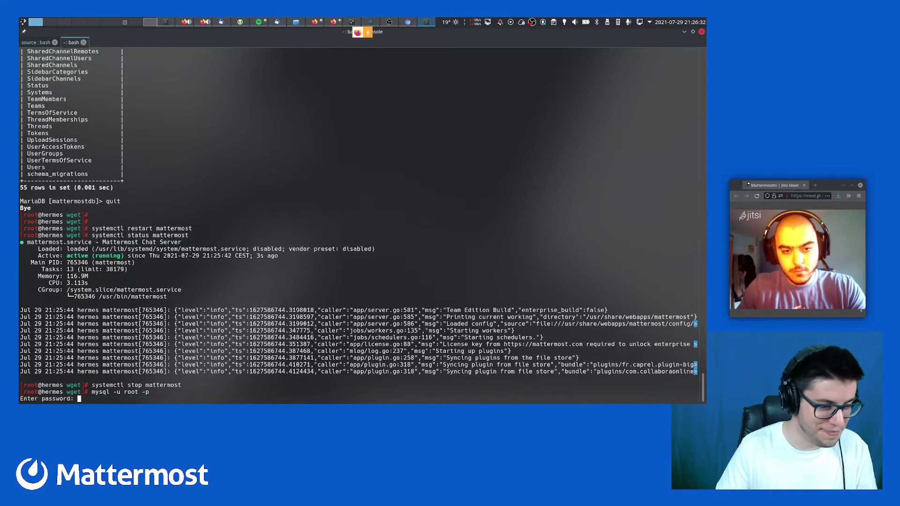
{"action": "key", "text": "Return"}
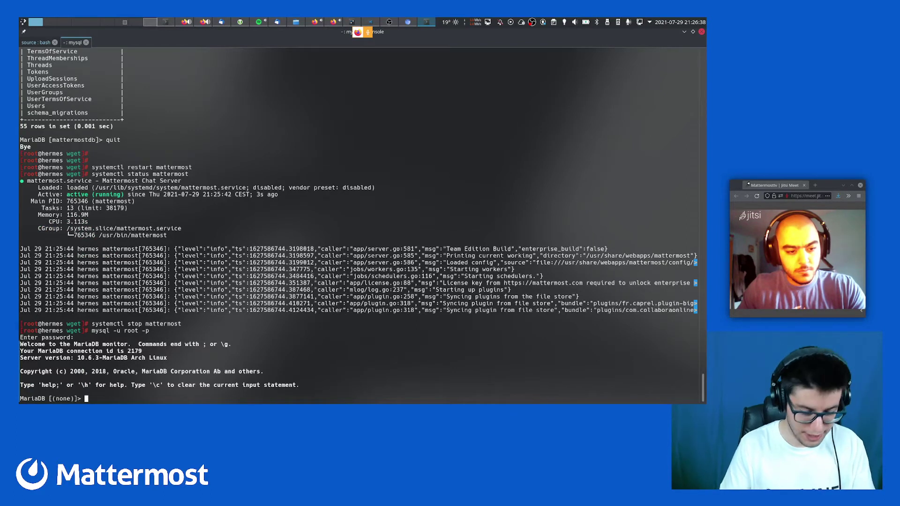
{"action": "key", "text": "ctrl+c"}
{"action": "type", "text": "vim "}
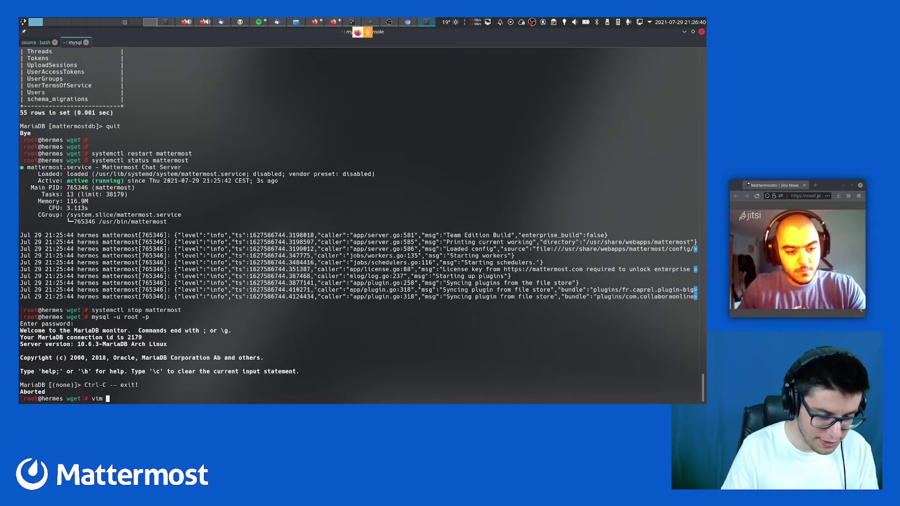
{"action": "type", "text": "/etc/webapps/"}
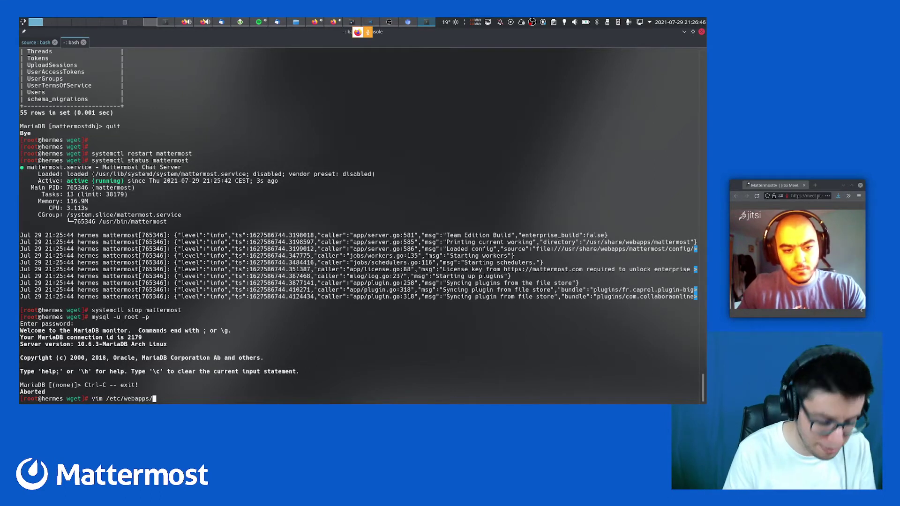
{"action": "type", "text": "mattermost/"}
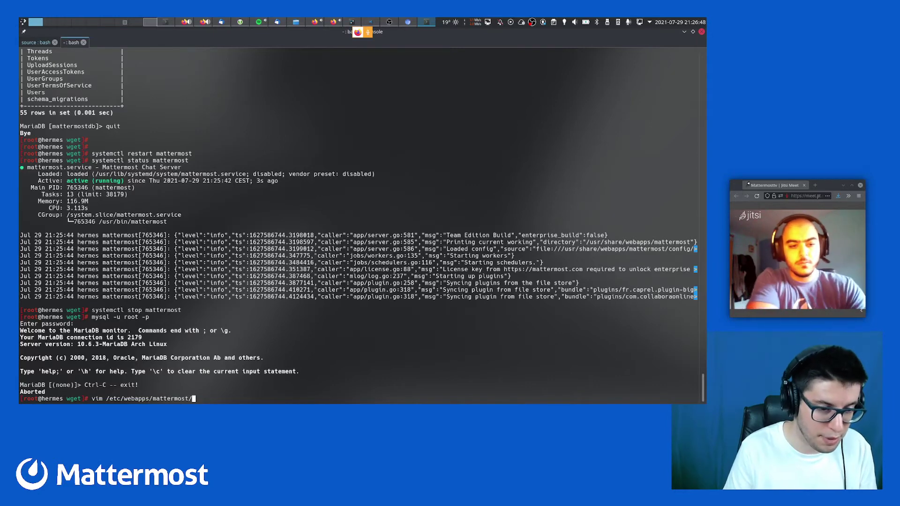
{"action": "type", "text": "co"}
{"action": "key", "text": "Tab"}
In vim, set RequireEmailVerification under EmailSettings to false and save with :wq
{"action": "key", "text": "Return"}
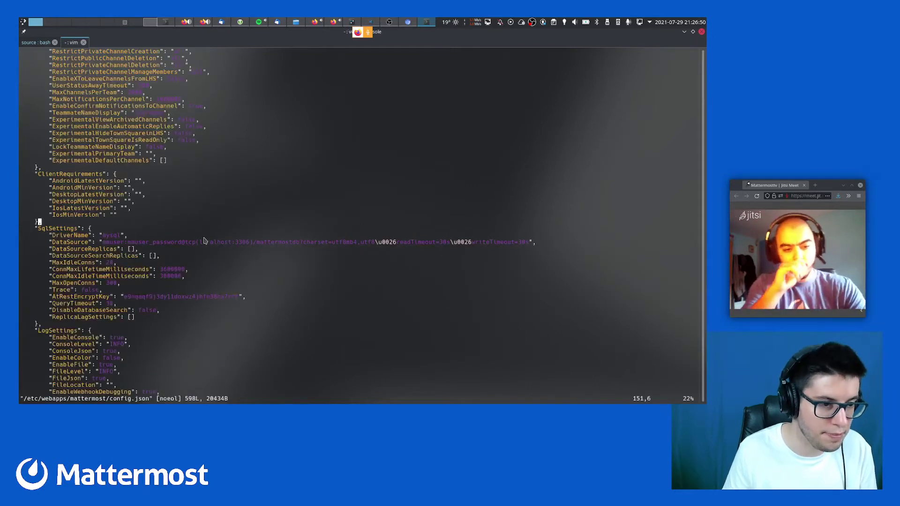
{"action": "scroll", "coordinate": [204, 241], "scroll_direction": "up", "scroll_amount": 6}
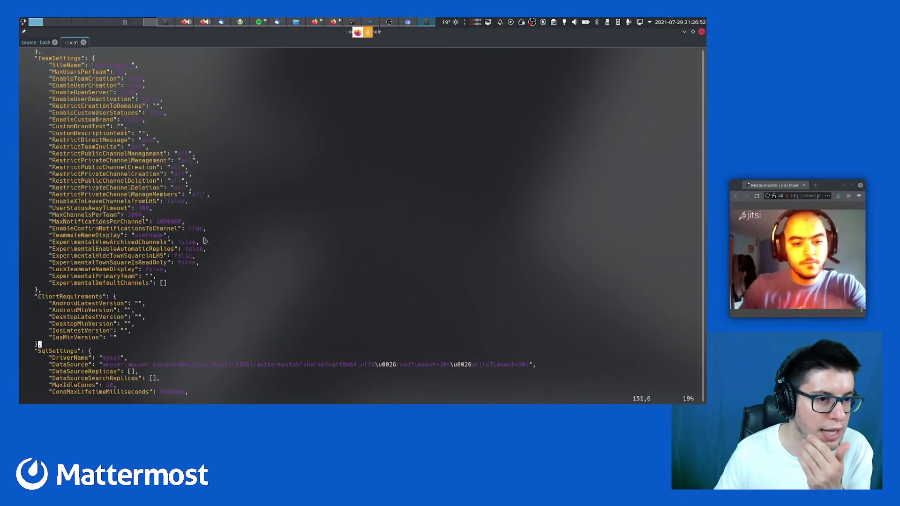
{"action": "type", "text": "/Email"}
{"action": "key", "text": "Return"}
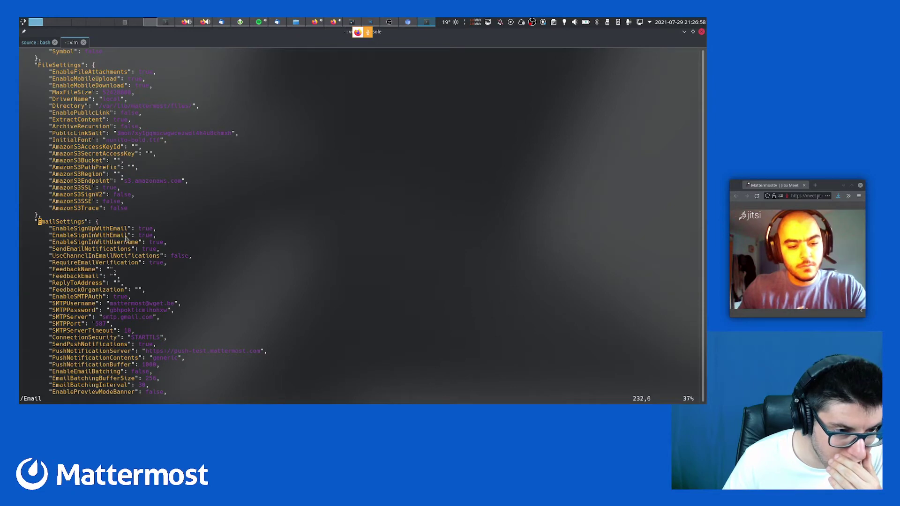
{"action": "left_click", "coordinate": [146, 250]}
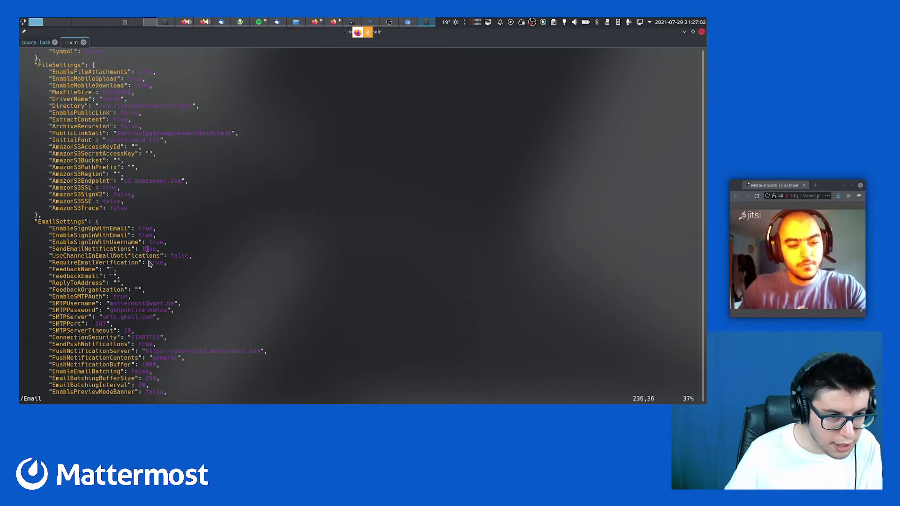
{"action": "left_click", "coordinate": [148, 263]}
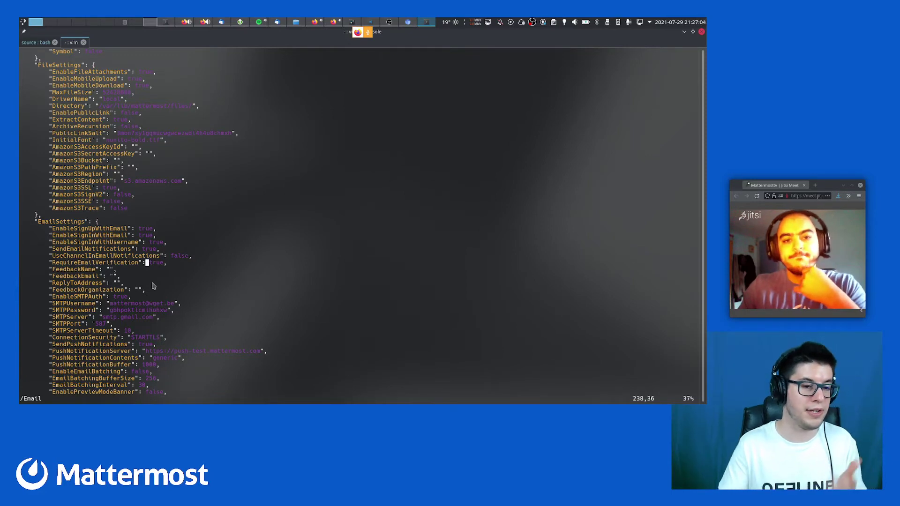
{"action": "type", "text": "wcwfalse"}
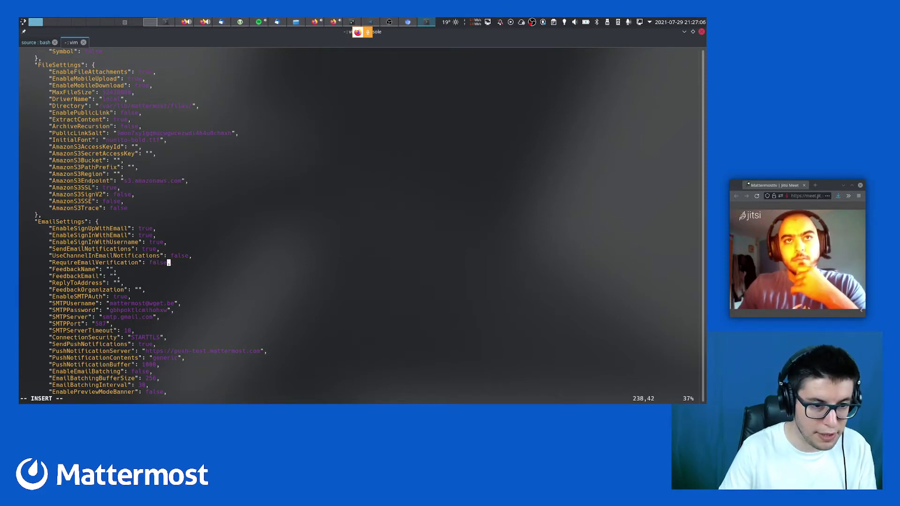
{"action": "key", "text": "Escape"}
{"action": "type", "text": ":wq"}
{"action": "key", "text": "Return"}
{"action": "key", "text": "Up"}
{"action": "key", "text": "Up"}
{"action": "key", "text": "Up"}
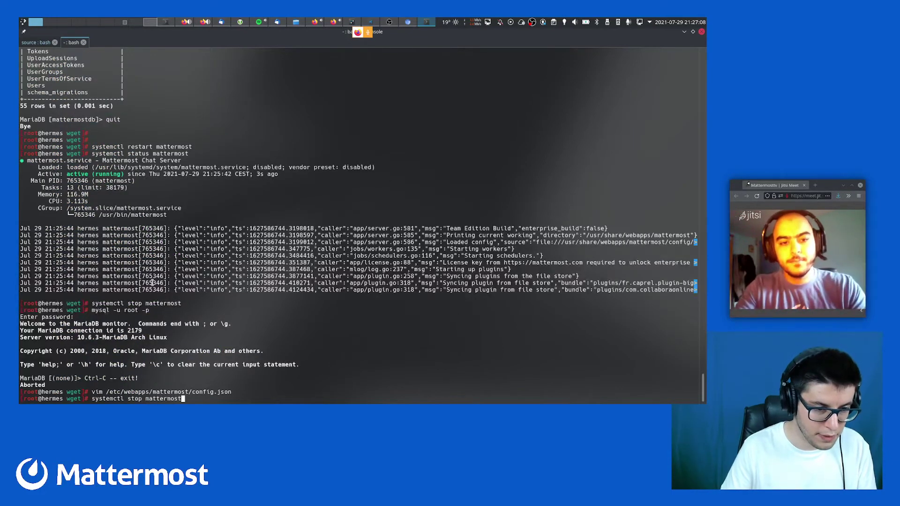
Start the Mattermost service and reload localhost:8065 in Firefox
{"action": "key", "text": "Up"}
{"action": "key", "text": "ctrl+Left"}
{"action": "key", "text": "ctrl+Left"}
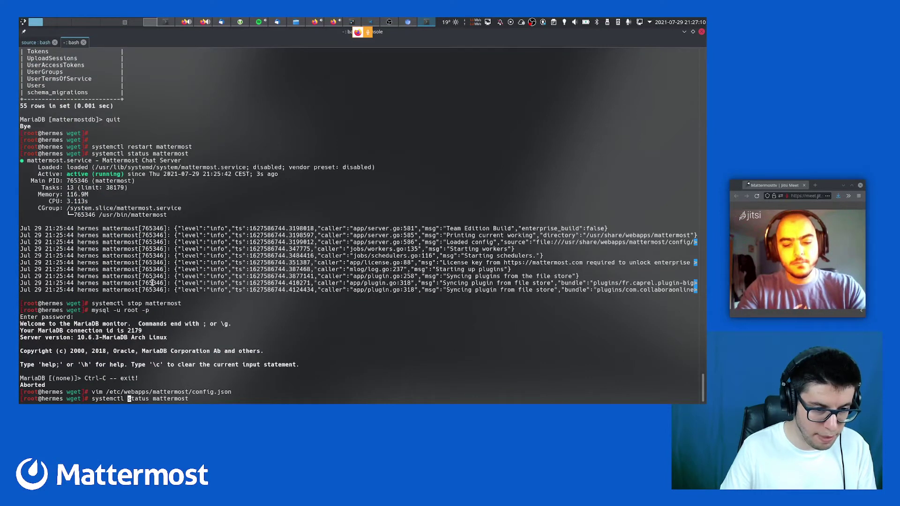
{"action": "key", "text": "alt+d"}
{"action": "type", "text": "start"}
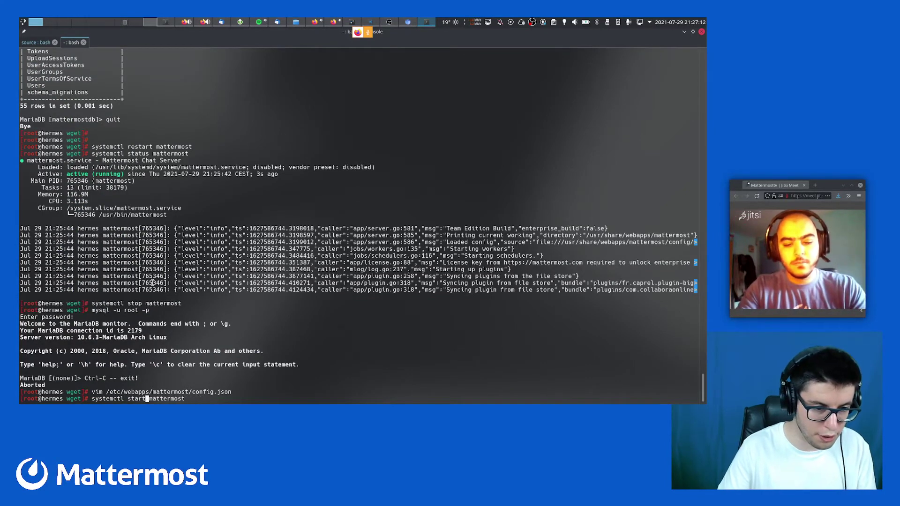
{"action": "key", "text": "Return"}
{"action": "key", "text": "alt+Tab"}
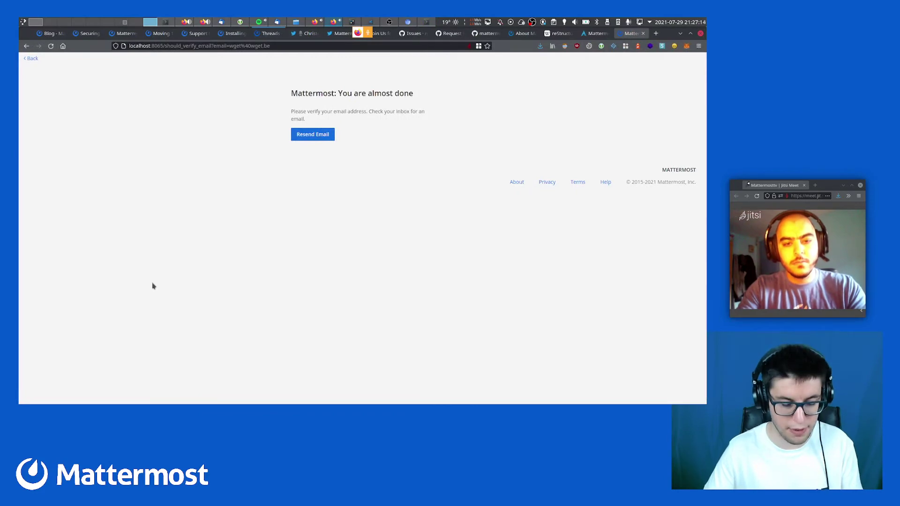
{"action": "key", "text": "F5"}
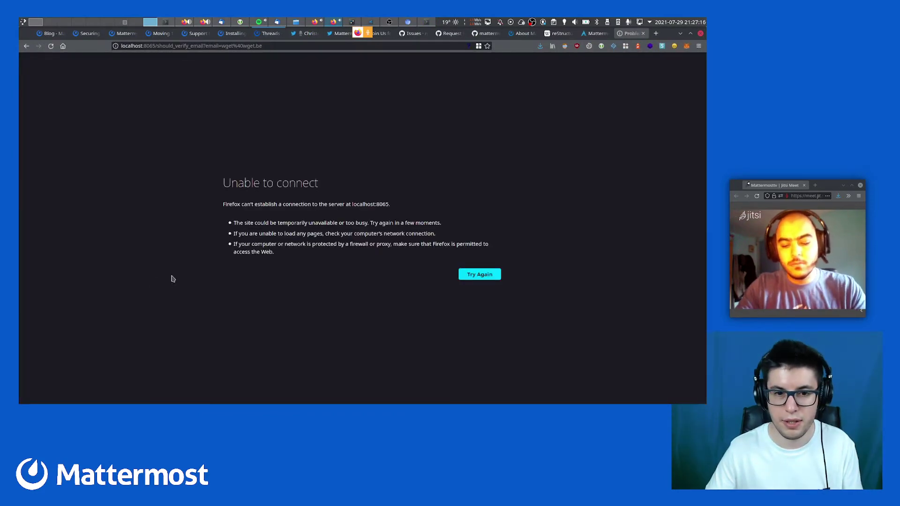
{"action": "key", "text": "alt+Tab"}
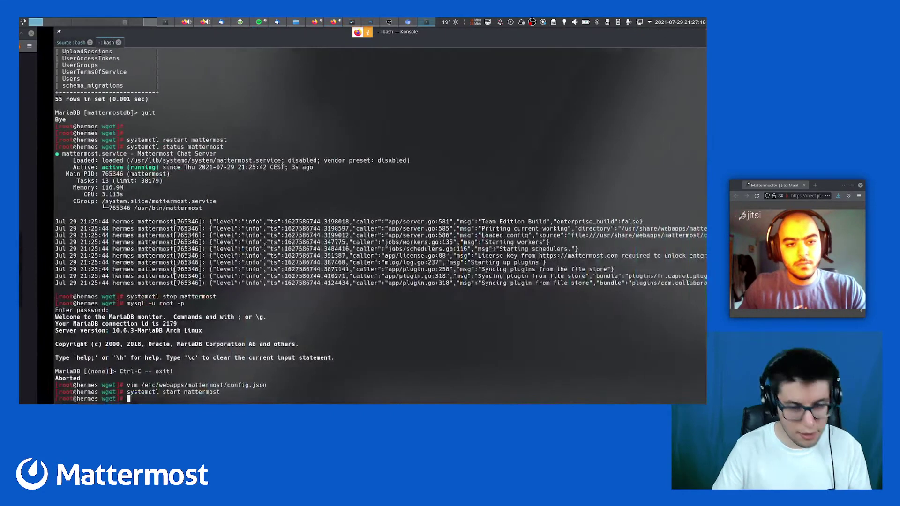
Stop Mattermost again and launch the root MariaDB login via history search
{"action": "key", "text": "Up"}
{"action": "key", "text": "Up"}
{"action": "key", "text": "Up"}
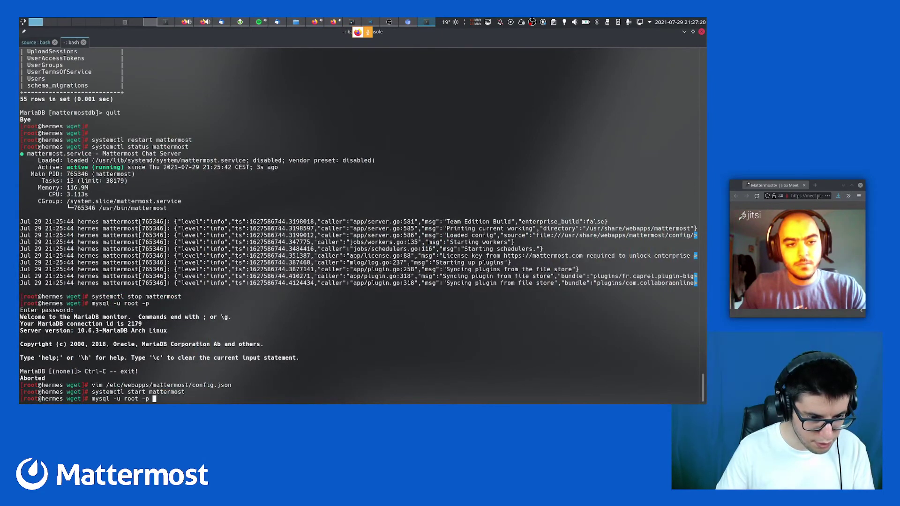
{"action": "key", "text": "Up"}
{"action": "key", "text": "Return"}
{"action": "key", "text": "Return"}
{"action": "key", "text": "Return"}
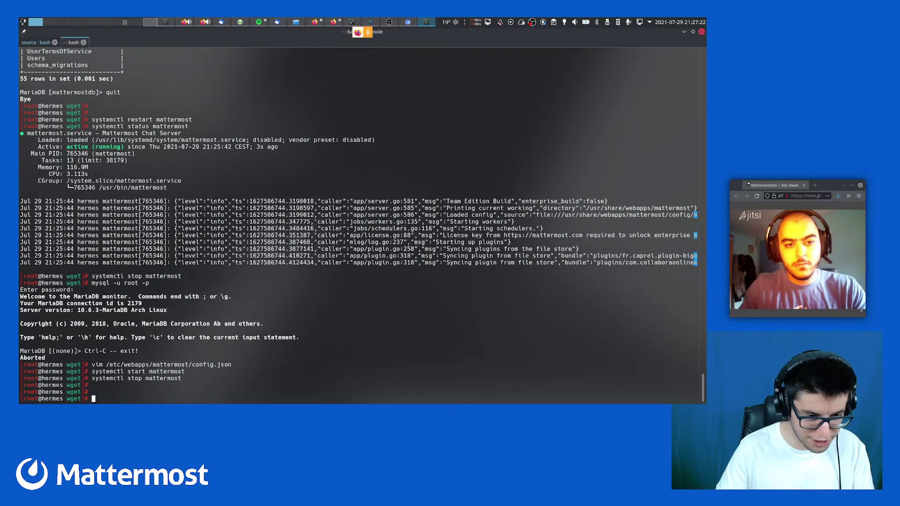
{"action": "key", "text": "Up"}
{"action": "key", "text": "Up"}
{"action": "key", "text": "Up"}
{"action": "key", "text": "ctrl+c"}
{"action": "key", "text": "ctrl+c"}
{"action": "key", "text": "ctrl+r"}
{"action": "type", "text": "mysq"}
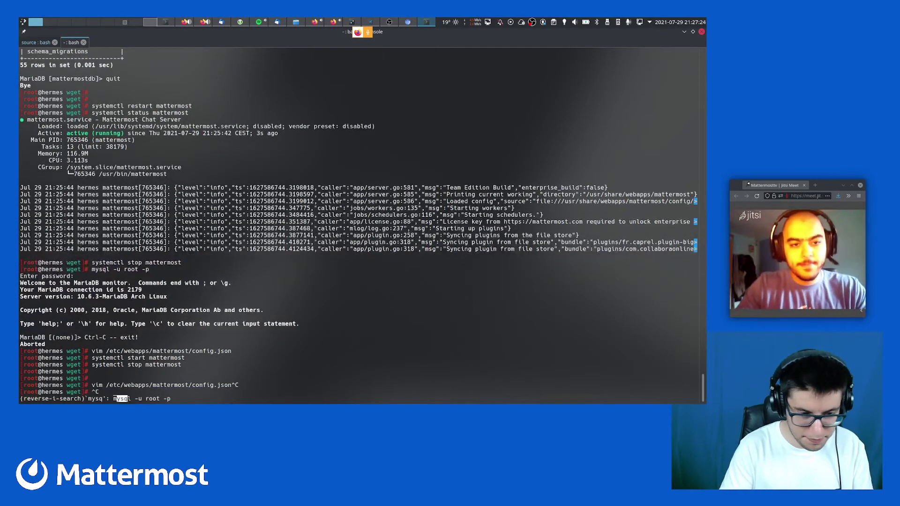
{"action": "key", "text": "Return"}
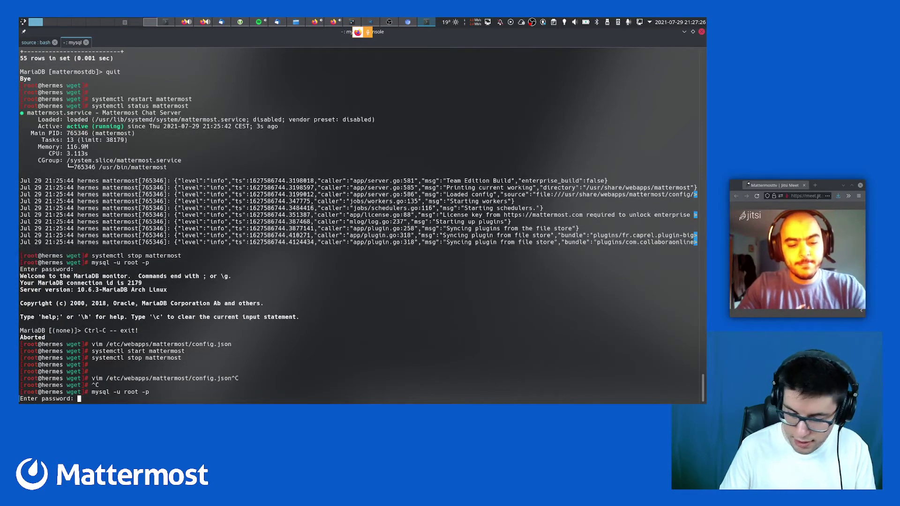
Log in as root and drop the mattermostdb database, removing its 55 tables
{"action": "key", "text": "Return"}
{"action": "type", "text": "use mattermostdb;"}
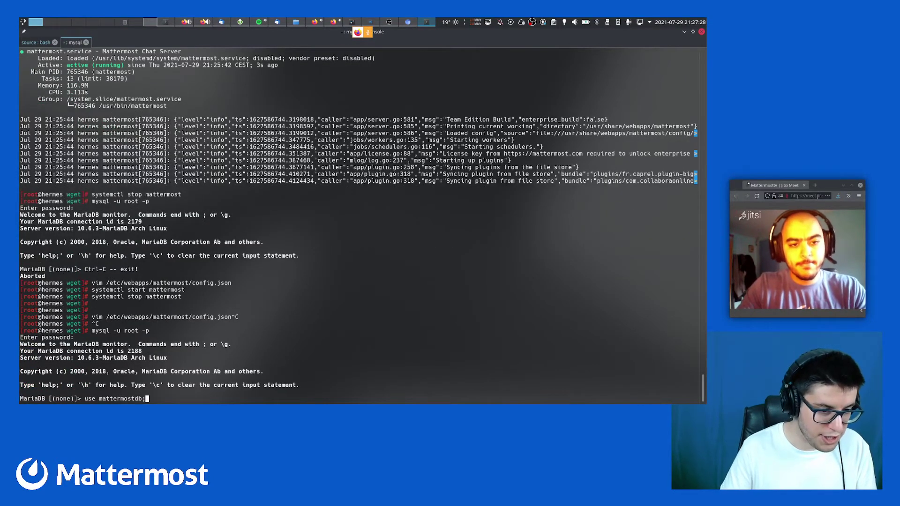
{"action": "key", "text": "Up"}
{"action": "key", "text": "Up"}
{"action": "key", "text": "Up"}
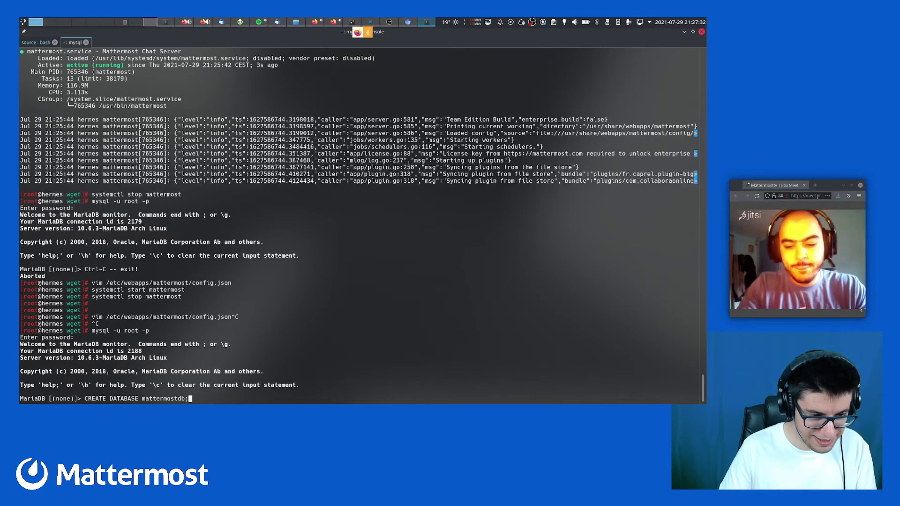
{"action": "key", "text": "Up"}
{"action": "key", "text": "Return"}
Recreate an empty mattermostdb with CREATE DATABASE mattermostdb recalled from history
{"action": "key", "text": "Up"}
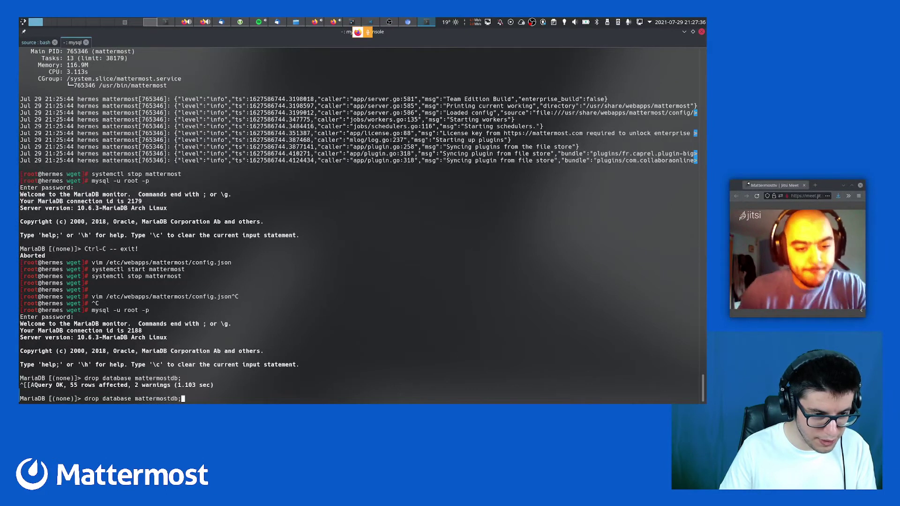
{"action": "key", "text": "Up"}
{"action": "key", "text": "Up"}
{"action": "key", "text": "Up"}
{"action": "key", "text": "Up"}
{"action": "key", "text": "Up"}
{"action": "key", "text": "Up"}
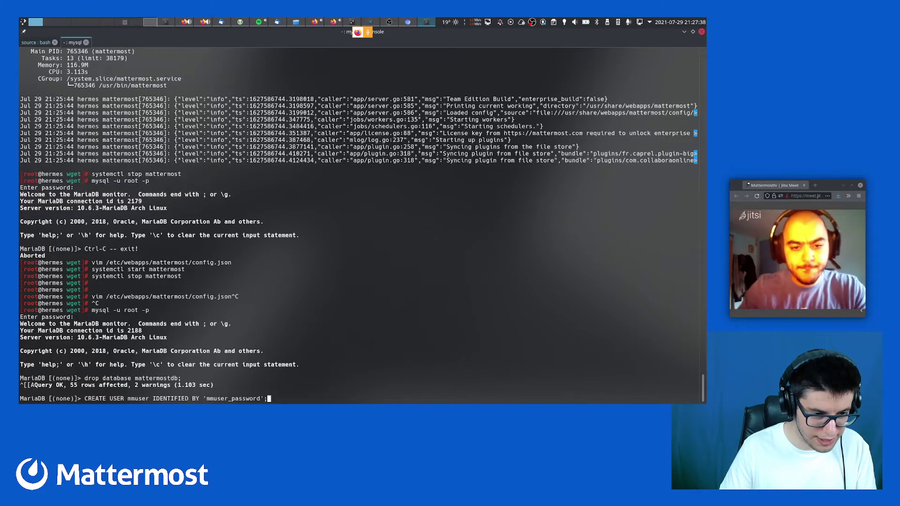
{"action": "key", "text": "Up"}
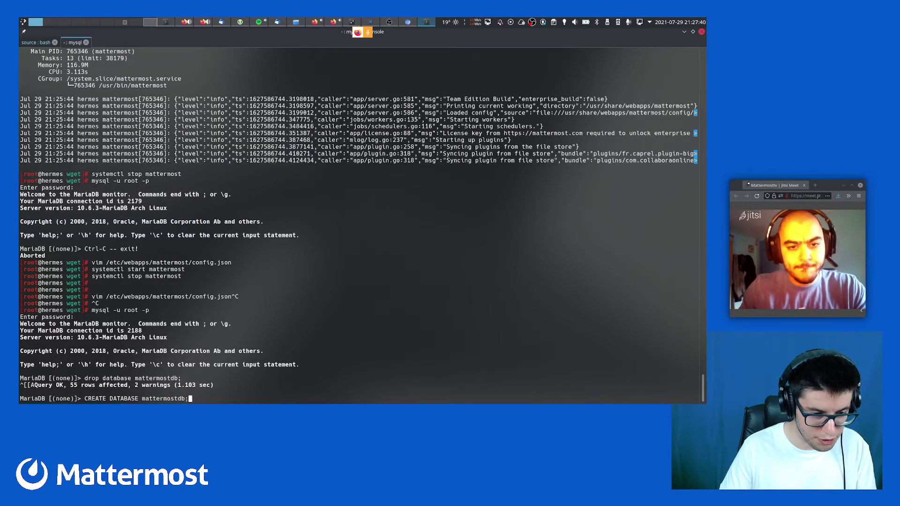
{"action": "key", "text": "Return"}
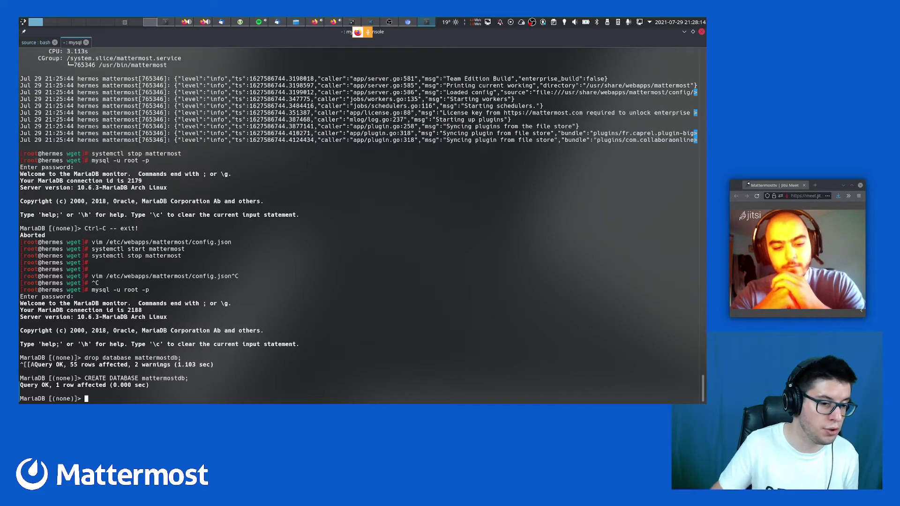
{"action": "left_click_drag", "start_coordinate": [85, 378], "coordinate": [133, 379]}
{"action": "left_click", "coordinate": [192, 380]}
{"action": "left_click", "coordinate": [133, 379]}
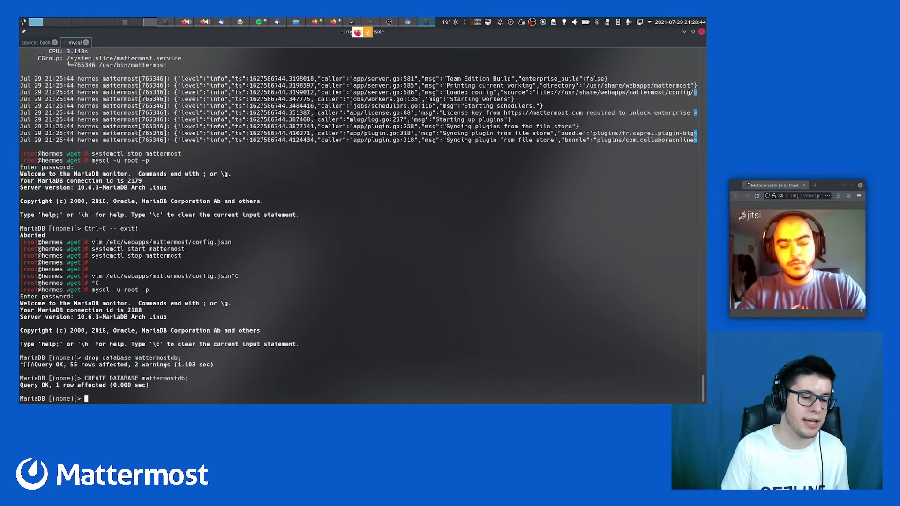
Quit the root session and run the mmuser MariaDB login recalled from history
{"action": "type", "text": "quit"}
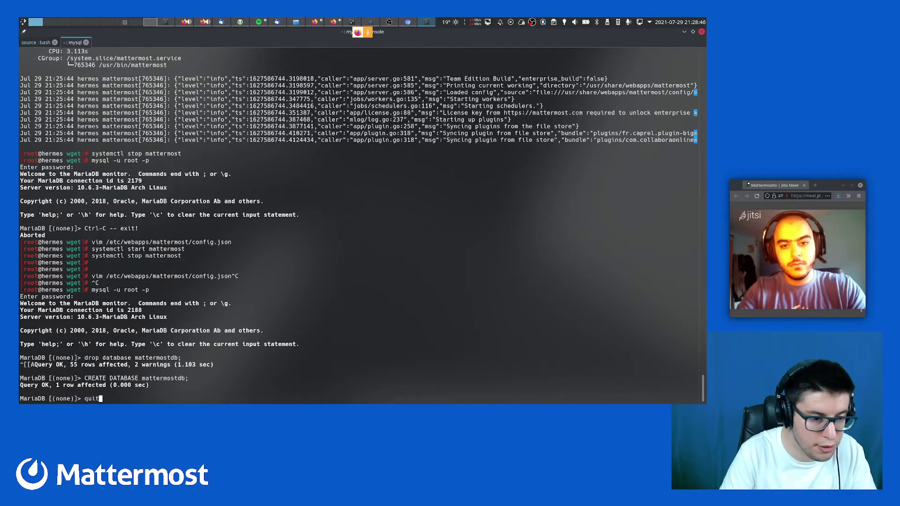
{"action": "key", "text": "Return"}
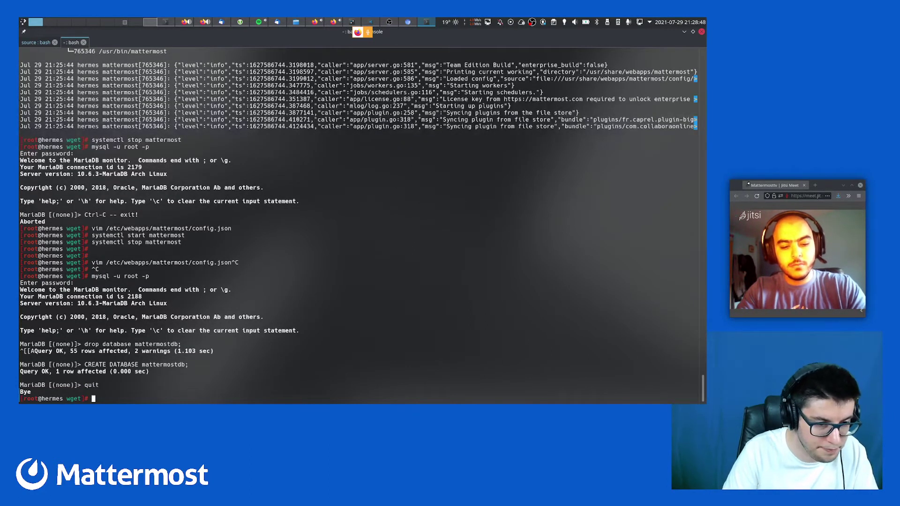
{"action": "key", "text": "Up"}
{"action": "key", "text": "Up"}
{"action": "key", "text": "Down"}
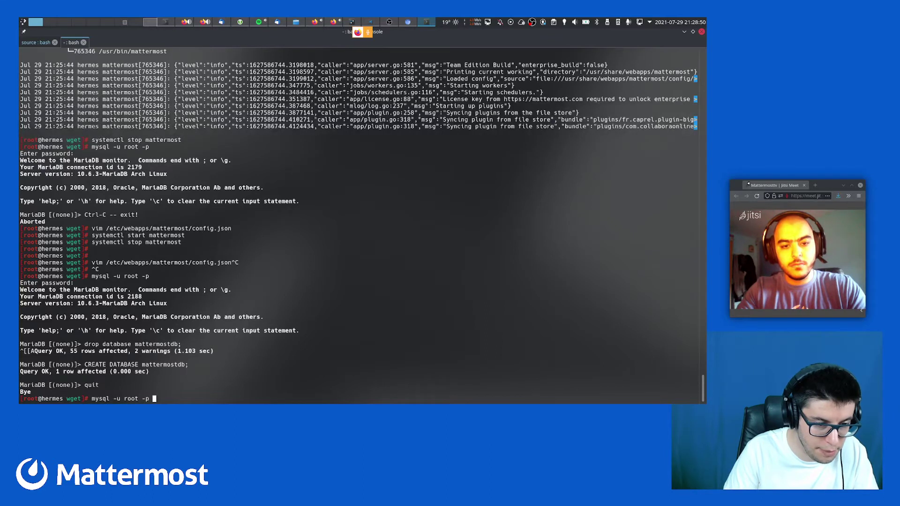
{"action": "key", "text": "Up"}
{"action": "key", "text": "Up"}
{"action": "key", "text": "Up"}
{"action": "key", "text": "Down"}
{"action": "key", "text": "Down"}
{"action": "key", "text": "Down"}
{"action": "key", "text": "Up"}
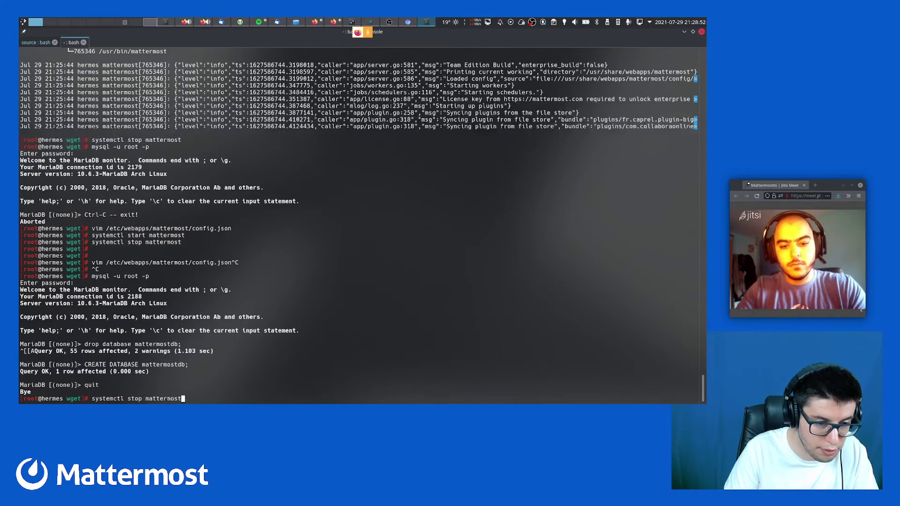
{"action": "key", "text": "Down"}
{"action": "key", "text": "Up"}
{"action": "key", "text": "Up"}
{"action": "key", "text": "Up"}
{"action": "key", "text": "Up"}
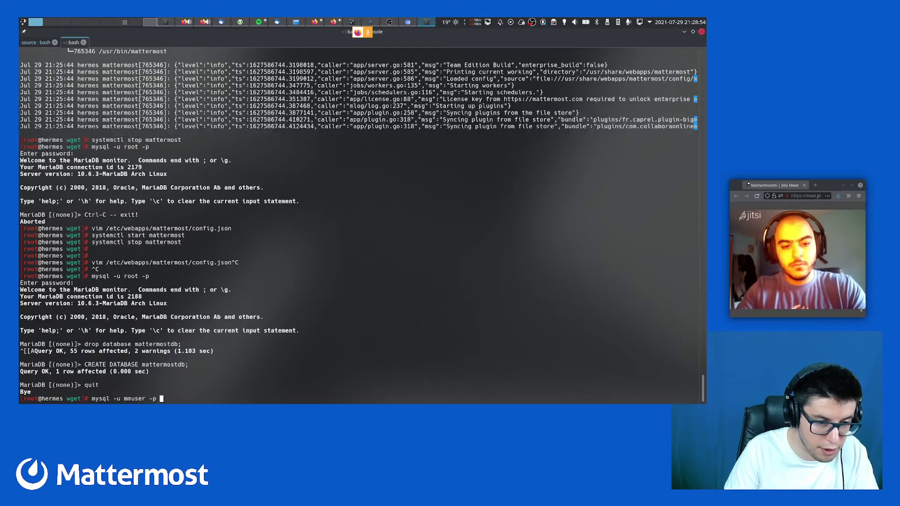
{"action": "key", "text": "Up"}
{"action": "key", "text": "Down"}
{"action": "key", "text": "Return"}
Enter the mmuser password from the docs, confirm mattermostdb is listed, and quit
{"action": "key", "text": "alt+Tab"}
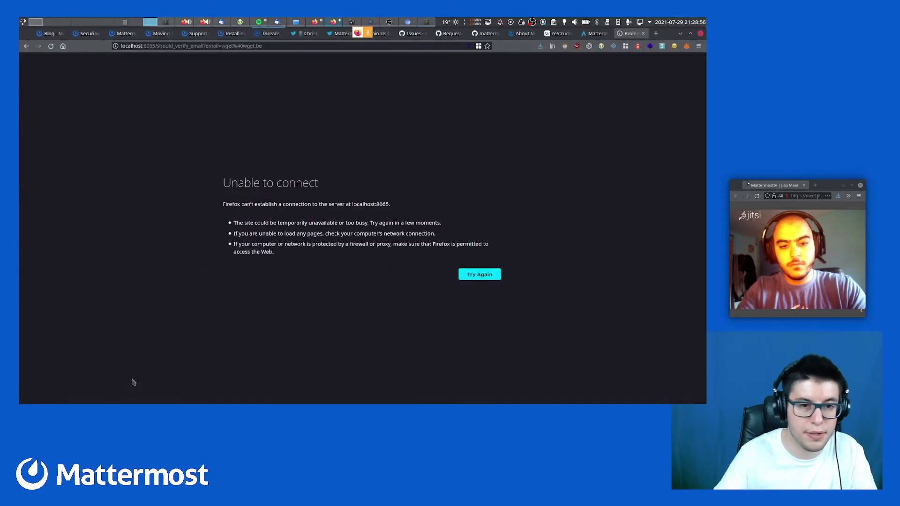
{"action": "key", "text": "ctrl+shift+Tab"}
{"action": "double_click", "coordinate": [229, 252]}
{"action": "key", "text": "alt+Tab"}
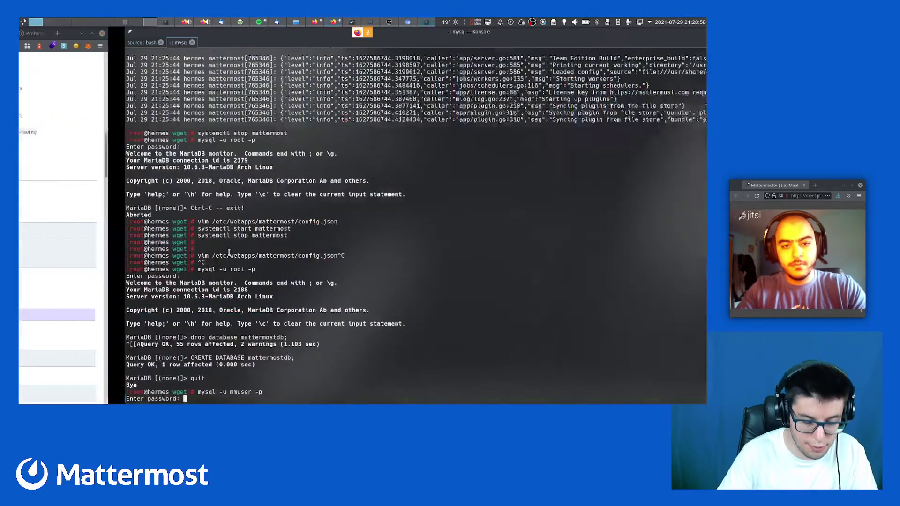
{"action": "key", "text": "Return"}
{"action": "type", "text": "show d"}
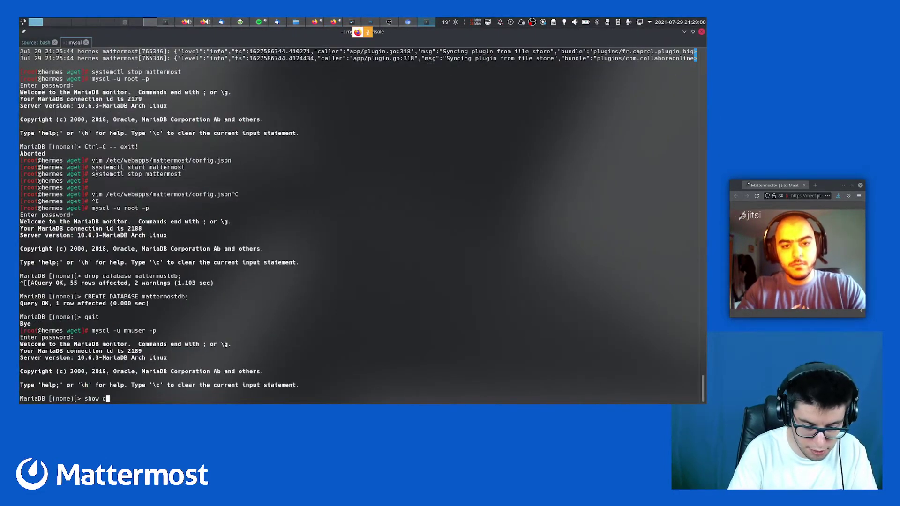
{"action": "type", "text": "atabase"}
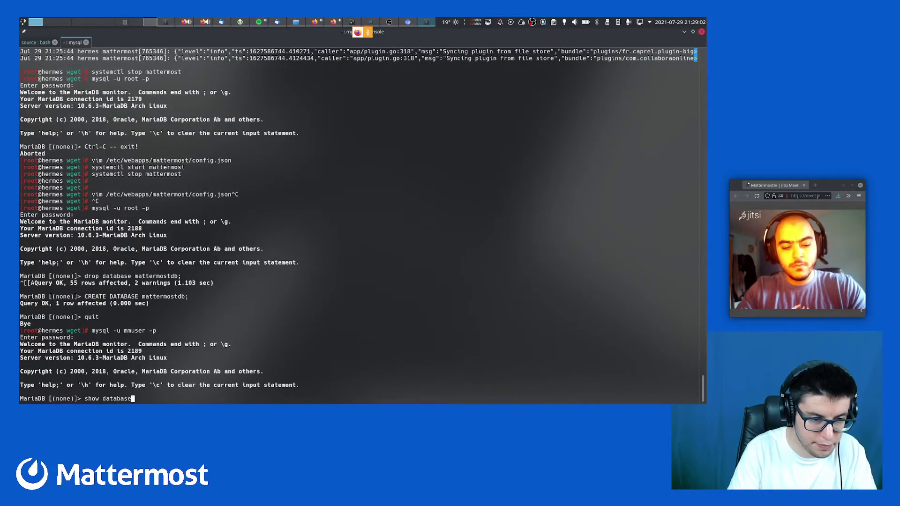
{"action": "type", "text": "s;"}
{"action": "key", "text": "Return"}
{"action": "type", "text": "quit"}
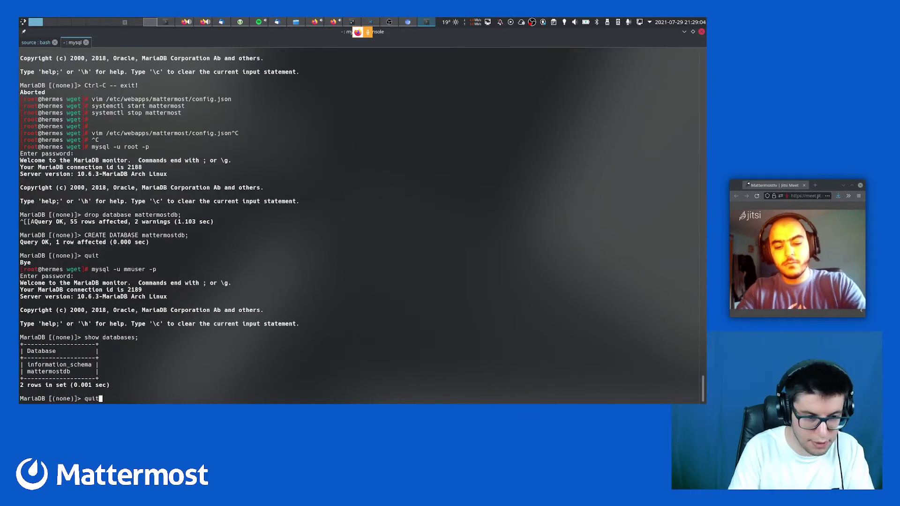
{"action": "key", "text": "Return"}
Abort the failed history search and type systemctl start mattermost
{"action": "key", "text": "ctrl+r"}
{"action": "type", "text": "satrt"}
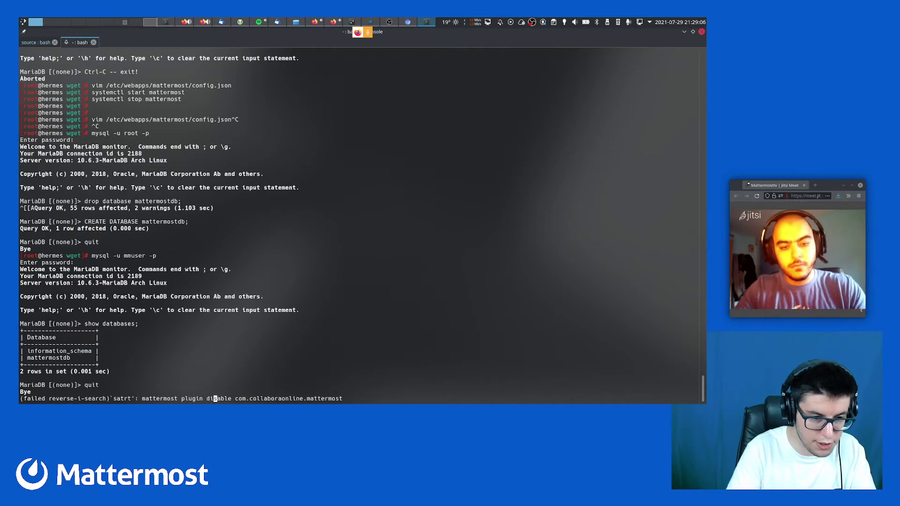
{"action": "key", "text": "ctrl+c"}
{"action": "type", "text": "syste"}
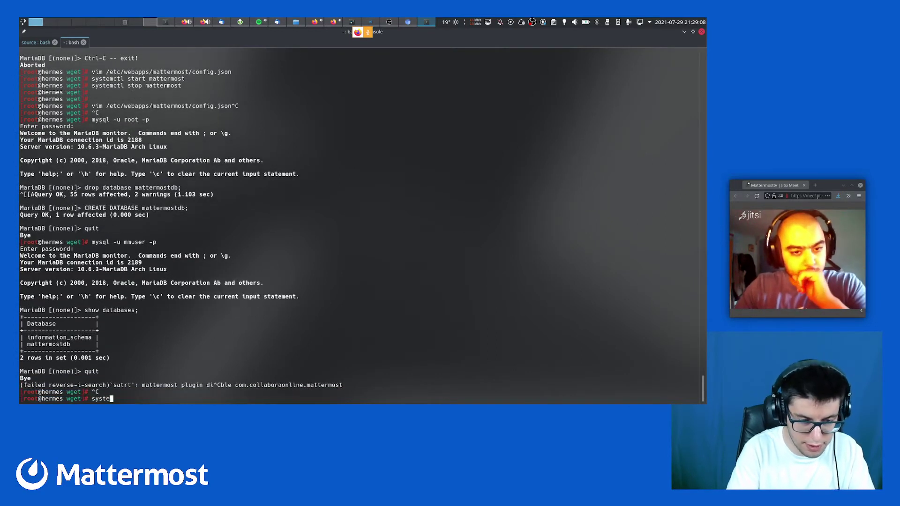
{"action": "type", "text": "mctl start mattermost"}
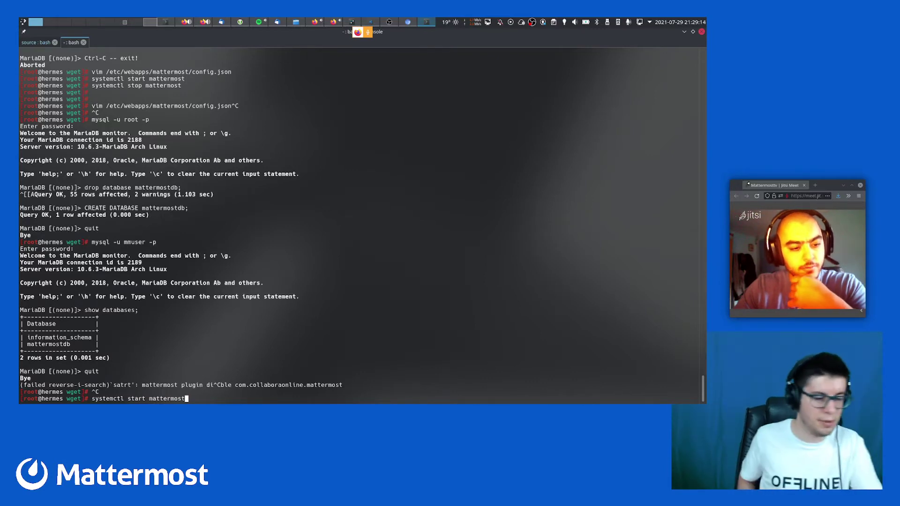
Start the Mattermost service and display its systemctl status
{"action": "key", "text": "ctrl+plus"}
{"action": "key", "text": "ctrl+plus"}
{"action": "key", "text": "ctrl+plus"}
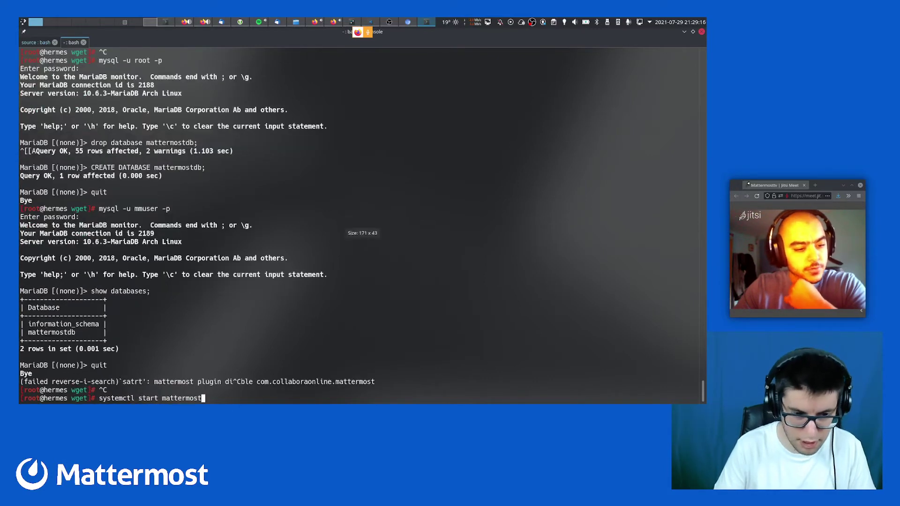
{"action": "key", "text": "Return"}
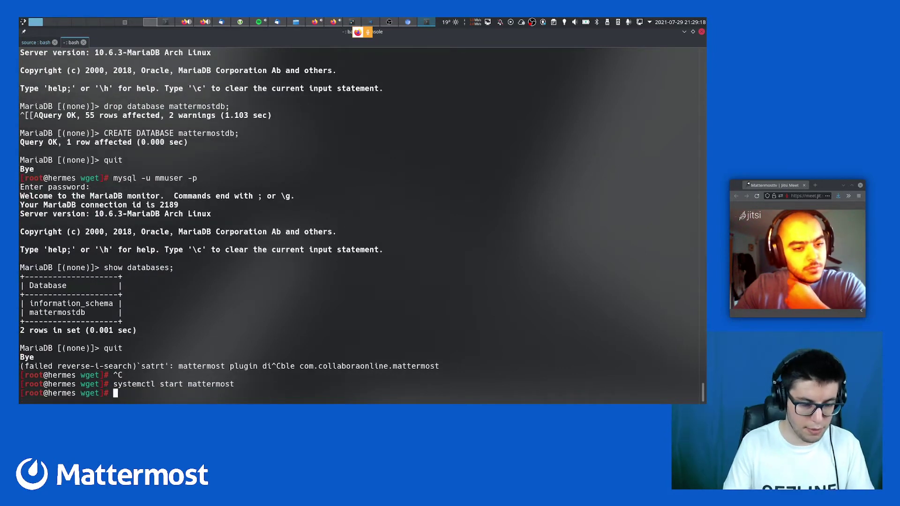
{"action": "key", "text": "ctrl+r"}
{"action": "type", "text": "satat"}
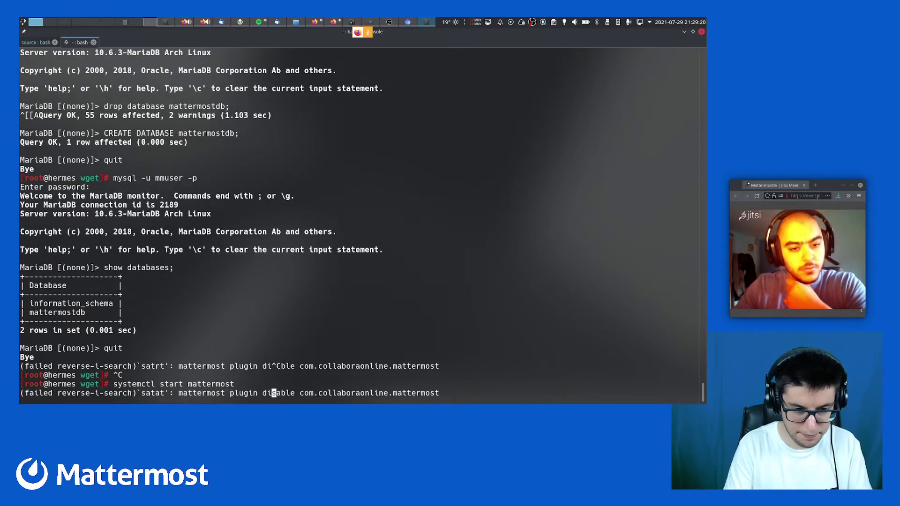
{"action": "key", "text": "BackSpace"}
{"action": "key", "text": "BackSpace"}
{"action": "key", "text": "BackSpace"}
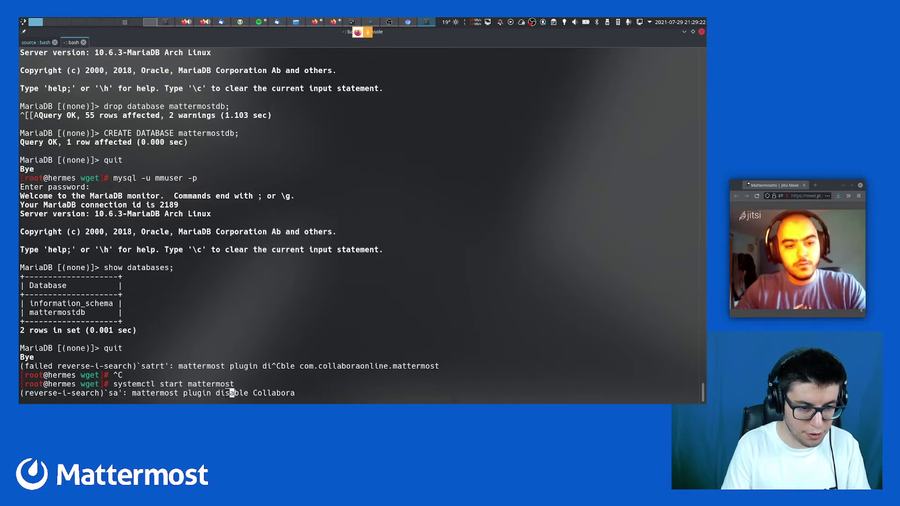
{"action": "key", "text": "ctrl+c"}
{"action": "key", "text": "ctrl+r"}
{"action": "type", "text": "status"}
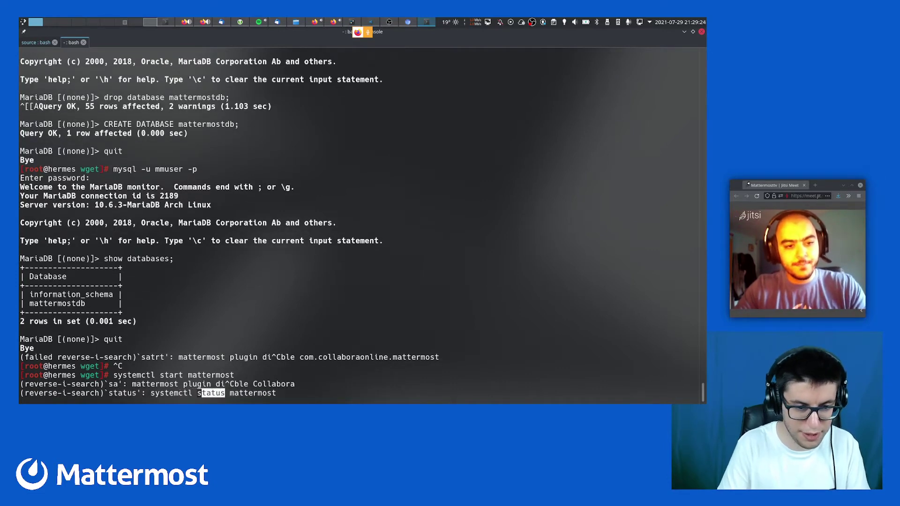
{"action": "key", "text": "Return"}
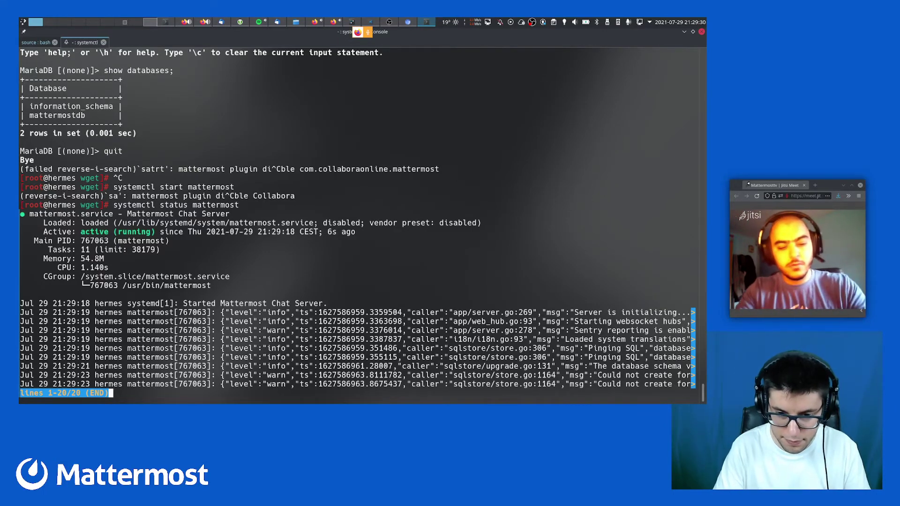
Re-run the status check to confirm Mattermost is active and listening on [::]:8065
{"action": "key", "text": "q"}
{"action": "key", "text": "Up"}
{"action": "key", "text": "Return"}
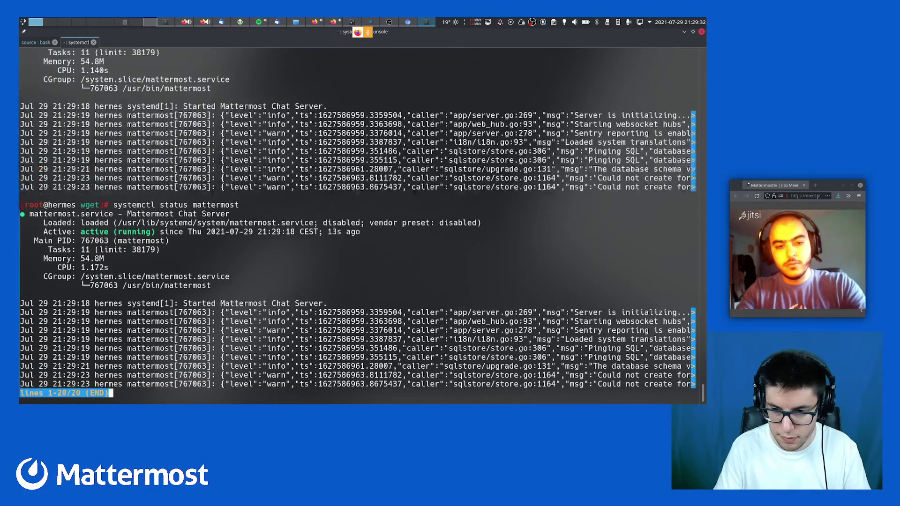
{"action": "key", "text": "ctrl+minus"}
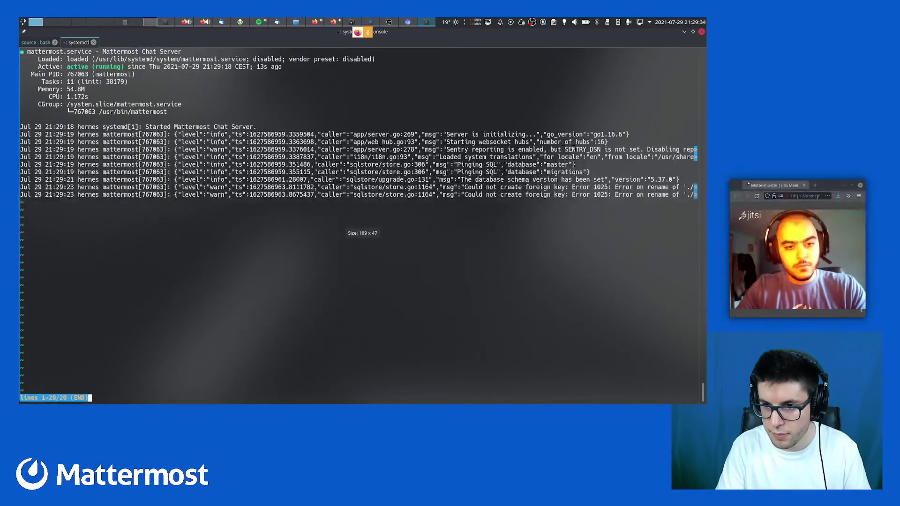
{"action": "key", "text": "ctrl+minus"}
{"action": "key", "text": "ctrl+minus"}
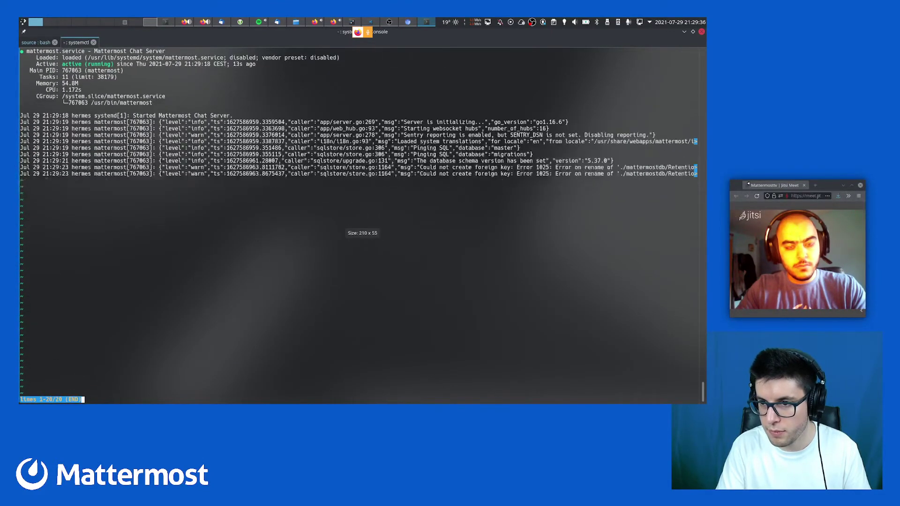
{"action": "key", "text": "ctrl+minus"}
{"action": "key", "text": "ctrl+minus"}
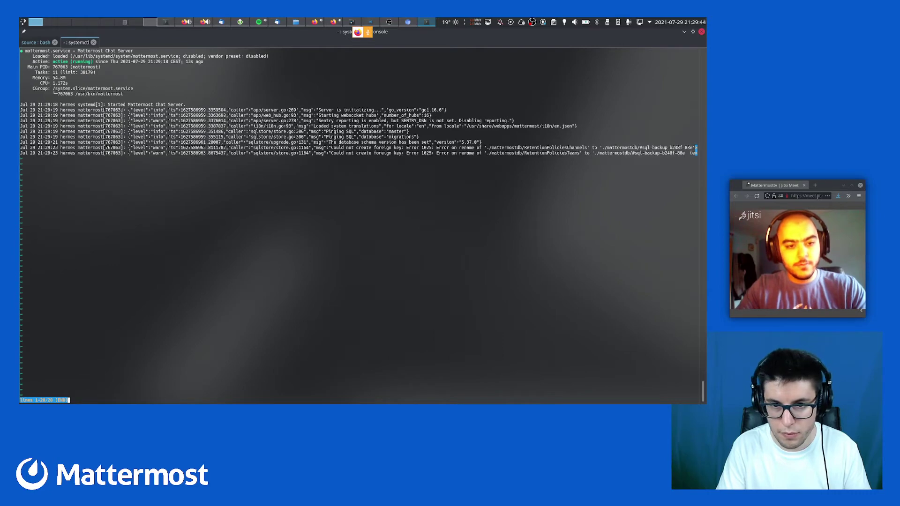
{"action": "key", "text": "q"}
{"action": "key", "text": "Up"}
{"action": "key", "text": "Return"}
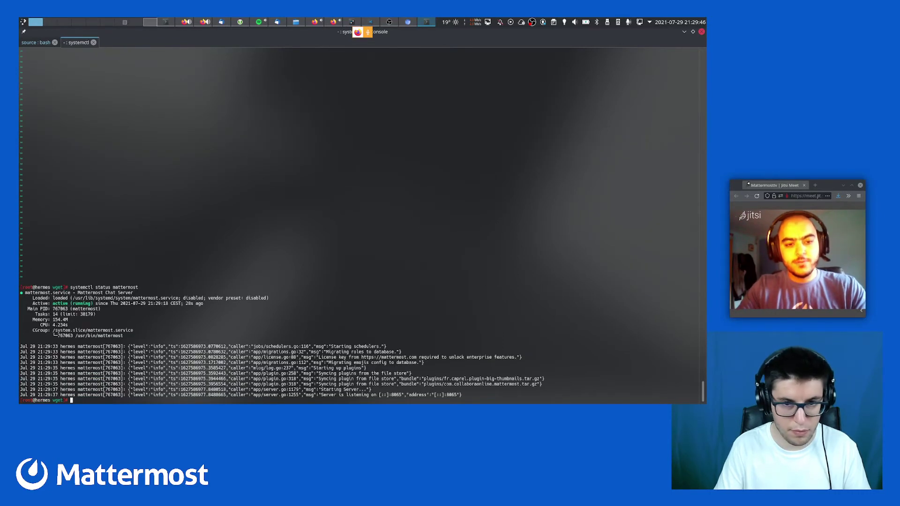
{"action": "key", "text": "q"}
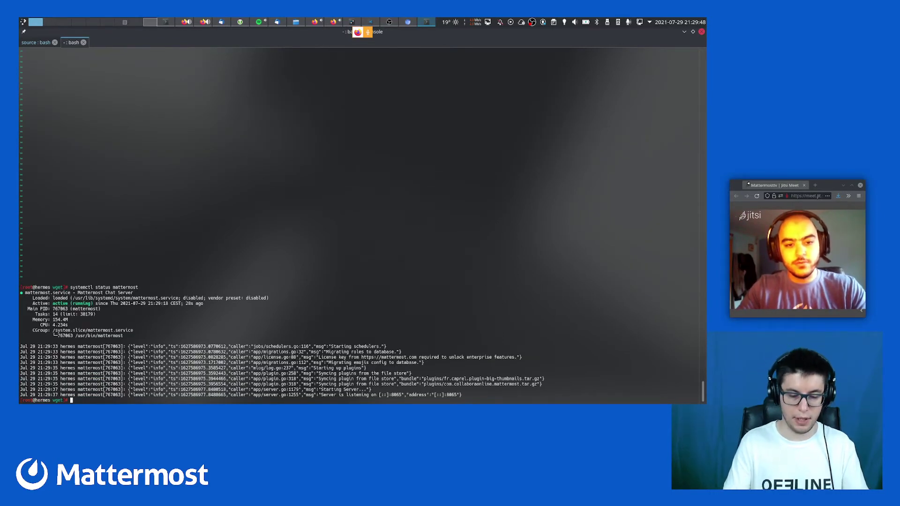
{"action": "key", "text": "ctrl+plus"}
{"action": "key", "text": "ctrl+plus"}
{"action": "key", "text": "ctrl+plus"}
{"action": "key", "text": "ctrl+plus"}
{"action": "key", "text": "ctrl+plus"}
{"action": "key", "text": "ctrl+plus"}
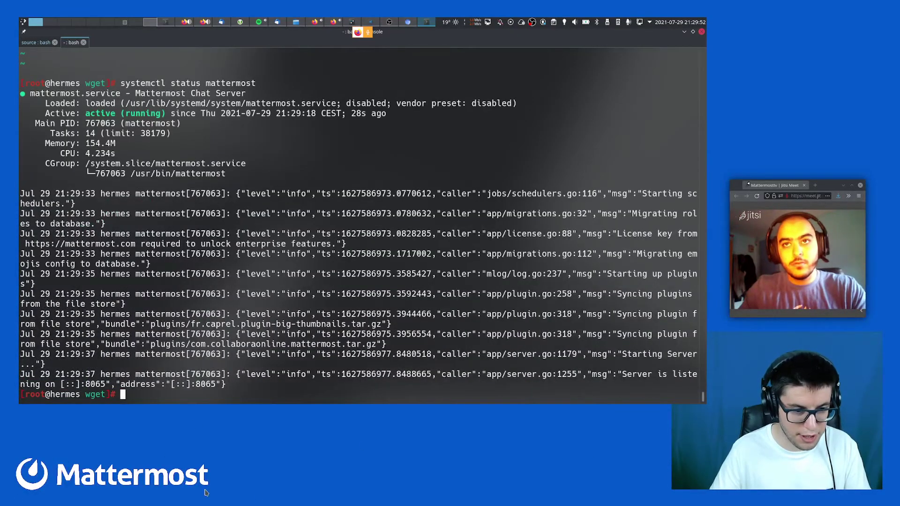
Reload localhost:8065 at the server root in Firefox, then return to Konsole
{"action": "key", "text": "ctrl+super+Left"}
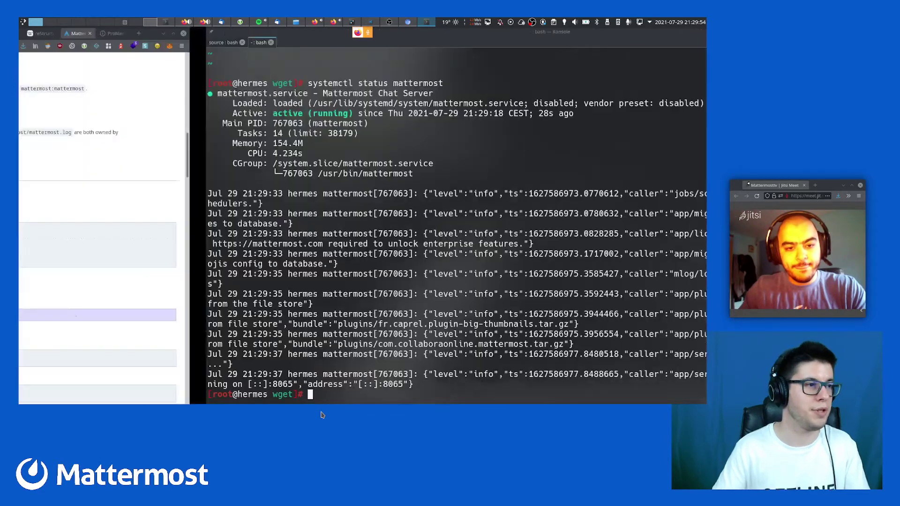
{"action": "key", "text": "ctrl+Tab"}
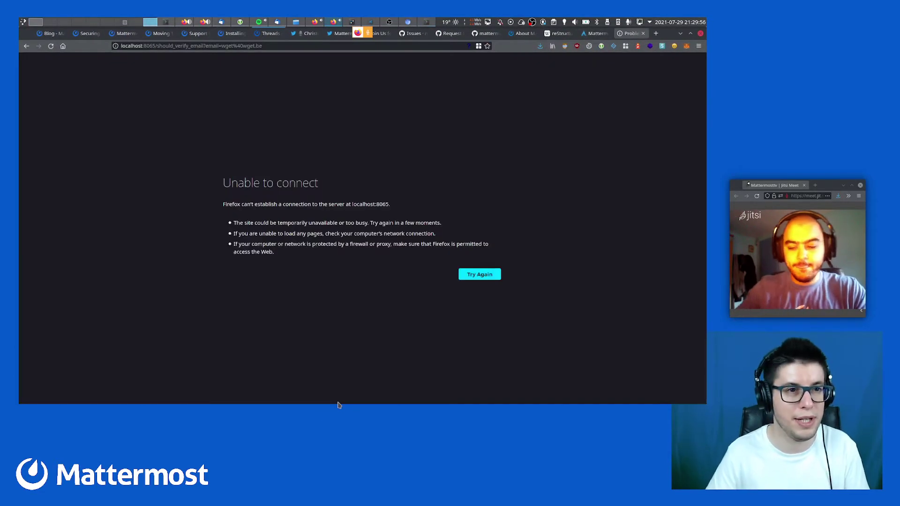
{"action": "key", "text": "ctrl+l"}
{"action": "key", "text": "End"}
{"action": "key", "text": "ctrl+shift+Left"}
{"action": "key", "text": "ctrl+shift+Left"}
{"action": "key", "text": "ctrl+shift+Left"}
{"action": "key", "text": "ctrl+shift+Left"}
{"action": "key", "text": "ctrl+shift+Left"}
{"action": "key", "text": "ctrl+shift+Left"}
{"action": "key", "text": "ctrl+shift+Right"}
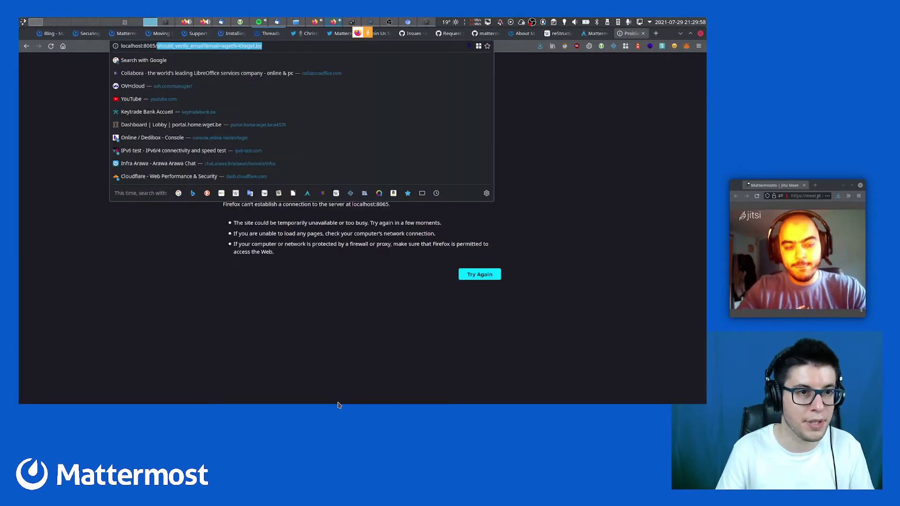
{"action": "key", "text": "BackSpace"}
{"action": "key", "text": "Return"}
{"action": "key", "text": "ctrl+super+Right"}
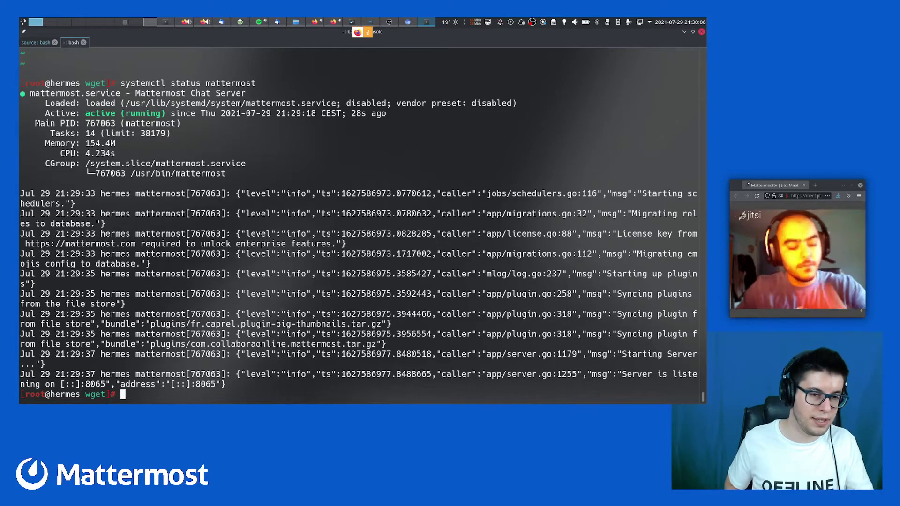
Sign up on Mattermost with an email address, username and password
{"action": "key", "text": "ctrl+super+Left"}
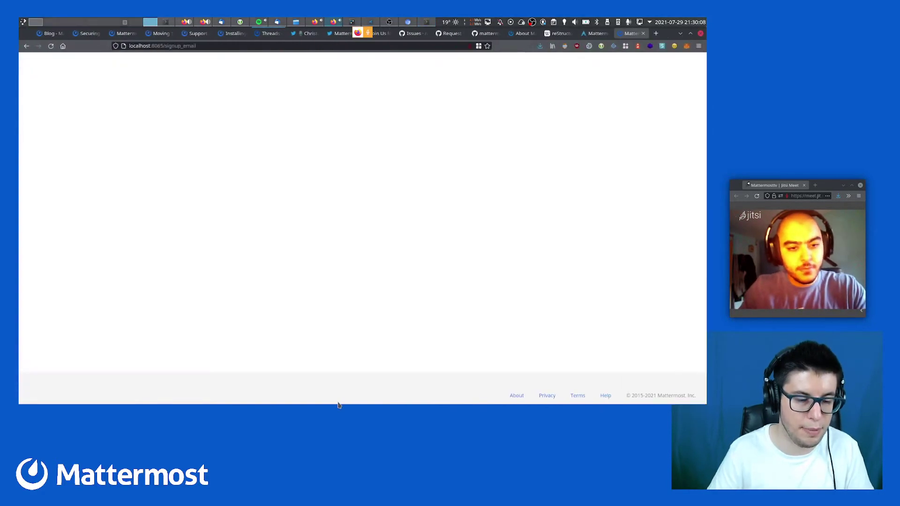
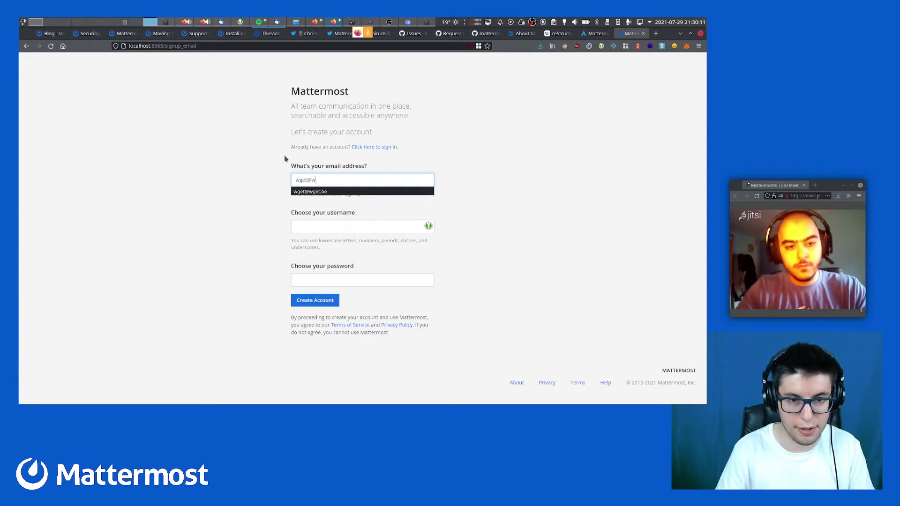
{"action": "key", "text": "Down"}
{"action": "key", "text": "Return"}
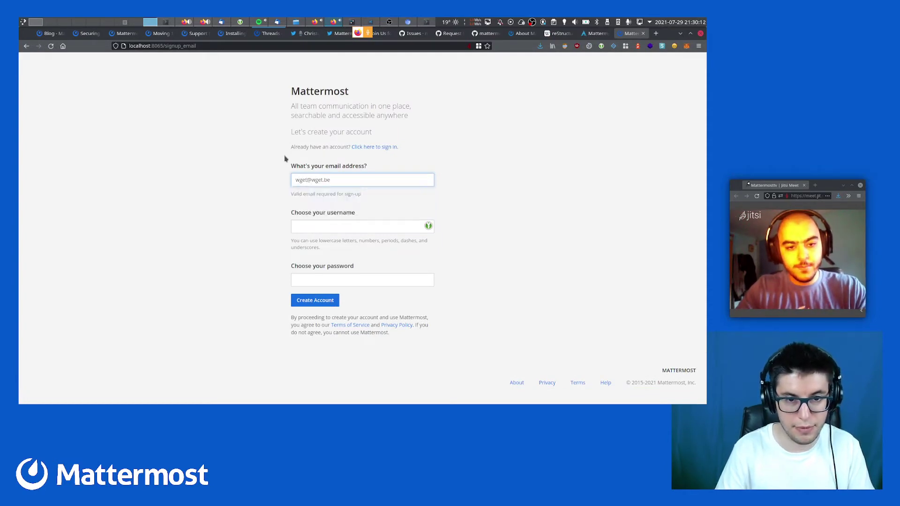
{"action": "key", "text": "Tab"}
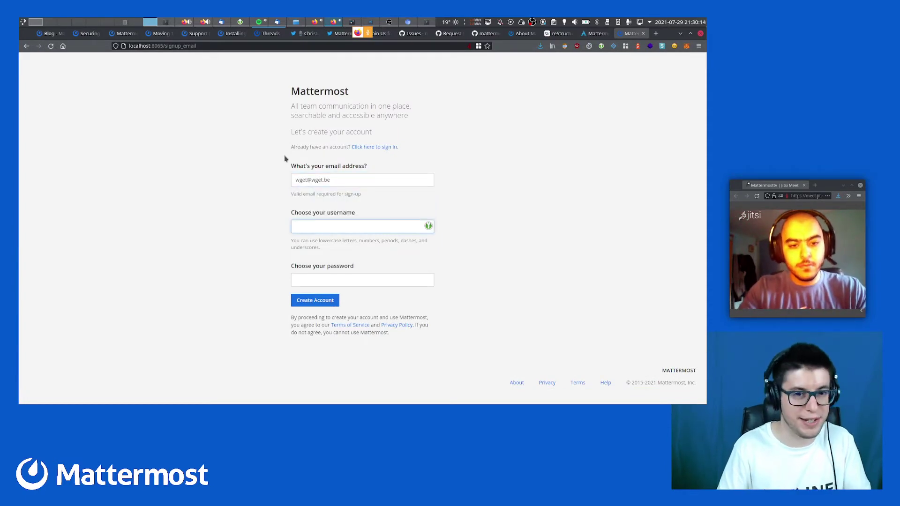
{"action": "key", "text": "Tab"}
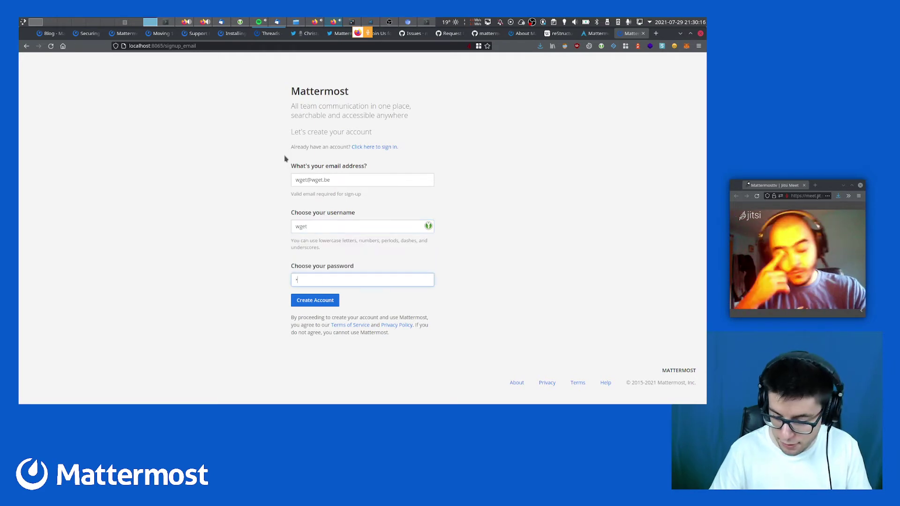
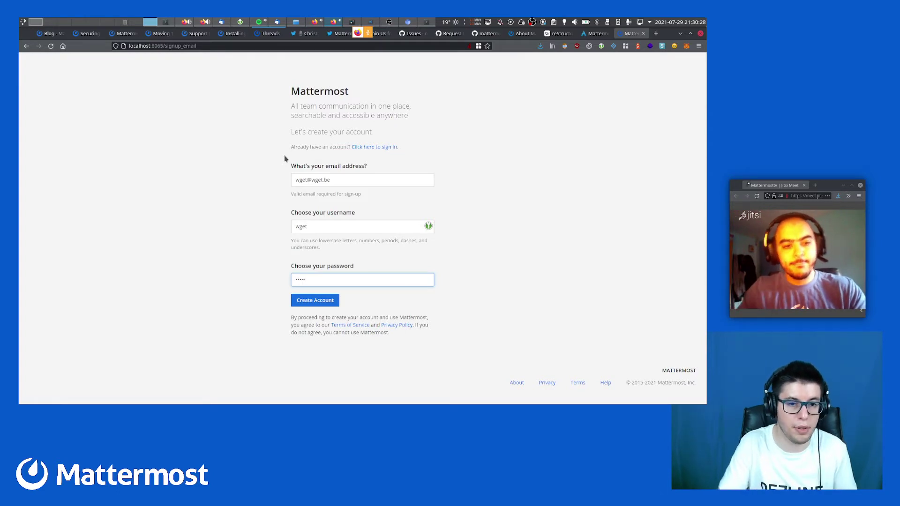
{"action": "key", "text": "Return"}
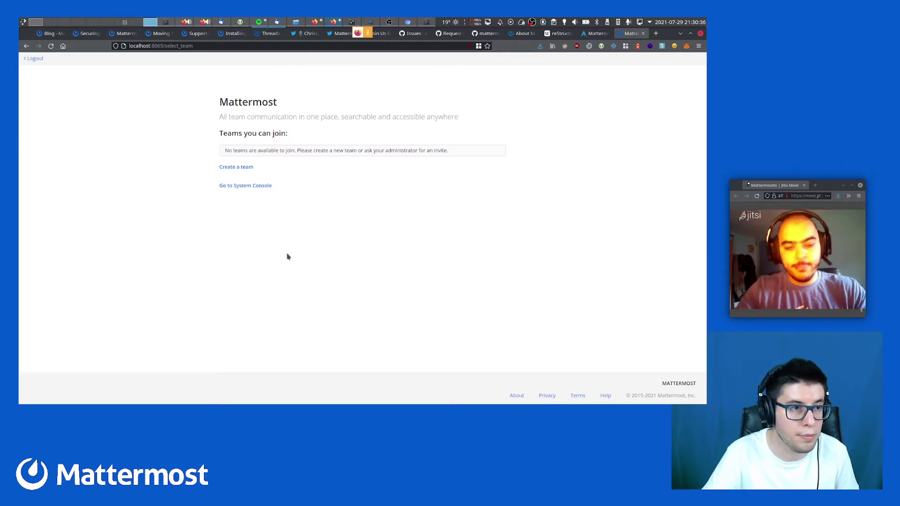
Create a Mattermost team named mattermostfr, keeping its default URL
{"action": "left_click", "coordinate": [226, 168]}
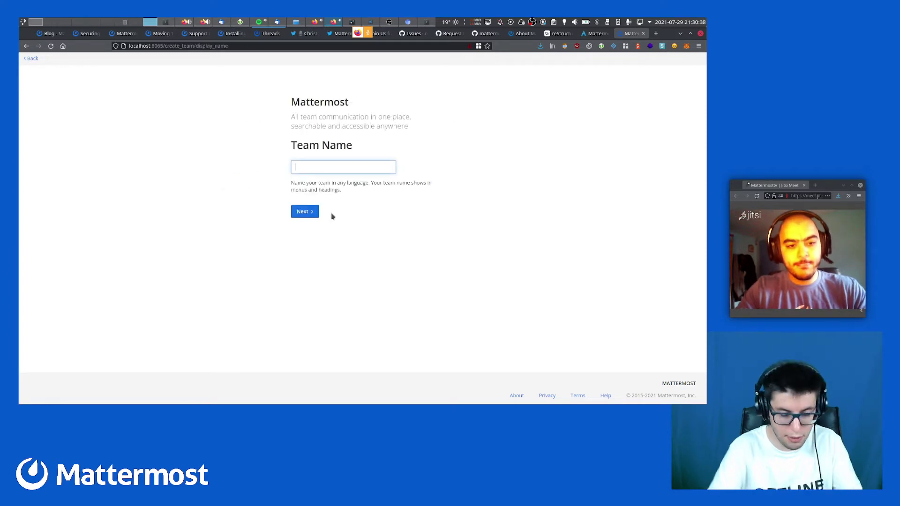
{"action": "type", "text": "mattermostfr"}
{"action": "key", "text": "Return"}
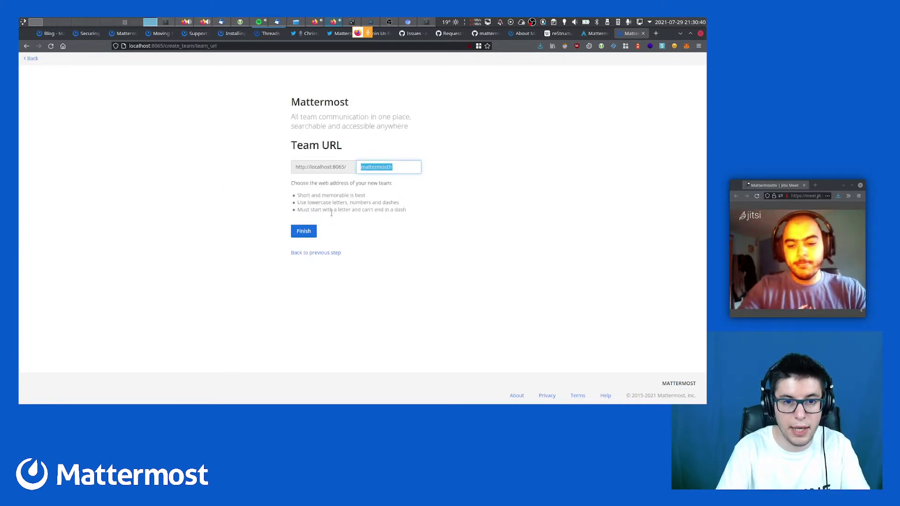
{"action": "key", "text": "Return"}
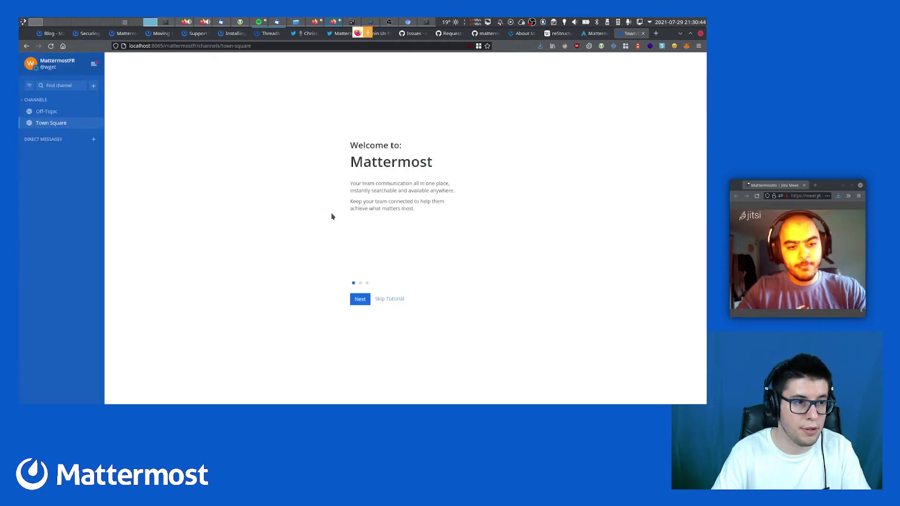
{"action": "key", "text": "alt+Tab"}
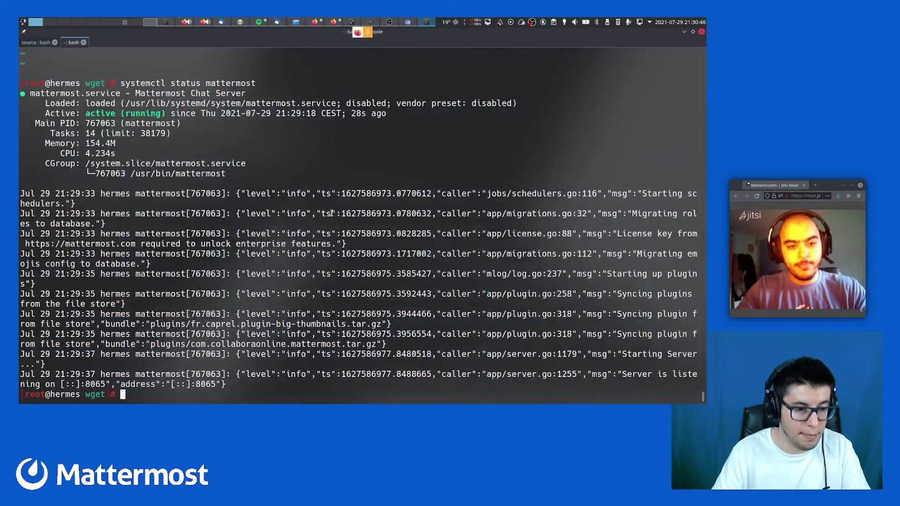
Open config.json in vim and find the LocalizationSettings section, undoing a stray edit
{"action": "key", "text": "ctrl+r"}
{"action": "type", "text": "vim"}
{"action": "key", "text": "Return"}
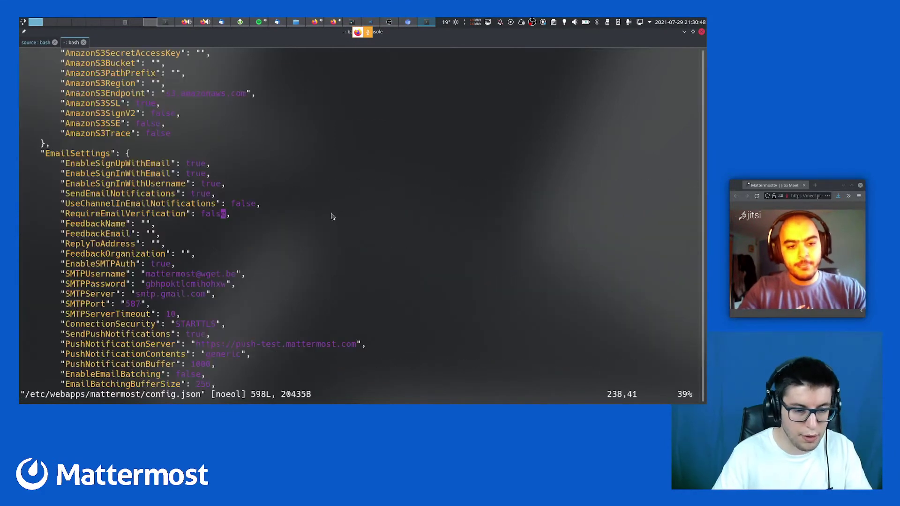
{"action": "type", "text": "/L10"}
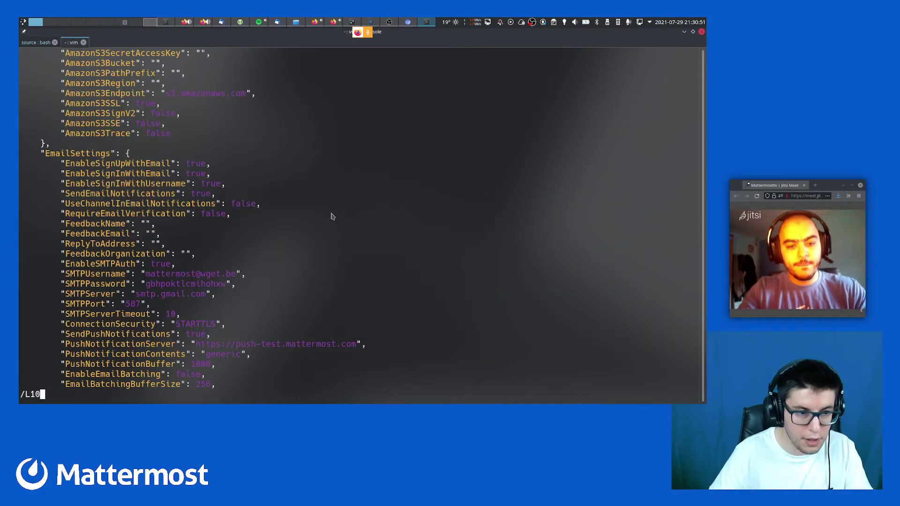
{"action": "key", "text": "Return"}
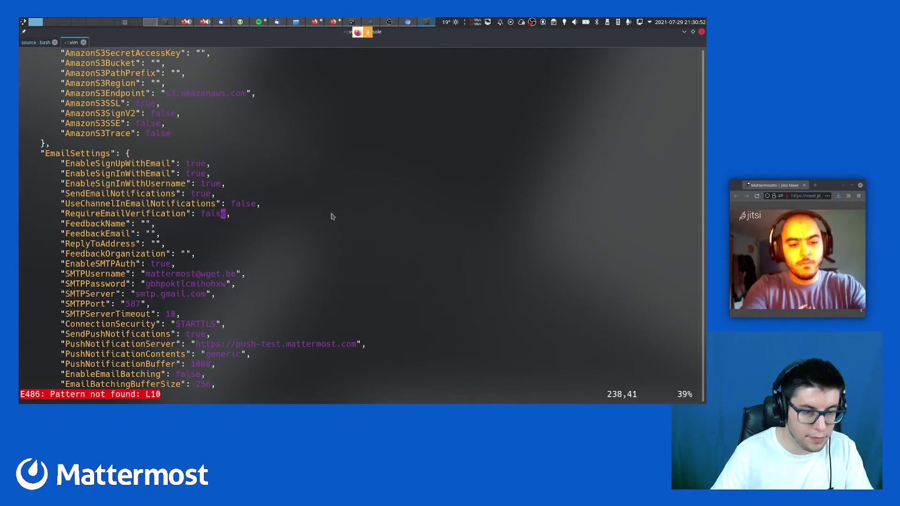
{"action": "key", "text": "shift+l"}
{"action": "type", "text": "oca"}
{"action": "key", "text": "Escape"}
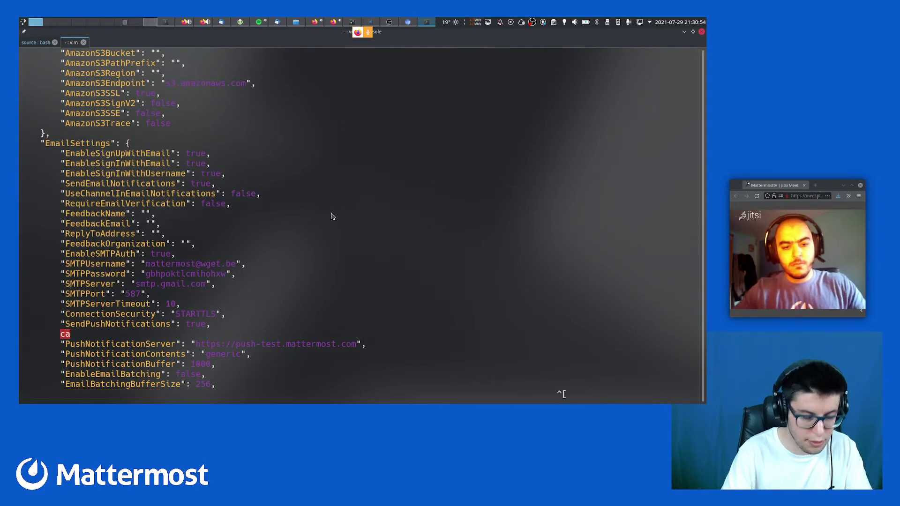
{"action": "type", "text": "u/Loca"}
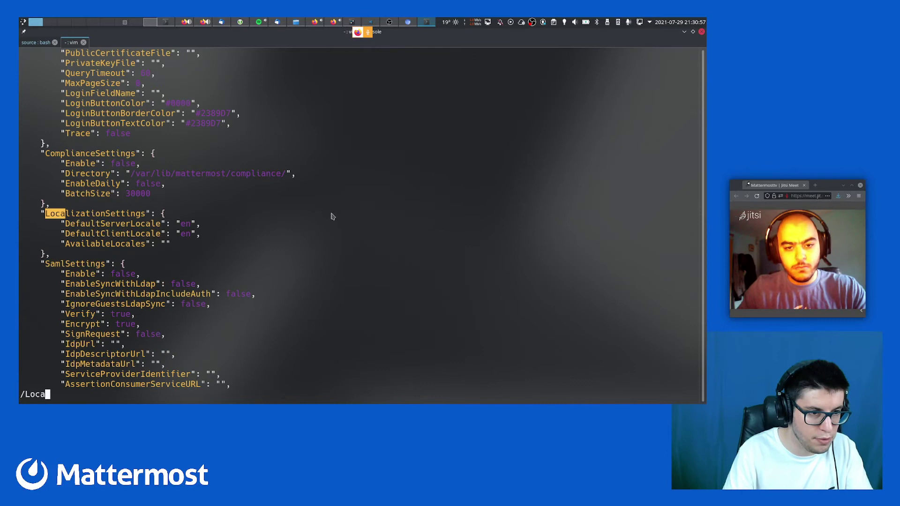
{"action": "key", "text": "Return"}
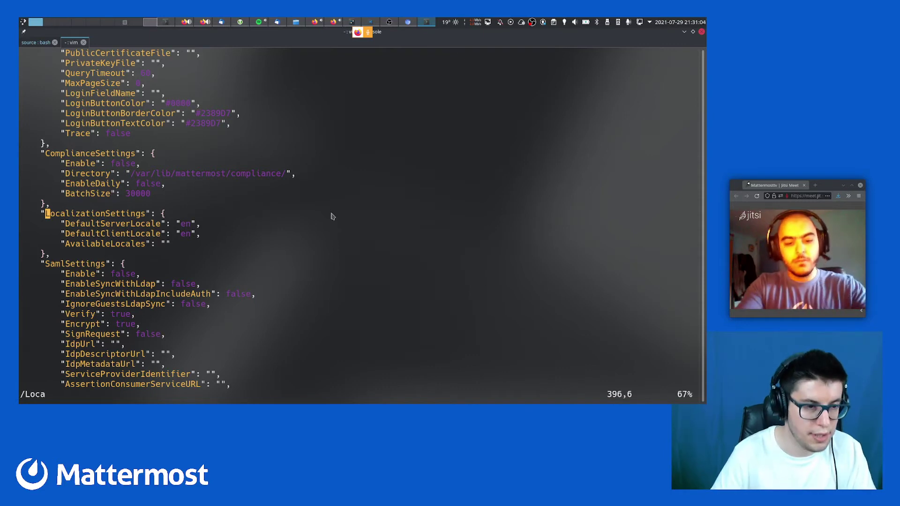
Change DefaultServerLocale and DefaultClientLocale from en to fr and save config.json
{"action": "key", "text": "j"}
{"action": "key", "text": "$"}
{"action": "key", "text": "h"}
{"action": "key", "text": "h"}
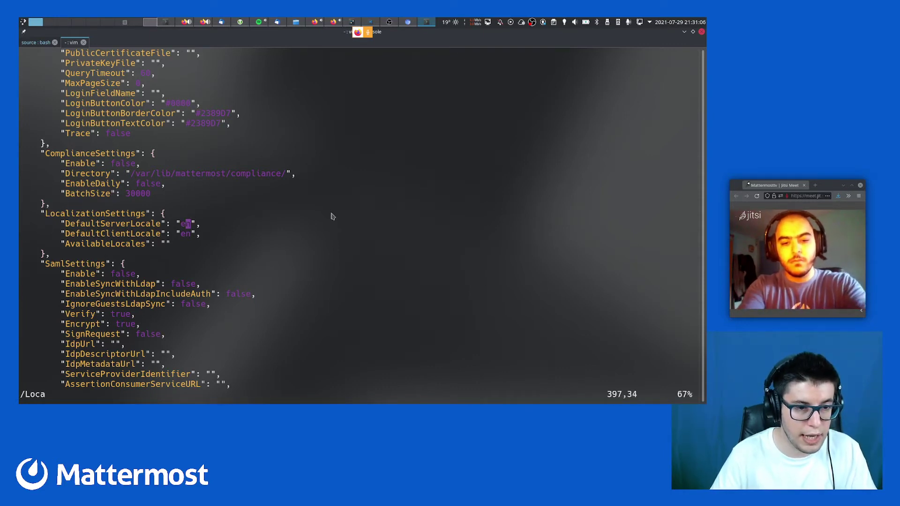
{"action": "key", "text": "h"}
{"action": "key", "text": "shift+r"}
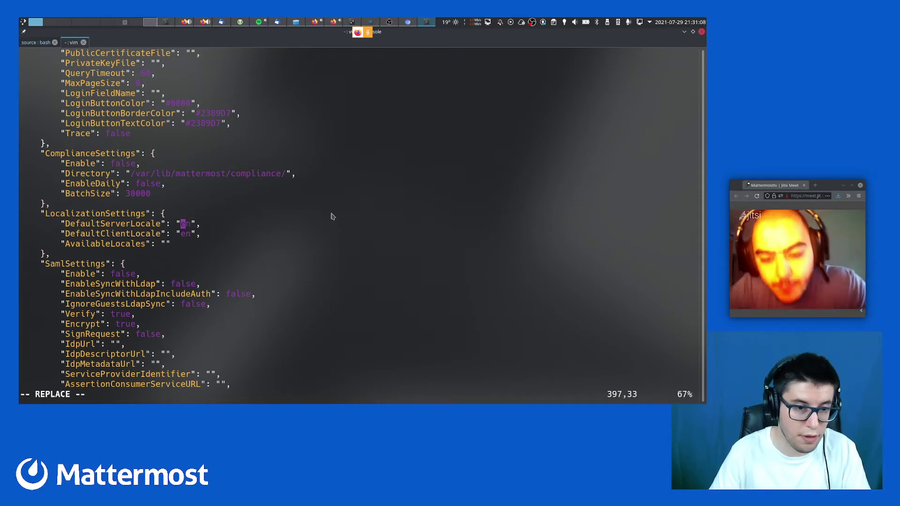
{"action": "type", "text": "fr"}
{"action": "key", "text": "Down"}
{"action": "key", "text": "Escape"}
{"action": "key", "text": "shift+r"}
{"action": "type", "text": "fr"}
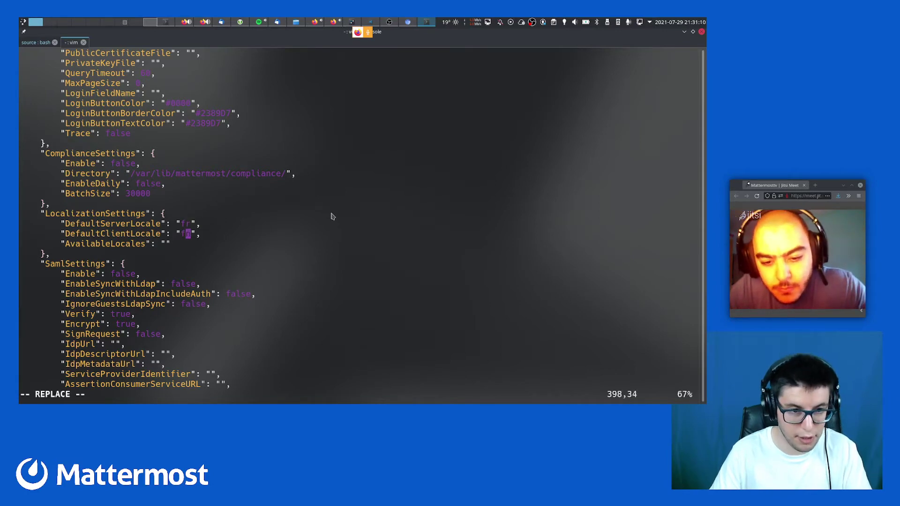
{"action": "key", "text": "Escape"}
{"action": "type", "text": ":wq"}
{"action": "key", "text": "Return"}
Restart the Mattermost service from shell history
{"action": "key", "text": "ctrl+r"}
{"action": "type", "text": "resta"}
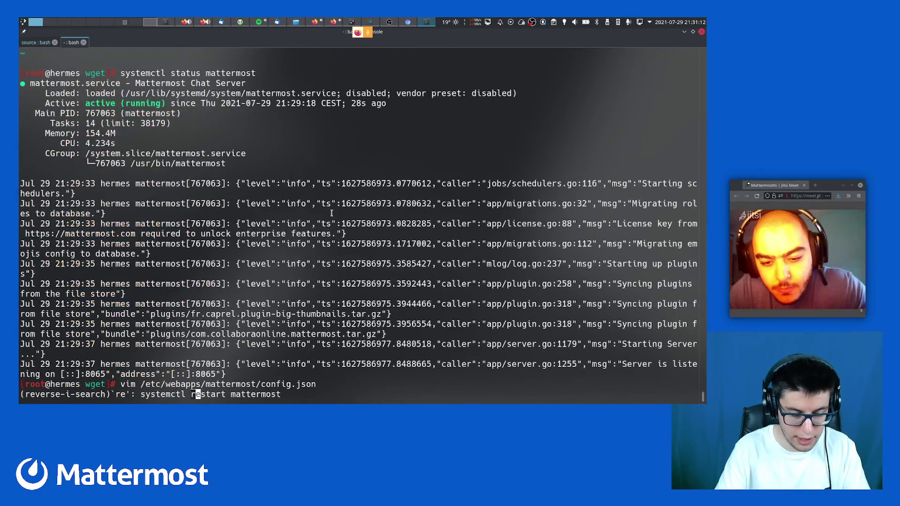
{"action": "key", "text": "Return"}
{"action": "key", "text": "alt+Tab"}
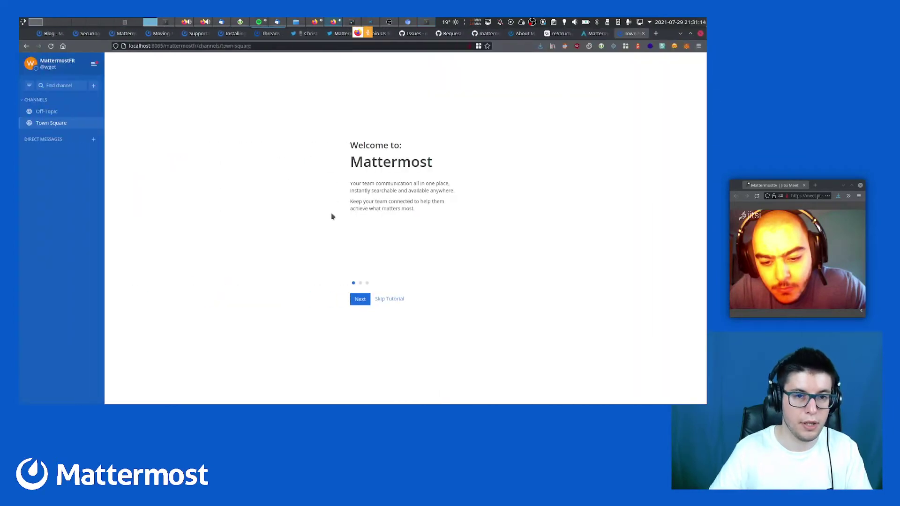
{"action": "key", "text": "F5"}
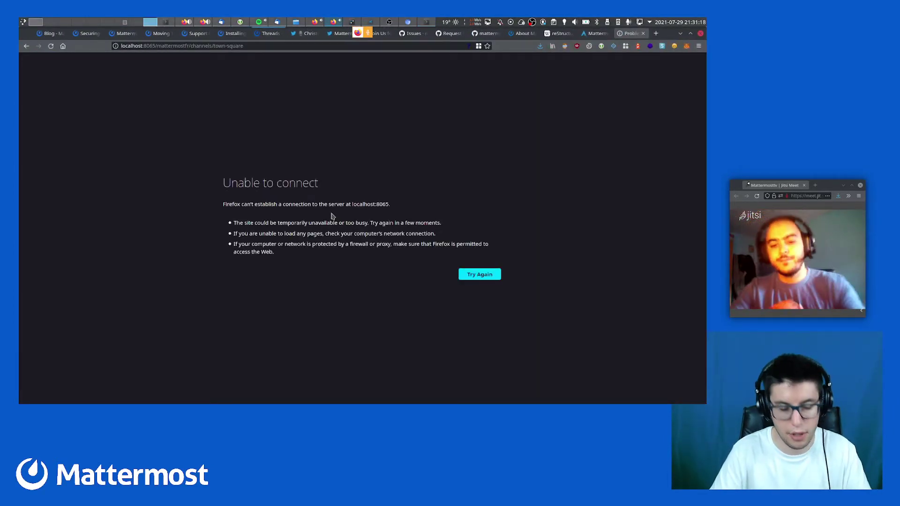
{"action": "key", "text": "F5"}
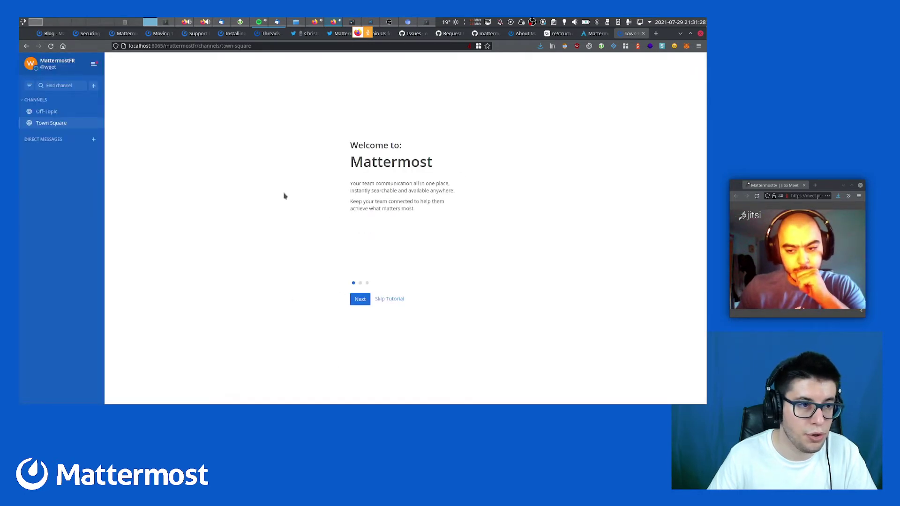
Set the account's interface language to Français in Account Settings display options
{"action": "left_click", "coordinate": [94, 64]}
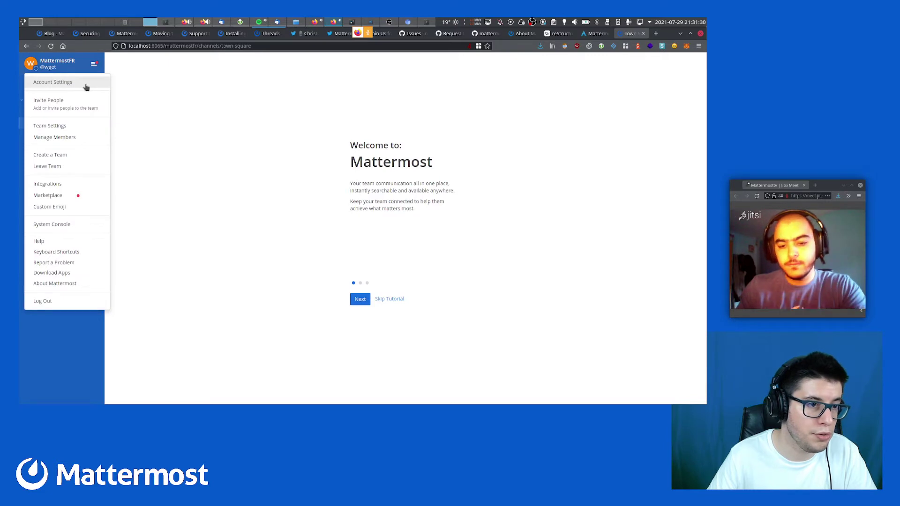
{"action": "left_click", "coordinate": [86, 85]}
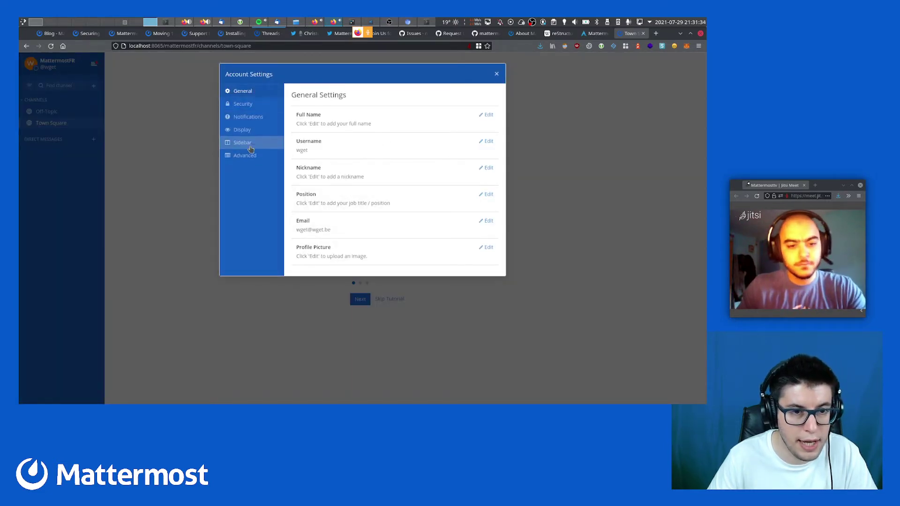
{"action": "left_click", "coordinate": [246, 131]}
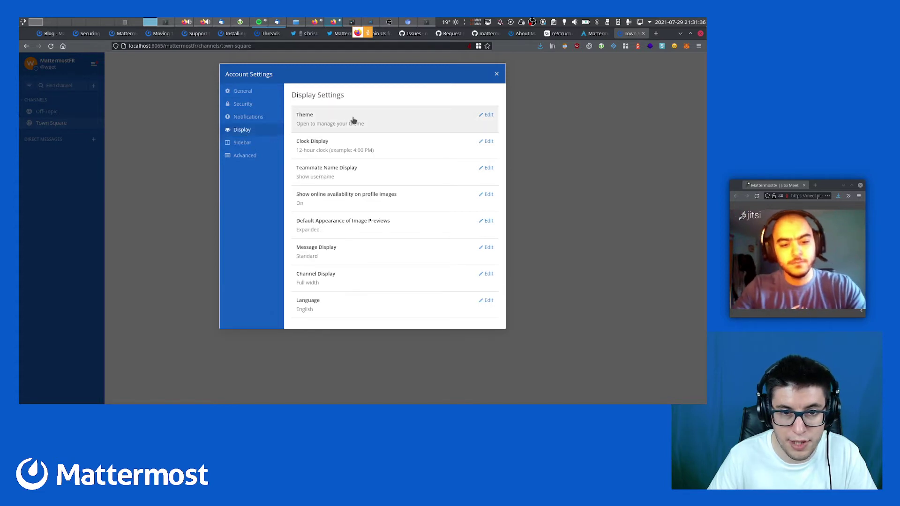
{"action": "left_click", "coordinate": [345, 311]}
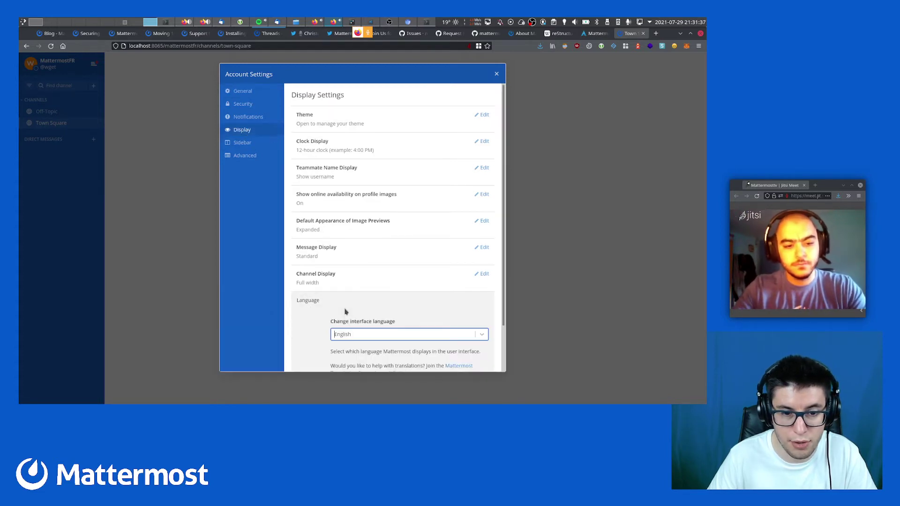
{"action": "left_click", "coordinate": [370, 336]}
{"action": "scroll", "coordinate": [359, 363], "scroll_direction": "down", "scroll_amount": 3}
{"action": "scroll", "coordinate": [360, 364], "scroll_direction": "up", "scroll_amount": 1}
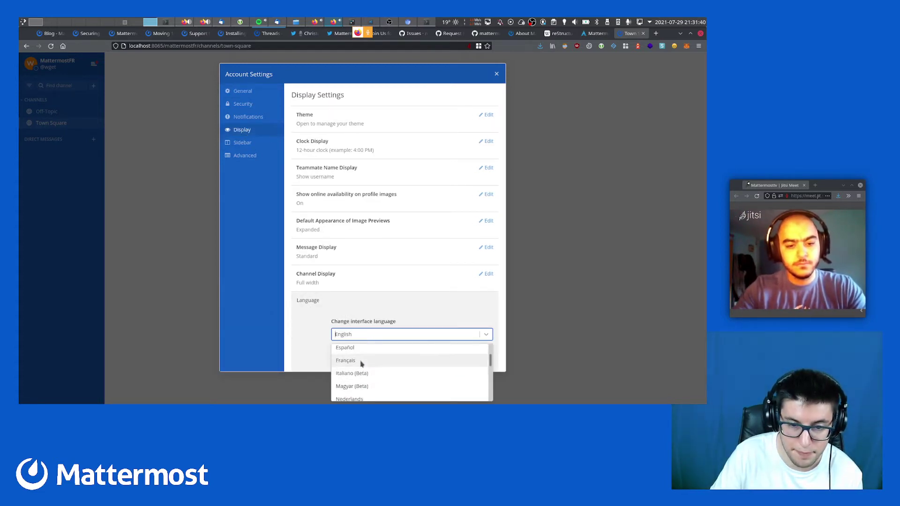
{"action": "scroll", "coordinate": [370, 373], "scroll_direction": "down", "scroll_amount": 2}
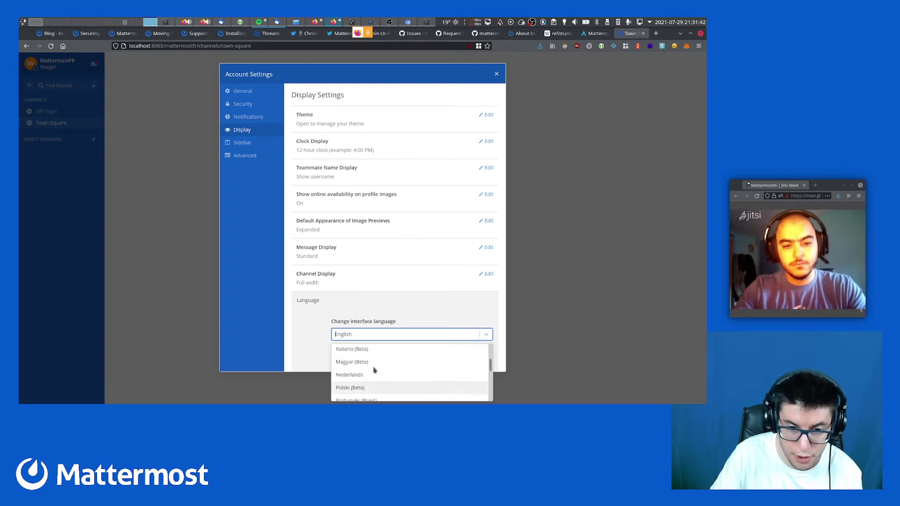
{"action": "scroll", "coordinate": [374, 368], "scroll_direction": "up", "scroll_amount": 2}
{"action": "left_click", "coordinate": [375, 362]}
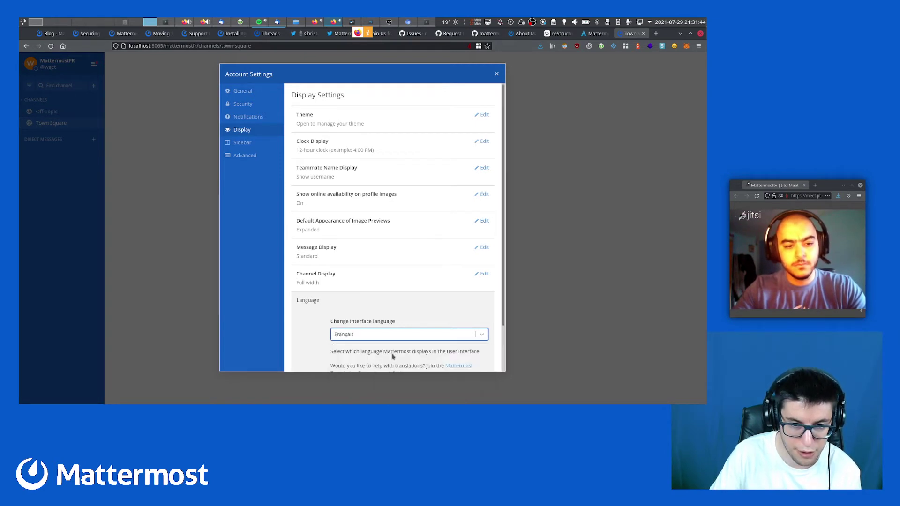
{"action": "scroll", "coordinate": [403, 352], "scroll_direction": "down", "scroll_amount": 1}
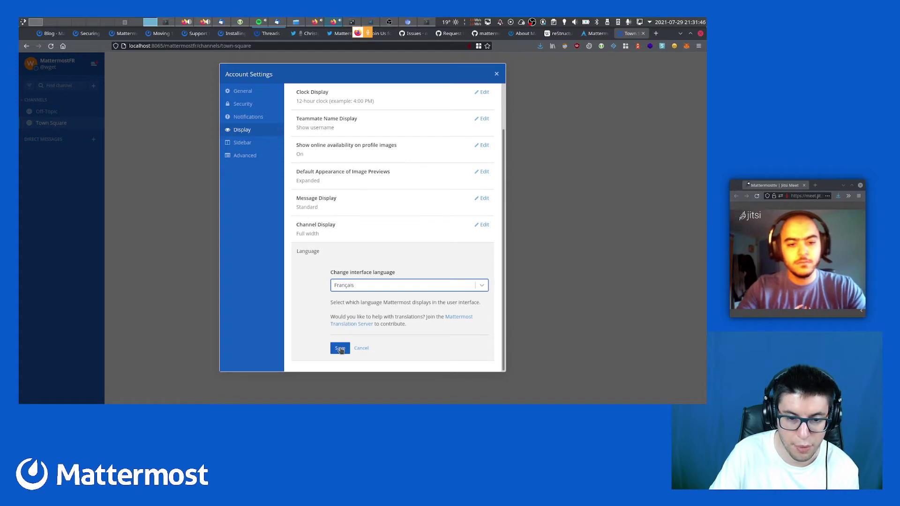
{"action": "left_click", "coordinate": [374, 287]}
{"action": "left_click", "coordinate": [373, 287]}
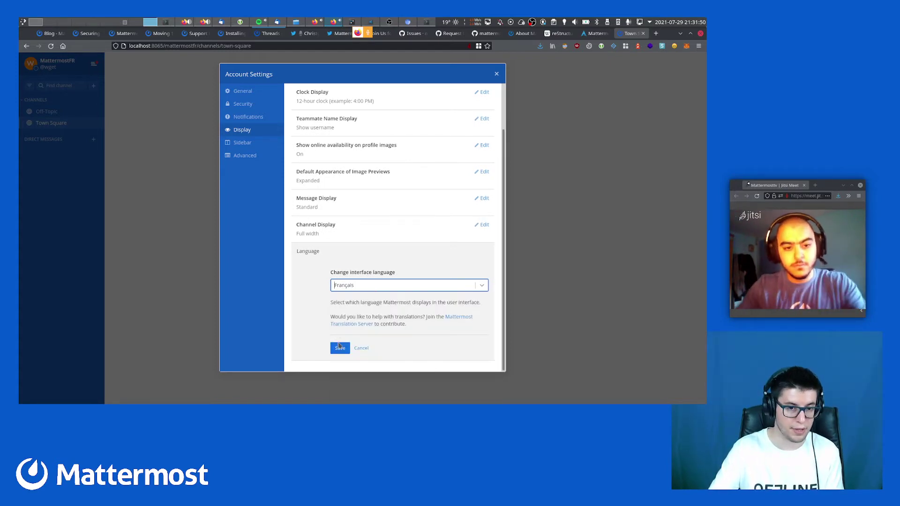
{"action": "left_click", "coordinate": [340, 347]}
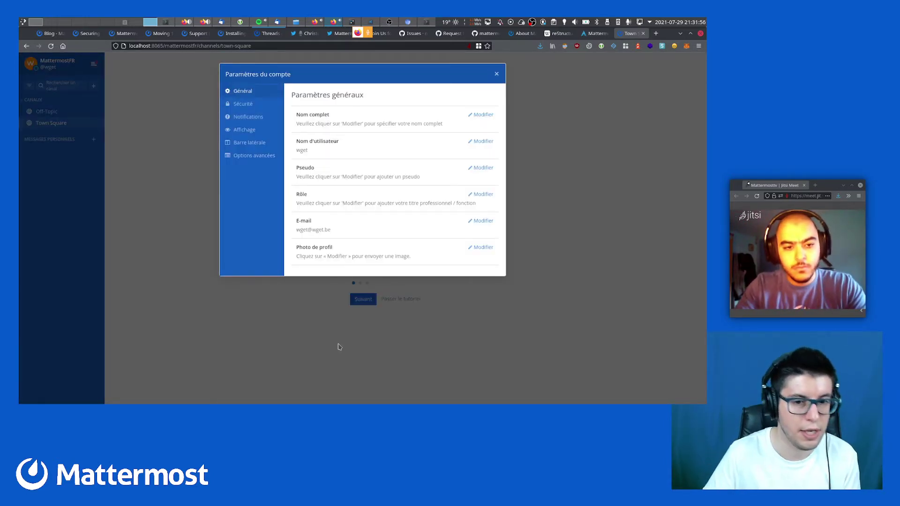
{"action": "left_click", "coordinate": [245, 328]}
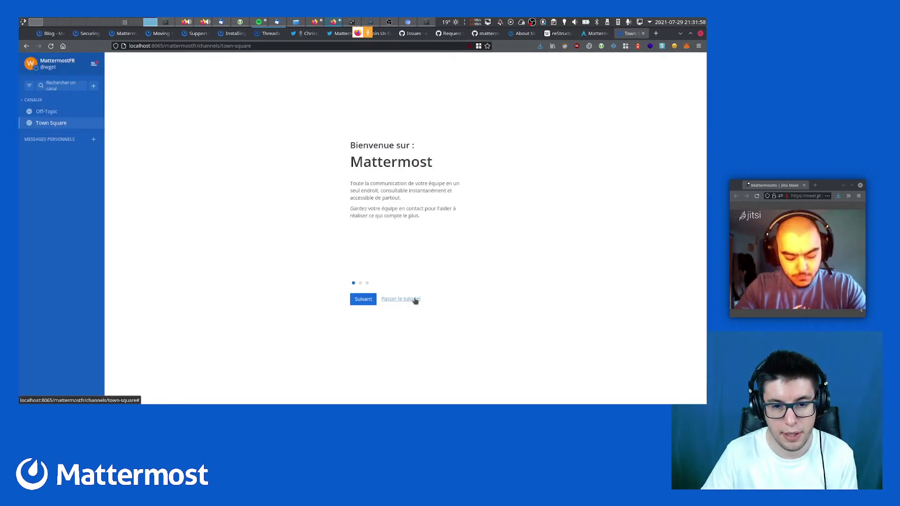
Skip the tutorial, review Account Settings again, and set your status to En ligne
{"action": "left_click", "coordinate": [416, 300]}
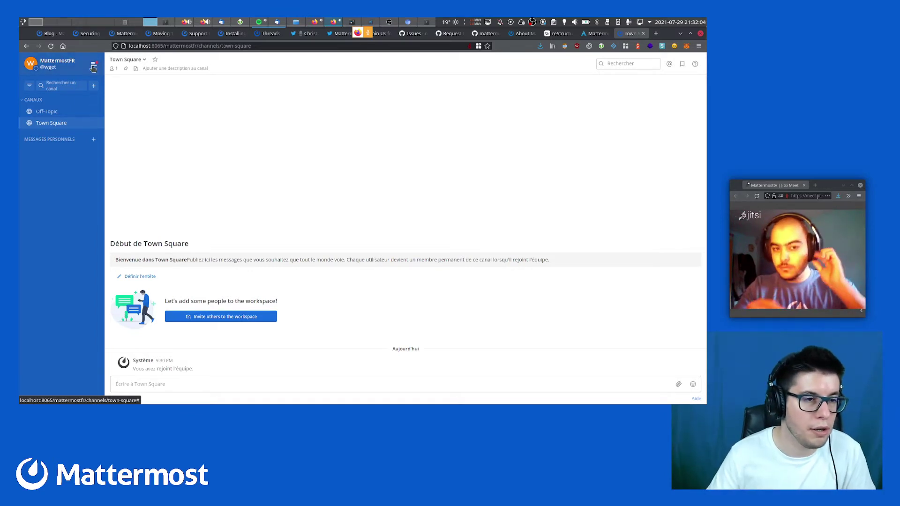
{"action": "left_click", "coordinate": [97, 66]}
{"action": "left_click", "coordinate": [87, 83]}
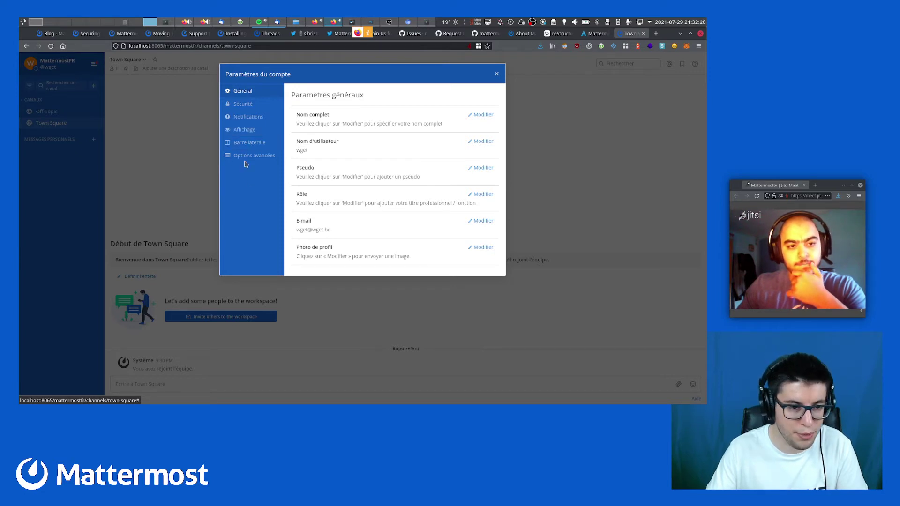
{"action": "left_click", "coordinate": [164, 171]}
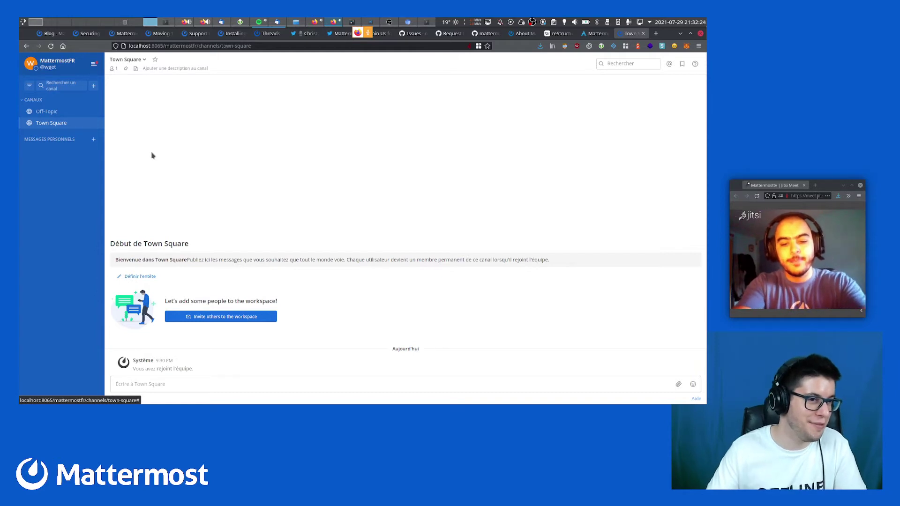
{"action": "left_click", "coordinate": [31, 64]}
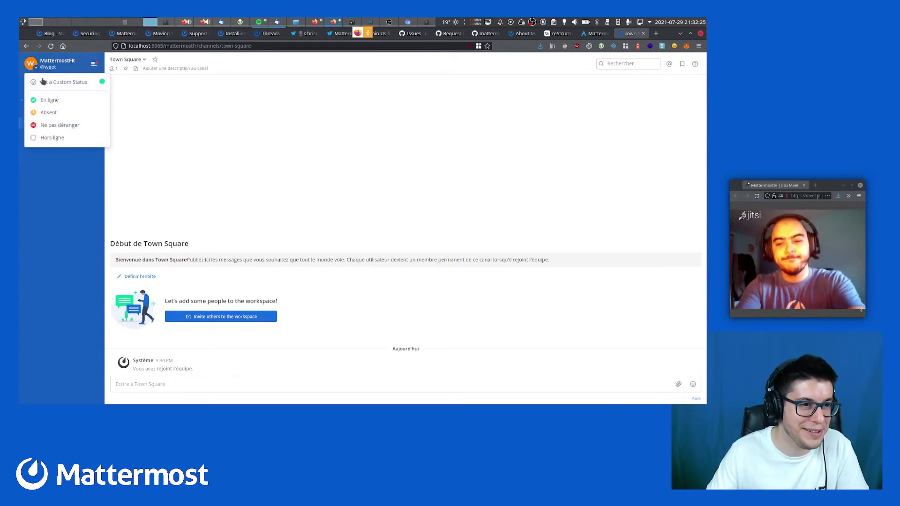
{"action": "left_click", "coordinate": [54, 103]}
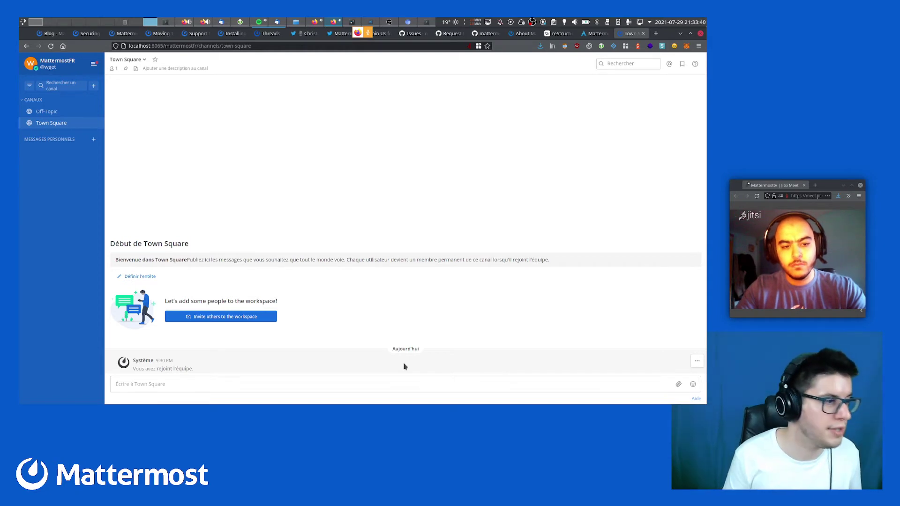
Search Qwant for 'mattermost esr' and open the Extended Support Release docs result
{"action": "key", "text": "ctrl+t"}
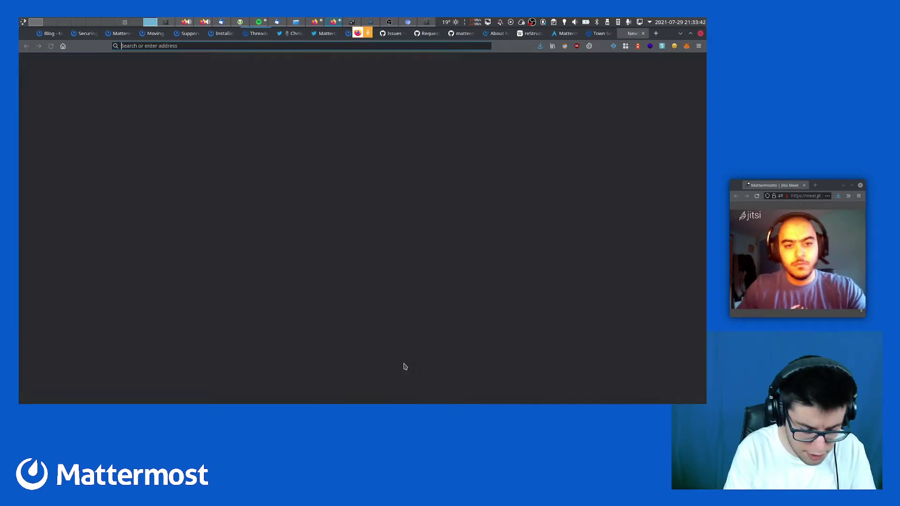
{"action": "type", "text": "esr"}
{"action": "key", "text": "Down"}
{"action": "key", "text": "Down"}
{"action": "key", "text": "Down"}
{"action": "key", "text": "Down"}
{"action": "key", "text": "Down"}
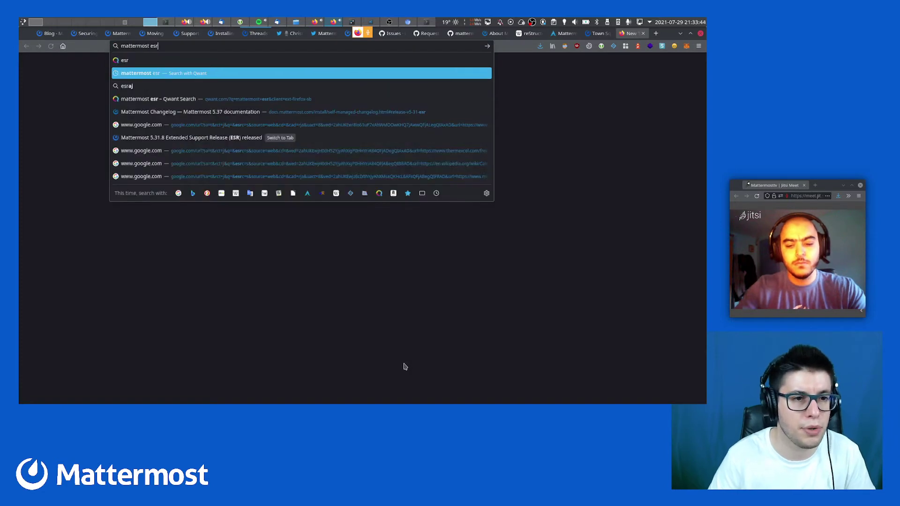
{"action": "key", "text": "Up"}
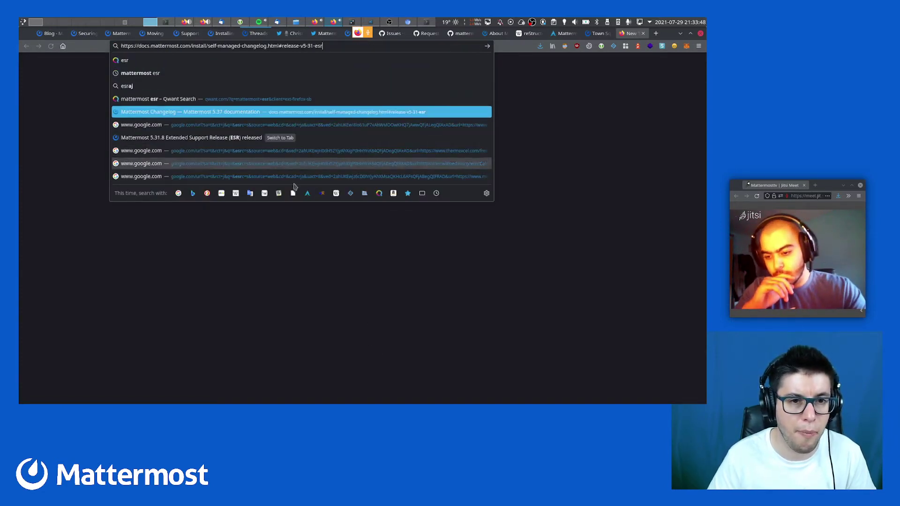
{"action": "left_click", "coordinate": [197, 74]}
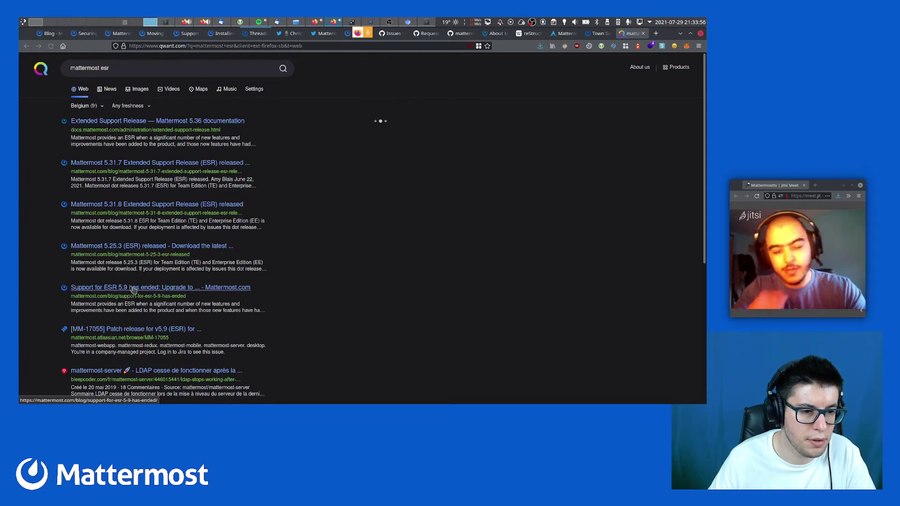
{"action": "left_click", "coordinate": [142, 70]}
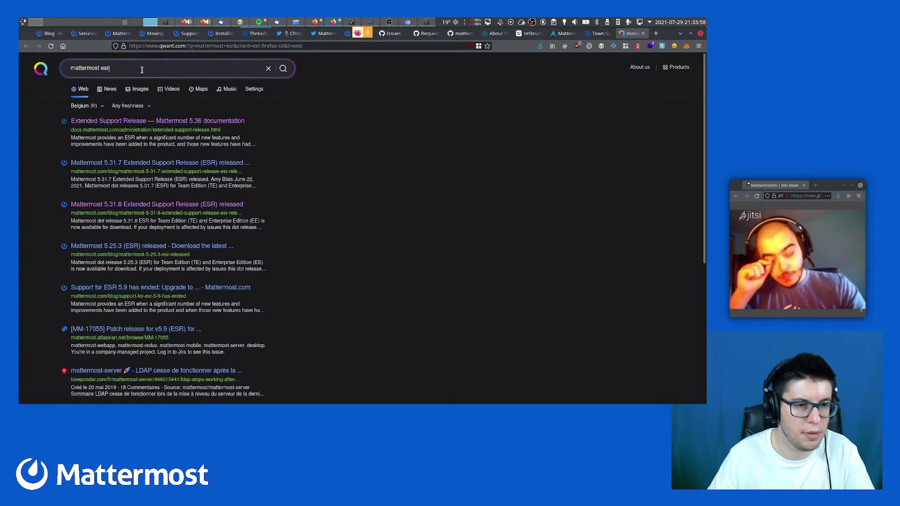
{"action": "left_click", "coordinate": [152, 121]}
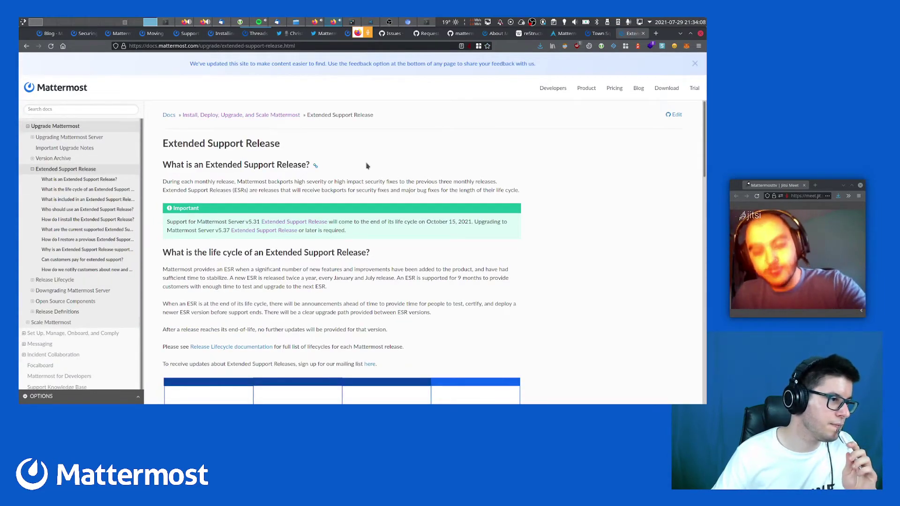
Scroll down to the 2021–2022 timeline marking v5.31 and v5.37 as ESRs
{"action": "scroll", "coordinate": [367, 165], "scroll_direction": "down", "scroll_amount": 5}
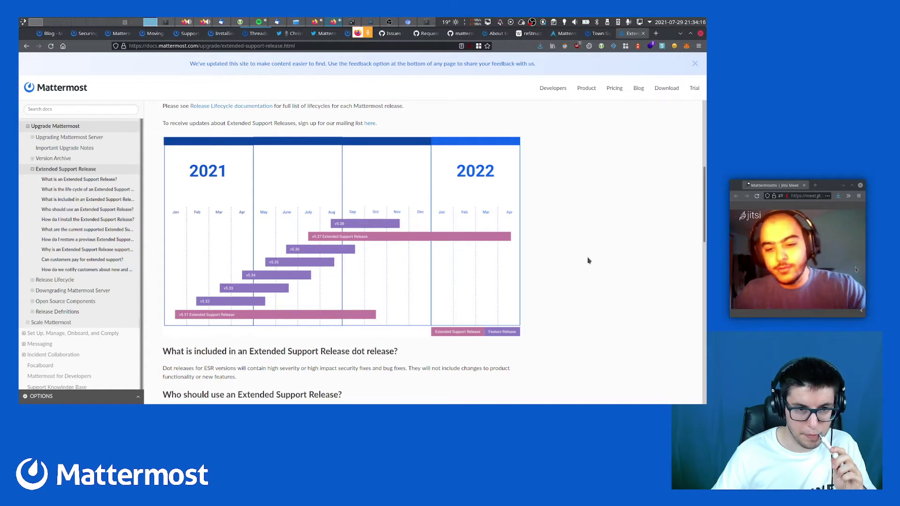
{"action": "scroll", "coordinate": [588, 260], "scroll_direction": "down", "scroll_amount": 1}
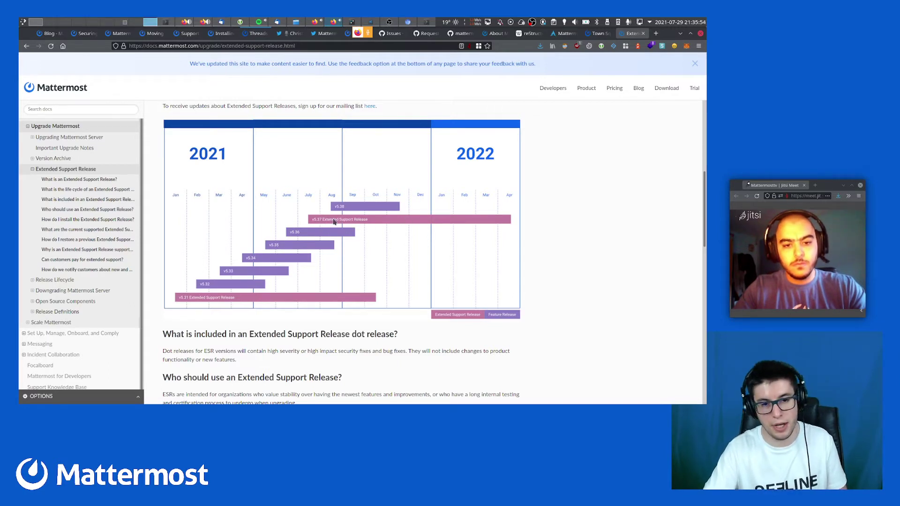
Scroll through the supported ESR versions table, then go back to the Town Square tab
{"action": "scroll", "coordinate": [544, 254], "scroll_direction": "down", "scroll_amount": 3}
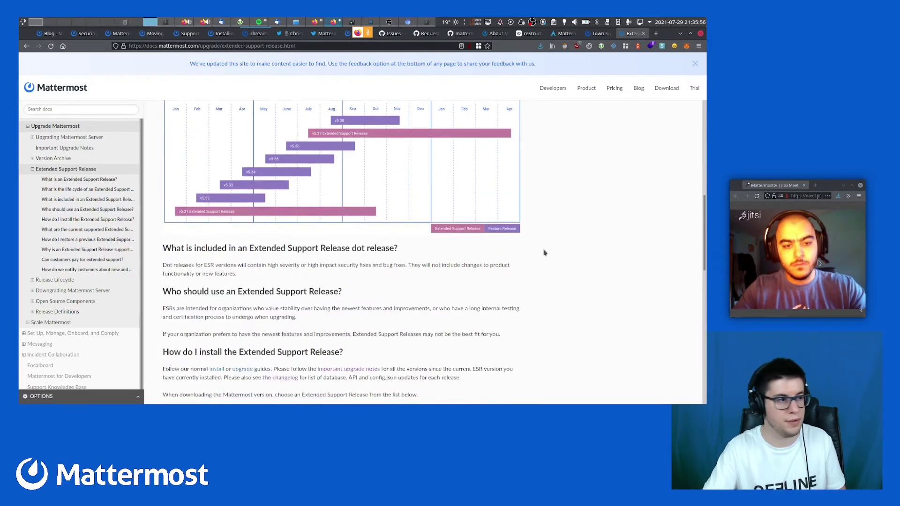
{"action": "scroll", "coordinate": [544, 253], "scroll_direction": "down", "scroll_amount": 6}
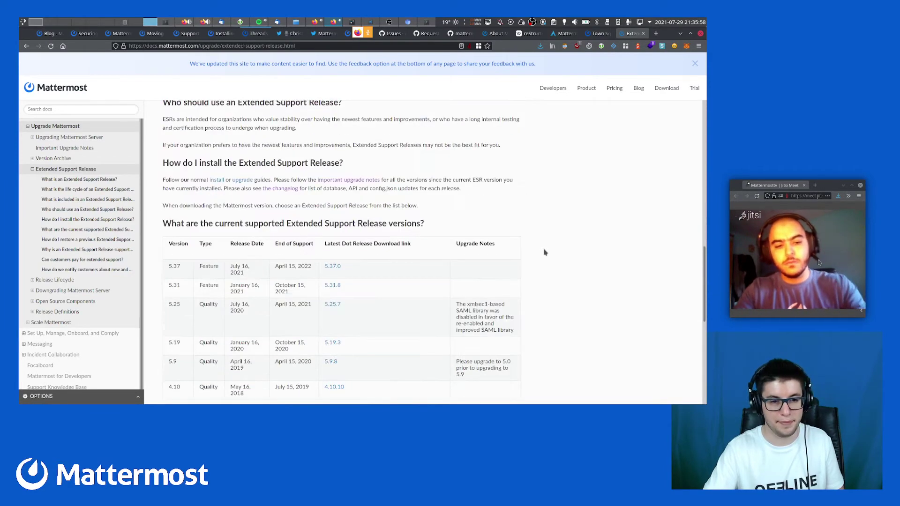
{"action": "scroll", "coordinate": [544, 253], "scroll_direction": "up", "scroll_amount": 7}
{"action": "scroll", "coordinate": [544, 254], "scroll_direction": "up", "scroll_amount": 4}
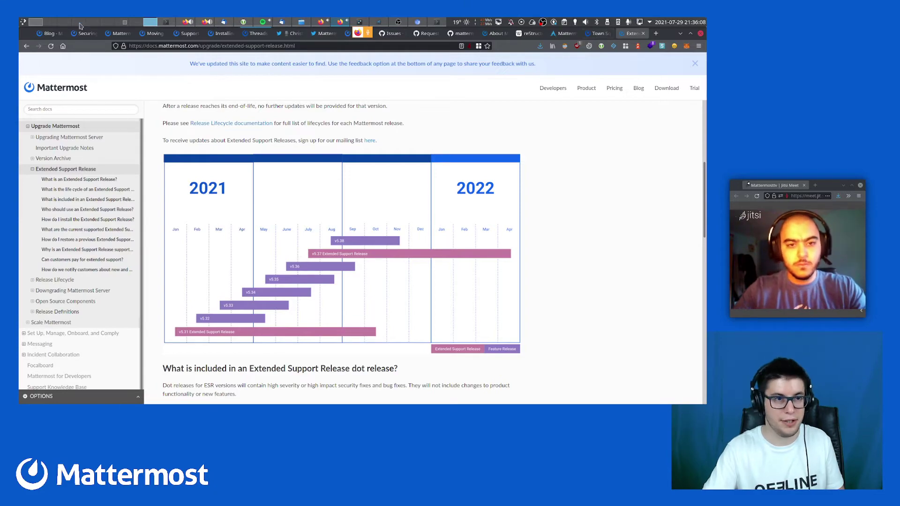
{"action": "left_click", "coordinate": [84, 20]}
{"action": "left_click", "coordinate": [150, 22]}
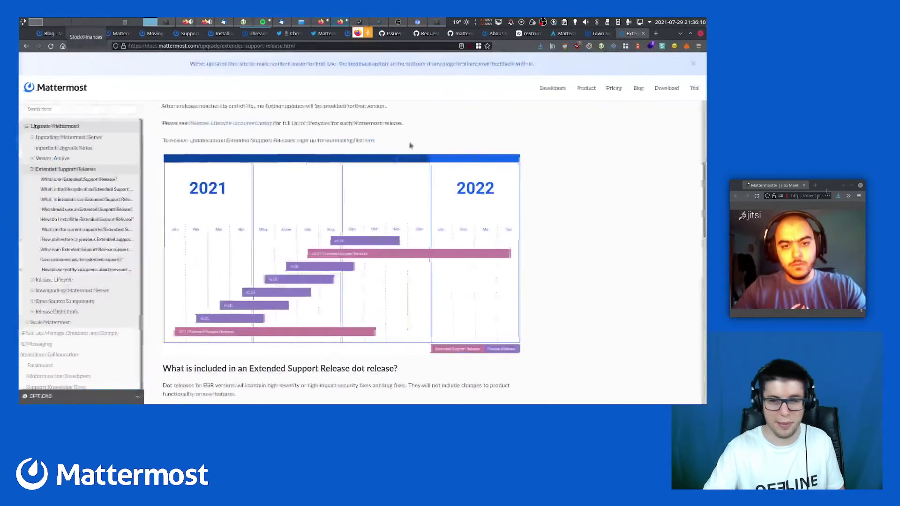
{"action": "left_click", "coordinate": [596, 34]}
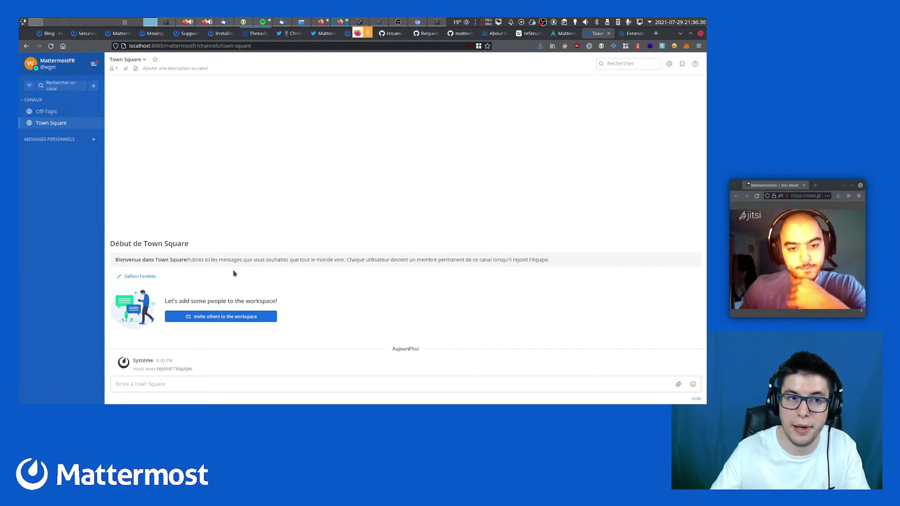
{"action": "left_click", "coordinate": [117, 22]}
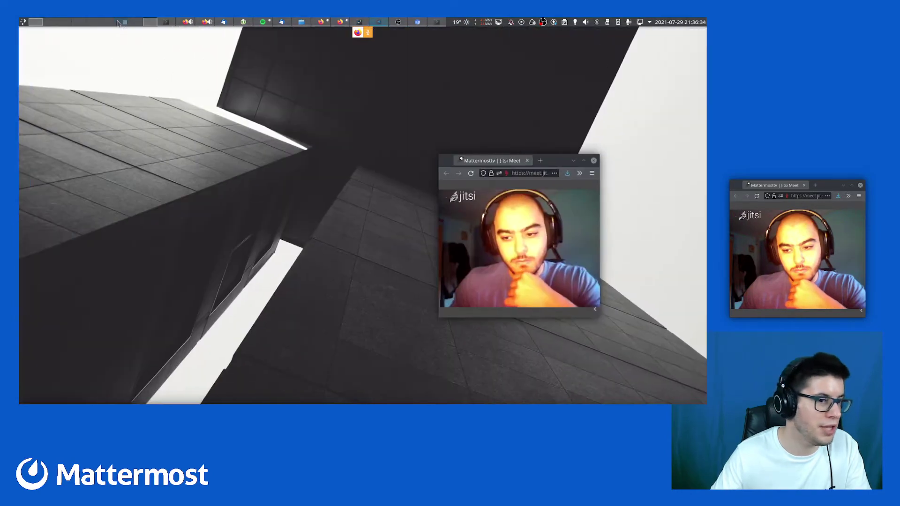
{"action": "scroll", "coordinate": [118, 23], "scroll_direction": "down", "scroll_amount": 1}
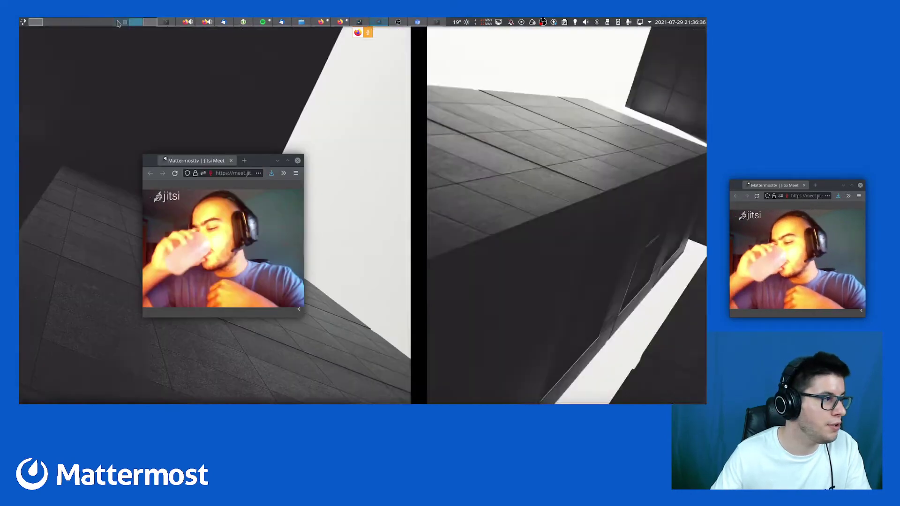
{"action": "scroll", "coordinate": [118, 23], "scroll_direction": "down", "scroll_amount": 2}
{"action": "scroll", "coordinate": [118, 23], "scroll_direction": "up", "scroll_amount": 1}
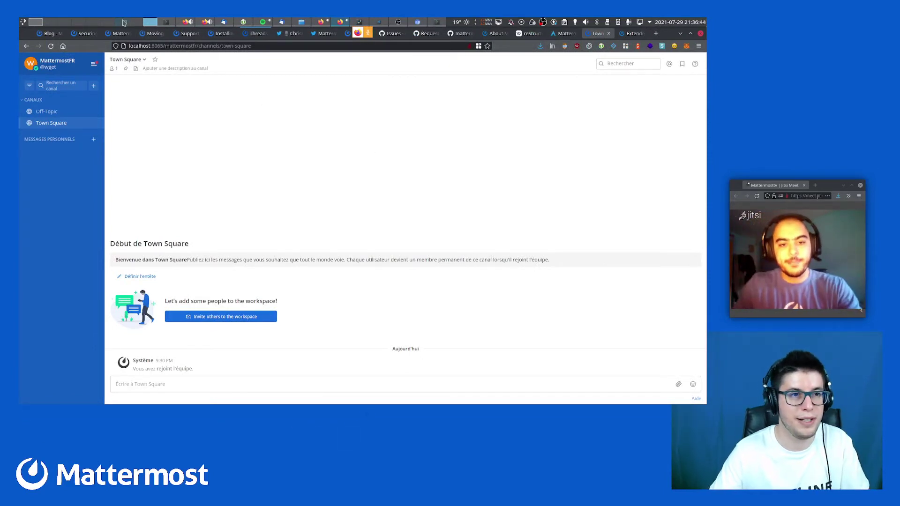
{"action": "scroll", "coordinate": [124, 22], "scroll_direction": "up", "scroll_amount": 1}
{"action": "scroll", "coordinate": [125, 22], "scroll_direction": "up", "scroll_amount": 1}
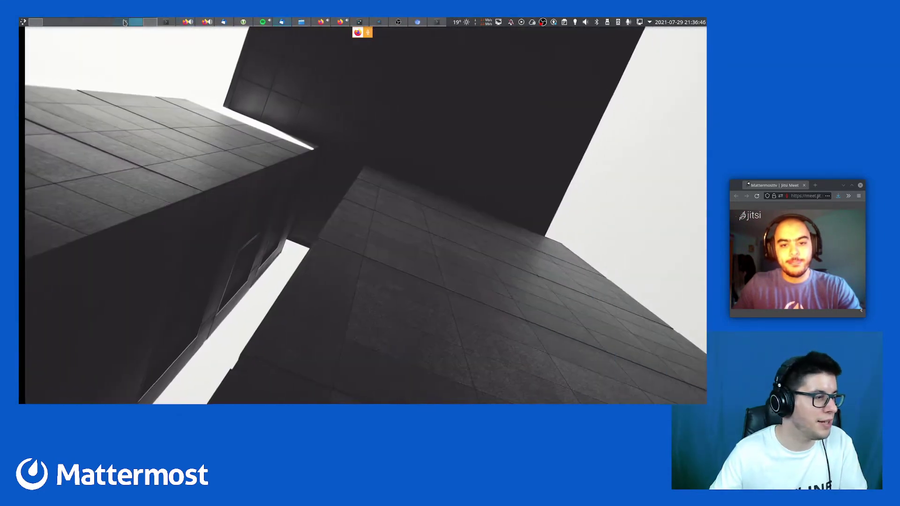
{"action": "scroll", "coordinate": [125, 22], "scroll_direction": "up", "scroll_amount": 1}
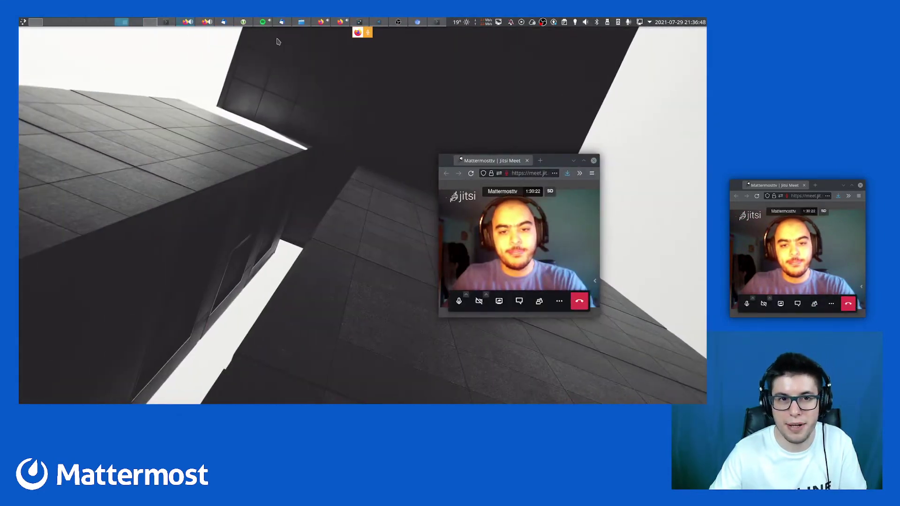
{"action": "mouse_move", "coordinate": [185, 26]}
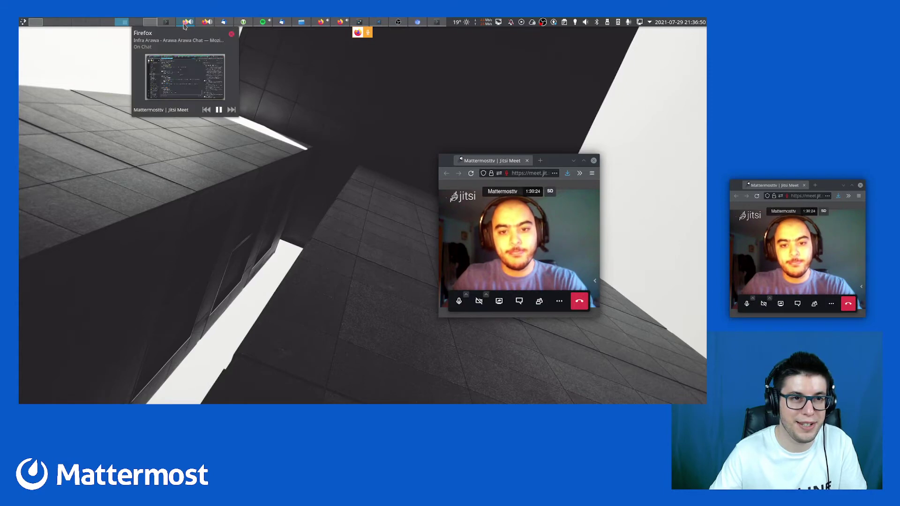
{"action": "left_click", "coordinate": [322, 25]}
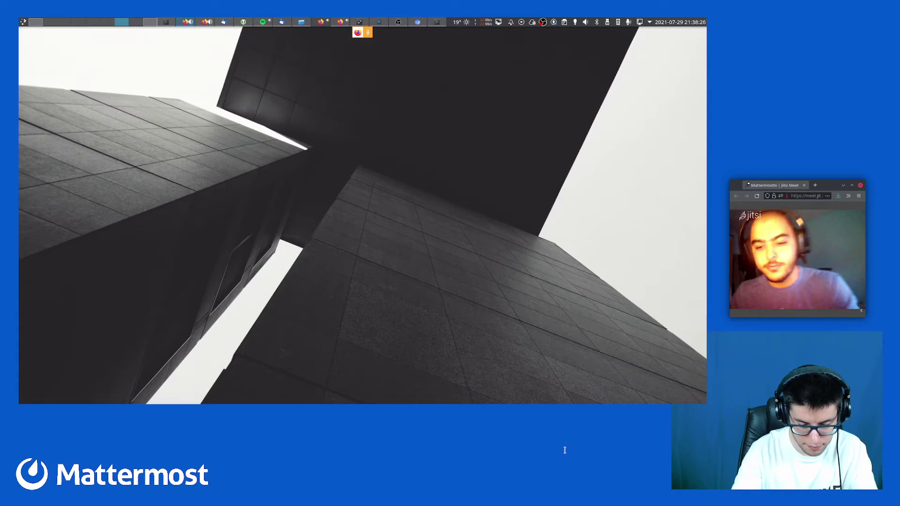
Run mattermost --help in the terminal to list its available commands
{"action": "left_click", "coordinate": [149, 22]}
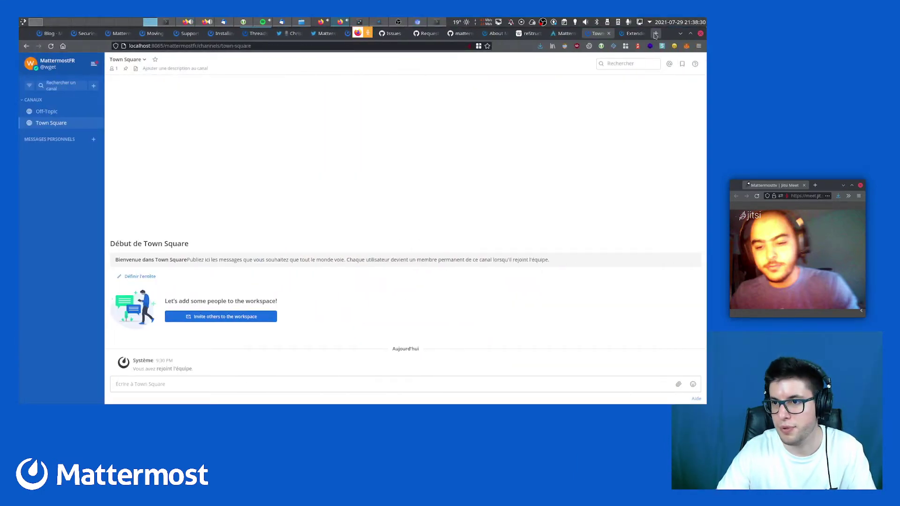
{"action": "left_click", "coordinate": [656, 34]}
{"action": "key", "text": "ctrl+F1"}
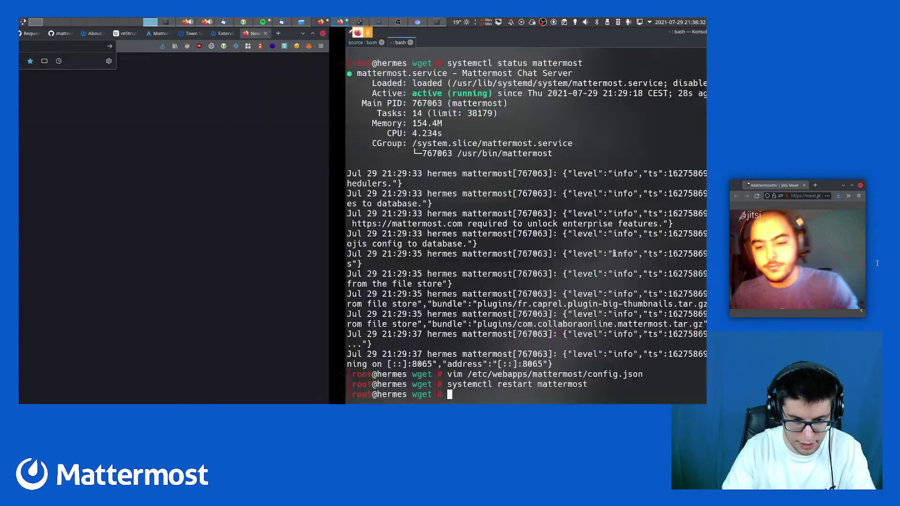
{"action": "type", "text": "mate"}
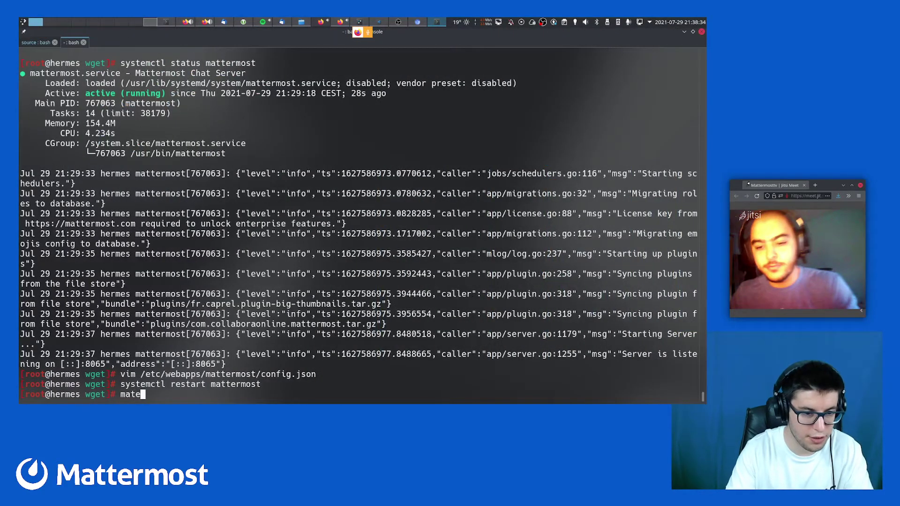
{"action": "key", "text": "Tab"}
{"action": "key", "text": "Tab"}
{"action": "key", "text": "Tab"}
{"action": "key", "text": "Tab"}
{"action": "type", "text": "--hel"}
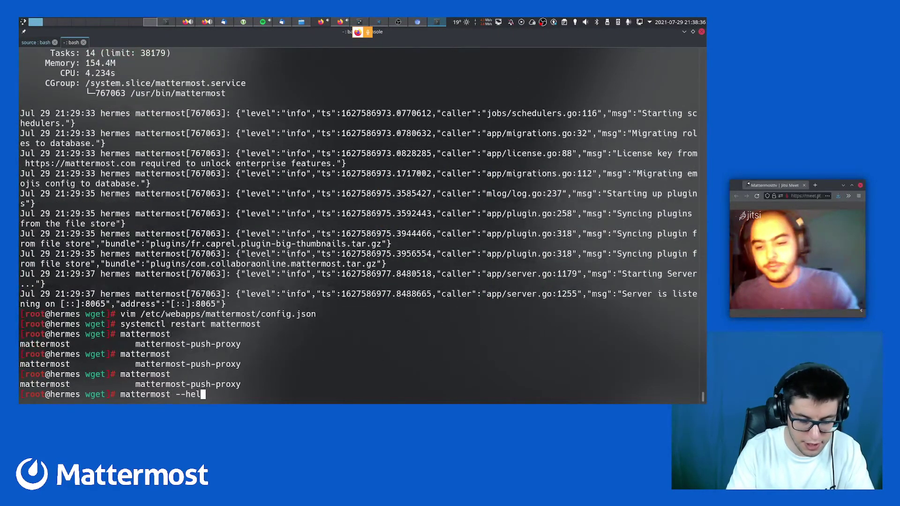
{"action": "type", "text": "p"}
{"action": "key", "text": "Return"}
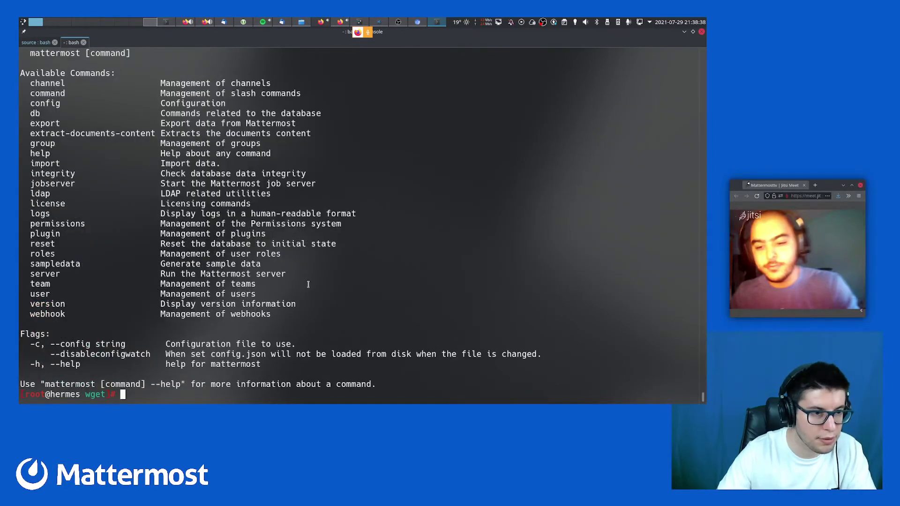
{"action": "scroll", "coordinate": [193, 320], "scroll_direction": "up", "scroll_amount": 3}
{"action": "scroll", "coordinate": [66, 250], "scroll_direction": "down", "scroll_amount": 1}
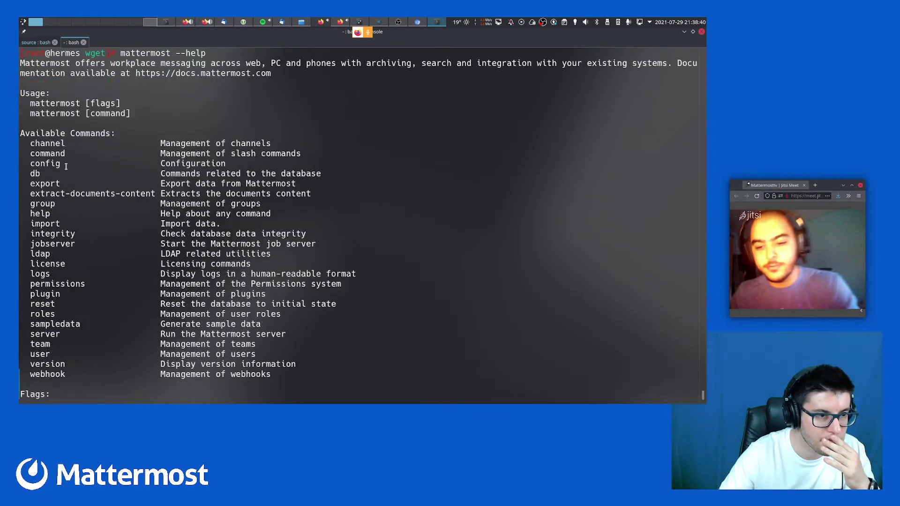
Highlight sampledata, then begin changing the recalled restart command to stop
{"action": "double_click", "coordinate": [61, 324]}
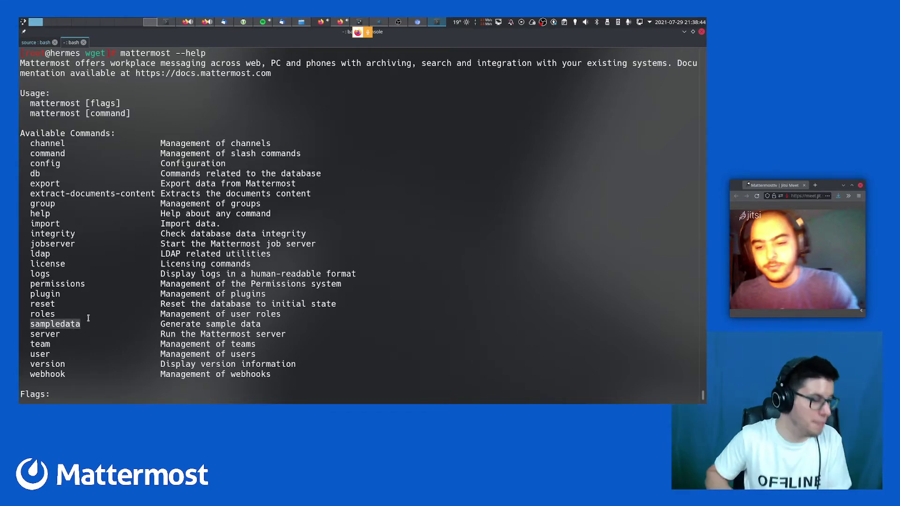
{"action": "key", "text": "Up"}
{"action": "key", "text": "Up"}
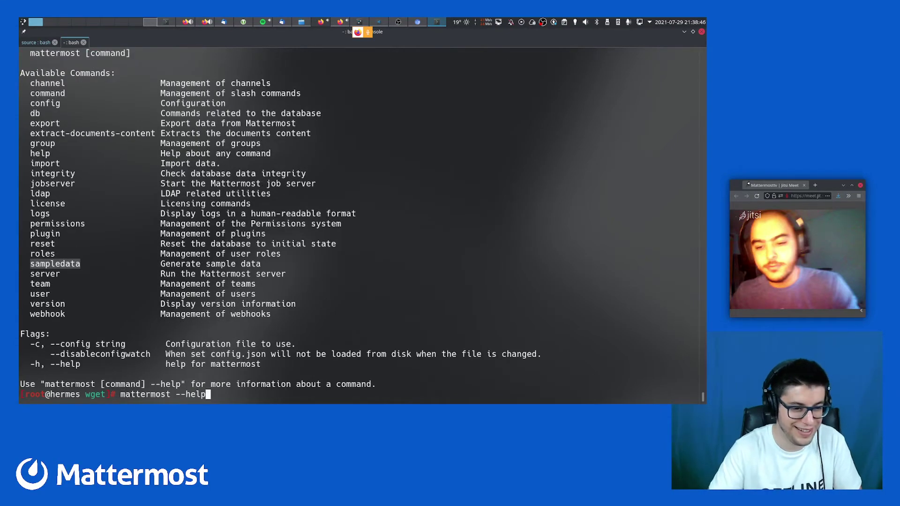
{"action": "key", "text": "ctrl+Left"}
{"action": "key", "text": "ctrl+Left"}
{"action": "key", "text": "Delete"}
{"action": "key", "text": "Delete"}
{"action": "key", "text": "Delete"}
{"action": "key", "text": "Delete"}
{"action": "key", "text": "Delete"}
Stop the Mattermost service with 'systemctl stop mattermost'
{"action": "type", "text": "stop"}
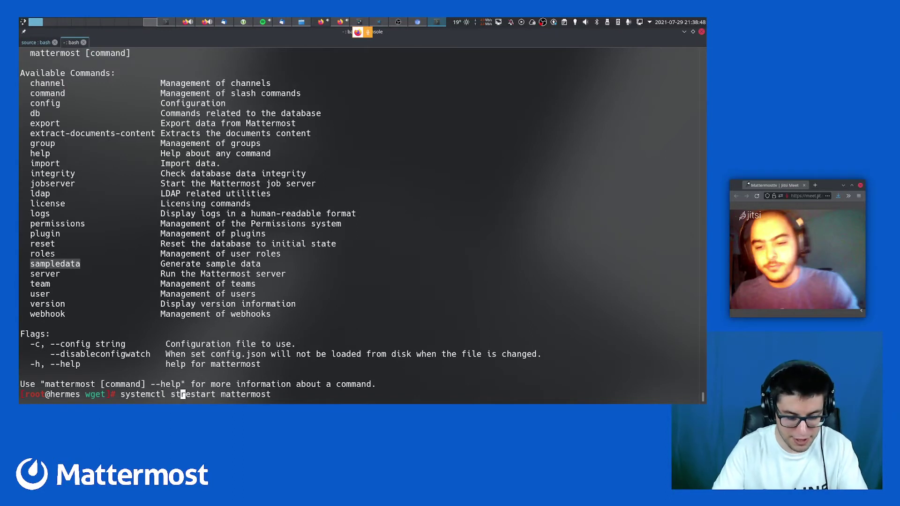
{"action": "key", "text": "Delete"}
{"action": "key", "text": "Delete"}
{"action": "key", "text": "Return"}
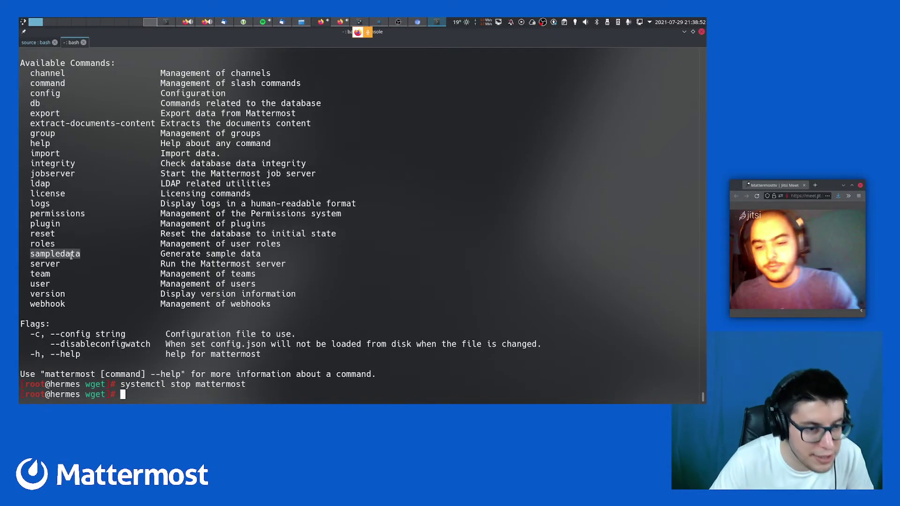
Begin a 'mattermost sample' command, briefly checking the Chromium browser on another desktop
{"action": "left_click_drag", "start_coordinate": [161, 256], "coordinate": [263, 257]}
{"action": "key", "text": "ctrl+c"}
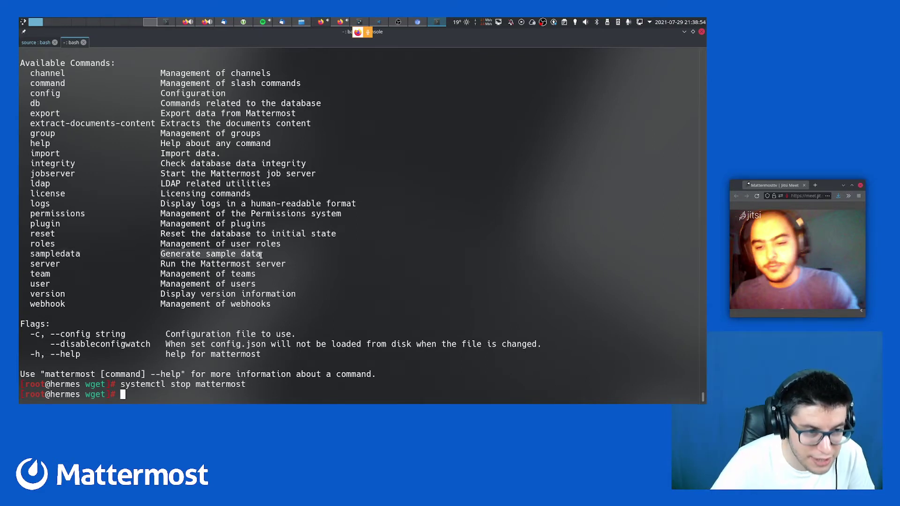
{"action": "left_click", "coordinate": [187, 331]}
{"action": "type", "text": "mattermost"}
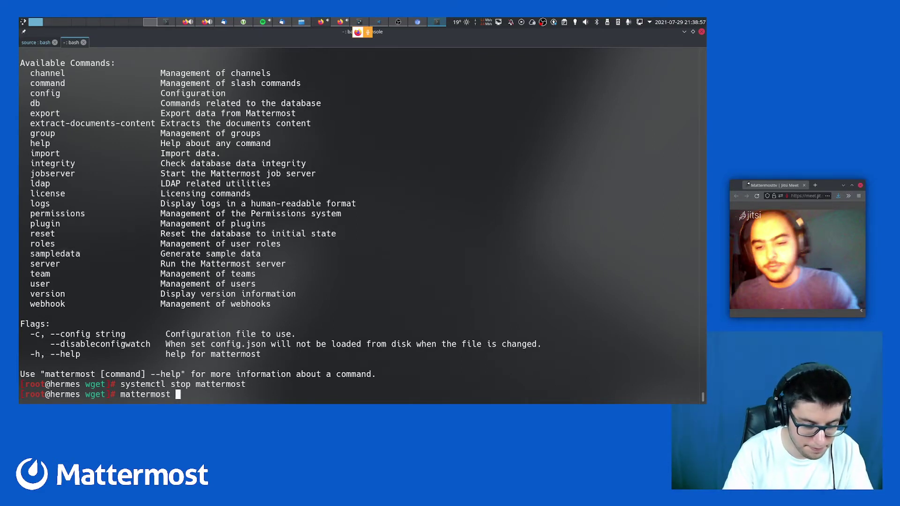
{"action": "key", "text": "ctrl+shift+v"}
{"action": "key", "text": "BackSpace"}
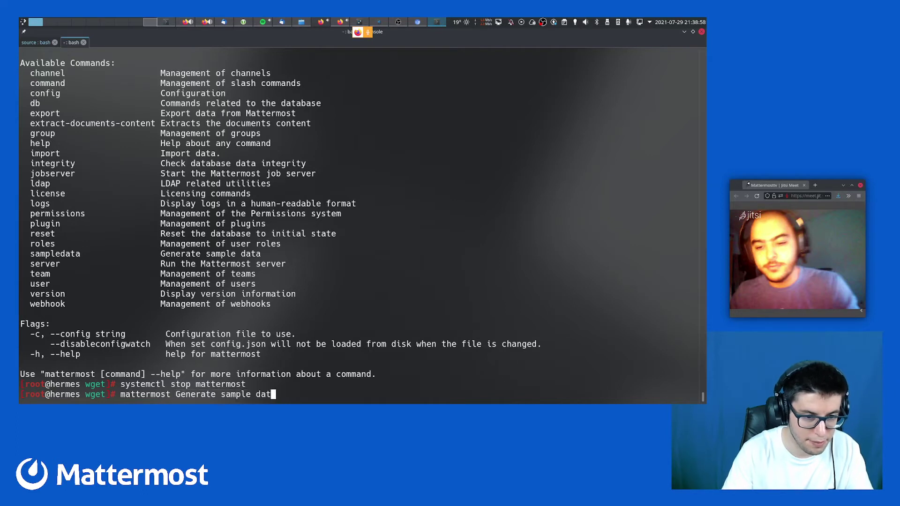
{"action": "key", "text": "BackSpace"}
{"action": "key", "text": "BackSpace"}
{"action": "key", "text": "BackSpace"}
{"action": "key", "text": "BackSpace"}
{"action": "key", "text": "BackSpace"}
{"action": "key", "text": "BackSpace"}
{"action": "key", "text": "BackSpace"}
{"action": "key", "text": "BackSpace"}
{"action": "key", "text": "BackSpace"}
{"action": "key", "text": "BackSpace"}
{"action": "key", "text": "BackSpace"}
{"action": "key", "text": "BackSpace"}
{"action": "key", "text": "BackSpace"}
{"action": "key", "text": "BackSpace"}
{"action": "key", "text": "BackSpace"}
{"action": "key", "text": "BackSpace"}
{"action": "key", "text": "BackSpace"}
{"action": "key", "text": "BackSpace"}
{"action": "key", "text": "BackSpace"}
{"action": "type", "text": "sa"}
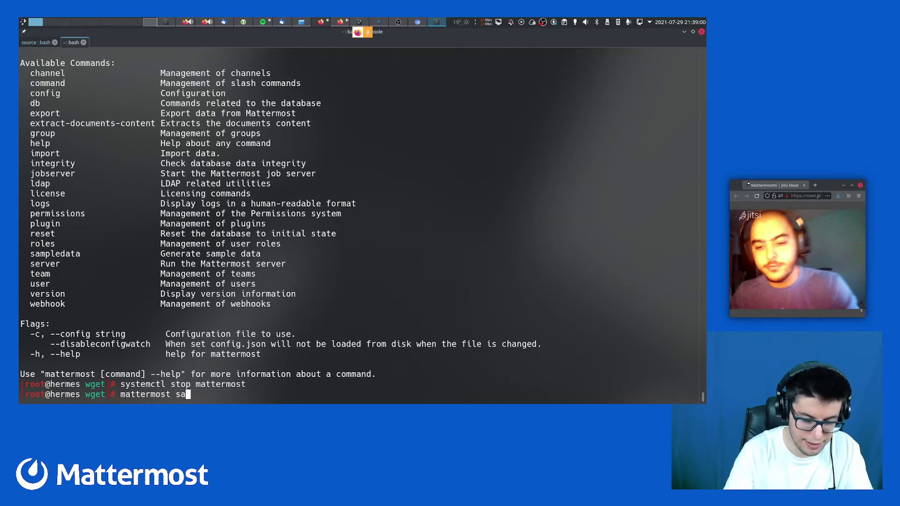
{"action": "type", "text": "mple"}
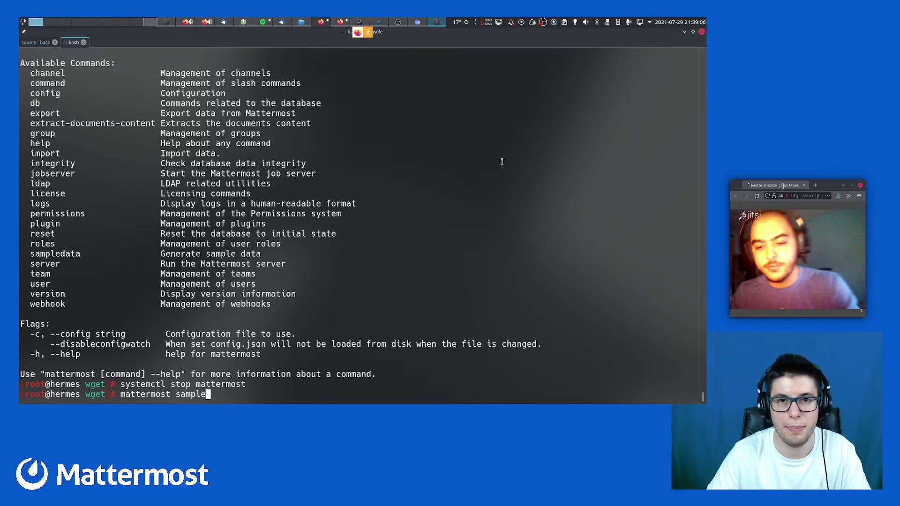
{"action": "mouse_move", "coordinate": [379, 22]}
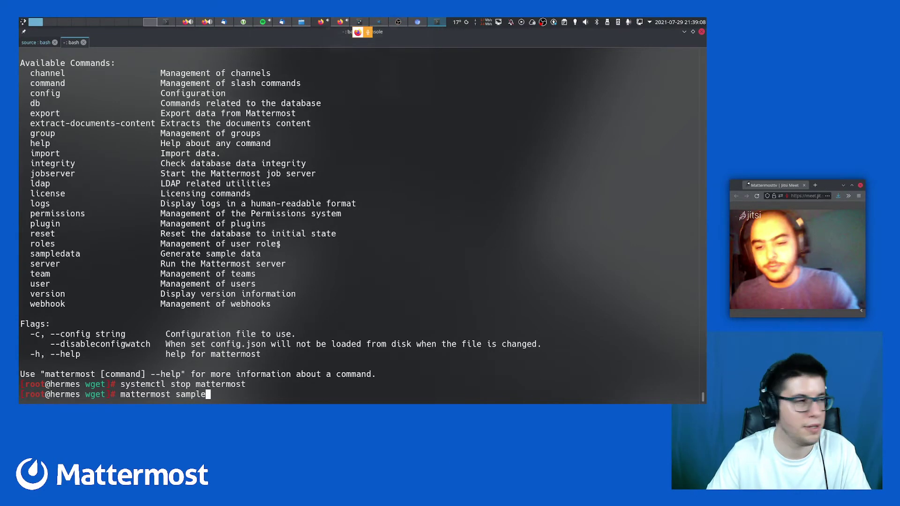
{"action": "key", "text": "ctrl+F2"}
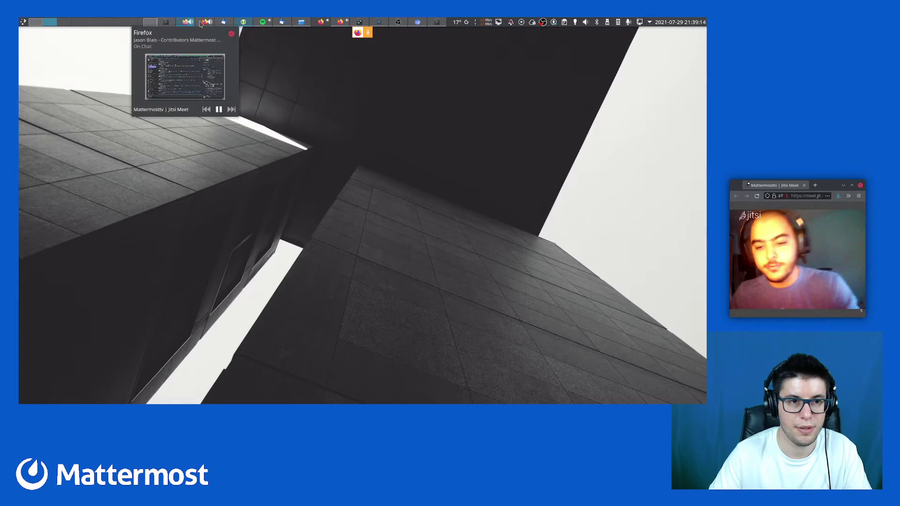
{"action": "mouse_move", "coordinate": [336, 23]}
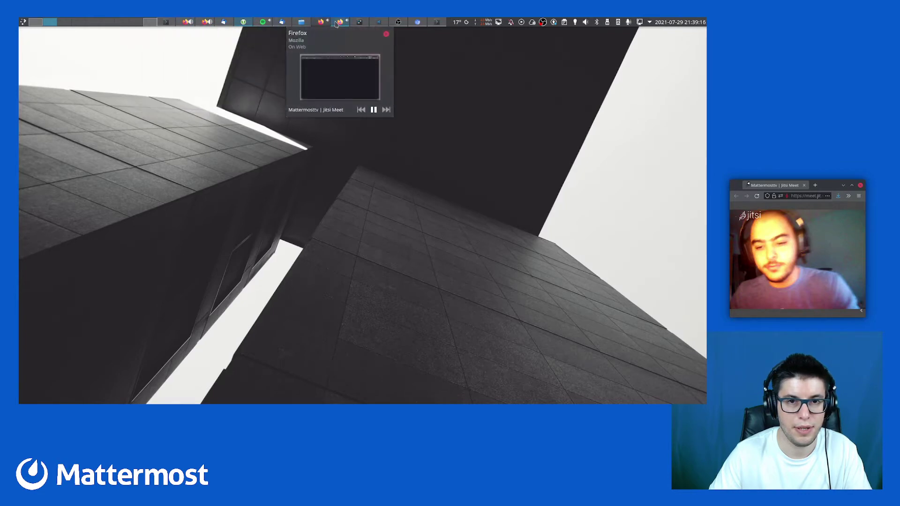
{"action": "left_click", "coordinate": [418, 24]}
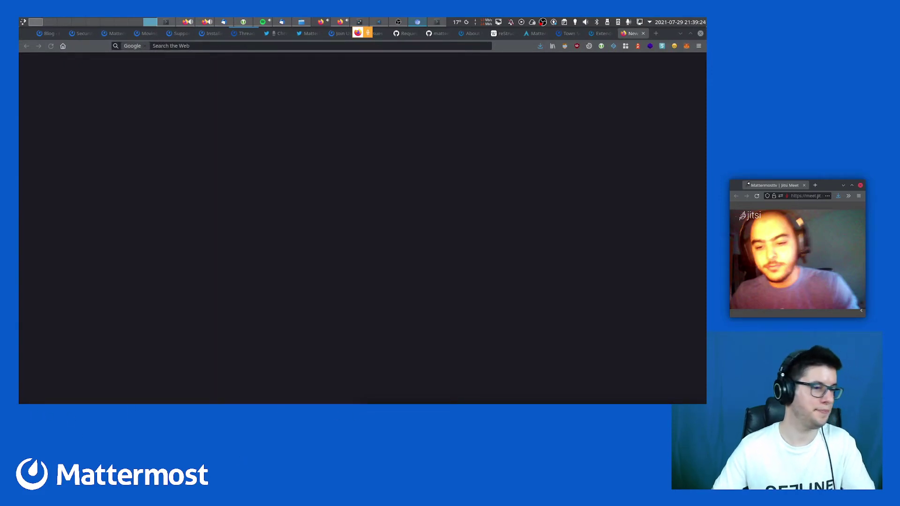
{"action": "left_click", "coordinate": [435, 22]}
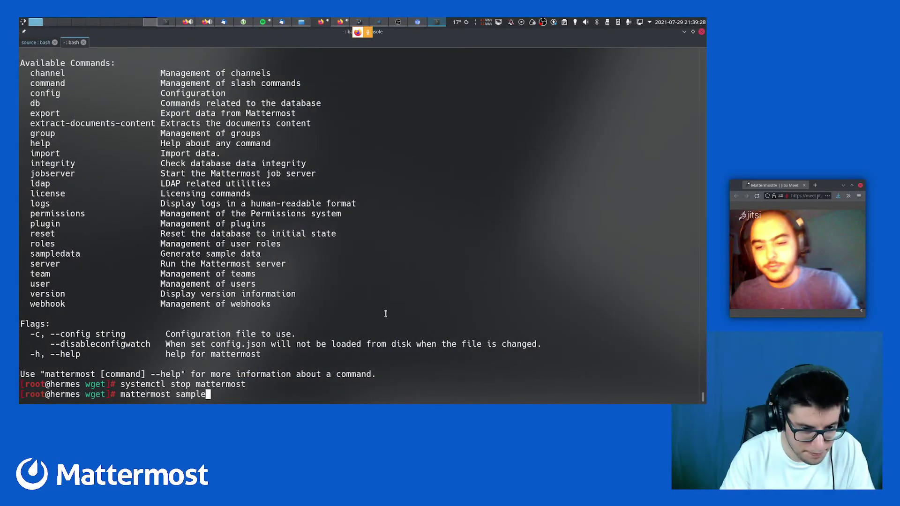
Run 'mattermost help sampledata', fixing the 'sampledate' typo, to list its options and defaults
{"action": "key", "text": "BackSpace"}
{"action": "key", "text": "BackSpace"}
{"action": "key", "text": "BackSpace"}
{"action": "key", "text": "BackSpace"}
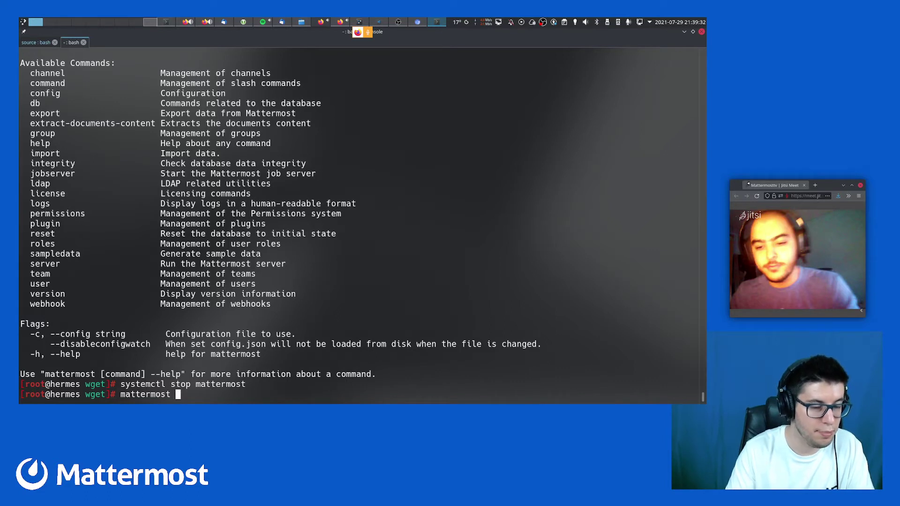
{"action": "type", "text": "help "}
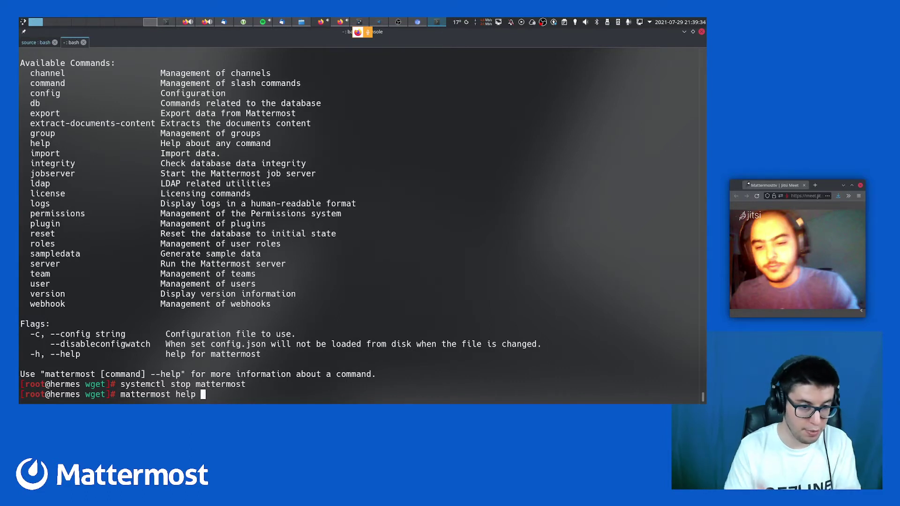
{"action": "type", "text": "sampledate"}
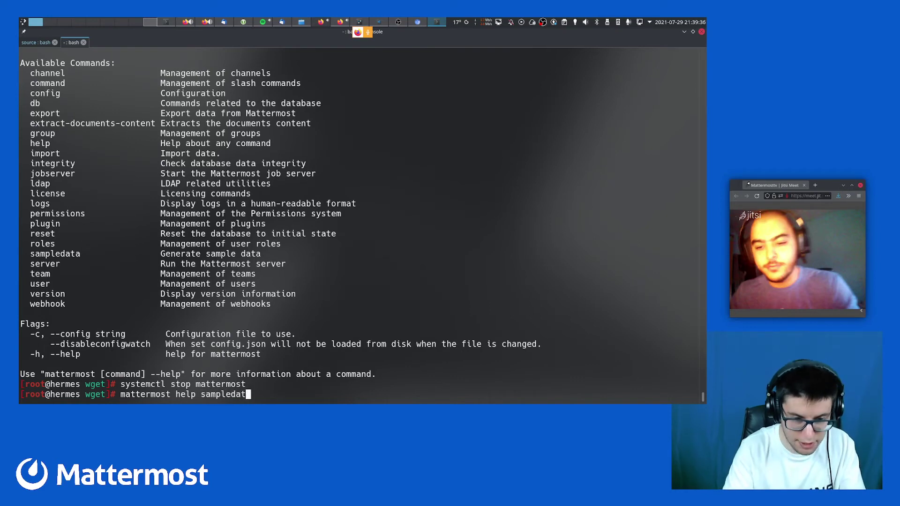
{"action": "key", "text": "Return"}
{"action": "key", "text": "Up"}
{"action": "key", "text": "BackSpace"}
{"action": "type", "text": "a"}
{"action": "key", "text": "Return"}
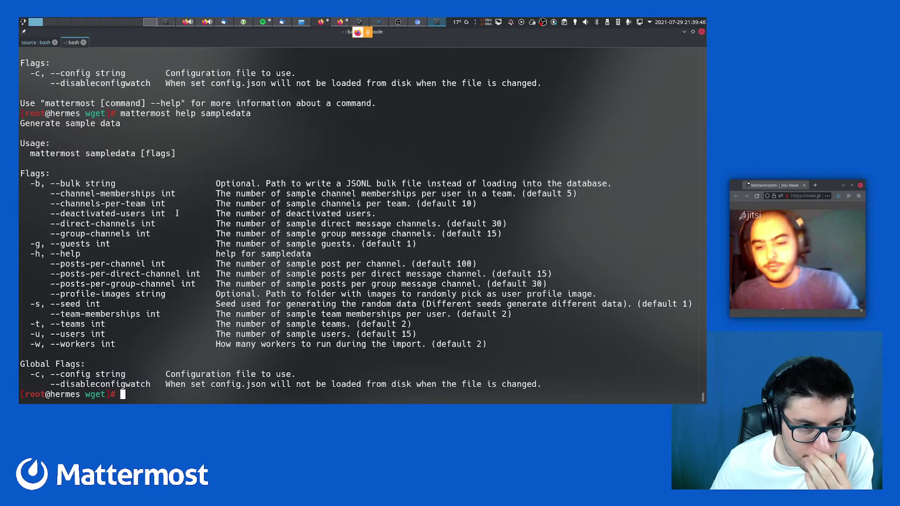
{"action": "left_click_drag", "start_coordinate": [239, 194], "coordinate": [271, 194]}
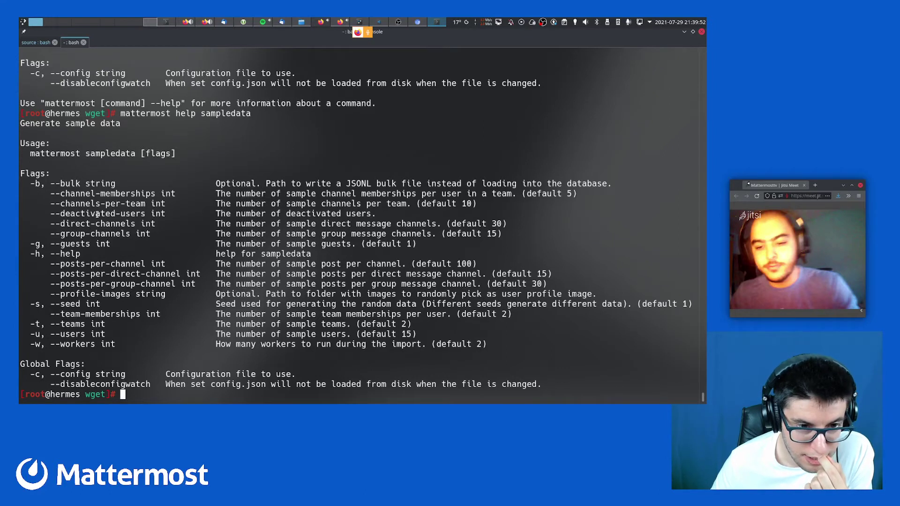
{"action": "double_click", "coordinate": [98, 214]}
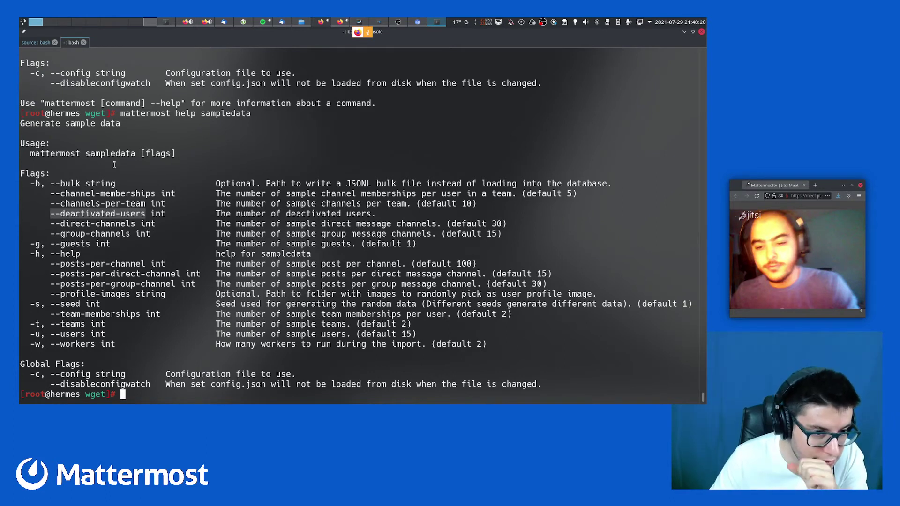
{"action": "double_click", "coordinate": [109, 264]}
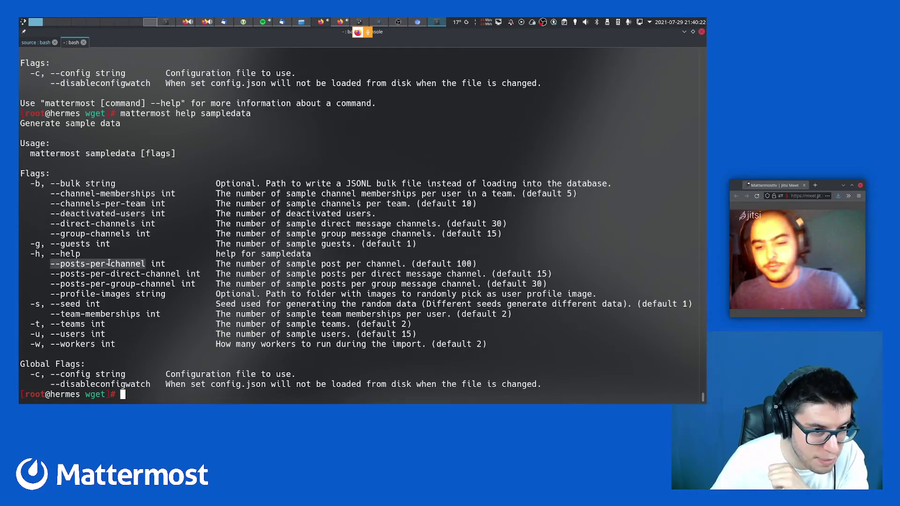
{"action": "double_click", "coordinate": [106, 274]}
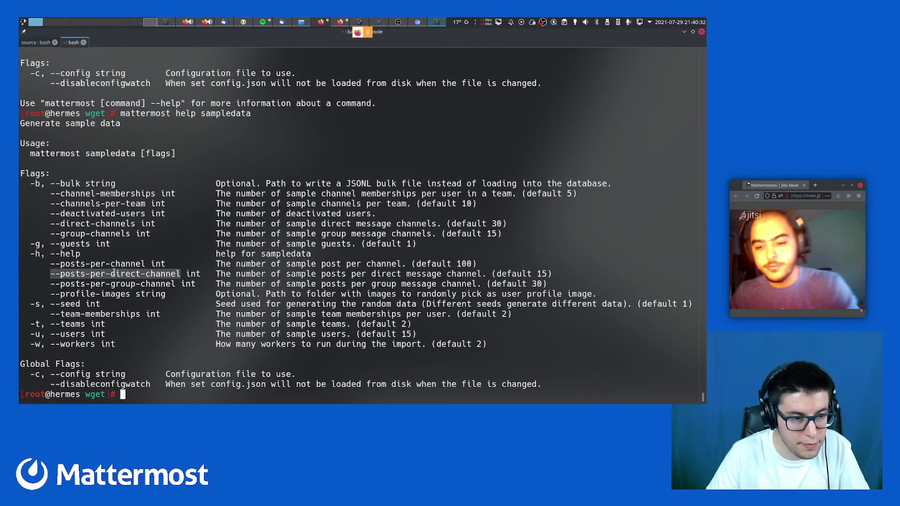
{"action": "double_click", "coordinate": [115, 284]}
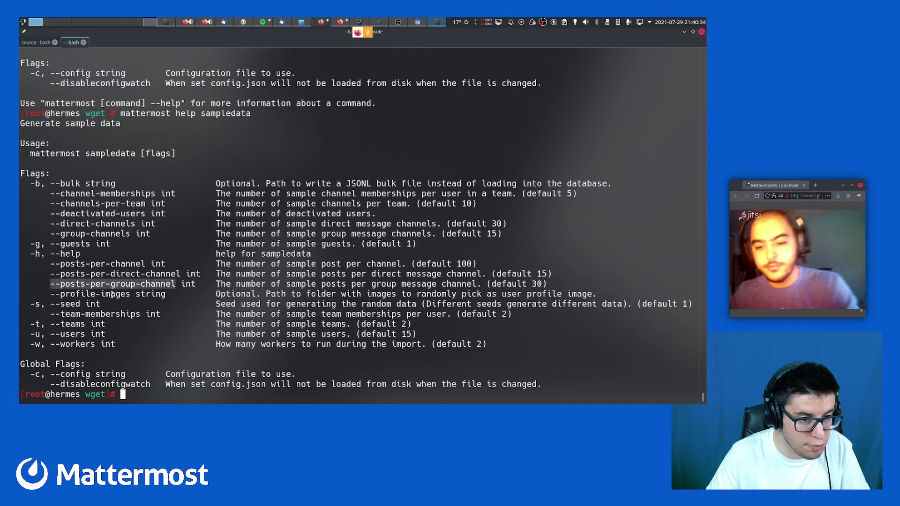
{"action": "double_click", "coordinate": [112, 294]}
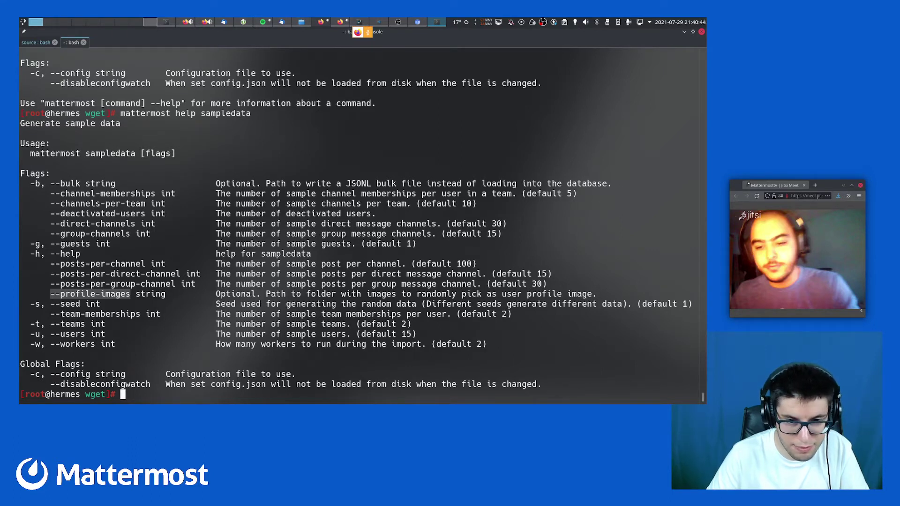
{"action": "left_click", "coordinate": [113, 294]}
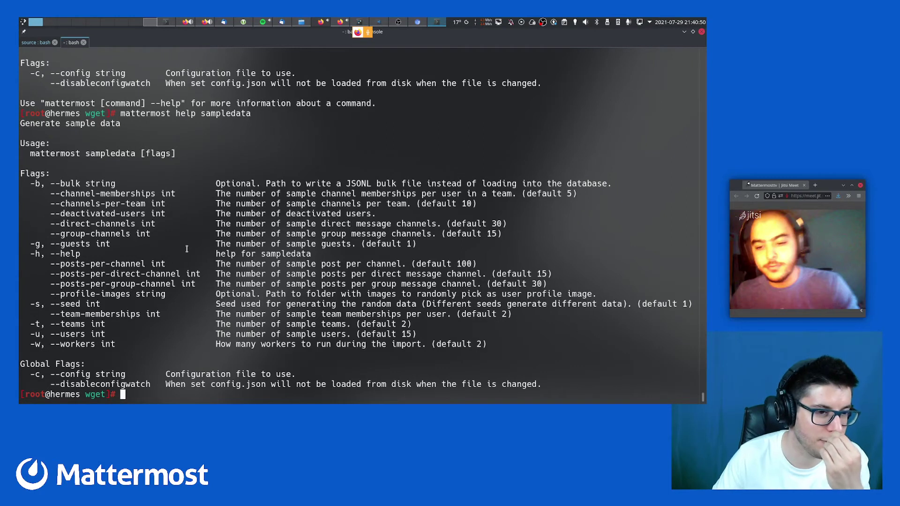
Browse command history, abandon the recalled restart command, and clear the screen
{"action": "key", "text": "Up"}
{"action": "key", "text": "Up"}
{"action": "key", "text": "Up"}
{"action": "key", "text": "Down"}
{"action": "key", "text": "Up"}
{"action": "key", "text": "ctrl+l"}
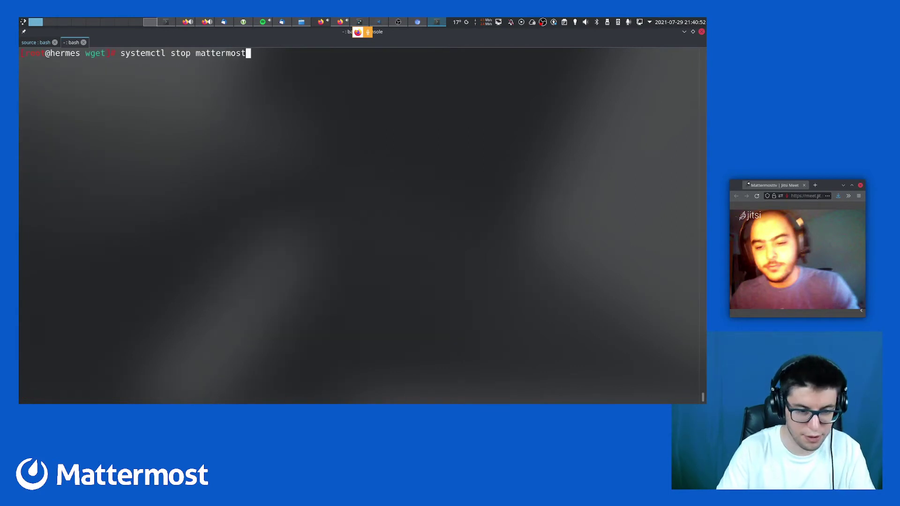
{"action": "key", "text": "Down"}
{"action": "key", "text": "Up"}
{"action": "key", "text": "Up"}
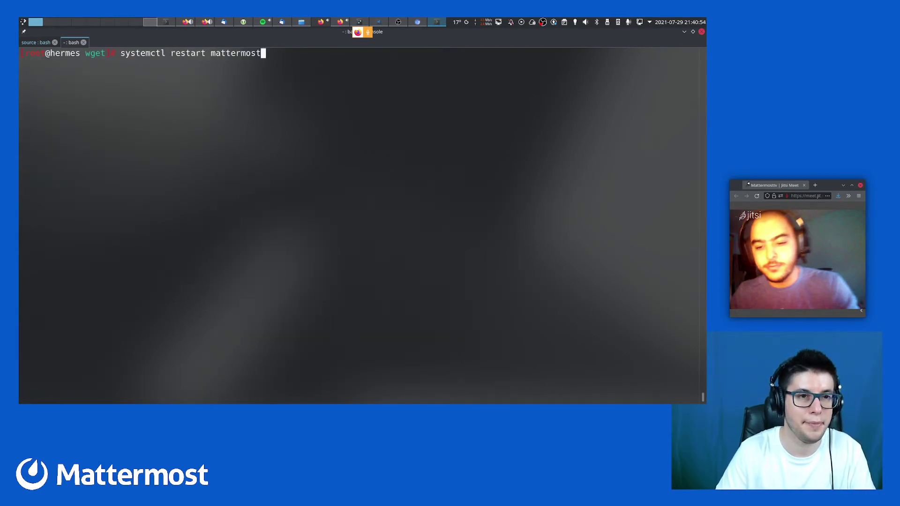
{"action": "key", "text": "Up"}
{"action": "key", "text": "Down"}
{"action": "key", "text": "ctrl+c"}
{"action": "key", "text": "ctrl+l"}
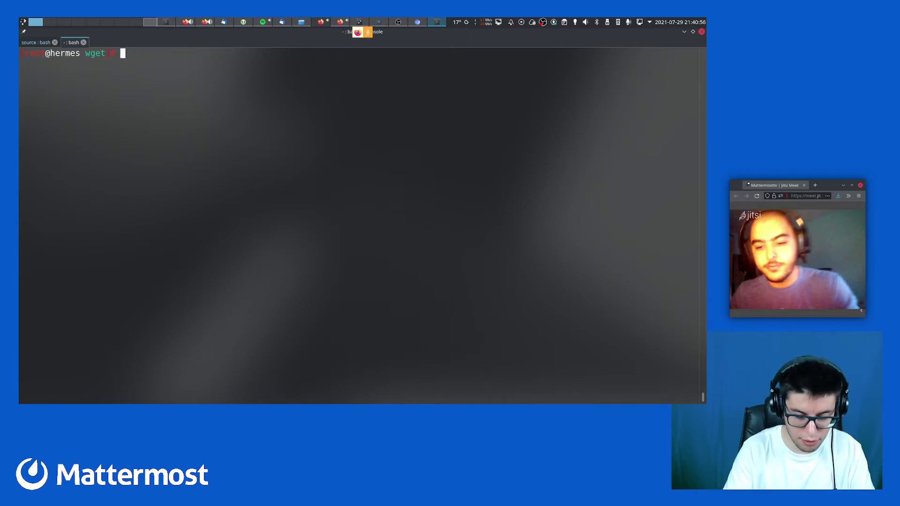
List the Mattermost server's available commands with 'mattermost help'
{"action": "type", "text": "mattermost"}
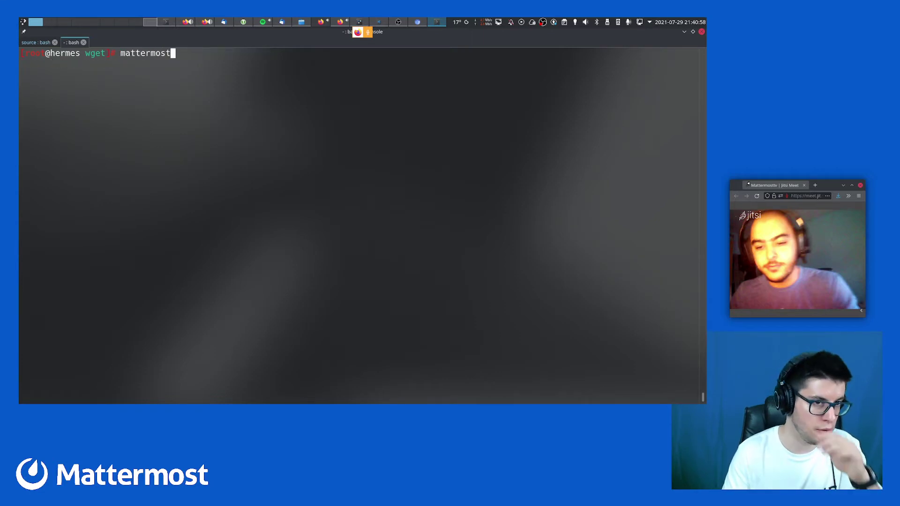
{"action": "type", "text": " help"}
{"action": "key", "text": "Tab"}
{"action": "key", "text": "Tab"}
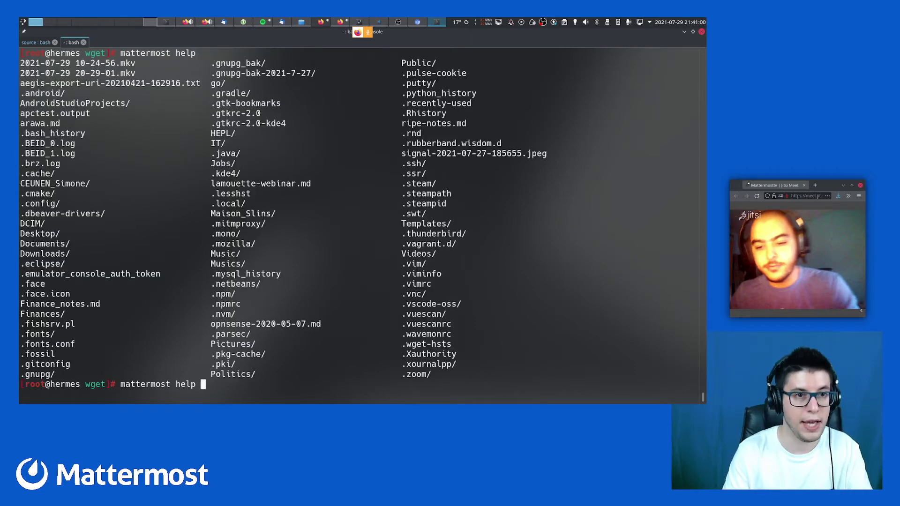
{"action": "key", "text": "ctrl+l"}
{"action": "type", "text": "sampledata"}
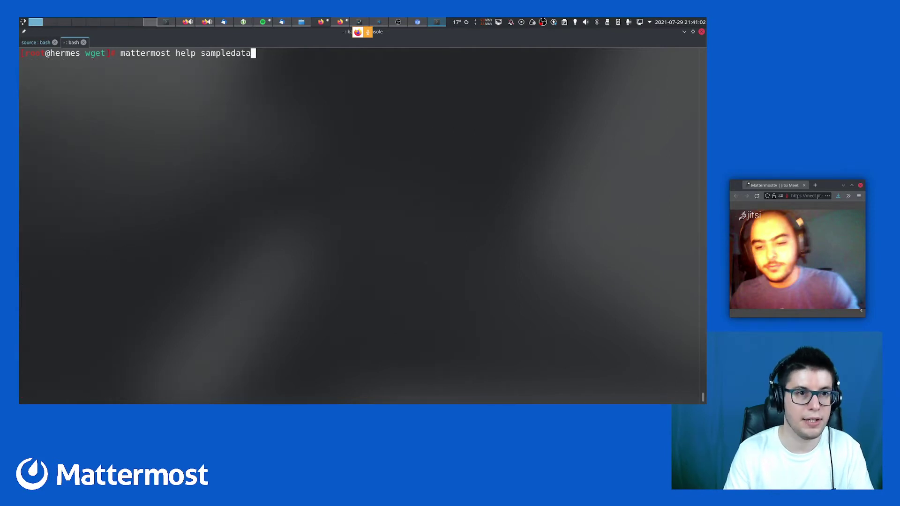
{"action": "key", "text": "ctrl+c"}
{"action": "type", "text": "mattermos"}
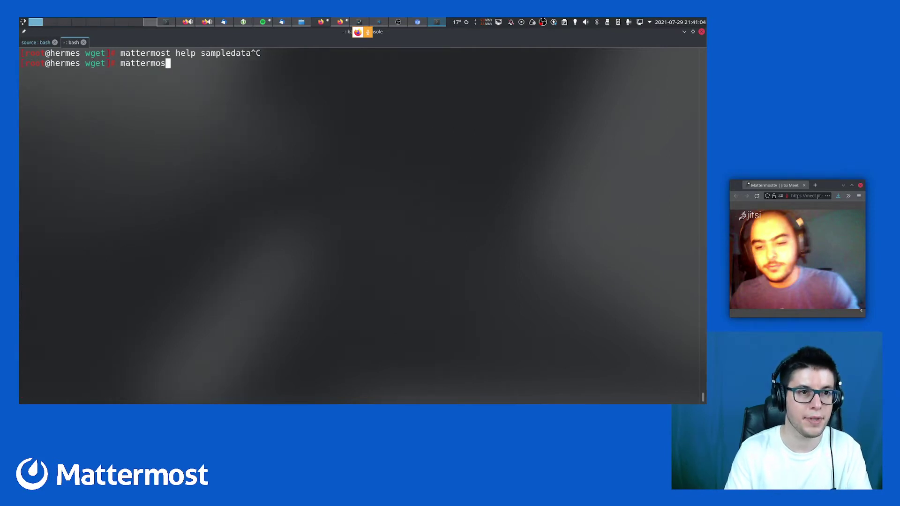
{"action": "type", "text": "t help"}
{"action": "key", "text": "Return"}
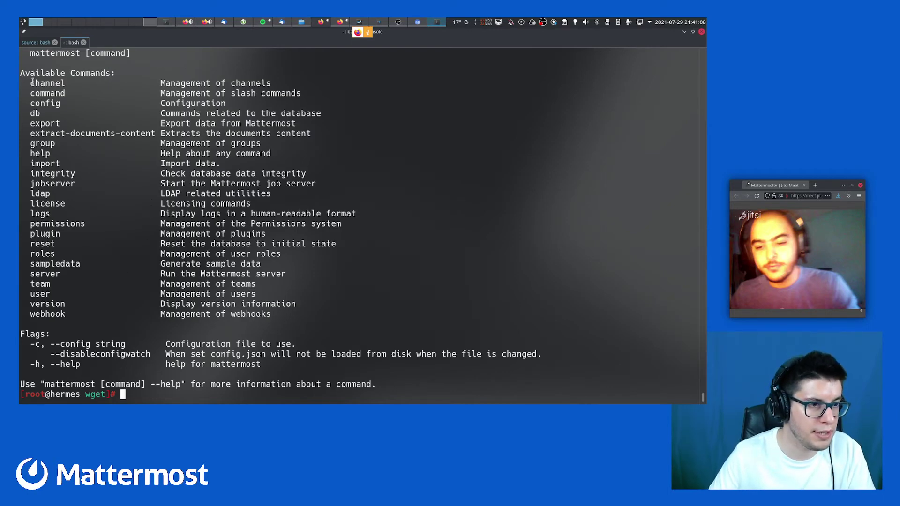
Show sampledata options and defaults, such as 15 users and 2 teams, via 'mattermost help sampledata'
{"action": "key", "text": "Up"}
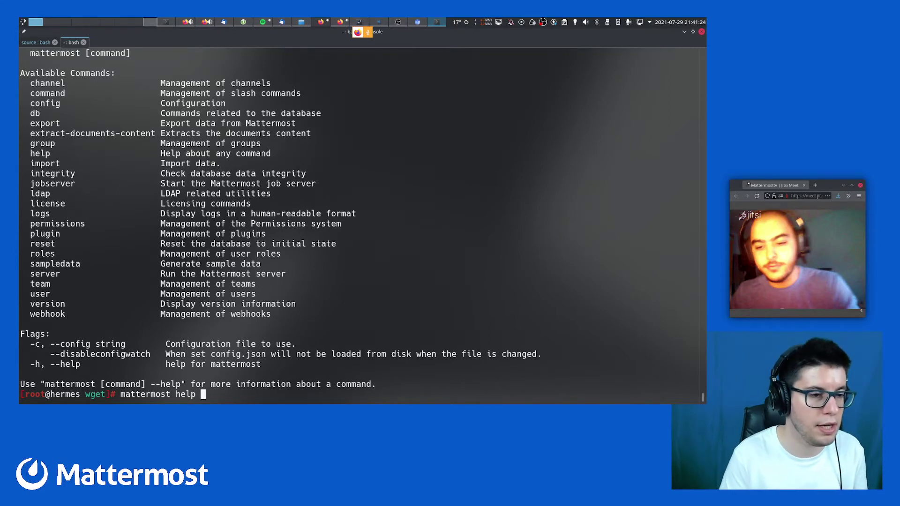
{"action": "type", "text": "sampledata"}
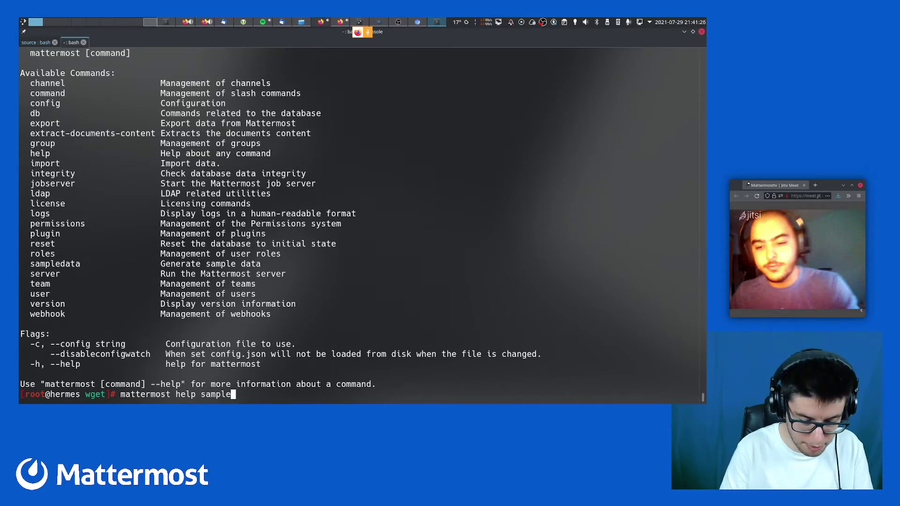
{"action": "key", "text": "BackSpace"}
{"action": "key", "text": "BackSpace"}
{"action": "type", "text": "ta"}
{"action": "key", "text": "Return"}
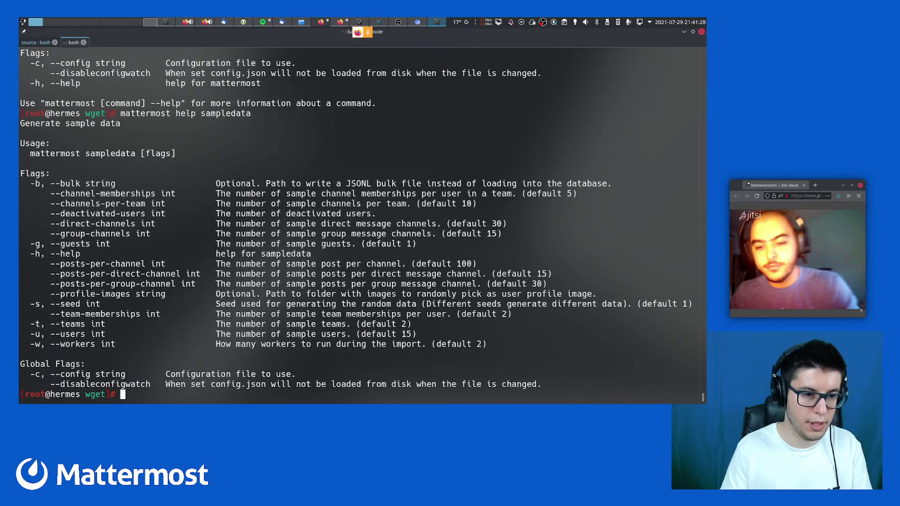
Edit the recalled command into 'mattermost sampledata', then cancel it without running
{"action": "key", "text": "Up"}
{"action": "key", "text": "ctrl+Left"}
{"action": "key", "text": "ctrl+Left"}
{"action": "key", "text": "ctrl+Right"}
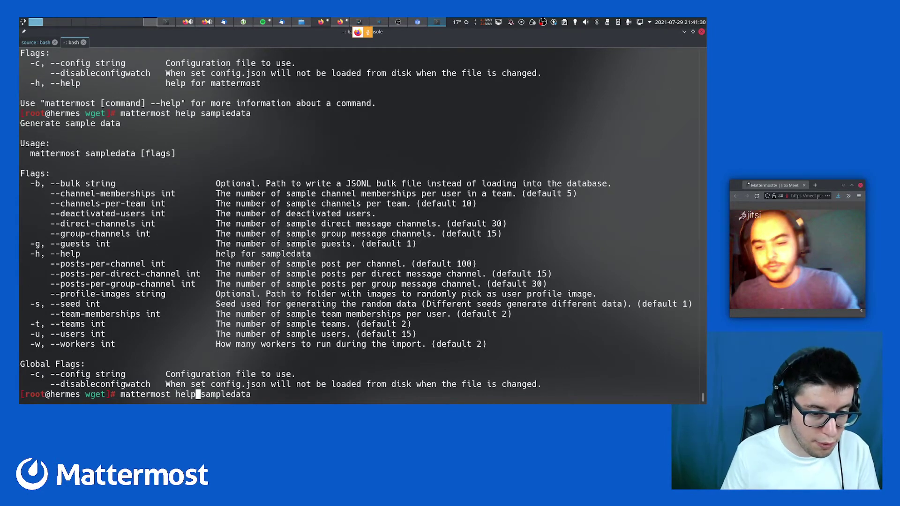
{"action": "key", "text": "BackSpace"}
{"action": "key", "text": "BackSpace"}
{"action": "key", "text": "BackSpace"}
{"action": "key", "text": "BackSpace"}
{"action": "key", "text": "BackSpace"}
{"action": "key", "text": "End"}
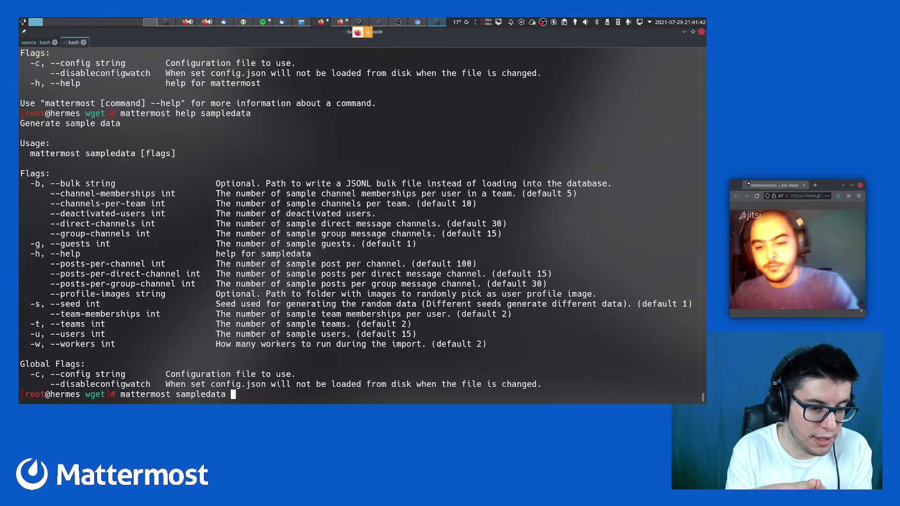
{"action": "key", "text": "ctrl+c"}
Try an mmctl line and a pasted 'mattermost sampledata' command, cancelling each unrun
{"action": "type", "text": "mmctl"}
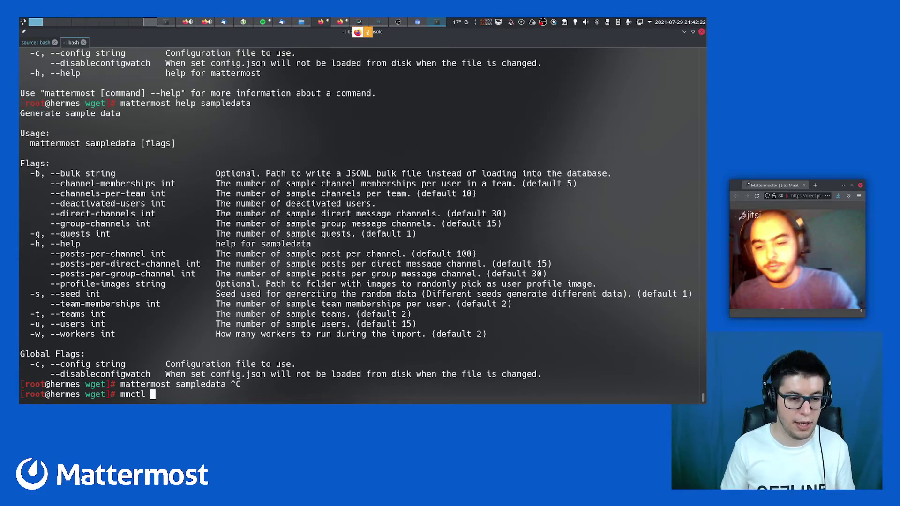
{"action": "double_click", "coordinate": [145, 385]}
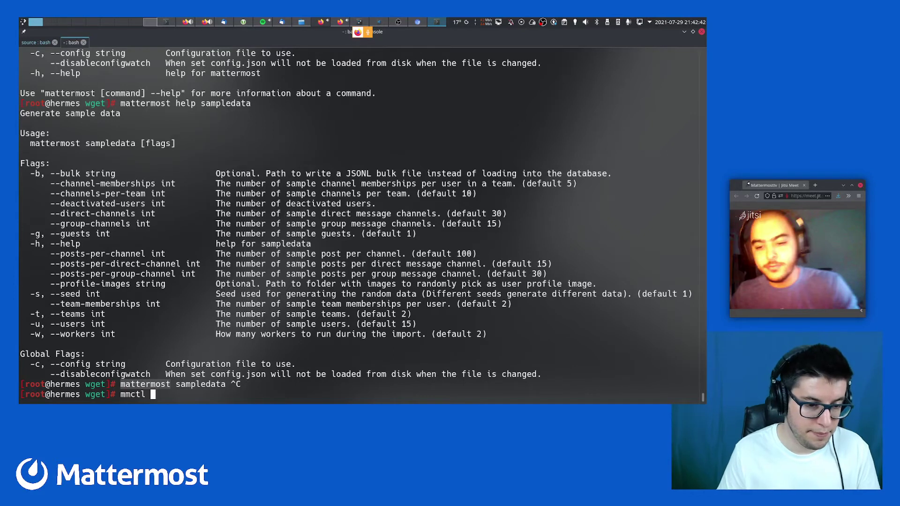
{"action": "key", "text": "ctrl+c"}
{"action": "left_click", "coordinate": [155, 374]}
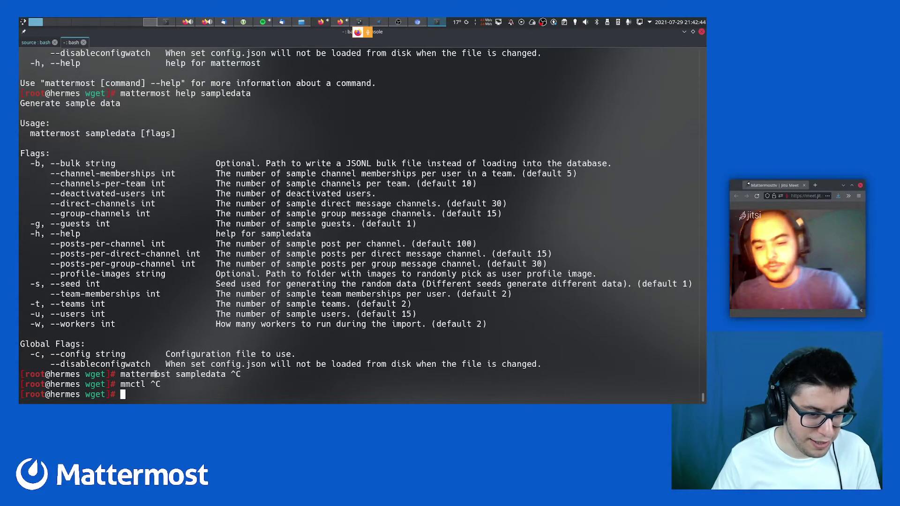
{"action": "left_click_drag", "start_coordinate": [121, 374], "coordinate": [238, 379]}
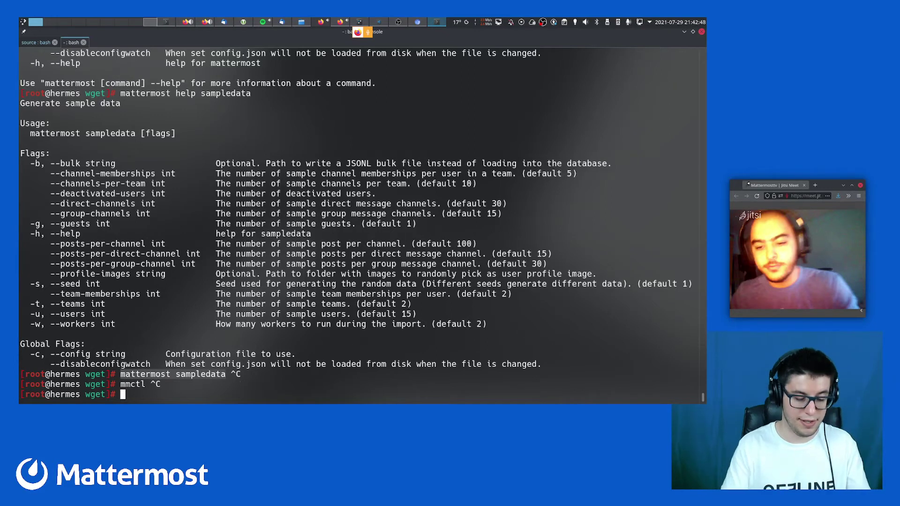
{"action": "middle_click", "coordinate": [239, 379]}
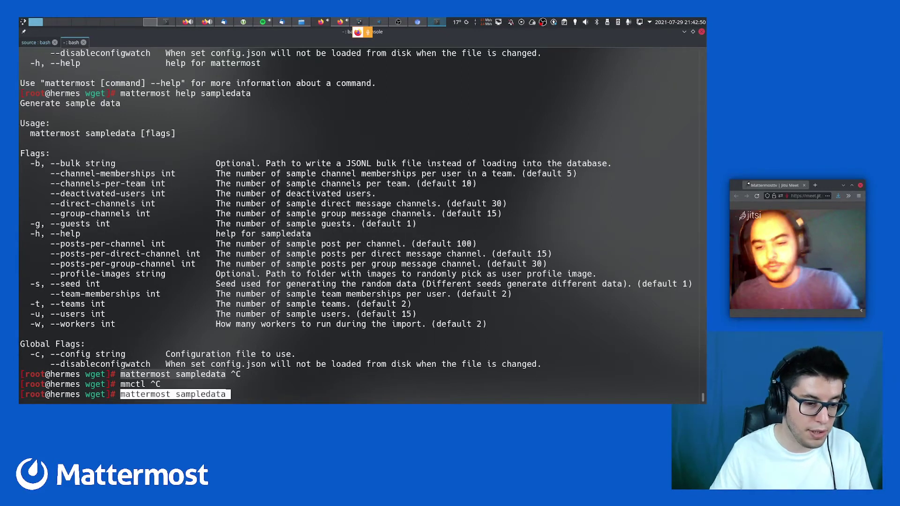
{"action": "key", "text": "ctrl+c"}
{"action": "type", "text": "mmctl"}
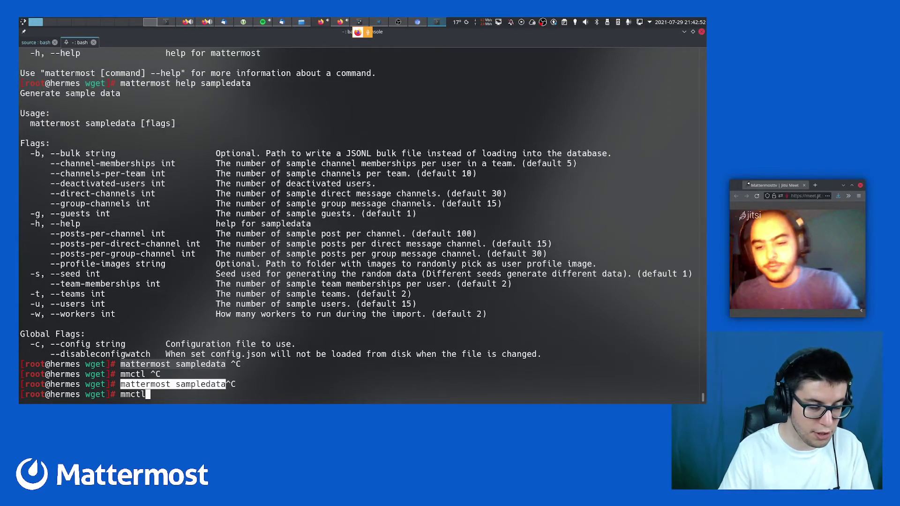
{"action": "key", "text": "ctrl+c"}
Search the AUR for mmctl with 'yay -Ss mmctl', finding aur/mmctl 5.35.0-1
{"action": "type", "text": "yay -Ss mmctl"}
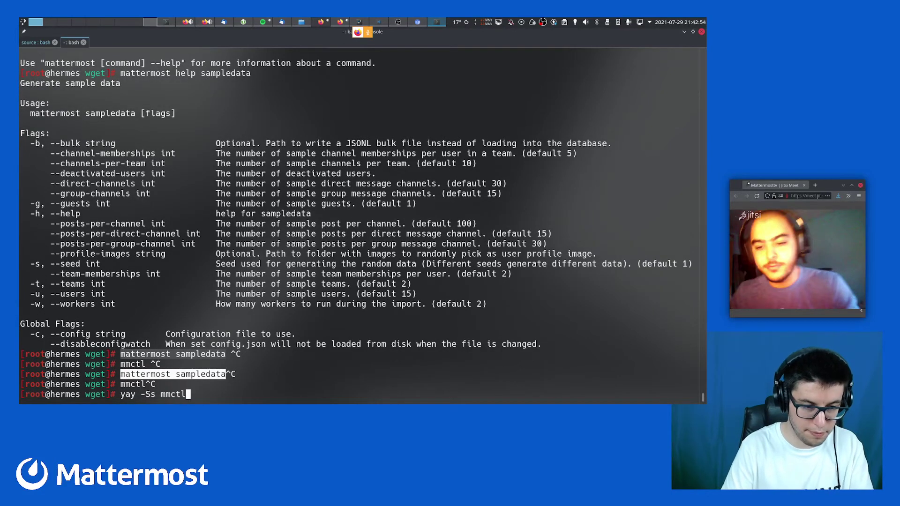
{"action": "key", "text": "Return"}
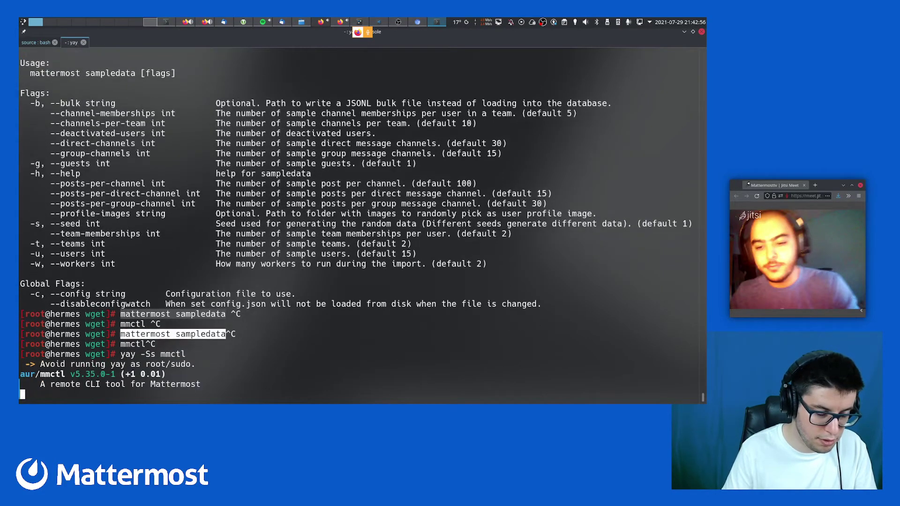
{"action": "key", "text": "Up"}
{"action": "key", "text": "Left"}
{"action": "key", "text": "Left"}
{"action": "key", "text": "Left"}
{"action": "key", "text": "Left"}
{"action": "key", "text": "Left"}
{"action": "key", "text": "Left"}
{"action": "key", "text": "Left"}
{"action": "key", "text": "Left"}
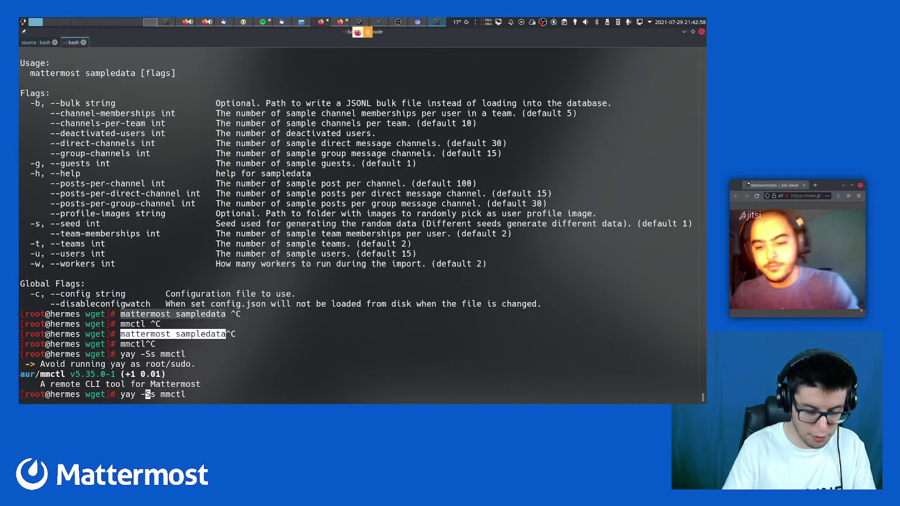
In a new regular-user tab with larger text, install mmctl via 'yay -S mmctl', skipping diffs
{"action": "key", "text": "ctrl+shift+t"}
{"action": "key", "text": "ctrl+l"}
{"action": "key", "text": "ctrl+plus"}
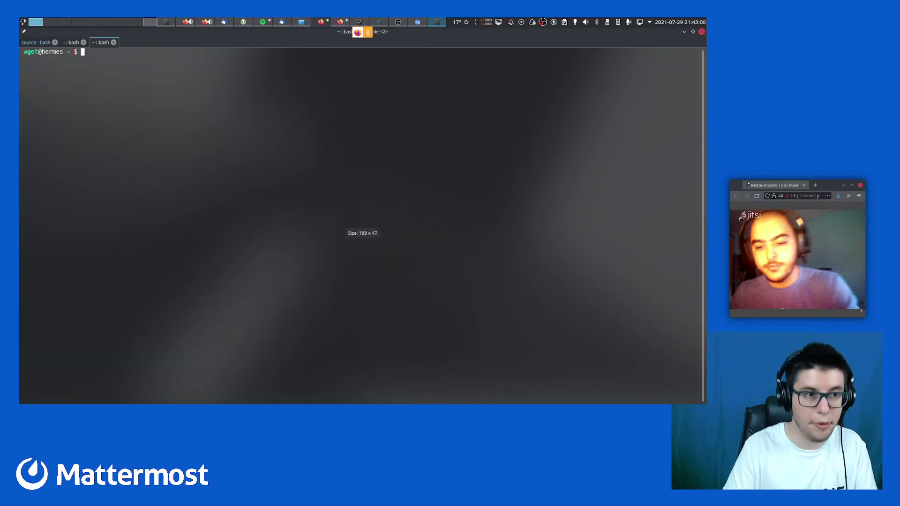
{"action": "key", "text": "ctrl+plus"}
{"action": "type", "text": "yay -S mmctl"}
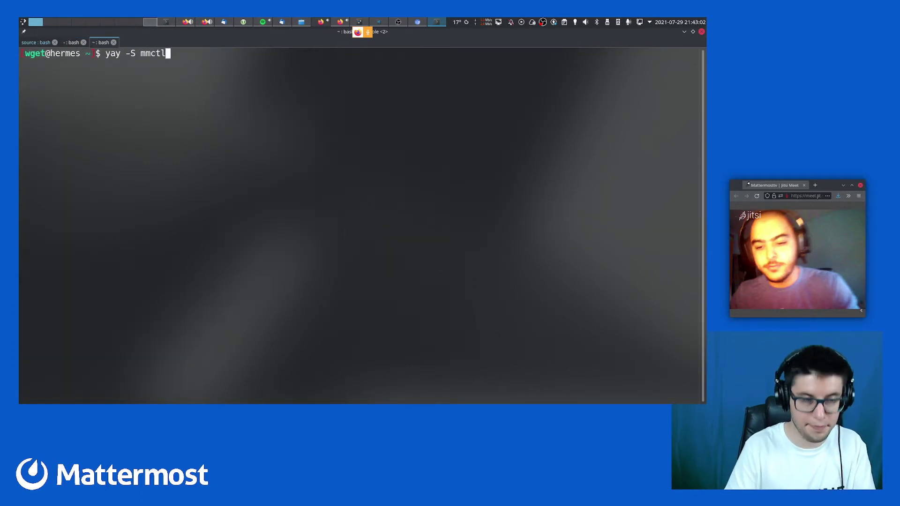
{"action": "key", "text": "Return"}
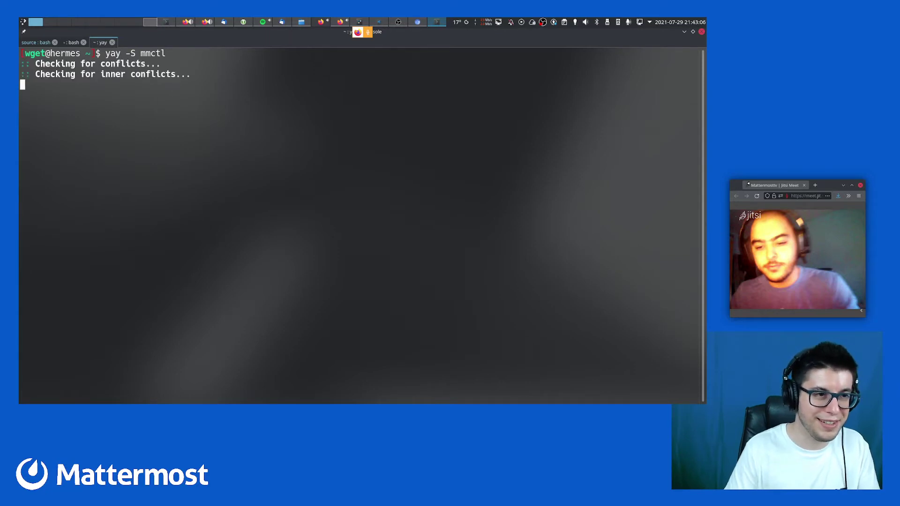
{"action": "key", "text": "Return"}
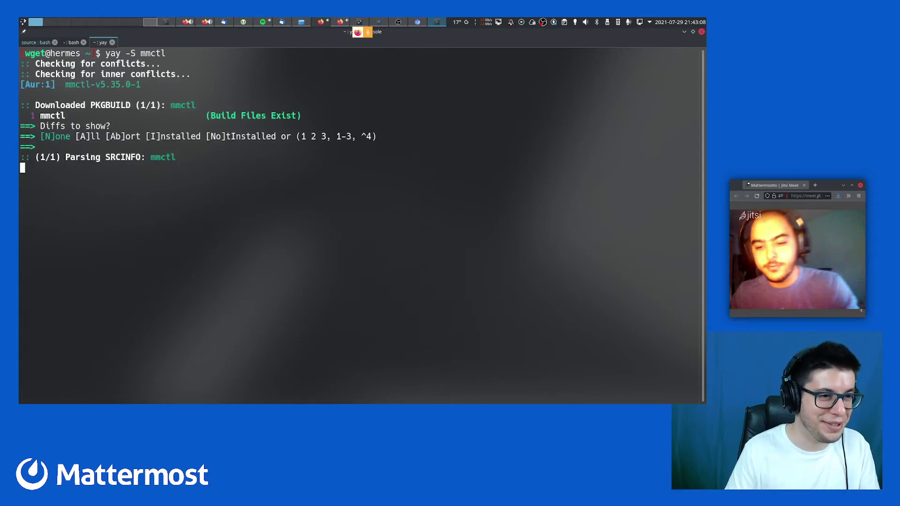
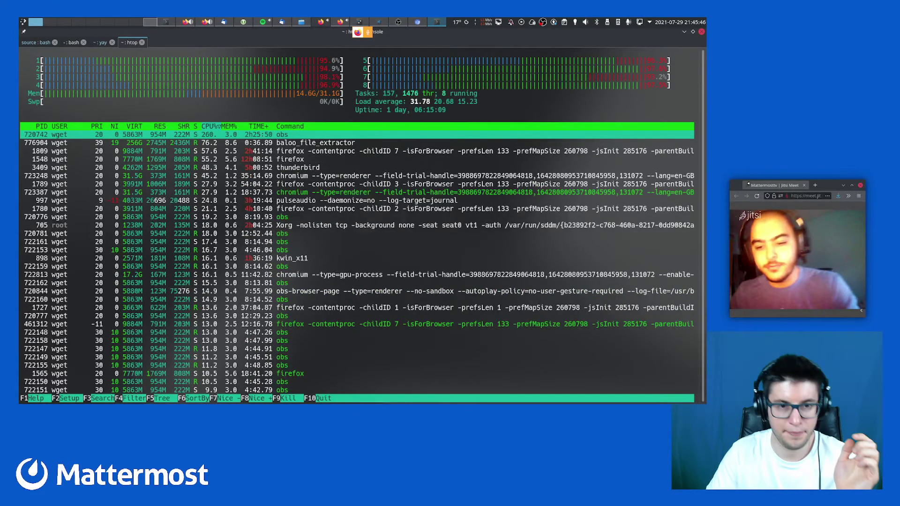
Filter htop for thunderbird and send SIGTERM to kill the Thunderbird processes
{"action": "key", "text": "F4"}
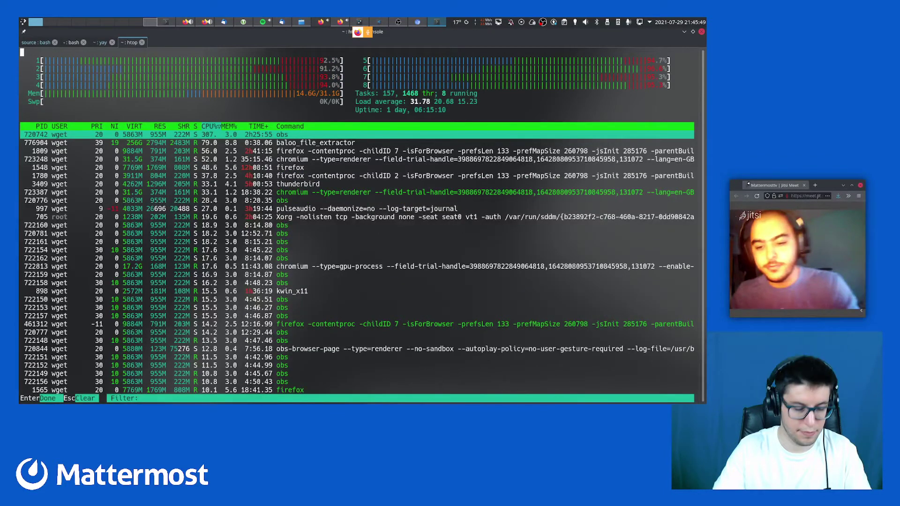
{"action": "type", "text": "thunderbird"}
{"action": "key", "text": "Return"}
{"action": "key", "text": "F9"}
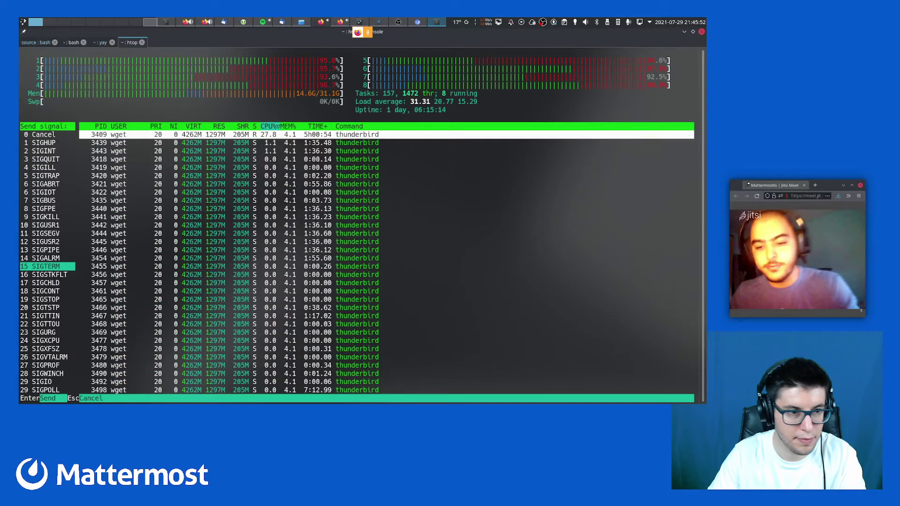
{"action": "key", "text": "Return"}
{"action": "key", "text": "q"}
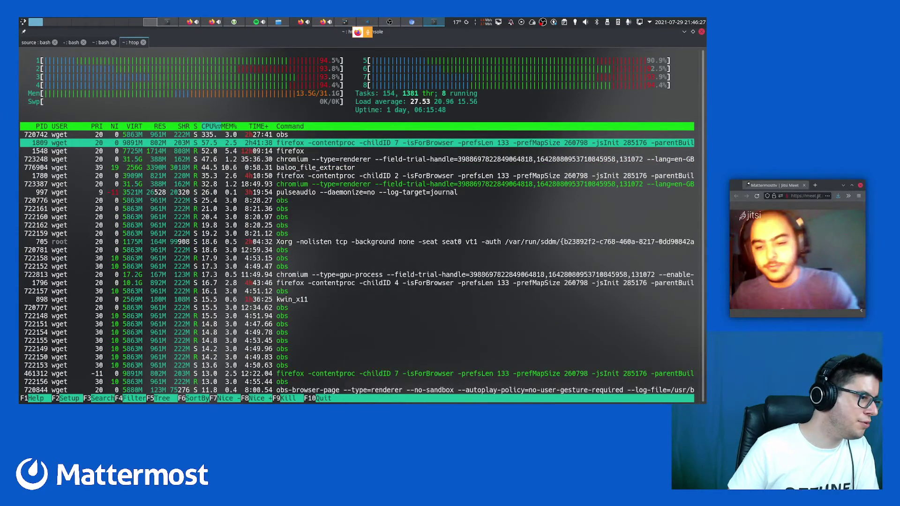
Quit htop and run 'mmctl help' in the second tab to read its command list
{"action": "key", "text": "q"}
{"action": "key", "text": "shift+Left"}
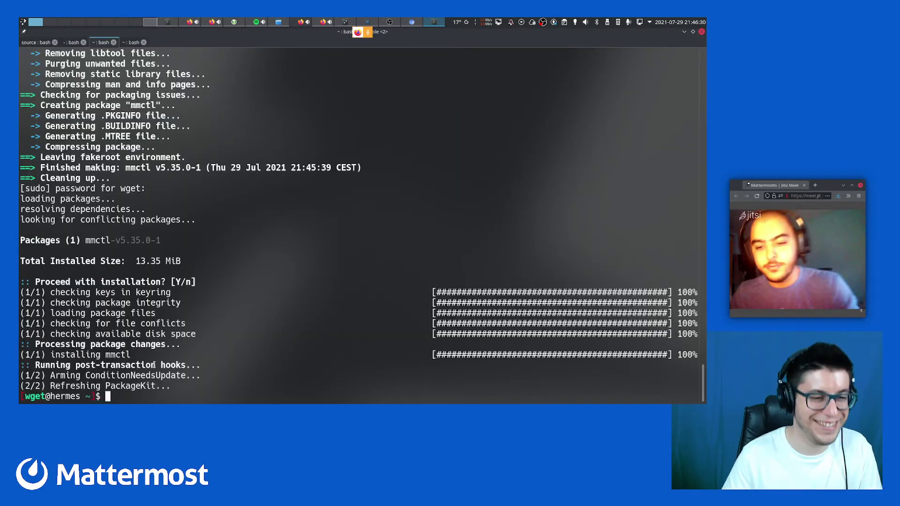
{"action": "key", "text": "shift+Left"}
{"action": "key", "text": "ctrl+c"}
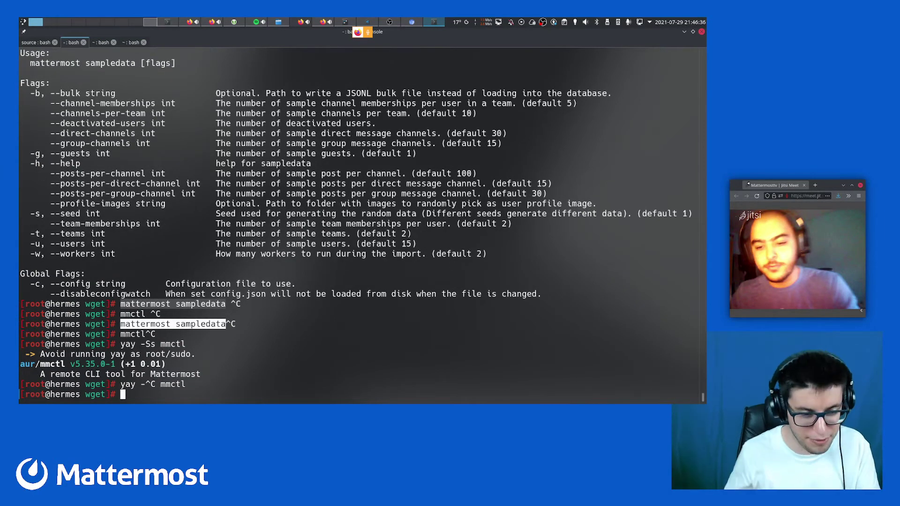
{"action": "type", "text": "mmc"}
{"action": "key", "text": "Tab"}
{"action": "key", "text": "Tab"}
{"action": "key", "text": "Tab"}
{"action": "key", "text": "Tab"}
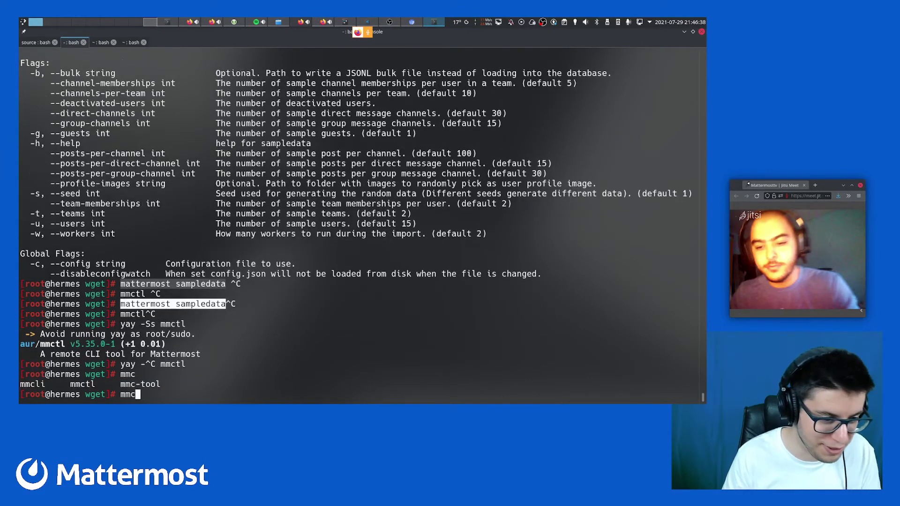
{"action": "type", "text": "tl"}
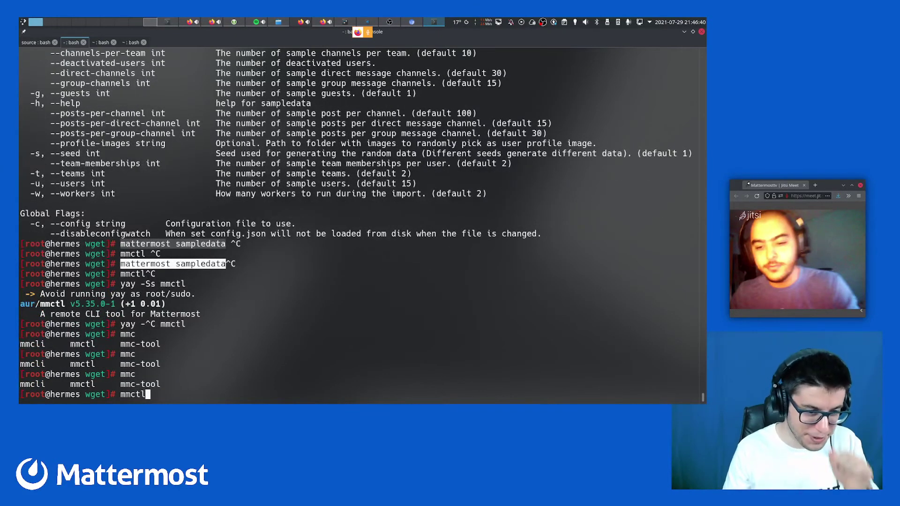
{"action": "type", "text": " hel"}
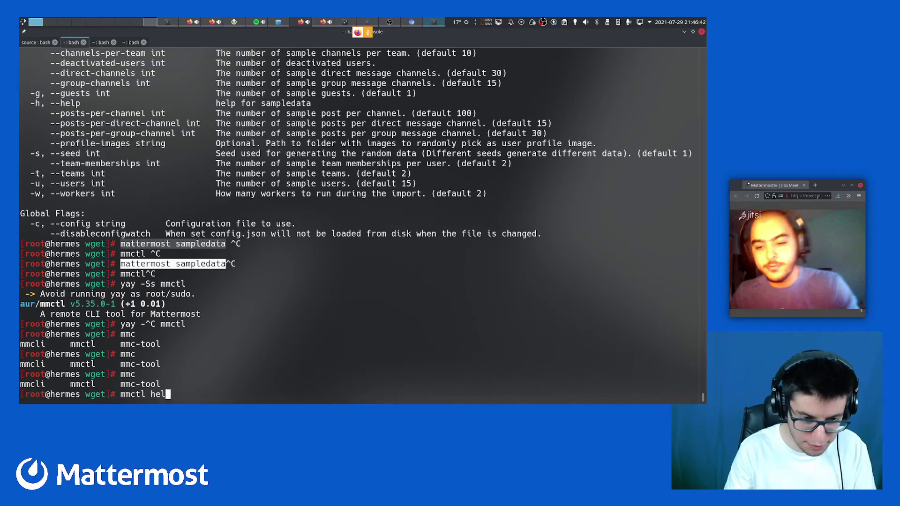
{"action": "type", "text": "p"}
{"action": "key", "text": "Return"}
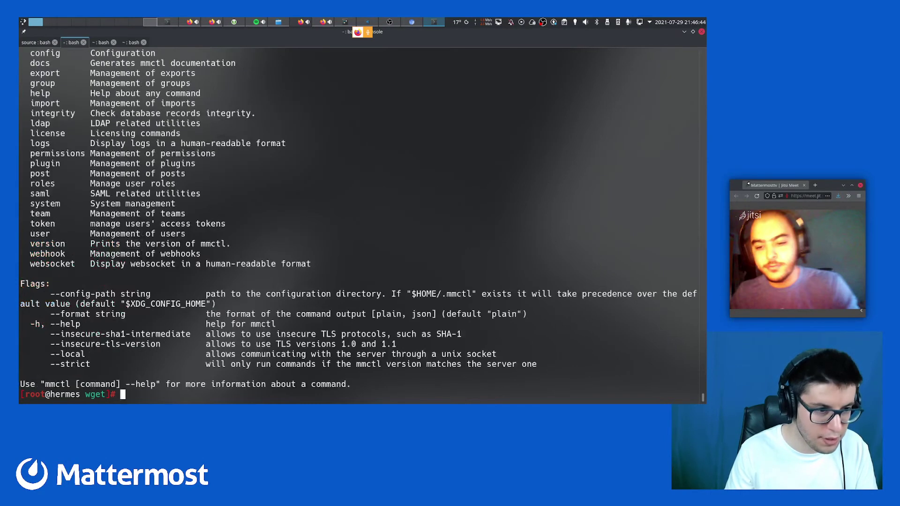
{"action": "scroll", "coordinate": [49, 170], "scroll_direction": "up", "scroll_amount": 4}
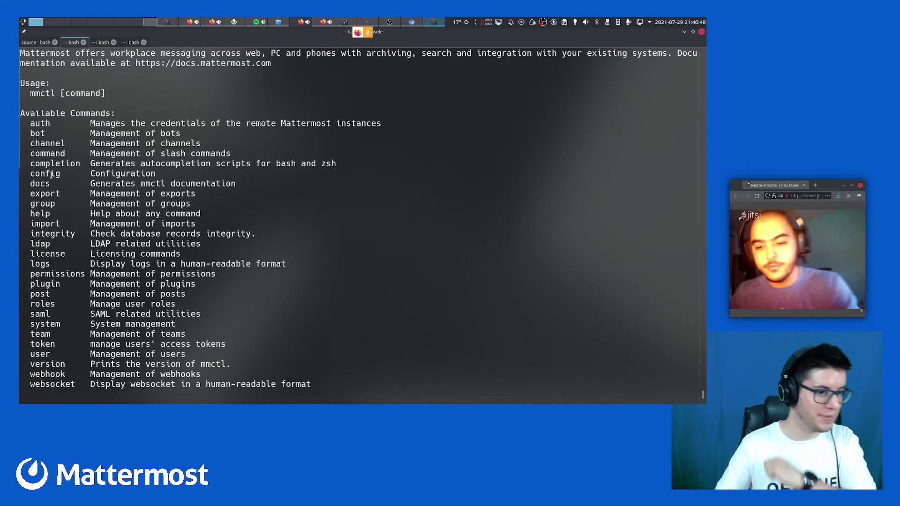
{"action": "scroll", "coordinate": [52, 174], "scroll_direction": "down", "scroll_amount": 1}
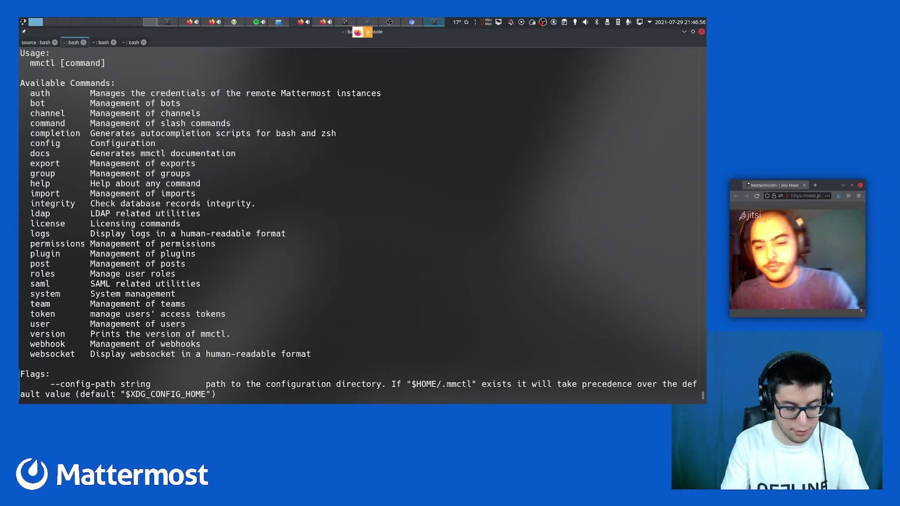
Show the help for 'mattermost sampledata' to see its available options
{"action": "key", "text": "ctrl+c"}
{"action": "type", "text": "matter"}
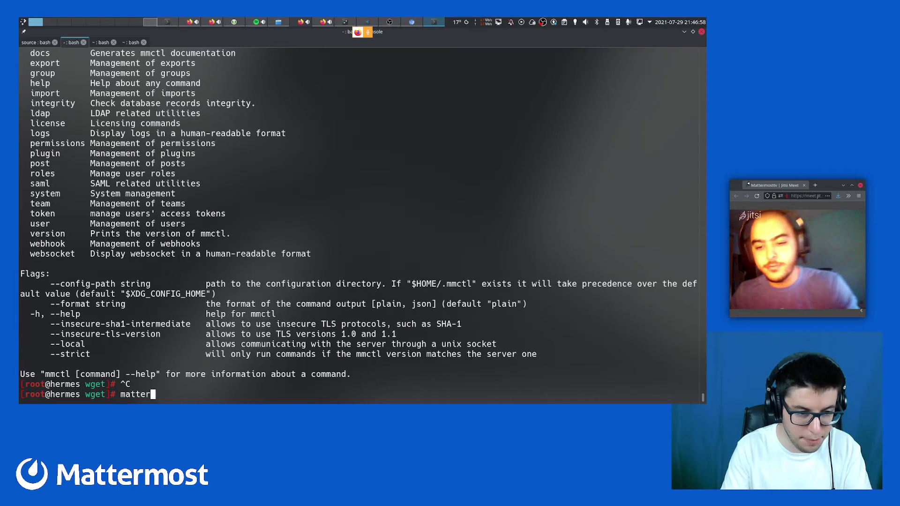
{"action": "type", "text": "most"}
{"action": "type", "text": " help sample"}
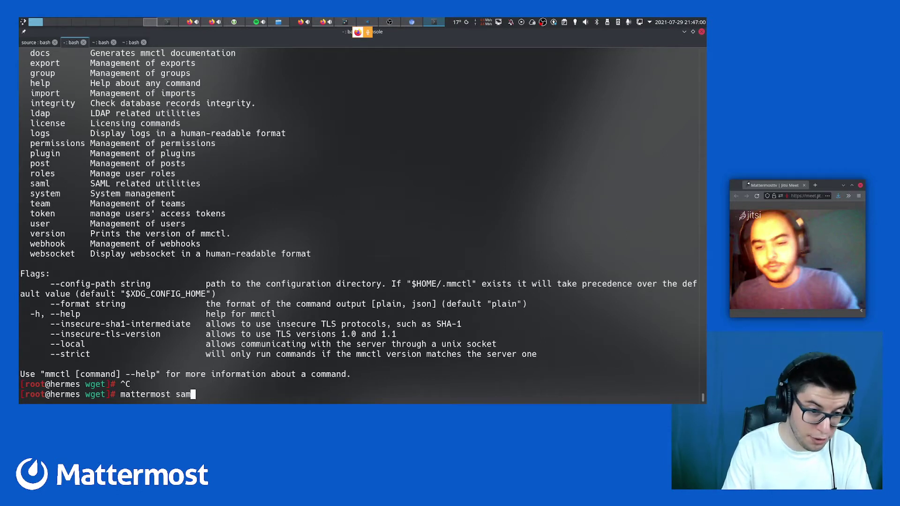
{"action": "type", "text": "data"}
{"action": "key", "text": "ctrl+a"}
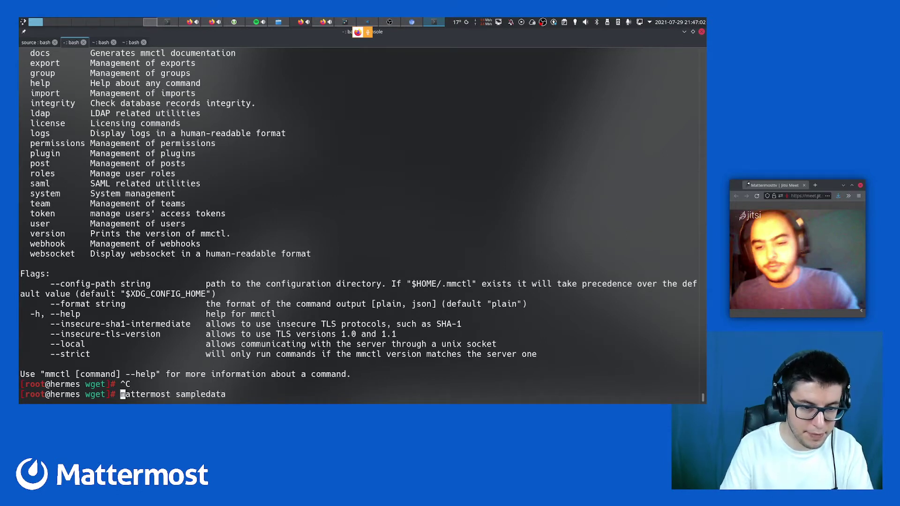
{"action": "key", "text": "ctrl+Right"}
{"action": "type", "text": "help"}
{"action": "key", "text": "Return"}
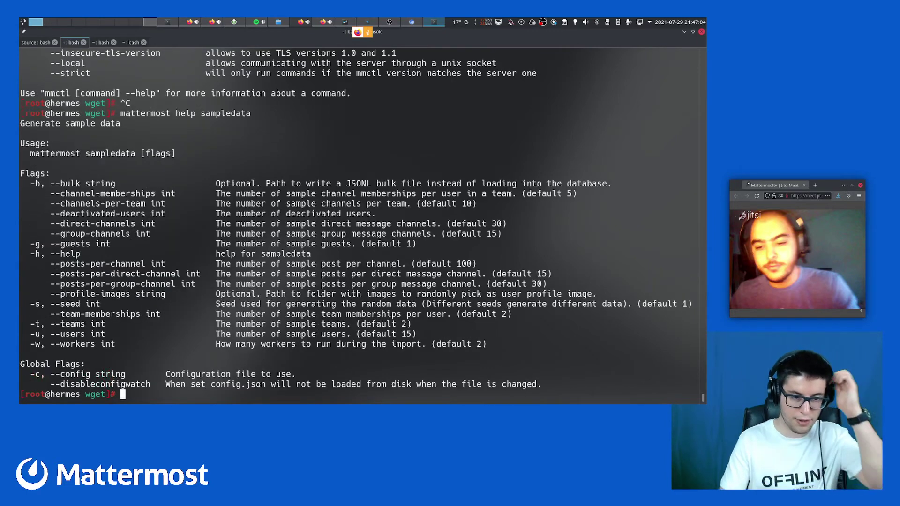
Build a sampledata command with --users 200, -t 2 and --channels-per-team 10
{"action": "key", "text": "Up"}
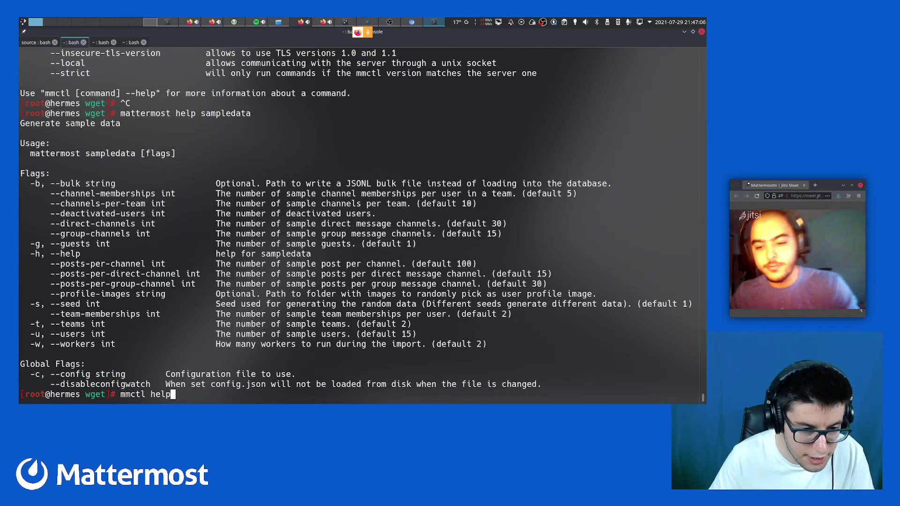
{"action": "key", "text": "ctrl+Left"}
{"action": "key", "text": "BackSpace"}
{"action": "key", "text": "BackSpace"}
{"action": "key", "text": "BackSpace"}
{"action": "key", "text": "BackSpace"}
{"action": "key", "text": "BackSpace"}
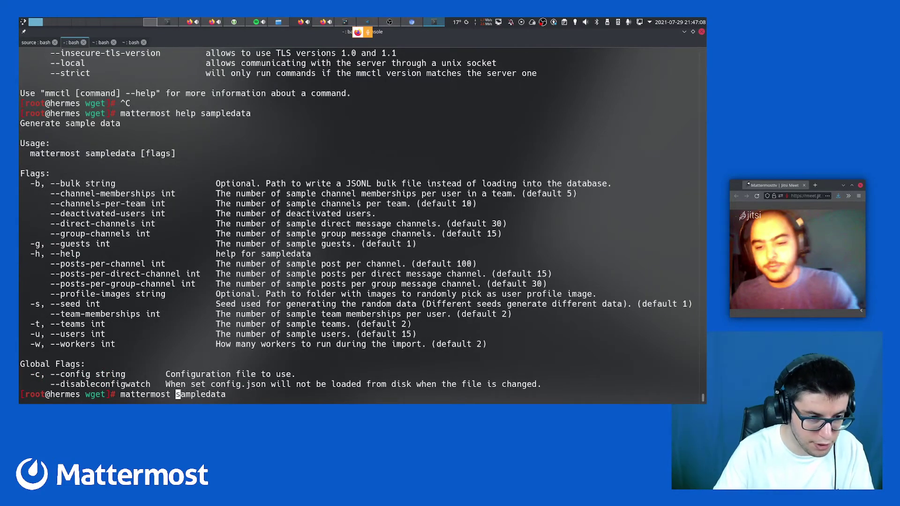
{"action": "key", "text": "End"}
{"action": "type", "text": "--user"}
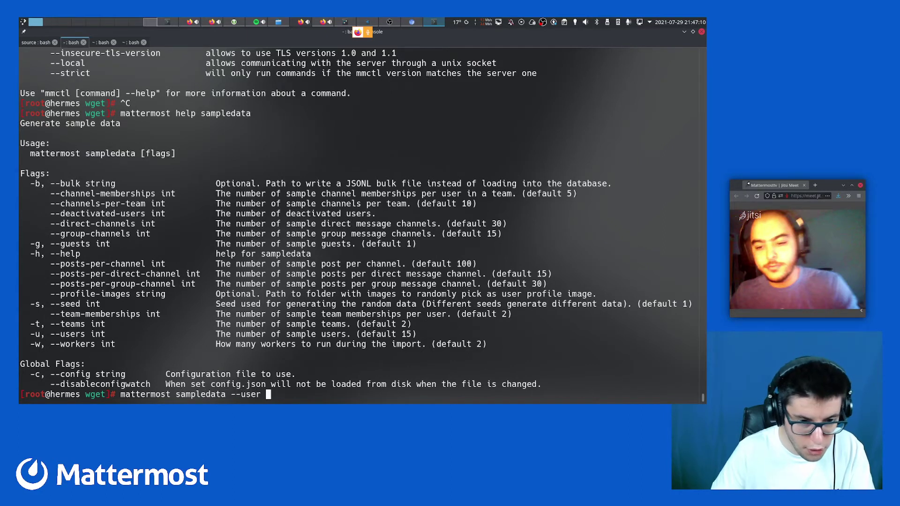
{"action": "type", "text": "s 200 "}
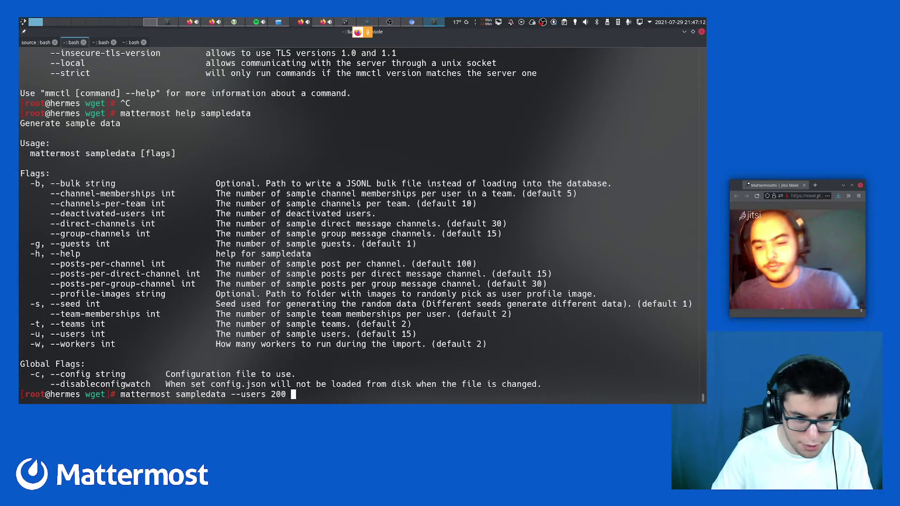
{"action": "type", "text": "-t 2"}
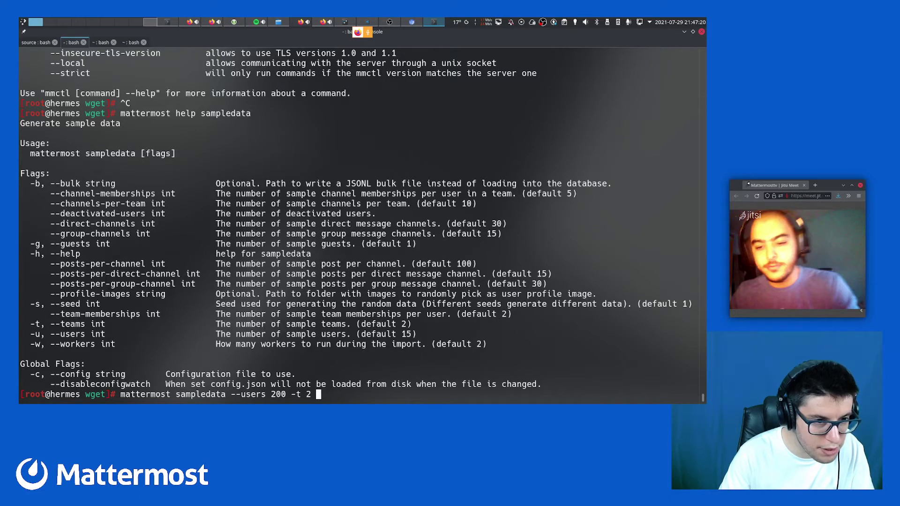
{"action": "type", "text": "--"}
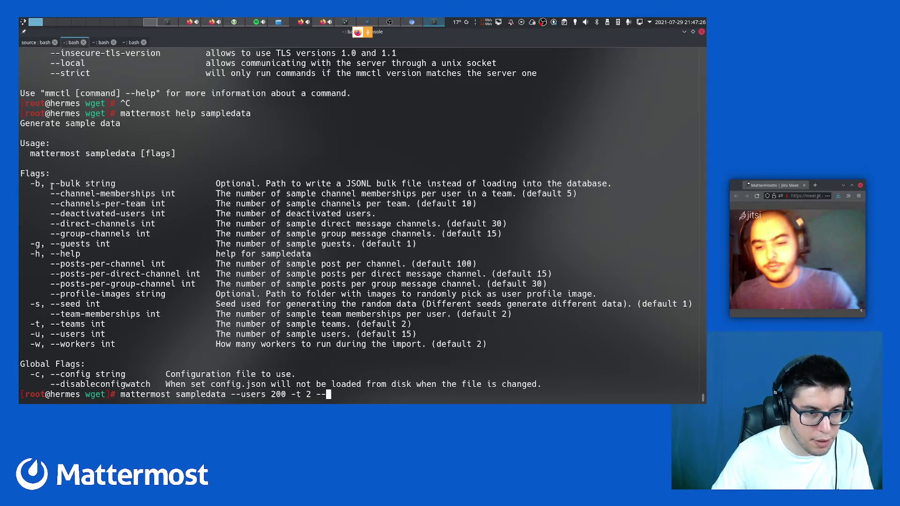
{"action": "double_click", "coordinate": [84, 203]}
{"action": "key", "text": "super+c"}
{"action": "key", "text": "BackSpace"}
{"action": "key", "text": "BackSpace"}
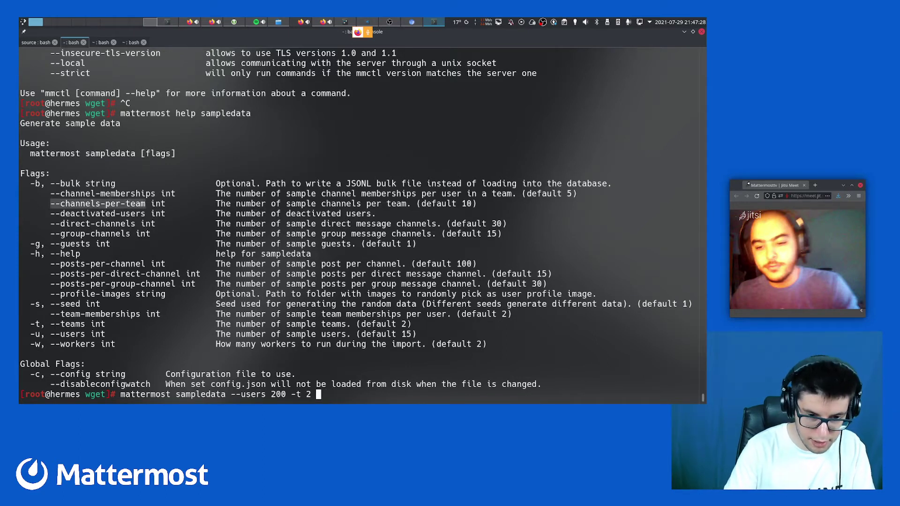
{"action": "middle_click", "coordinate": [106, 208]}
{"action": "type", "text": "5"}
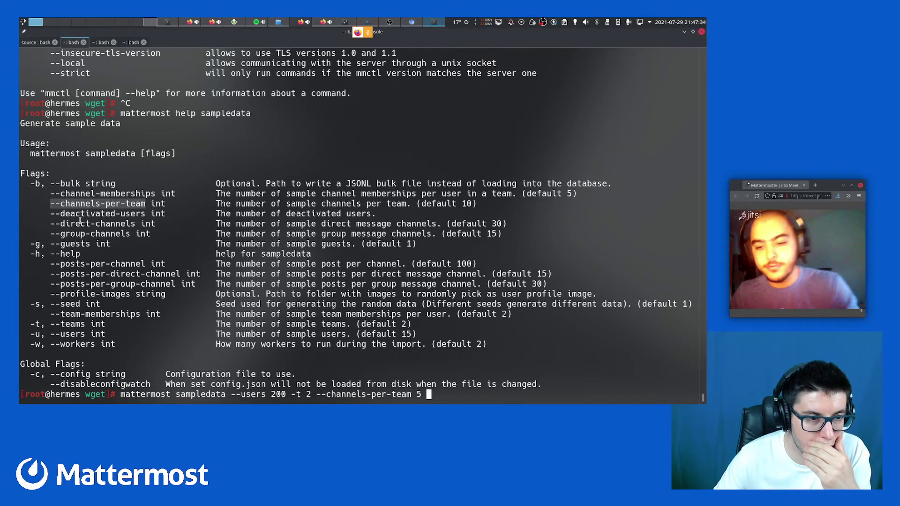
{"action": "double_click", "coordinate": [80, 194]}
{"action": "key", "text": "ctrl+c"}
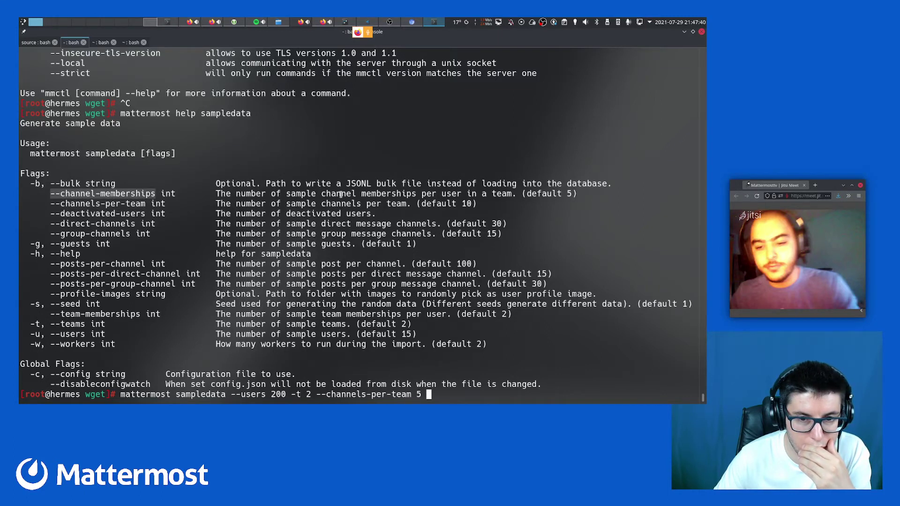
{"action": "key", "text": "BackSpace"}
{"action": "key", "text": "BackSpace"}
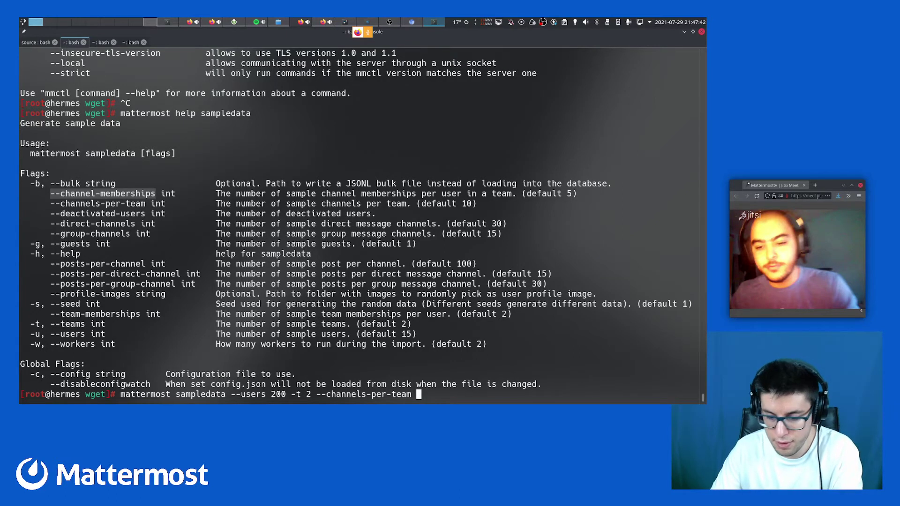
{"action": "type", "text": "10"}
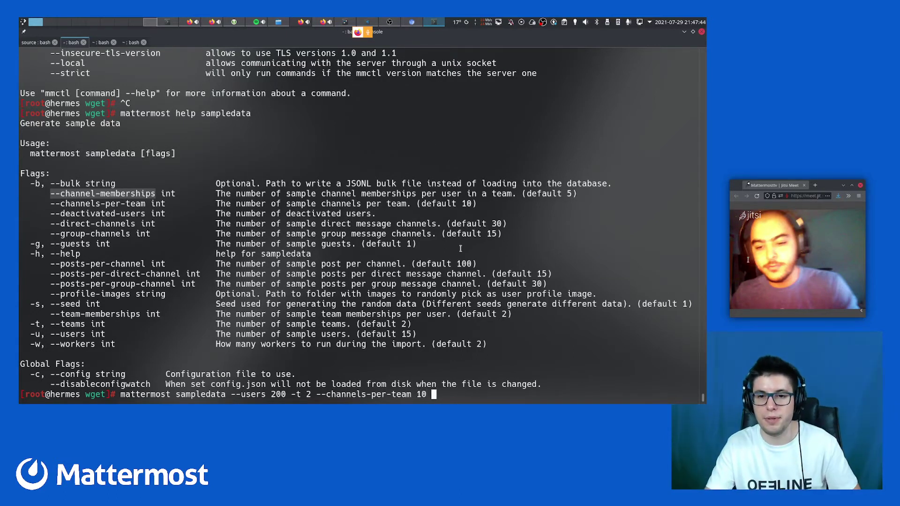
Add --posts-per-channel 200 and run the sample data generation command
{"action": "left_click_drag", "start_coordinate": [234, 194], "coordinate": [394, 194]}
{"action": "double_click", "coordinate": [402, 195]}
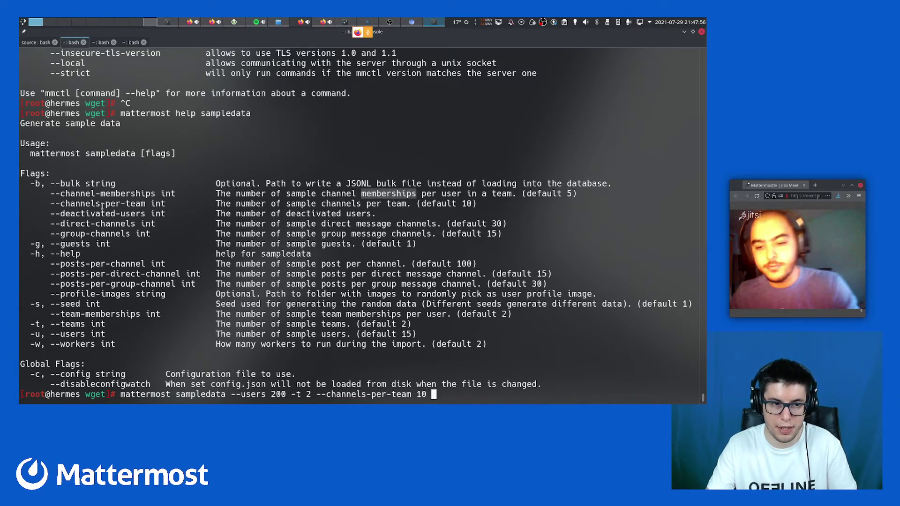
{"action": "double_click", "coordinate": [73, 193]}
{"action": "key", "text": "shift+Insert"}
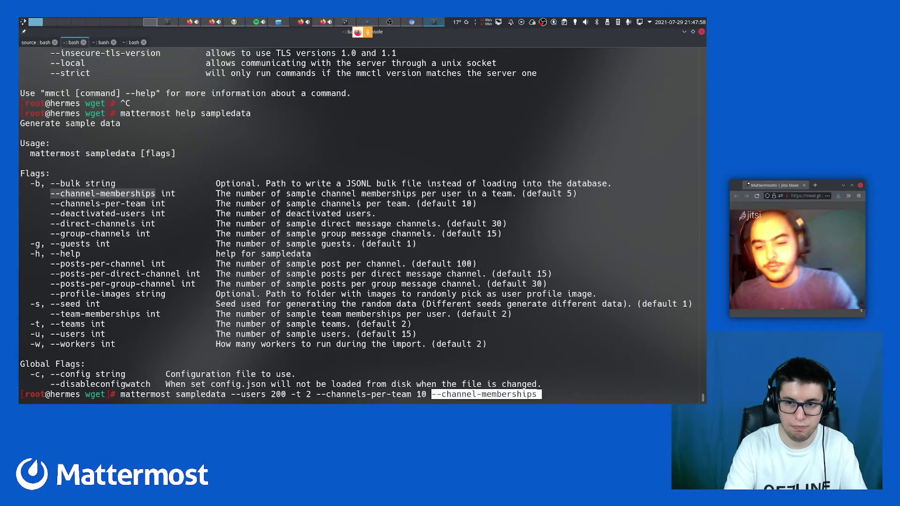
{"action": "key", "text": "ctrl+Left"}
{"action": "key", "text": "ctrl+Left"}
{"action": "key", "text": "Left"}
{"action": "key", "text": "Left"}
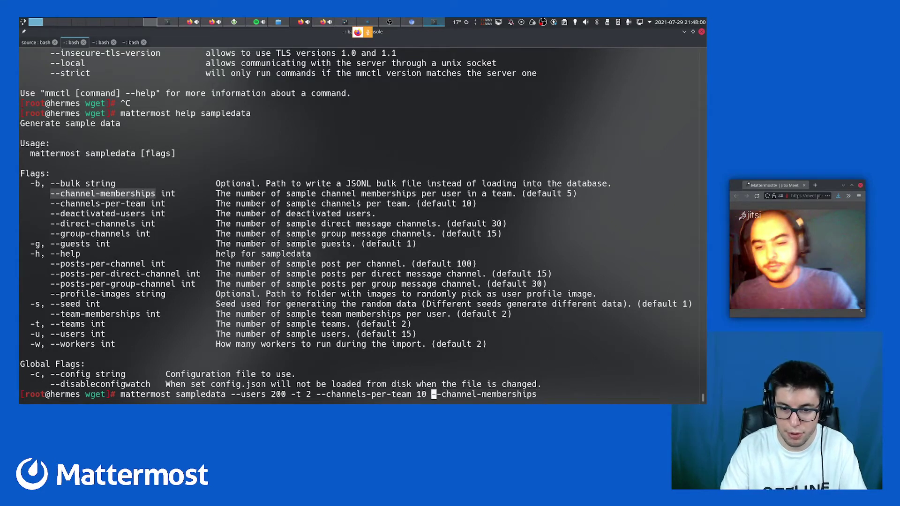
{"action": "key", "text": "ctrl+k"}
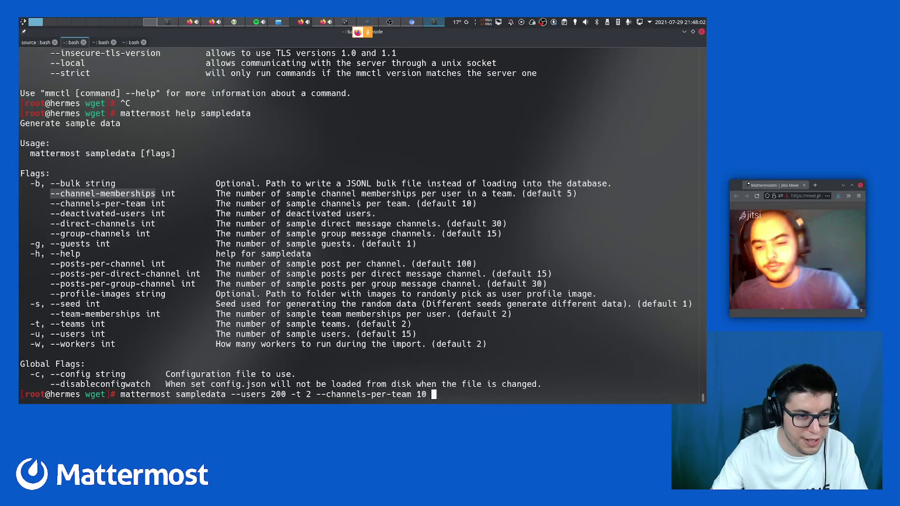
{"action": "double_click", "coordinate": [79, 264]}
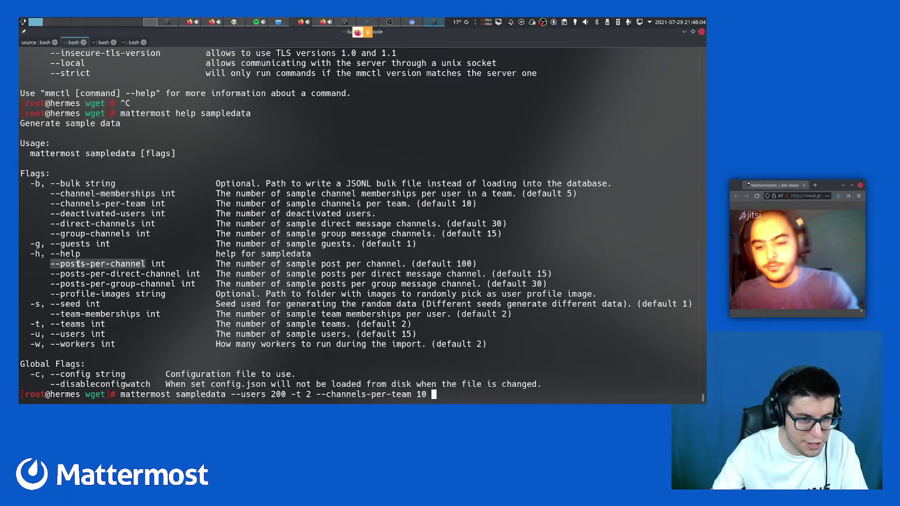
{"action": "type", "text": "--posts-per-channel"}
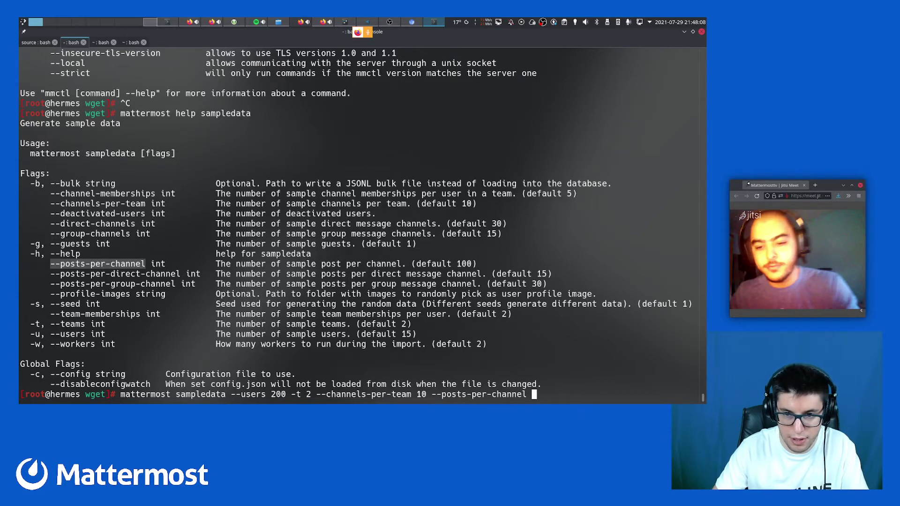
{"action": "type", "text": "150"}
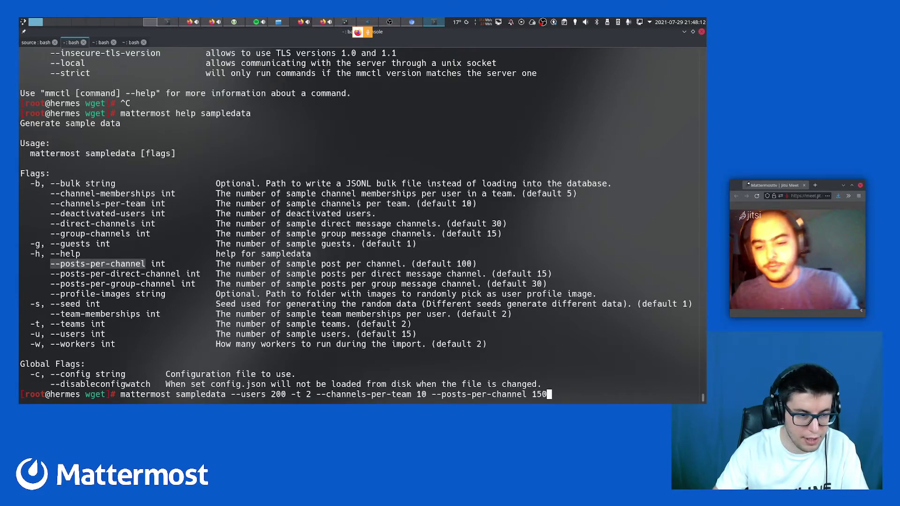
{"action": "key", "text": "BackSpace"}
{"action": "key", "text": "BackSpace"}
{"action": "key", "text": "BackSpace"}
{"action": "type", "text": "200"}
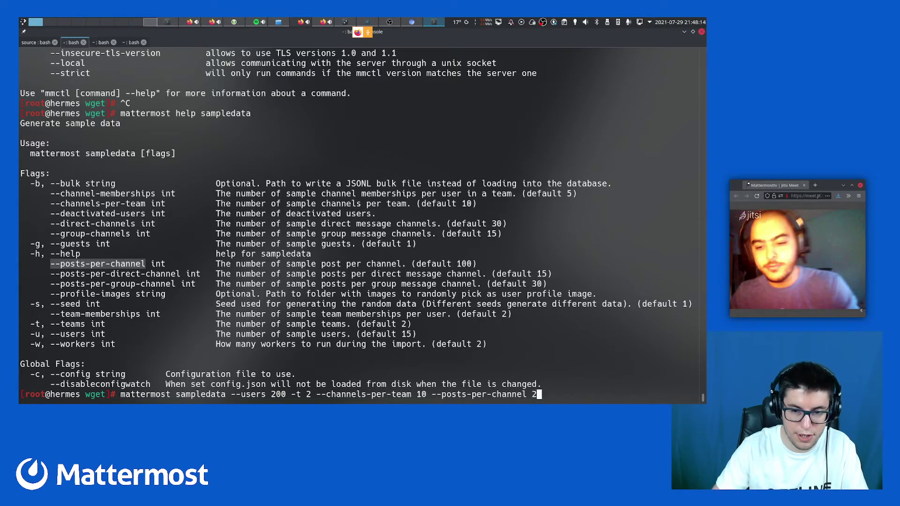
{"action": "double_click", "coordinate": [111, 284]}
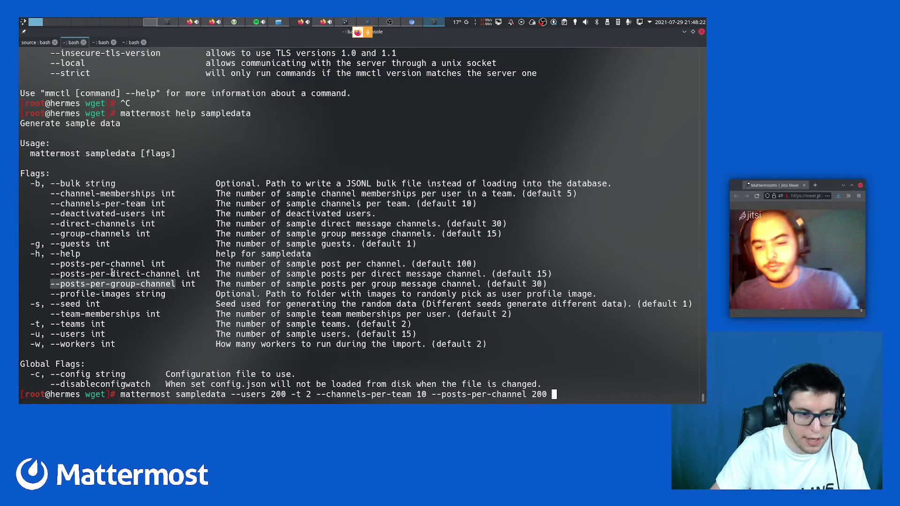
{"action": "key", "text": "Return"}
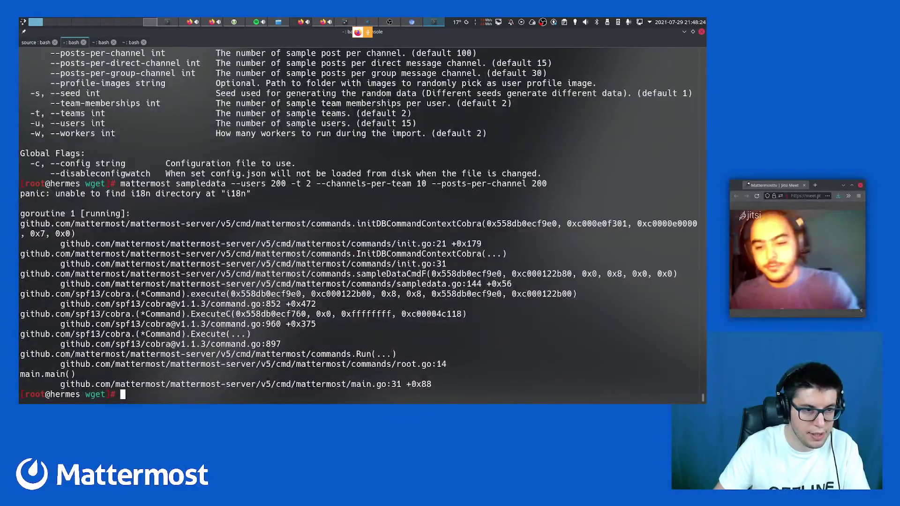
Locate the mattermost binary with 'which mattermost' and list /usr/bin/mattermost details
{"action": "type", "text": "cd /opt/m"}
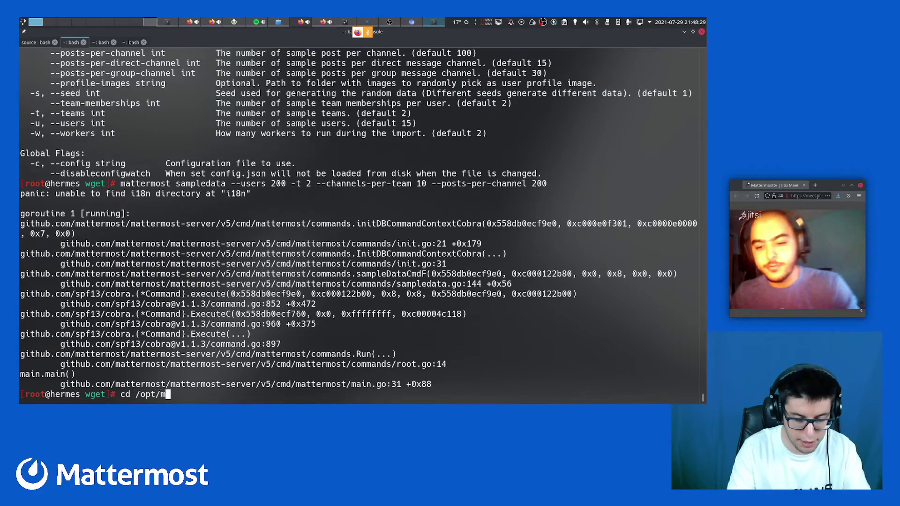
{"action": "key", "text": "ctrl+c"}
{"action": "type", "text": "which"}
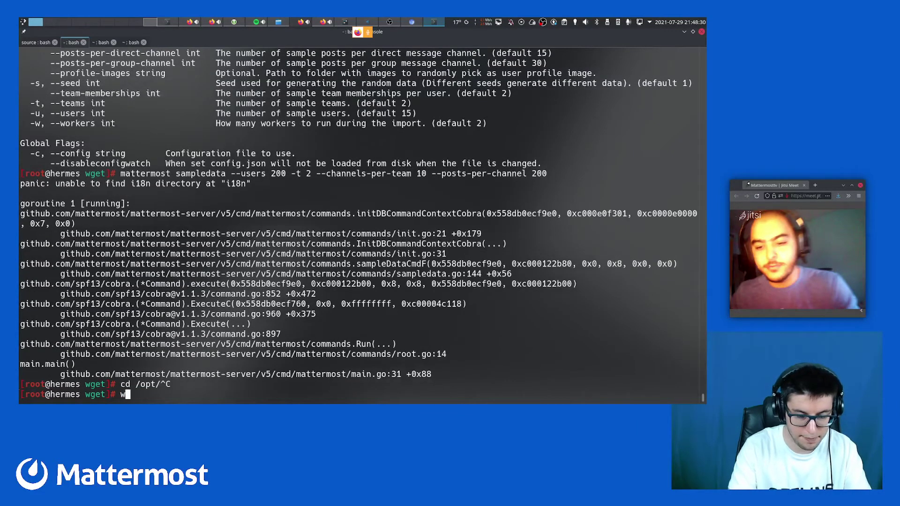
{"action": "type", "text": " mattermost"}
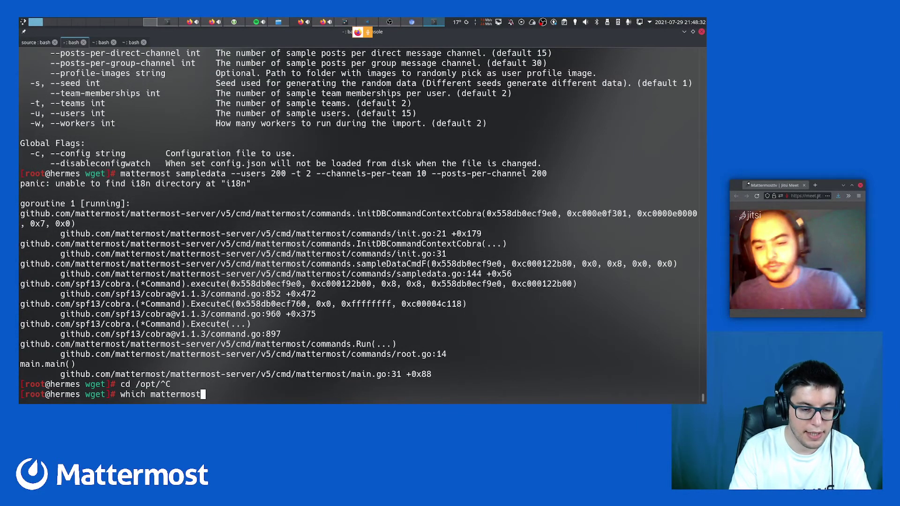
{"action": "key", "text": "Return"}
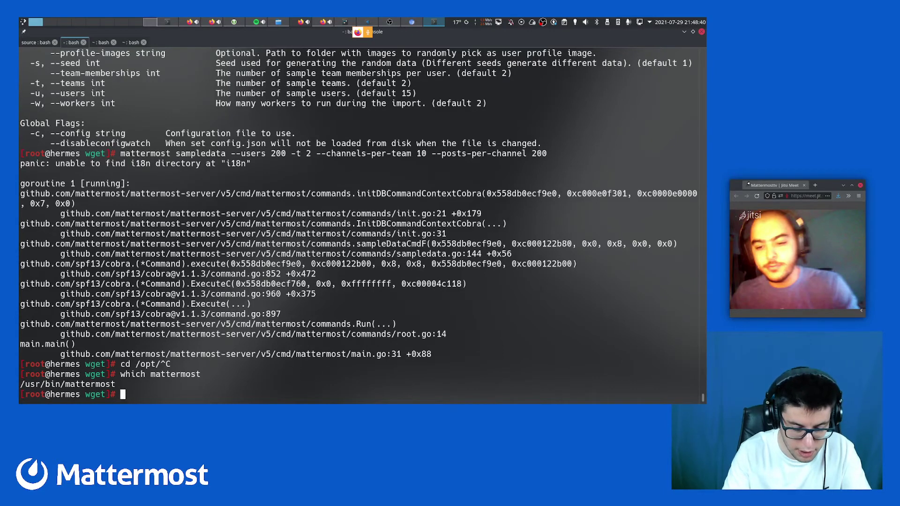
{"action": "type", "text": "ll -"}
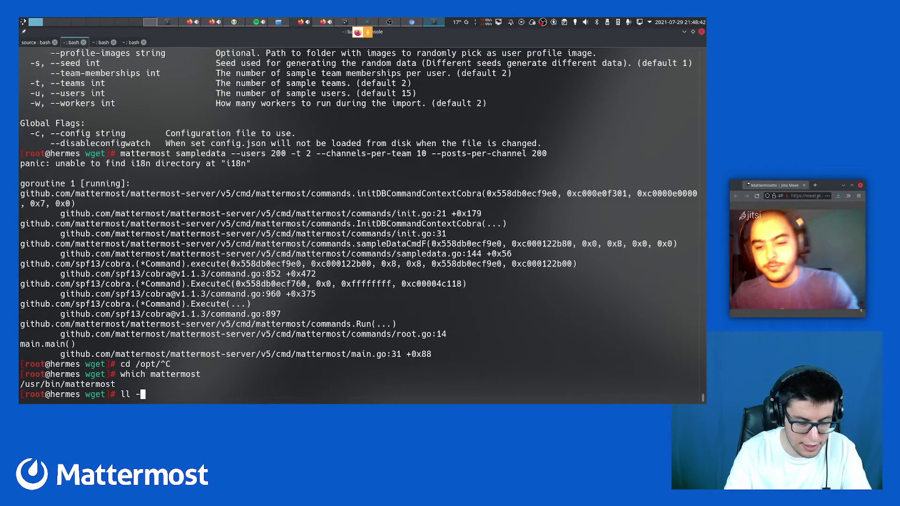
{"action": "type", "text": "alh"}
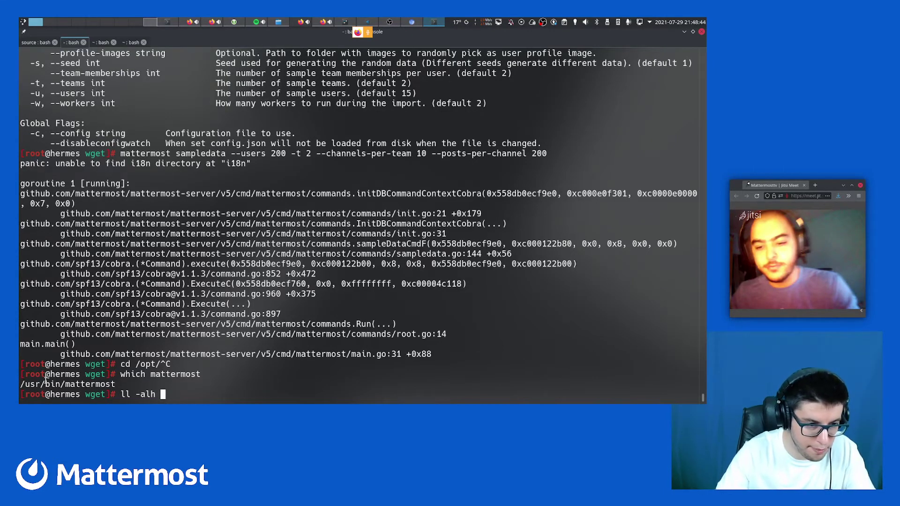
{"action": "double_click", "coordinate": [45, 384]}
{"action": "key", "text": "ctrl+shift+v"}
{"action": "key", "text": "Return"}
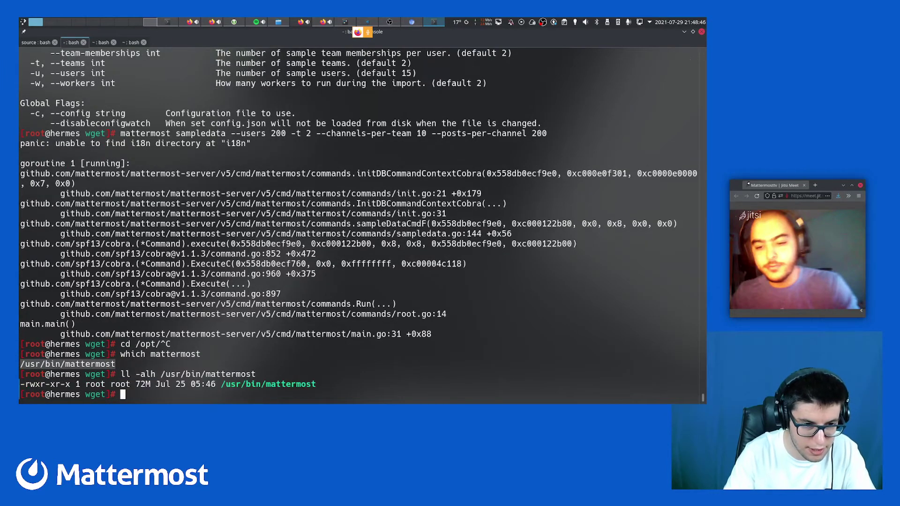
Change into /usr/share/webapps/mattermost and list its contents, including the i18n folder
{"action": "type", "text": "ls /usr/"}
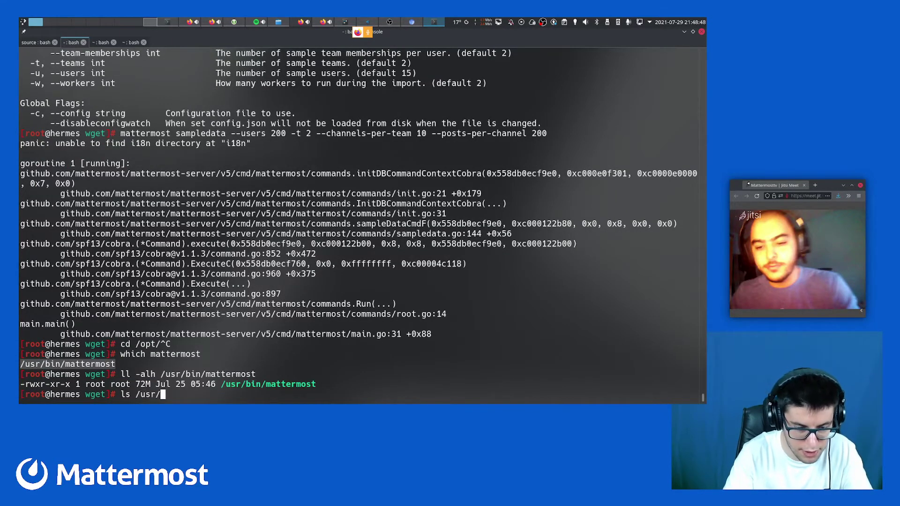
{"action": "type", "text": "share/we"}
{"action": "key", "text": "Tab"}
{"action": "key", "text": "Tab"}
{"action": "key", "text": "Tab"}
{"action": "type", "text": "b"}
{"action": "key", "text": "Tab"}
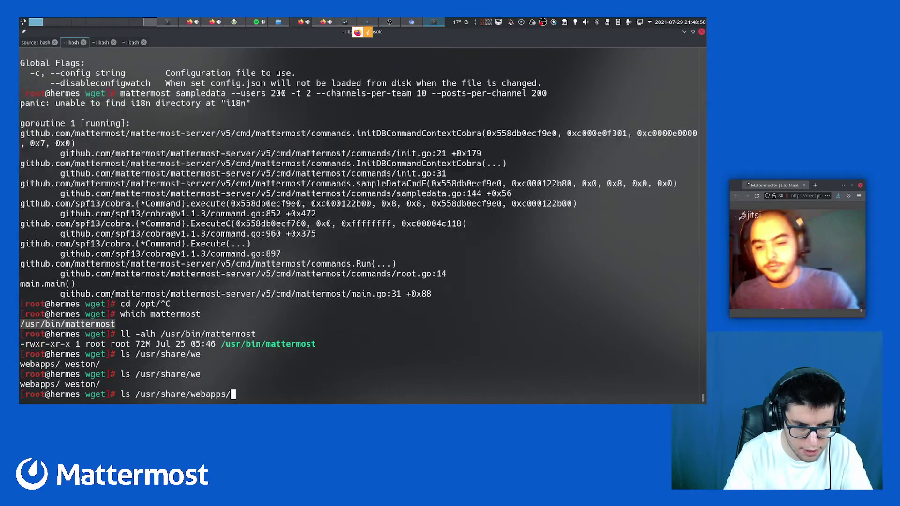
{"action": "type", "text": "matte"}
{"action": "key", "text": "Tab"}
{"action": "key", "text": "Tab"}
{"action": "key", "text": "Tab"}
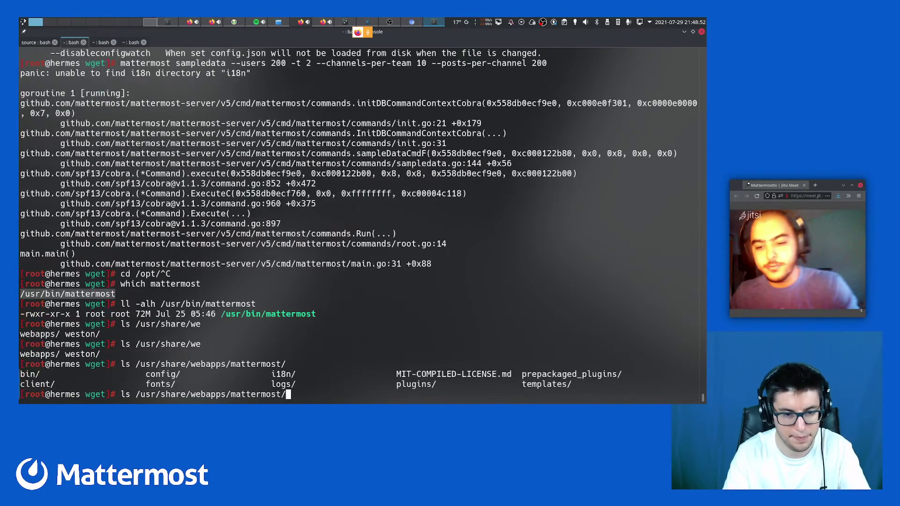
{"action": "key", "text": "Home"}
{"action": "key", "text": "Delete"}
{"action": "key", "text": "Delete"}
{"action": "type", "text": "cd"}
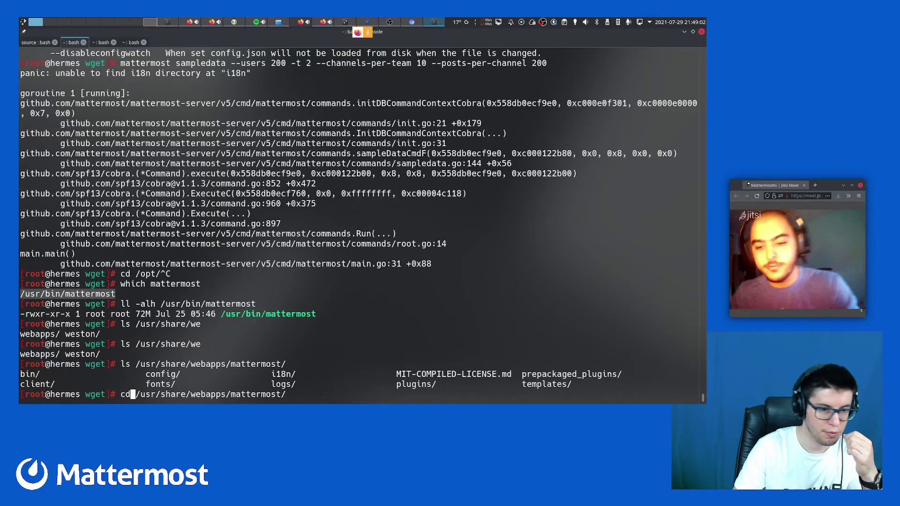
{"action": "key", "text": "Return"}
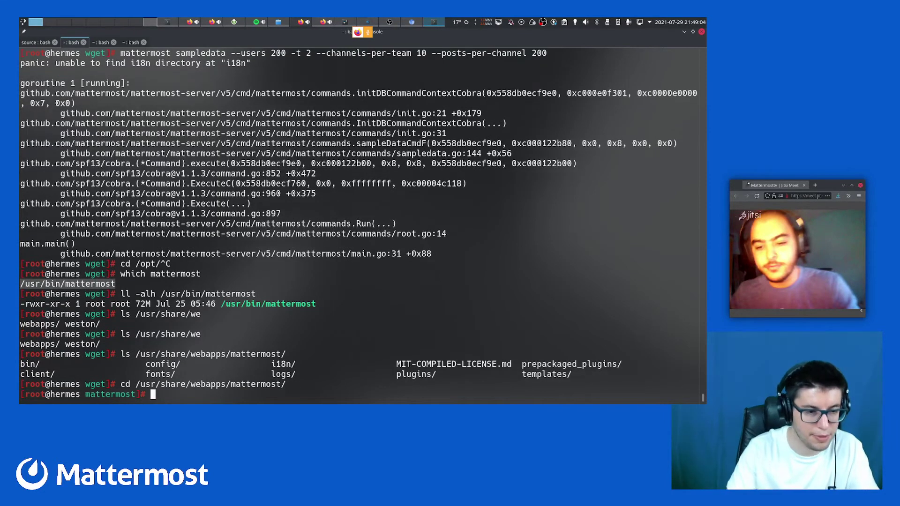
{"action": "type", "text": "ll"}
{"action": "key", "text": "Return"}
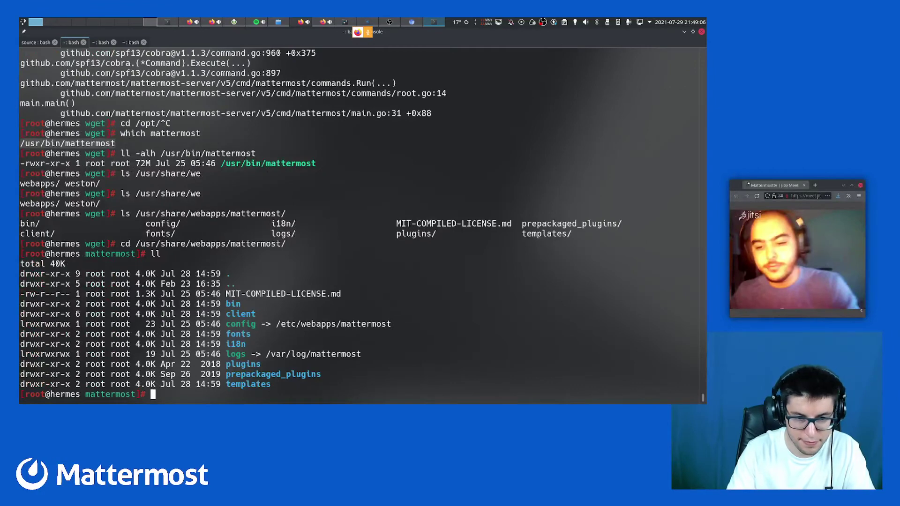
{"action": "key", "text": "Up"}
{"action": "key", "text": "Up"}
{"action": "key", "text": "Up"}
{"action": "key", "text": "Up"}
{"action": "key", "text": "Up"}
{"action": "key", "text": "Up"}
{"action": "key", "text": "Up"}
{"action": "key", "text": "Up"}
{"action": "key", "text": "Up"}
{"action": "key", "text": "Up"}
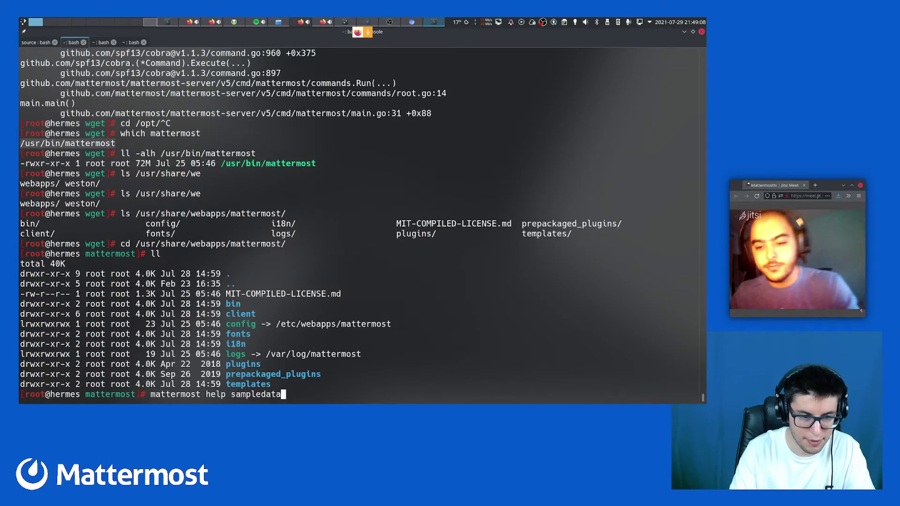
Rerun the sampledata command from the Mattermost directory and review its output
{"action": "key", "text": "Return"}
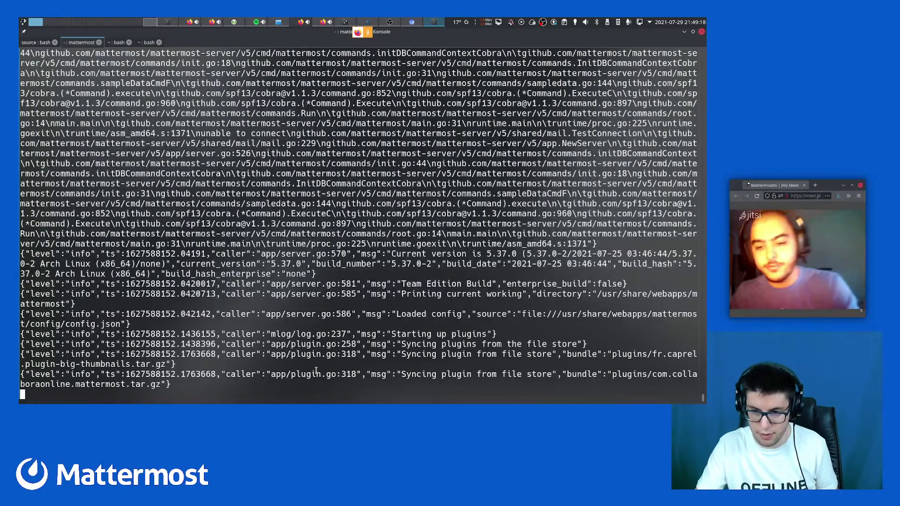
{"action": "scroll", "coordinate": [338, 326], "scroll_direction": "up", "scroll_amount": 11}
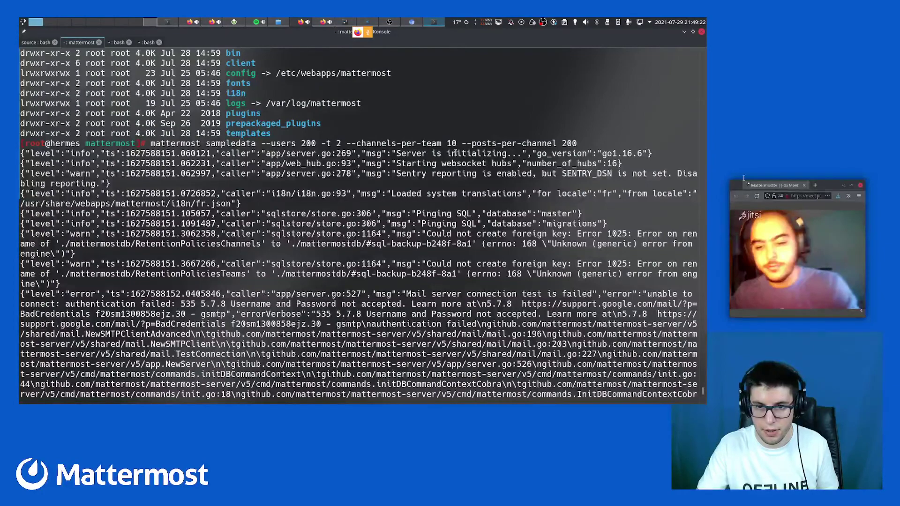
{"action": "scroll", "coordinate": [447, 188], "scroll_direction": "down", "scroll_amount": 11}
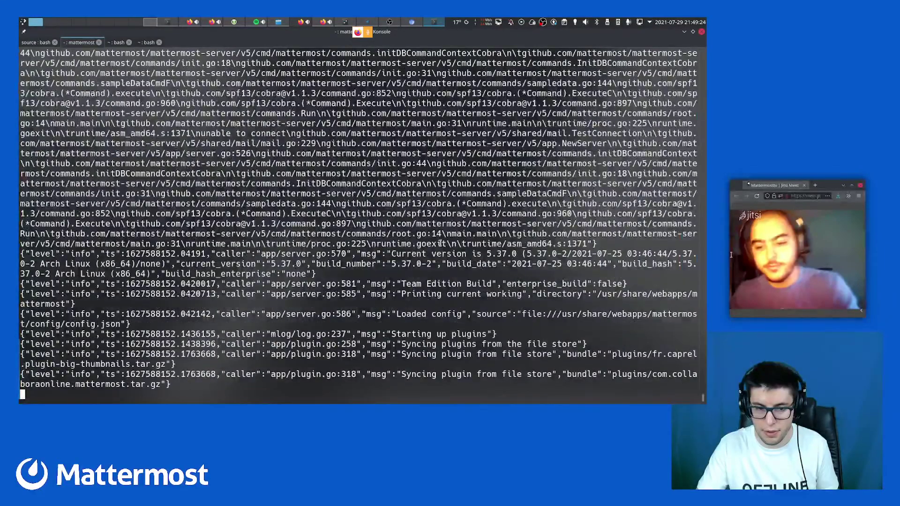
{"action": "scroll", "coordinate": [440, 243], "scroll_direction": "up", "scroll_amount": 5}
{"action": "scroll", "coordinate": [441, 243], "scroll_direction": "down", "scroll_amount": 5}
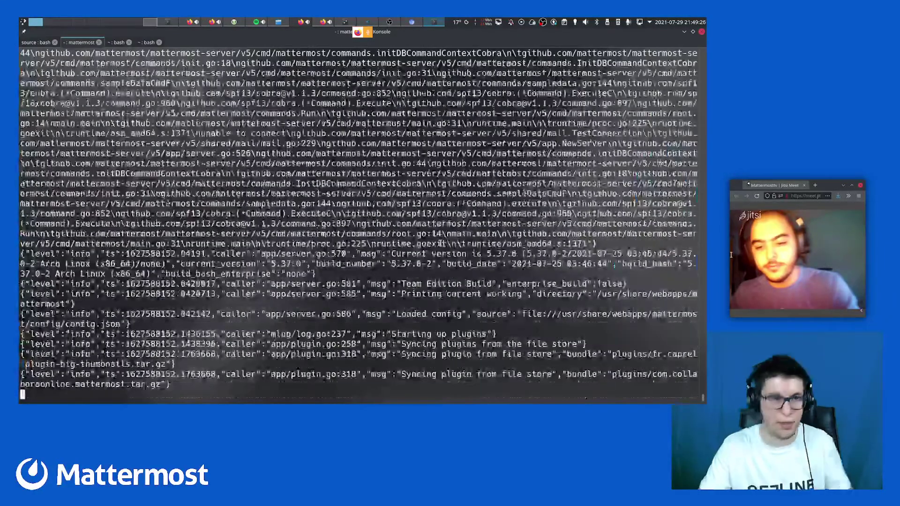
Start htop in another tab to check the sampledata process load
{"action": "key", "text": "shift+Right"}
{"action": "type", "text": "htop"}
{"action": "key", "text": "Return"}
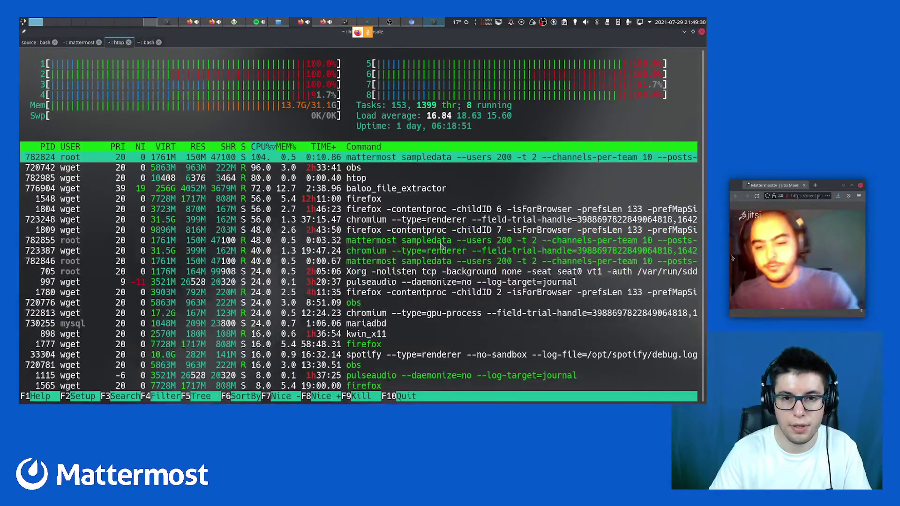
{"action": "key", "text": "Down"}
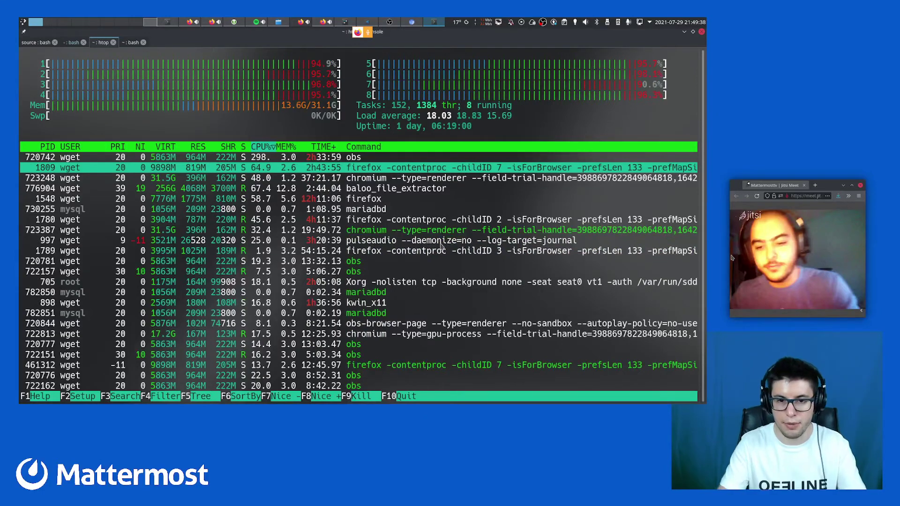
{"action": "key", "text": "shift+Left"}
{"action": "key", "text": "shift+Left"}
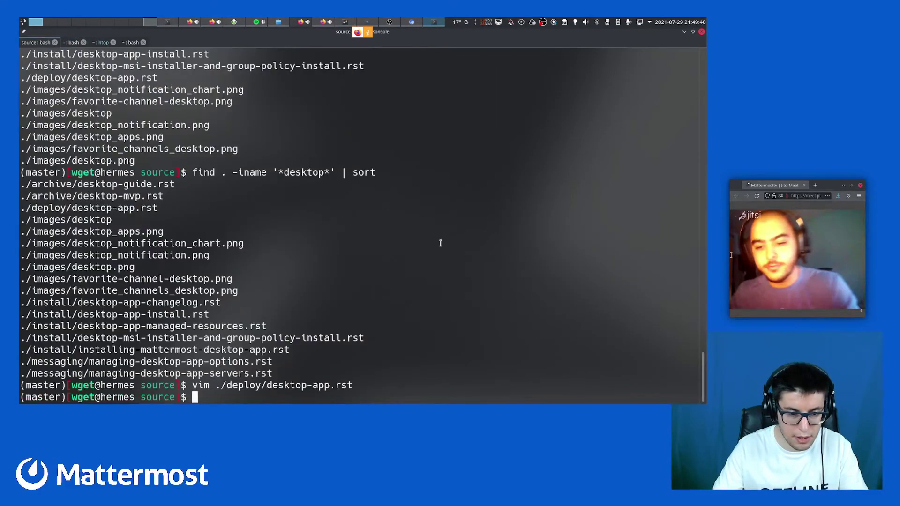
Review the team members limit exceeded error in the sampledata output
{"action": "key", "text": "shift+Right"}
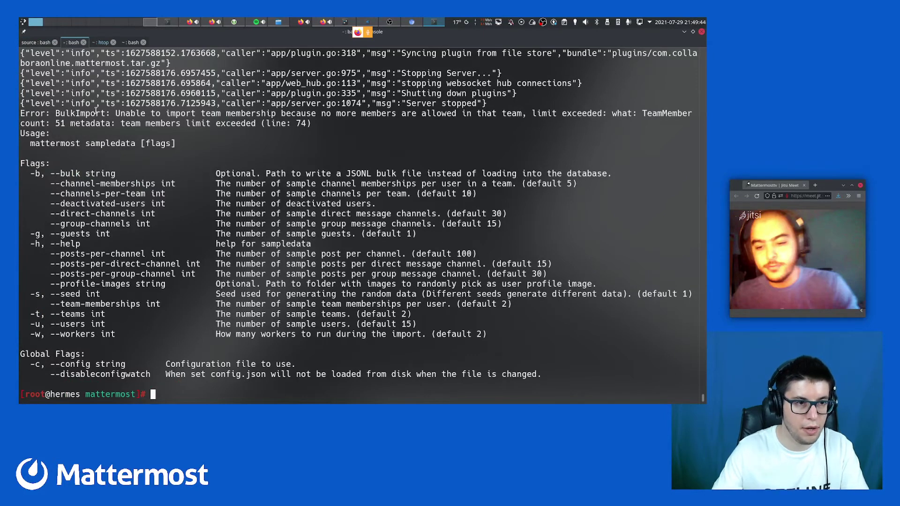
{"action": "left_click_drag", "start_coordinate": [212, 113], "coordinate": [288, 110]}
{"action": "double_click", "coordinate": [371, 113]}
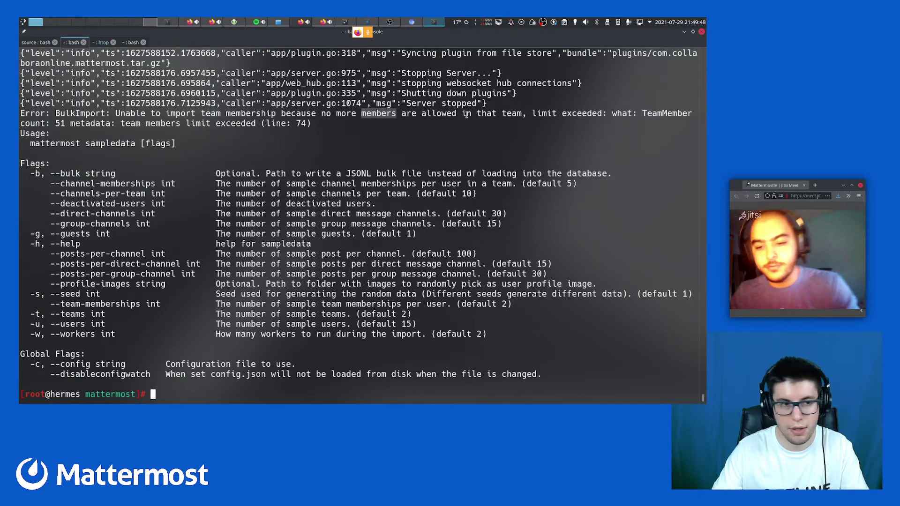
{"action": "left_click", "coordinate": [154, 122]}
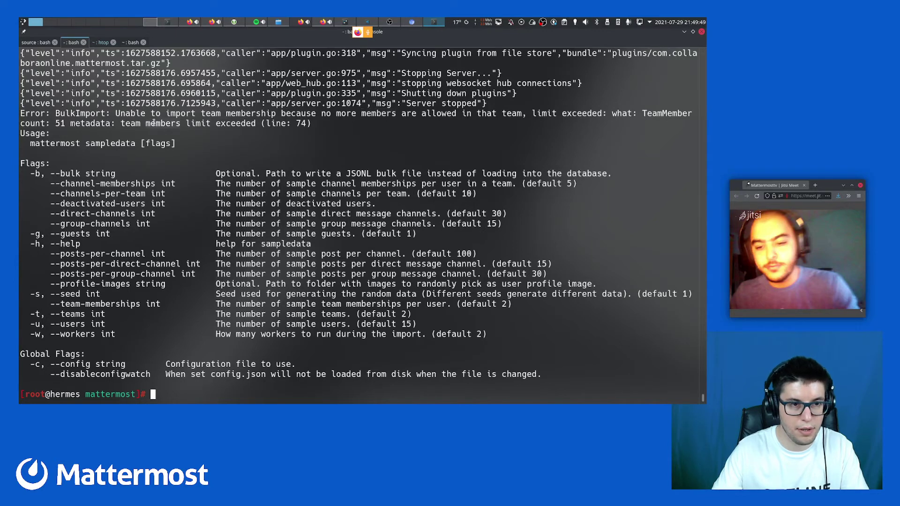
{"action": "double_click", "coordinate": [241, 123]}
Rerun 'mattermost sampledata' with all options removed, using its default settings
{"action": "key", "text": "Up"}
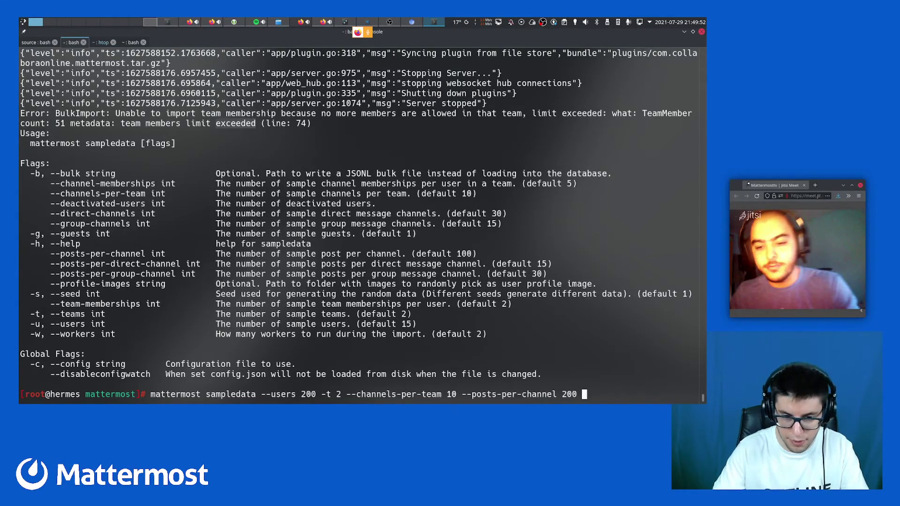
{"action": "key", "text": "Home"}
{"action": "key", "text": "ctrl+Right"}
{"action": "key", "text": "ctrl+Right"}
{"action": "key", "text": "ctrl+Right"}
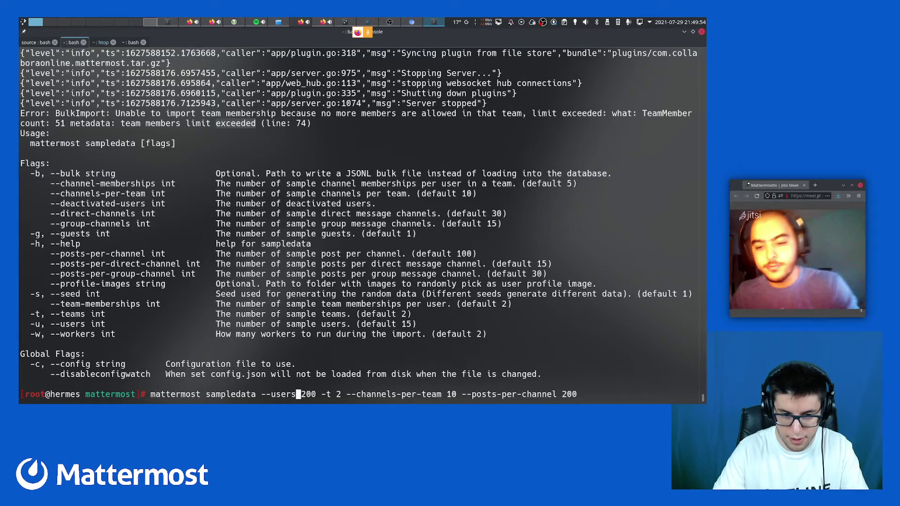
{"action": "key", "text": "ctrl+Left"}
{"action": "key", "text": "Left"}
{"action": "key", "text": "Left"}
{"action": "key", "text": "ctrl+k"}
{"action": "key", "text": "Return"}
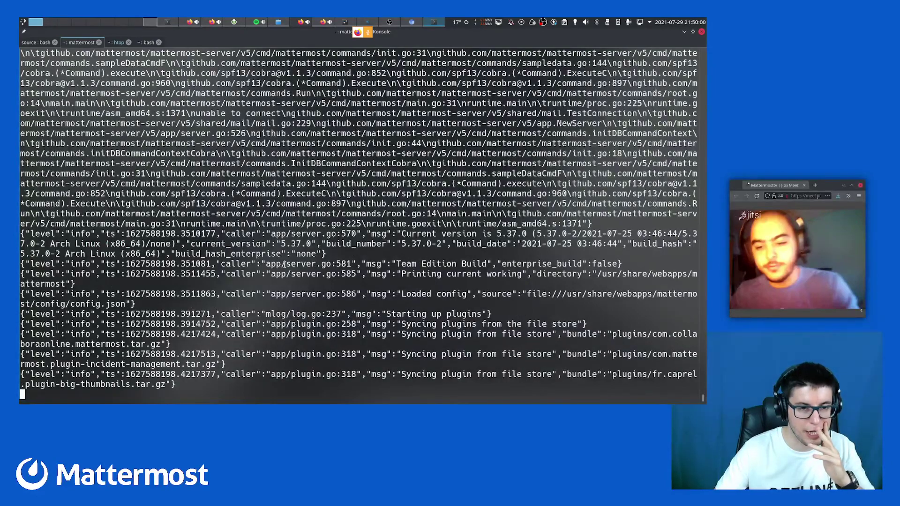
Inspect the new run's members limit exceeded errors, then switch to Firefox
{"action": "scroll", "coordinate": [284, 264], "scroll_direction": "up", "scroll_amount": 15}
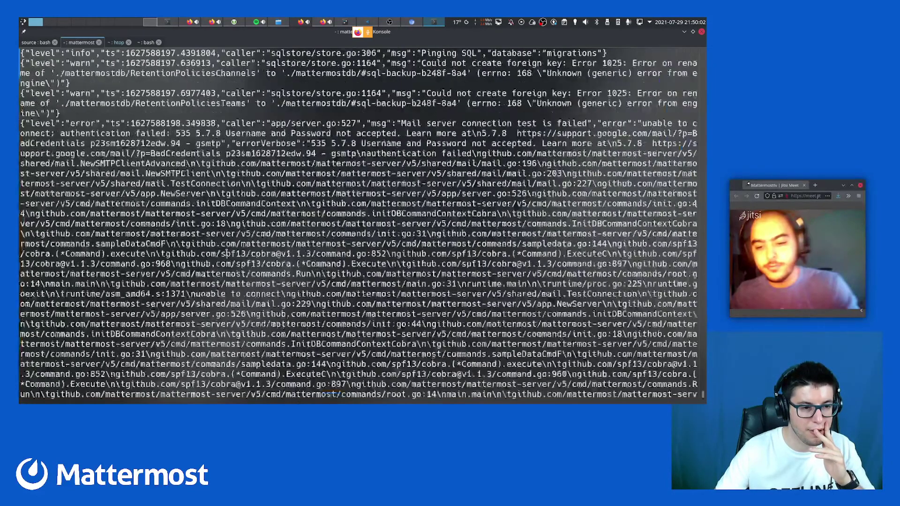
{"action": "scroll", "coordinate": [191, 289], "scroll_direction": "up", "scroll_amount": 3}
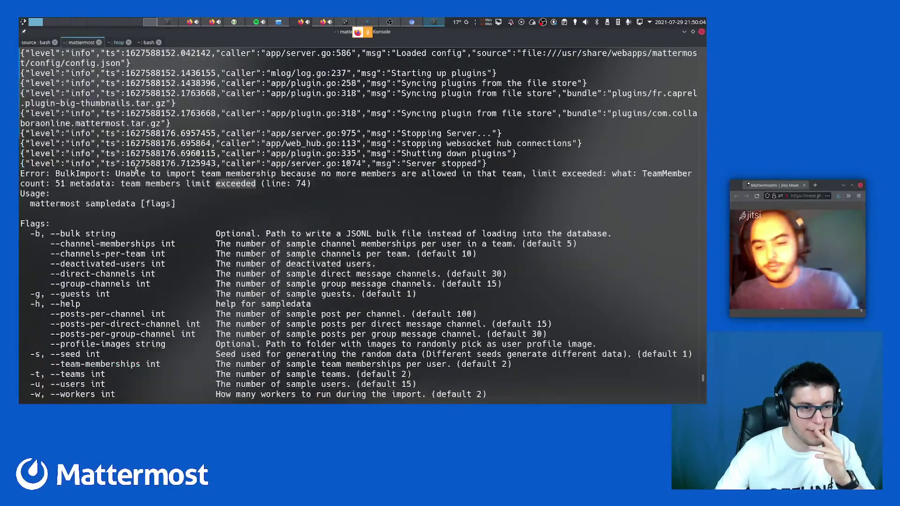
{"action": "left_click_drag", "start_coordinate": [121, 174], "coordinate": [285, 174]}
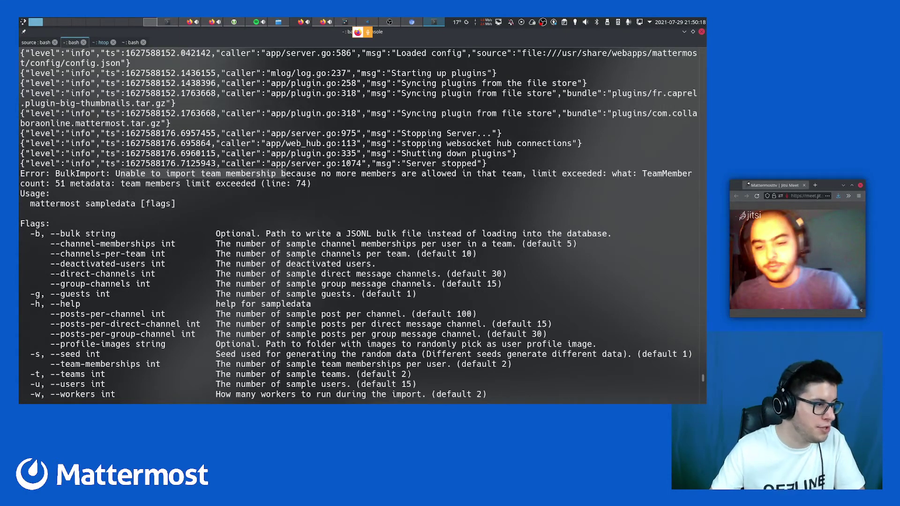
{"action": "scroll", "coordinate": [336, 203], "scroll_direction": "down", "scroll_amount": 15}
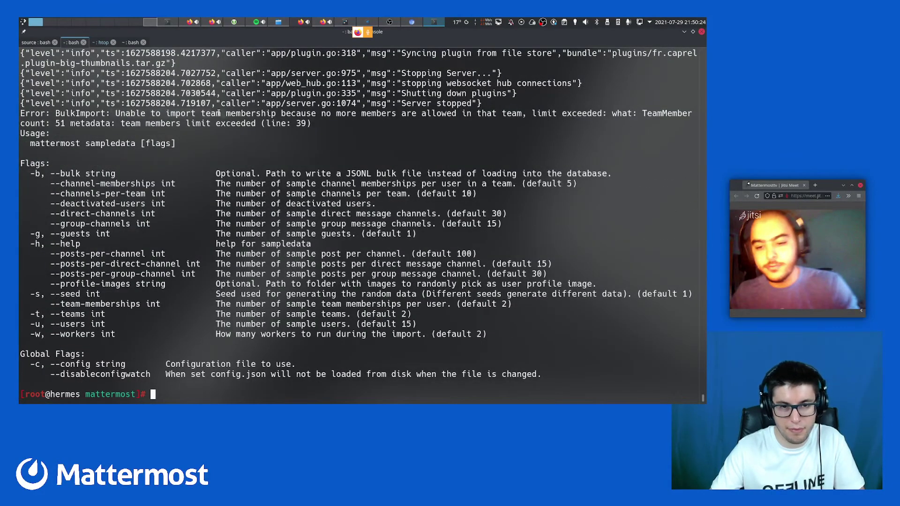
{"action": "triple_click", "coordinate": [584, 112]}
{"action": "double_click", "coordinate": [574, 112]}
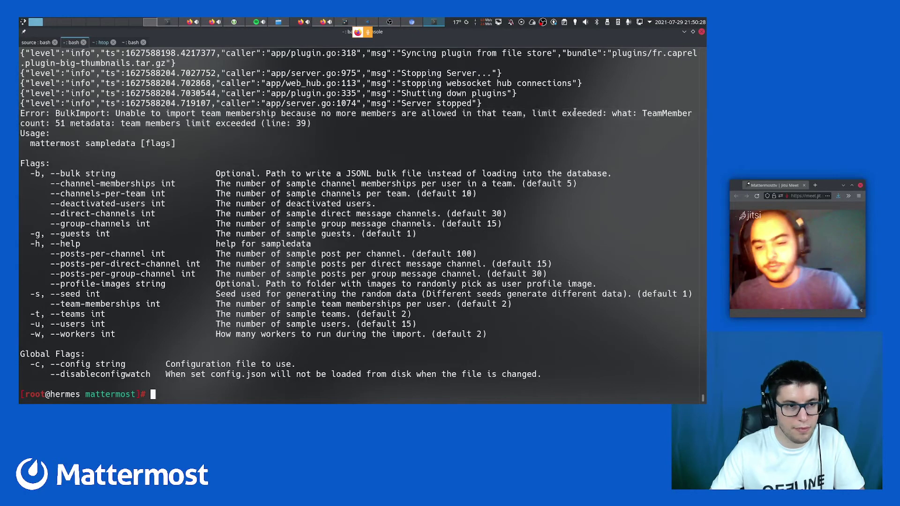
{"action": "double_click", "coordinate": [238, 126]}
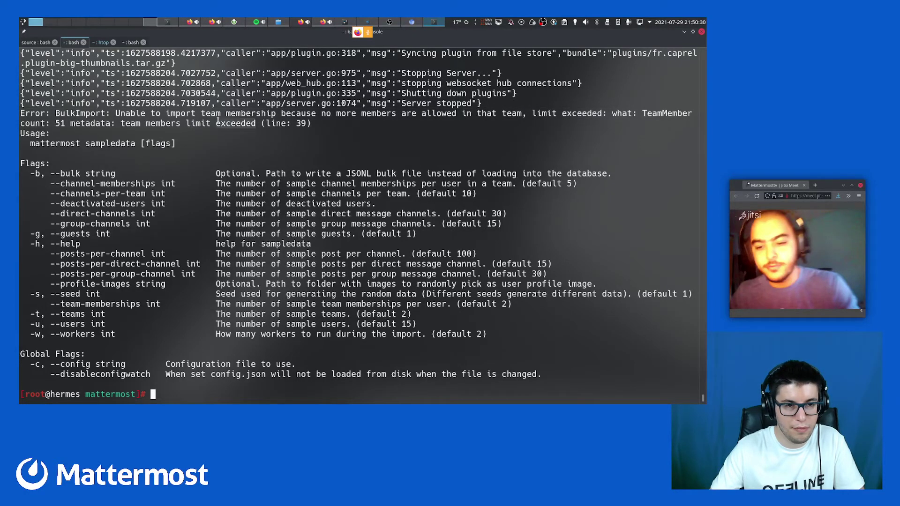
{"action": "left_click", "coordinate": [206, 154]}
{"action": "left_click", "coordinate": [66, 21]}
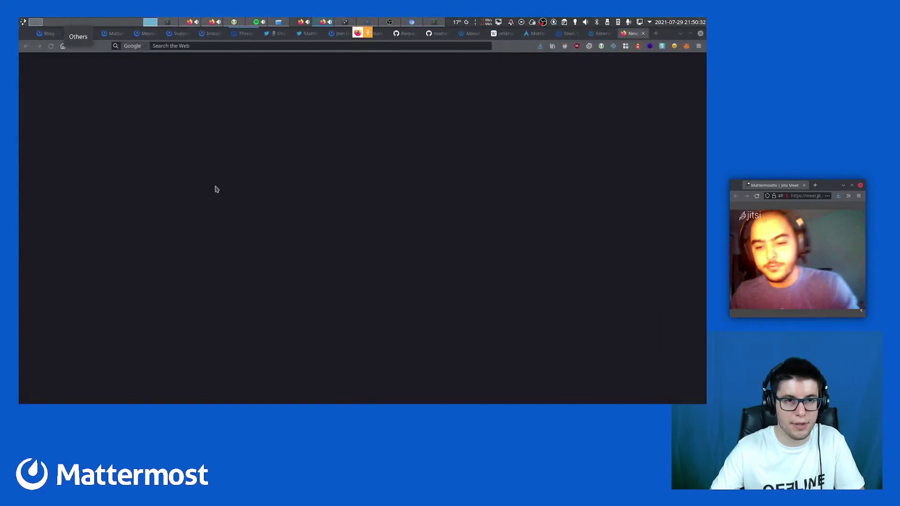
Reload the Town Square tab, which cannot connect to localhost:8065, and return to Konsole
{"action": "left_click", "coordinate": [591, 34]}
{"action": "left_click", "coordinate": [565, 34]}
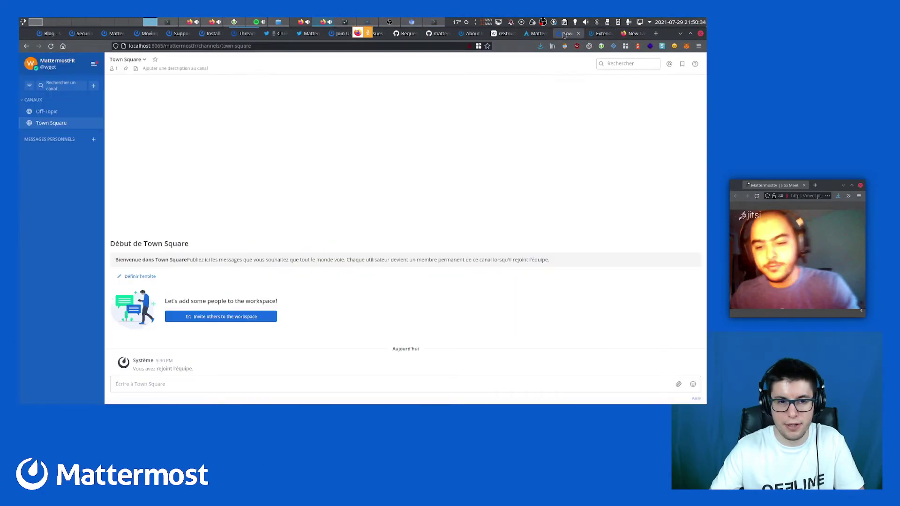
{"action": "left_click", "coordinate": [51, 46]}
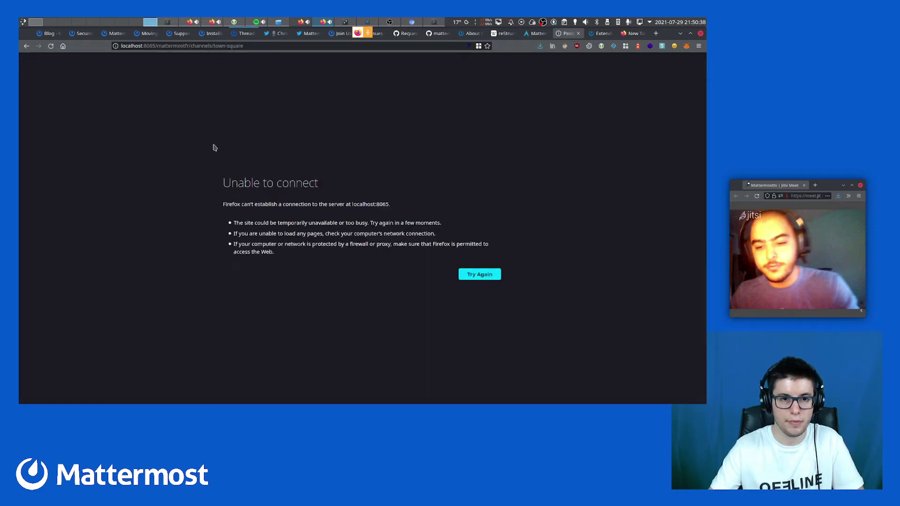
{"action": "left_click", "coordinate": [61, 22]}
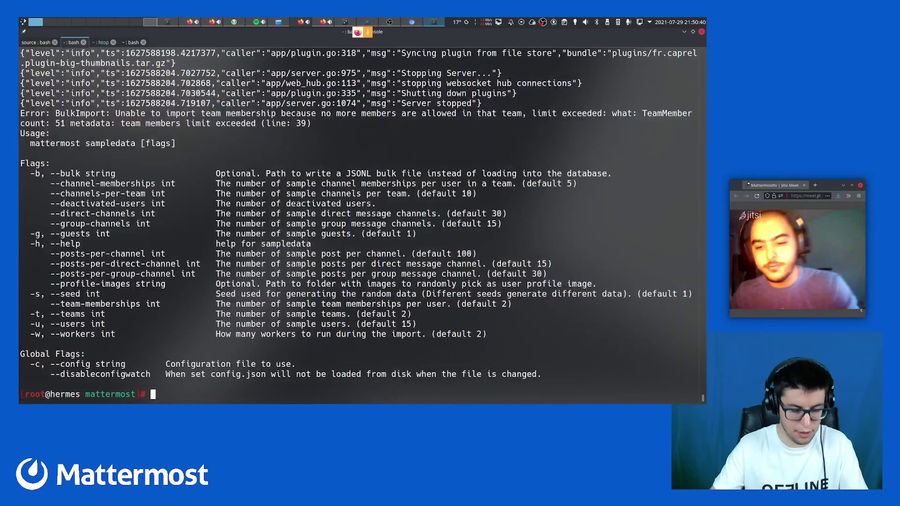
Restart the Mattermost service by recalling 'systemctl restart mattermost' from history
{"action": "key", "text": "ctrl+r"}
{"action": "type", "text": "satr"}
{"action": "key", "text": "ctrl+c"}
{"action": "key", "text": "ctrl+r"}
{"action": "type", "text": "star"}
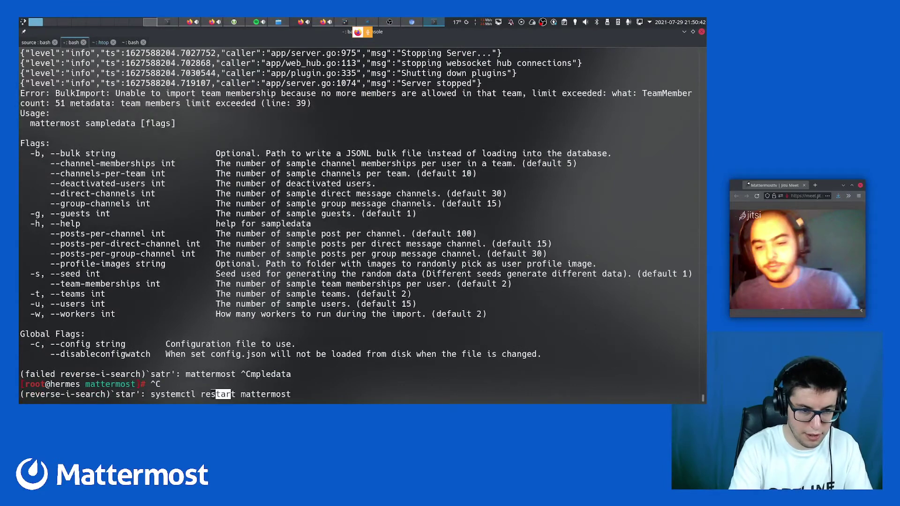
{"action": "key", "text": "Return"}
Check 'systemctl status mattermost' shows it listening on port 8065, then reload Mattermost in Firefox
{"action": "key", "text": "ctrl+r"}
{"action": "type", "text": "satt"}
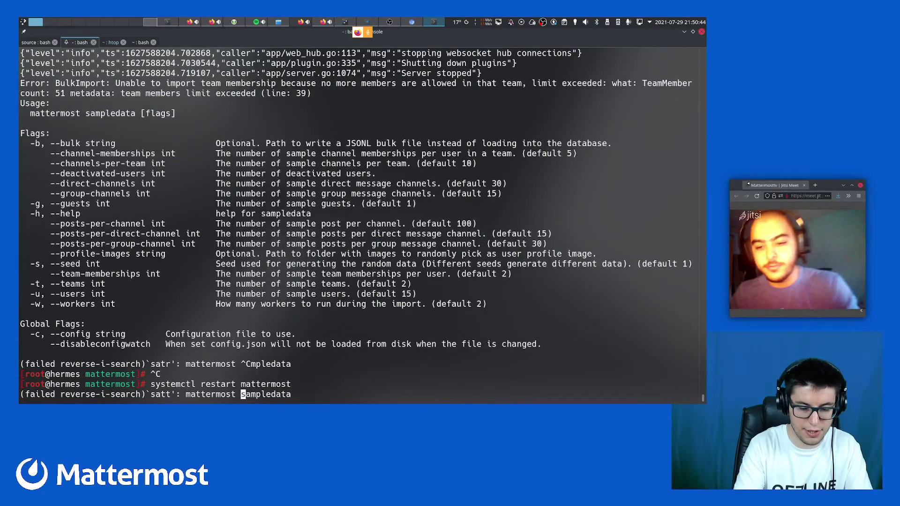
{"action": "type", "text": "us"}
{"action": "key", "text": "ctrl+c"}
{"action": "key", "text": "ctrl+r"}
{"action": "type", "text": "stat"}
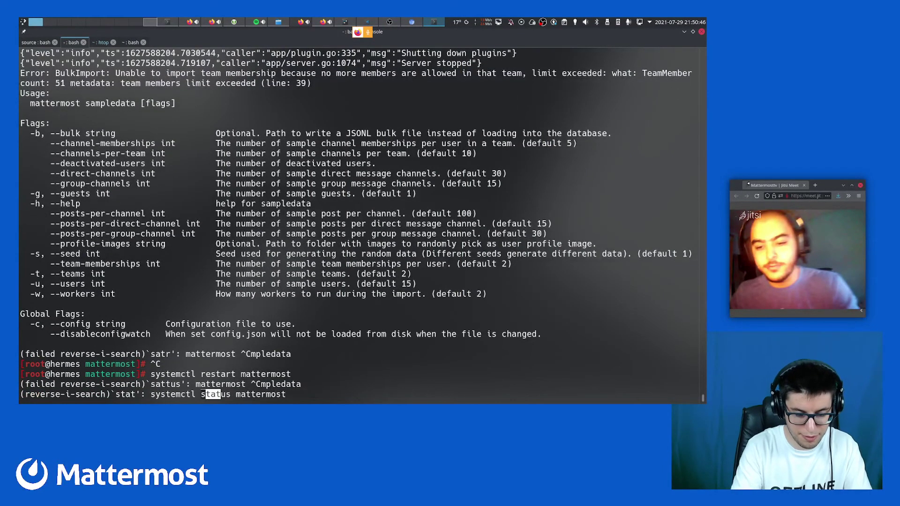
{"action": "type", "text": "us"}
{"action": "key", "text": "Return"}
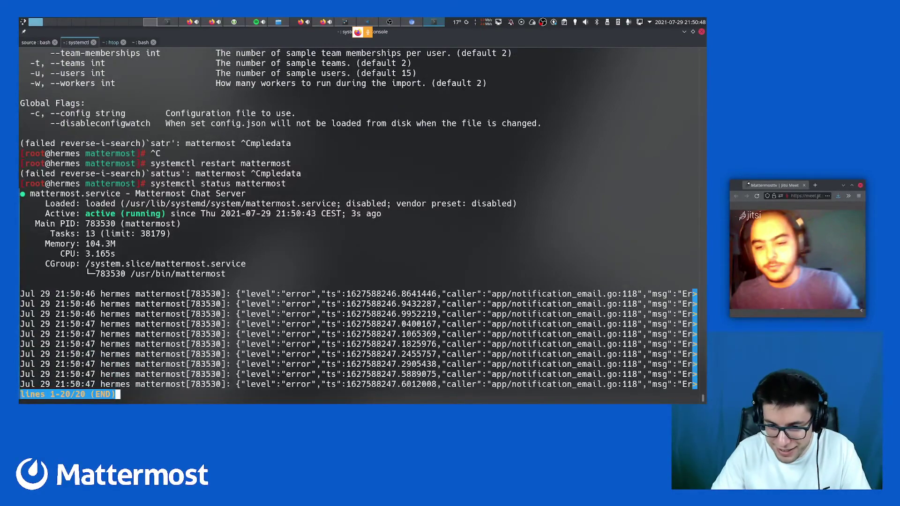
{"action": "key", "text": "Right"}
{"action": "key", "text": "Right"}
{"action": "key", "text": "Right"}
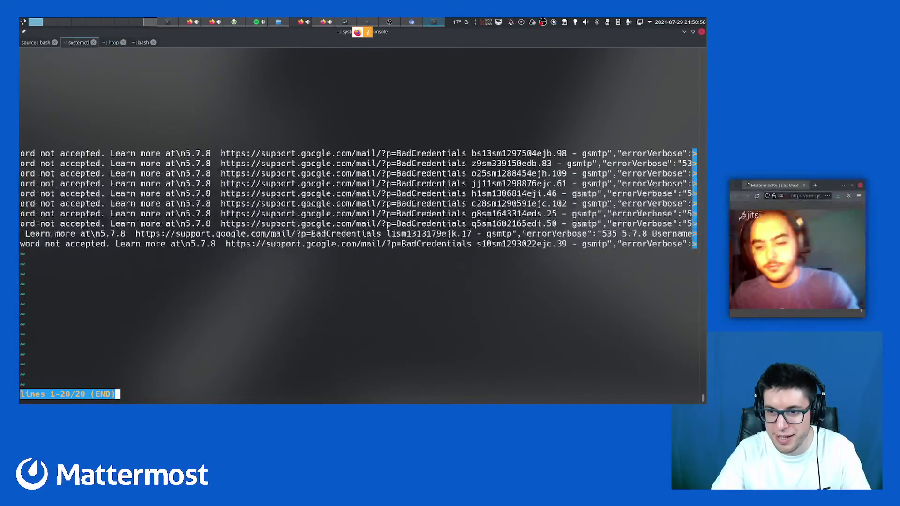
{"action": "key", "text": "Right"}
{"action": "key", "text": "Right"}
{"action": "key", "text": "Left"}
{"action": "key", "text": "Left"}
{"action": "key", "text": "Left"}
{"action": "key", "text": "Left"}
{"action": "key", "text": "Left"}
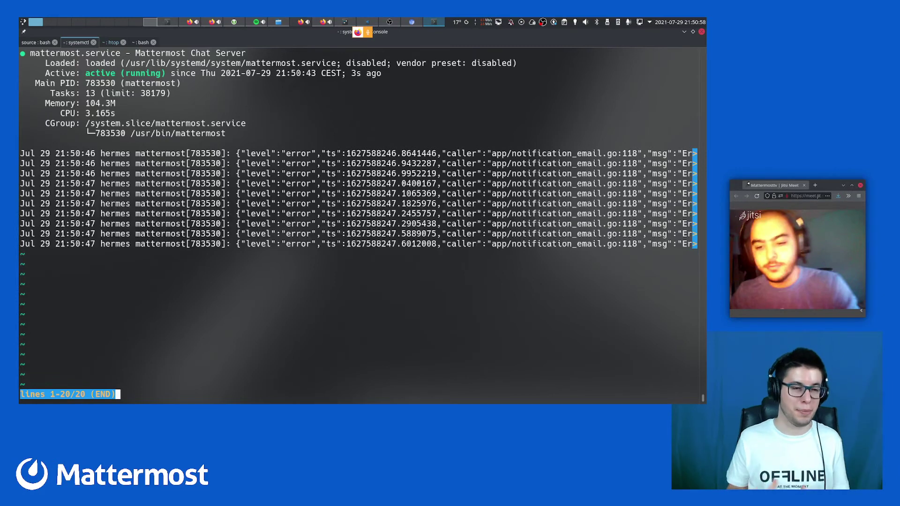
{"action": "key", "text": "q"}
{"action": "key", "text": "Up"}
{"action": "key", "text": "Return"}
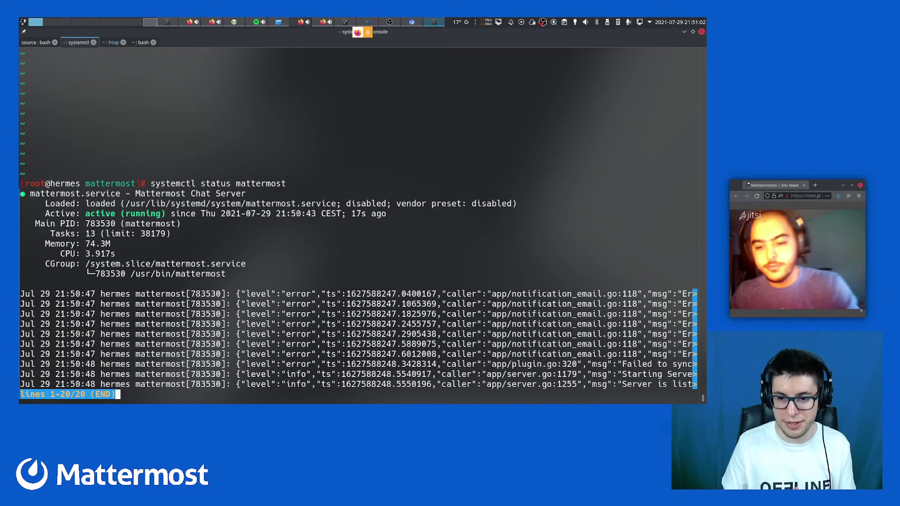
{"action": "key", "text": "Right"}
{"action": "key", "text": "Right"}
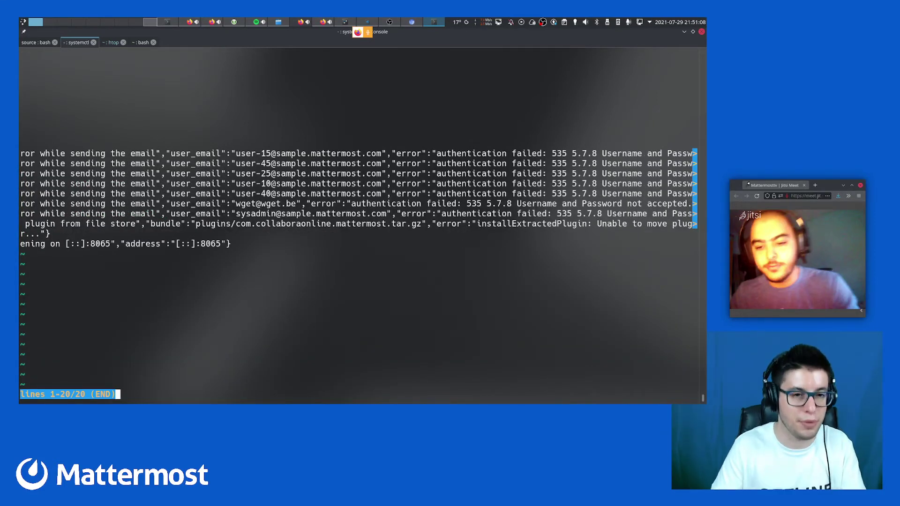
{"action": "key", "text": "alt+Tab"}
{"action": "key", "text": "F5"}
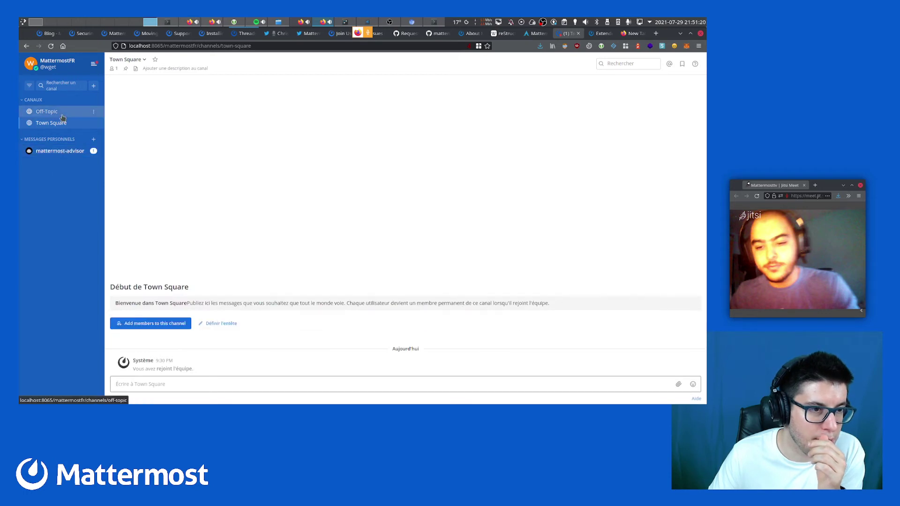
Go to the System Console's Utilisateurs page listing the 55 sample users
{"action": "left_click", "coordinate": [94, 65]}
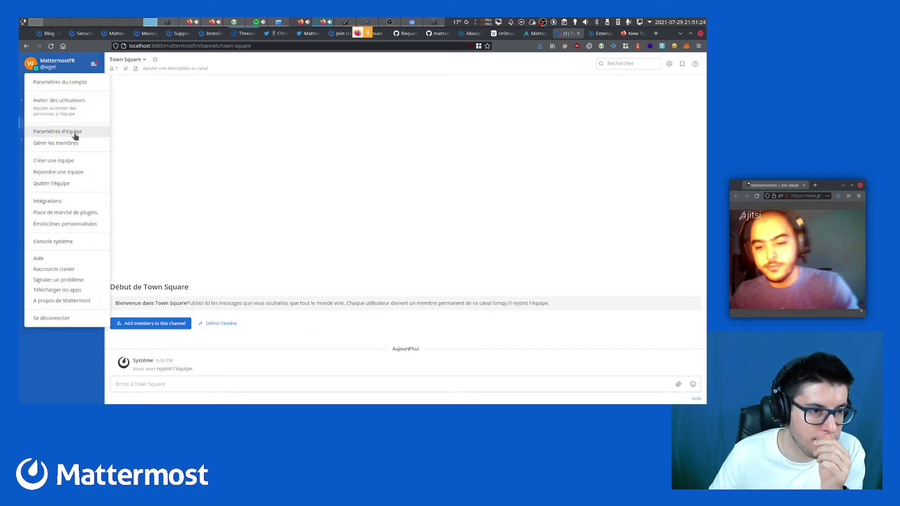
{"action": "left_click", "coordinate": [66, 241]}
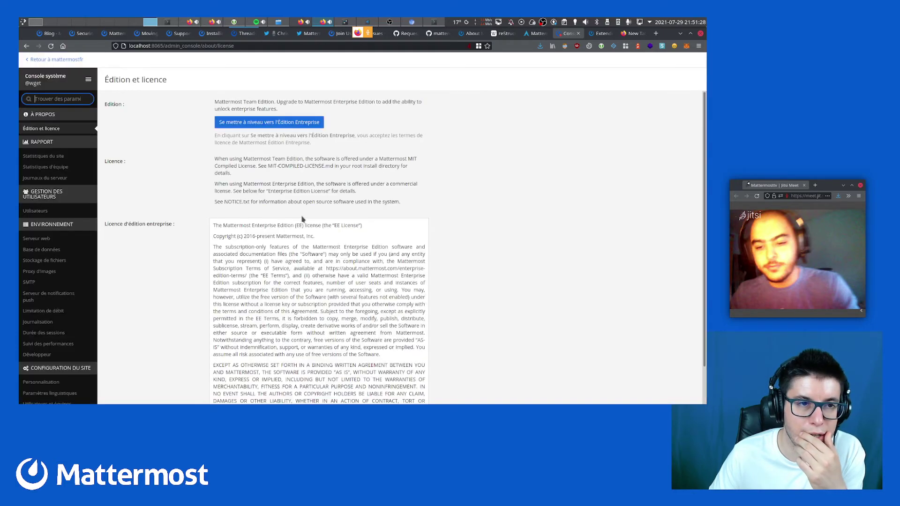
{"action": "left_click", "coordinate": [50, 211]}
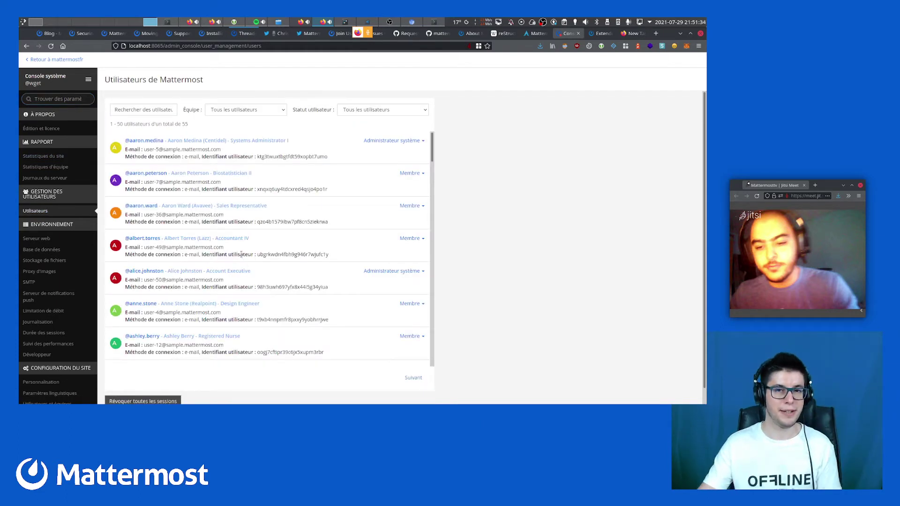
{"action": "scroll", "coordinate": [241, 253], "scroll_direction": "down", "scroll_amount": 1}
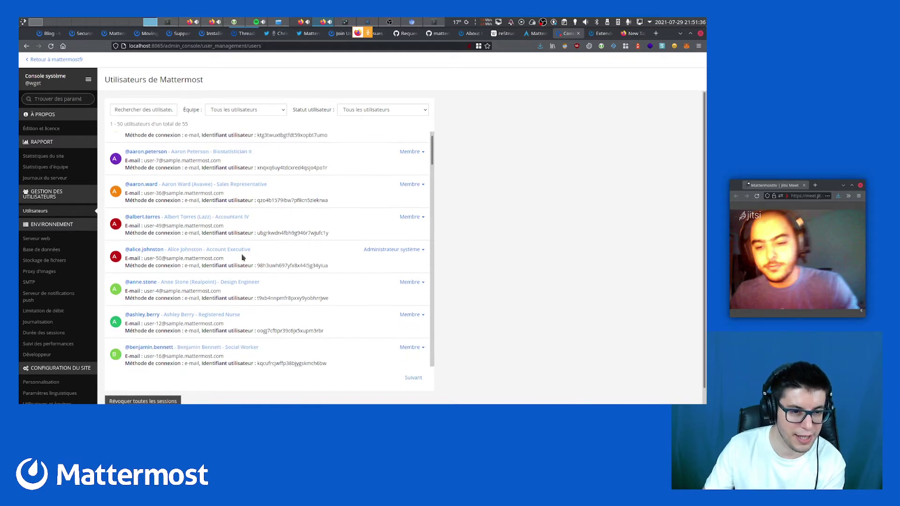
{"action": "scroll", "coordinate": [243, 258], "scroll_direction": "down", "scroll_amount": 1}
{"action": "scroll", "coordinate": [243, 257], "scroll_direction": "down", "scroll_amount": 6}
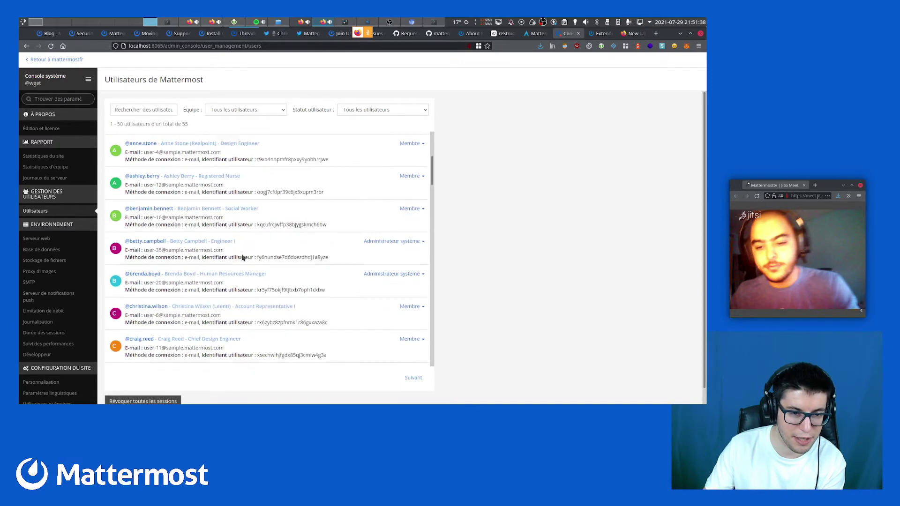
{"action": "scroll", "coordinate": [242, 256], "scroll_direction": "down", "scroll_amount": 8}
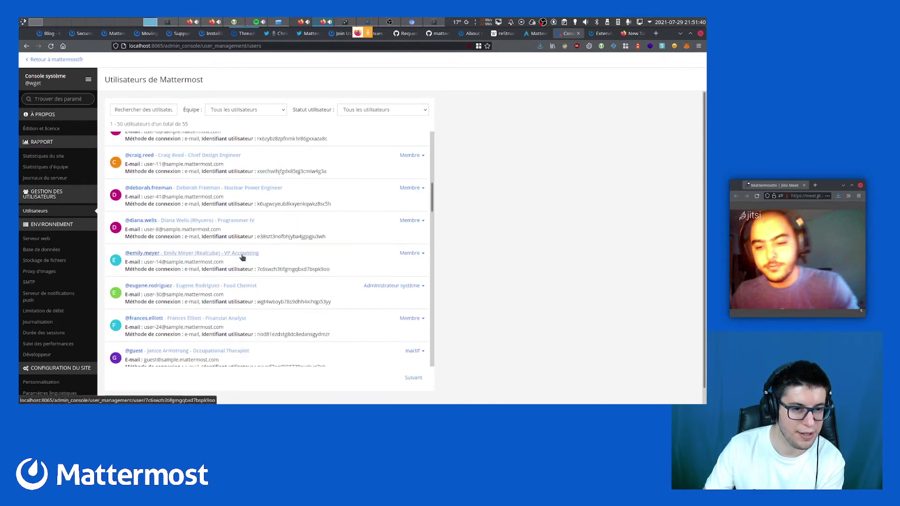
{"action": "scroll", "coordinate": [243, 257], "scroll_direction": "down", "scroll_amount": 7}
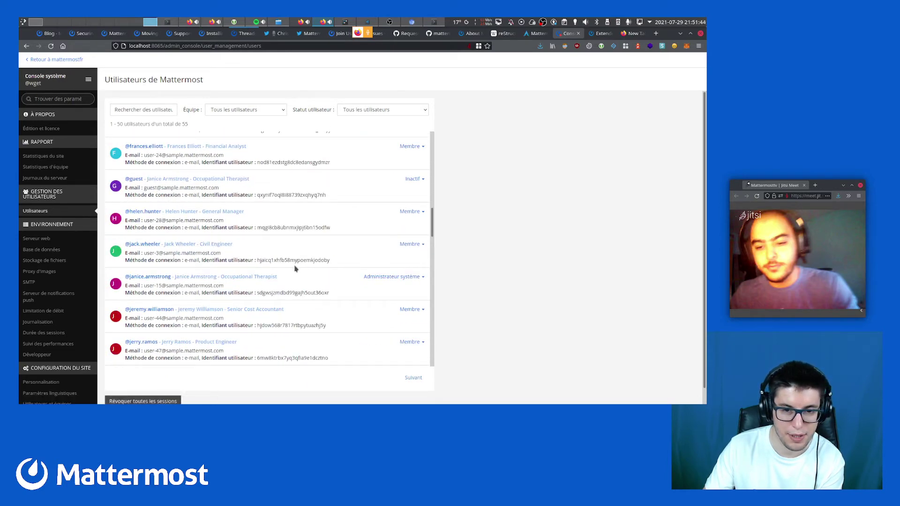
{"action": "scroll", "coordinate": [295, 269], "scroll_direction": "up", "scroll_amount": 13}
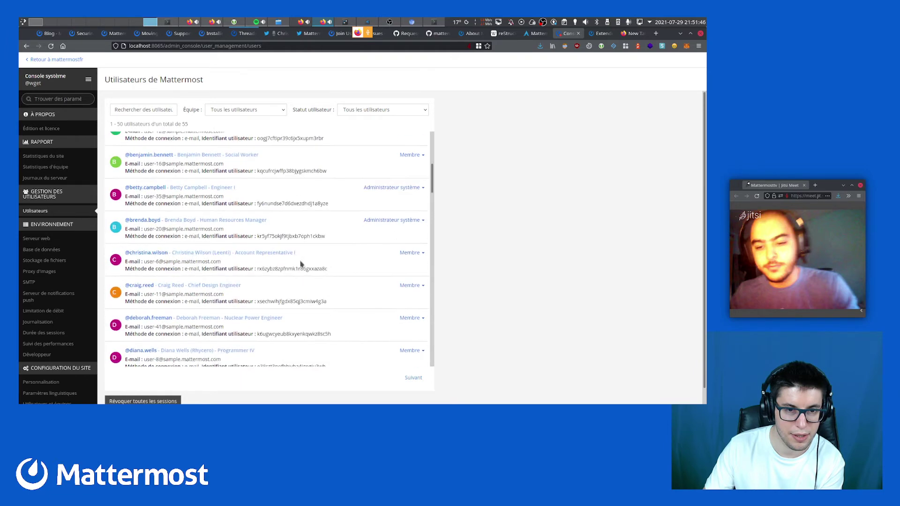
{"action": "scroll", "coordinate": [300, 265], "scroll_direction": "down", "scroll_amount": 20}
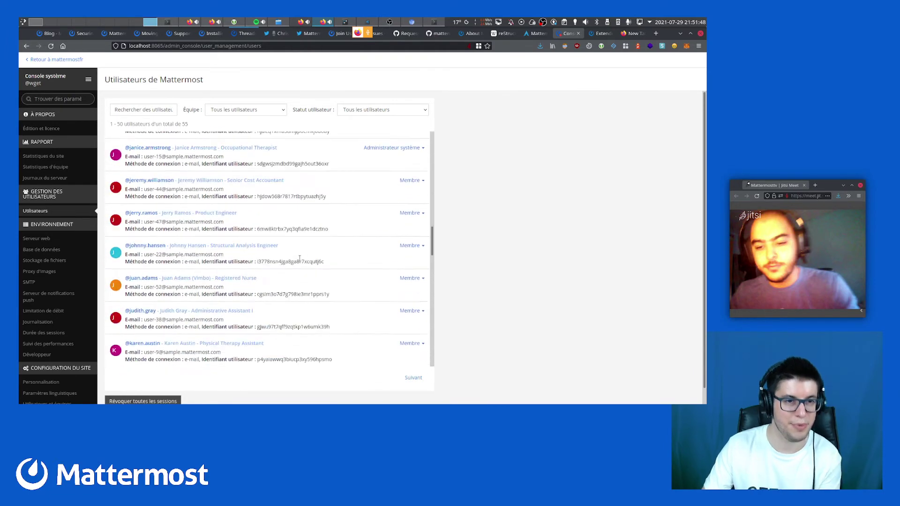
{"action": "scroll", "coordinate": [299, 259], "scroll_direction": "down", "scroll_amount": 20}
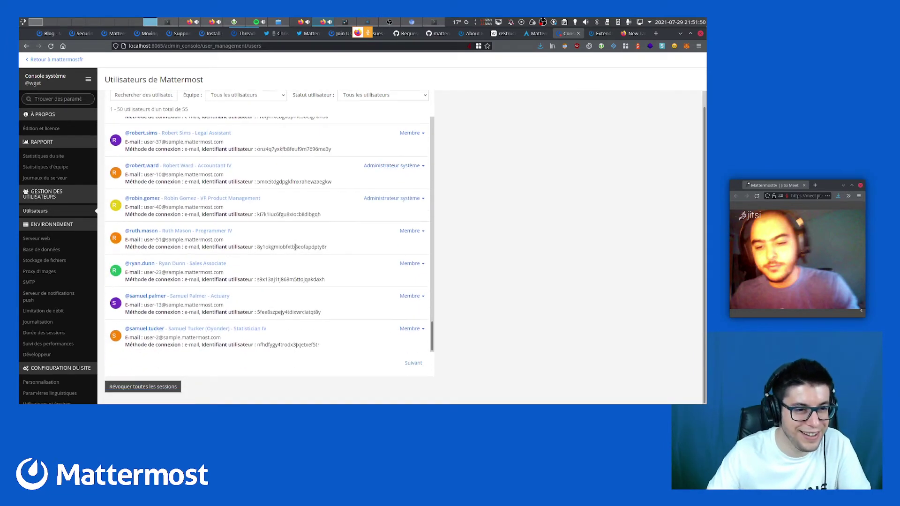
{"action": "scroll", "coordinate": [296, 247], "scroll_direction": "up", "scroll_amount": 8}
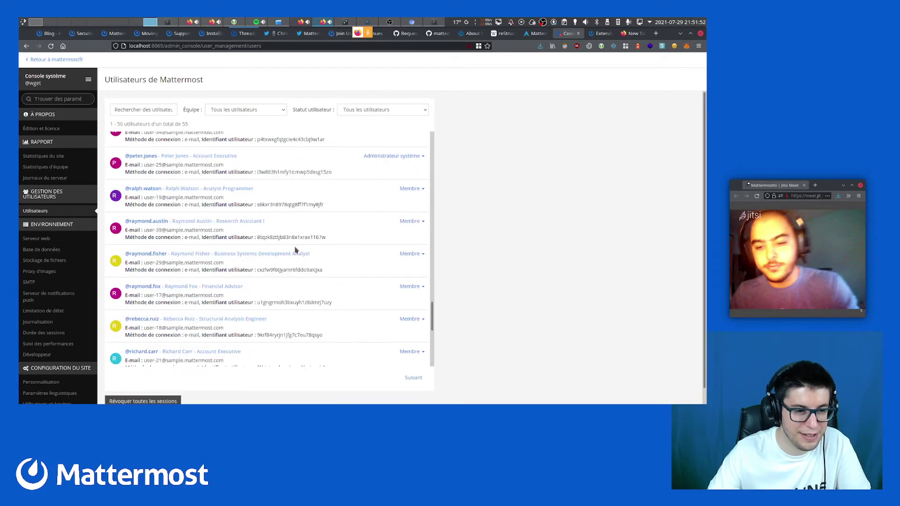
{"action": "scroll", "coordinate": [295, 248], "scroll_direction": "up", "scroll_amount": 3}
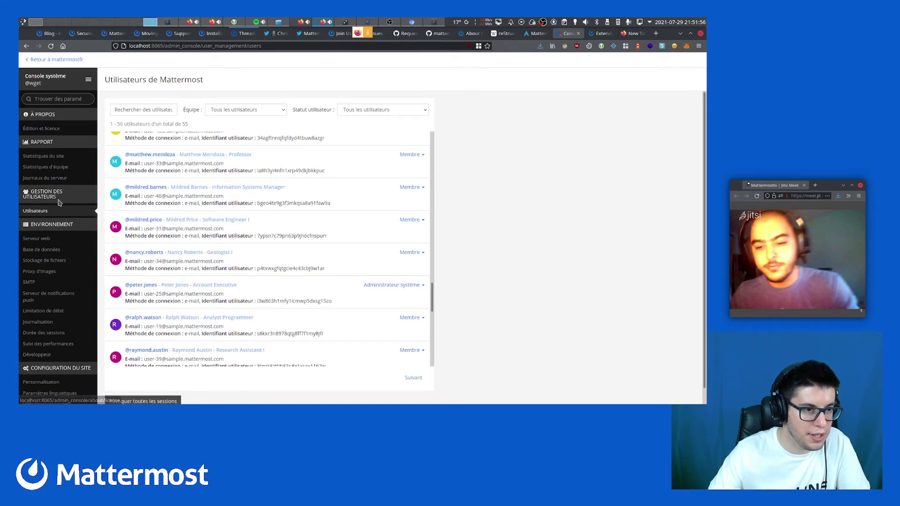
{"action": "scroll", "coordinate": [58, 204], "scroll_direction": "down", "scroll_amount": 8}
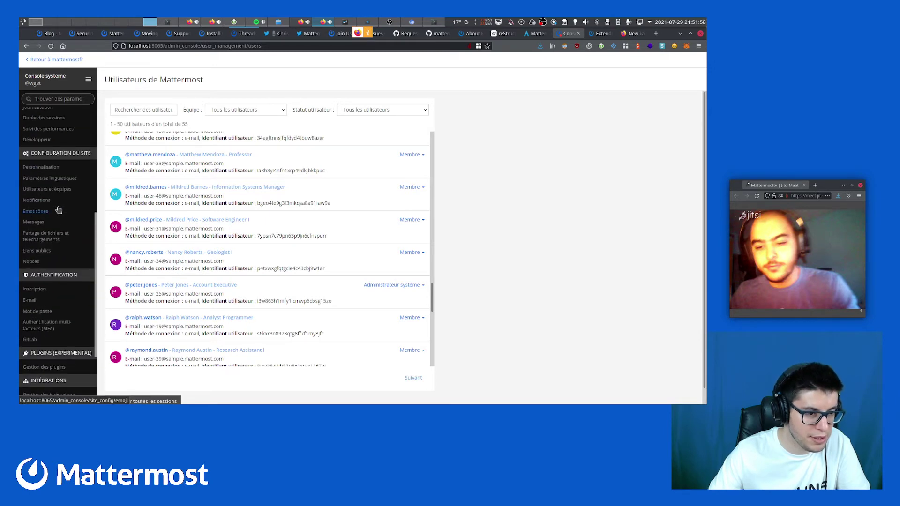
{"action": "scroll", "coordinate": [57, 209], "scroll_direction": "down", "scroll_amount": 3}
{"action": "scroll", "coordinate": [57, 210], "scroll_direction": "up", "scroll_amount": 5}
{"action": "scroll", "coordinate": [246, 257], "scroll_direction": "up", "scroll_amount": 4}
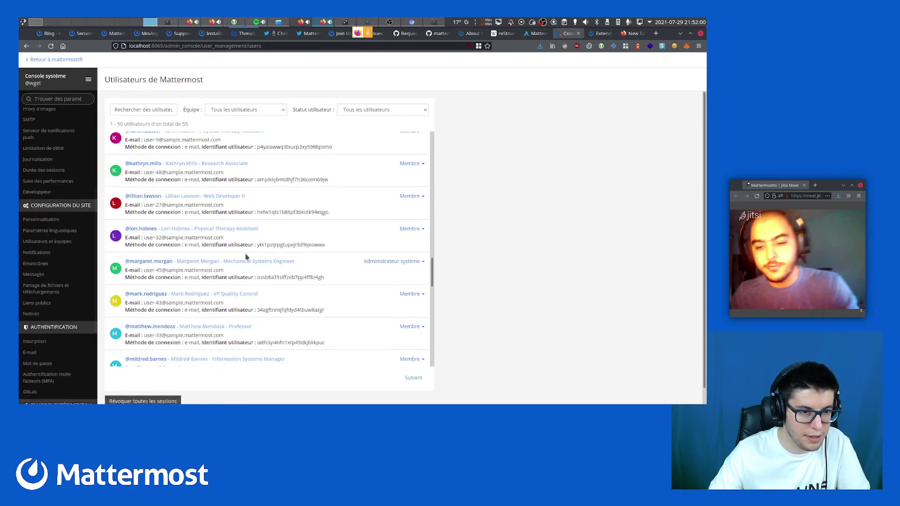
{"action": "scroll", "coordinate": [246, 257], "scroll_direction": "up", "scroll_amount": 6}
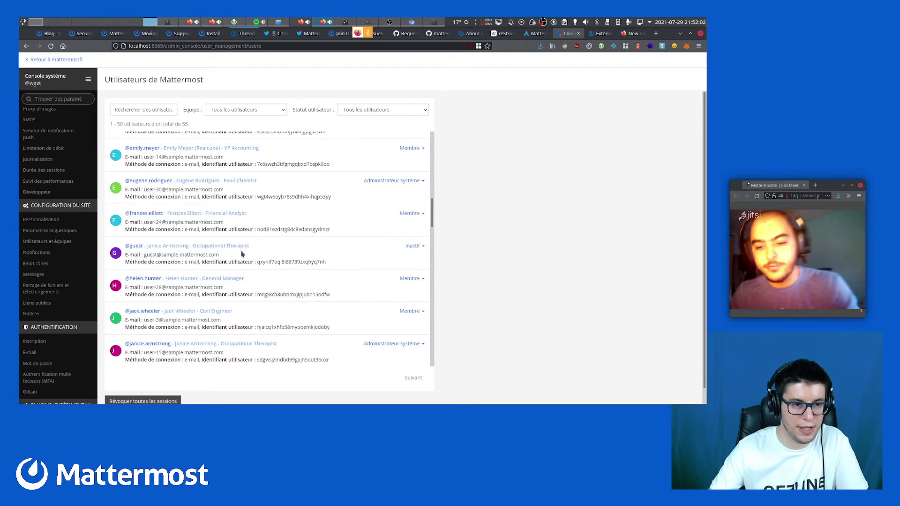
{"action": "scroll", "coordinate": [242, 254], "scroll_direction": "up", "scroll_amount": 3}
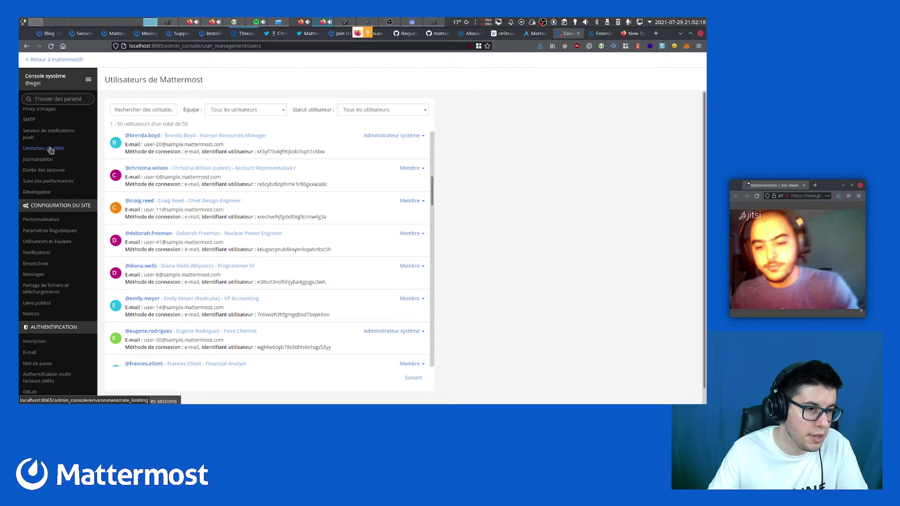
{"action": "scroll", "coordinate": [52, 150], "scroll_direction": "up", "scroll_amount": 4}
{"action": "scroll", "coordinate": [52, 150], "scroll_direction": "down", "scroll_amount": 5}
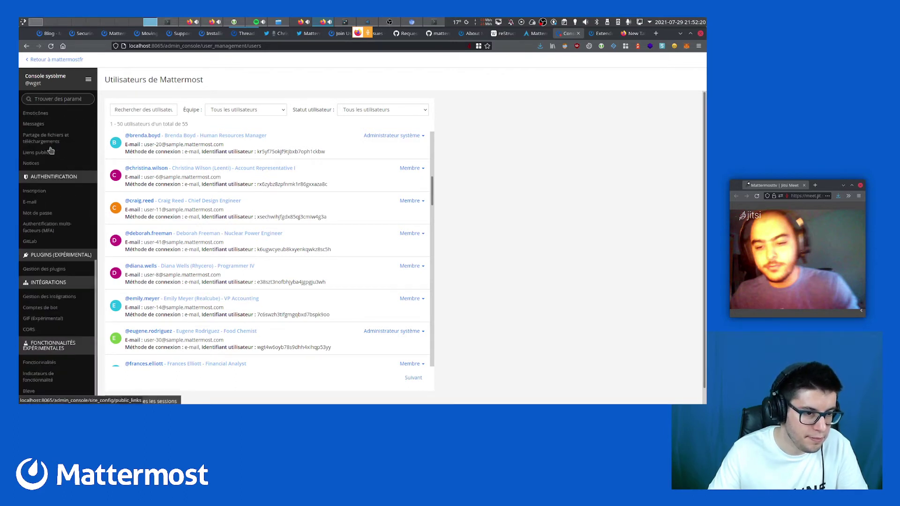
{"action": "scroll", "coordinate": [49, 204], "scroll_direction": "up", "scroll_amount": 5}
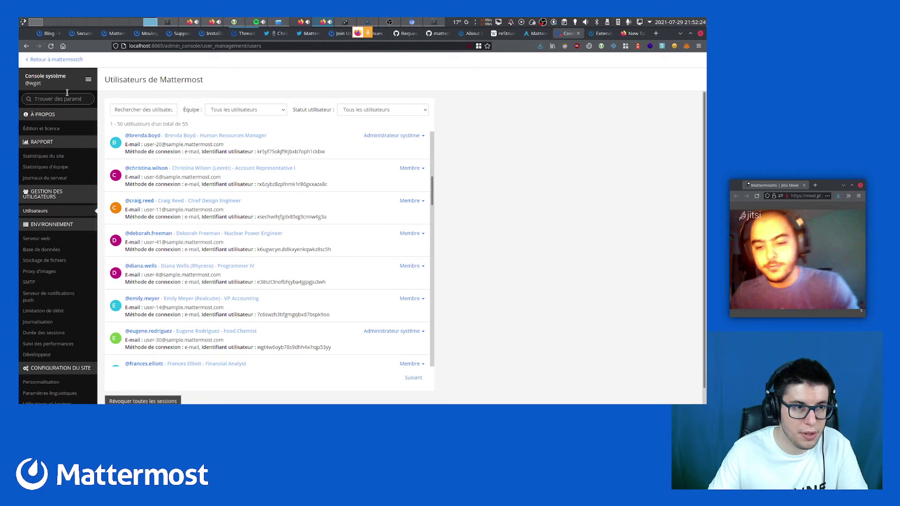
{"action": "left_click", "coordinate": [53, 215]}
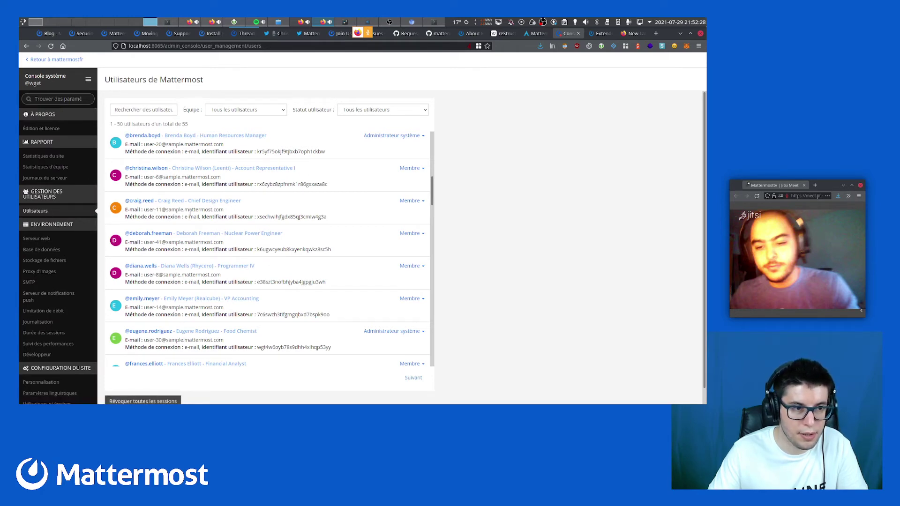
{"action": "scroll", "coordinate": [190, 214], "scroll_direction": "down", "scroll_amount": 5}
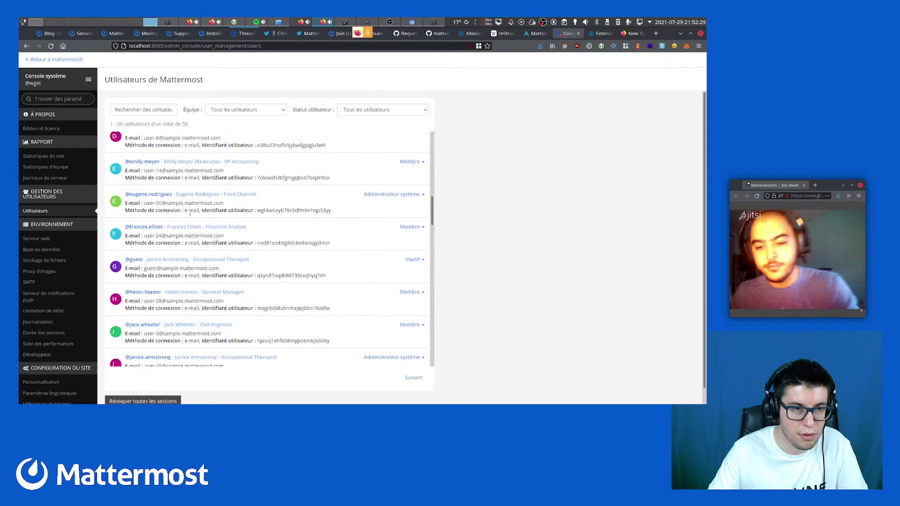
Switch from the System Console to the MattermostFR team and sign out with Se déconnecter
{"action": "left_click", "coordinate": [88, 80]}
{"action": "left_click", "coordinate": [82, 101]}
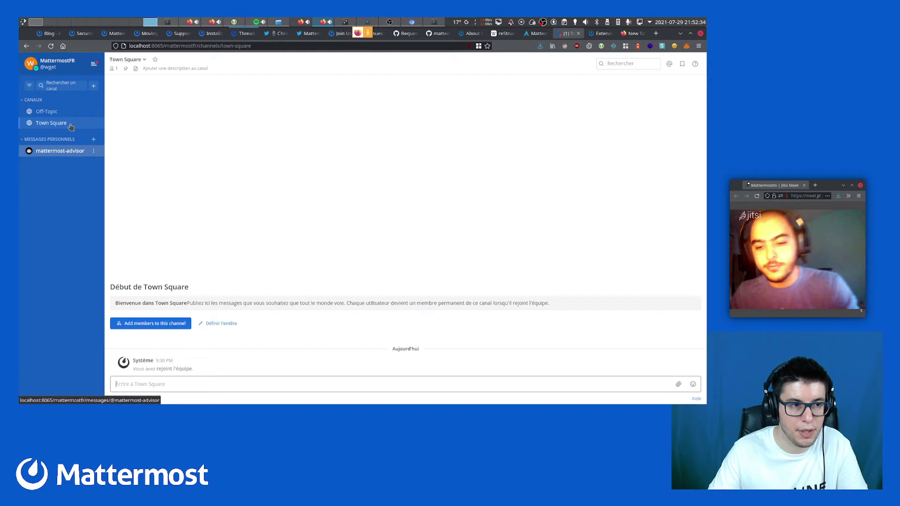
{"action": "left_click", "coordinate": [94, 63]}
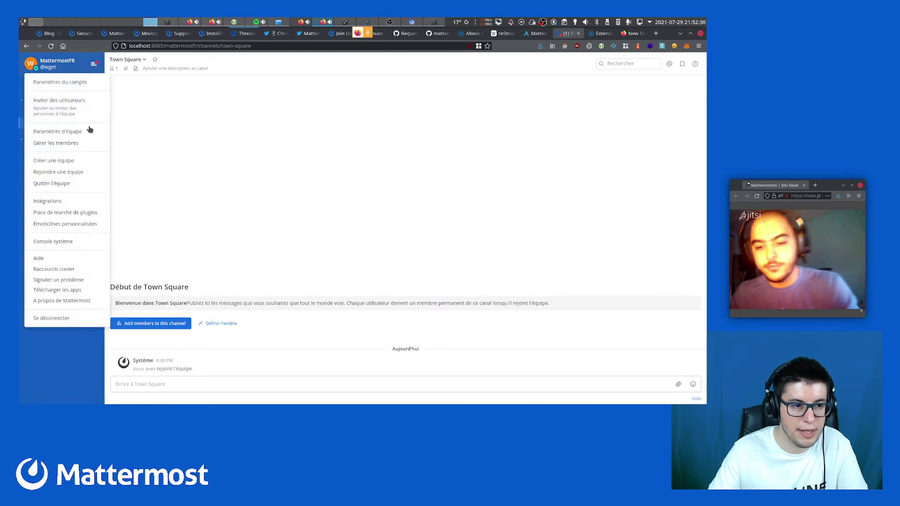
{"action": "left_click", "coordinate": [227, 255]}
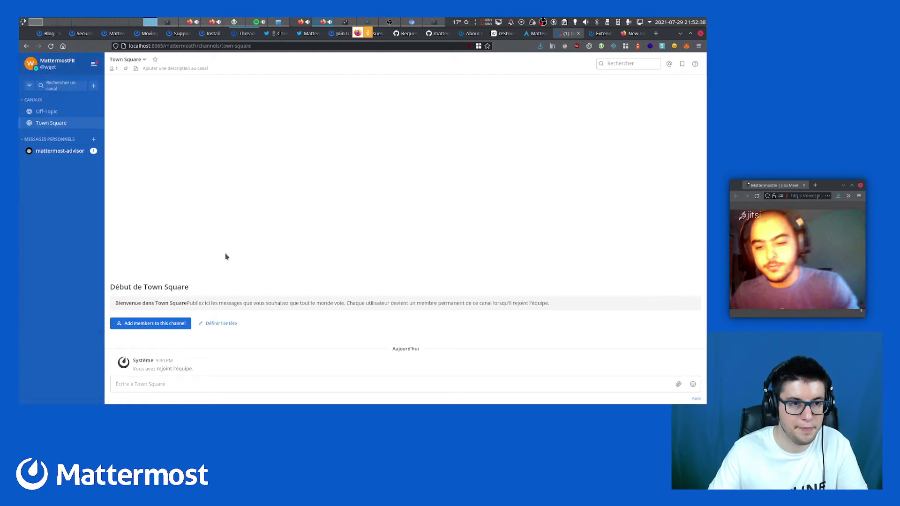
{"action": "left_click", "coordinate": [93, 64]}
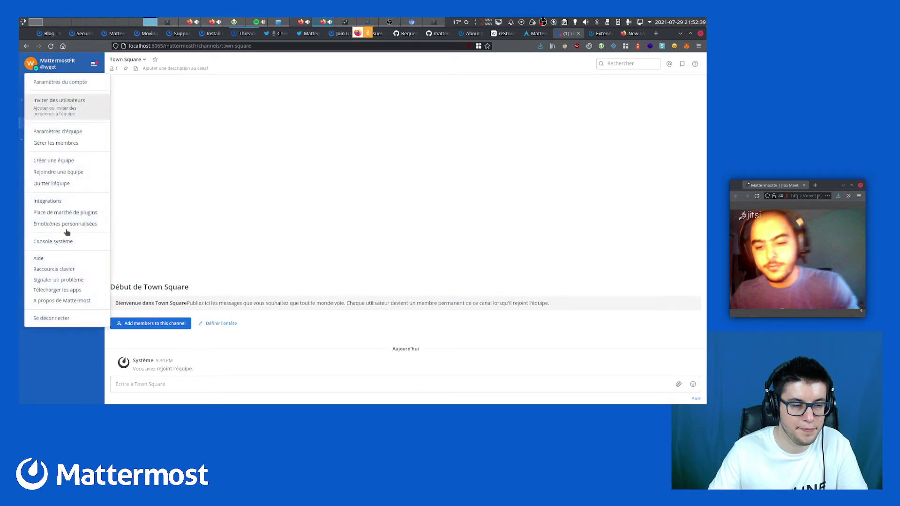
{"action": "left_click", "coordinate": [59, 319]}
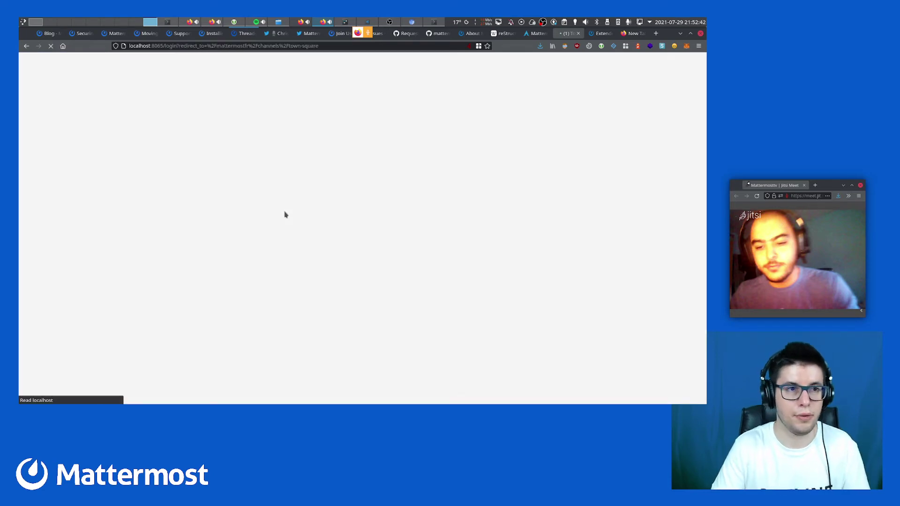
Stop the Mattermost service with systemctl stop mattermost
{"action": "key", "text": "alt+Tab"}
{"action": "key", "text": "q"}
{"action": "key", "text": "Up"}
{"action": "key", "text": "Up"}
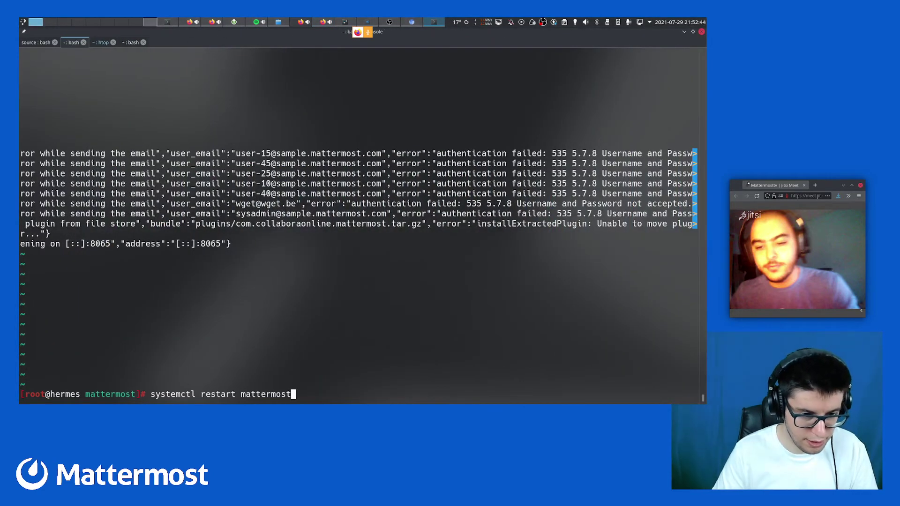
{"action": "key", "text": "ctrl+Left"}
{"action": "key", "text": "ctrl+Left"}
{"action": "type", "text": "stop"}
{"action": "key", "text": "Delete"}
{"action": "key", "text": "Delete"}
{"action": "key", "text": "Delete"}
{"action": "key", "text": "Delete"}
{"action": "key", "text": "Delete"}
{"action": "key", "text": "Delete"}
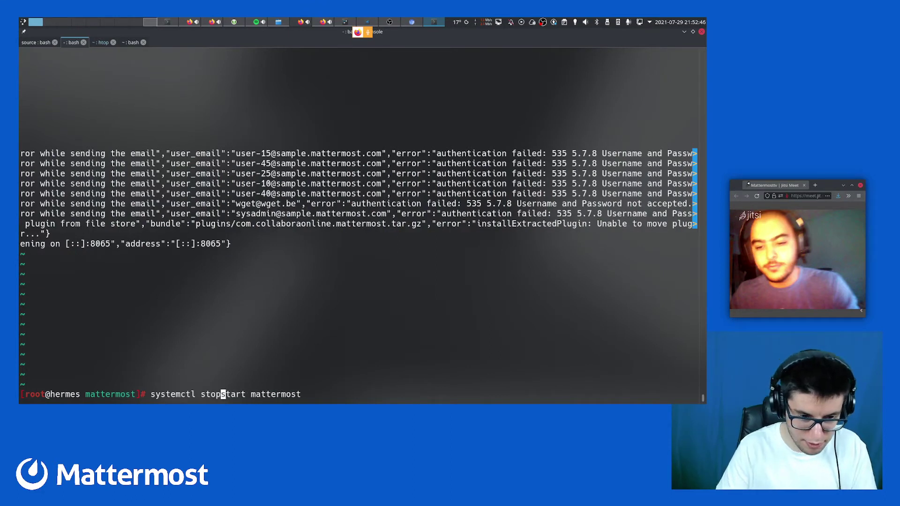
{"action": "key", "text": "Delete"}
{"action": "key", "text": "Return"}
Log into MariaDB as root, drop and recreate the mattermostdb database, then quit
{"action": "key", "text": "ctrl+r"}
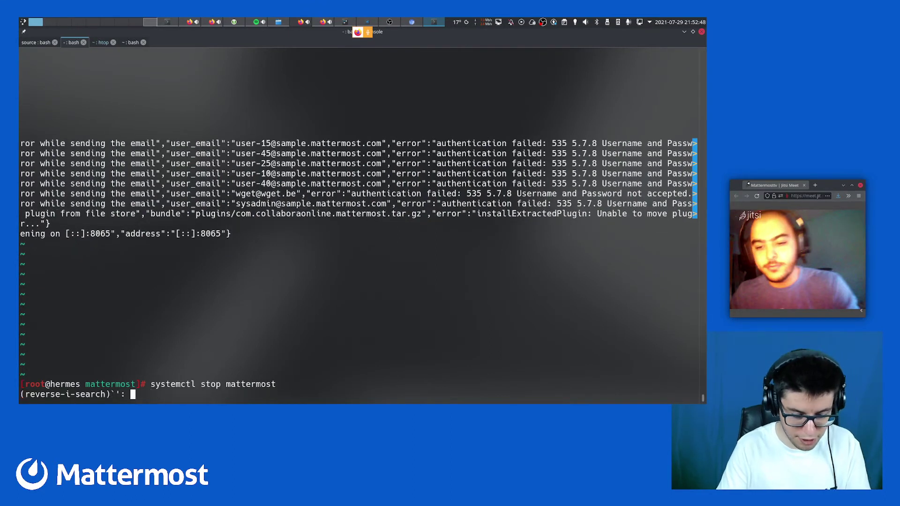
{"action": "type", "text": "mysq"}
{"action": "key", "text": "ctrl+r"}
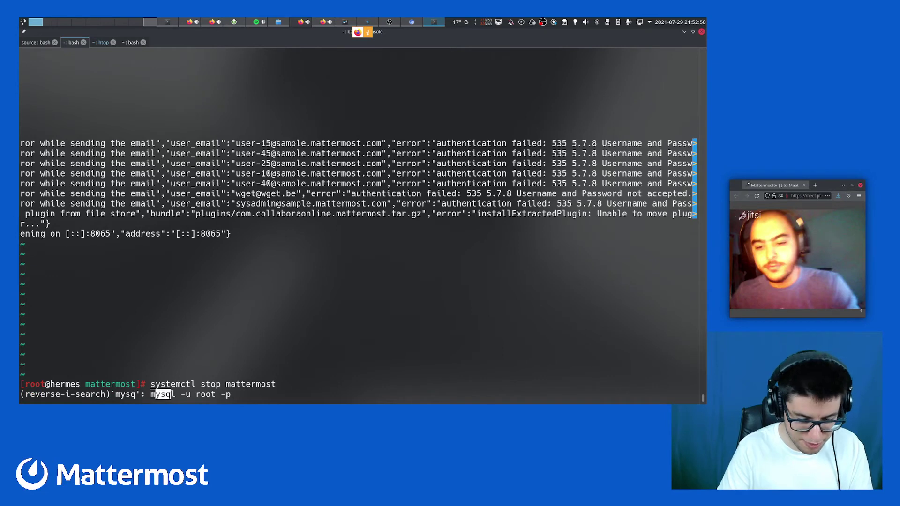
{"action": "key", "text": "Return"}
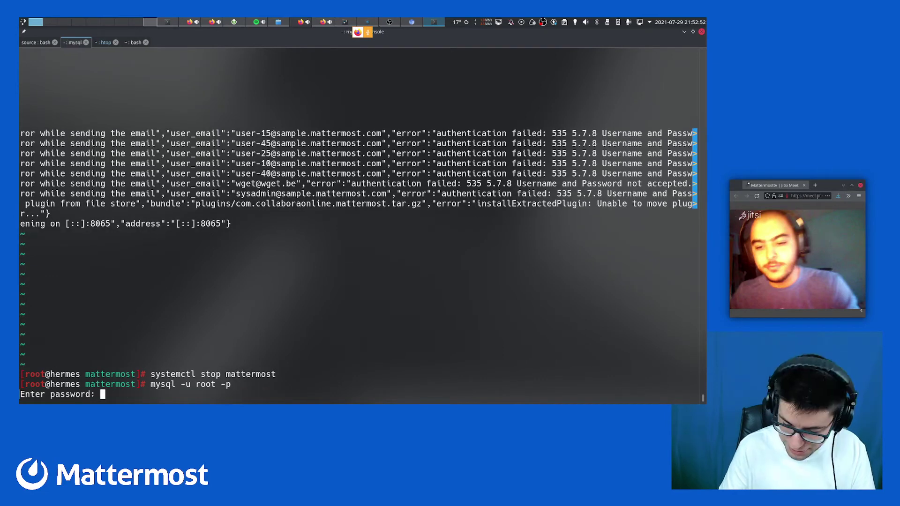
{"action": "key", "text": "Return"}
{"action": "key", "text": "Up"}
{"action": "key", "text": "Up"}
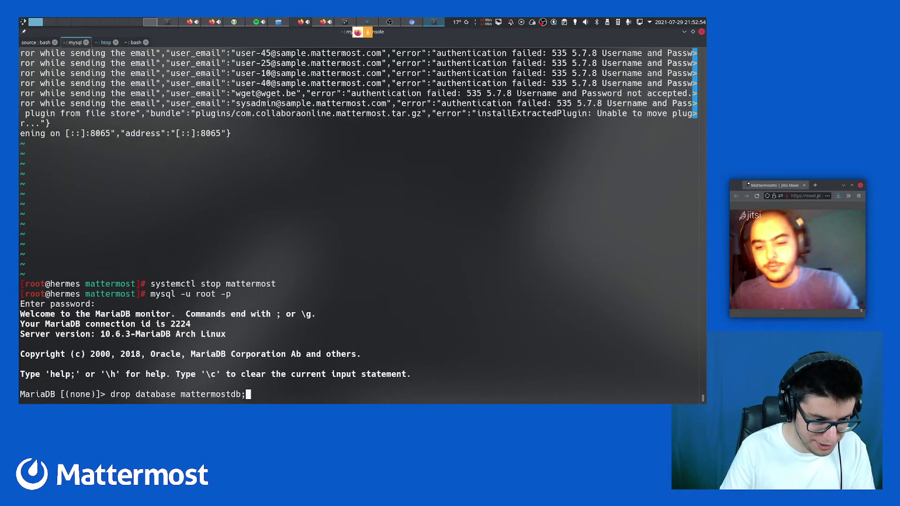
{"action": "key", "text": "Return"}
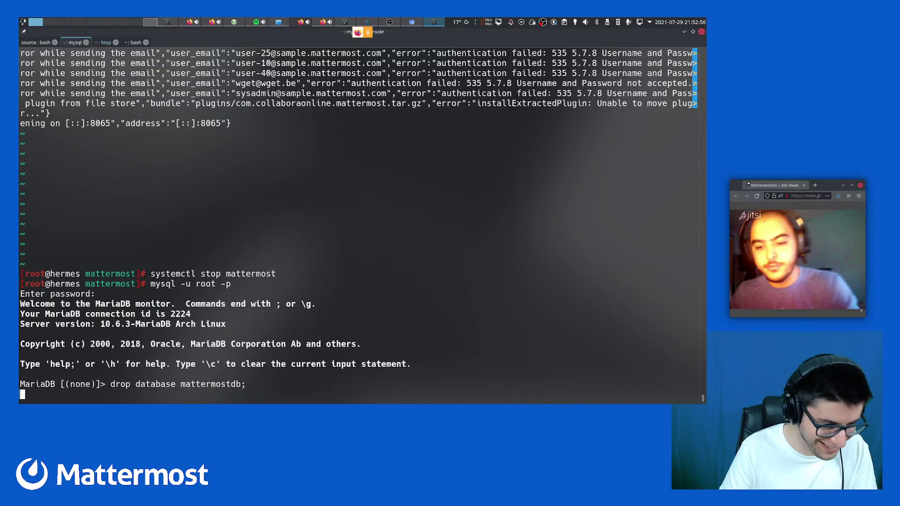
{"action": "key", "text": "Up"}
{"action": "key", "text": "Up"}
{"action": "key", "text": "Up"}
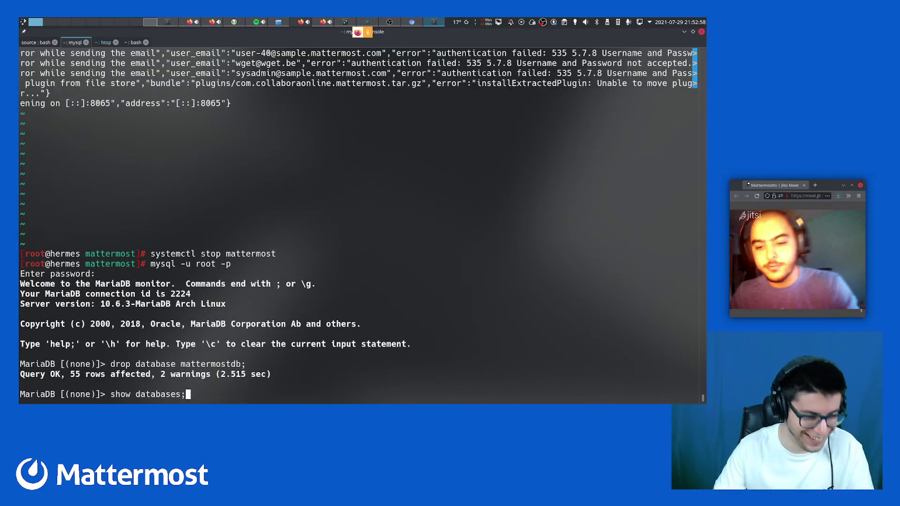
{"action": "key", "text": "Return"}
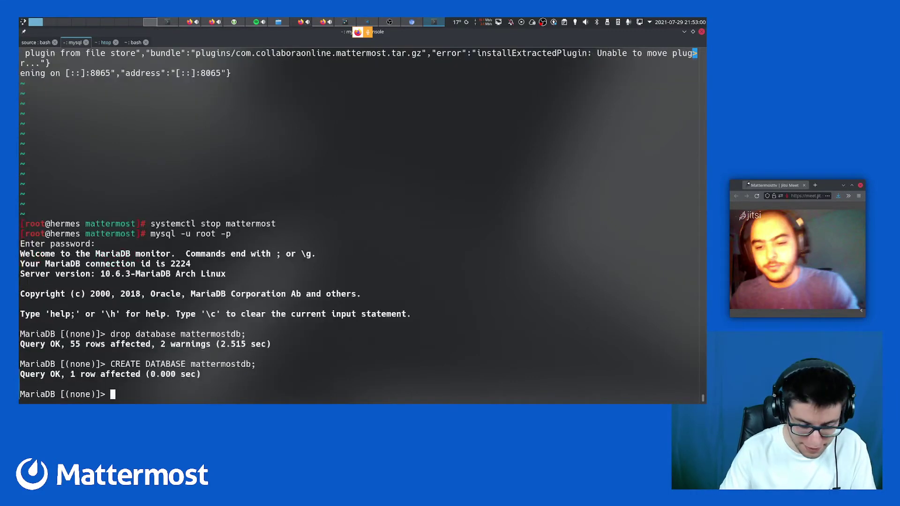
{"action": "type", "text": "quit"}
{"action": "key", "text": "Return"}
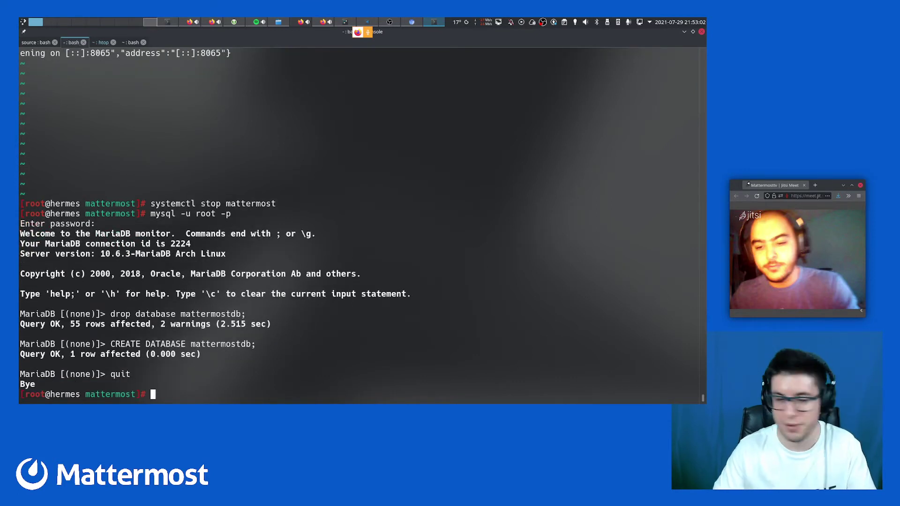
Restart the Mattermost service with systemctl restart mattermost
{"action": "key", "text": "Up"}
{"action": "key", "text": "Up"}
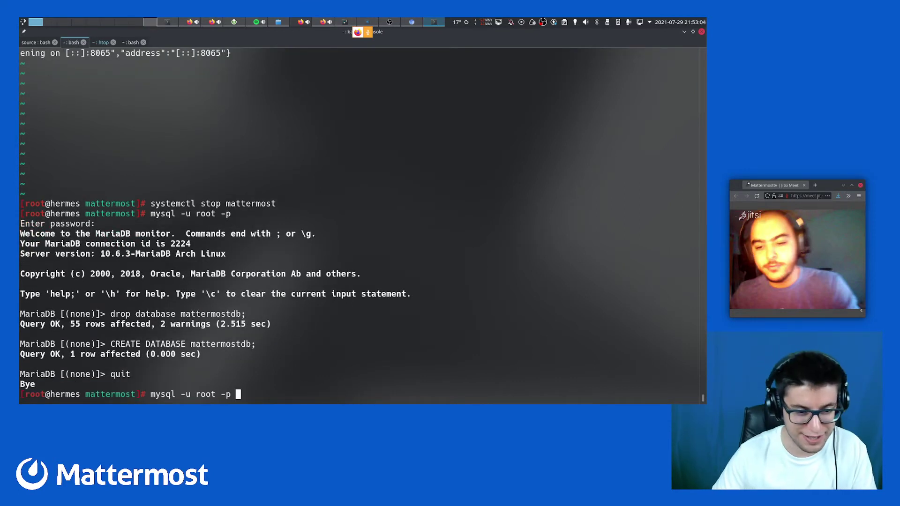
{"action": "key", "text": "ctrl+Left"}
{"action": "key", "text": "ctrl+Left"}
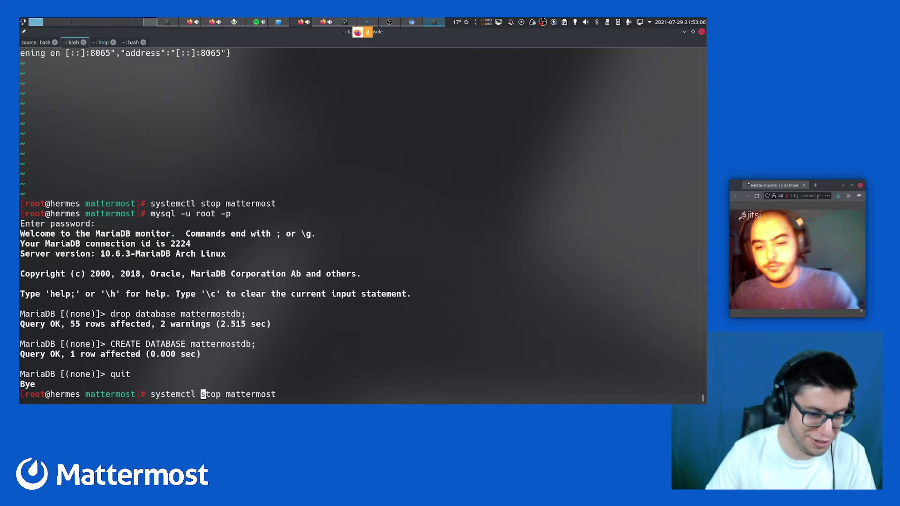
{"action": "key", "text": "Delete"}
{"action": "type", "text": "restar"}
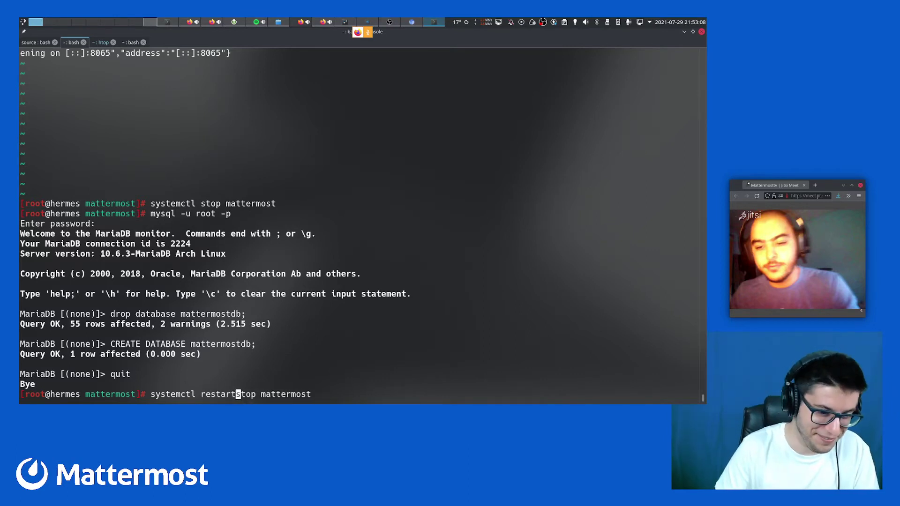
{"action": "type", "text": "t"}
{"action": "key", "text": "Delete"}
{"action": "key", "text": "Delete"}
{"action": "key", "text": "Delete"}
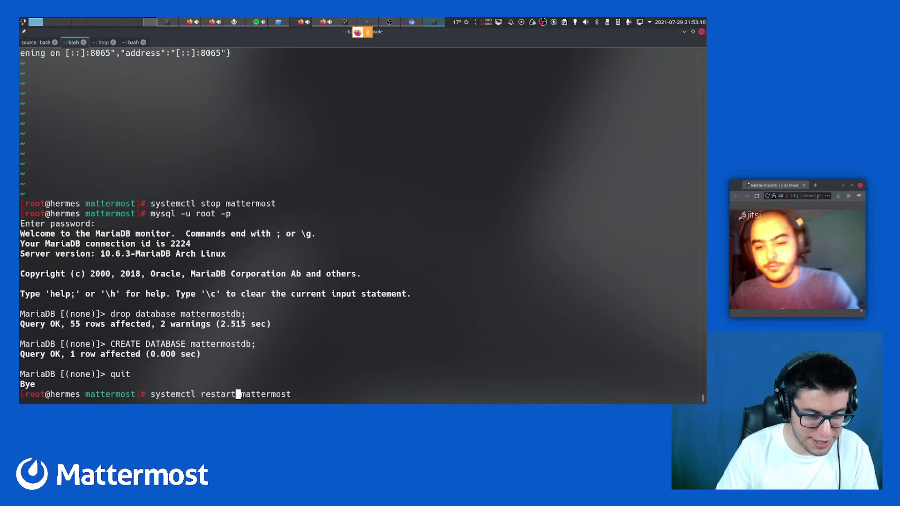
{"action": "key", "text": "Return"}
Check the Mattermost service status several times, reading the full log lines
{"action": "key", "text": "ctrl+r"}
{"action": "type", "text": "status"}
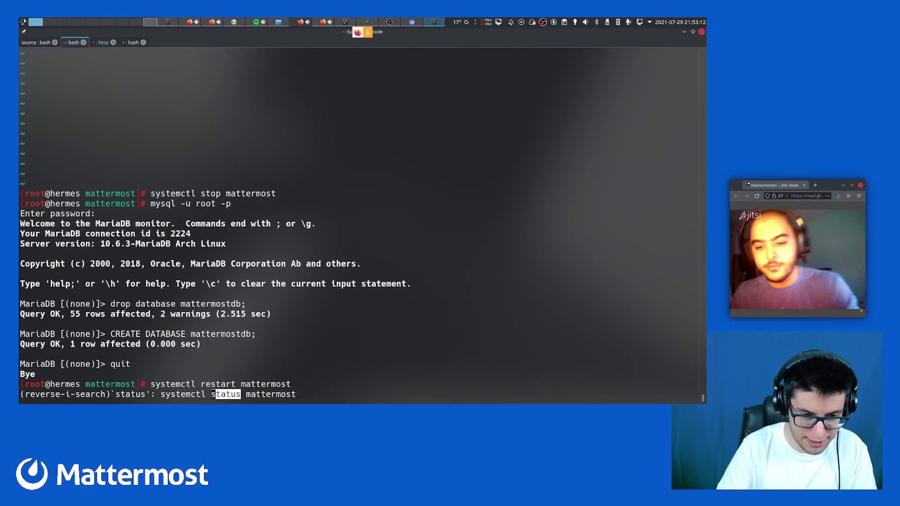
{"action": "key", "text": "Return"}
{"action": "key", "text": "Right"}
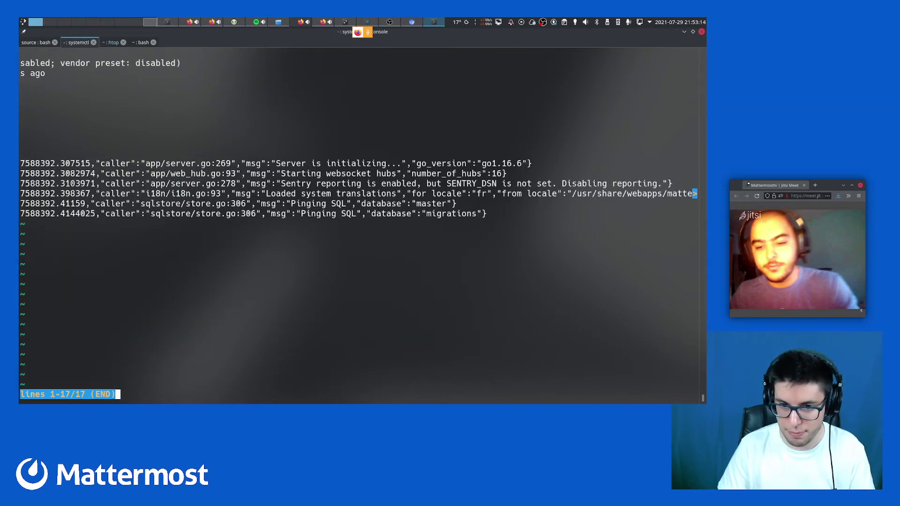
{"action": "key", "text": "q"}
{"action": "key", "text": "Up"}
{"action": "key", "text": "Return"}
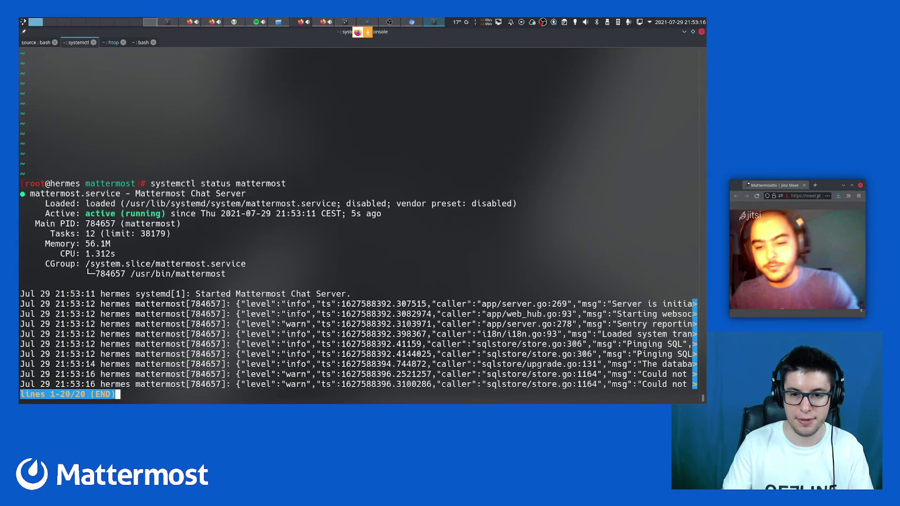
{"action": "key", "text": "Right"}
{"action": "key", "text": "Right"}
{"action": "key", "text": "q"}
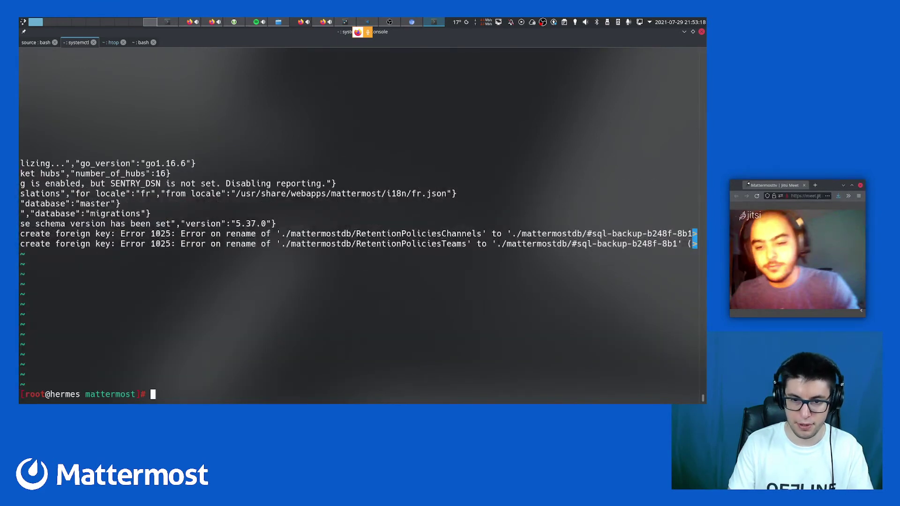
{"action": "key", "text": "Up"}
{"action": "key", "text": "Return"}
{"action": "key", "text": "Right"}
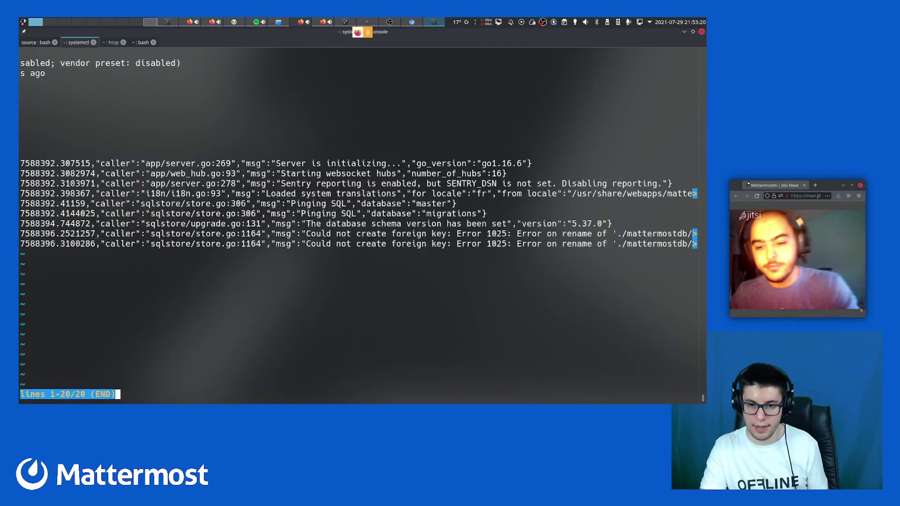
{"action": "key", "text": "q"}
{"action": "key", "text": "Up"}
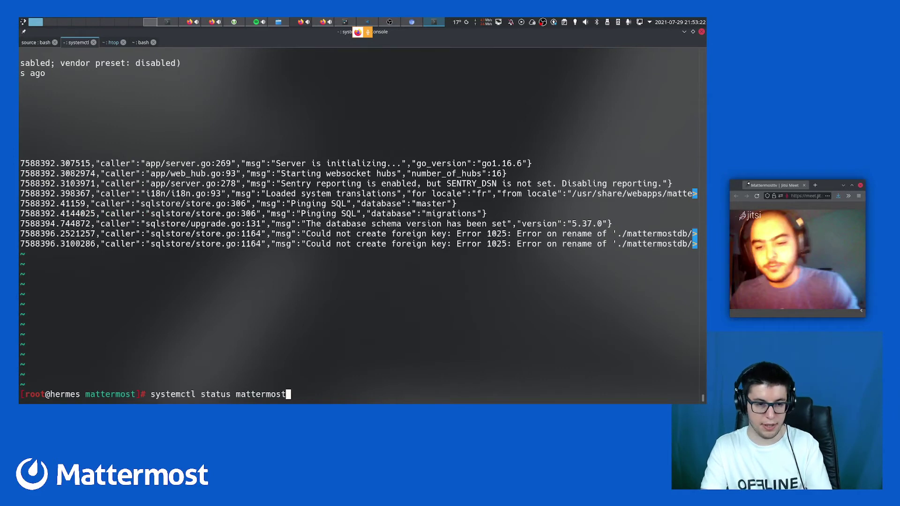
{"action": "key", "text": "Return"}
{"action": "key", "text": "q"}
Follow the service log with journalctl -u mattermost --follow until it listens on port 8065
{"action": "key", "text": "Up"}
{"action": "key", "text": "ctrl+Left"}
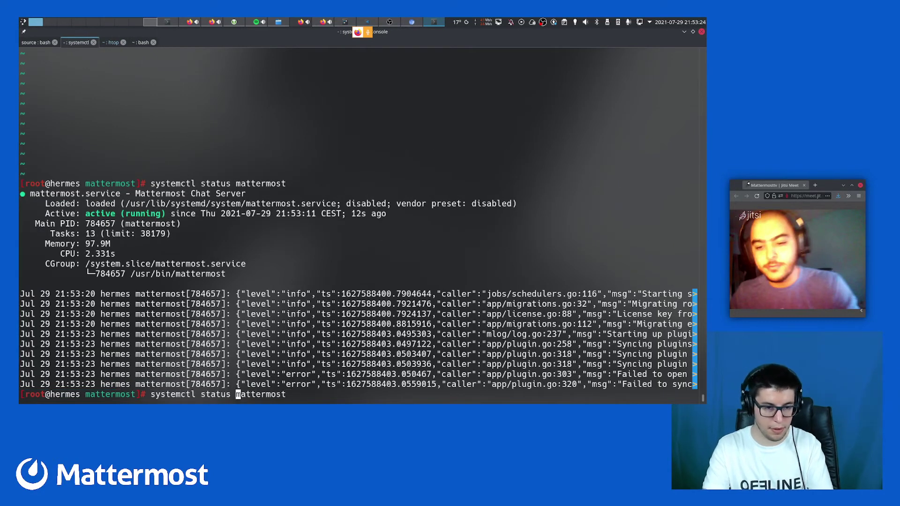
{"action": "key", "text": "ctrl+Left"}
{"action": "key", "text": "ctrl+c"}
{"action": "type", "text": "journal"}
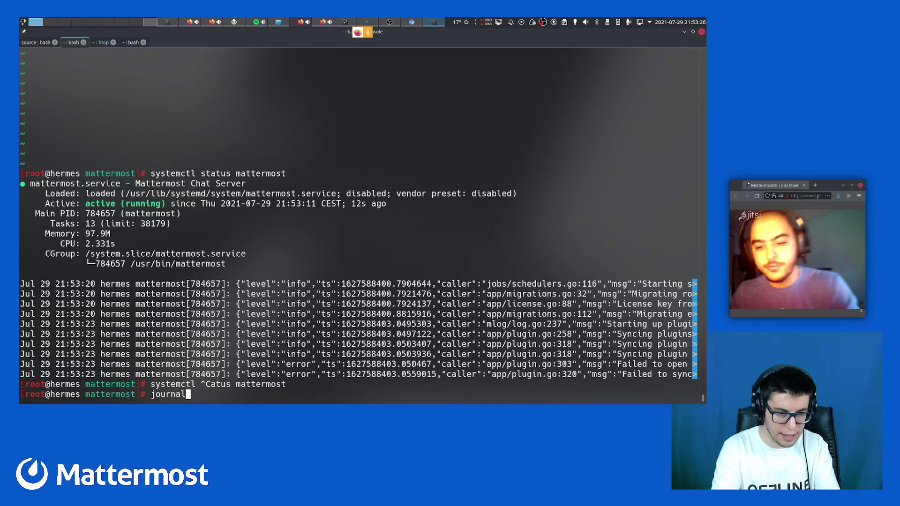
{"action": "type", "text": "ctl "}
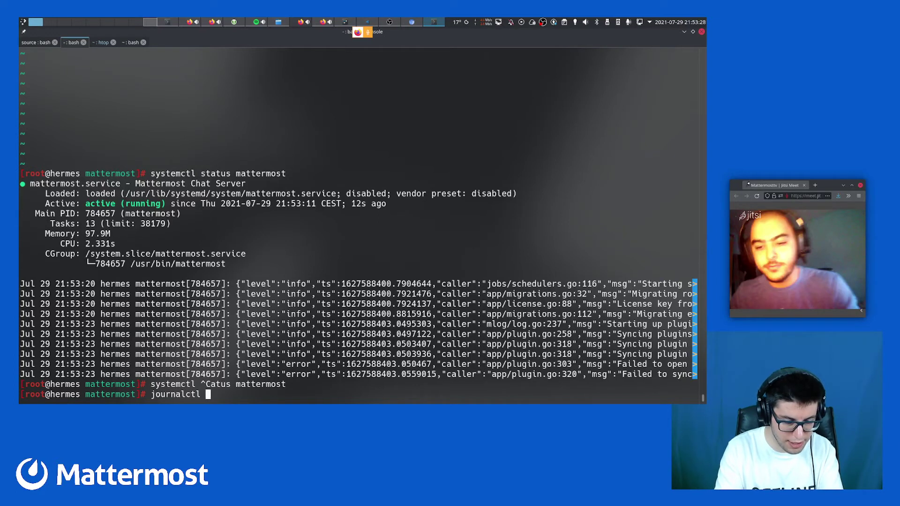
{"action": "type", "text": "-u "}
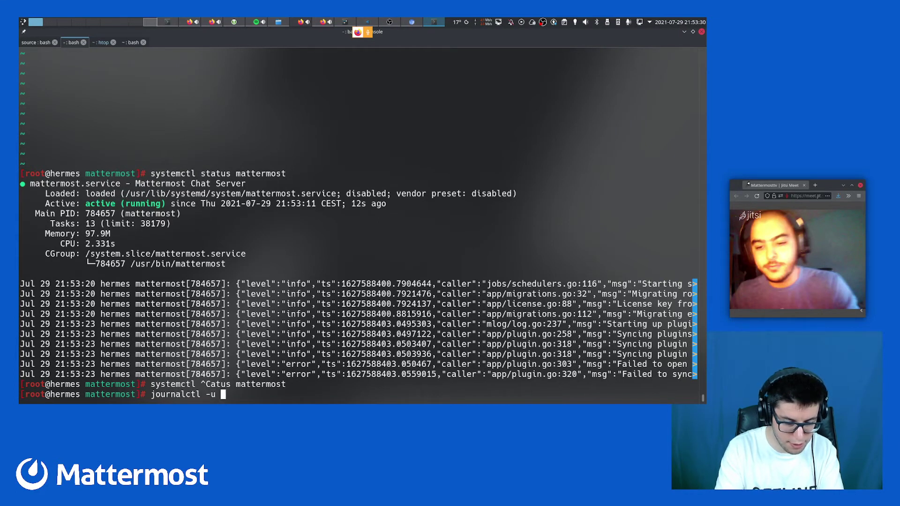
{"action": "type", "text": "mattermost"}
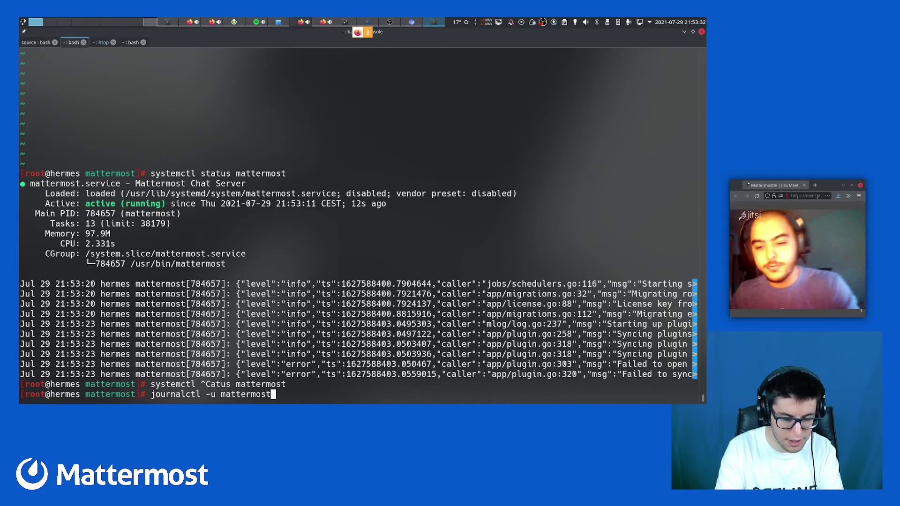
{"action": "type", "text": " --foll"}
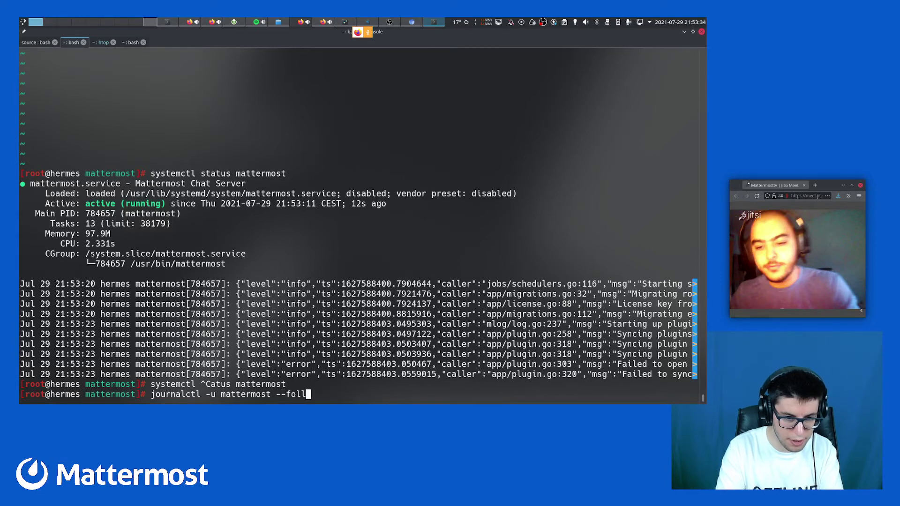
{"action": "type", "text": "ow"}
{"action": "key", "text": "Return"}
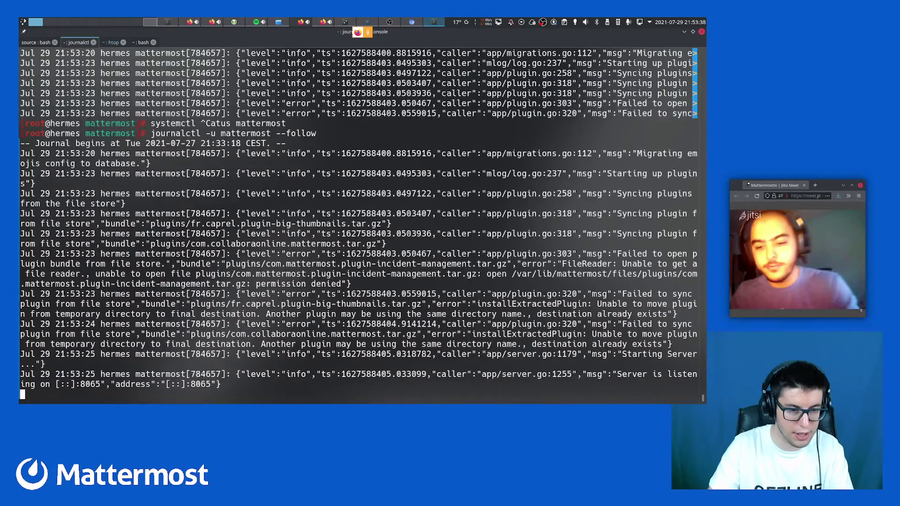
{"action": "key", "text": "ctrl+c"}
Load localhost:8065 and sign up a new account with a username, e-mail and password
{"action": "key", "text": "alt+Tab"}
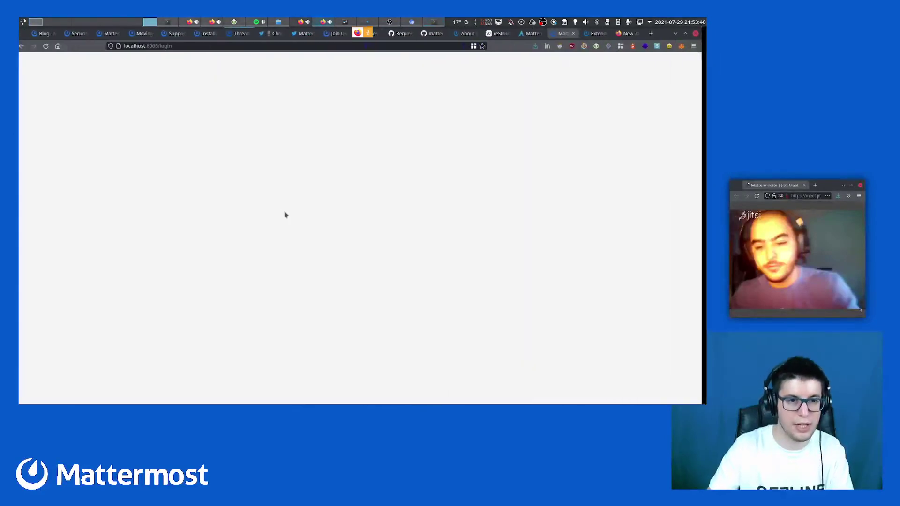
{"action": "double_click", "coordinate": [172, 46]}
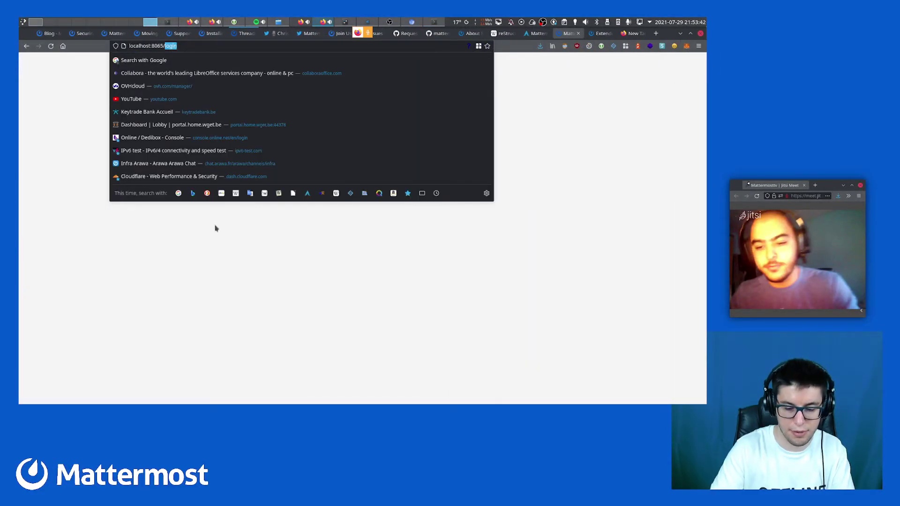
{"action": "key", "text": "BackSpace"}
{"action": "key", "text": "Return"}
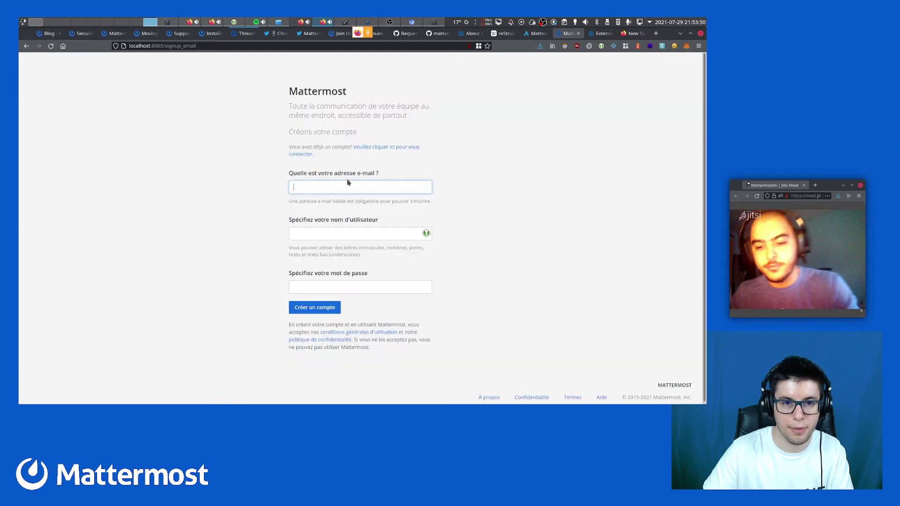
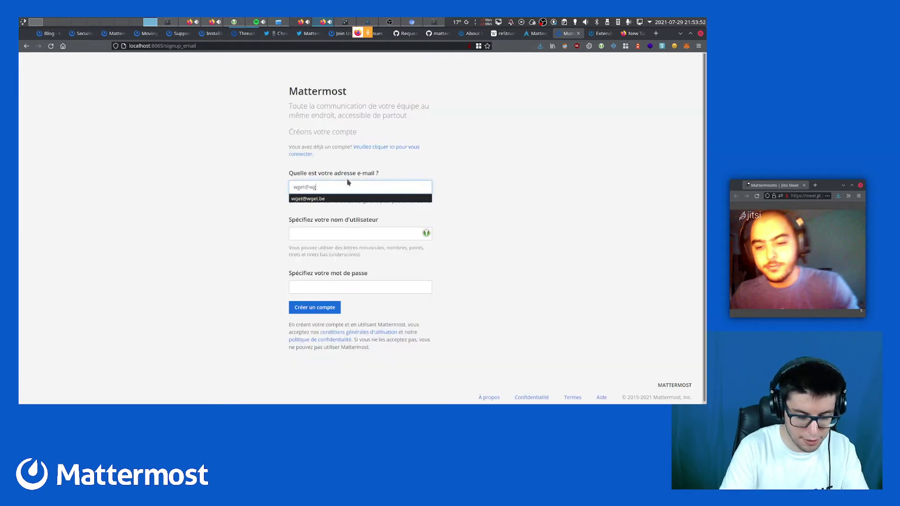
{"action": "key", "text": "Tab"}
{"action": "type", "text": "wget"}
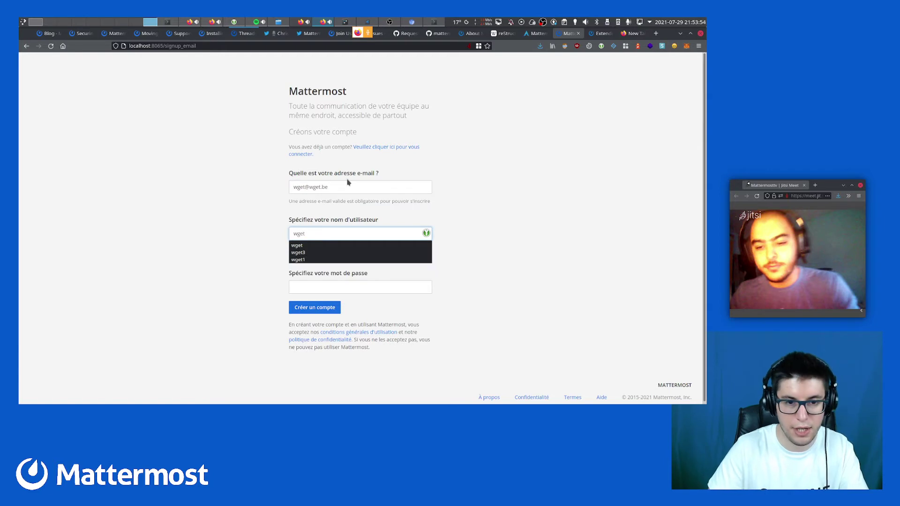
{"action": "key", "text": "Tab"}
{"action": "key", "text": "BackSpace"}
{"action": "key", "text": "BackSpace"}
{"action": "key", "text": "BackSpace"}
{"action": "key", "text": "BackSpace"}
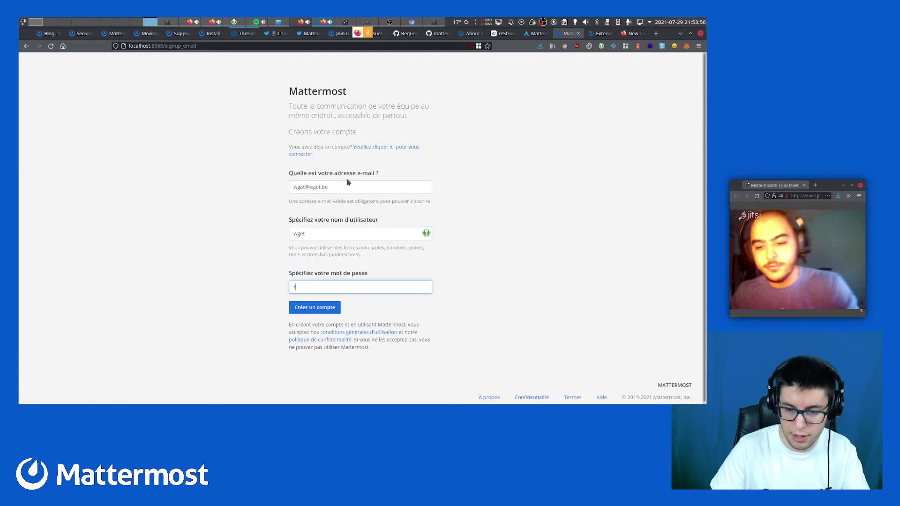
{"action": "type", "text": "•••••"}
{"action": "key", "text": "Return"}
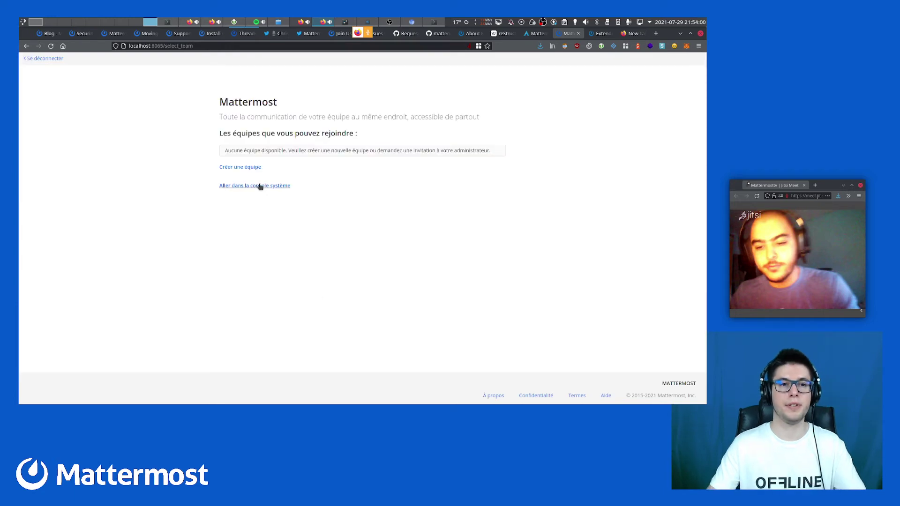
Create the MattermostFr team, accept its URL and skip the welcome tutorial
{"action": "left_click", "coordinate": [246, 169]}
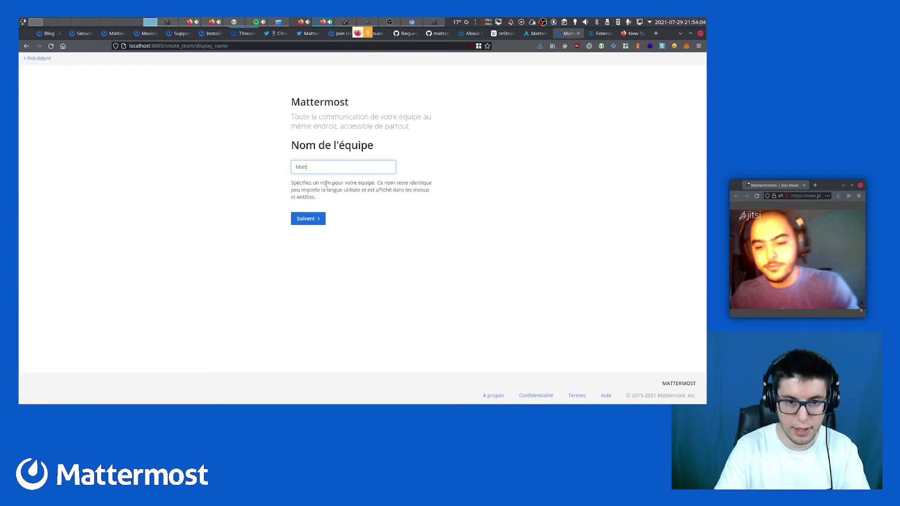
{"action": "type", "text": "MattermostFr"}
{"action": "key", "text": "Return"}
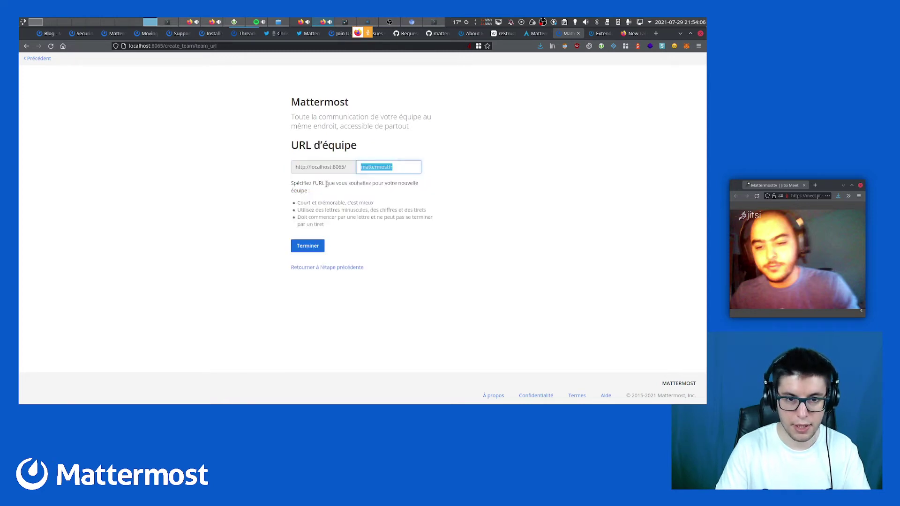
{"action": "key", "text": "Return"}
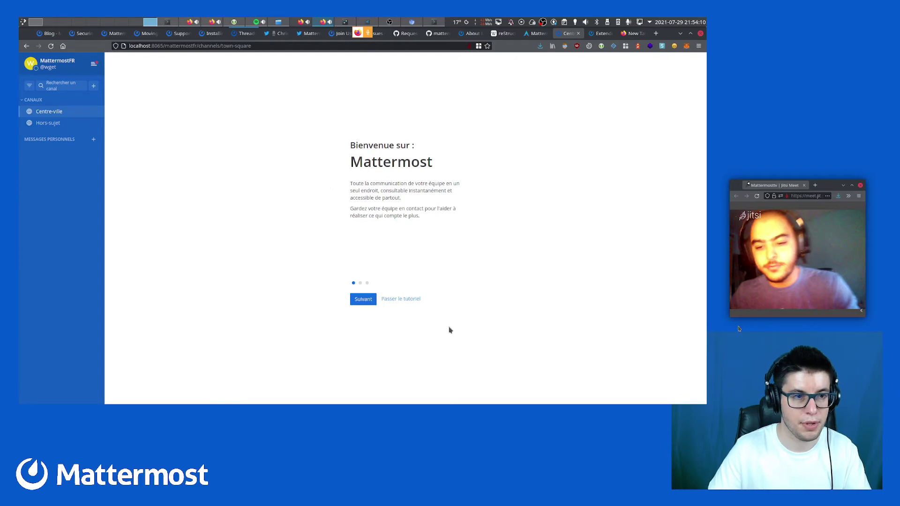
{"action": "left_click", "coordinate": [407, 300]}
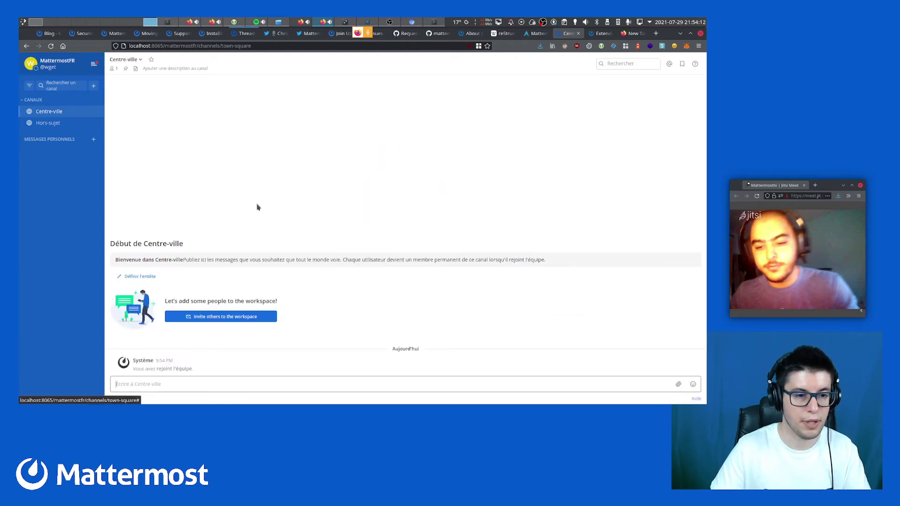
{"action": "key", "text": "alt+Tab"}
Stop Mattermost and run the mattermost sampledata import, then interrupt it with Ctrl+C
{"action": "key", "text": "ctrl+r"}
{"action": "type", "text": "stop"}
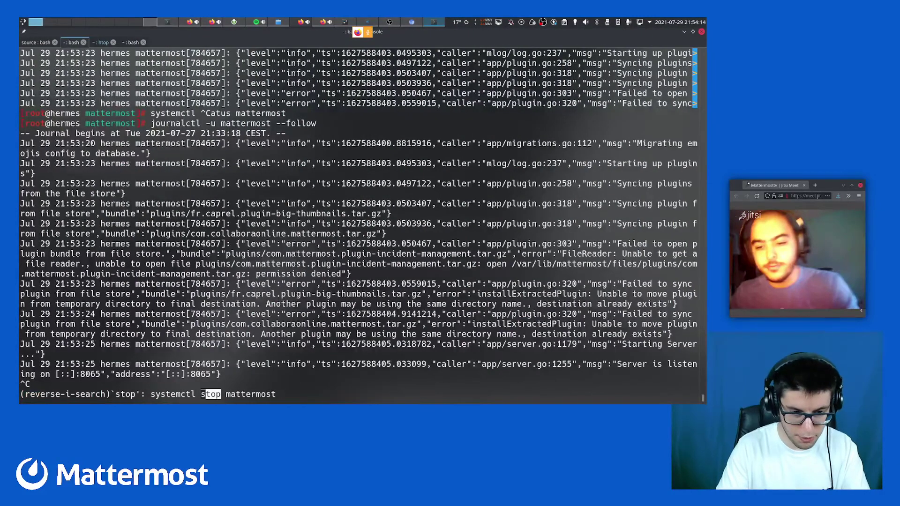
{"action": "key", "text": "Return"}
{"action": "key", "text": "ctrl+r"}
{"action": "type", "text": "sample"}
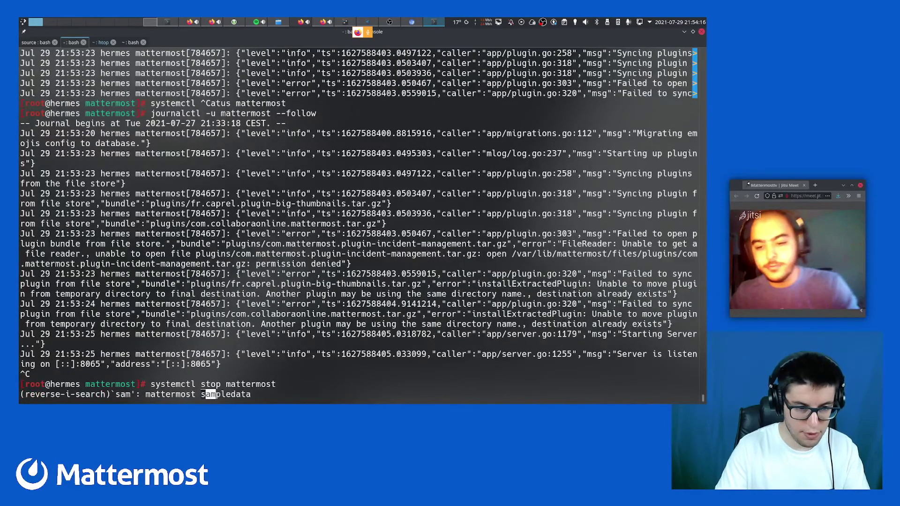
{"action": "key", "text": "Return"}
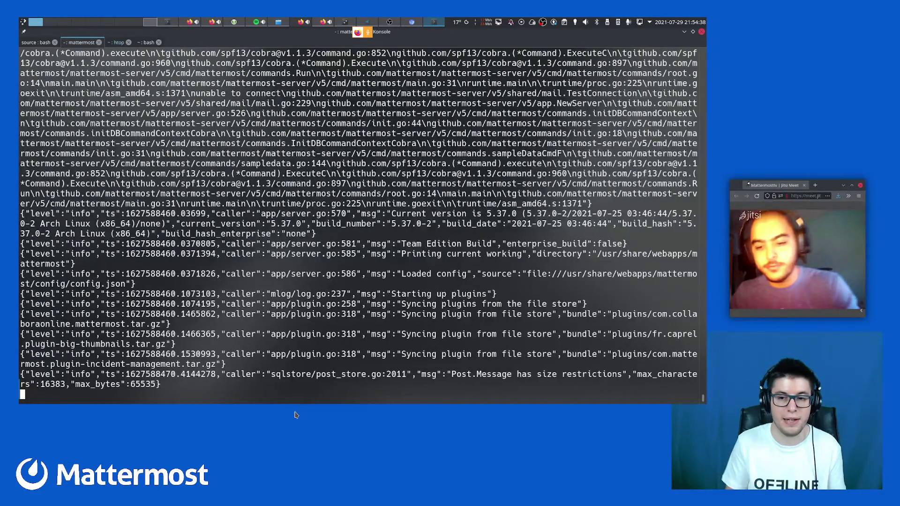
{"action": "double_click", "coordinate": [661, 356]}
{"action": "left_click", "coordinate": [128, 370]}
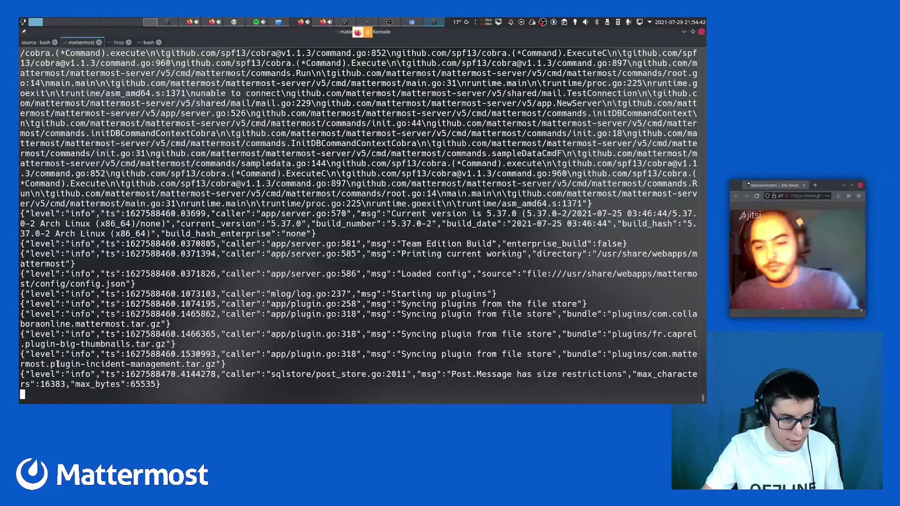
{"action": "left_click_drag", "start_coordinate": [58, 365], "coordinate": [180, 364]}
{"action": "left_click", "coordinate": [159, 363]}
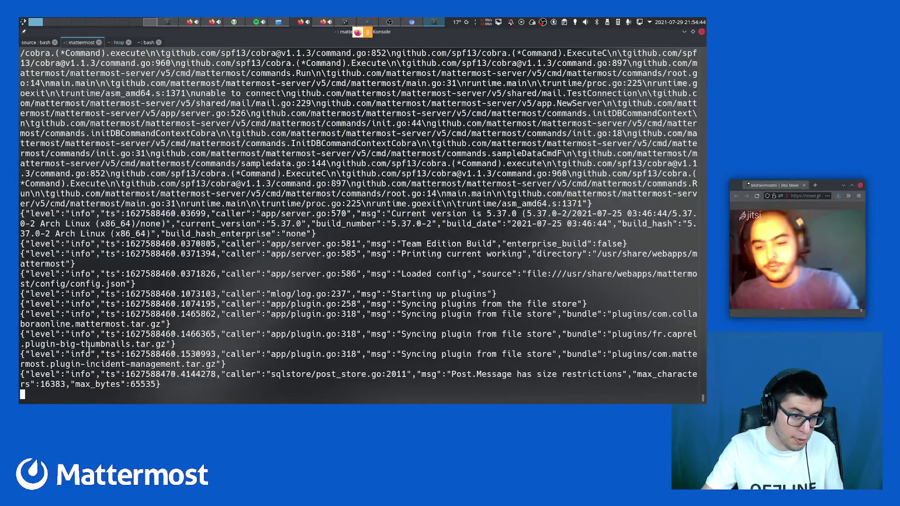
{"action": "mouse_move", "coordinate": [130, 344]}
{"action": "left_mouse_down"}
{"action": "mouse_move", "coordinate": [24, 344]}
{"action": "mouse_move", "coordinate": [131, 344]}
{"action": "left_mouse_up"}
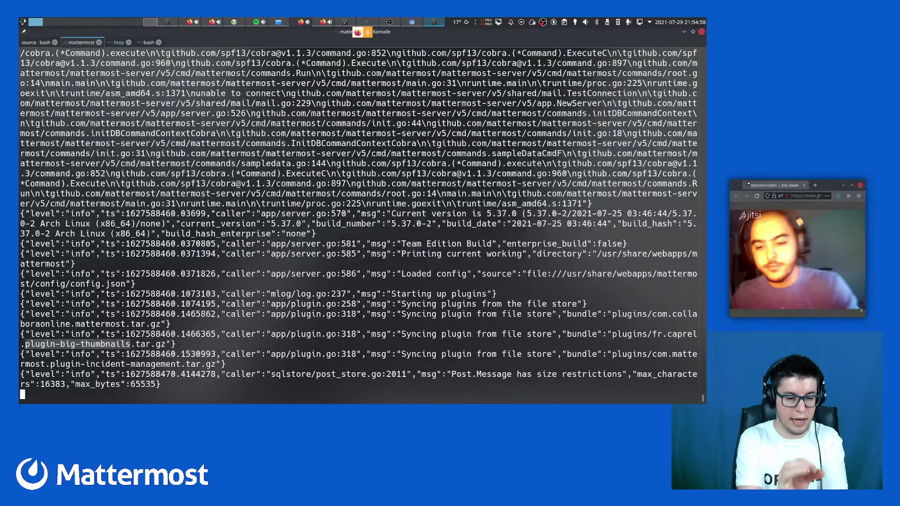
{"action": "key", "text": "ctrl+c"}
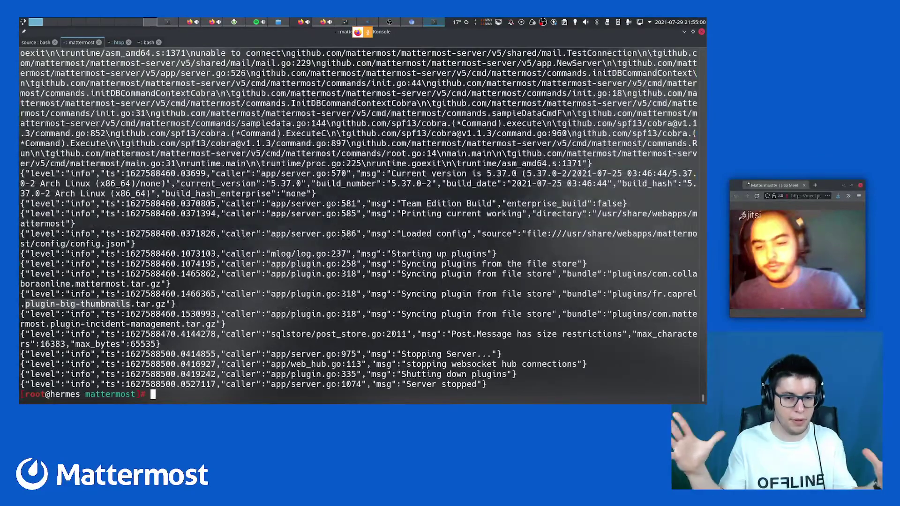
Restart the Mattermost service with systemctl restart mattermost
{"action": "key", "text": "ctrl+r"}
{"action": "type", "text": "s"}
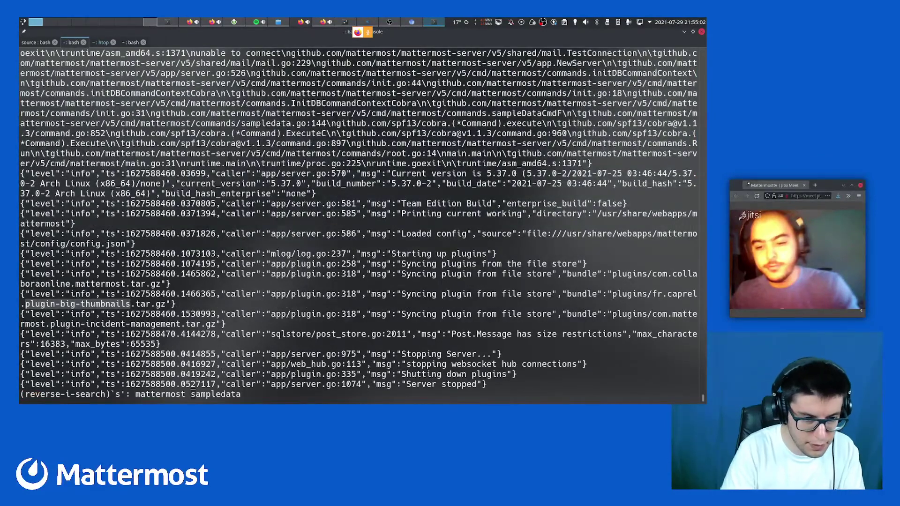
{"action": "key", "text": "ctrl+c"}
{"action": "key", "text": "ctrl+c"}
{"action": "key", "text": "ctrl+r"}
{"action": "type", "text": "res"}
{"action": "key", "text": "Return"}
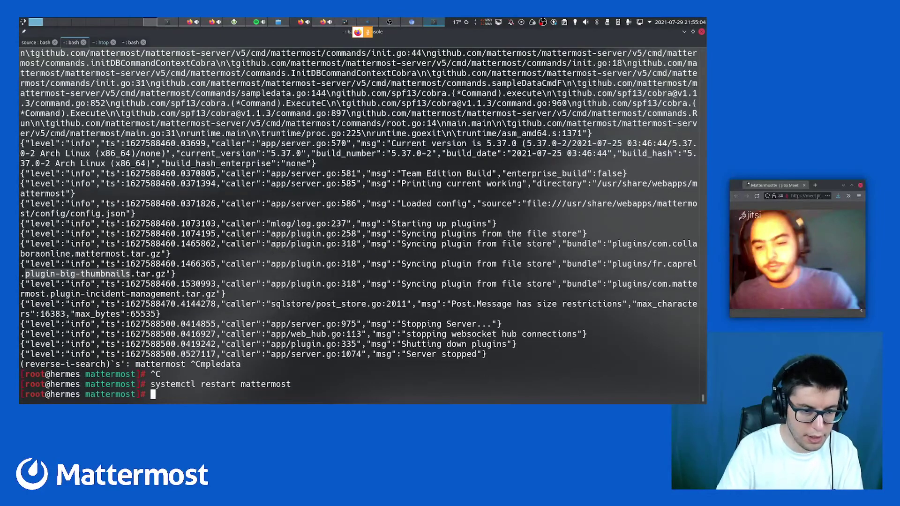
{"action": "key", "text": "ctrl+super+Left"}
{"action": "key", "text": "ctrl+super+Right"}
Confirm the service is active with systemctl status, then follow its journal again
{"action": "key", "text": "ctrl+r"}
{"action": "type", "text": "stat"}
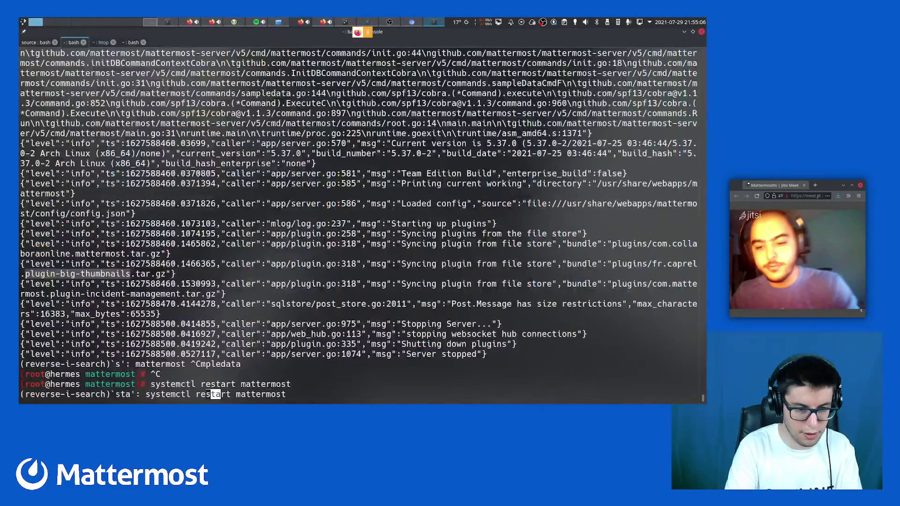
{"action": "key", "text": "Return"}
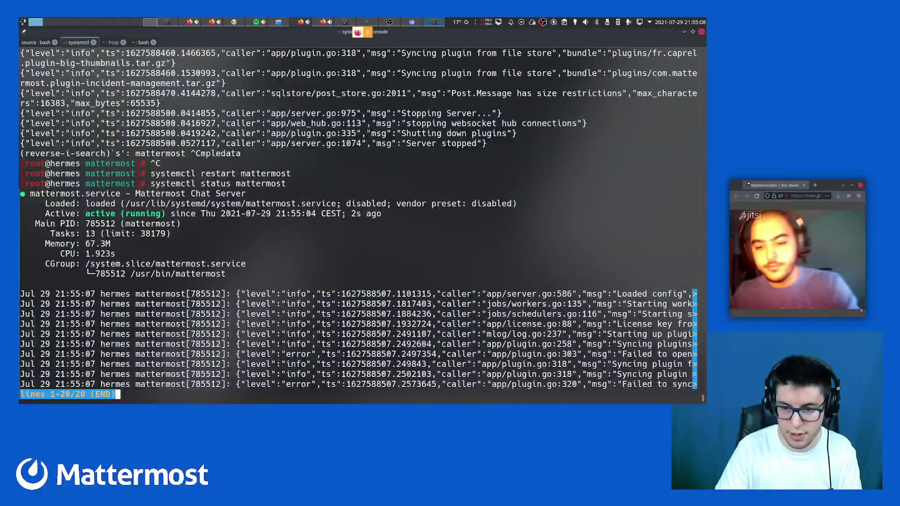
{"action": "key", "text": "q"}
{"action": "key", "text": "Up"}
{"action": "key", "text": "Return"}
{"action": "key", "text": "q"}
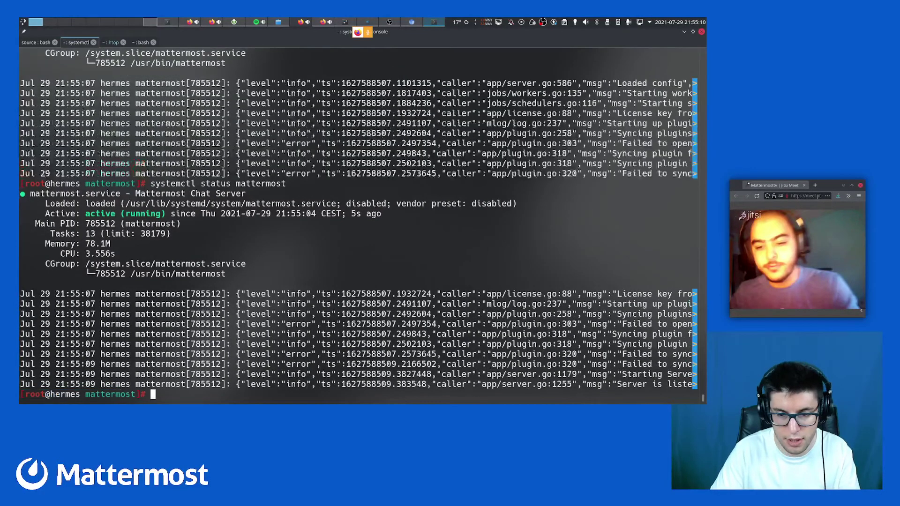
{"action": "key", "text": "ctrl+r"}
{"action": "type", "text": "journ"}
{"action": "key", "text": "Return"}
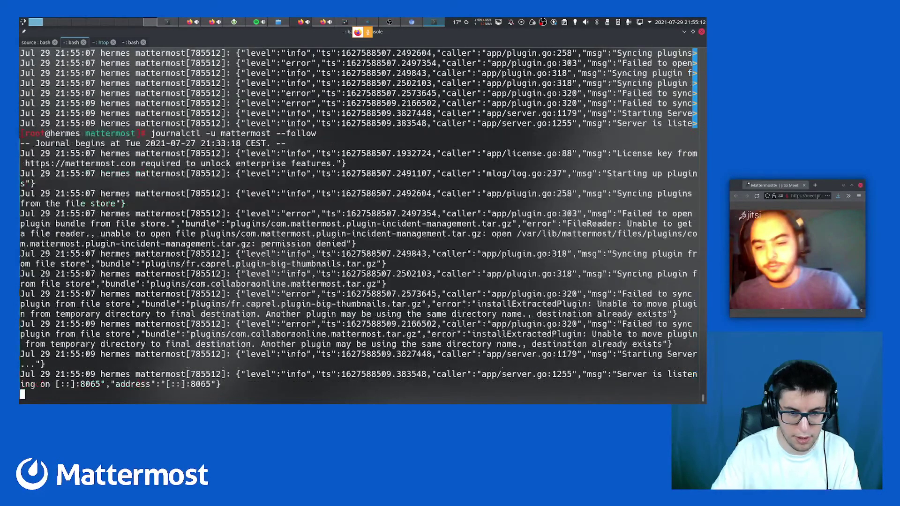
Reload Mattermost and open Console système's Utilisateurs list
{"action": "key", "text": "alt+Tab"}
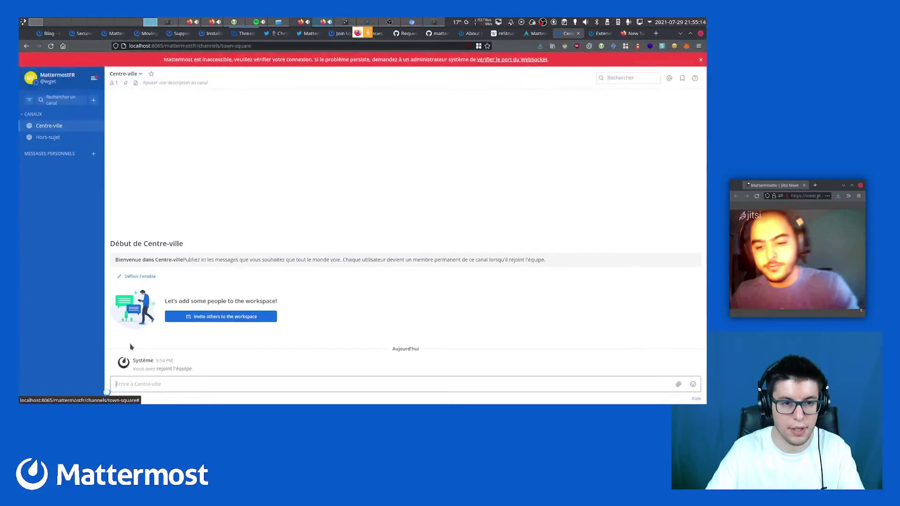
{"action": "key", "text": "F5"}
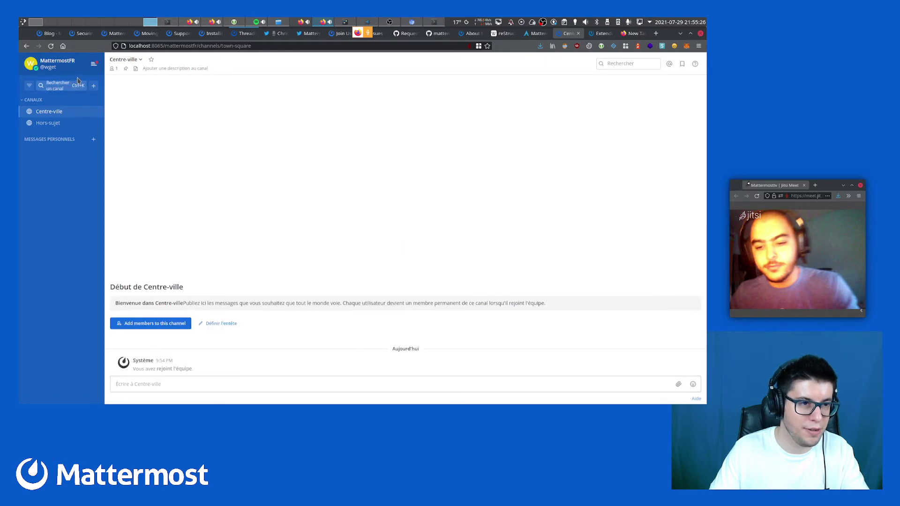
{"action": "left_click", "coordinate": [94, 68]}
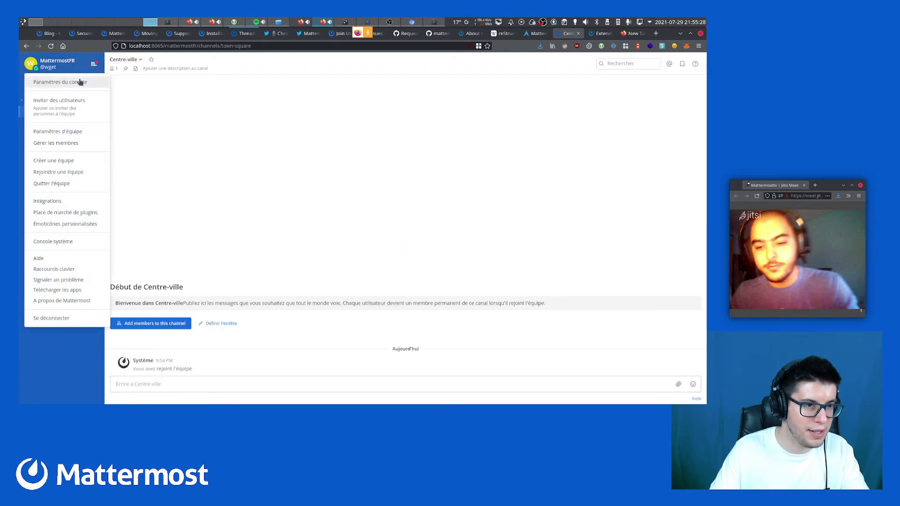
{"action": "left_click", "coordinate": [62, 242]}
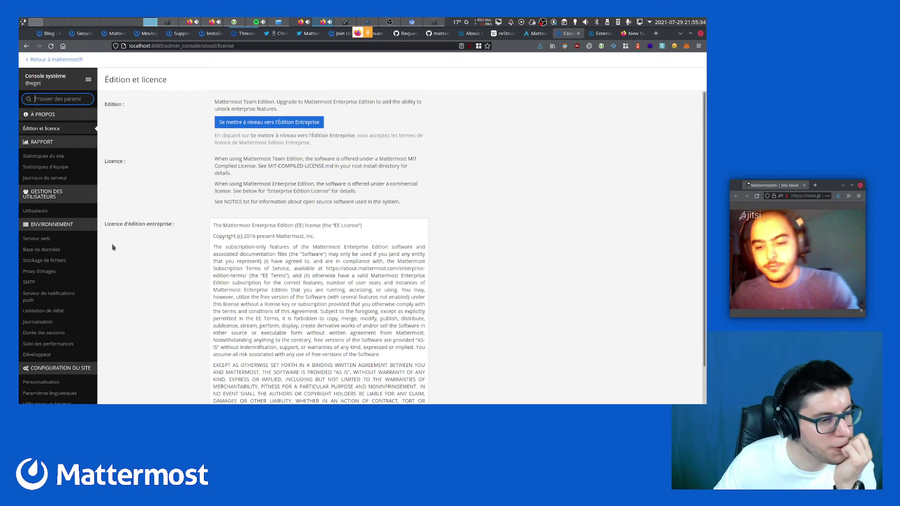
{"action": "scroll", "coordinate": [66, 248], "scroll_direction": "down", "scroll_amount": 4}
{"action": "scroll", "coordinate": [66, 248], "scroll_direction": "up", "scroll_amount": 4}
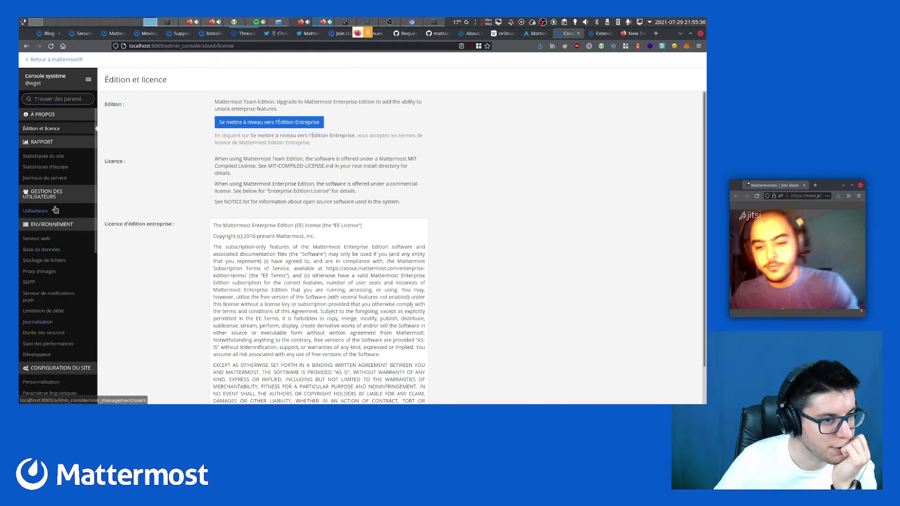
{"action": "left_click", "coordinate": [56, 210]}
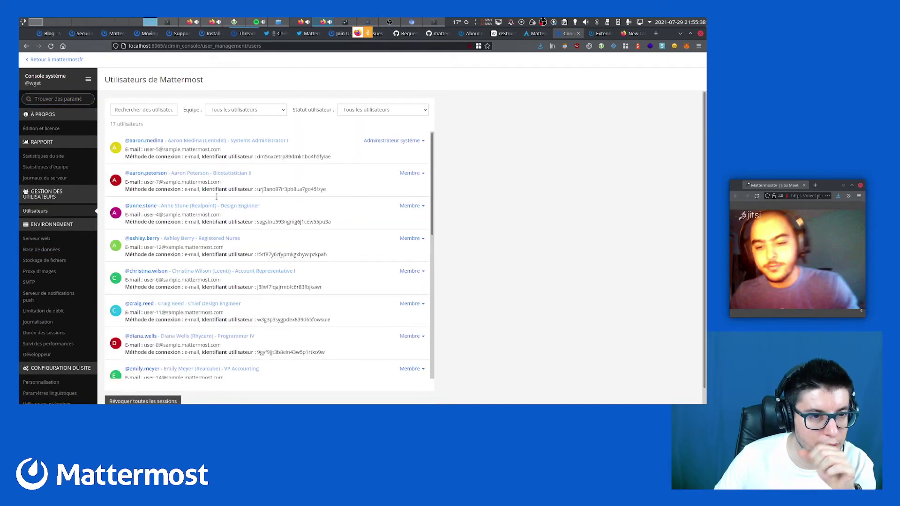
Browse the 17 imported users, viewing the admin account's details and returning to the list
{"action": "scroll", "coordinate": [272, 244], "scroll_direction": "down", "scroll_amount": 10}
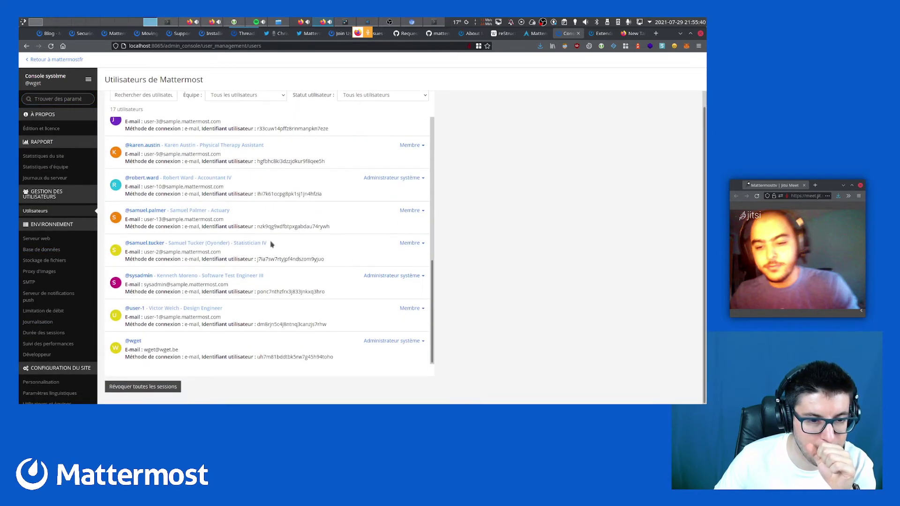
{"action": "scroll", "coordinate": [270, 244], "scroll_direction": "up", "scroll_amount": 10}
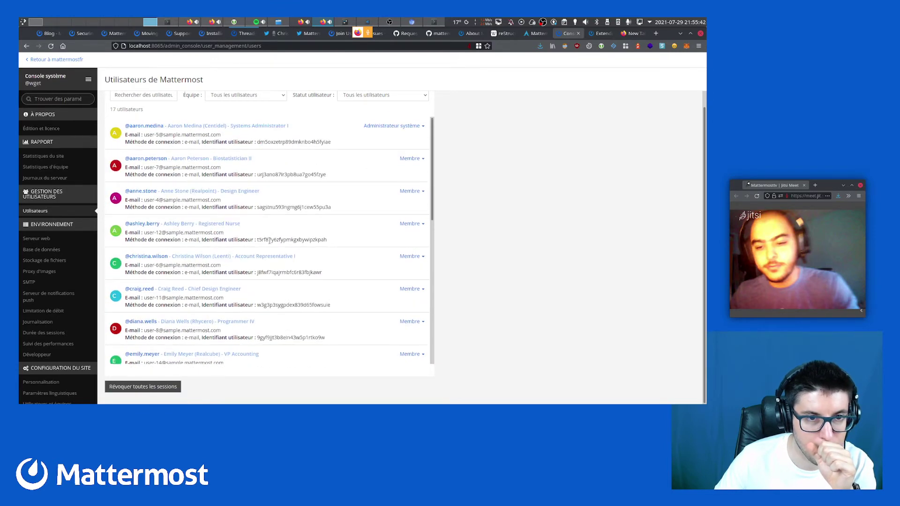
{"action": "scroll", "coordinate": [272, 244], "scroll_direction": "up", "scroll_amount": 1}
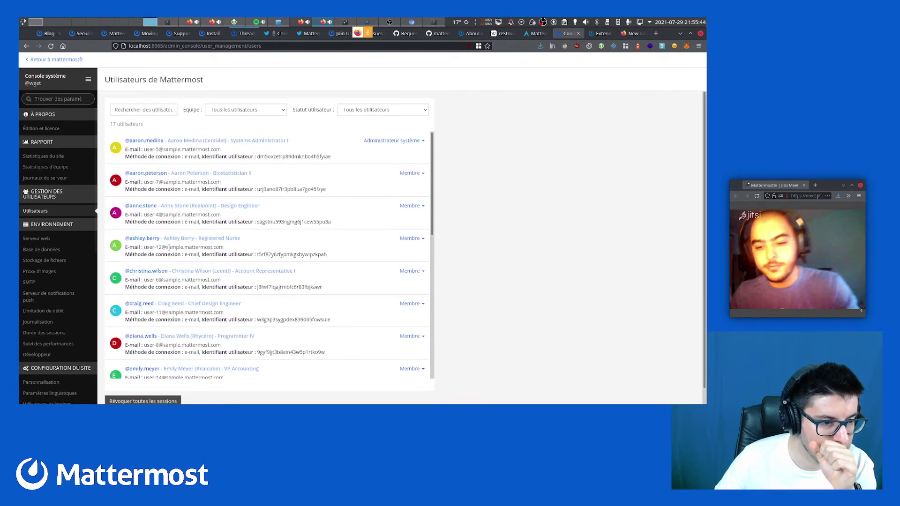
{"action": "left_click", "coordinate": [89, 80]}
{"action": "left_click", "coordinate": [88, 79]}
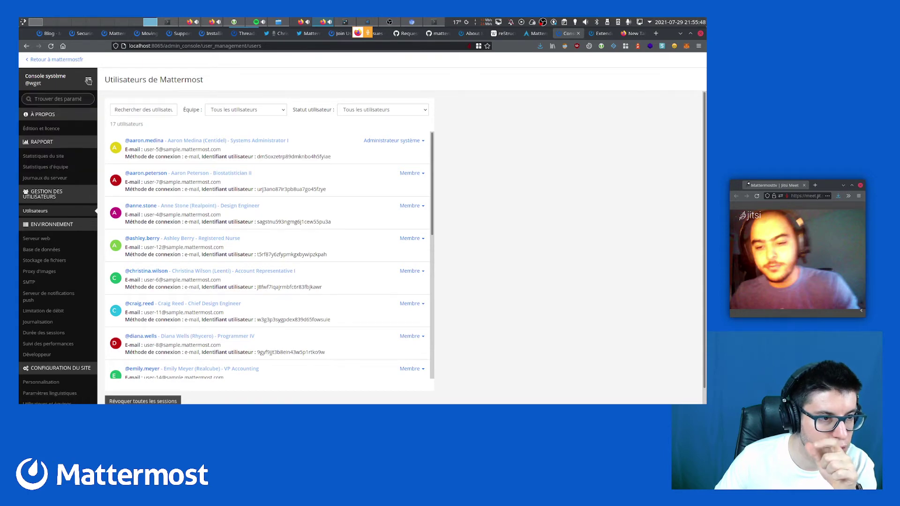
{"action": "scroll", "coordinate": [243, 325], "scroll_direction": "down", "scroll_amount": 3}
{"action": "scroll", "coordinate": [234, 321], "scroll_direction": "down", "scroll_amount": 5}
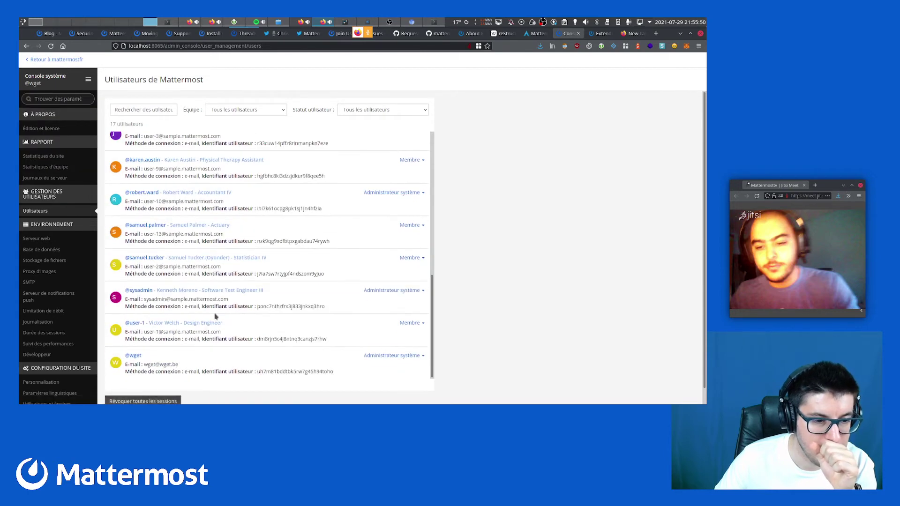
{"action": "left_click", "coordinate": [134, 345]}
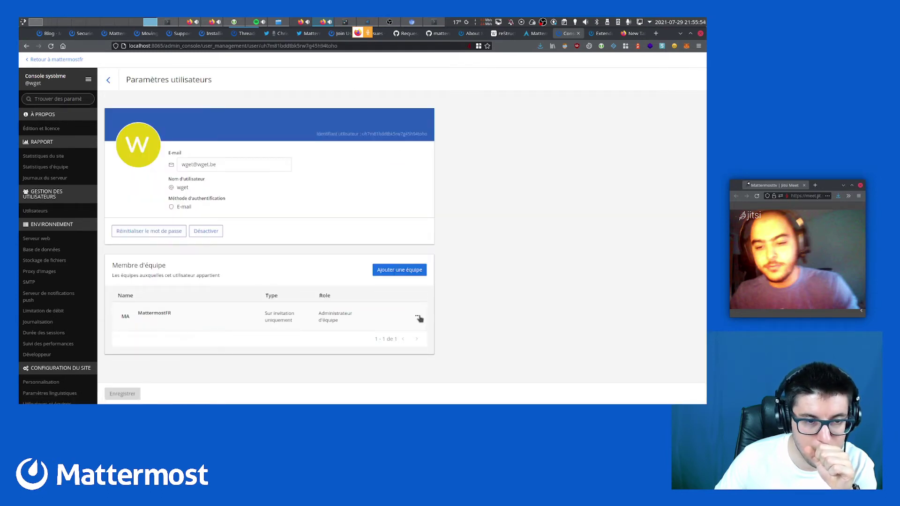
{"action": "left_click", "coordinate": [108, 80]}
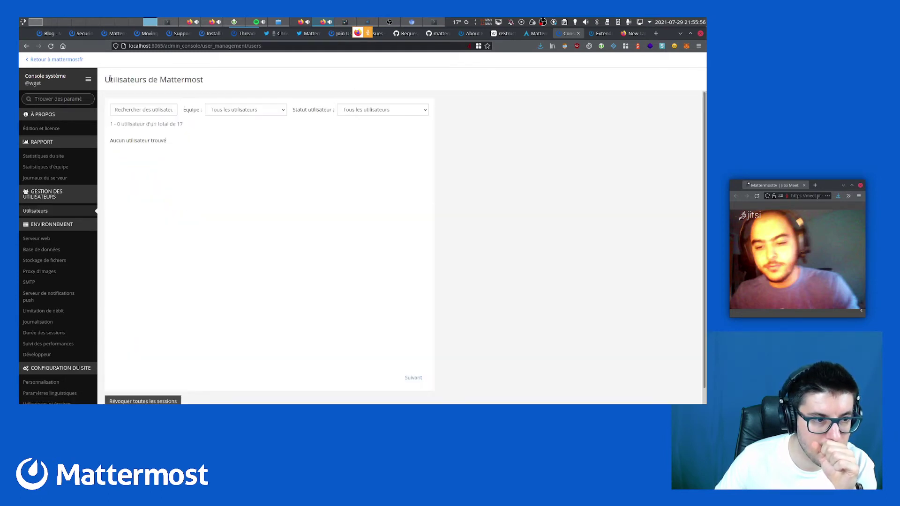
{"action": "scroll", "coordinate": [29, 296], "scroll_direction": "down", "scroll_amount": 5}
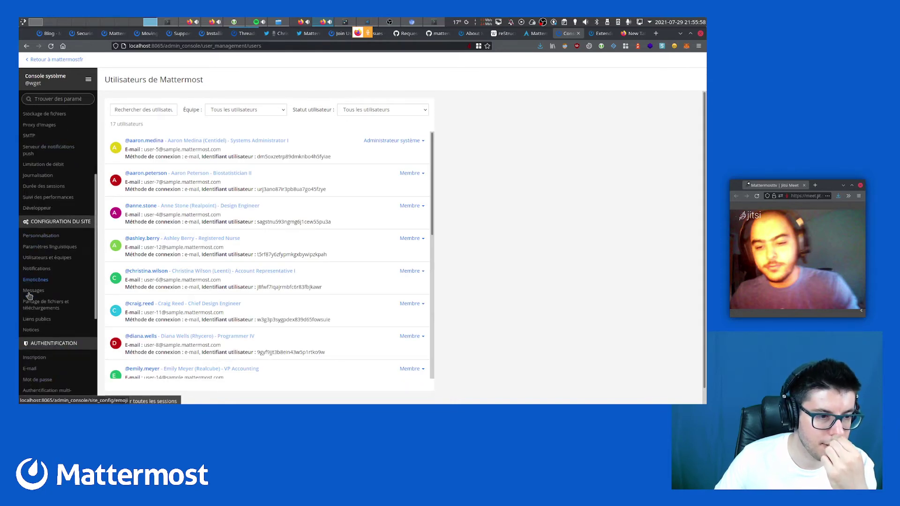
{"action": "scroll", "coordinate": [29, 295], "scroll_direction": "up", "scroll_amount": 1}
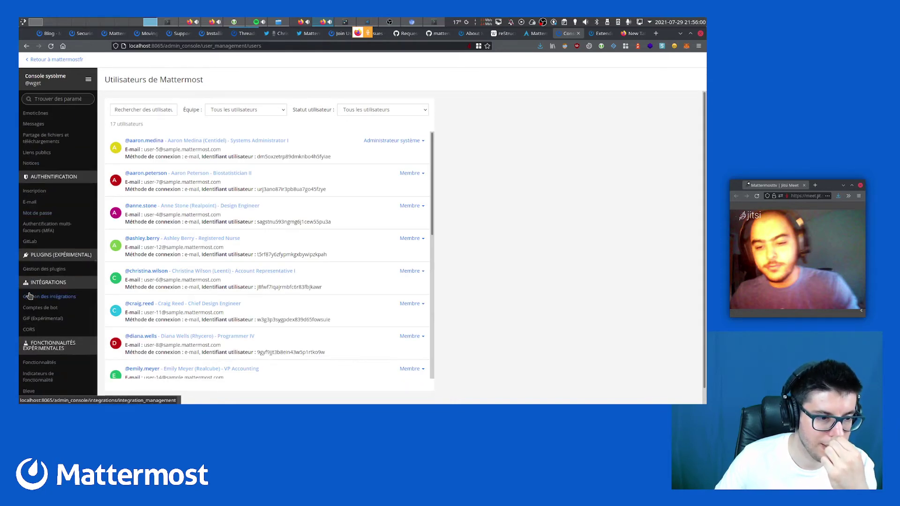
{"action": "scroll", "coordinate": [71, 297], "scroll_direction": "up", "scroll_amount": 5}
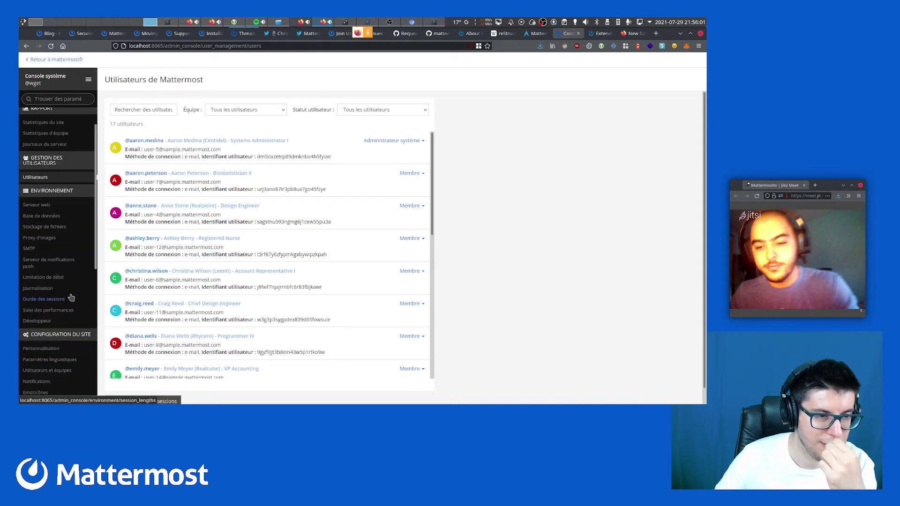
Return to MattermostFR and choose Rejoindre une équipe to list eligendi and minus
{"action": "left_click", "coordinate": [37, 60]}
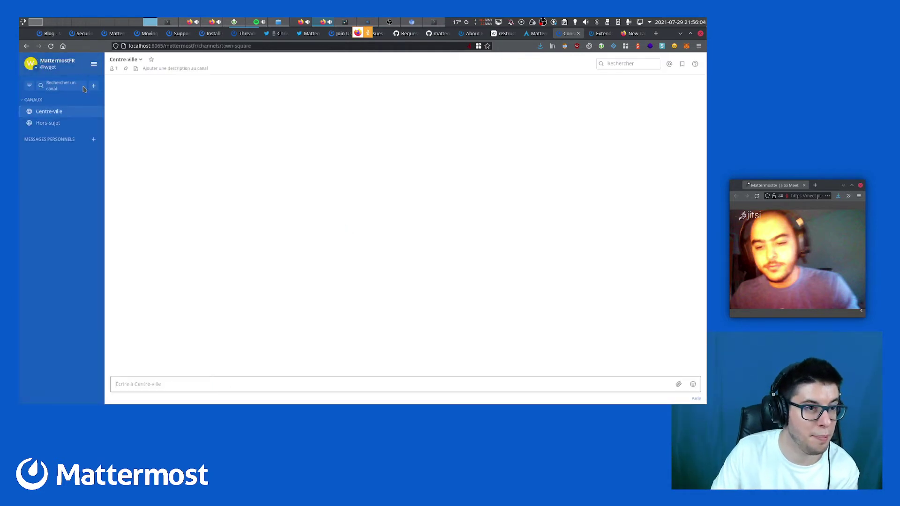
{"action": "left_click", "coordinate": [95, 68]}
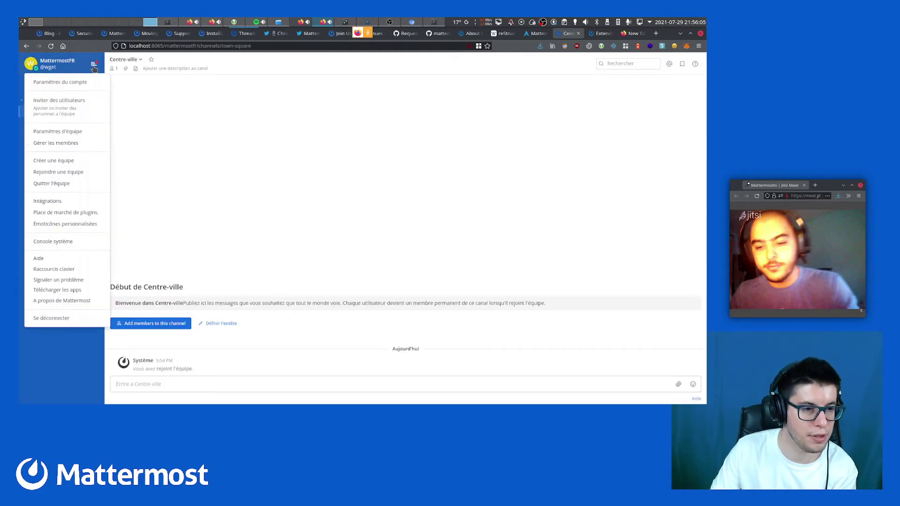
{"action": "left_click", "coordinate": [83, 173]}
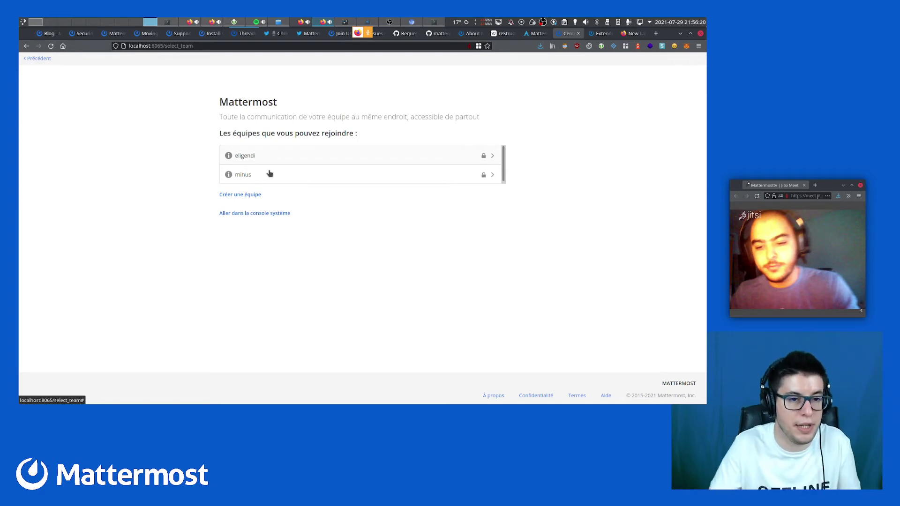
Join the eligendi team and open its Hors-sujet channel
{"action": "left_click", "coordinate": [270, 156]}
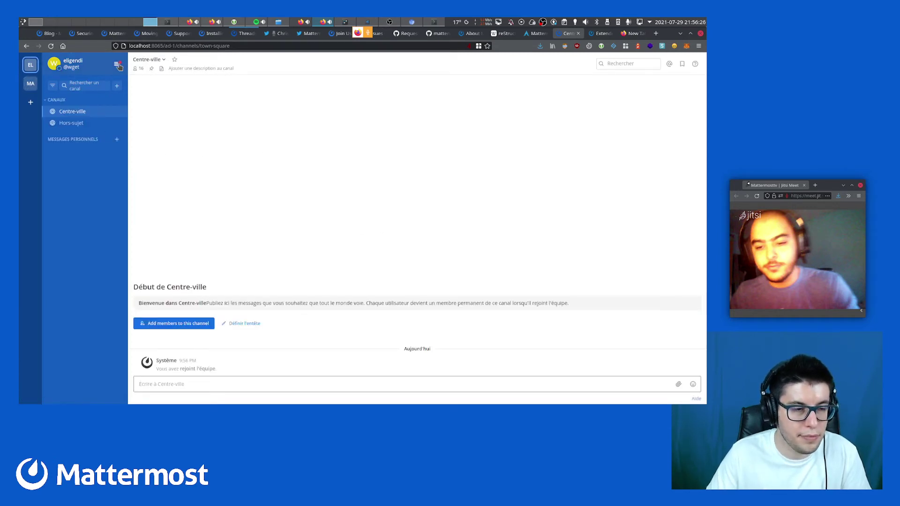
{"action": "left_click", "coordinate": [89, 125]}
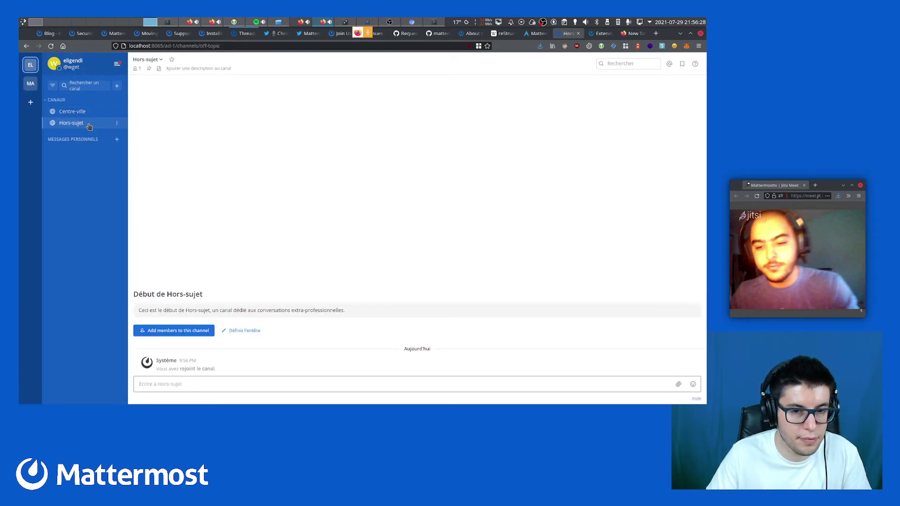
{"action": "left_click", "coordinate": [30, 83]}
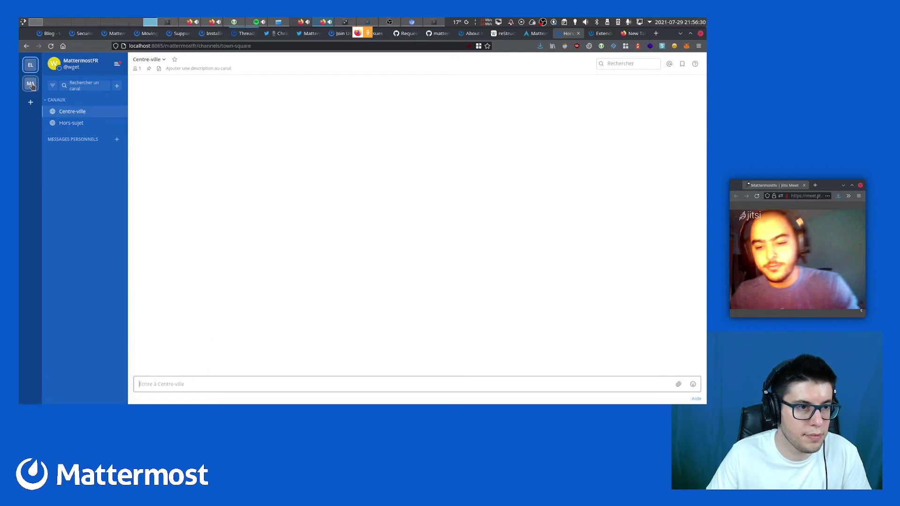
{"action": "left_click", "coordinate": [31, 65]}
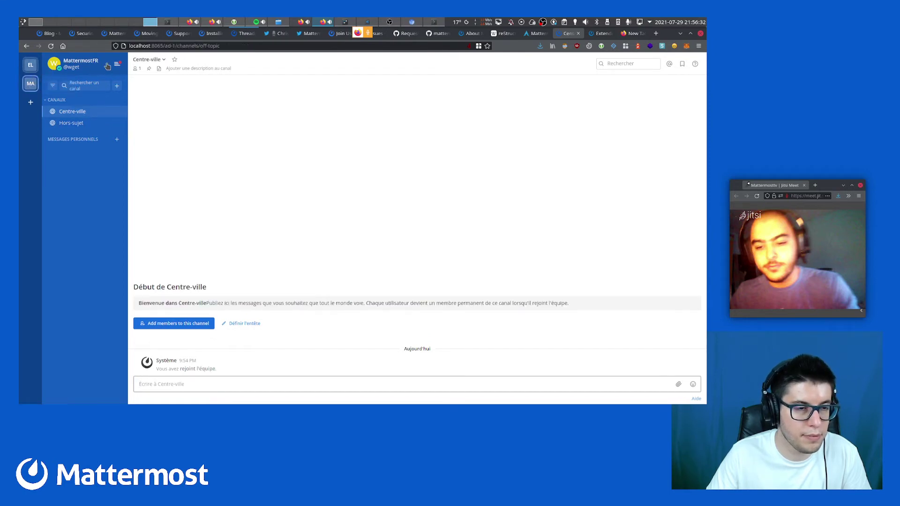
{"action": "left_click", "coordinate": [119, 66]}
{"action": "left_click", "coordinate": [119, 66]}
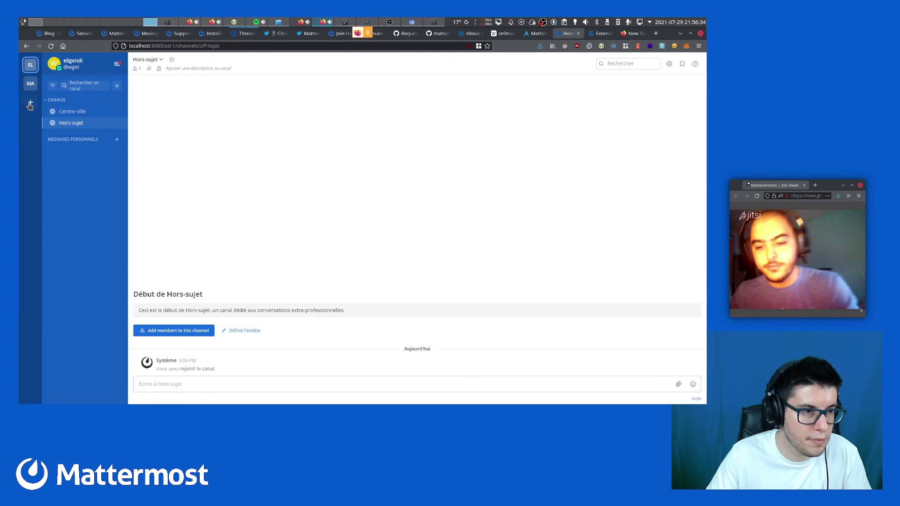
{"action": "left_click", "coordinate": [30, 106]}
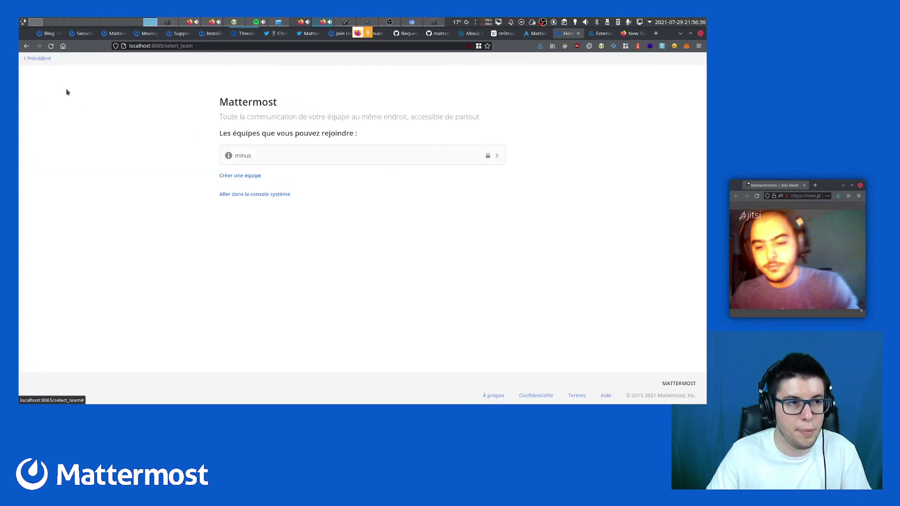
{"action": "left_click", "coordinate": [45, 61]}
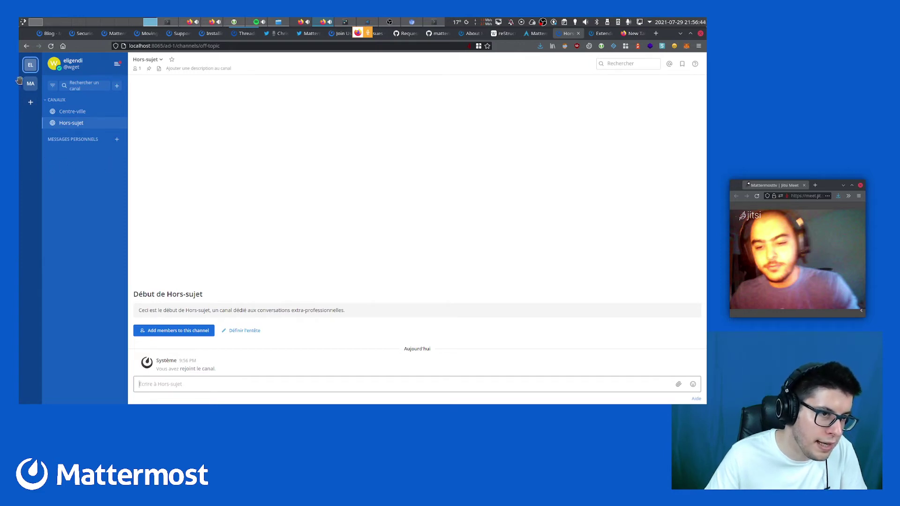
Join the minus team, view its channels, then switch back to eligendi
{"action": "left_click", "coordinate": [30, 104]}
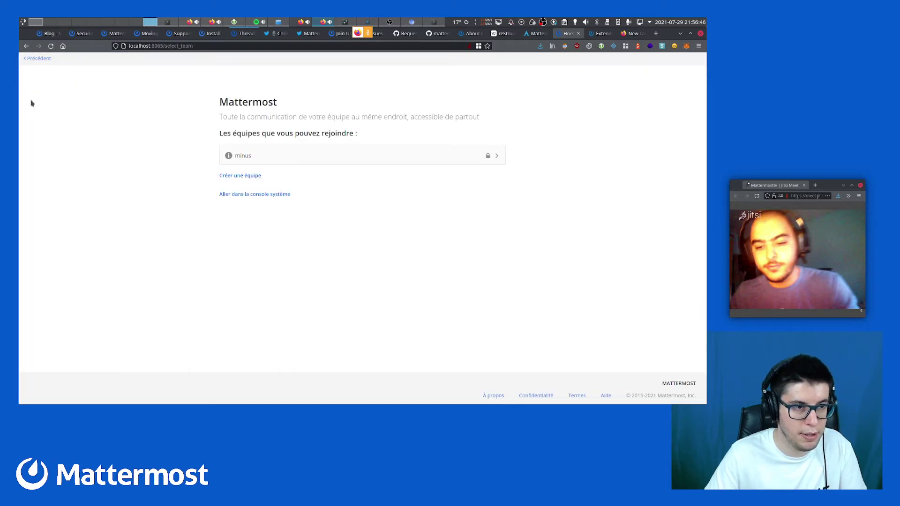
{"action": "left_click", "coordinate": [263, 155]}
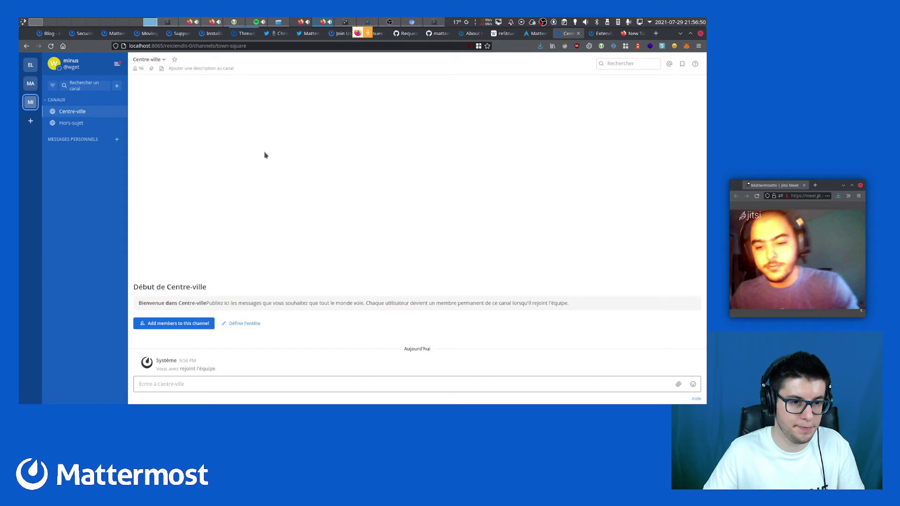
{"action": "left_click", "coordinate": [71, 124]}
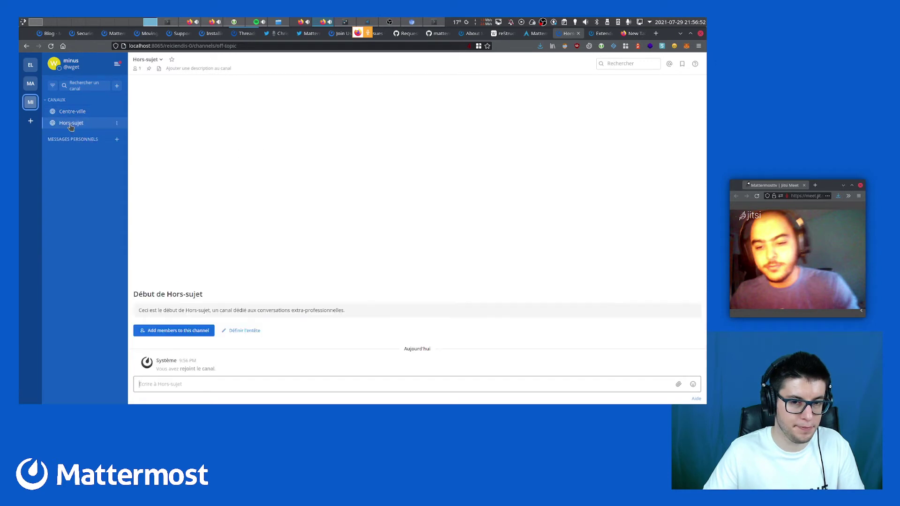
{"action": "left_click", "coordinate": [70, 111]}
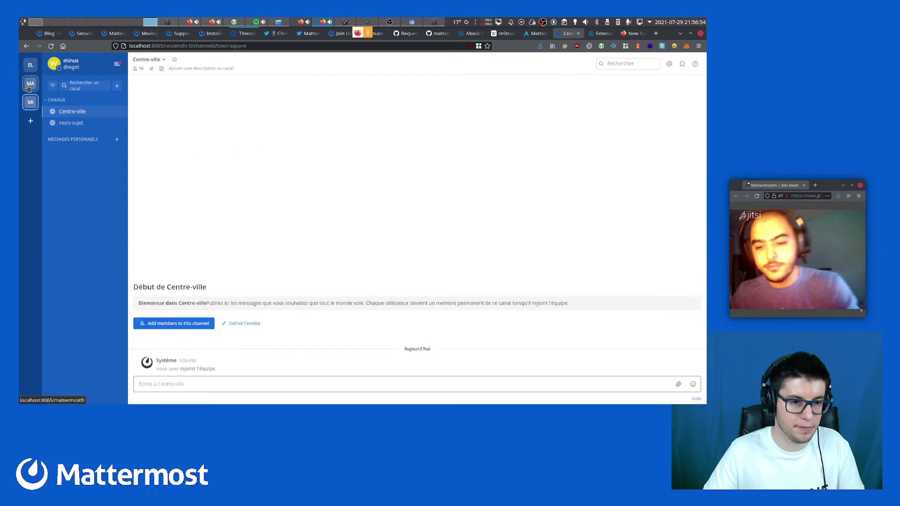
{"action": "left_click", "coordinate": [30, 84]}
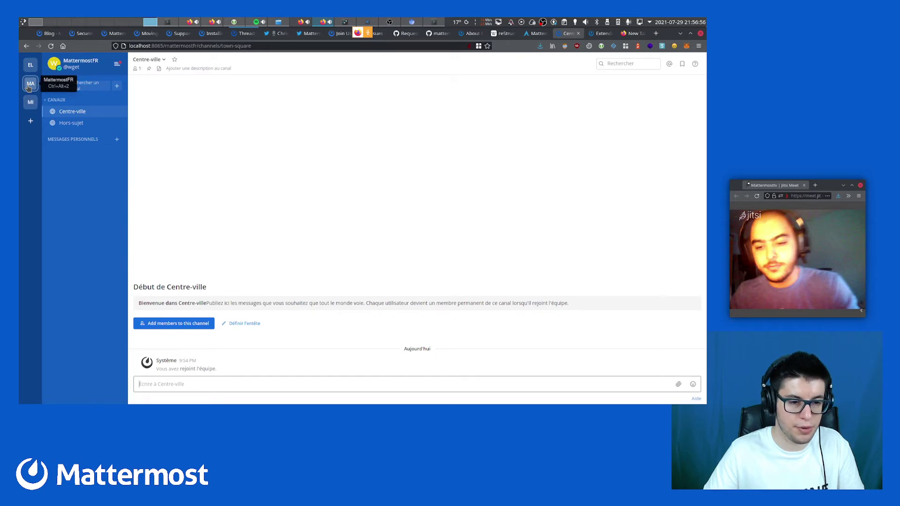
{"action": "left_click", "coordinate": [30, 66]}
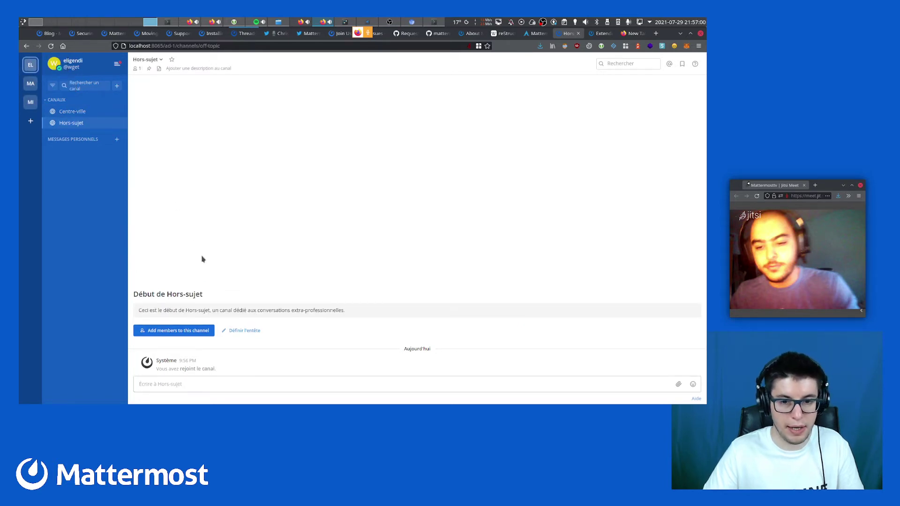
Stop following the Mattermost log and rerun 'mattermost help sampledata' from the command history
{"action": "key", "text": "ctrl+super+Right"}
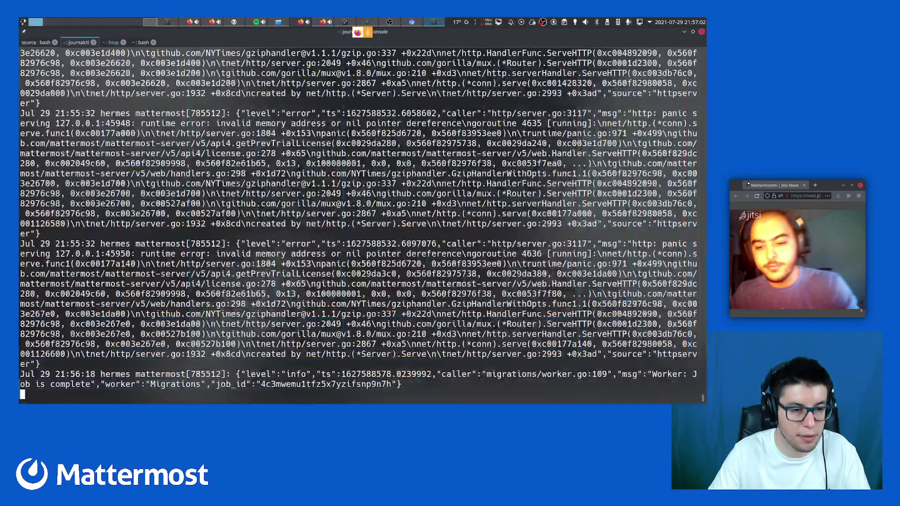
{"action": "key", "text": "ctrl+c"}
{"action": "key", "text": "Up"}
{"action": "key", "text": "Up"}
{"action": "key", "text": "Up"}
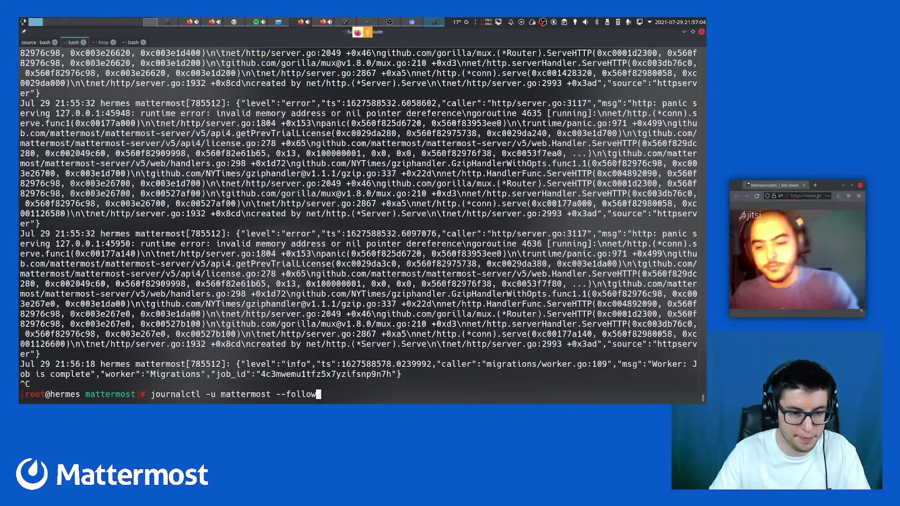
{"action": "key", "text": "Up"}
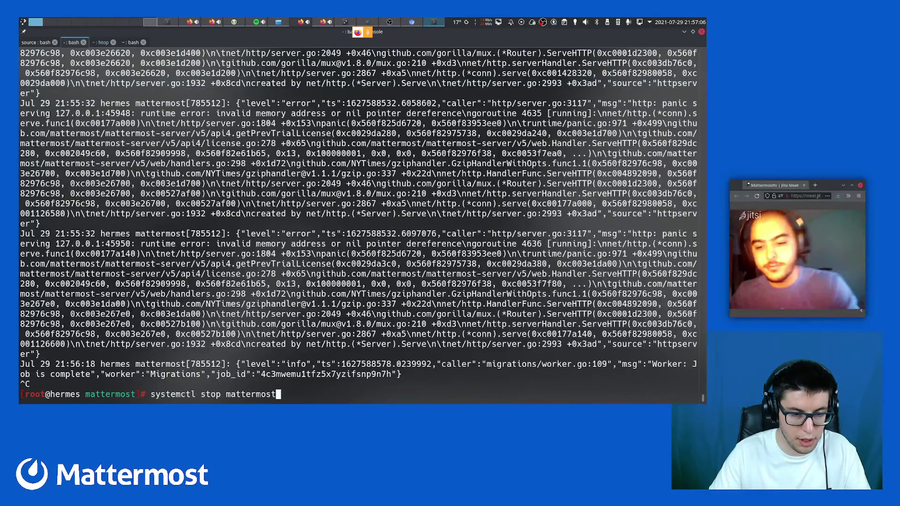
{"action": "key", "text": "ctrl+c"}
{"action": "key", "text": "ctrl+c"}
{"action": "key", "text": "ctrl+r"}
{"action": "type", "text": "help"}
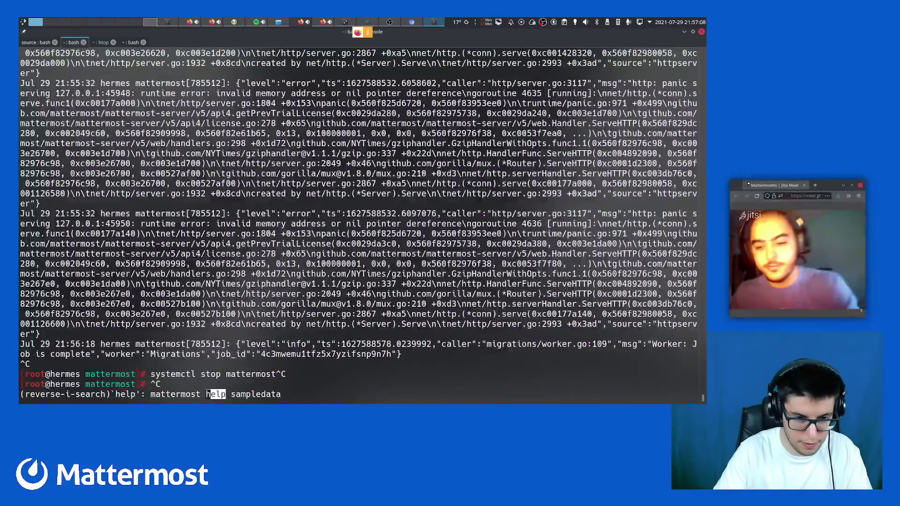
{"action": "key", "text": "Return"}
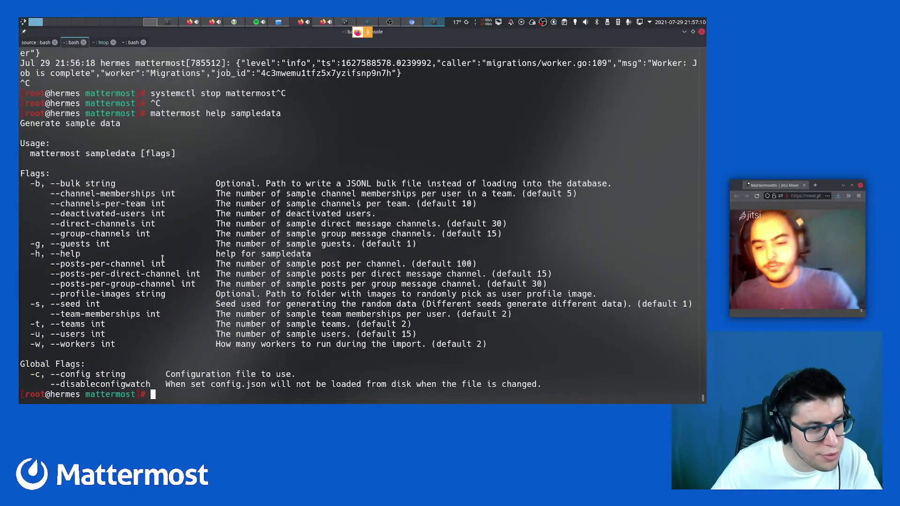
Highlight the default channel-memberships and posts-per-channel values in the sampledata help output
{"action": "double_click", "coordinate": [532, 194]}
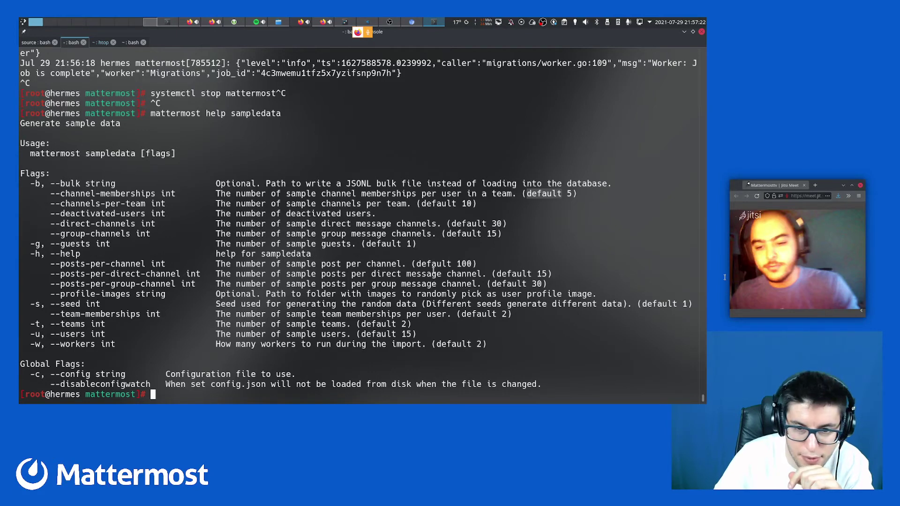
{"action": "double_click", "coordinate": [430, 264]}
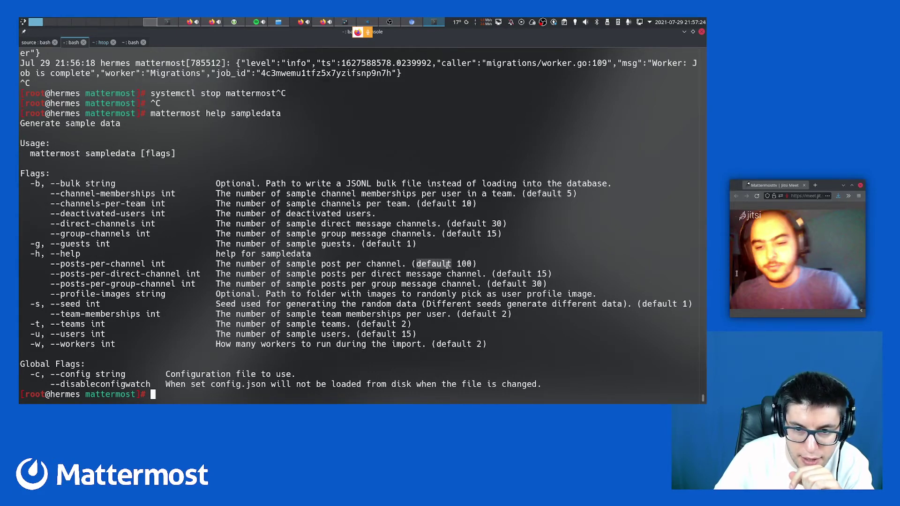
{"action": "left_click", "coordinate": [38, 22]}
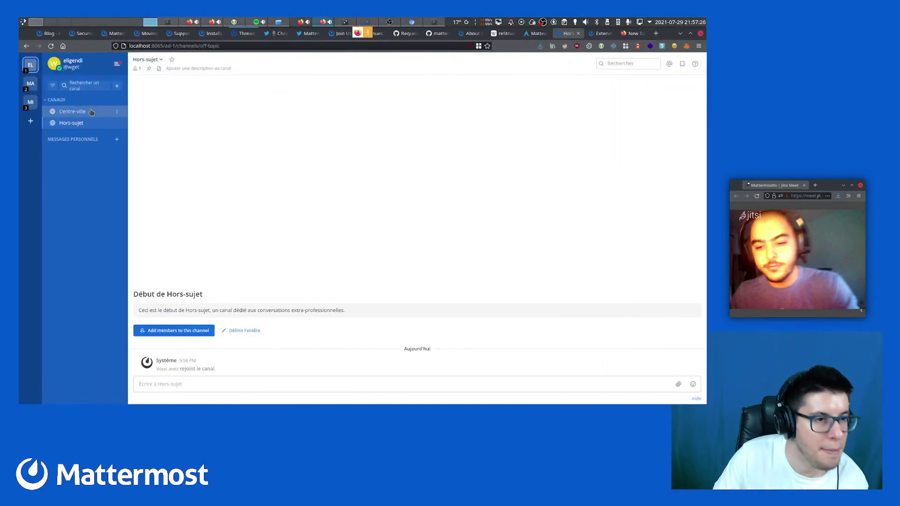
Browse from eligendi to MattermostFR to minus, closing the channel switcher that pops up each time
{"action": "left_click", "coordinate": [101, 88]}
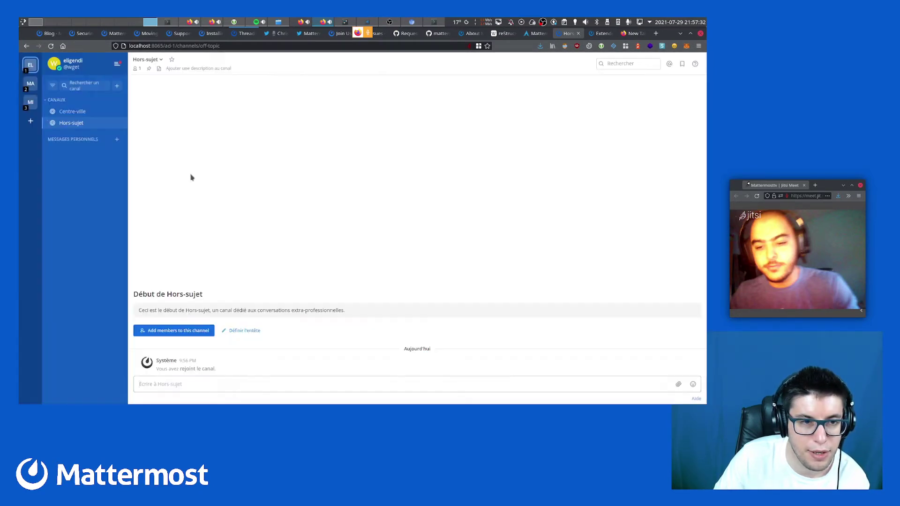
{"action": "left_click", "coordinate": [191, 177]}
{"action": "left_click", "coordinate": [30, 83]}
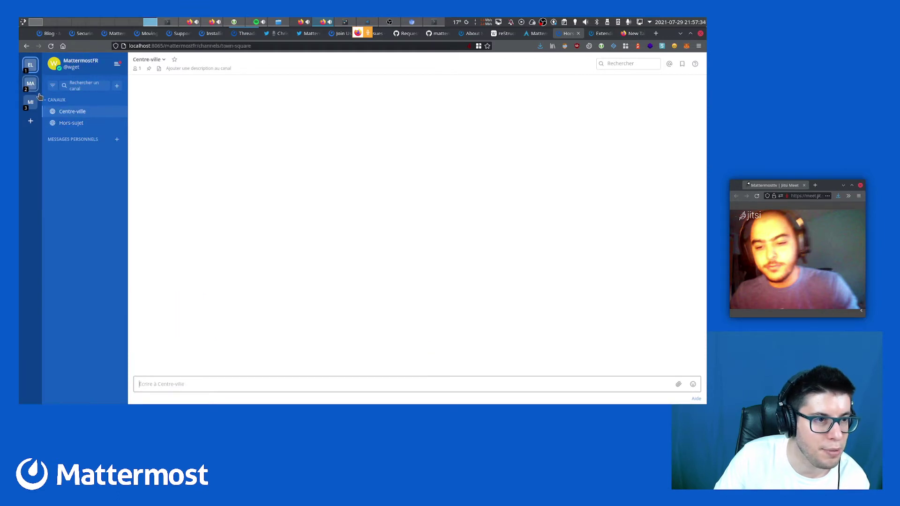
{"action": "left_click", "coordinate": [85, 90]}
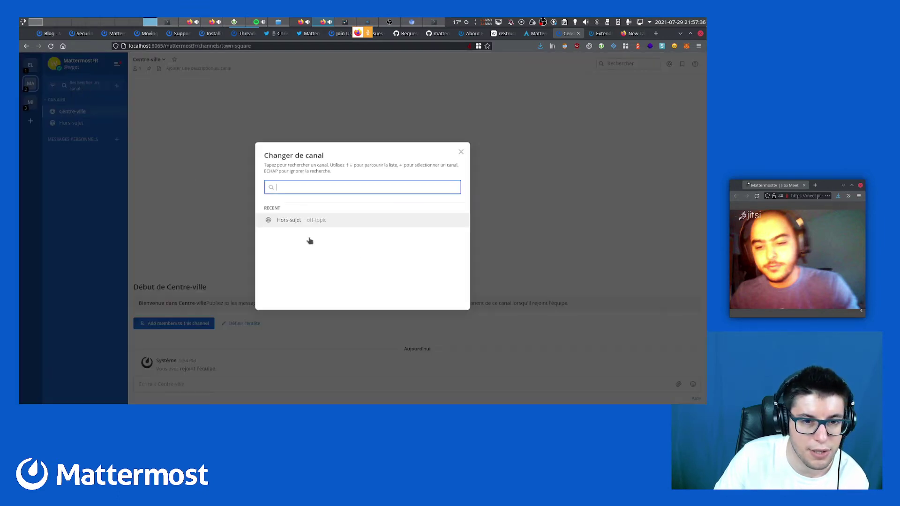
{"action": "left_click", "coordinate": [213, 180]}
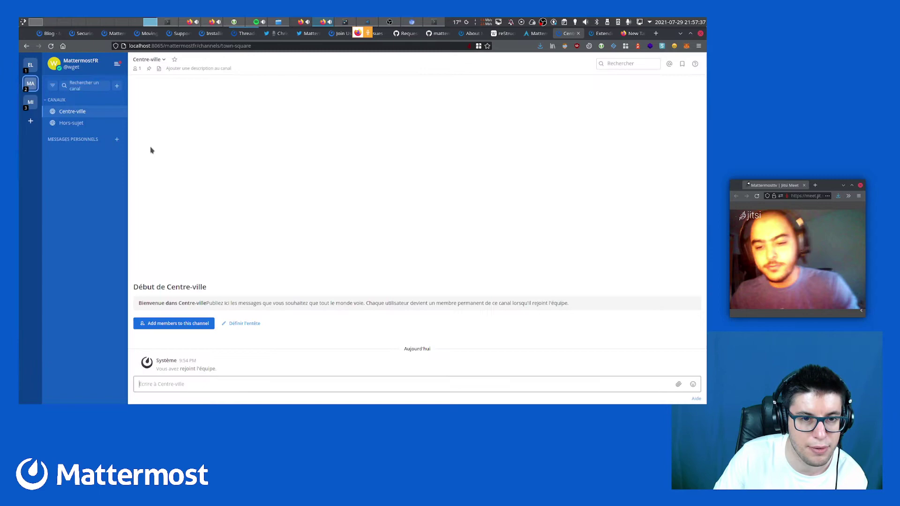
{"action": "left_click", "coordinate": [30, 102]}
{"action": "left_click", "coordinate": [90, 86]}
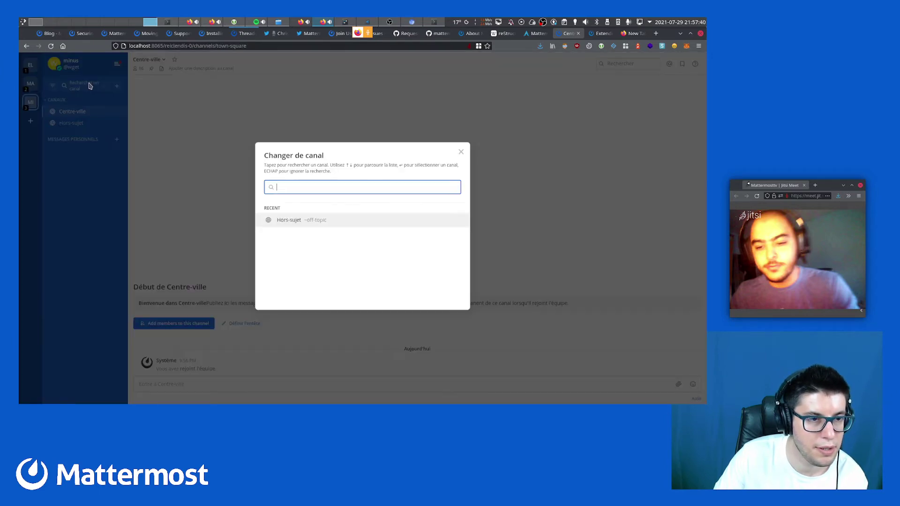
{"action": "left_click", "coordinate": [216, 182]}
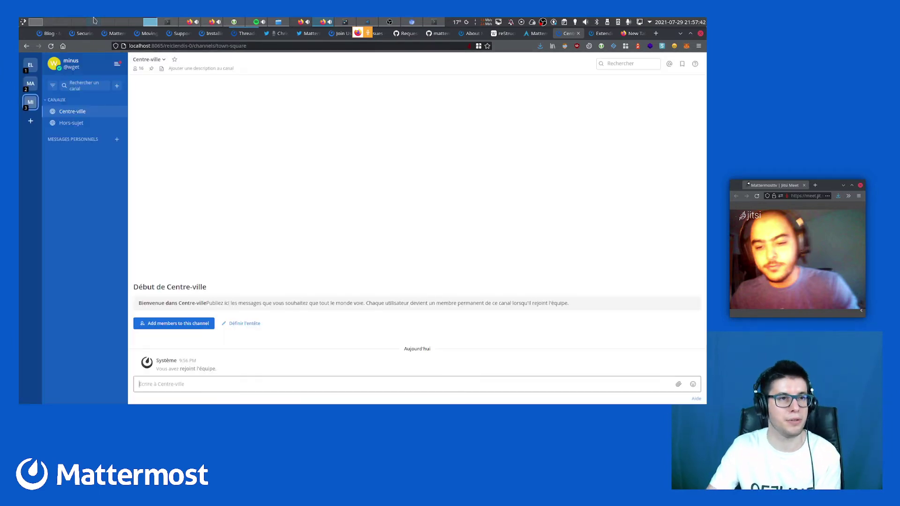
{"action": "key", "text": "alt+Tab"}
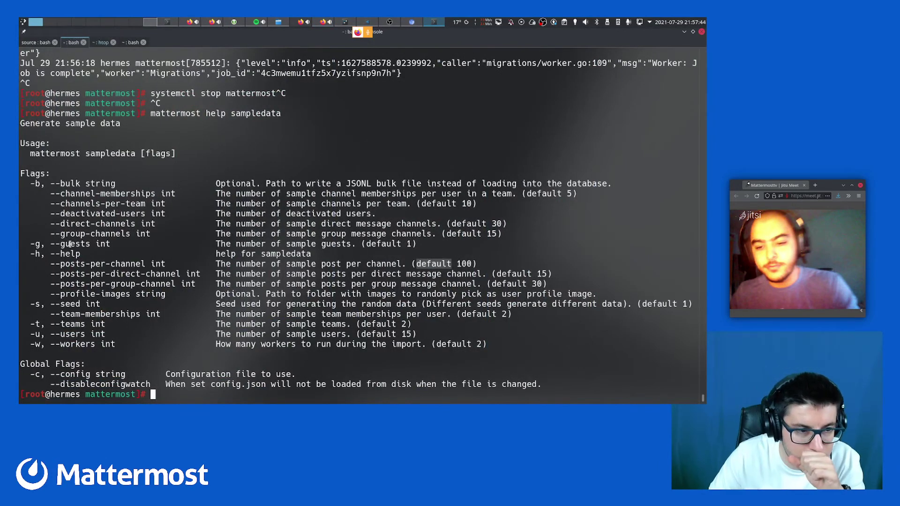
{"action": "double_click", "coordinate": [87, 234]}
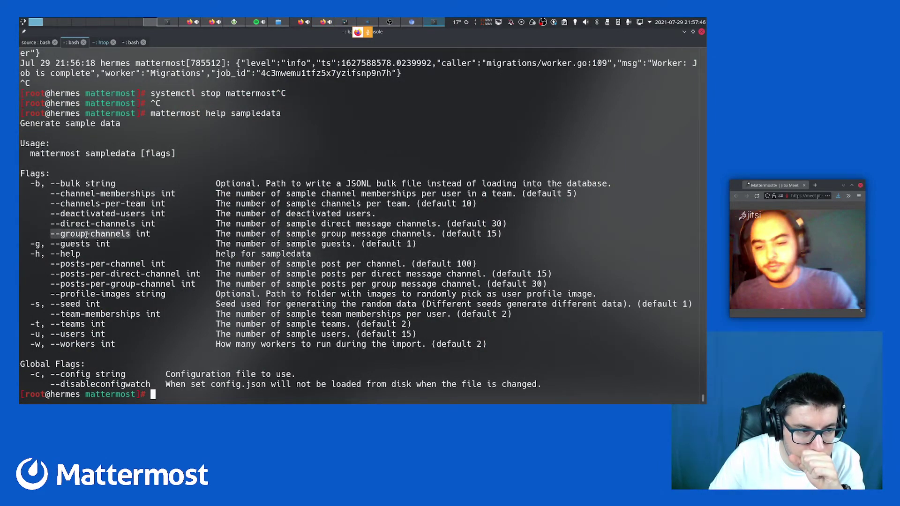
{"action": "double_click", "coordinate": [85, 204]}
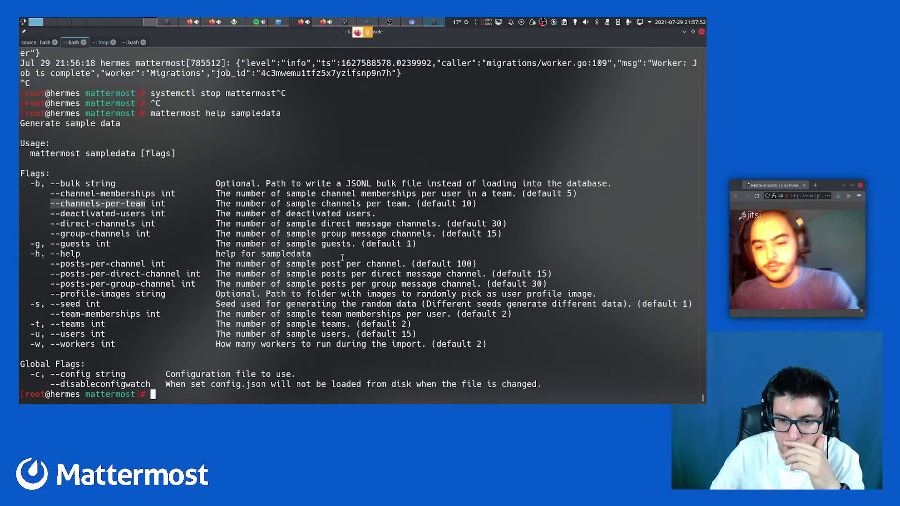
{"action": "left_click_drag", "start_coordinate": [512, 313], "coordinate": [48, 314]}
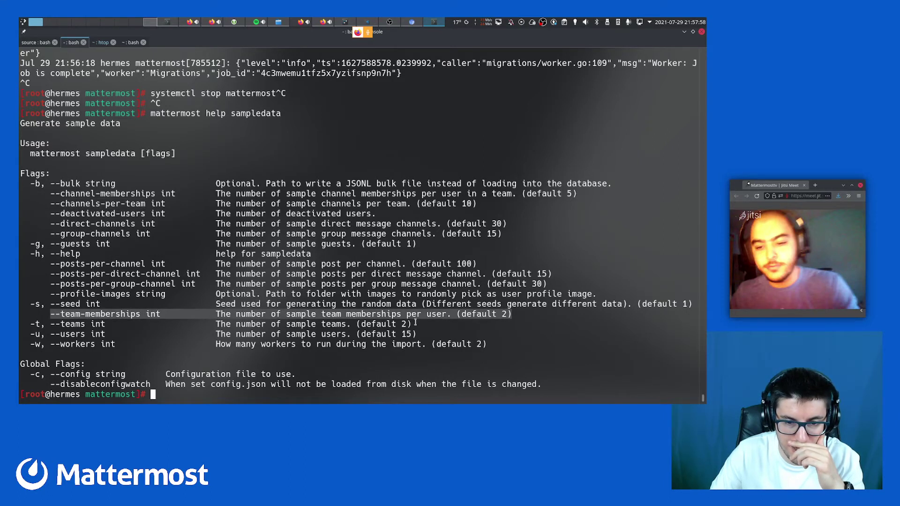
{"action": "left_click_drag", "start_coordinate": [416, 324], "coordinate": [47, 323]}
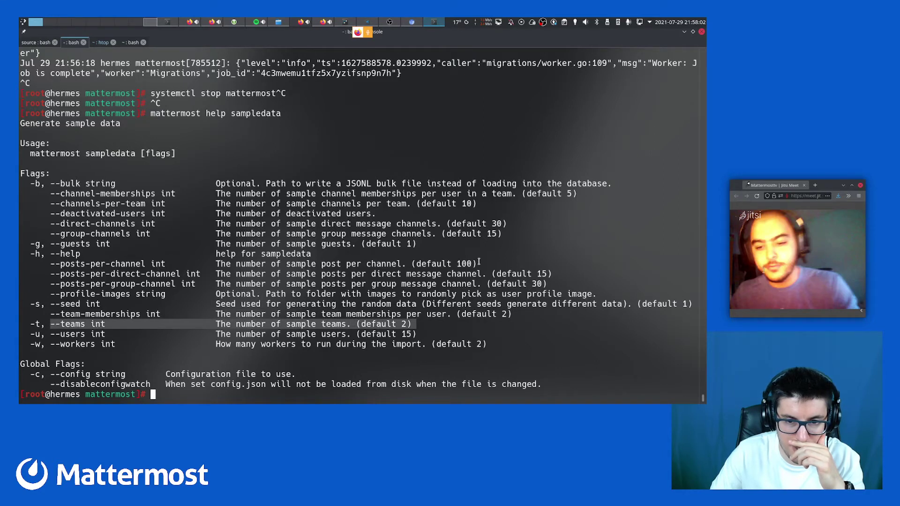
{"action": "left_click_drag", "start_coordinate": [479, 264], "coordinate": [46, 268]}
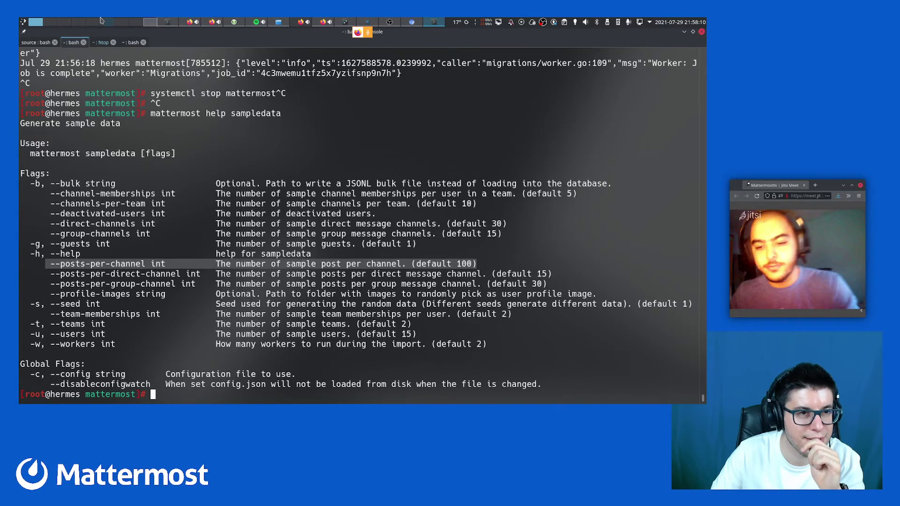
Reload the minus team page and open Console système from the main menu
{"action": "key", "text": "alt+Tab"}
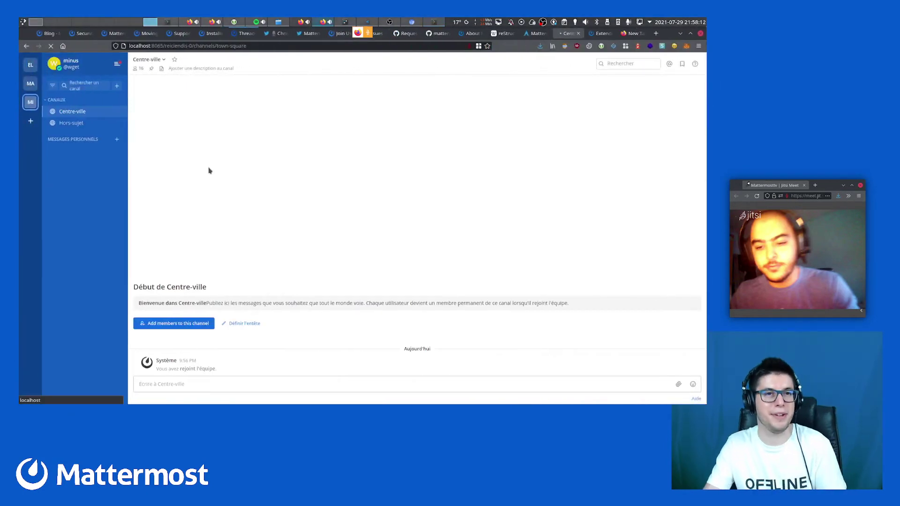
{"action": "key", "text": "F5"}
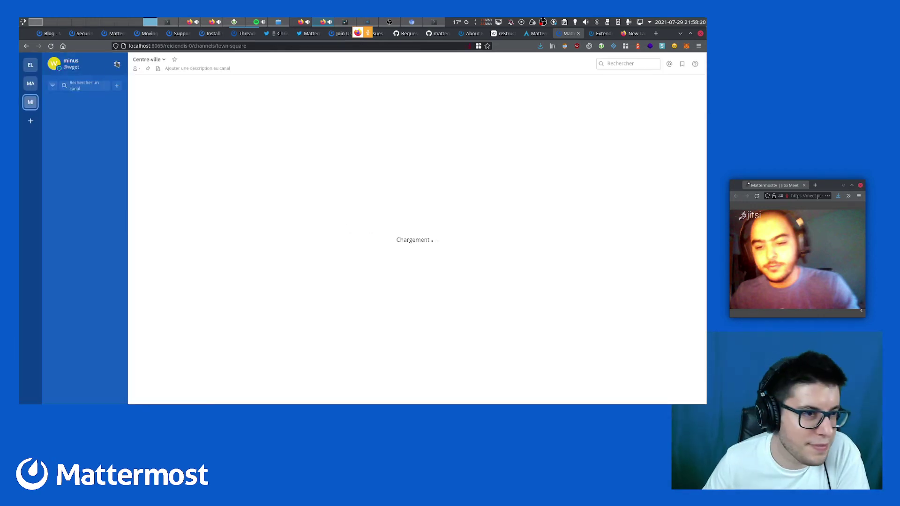
{"action": "left_click", "coordinate": [118, 65]}
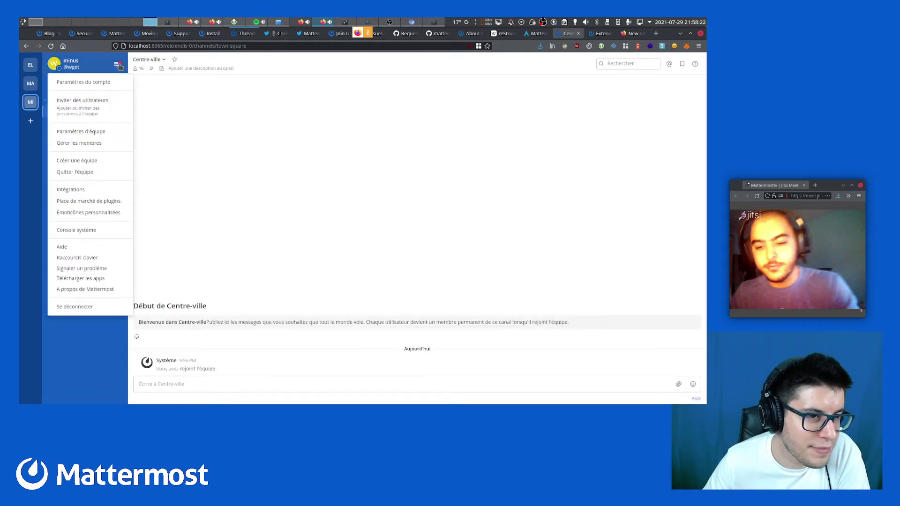
{"action": "left_click", "coordinate": [102, 233]}
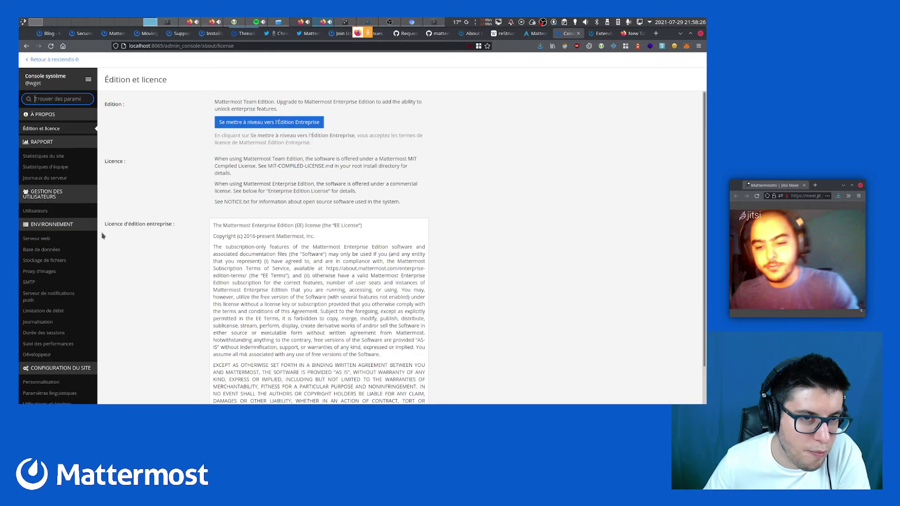
Open the first sample user's settings under Utilisateurs and check their eligendi team role options
{"action": "left_click", "coordinate": [66, 214]}
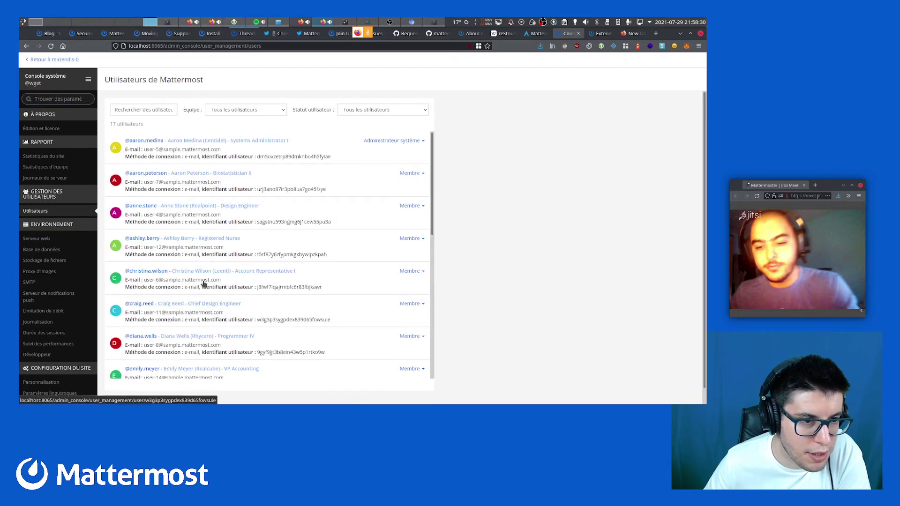
{"action": "left_click", "coordinate": [146, 142]}
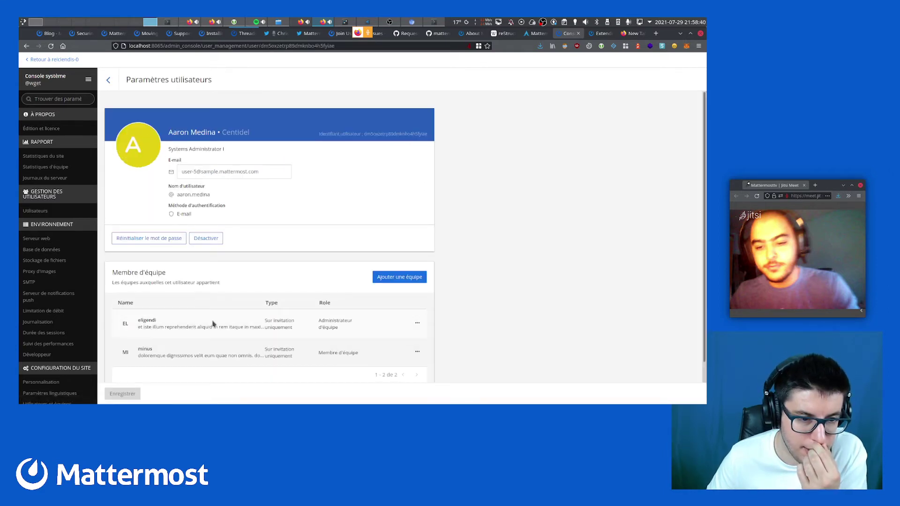
{"action": "scroll", "coordinate": [216, 350], "scroll_direction": "down", "scroll_amount": 1}
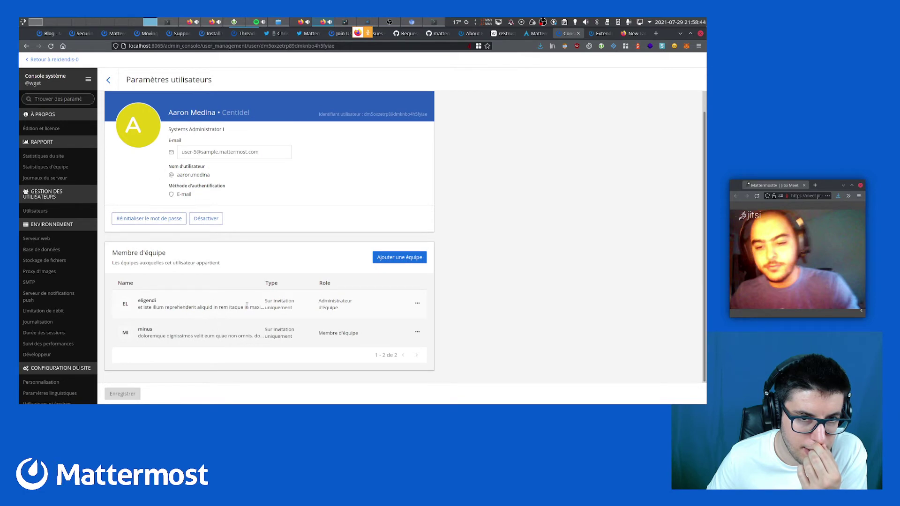
{"action": "left_click", "coordinate": [417, 304]}
{"action": "left_click", "coordinate": [444, 303]}
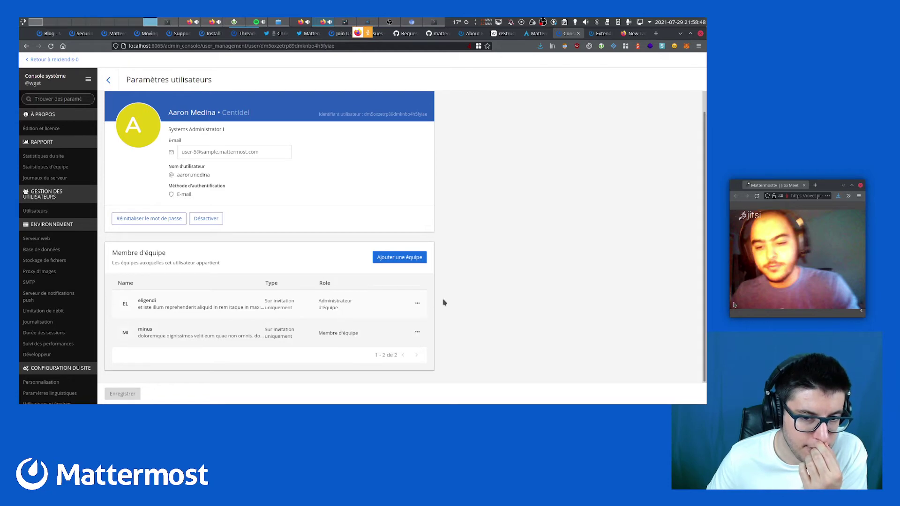
Select the sample user's nickname and open a Firefox private window
{"action": "left_click", "coordinate": [112, 20]}
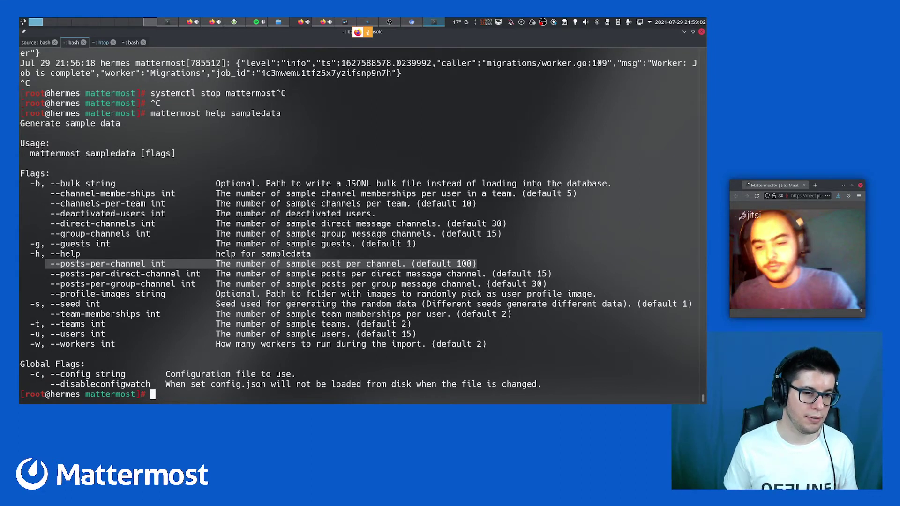
{"action": "key", "text": "F12"}
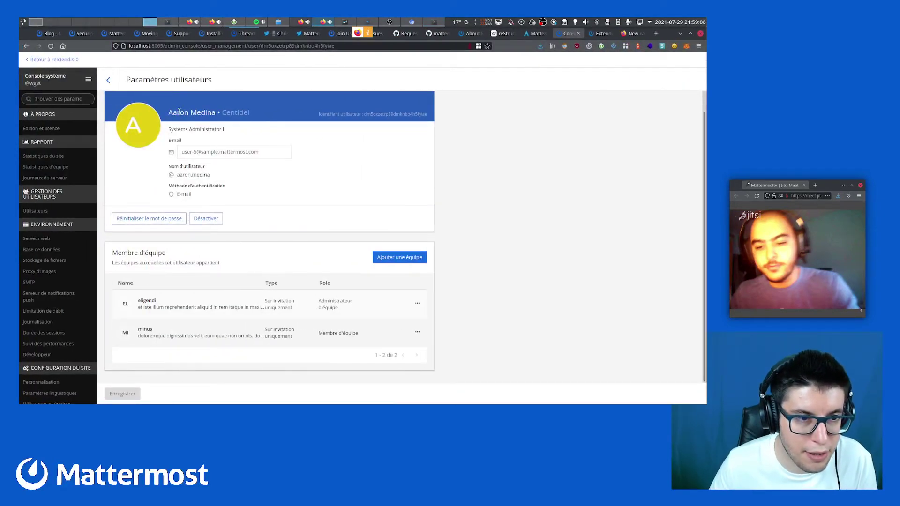
{"action": "double_click", "coordinate": [237, 112]}
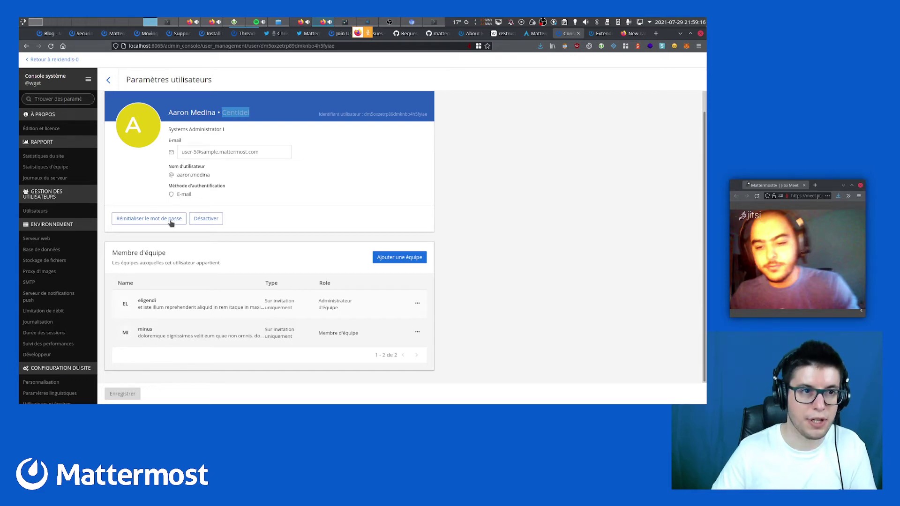
{"action": "key", "text": "ctrl+shift+p"}
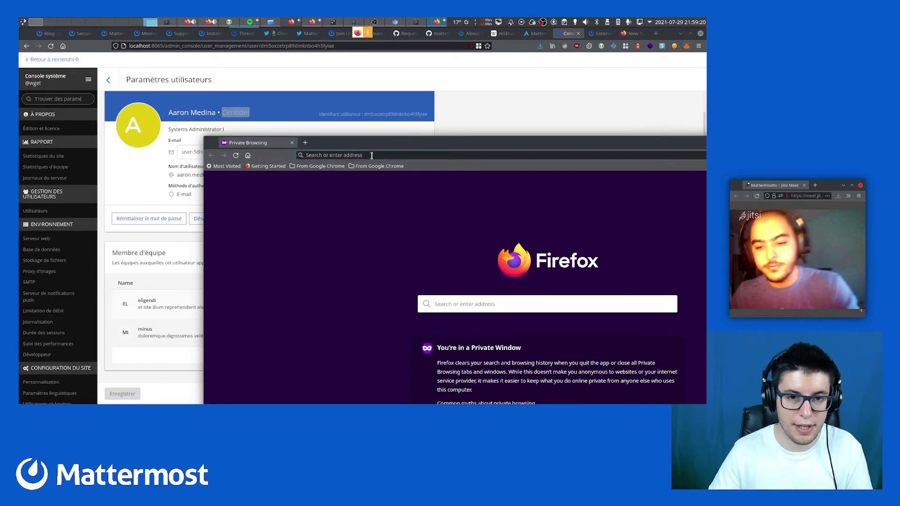
Load localhost:8065 in the private window, place it beside the console, and paste the sample username
{"action": "type", "text": "localhost:8065"}
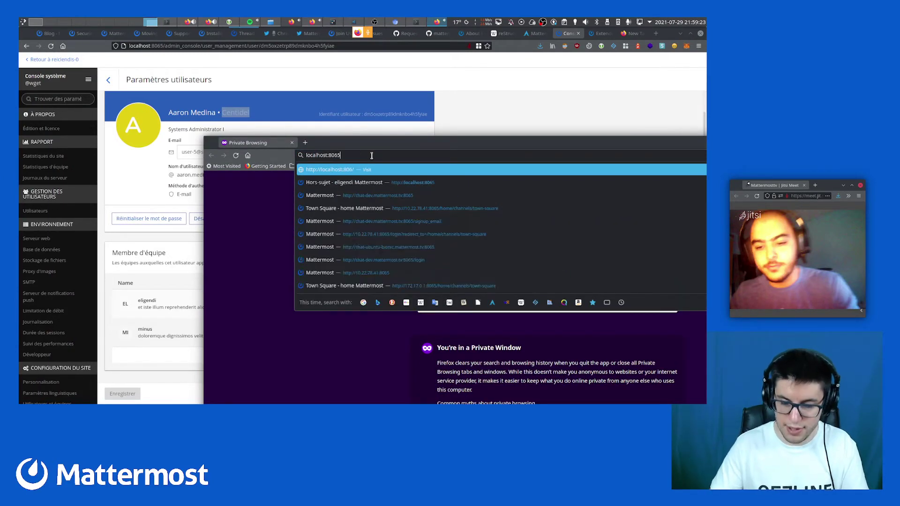
{"action": "key", "text": "Return"}
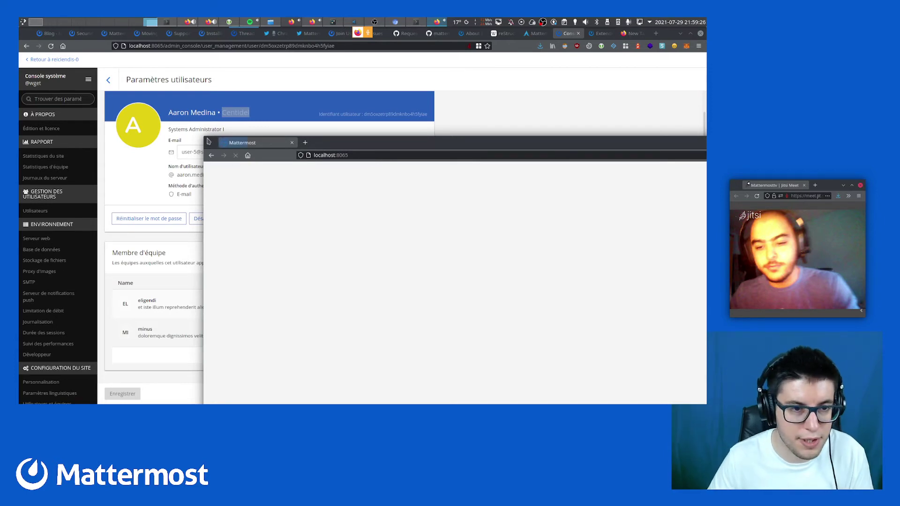
{"action": "left_click_drag", "start_coordinate": [202, 135], "coordinate": [420, 237]}
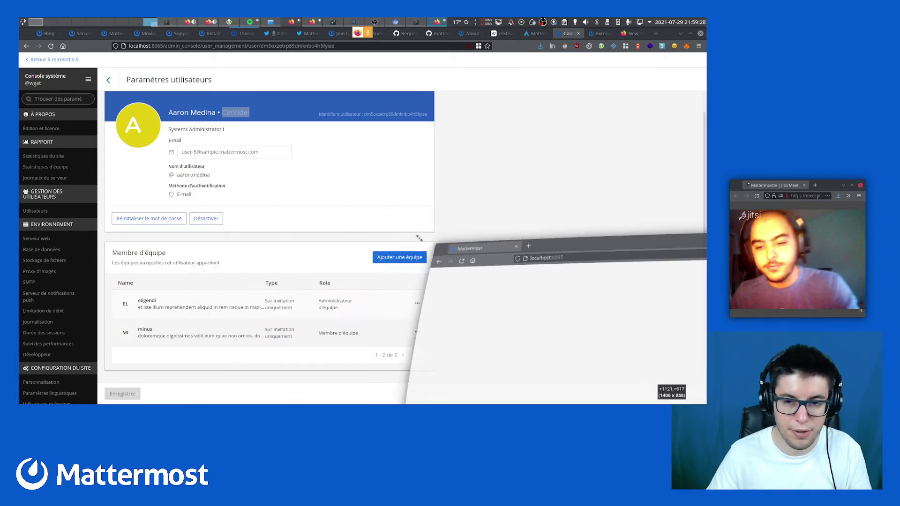
{"action": "left_click_drag", "start_coordinate": [492, 341], "coordinate": [354, 212]}
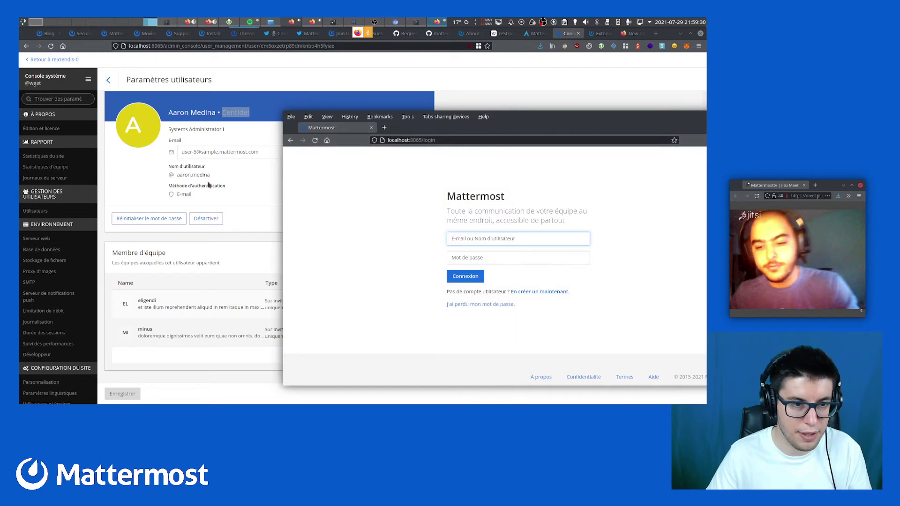
{"action": "left_click", "coordinate": [476, 236]}
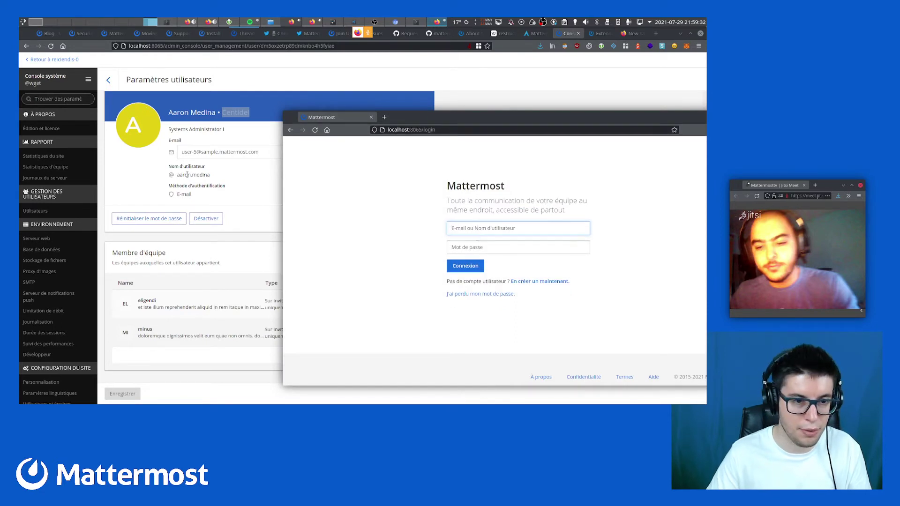
{"action": "left_click_drag", "start_coordinate": [178, 175], "coordinate": [213, 180]}
{"action": "key", "text": "ctrl+c"}
{"action": "key", "text": "alt+Tab"}
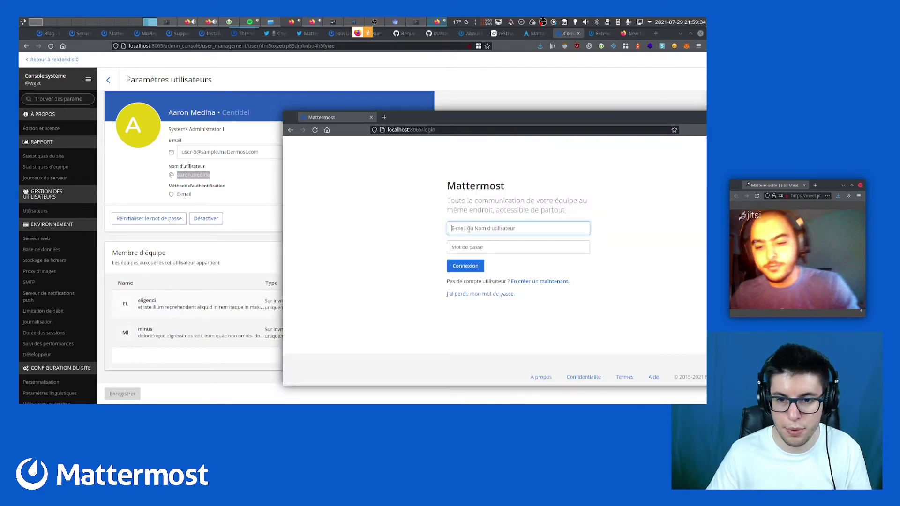
{"action": "key", "text": "ctrl+v"}
{"action": "left_click", "coordinate": [461, 266]}
{"action": "left_click", "coordinate": [461, 276]}
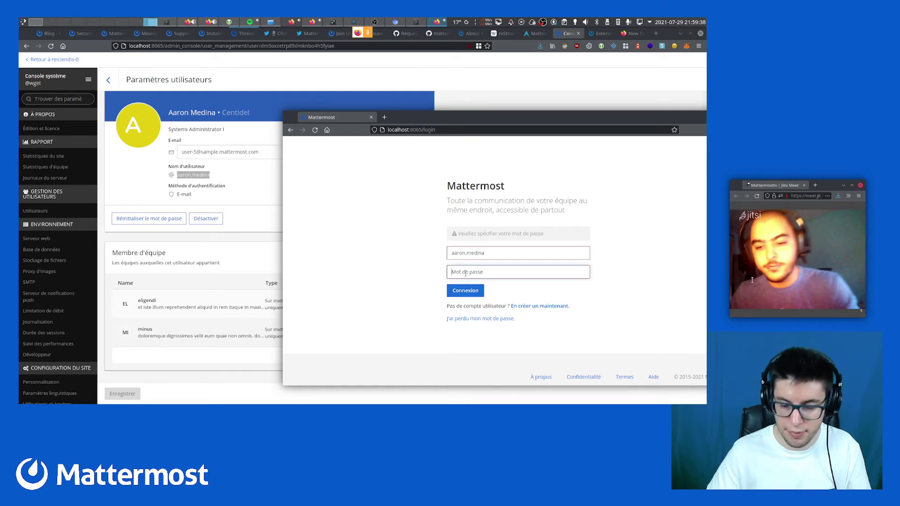
Reset the sample user's password with Réinitialiser le mot de passe and sign in with it
{"action": "key", "text": "Return"}
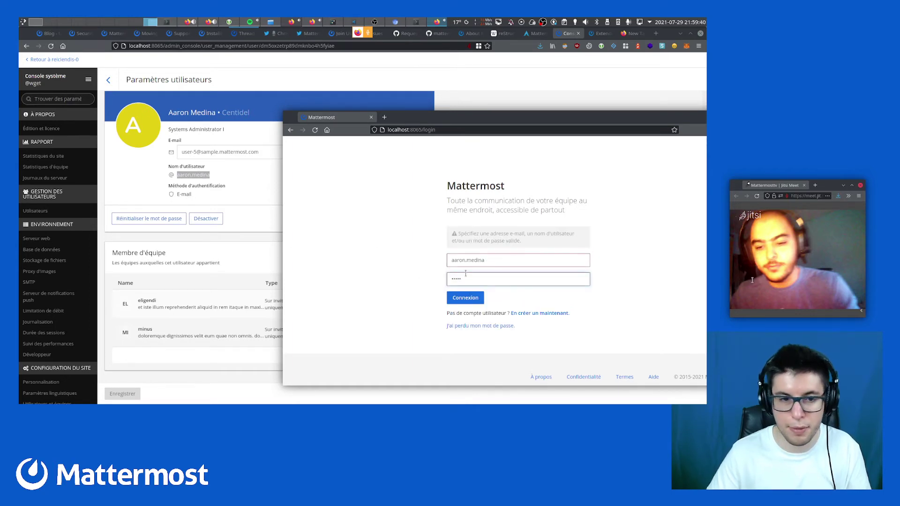
{"action": "left_click", "coordinate": [146, 219]}
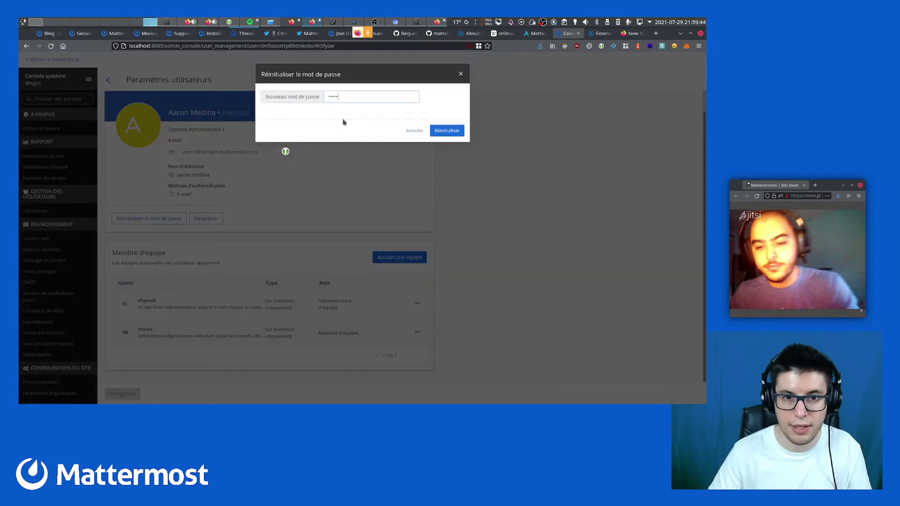
{"action": "key", "text": "Return"}
{"action": "key", "text": "alt+Tab"}
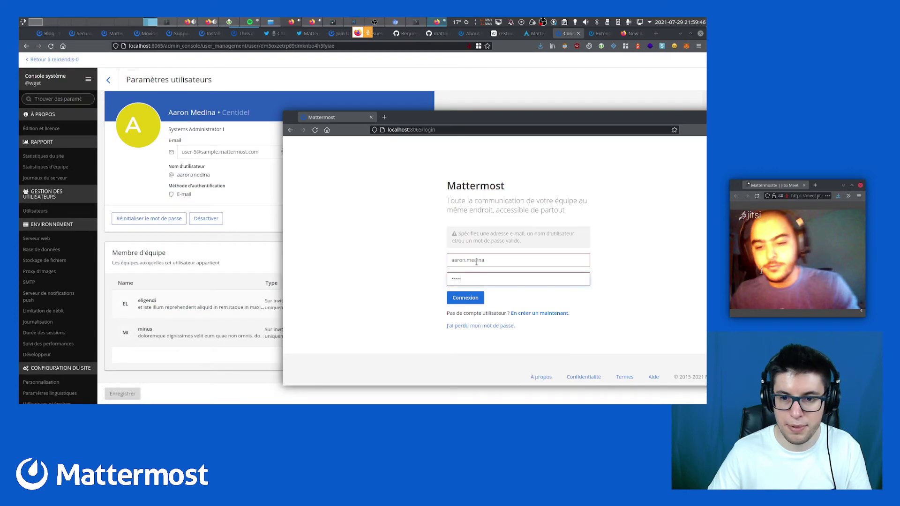
{"action": "key", "text": "Return"}
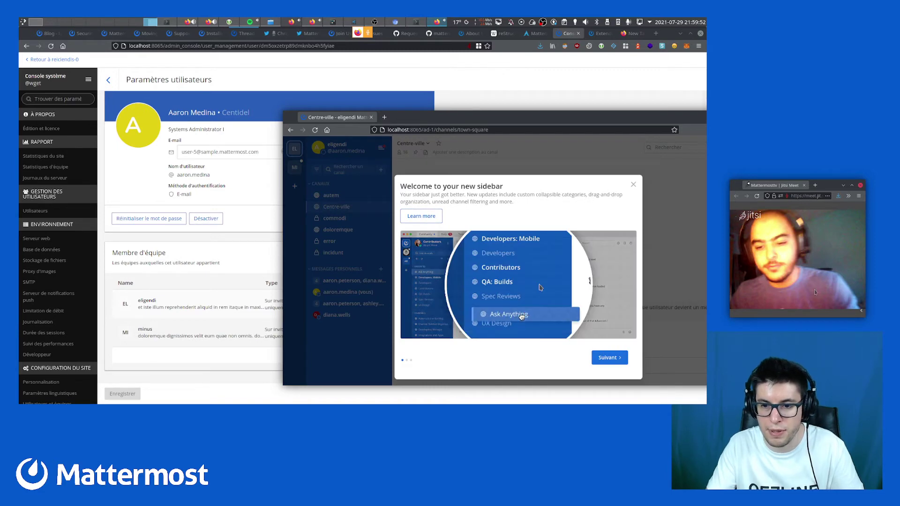
Dismiss the sidebar welcome, open commodi, maximise the window, and scroll through its sample posts
{"action": "left_click", "coordinate": [633, 186]}
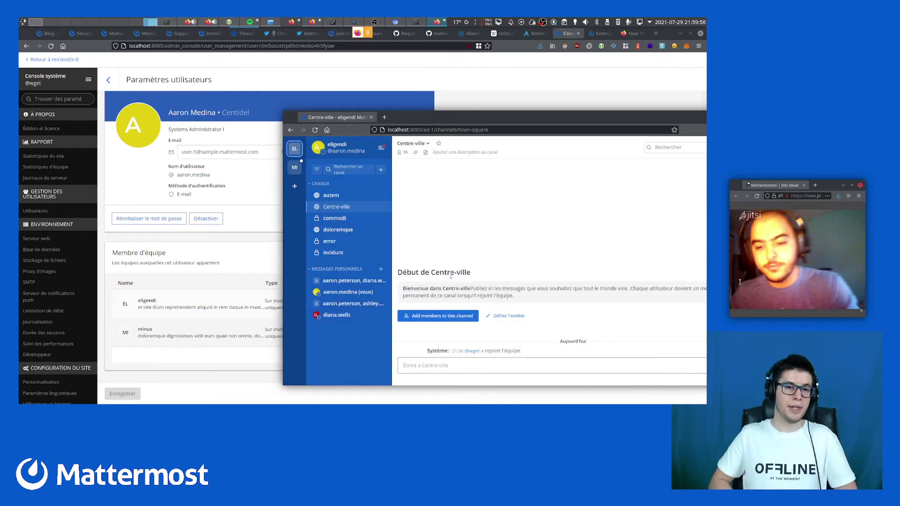
{"action": "left_click", "coordinate": [352, 222]}
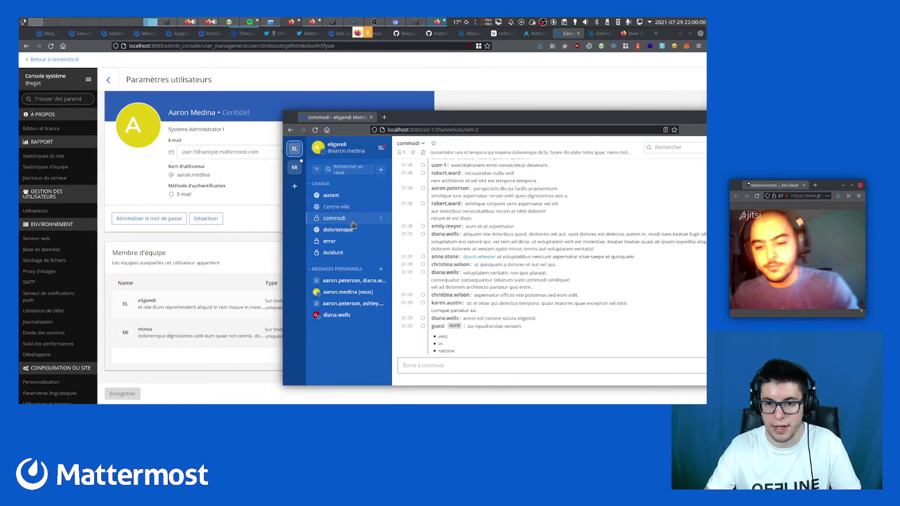
{"action": "double_click", "coordinate": [519, 117]}
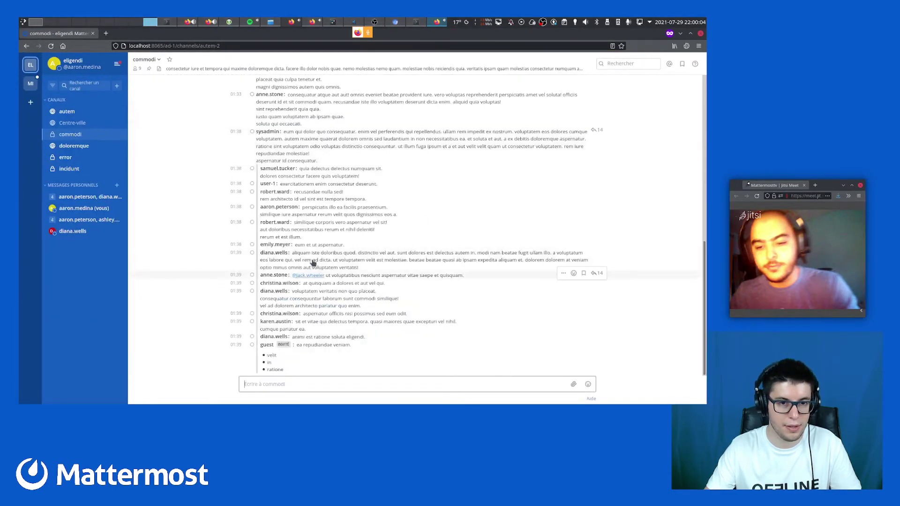
{"action": "scroll", "coordinate": [313, 262], "scroll_direction": "up", "scroll_amount": 10}
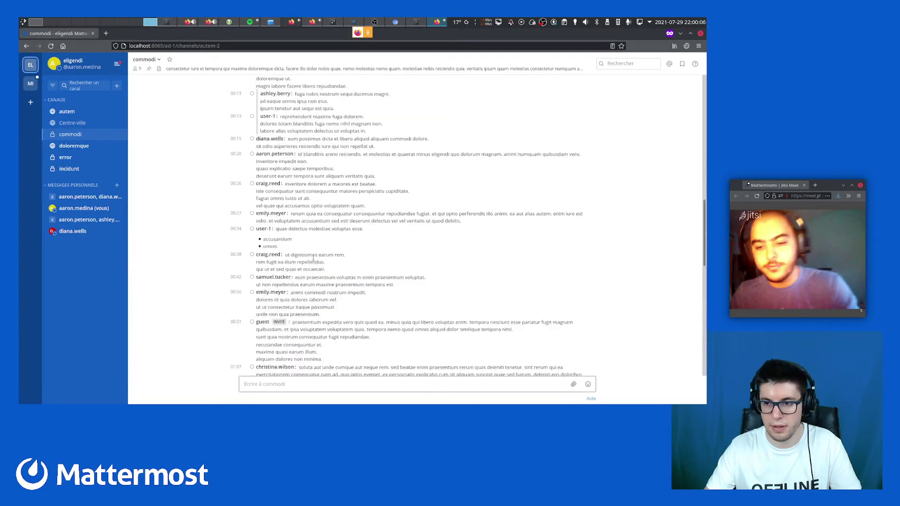
{"action": "scroll", "coordinate": [314, 258], "scroll_direction": "down", "scroll_amount": 15}
{"action": "scroll", "coordinate": [315, 256], "scroll_direction": "up", "scroll_amount": 2}
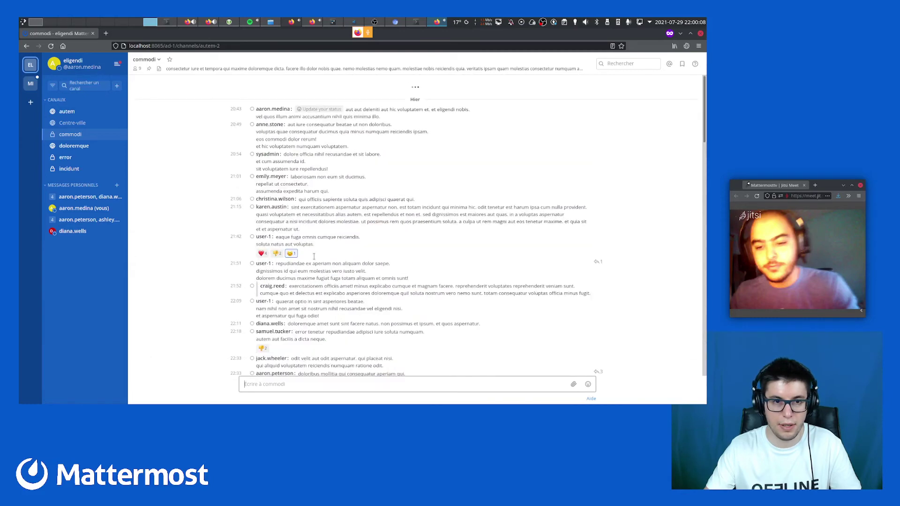
{"action": "scroll", "coordinate": [314, 256], "scroll_direction": "down", "scroll_amount": 4}
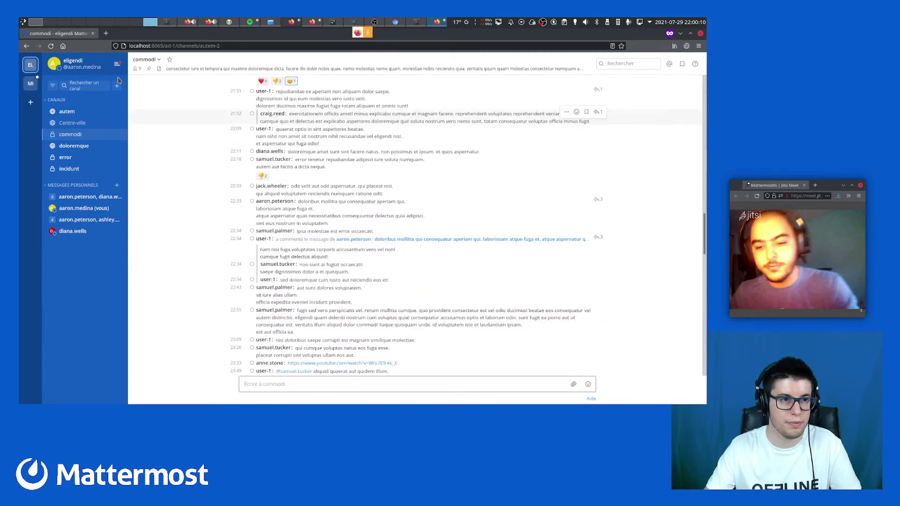
{"action": "left_click", "coordinate": [118, 67]}
Browse the Paramètres du compte tabs: notifications, display, sidebar, advanced, then general
{"action": "left_click", "coordinate": [111, 84]}
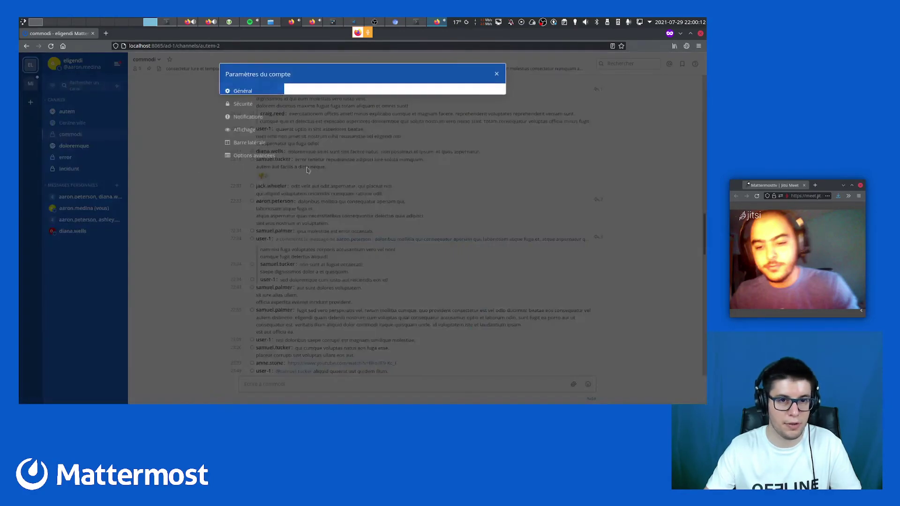
{"action": "left_click", "coordinate": [249, 117]}
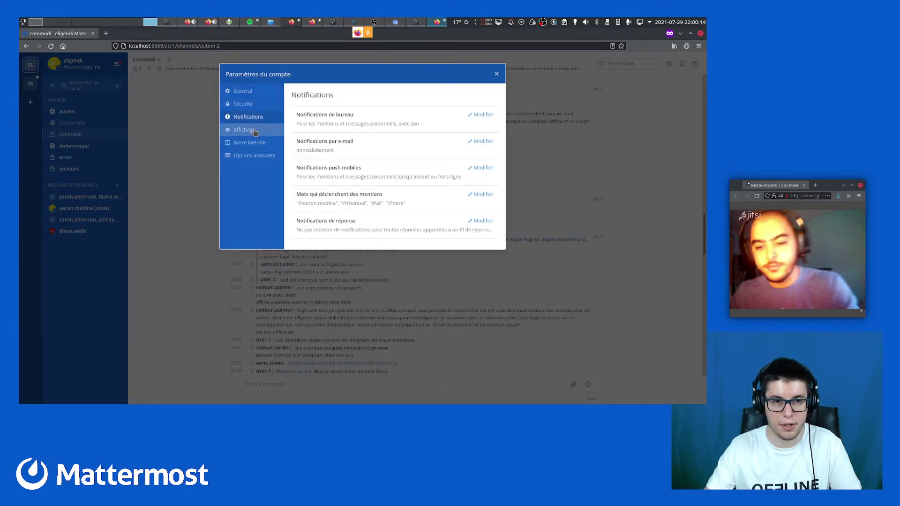
{"action": "left_click", "coordinate": [249, 130]}
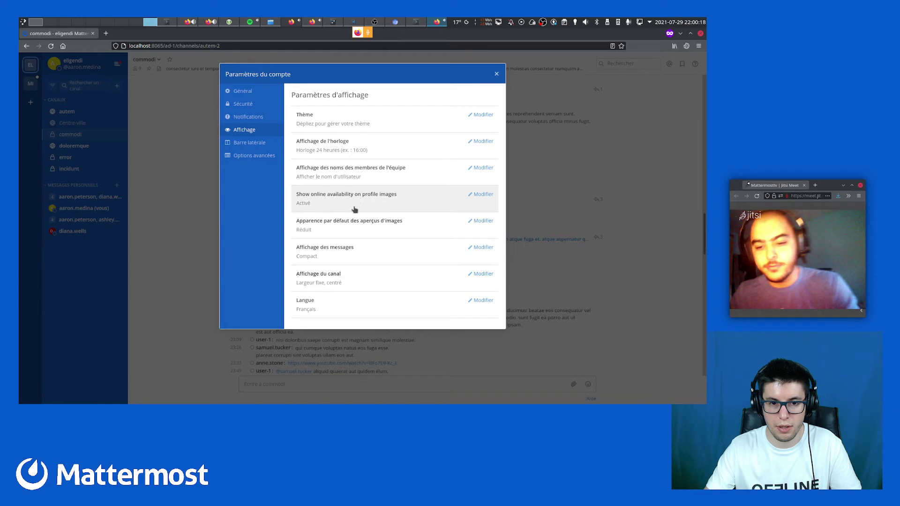
{"action": "left_click", "coordinate": [350, 227]}
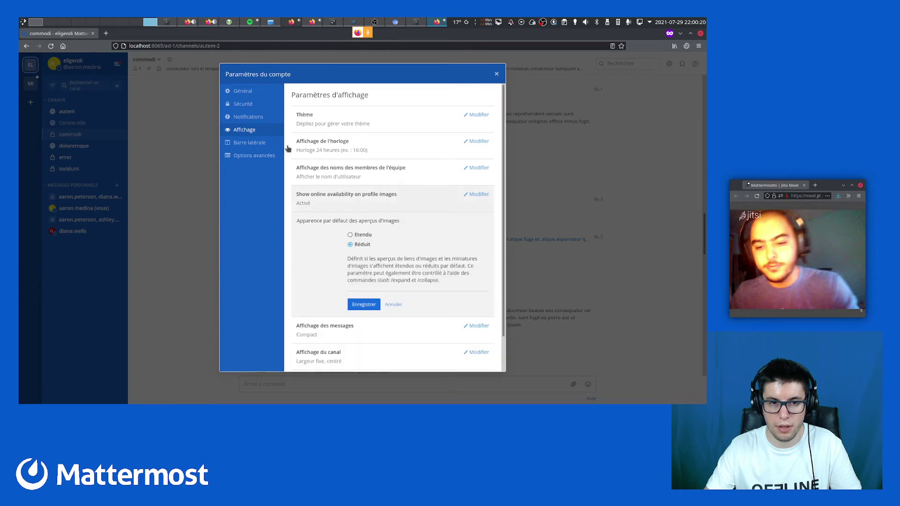
{"action": "left_click", "coordinate": [256, 144]}
{"action": "left_click", "coordinate": [256, 155]}
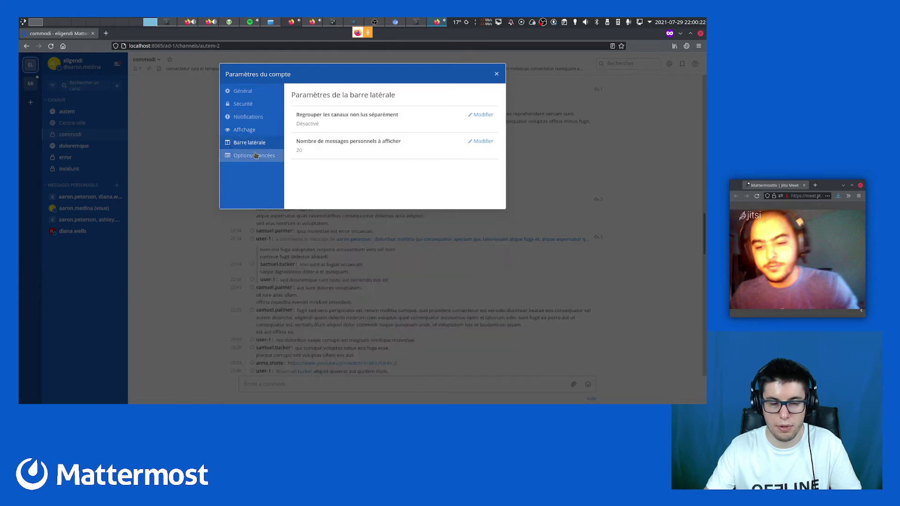
{"action": "left_click", "coordinate": [263, 96]}
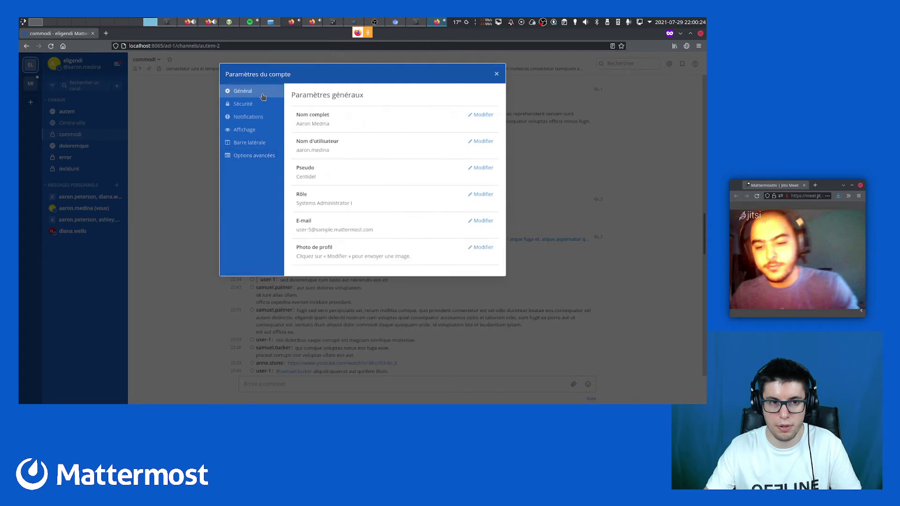
Return the admin to the minus team, tile both windows left and right, and close account settings
{"action": "left_click_drag", "start_coordinate": [347, 169], "coordinate": [588, 288]}
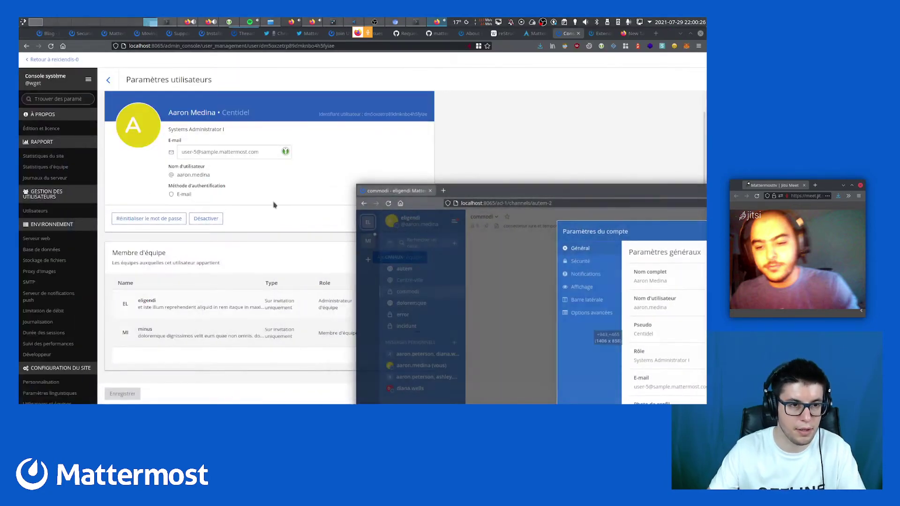
{"action": "left_click", "coordinate": [53, 61]}
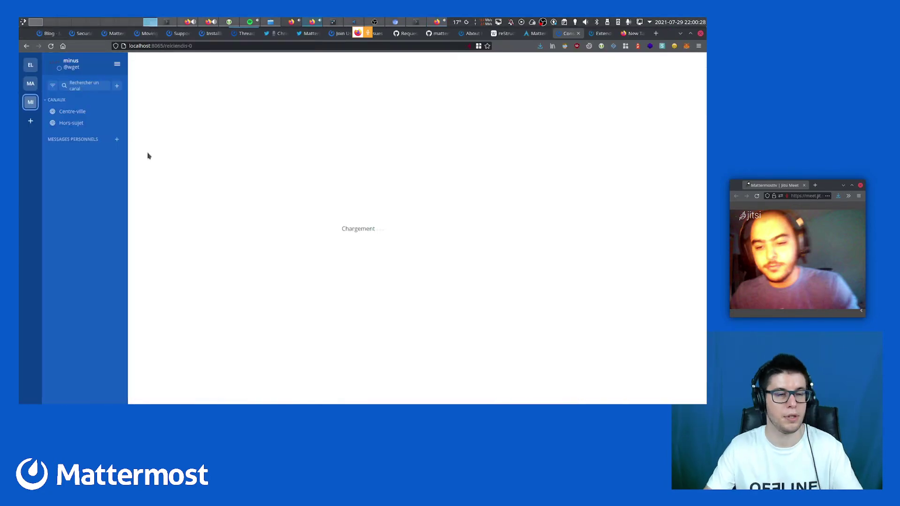
{"action": "left_click_drag", "start_coordinate": [395, 195], "coordinate": [19, 218]}
{"action": "left_click_drag", "start_coordinate": [581, 308], "coordinate": [707, 259]}
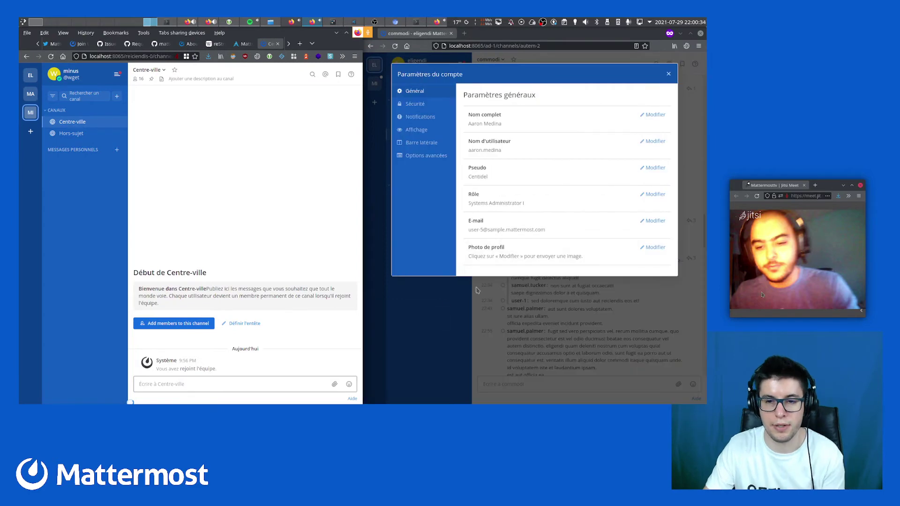
{"action": "left_click", "coordinate": [669, 74]}
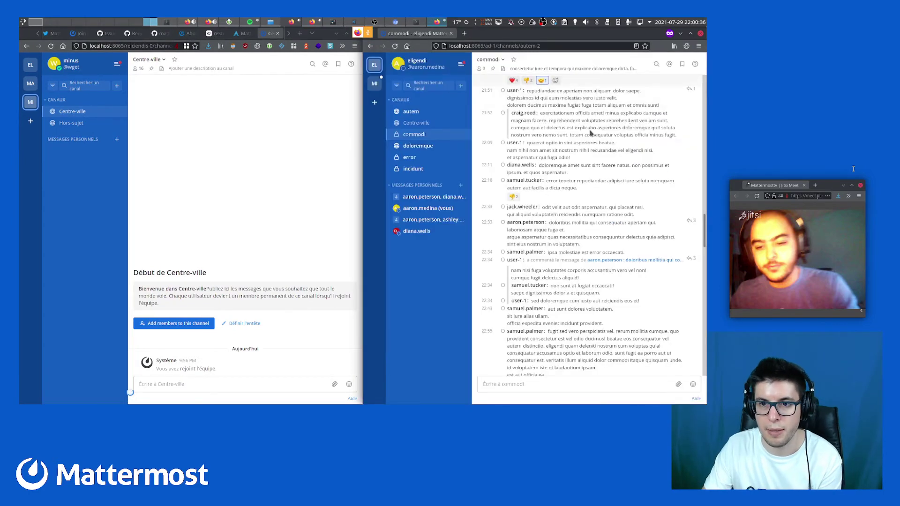
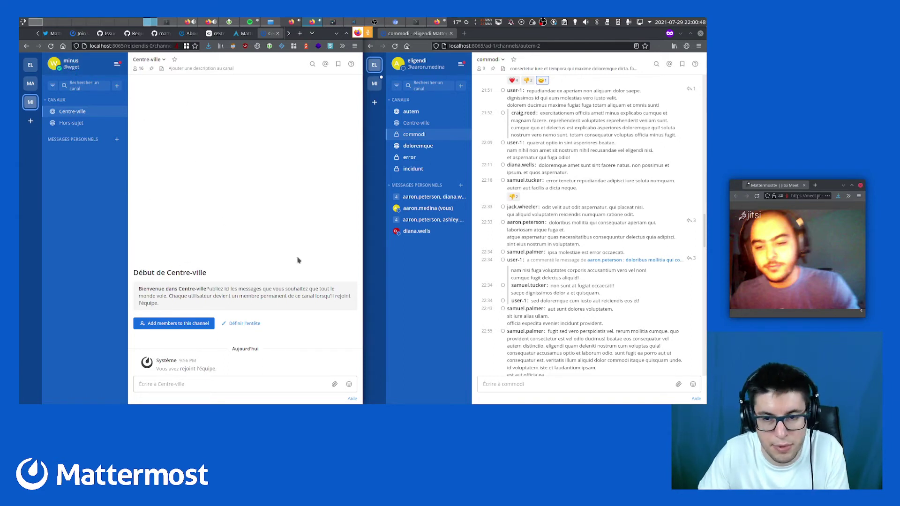
Switch between both chat windows, then maximise the commodi window and scroll up
{"action": "left_click", "coordinate": [434, 279]}
{"action": "left_click", "coordinate": [259, 220]}
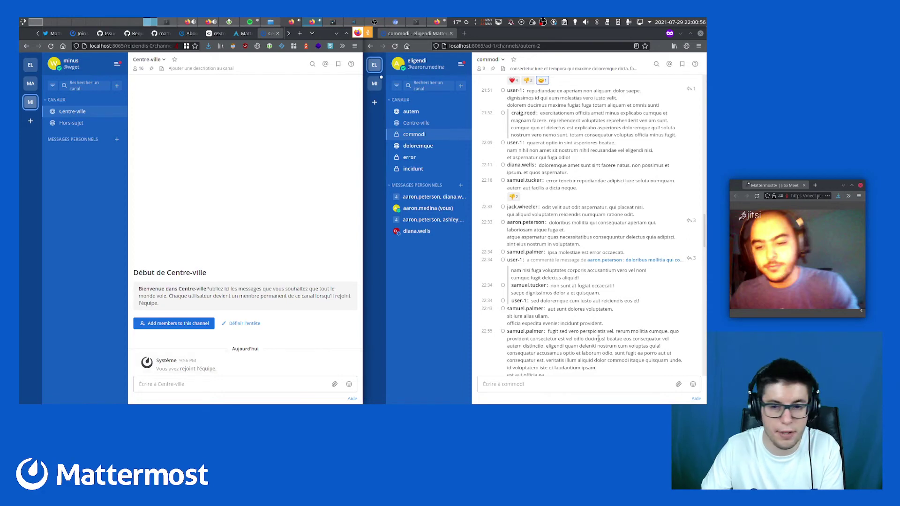
{"action": "left_click", "coordinate": [691, 34]}
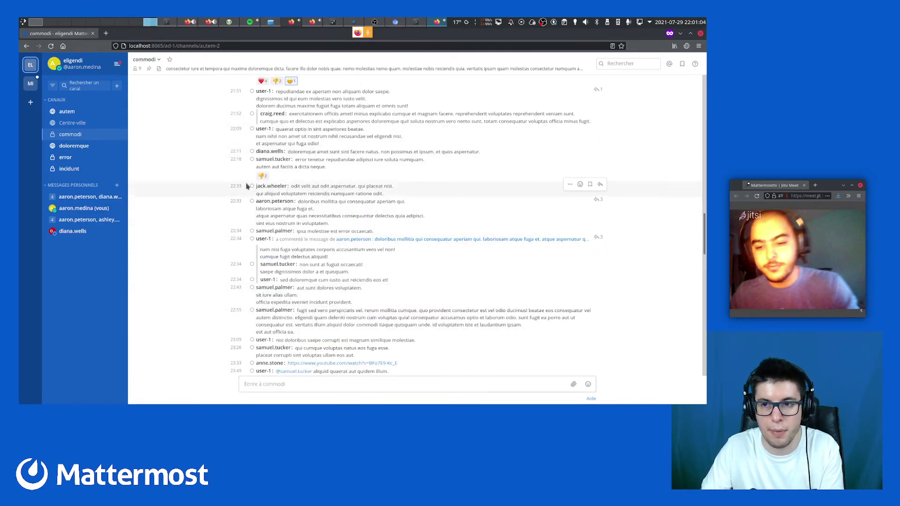
{"action": "scroll", "coordinate": [257, 216], "scroll_direction": "up", "scroll_amount": 6}
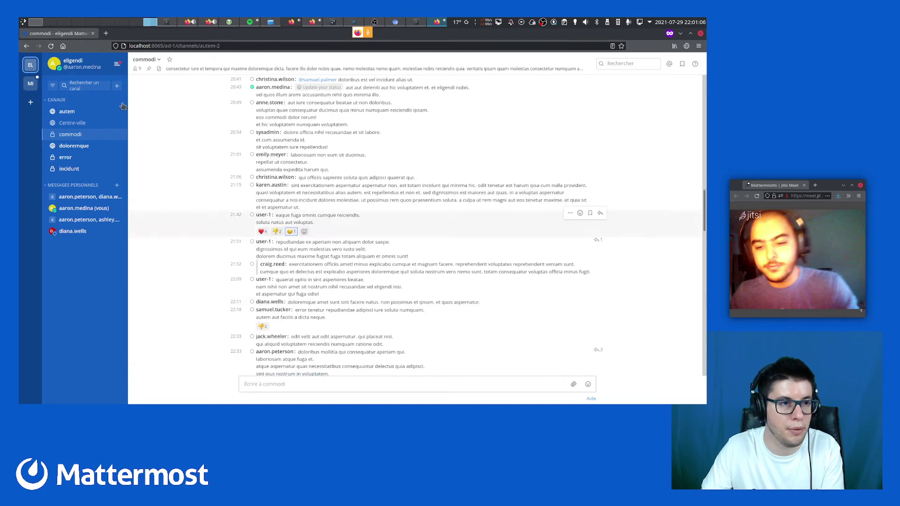
Open Paramètres du compte from the team menu and tile the window back on the right half
{"action": "left_click", "coordinate": [117, 64]}
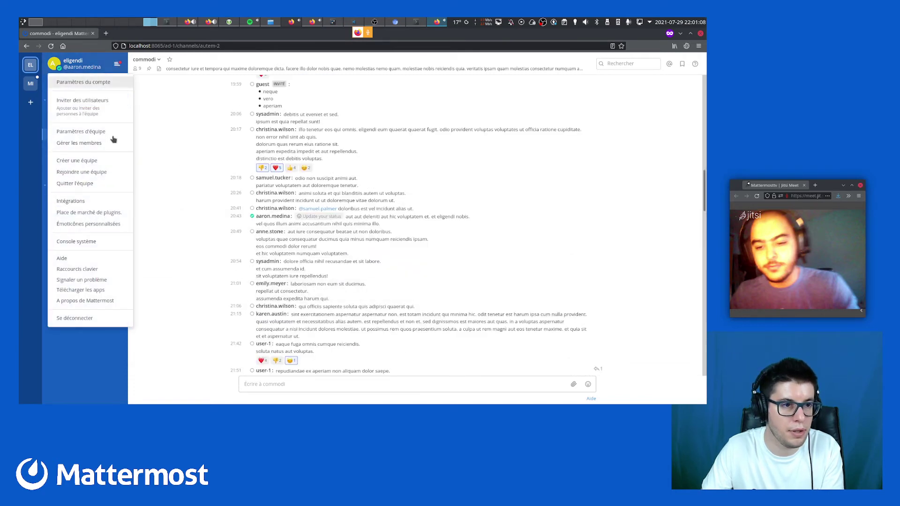
{"action": "left_click", "coordinate": [108, 85]}
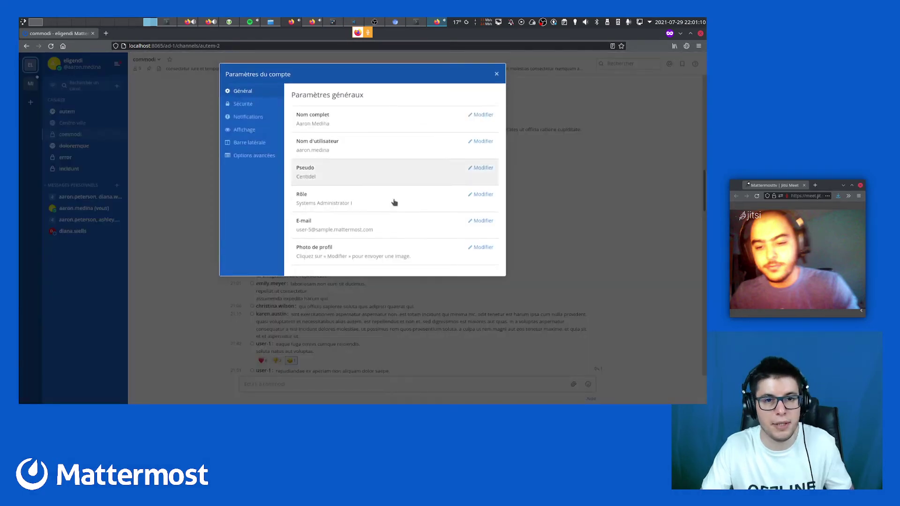
{"action": "left_click_drag", "start_coordinate": [340, 236], "coordinate": [707, 274]}
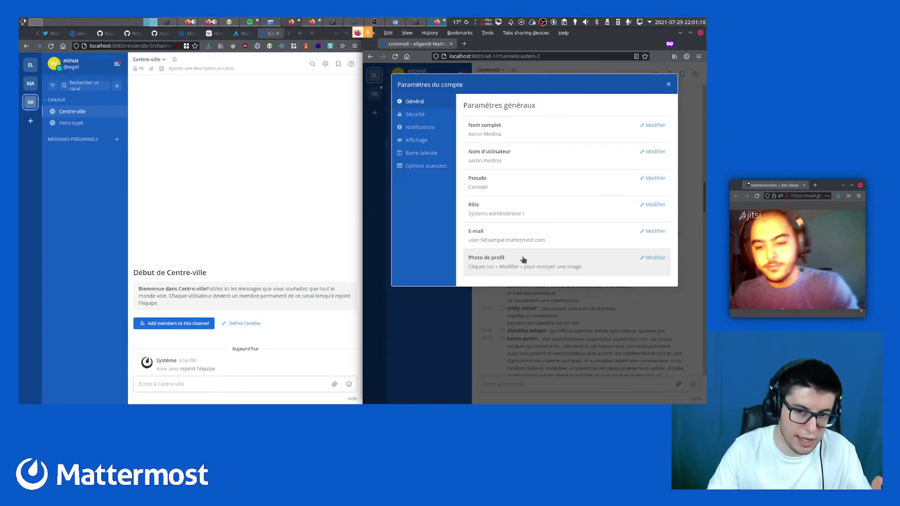
{"action": "left_click", "coordinate": [105, 64]}
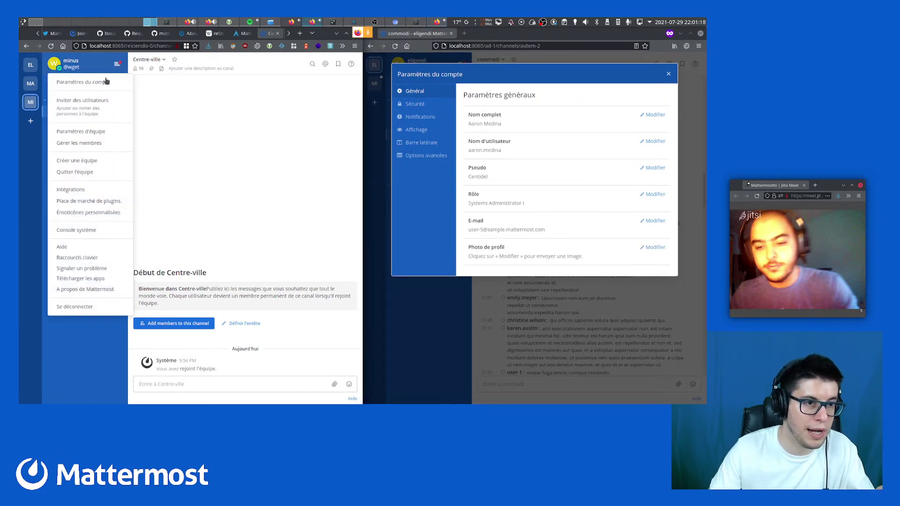
Show Display settings in both windows and set the right account's channel display to Largeur pleine
{"action": "left_click", "coordinate": [106, 82]}
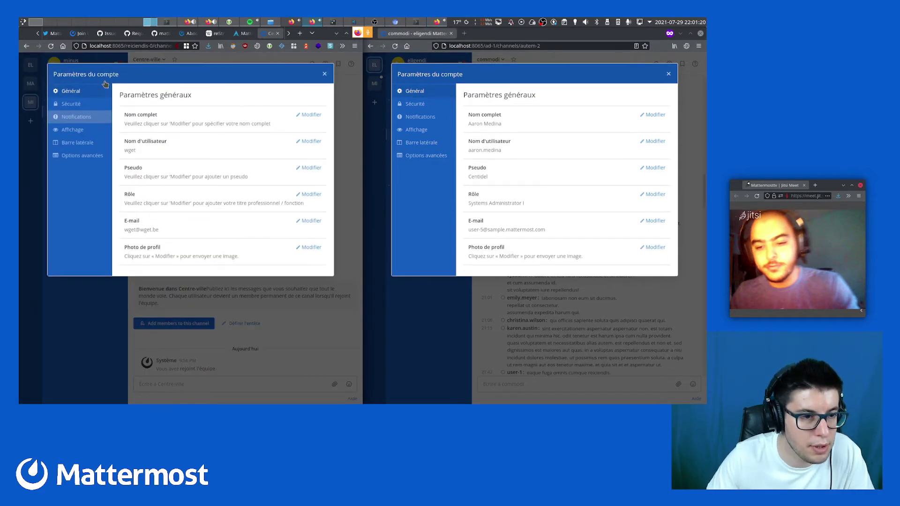
{"action": "left_click", "coordinate": [73, 130]}
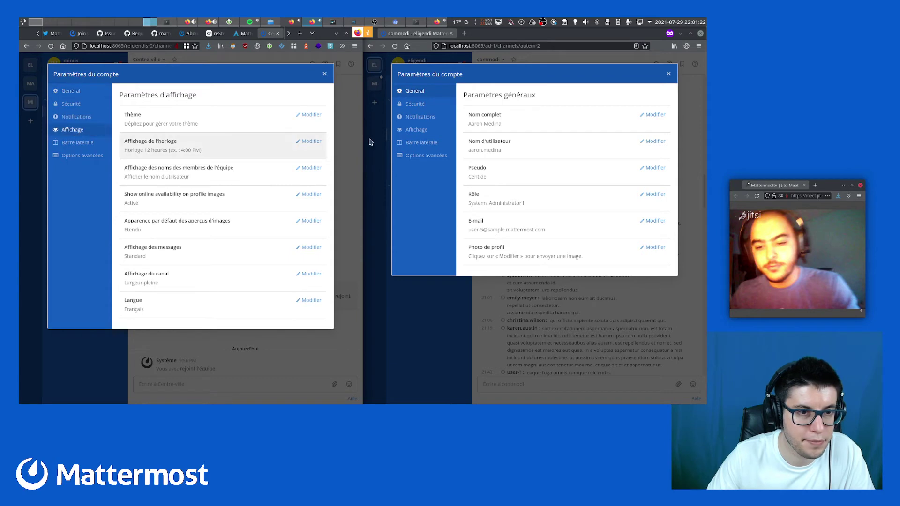
{"action": "left_click", "coordinate": [433, 131]}
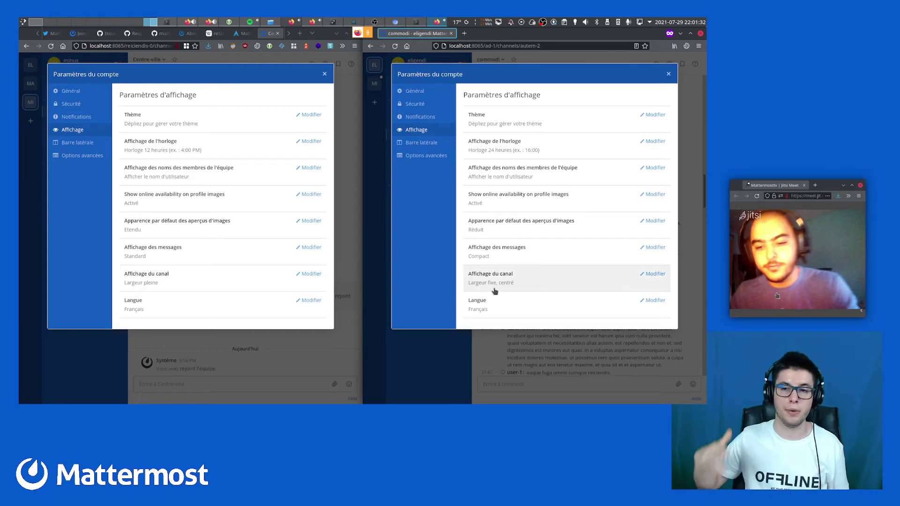
{"action": "left_click", "coordinate": [495, 291]}
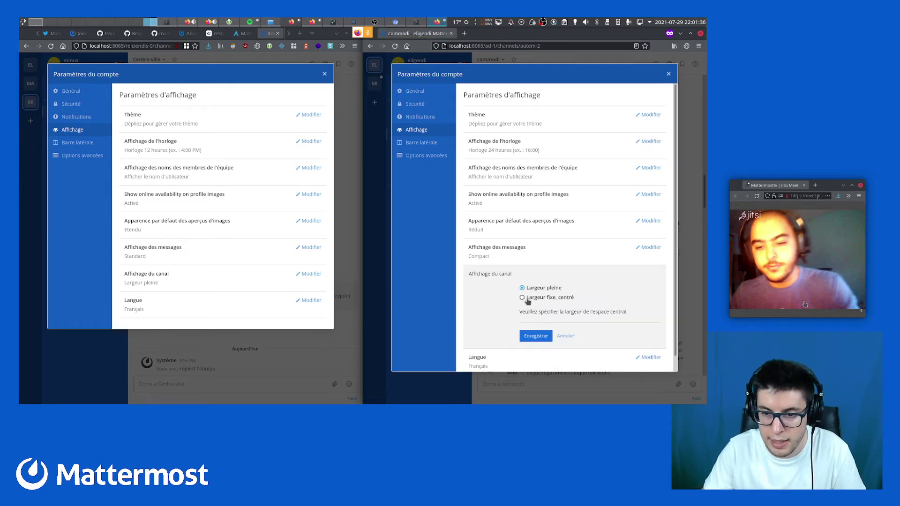
{"action": "left_click", "coordinate": [536, 337]}
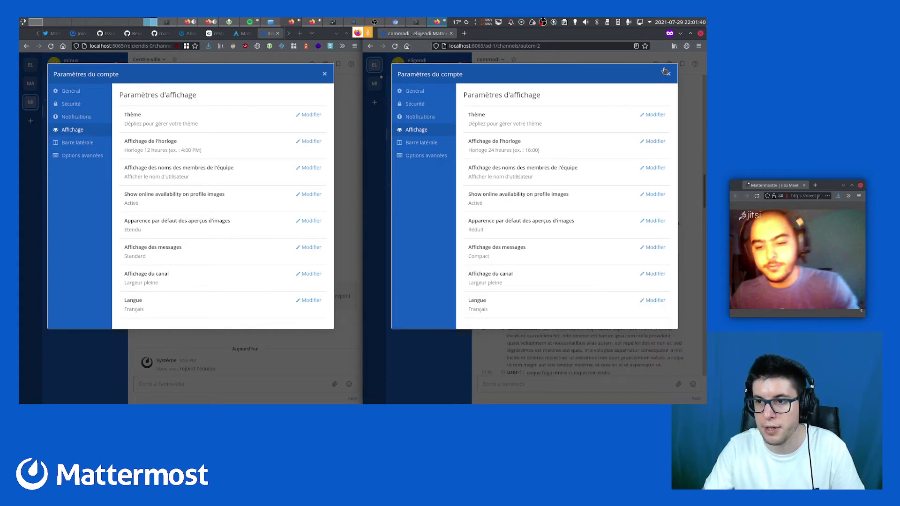
Close the settings, re-tile the right window, and reopen its Display settings
{"action": "left_click", "coordinate": [668, 74]}
{"action": "left_click", "coordinate": [691, 33]}
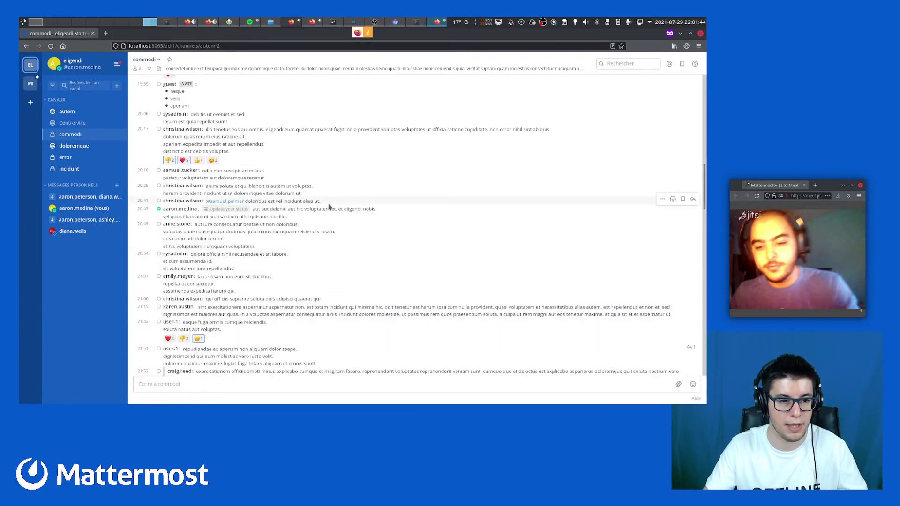
{"action": "left_click_drag", "start_coordinate": [325, 228], "coordinate": [706, 244]}
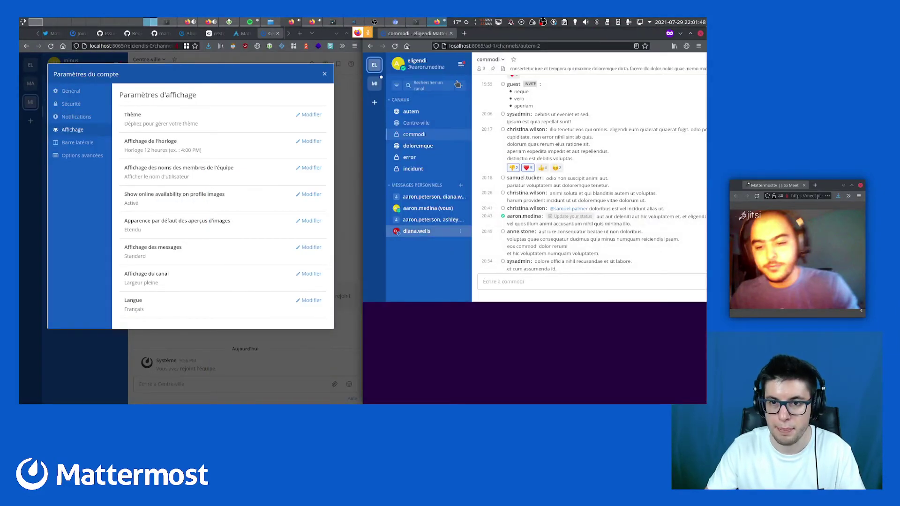
{"action": "left_click", "coordinate": [461, 64]}
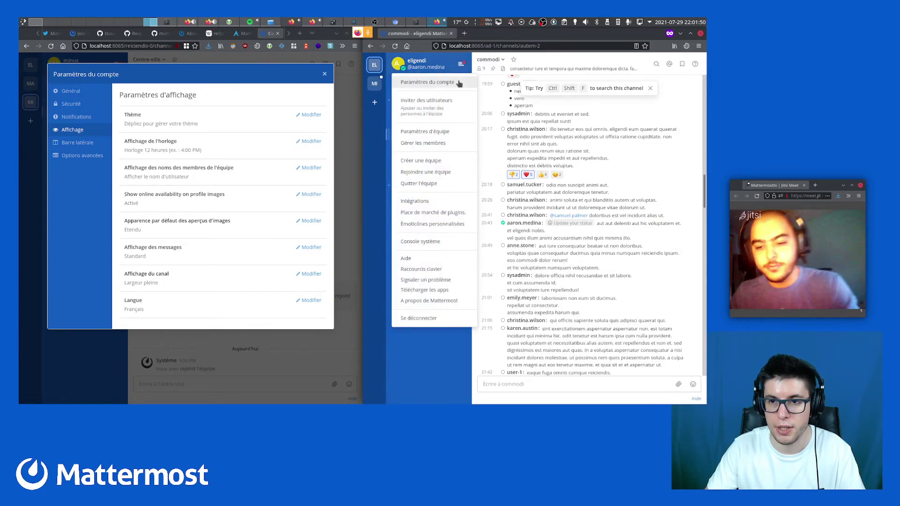
{"action": "left_click", "coordinate": [458, 82]}
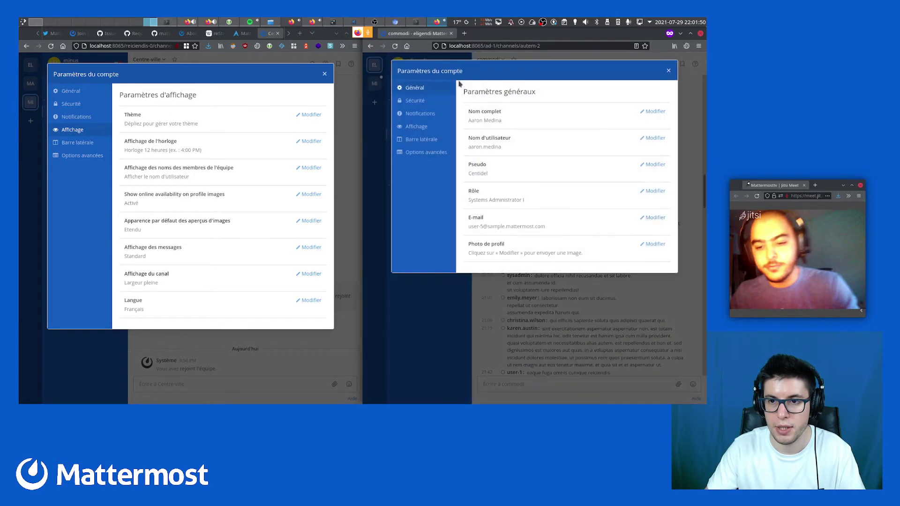
{"action": "left_click", "coordinate": [417, 130]}
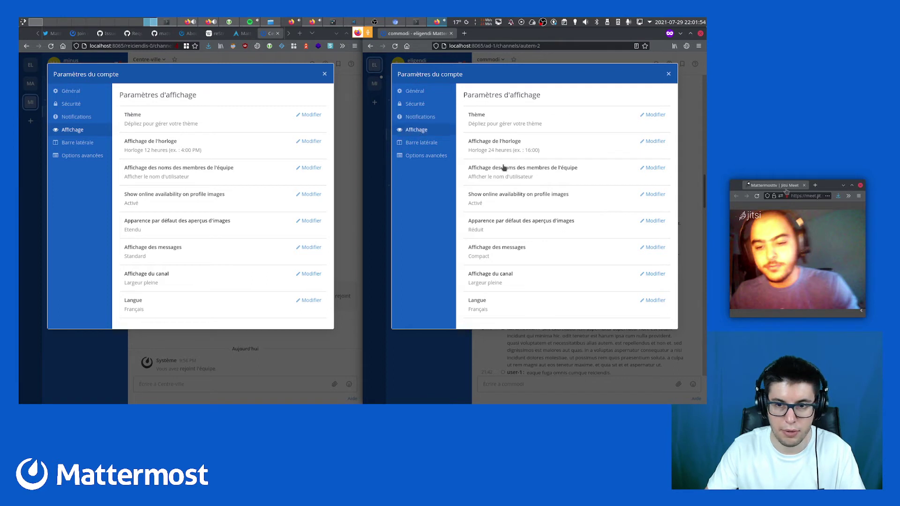
Set image previews to Étendu and message display to Standard, then expand Thème
{"action": "left_click", "coordinate": [506, 225]}
{"action": "left_click", "coordinate": [522, 235]}
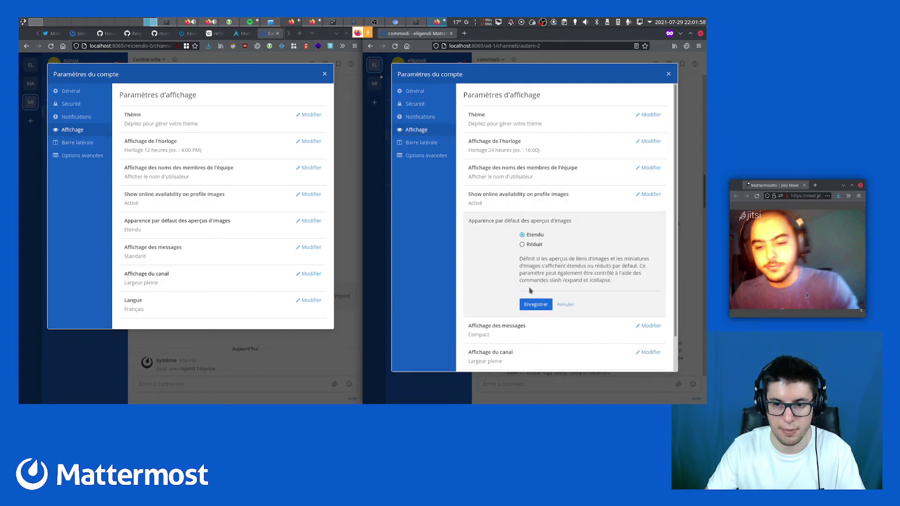
{"action": "left_click", "coordinate": [534, 305]}
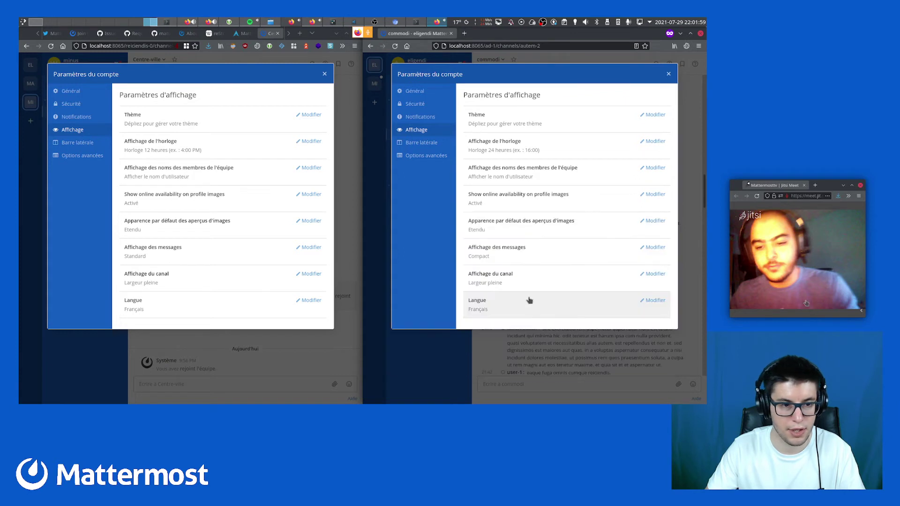
{"action": "left_click", "coordinate": [515, 257]}
{"action": "left_click", "coordinate": [531, 262]}
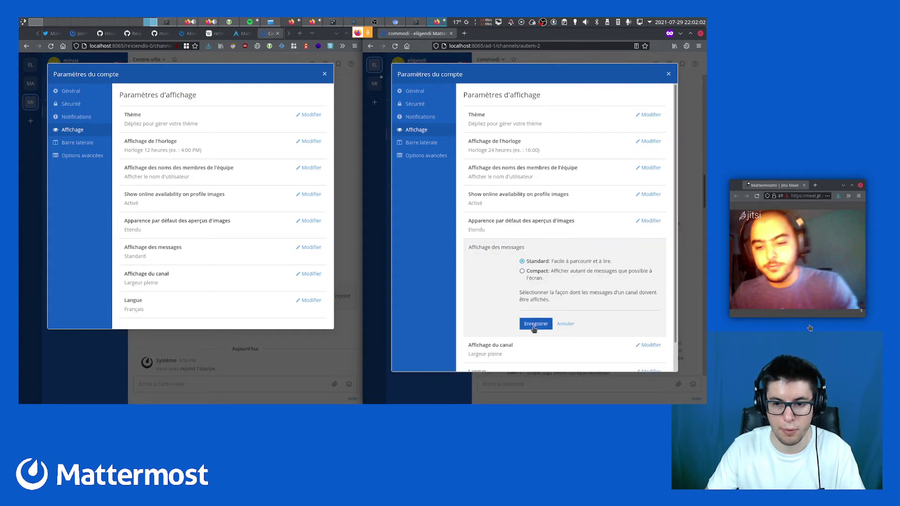
{"action": "left_click", "coordinate": [529, 323]}
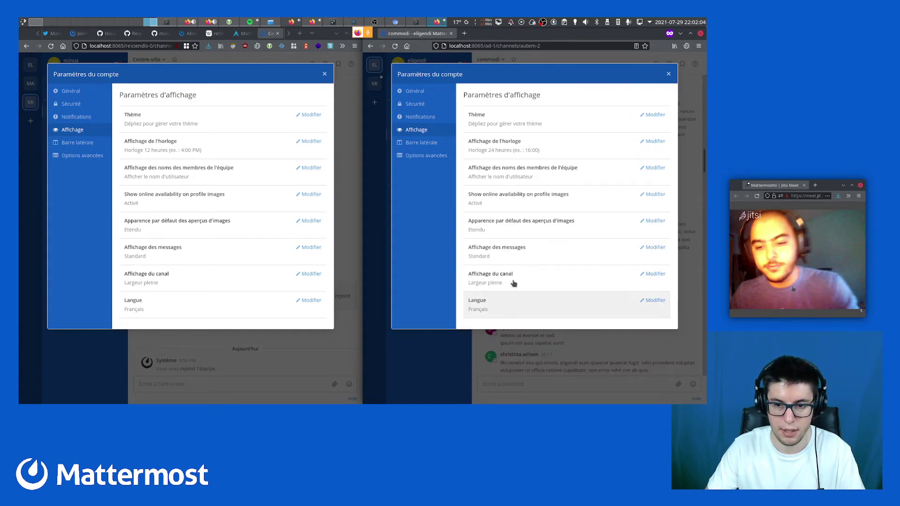
{"action": "left_click", "coordinate": [503, 117]}
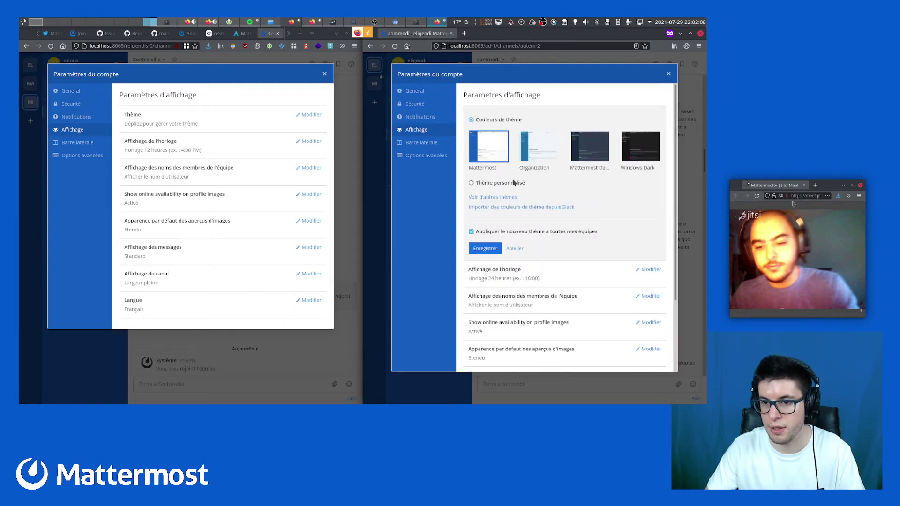
Open the Theme Colors docs, scroll to Discord Dark Theme, and open its GitHub link in a background tab
{"action": "middle_click", "coordinate": [496, 198]}
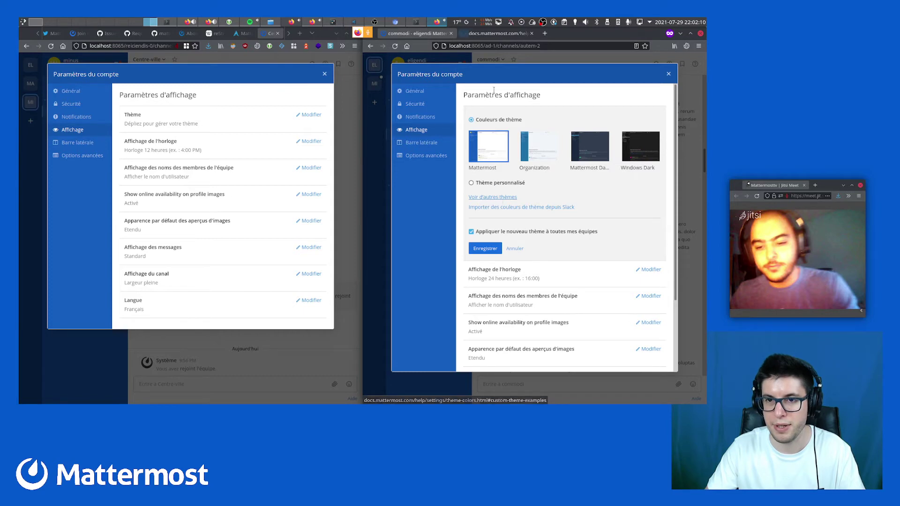
{"action": "key", "text": "ctrl+Tab"}
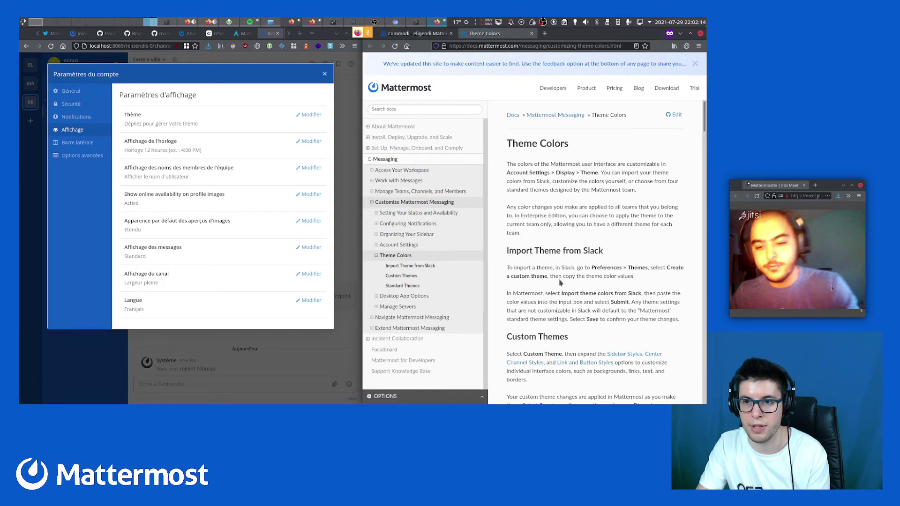
{"action": "scroll", "coordinate": [569, 205], "scroll_direction": "down", "scroll_amount": 5}
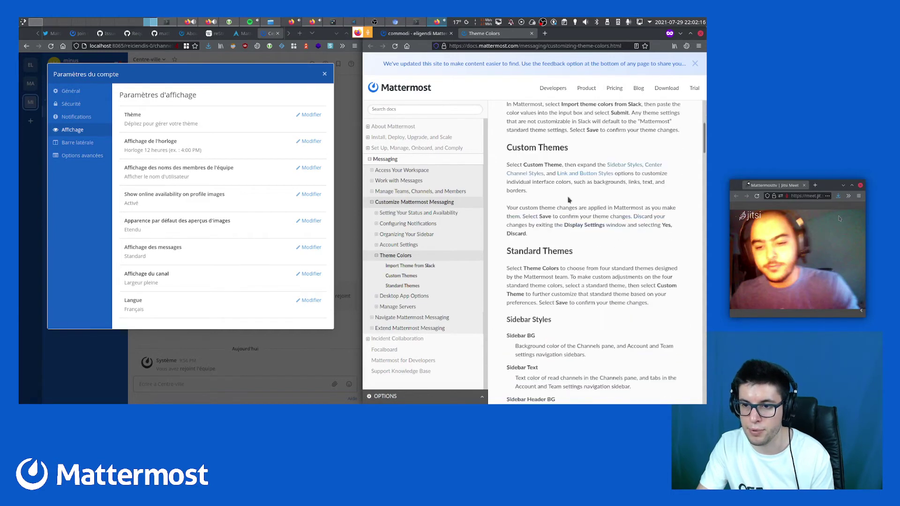
{"action": "scroll", "coordinate": [580, 193], "scroll_direction": "down", "scroll_amount": 12}
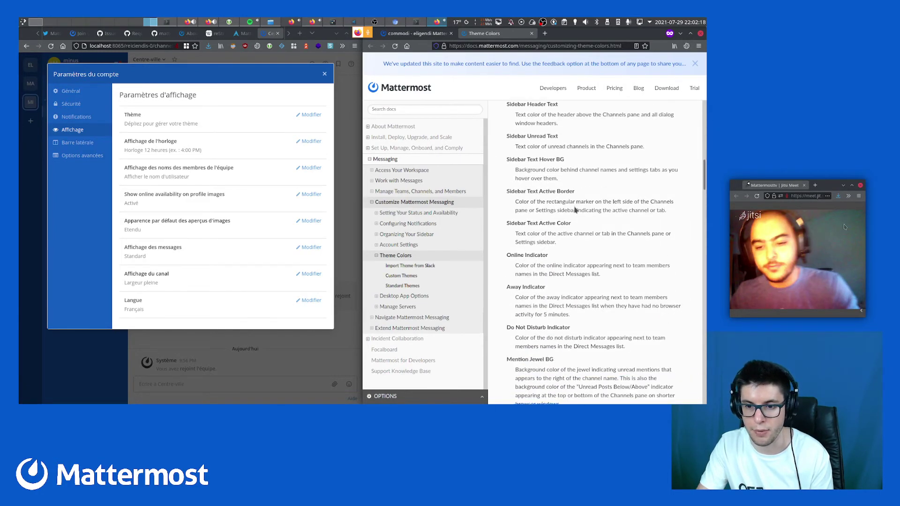
{"action": "scroll", "coordinate": [575, 210], "scroll_direction": "down", "scroll_amount": 15}
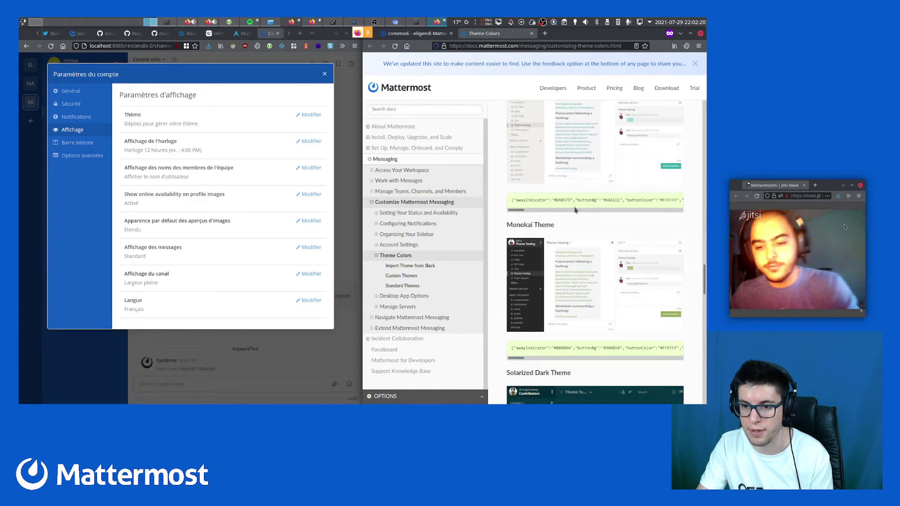
{"action": "scroll", "coordinate": [576, 210], "scroll_direction": "down", "scroll_amount": 6}
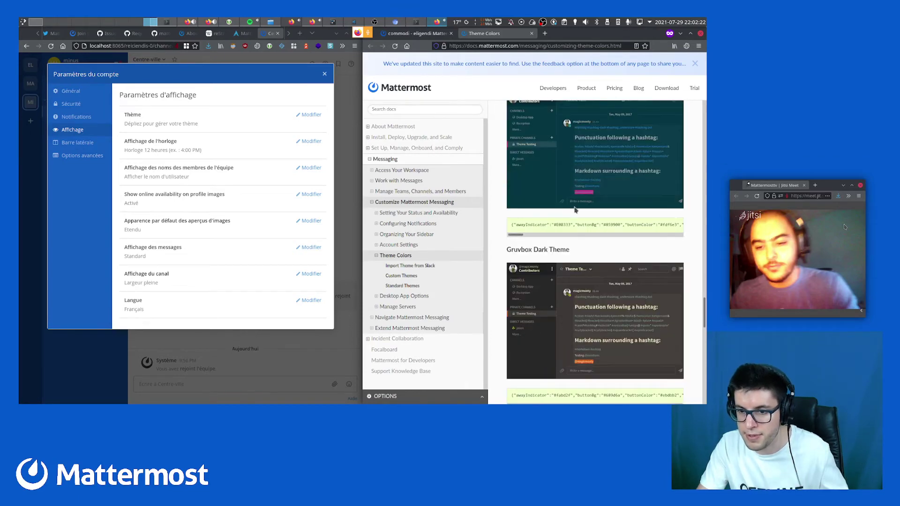
{"action": "scroll", "coordinate": [576, 210], "scroll_direction": "down", "scroll_amount": 8}
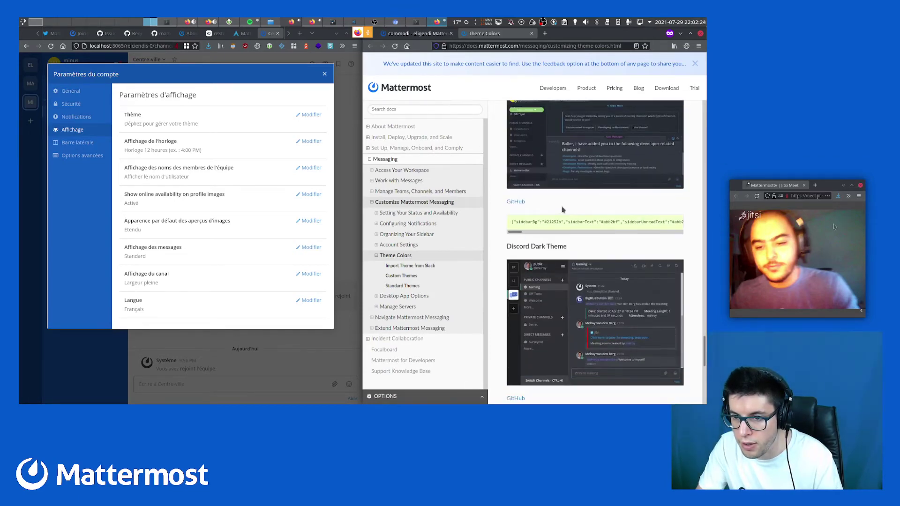
{"action": "scroll", "coordinate": [565, 234], "scroll_direction": "down", "scroll_amount": 3}
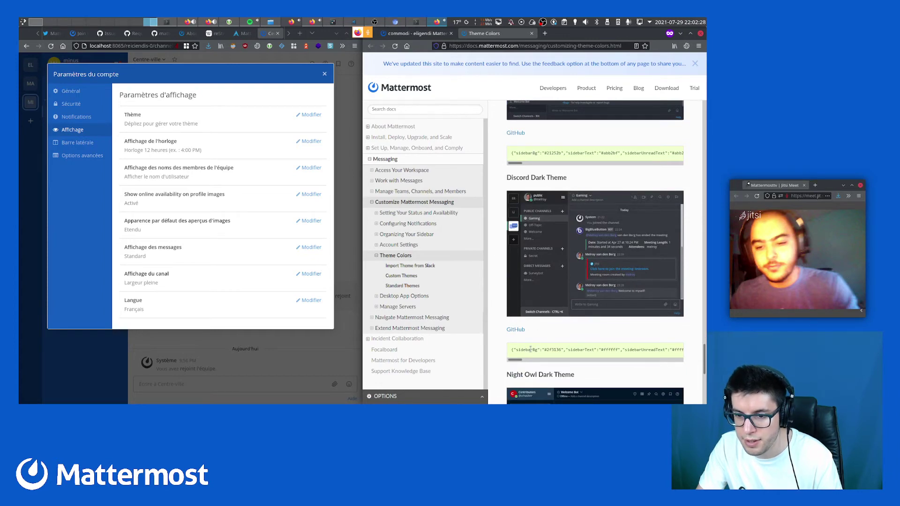
{"action": "middle_click", "coordinate": [517, 330]}
Copy the Discord Dark colour JSON from the GitHub README and go back to Mattermost
{"action": "key", "text": "ctrl+Tab"}
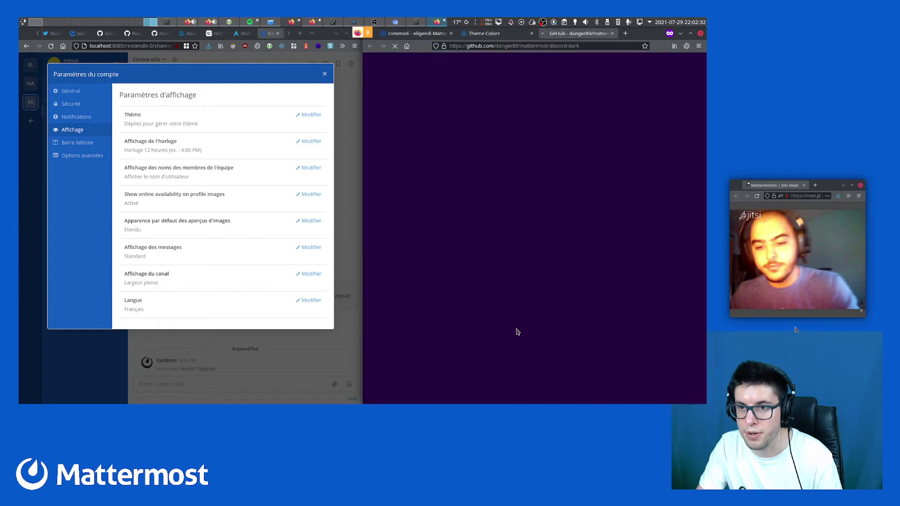
{"action": "scroll", "coordinate": [473, 235], "scroll_direction": "down", "scroll_amount": 6}
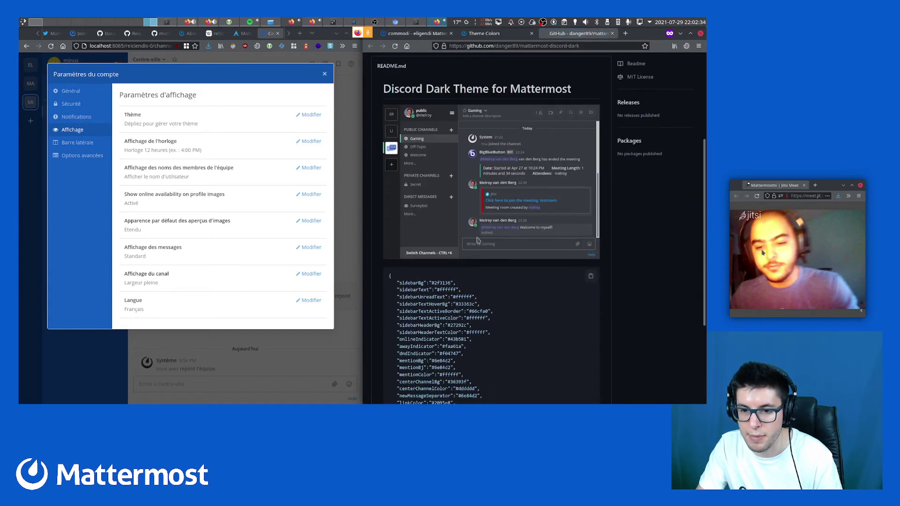
{"action": "scroll", "coordinate": [474, 236], "scroll_direction": "up", "scroll_amount": 4}
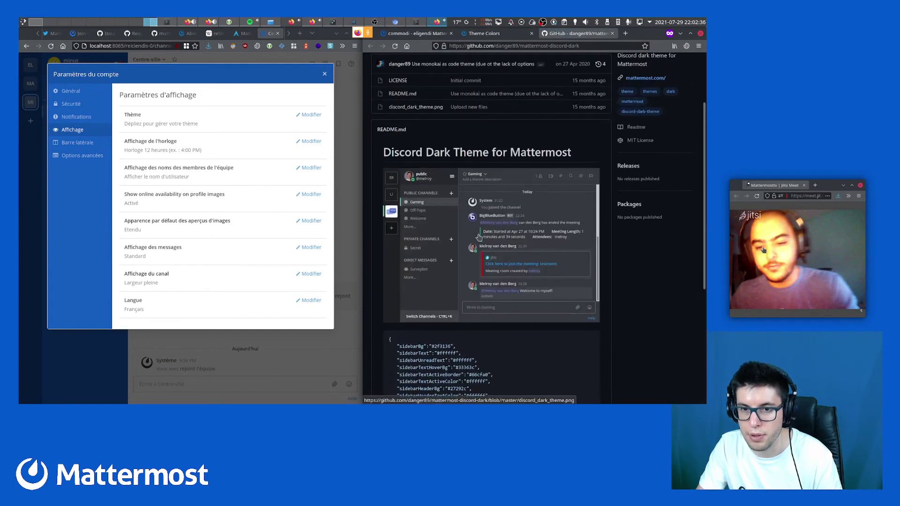
{"action": "scroll", "coordinate": [473, 235], "scroll_direction": "down", "scroll_amount": 3}
{"action": "left_click_drag", "start_coordinate": [390, 216], "coordinate": [409, 397]}
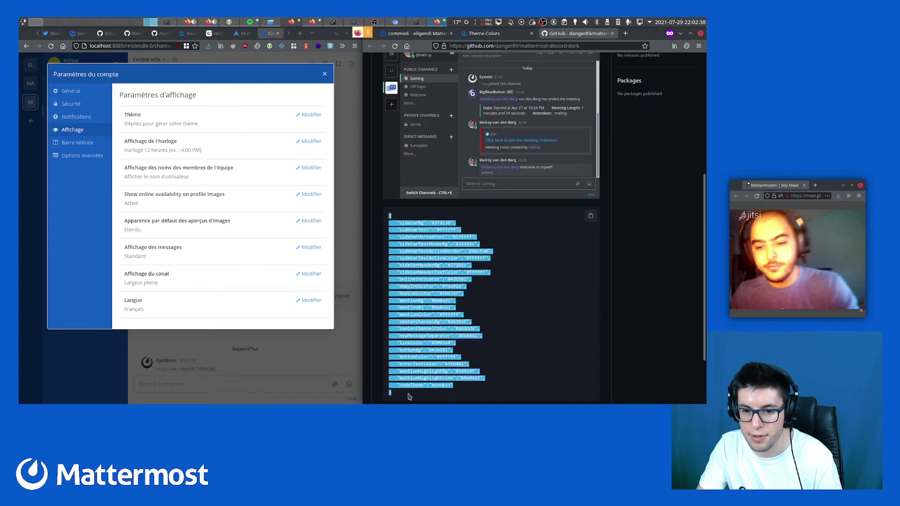
{"action": "key", "text": "ctrl+Page_Up"}
{"action": "key", "text": "ctrl+Page_Up"}
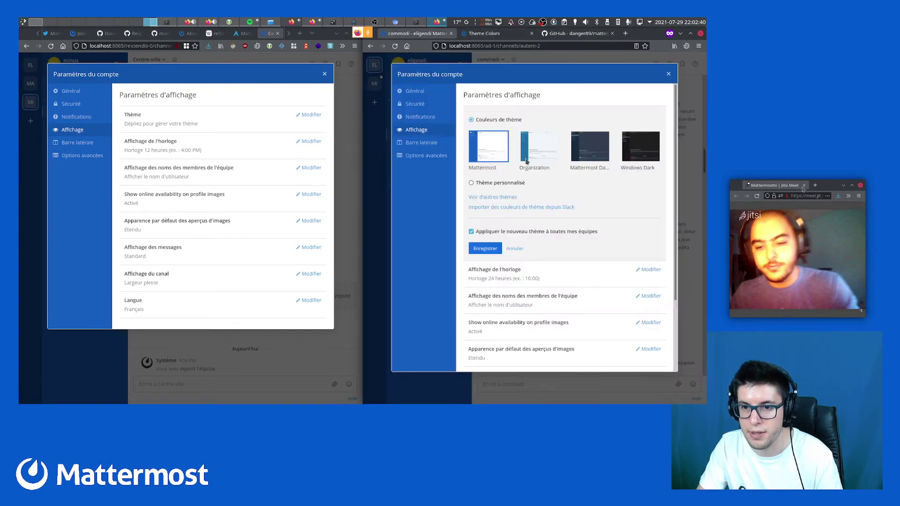
Paste the Discord Dark JSON into a Thème personnalisé, save it, and close the settings
{"action": "left_click", "coordinate": [486, 184]}
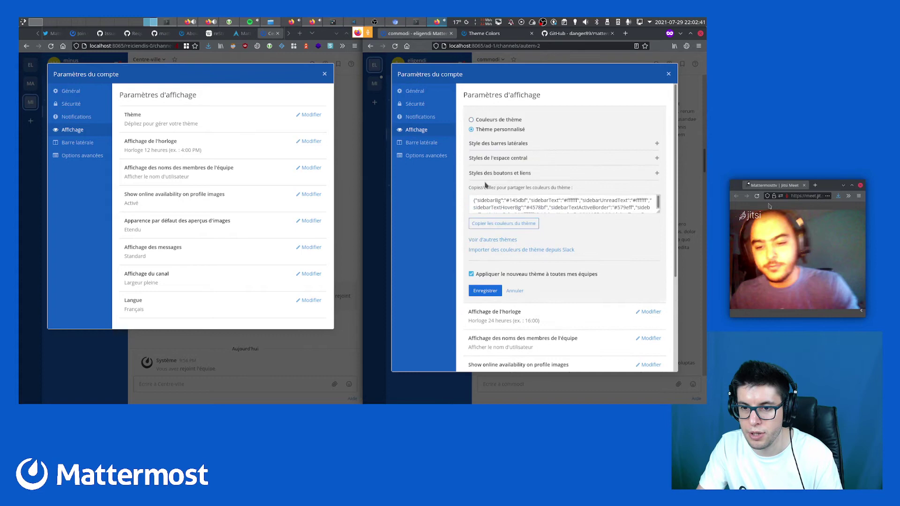
{"action": "left_click", "coordinate": [497, 200]}
{"action": "key", "text": "ctrl+v"}
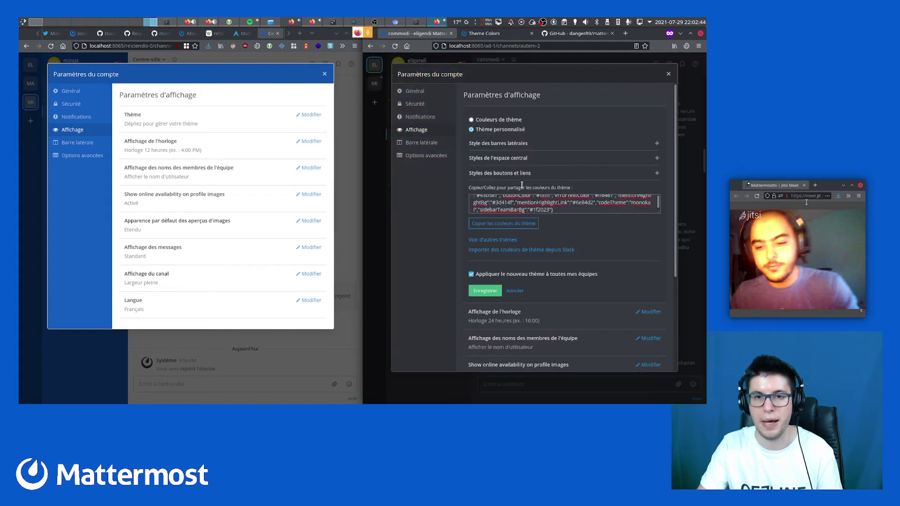
{"action": "left_click", "coordinate": [669, 74]}
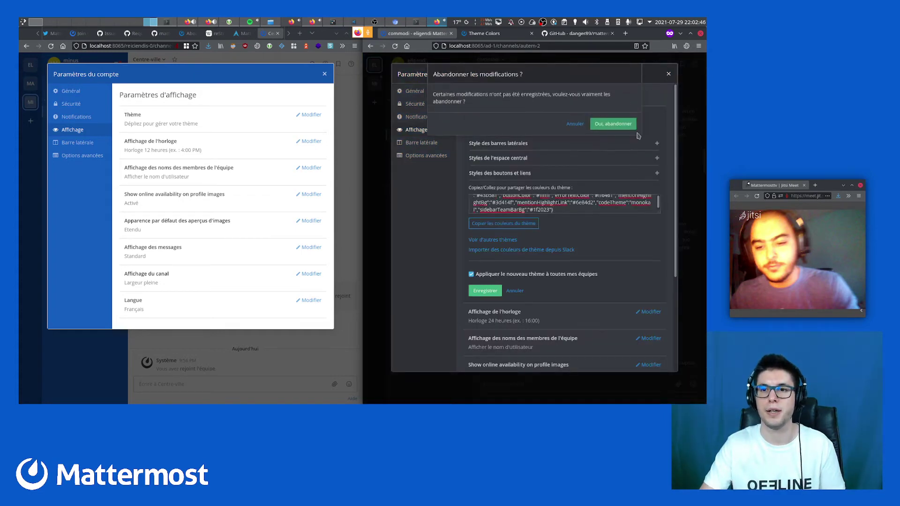
{"action": "left_click", "coordinate": [575, 125]}
{"action": "scroll", "coordinate": [576, 275], "scroll_direction": "down", "scroll_amount": 3}
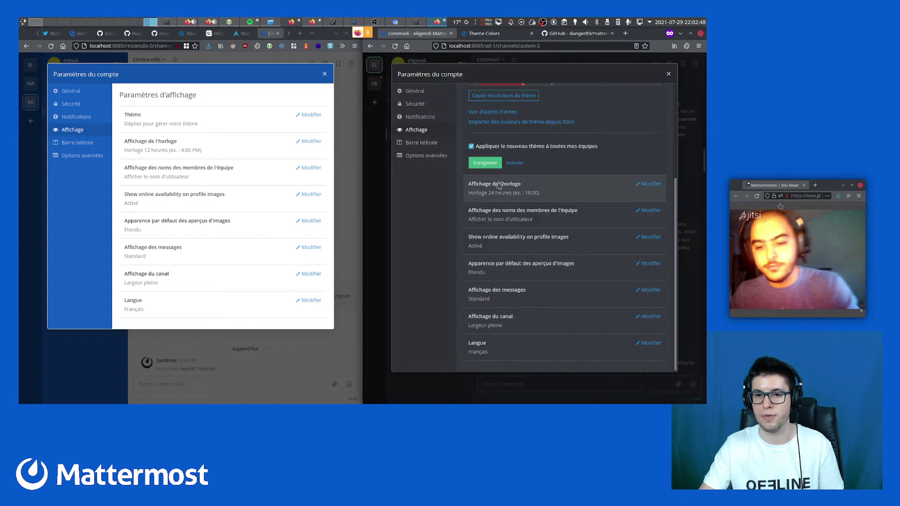
{"action": "left_click", "coordinate": [489, 161]}
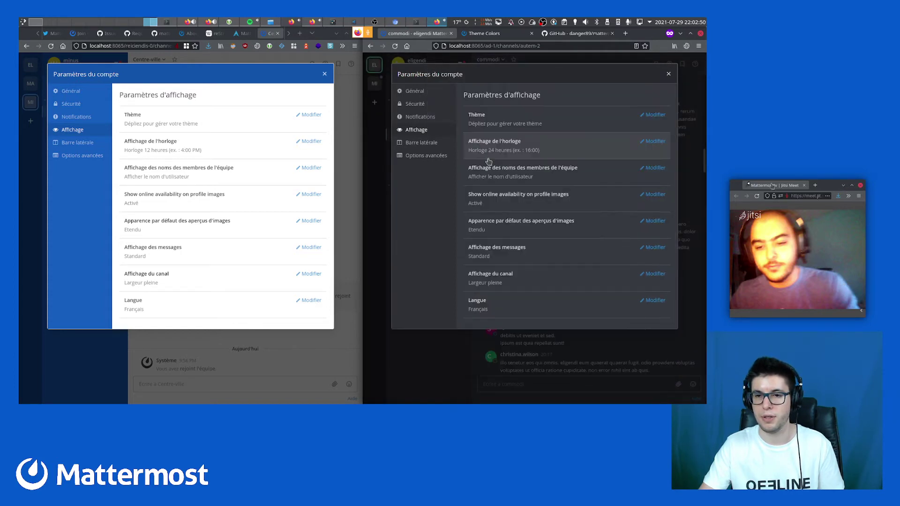
{"action": "left_click", "coordinate": [668, 74]}
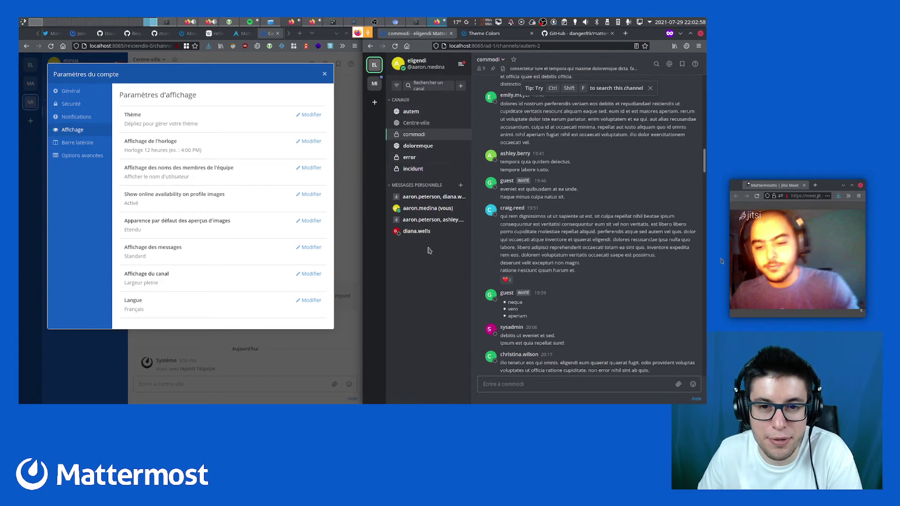
Maximise the dark commodi channel, preview two reply threads in the side panel, then close it
{"action": "left_click", "coordinate": [691, 33]}
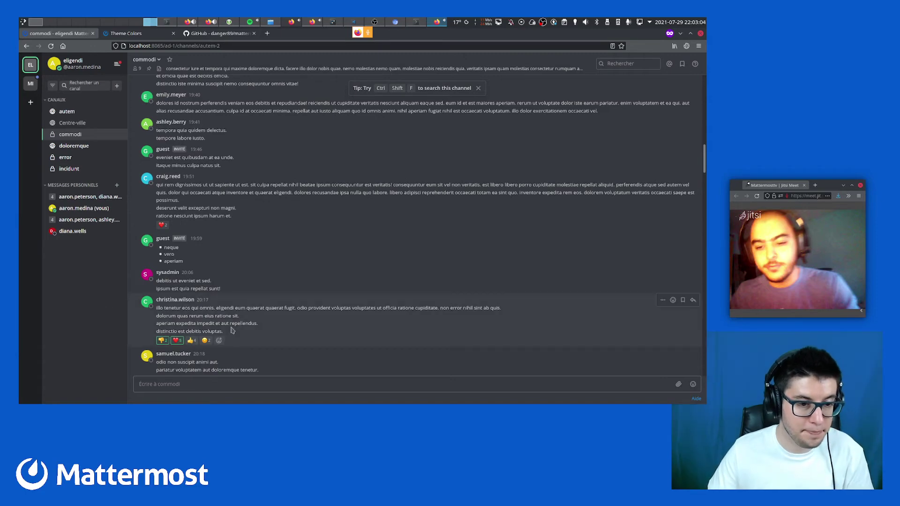
{"action": "scroll", "coordinate": [243, 193], "scroll_direction": "up", "scroll_amount": 10}
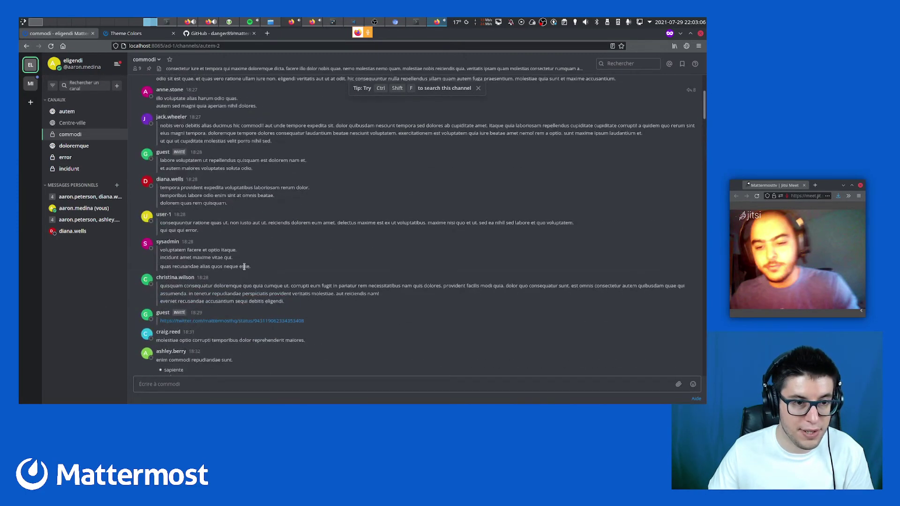
{"action": "scroll", "coordinate": [232, 175], "scroll_direction": "up", "scroll_amount": 3}
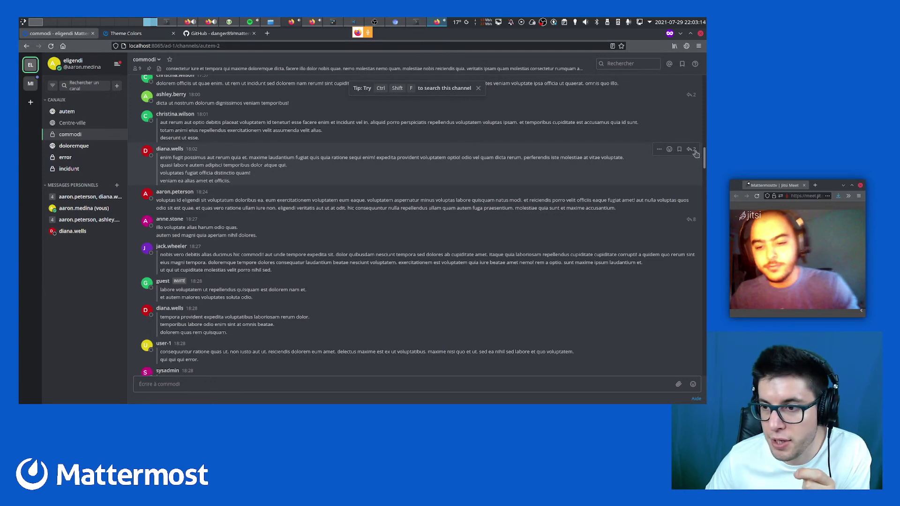
{"action": "left_click", "coordinate": [666, 180]}
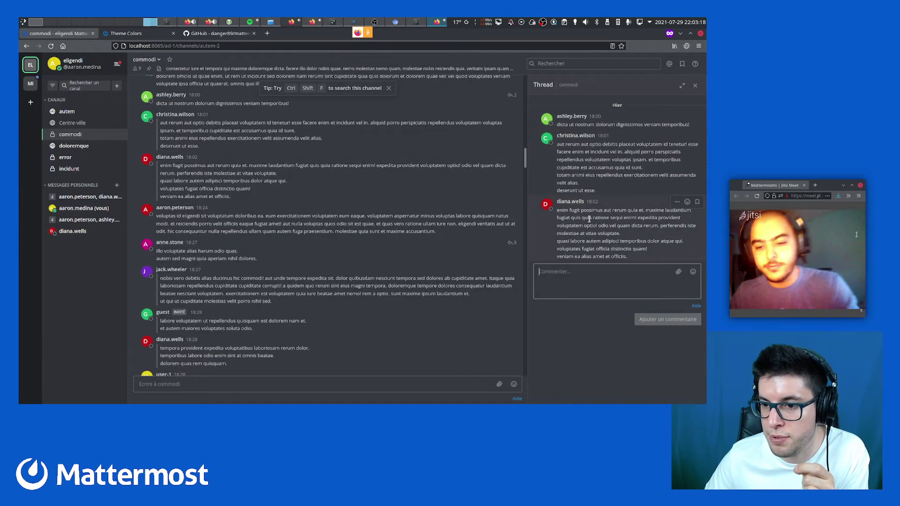
{"action": "left_click", "coordinate": [510, 243]}
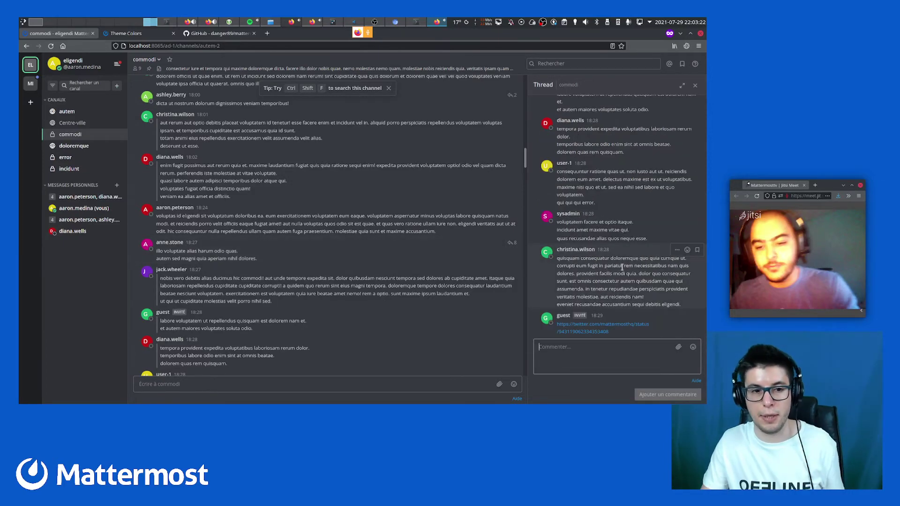
{"action": "scroll", "coordinate": [623, 262], "scroll_direction": "up", "scroll_amount": 3}
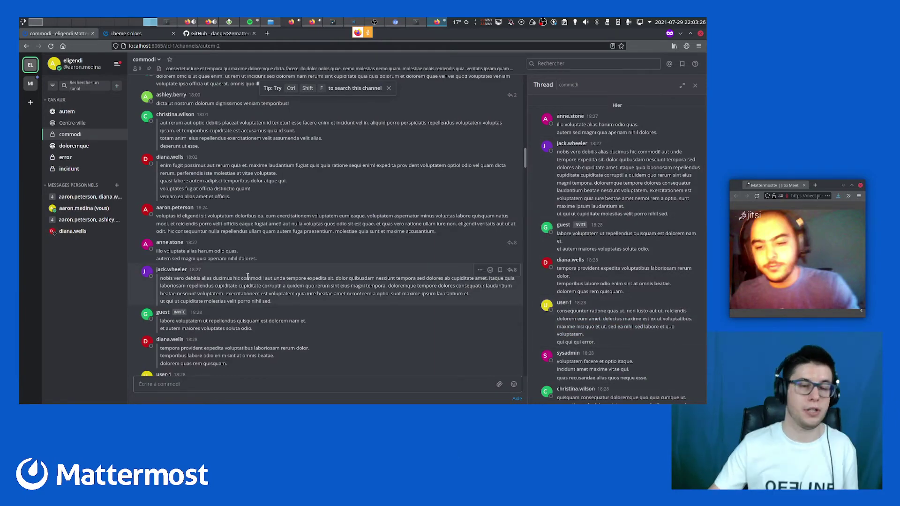
{"action": "left_click", "coordinate": [698, 89]}
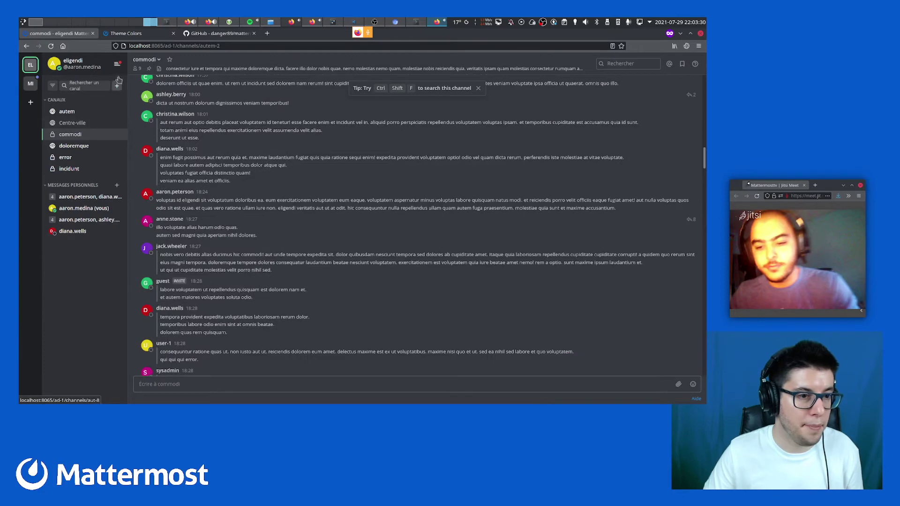
Open the System Console from the team menu and search its settings for 'thre'
{"action": "left_click", "coordinate": [118, 65]}
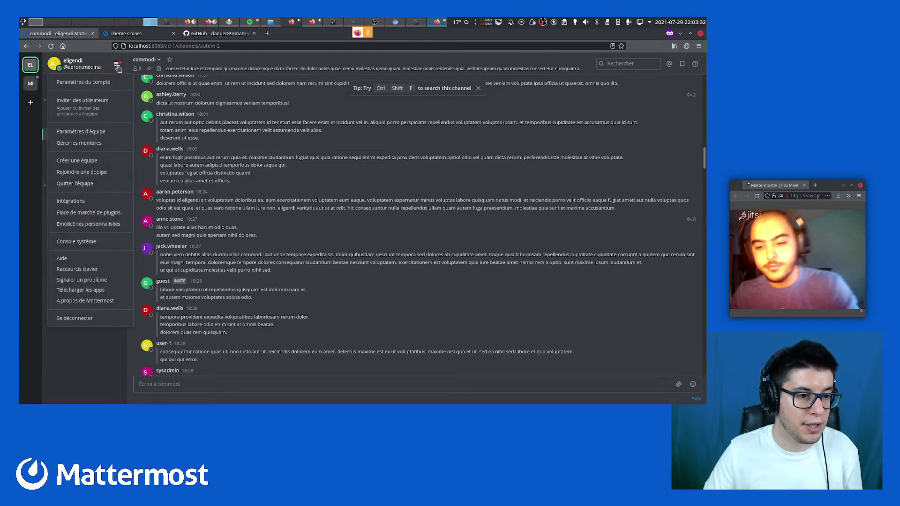
{"action": "left_click", "coordinate": [87, 242]}
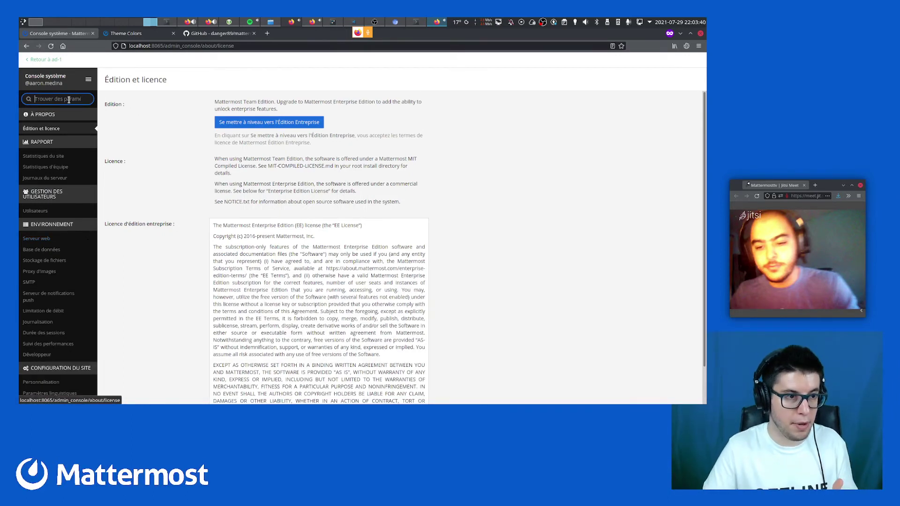
{"action": "type", "text": "thread"}
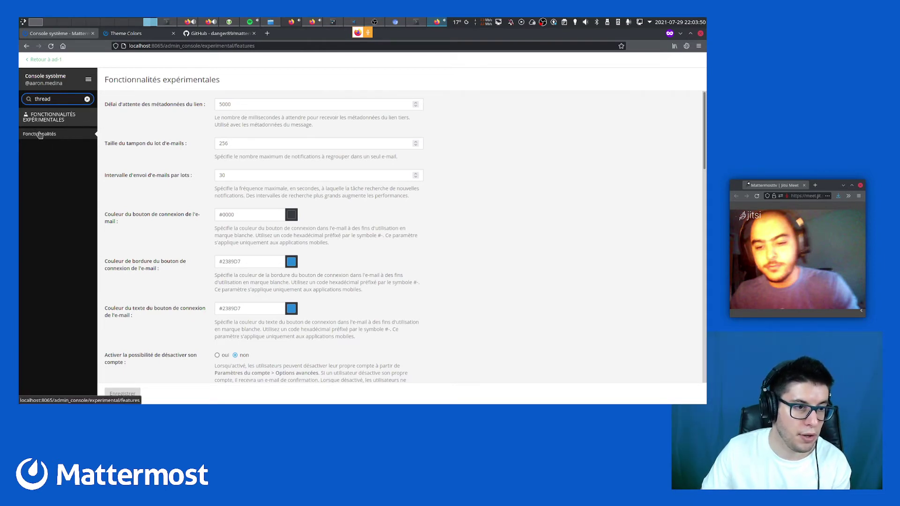
{"action": "scroll", "coordinate": [192, 251], "scroll_direction": "down", "scroll_amount": 10}
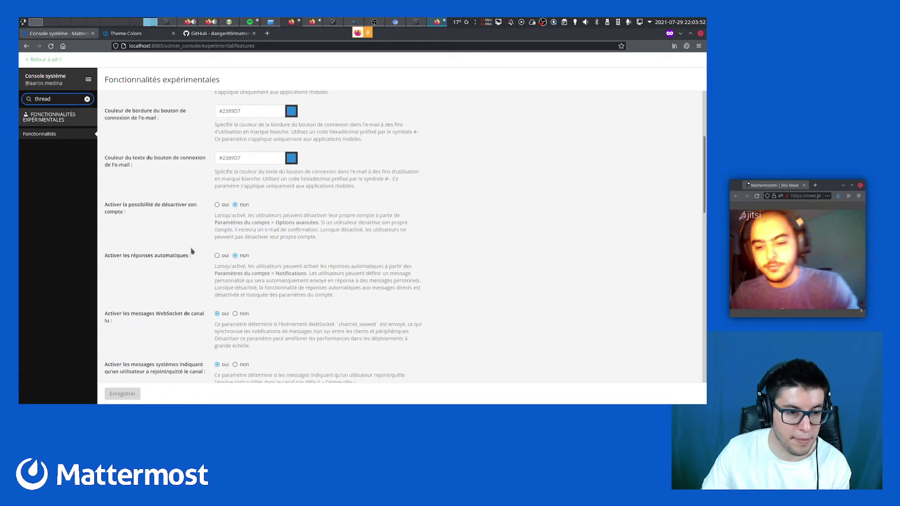
{"action": "scroll", "coordinate": [186, 256], "scroll_direction": "down", "scroll_amount": 3}
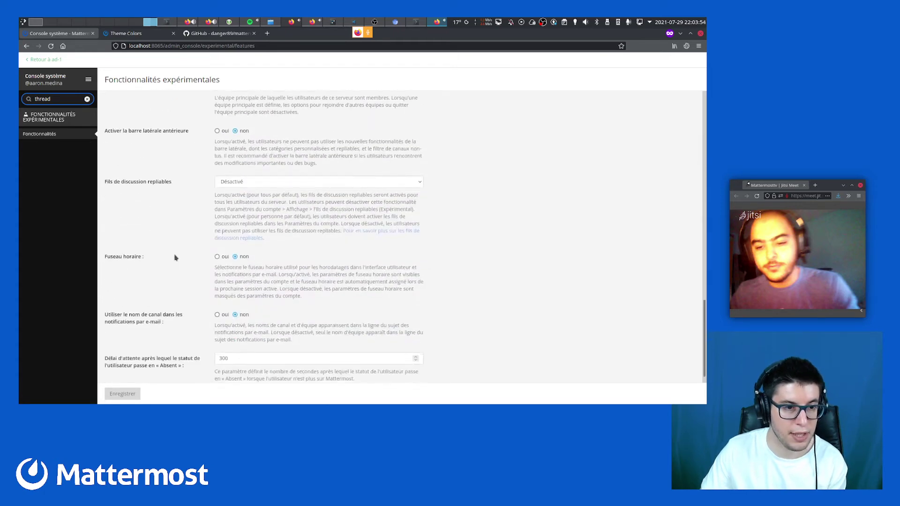
Set Fils de discussion repliables to Activé (pour personne par défaut), save, clear the search, and go back
{"action": "left_click", "coordinate": [236, 185]}
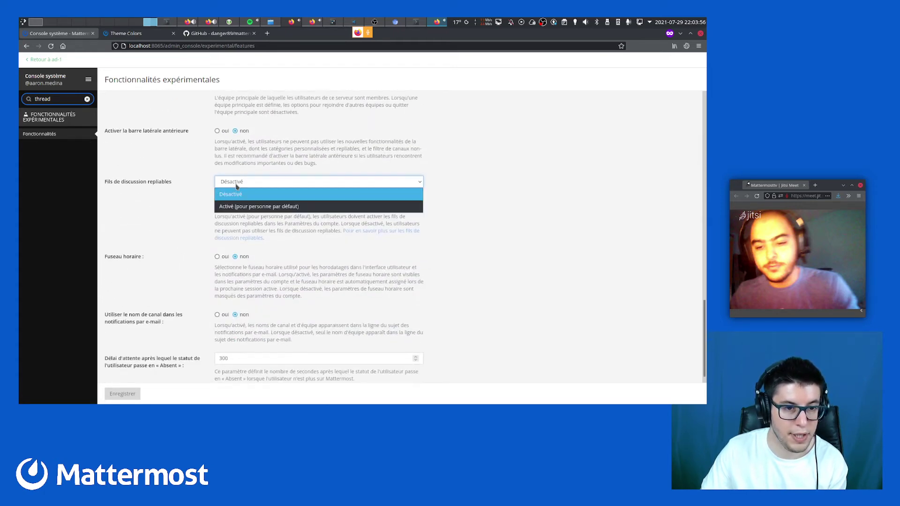
{"action": "left_click", "coordinate": [239, 209]}
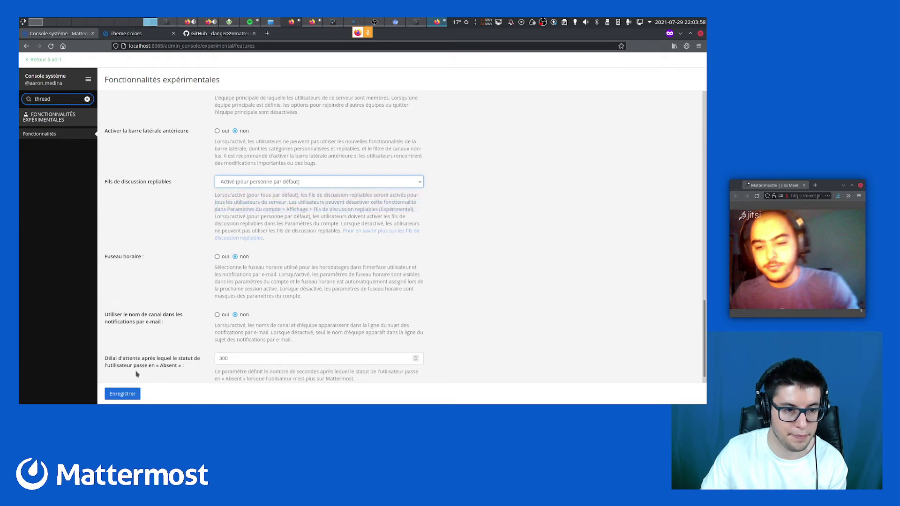
{"action": "left_click", "coordinate": [121, 395]}
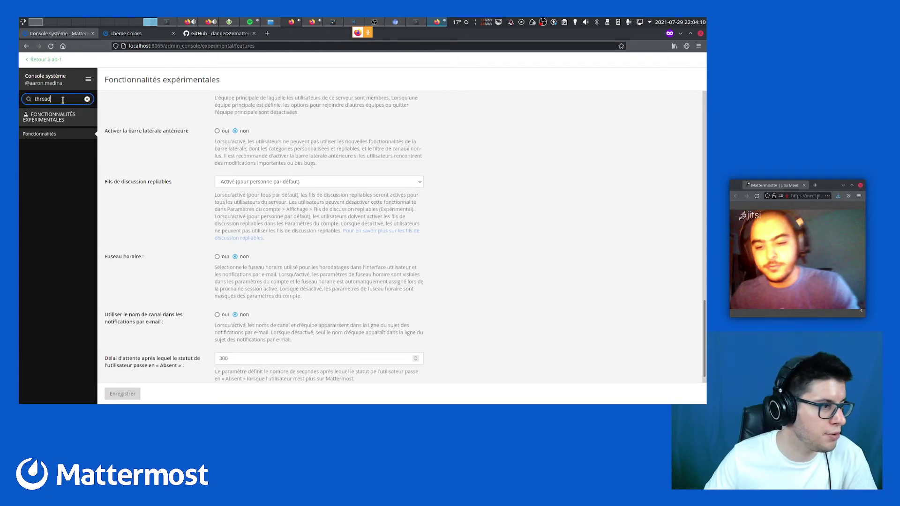
{"action": "left_click_drag", "start_coordinate": [63, 100], "coordinate": [19, 102]}
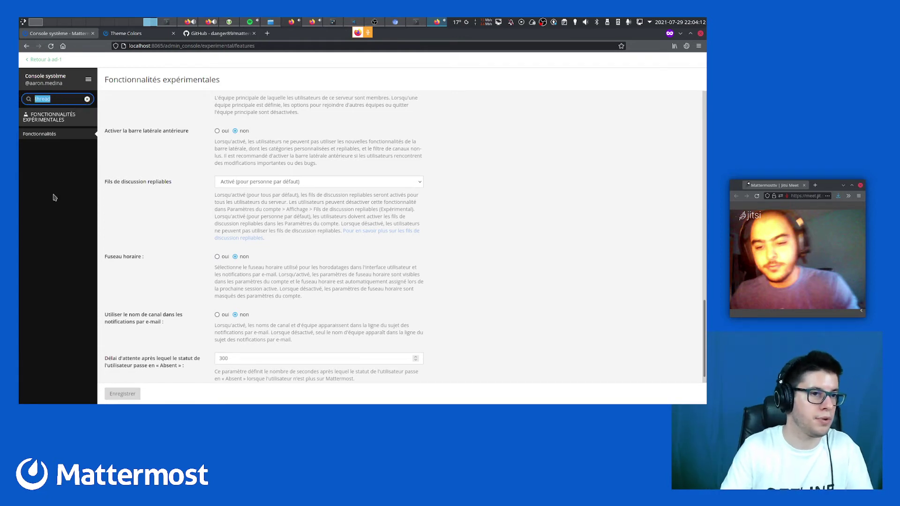
{"action": "key", "text": "BackSpace"}
{"action": "left_click", "coordinate": [46, 59]}
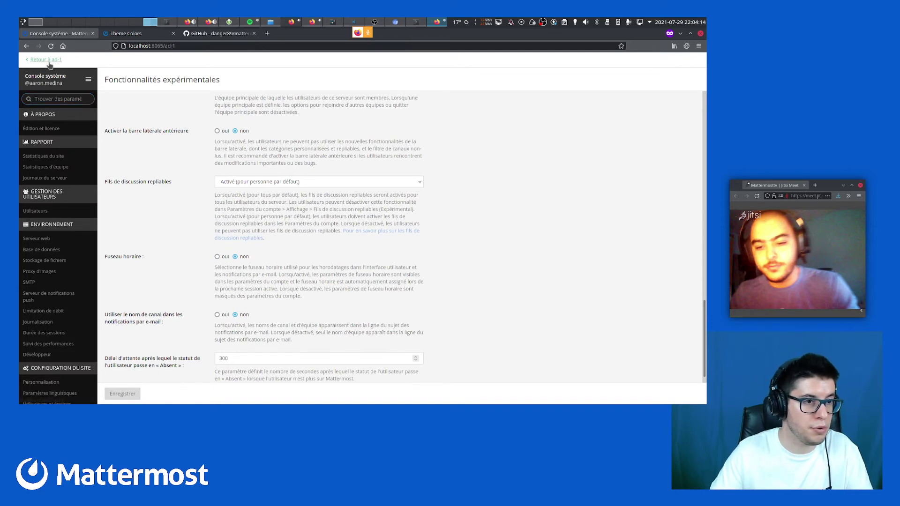
Dismiss the custom statuses intro, recheck the 'thread' console setting, return to the team, and snap right
{"action": "left_click", "coordinate": [116, 66]}
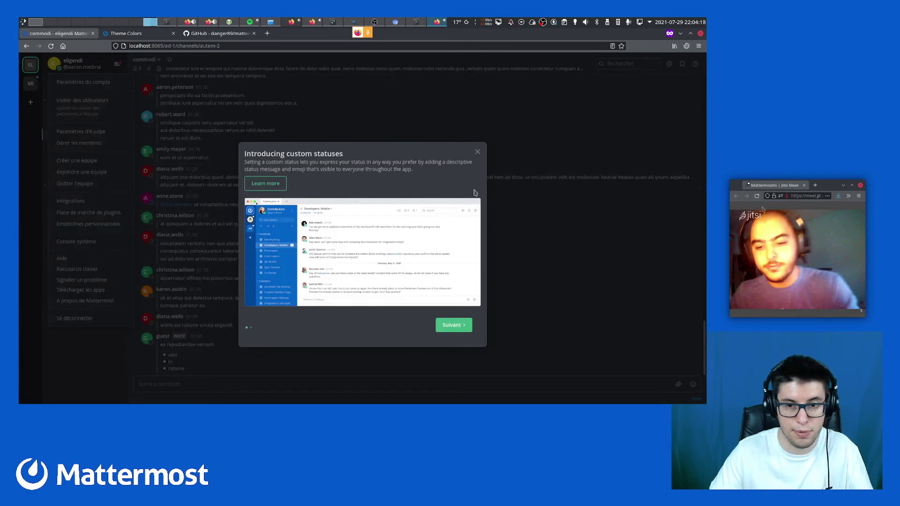
{"action": "left_click", "coordinate": [474, 151]}
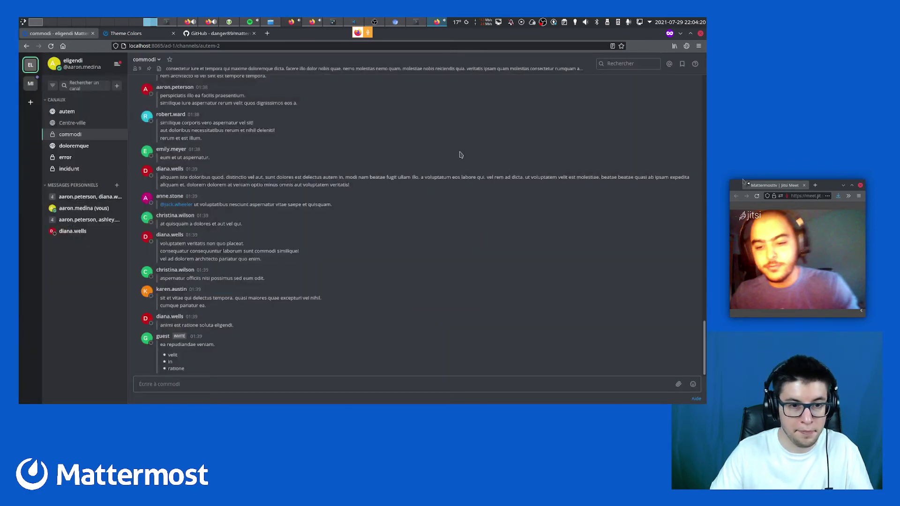
{"action": "left_click", "coordinate": [118, 65]}
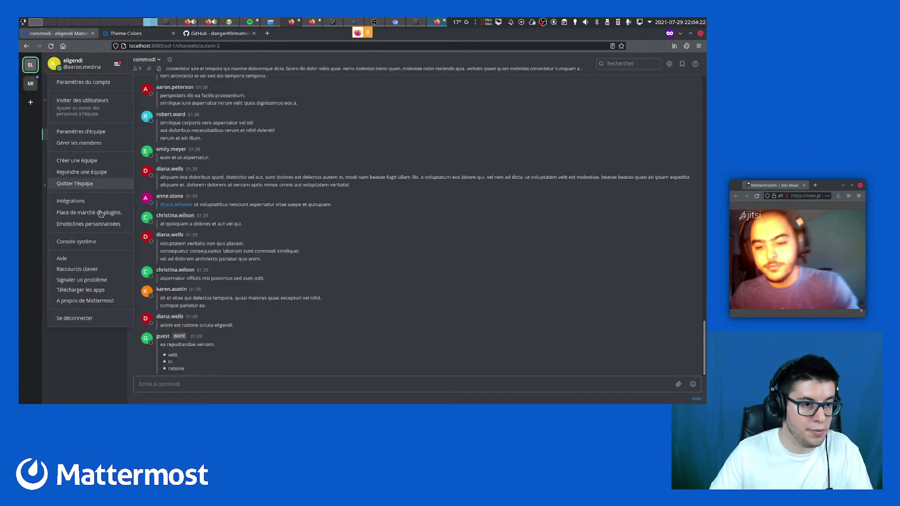
{"action": "left_click", "coordinate": [94, 244]}
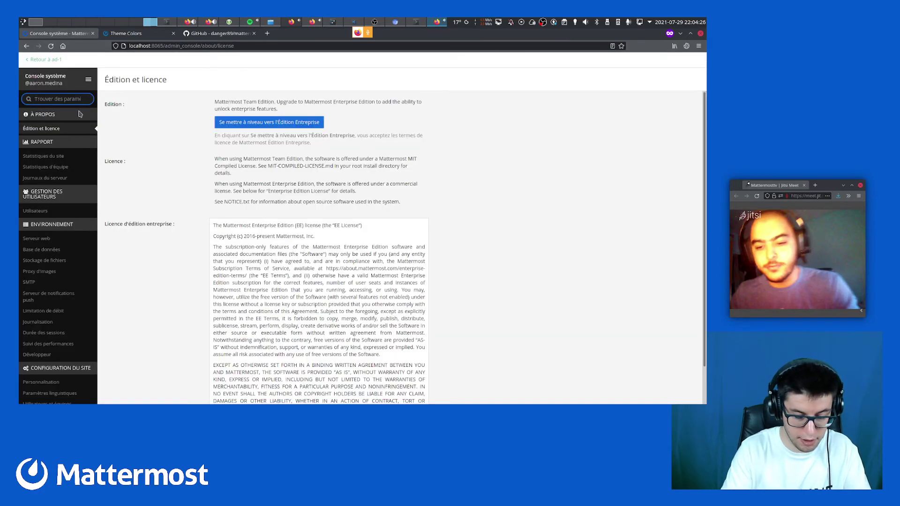
{"action": "type", "text": "thread"}
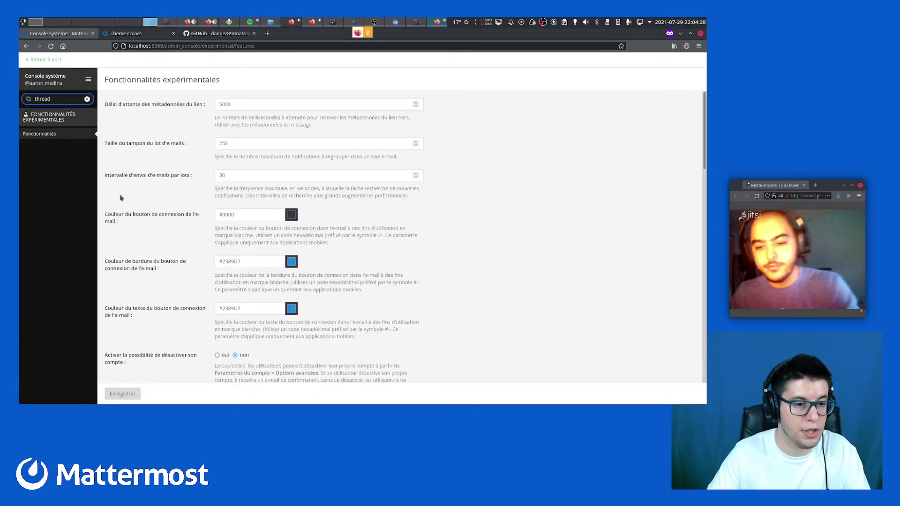
{"action": "scroll", "coordinate": [149, 225], "scroll_direction": "down", "scroll_amount": 7}
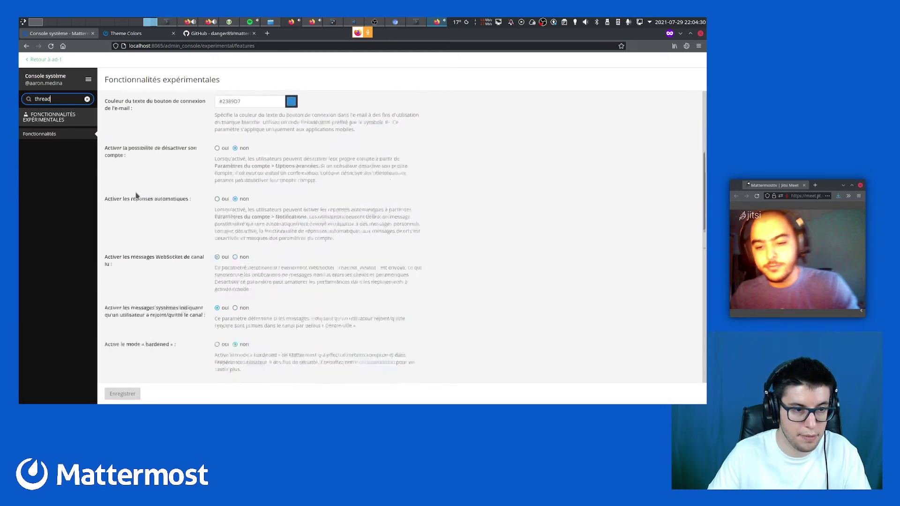
{"action": "left_click", "coordinate": [44, 60]}
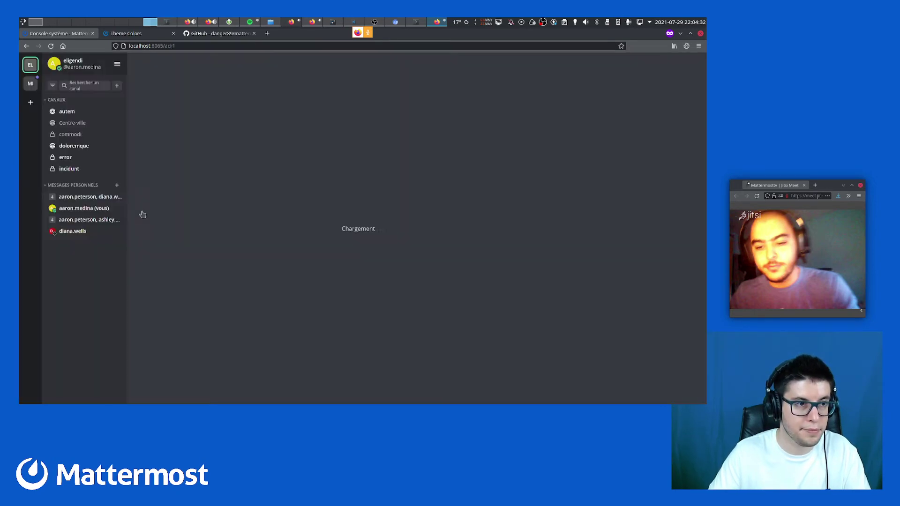
{"action": "key", "text": "super+Right"}
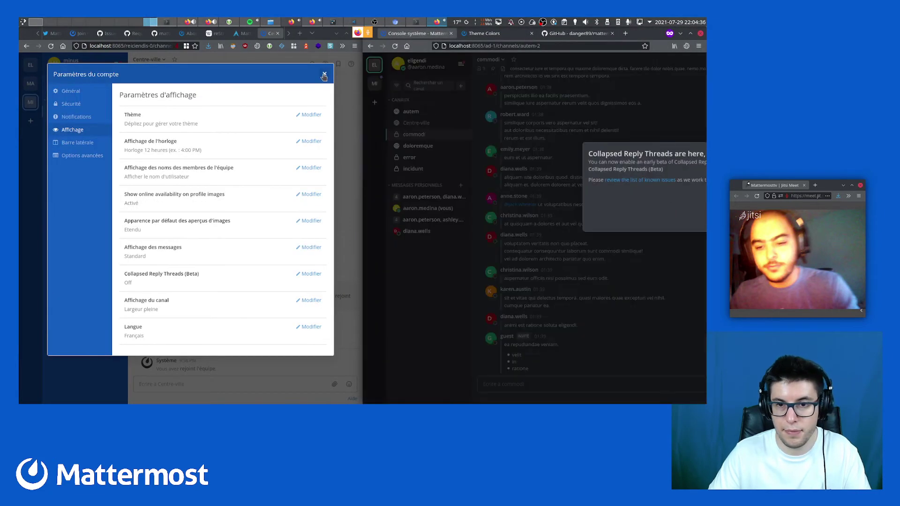
Maximise the commodi channel window and close the Collapsed Reply Threads popup
{"action": "key", "text": "alt"}
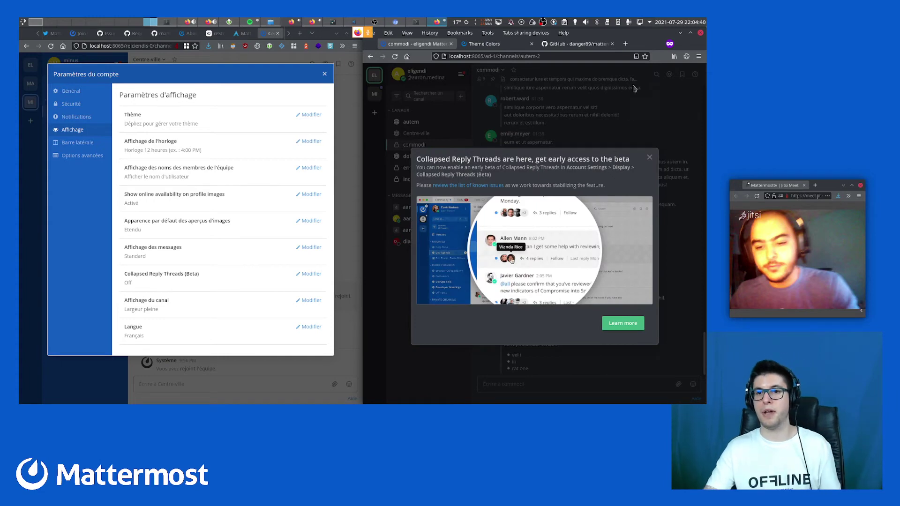
{"action": "key", "text": "alt"}
{"action": "left_click", "coordinate": [691, 33]}
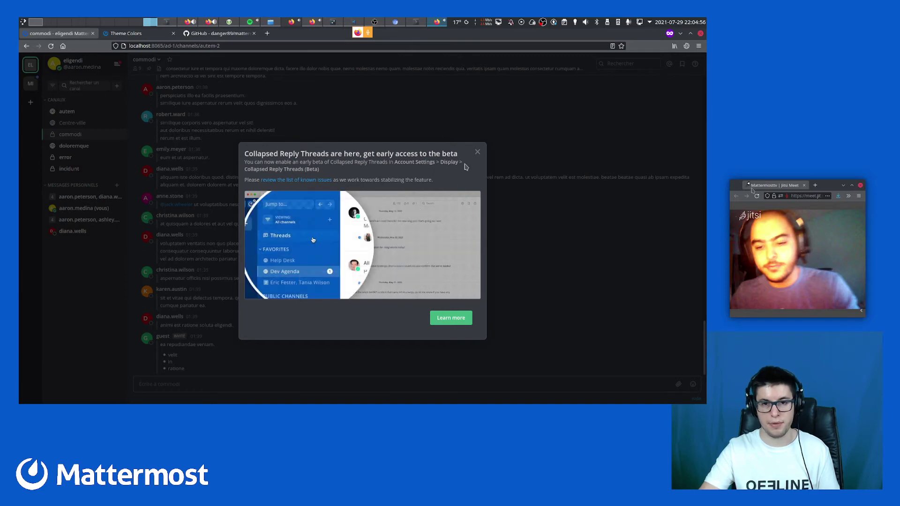
{"action": "left_click", "coordinate": [478, 152]}
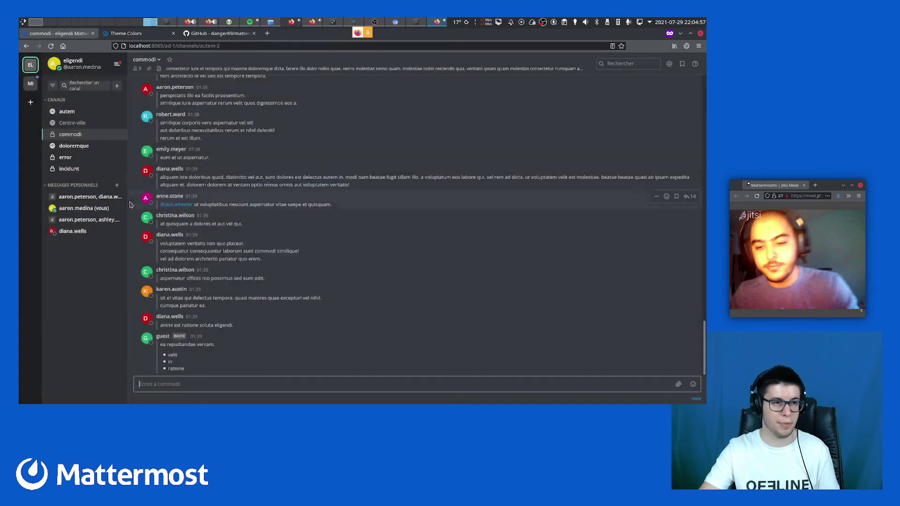
Open Paramètres du compte and look through Avancé and Barre latérale before reaching Affichage
{"action": "left_click", "coordinate": [116, 65]}
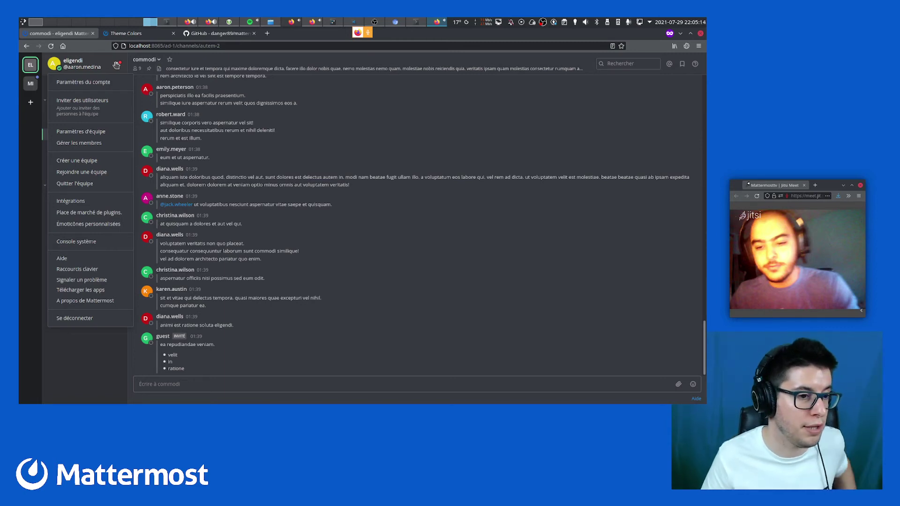
{"action": "left_click", "coordinate": [83, 83]}
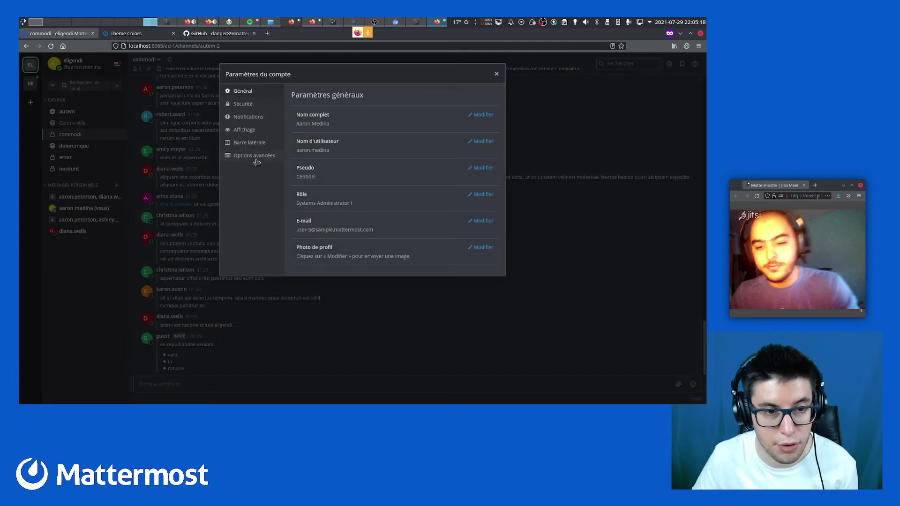
{"action": "left_click", "coordinate": [256, 159]}
{"action": "left_click", "coordinate": [332, 208]}
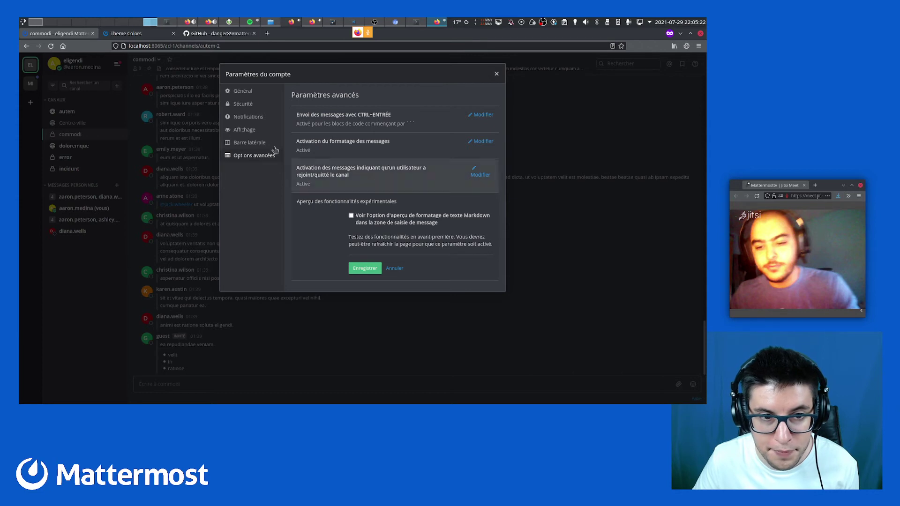
{"action": "left_click", "coordinate": [261, 143]}
{"action": "left_click", "coordinate": [264, 132]}
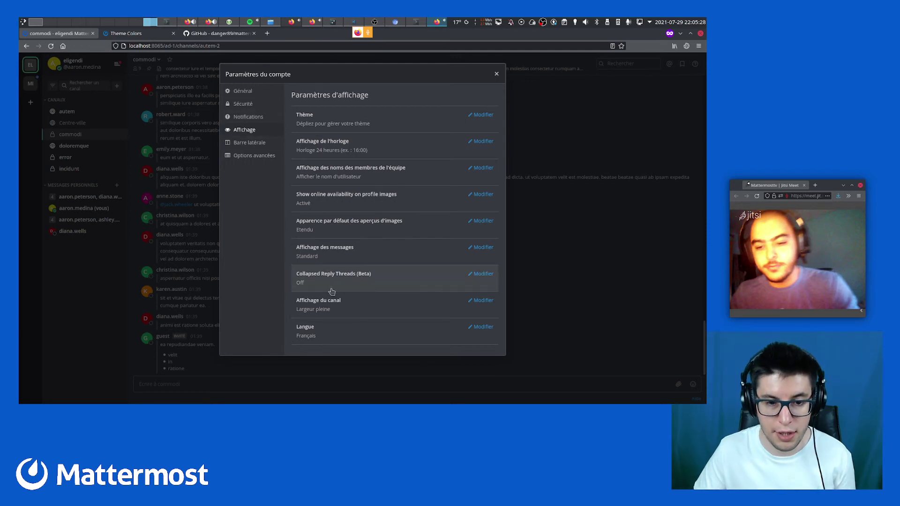
Set Collapsed Reply Threads (Beta) to On, save, close settings, and right-click the known-issues link
{"action": "left_click", "coordinate": [355, 281]}
{"action": "left_click", "coordinate": [356, 289]}
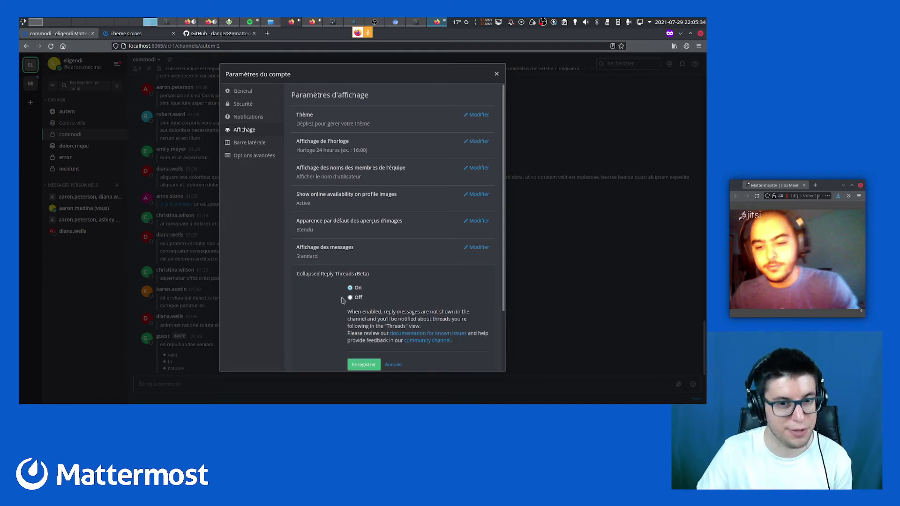
{"action": "scroll", "coordinate": [339, 301], "scroll_direction": "down", "scroll_amount": 1}
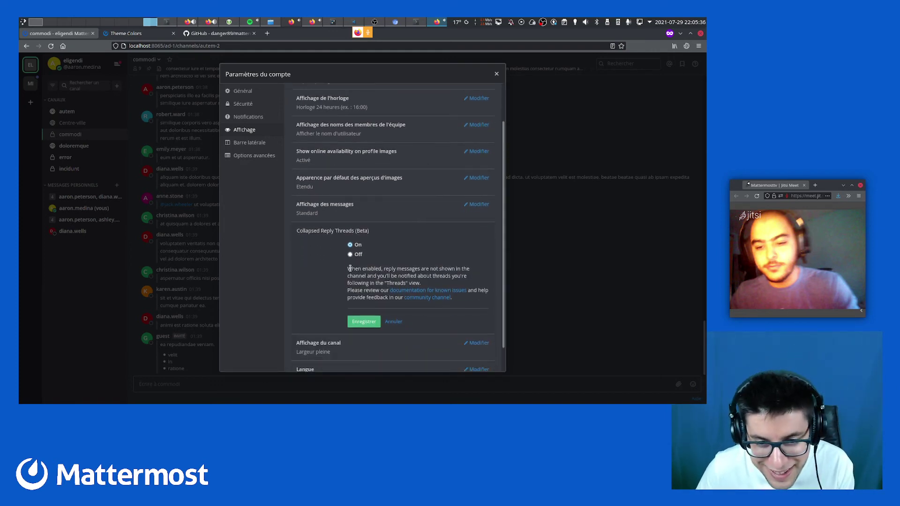
{"action": "left_click", "coordinate": [364, 323]}
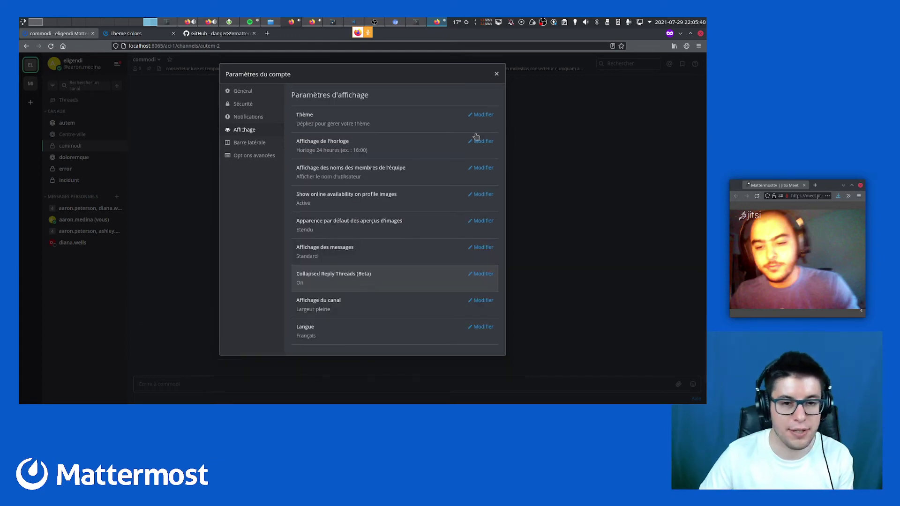
{"action": "left_click", "coordinate": [498, 74]}
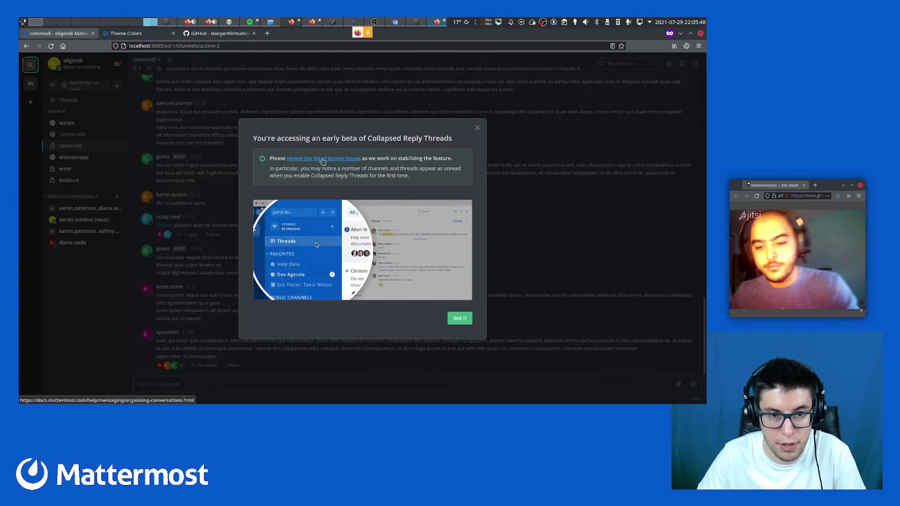
{"action": "right_click", "coordinate": [323, 161]}
Open the known-issues link in a new tab, scroll to Known Issues, and highlight the notifications issue
{"action": "left_click", "coordinate": [333, 167]}
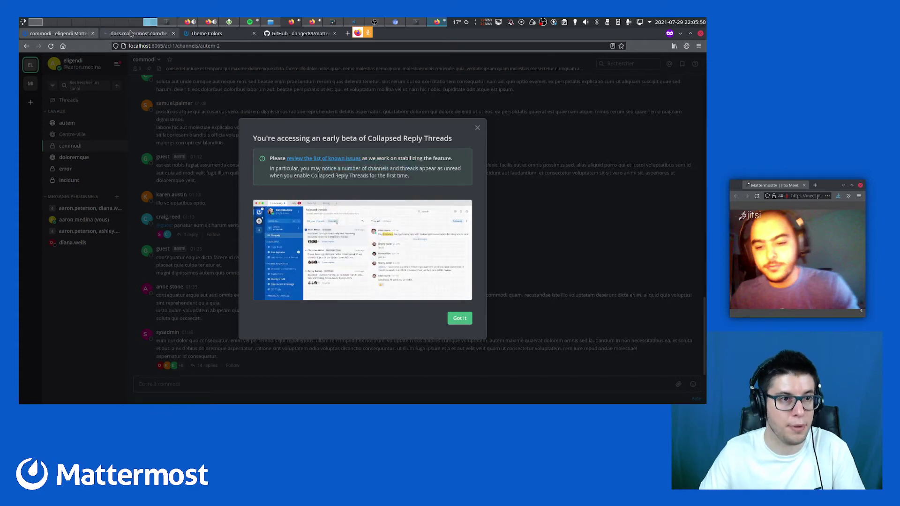
{"action": "left_click", "coordinate": [131, 34]}
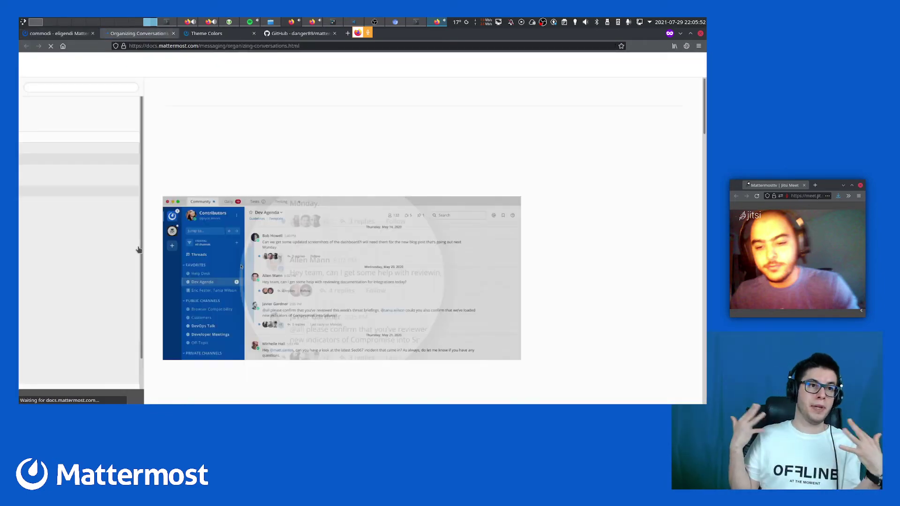
{"action": "scroll", "coordinate": [220, 244], "scroll_direction": "down", "scroll_amount": 5}
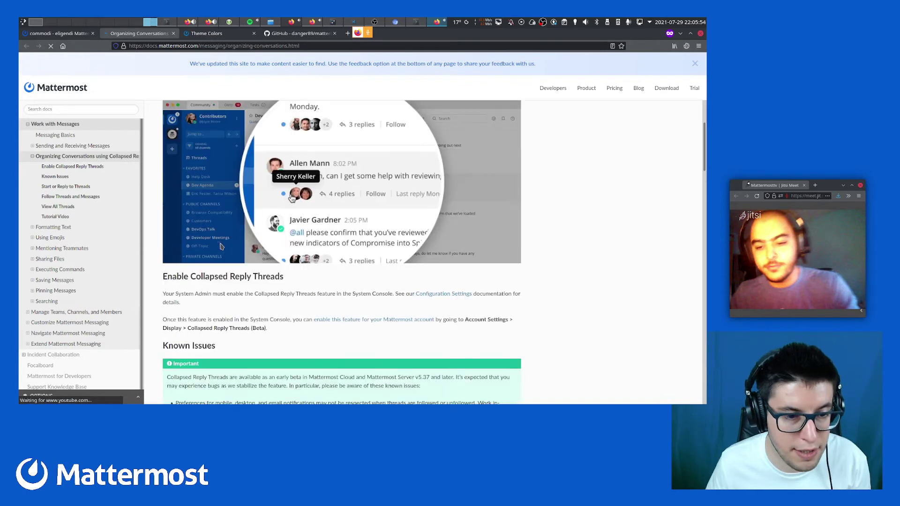
{"action": "scroll", "coordinate": [220, 244], "scroll_direction": "down", "scroll_amount": 3}
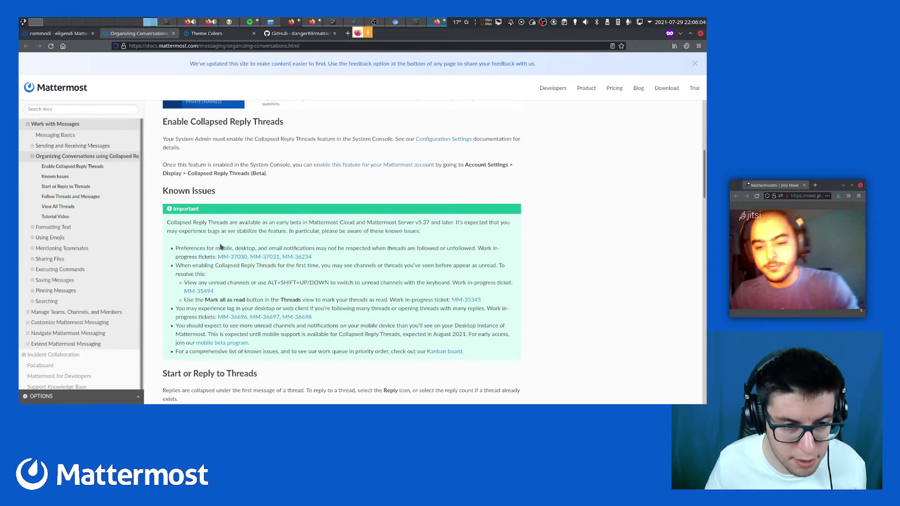
{"action": "left_click_drag", "start_coordinate": [205, 248], "coordinate": [277, 248]}
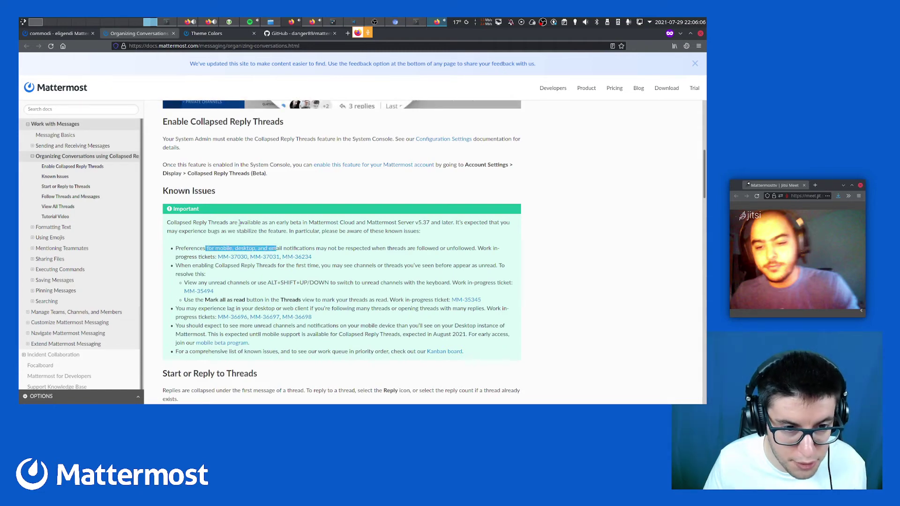
{"action": "left_click", "coordinate": [238, 241]}
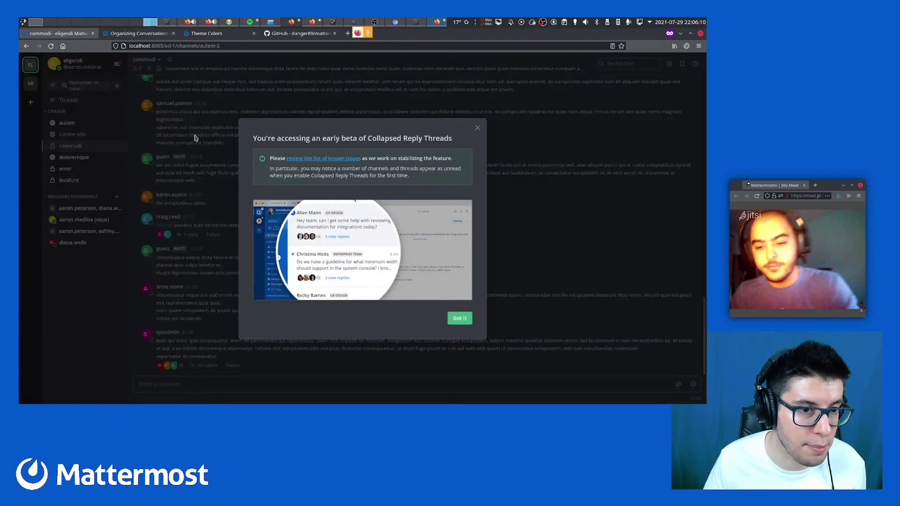
Dismiss the early-beta notice, check the empty Followed threads view, then go back to commodi
{"action": "left_click", "coordinate": [477, 128]}
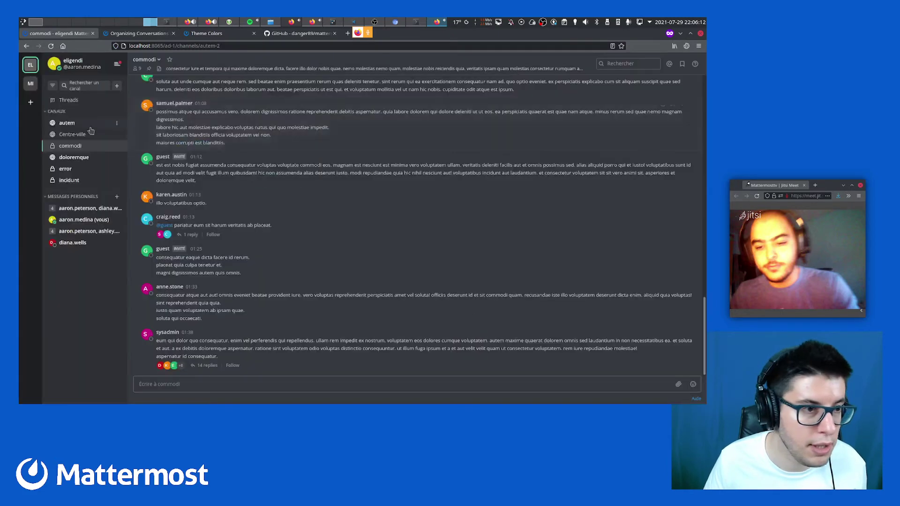
{"action": "left_click", "coordinate": [83, 102]}
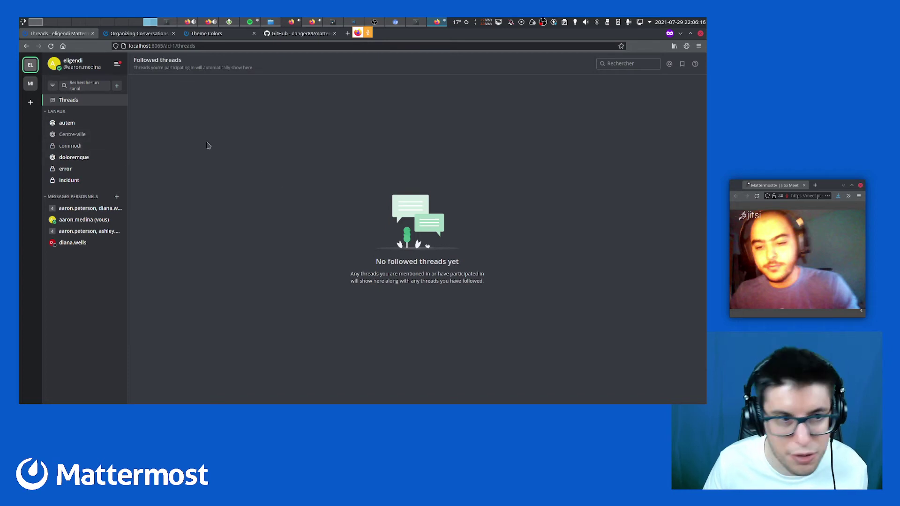
{"action": "left_click", "coordinate": [79, 147]}
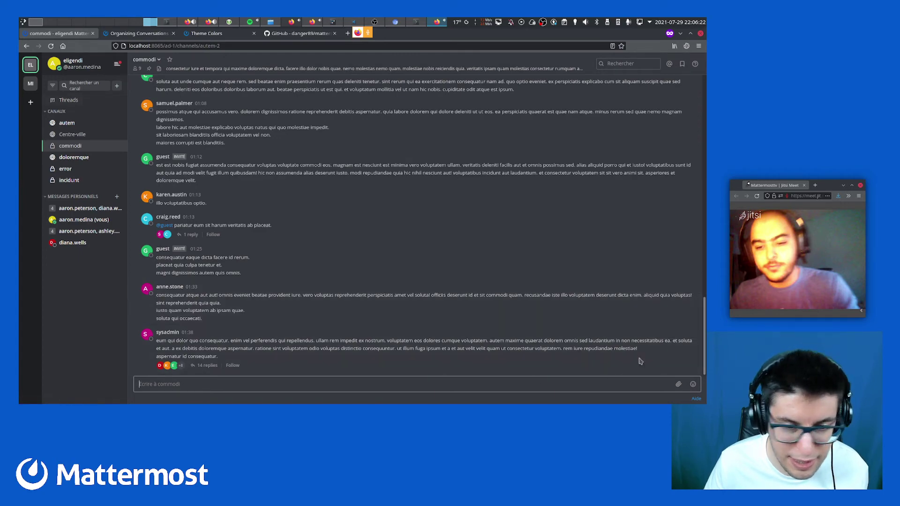
{"action": "mouse_move", "coordinate": [693, 336]}
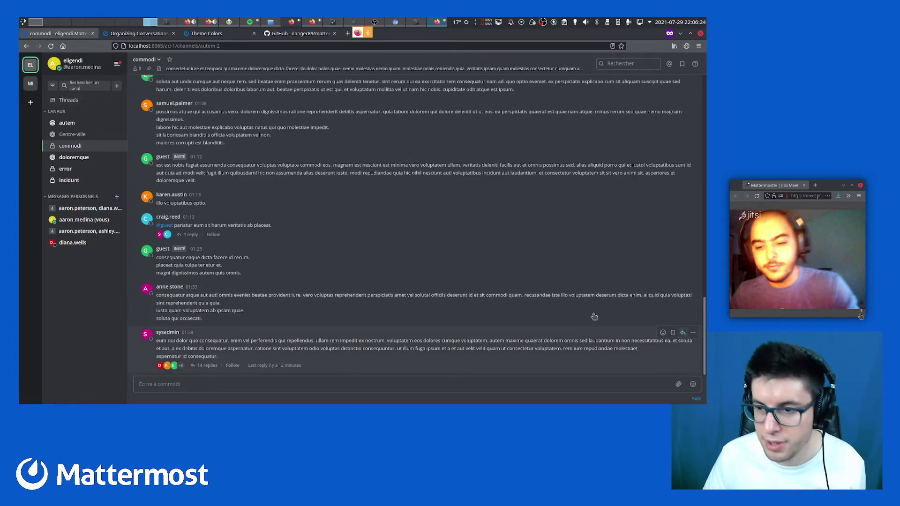
Post 'hello world' in the sysadmin post's thread in commodi, then show Followed threads
{"action": "left_click", "coordinate": [203, 365]}
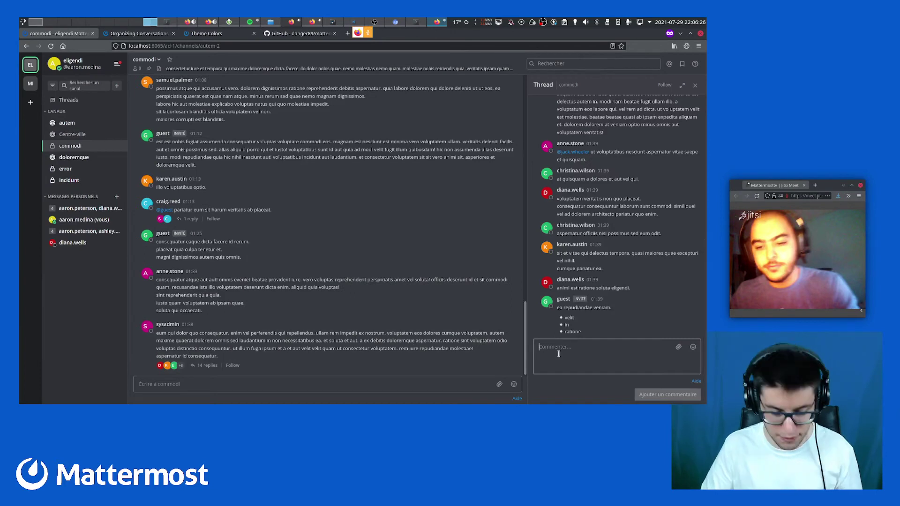
{"action": "type", "text": "hello world"}
{"action": "key", "text": "Return"}
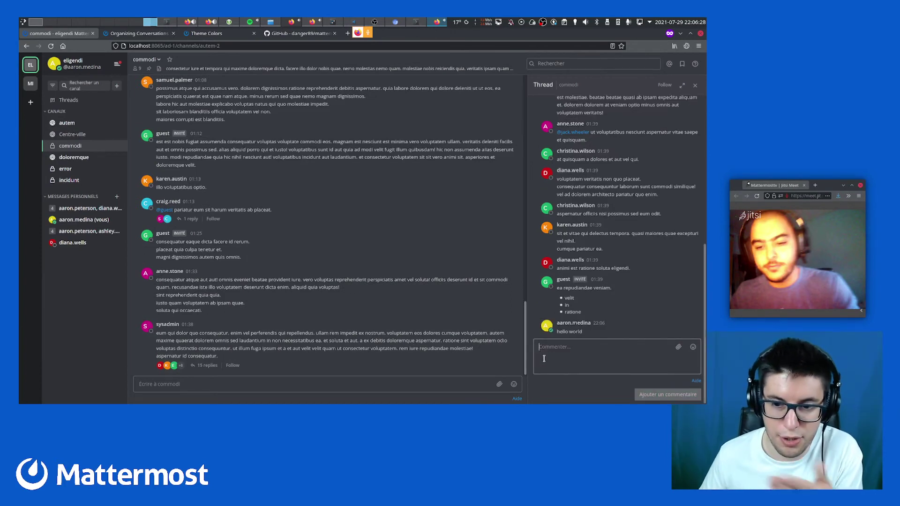
{"action": "left_click", "coordinate": [69, 100]}
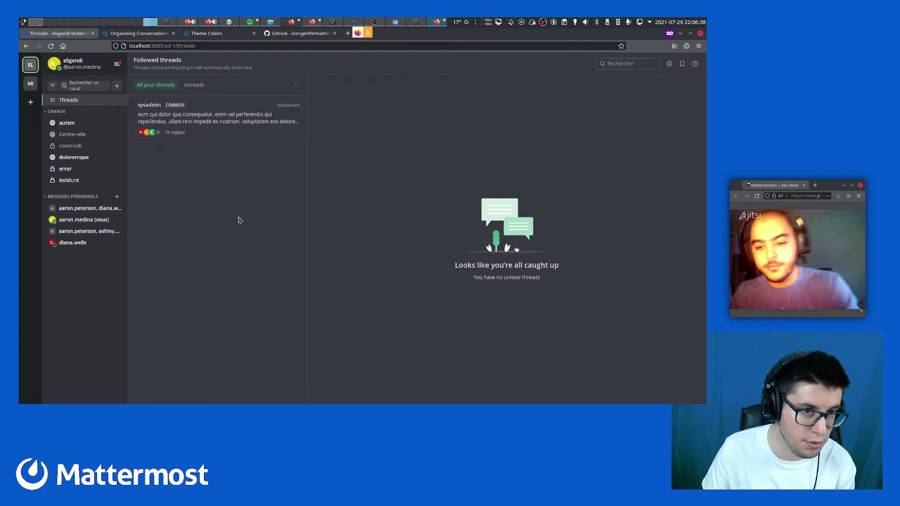
Switch the list to Unreads and back to All your threads, then open the sysadmin thread
{"action": "left_click", "coordinate": [195, 85]}
{"action": "left_click", "coordinate": [168, 85]}
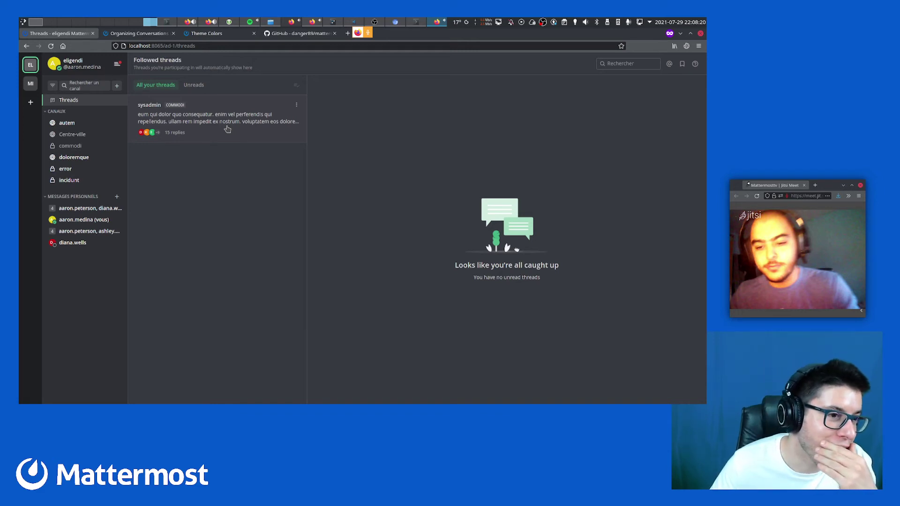
{"action": "left_click", "coordinate": [227, 128]}
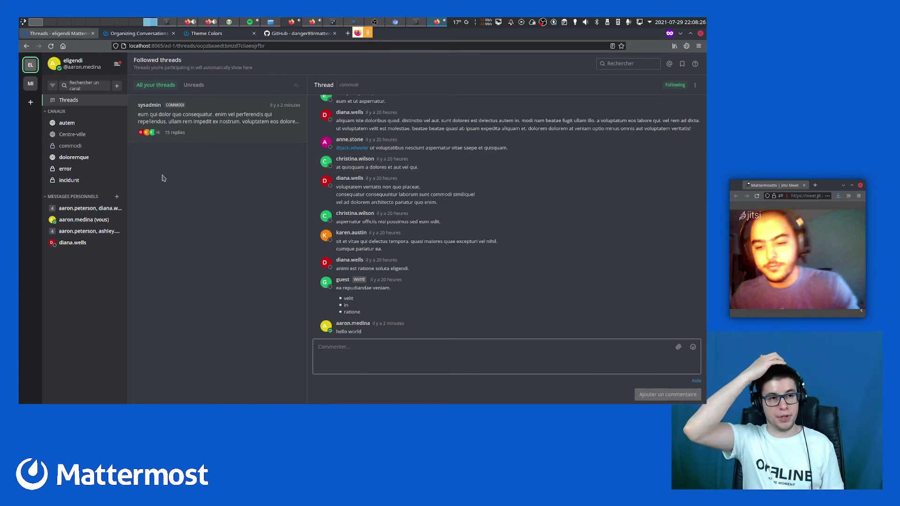
{"action": "left_click", "coordinate": [70, 146]}
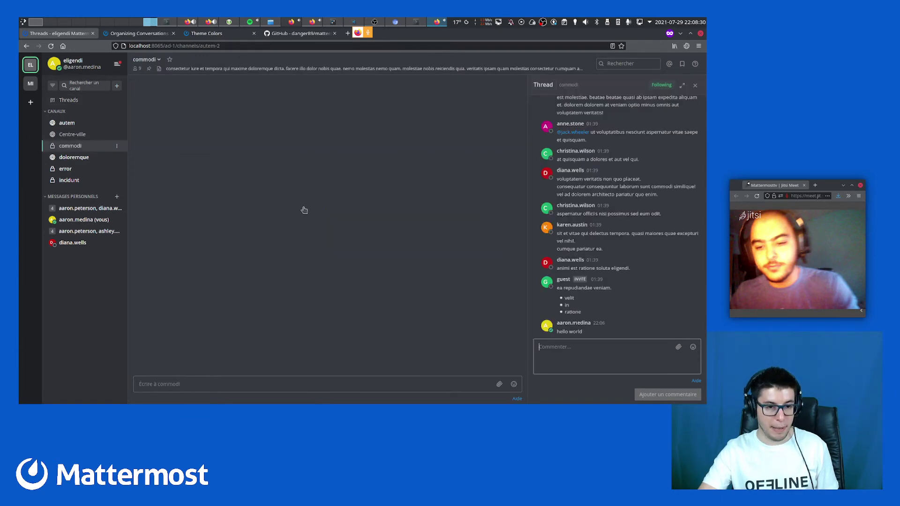
{"action": "left_click", "coordinate": [695, 85]}
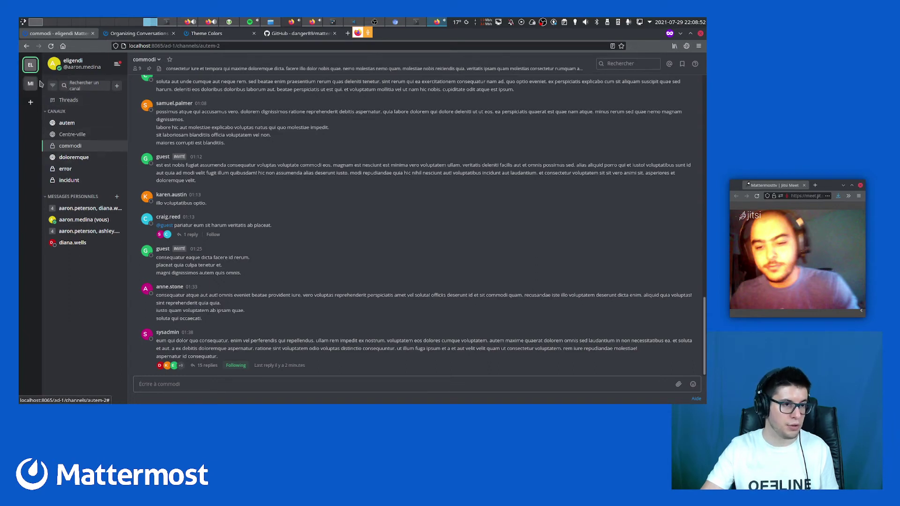
{"action": "left_click", "coordinate": [84, 101]}
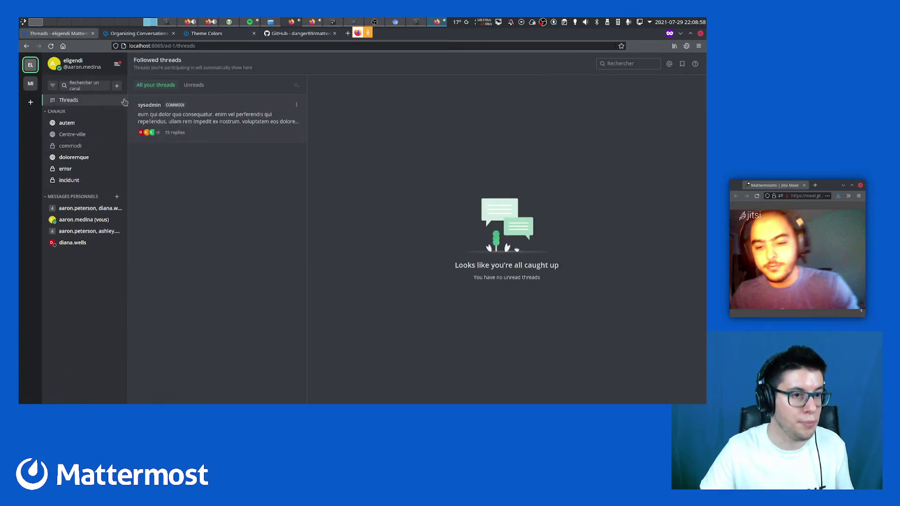
{"action": "left_click", "coordinate": [215, 124]}
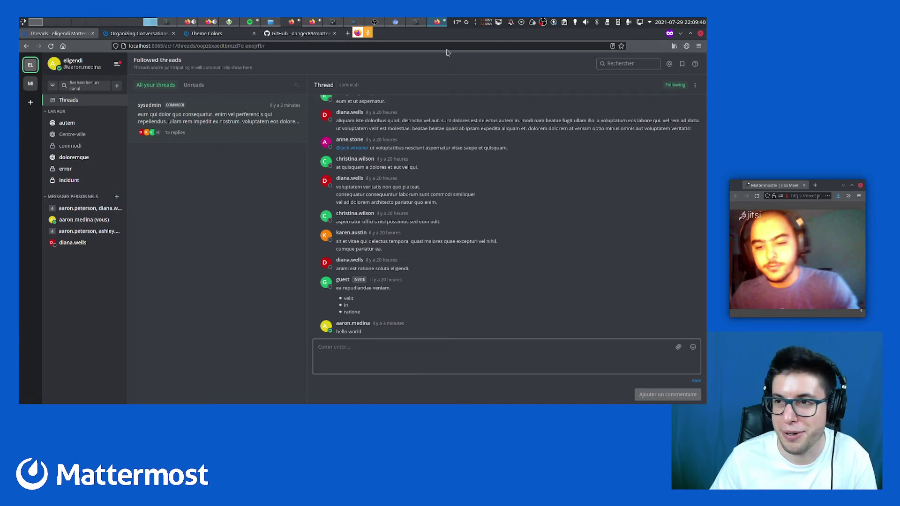
{"action": "left_click", "coordinate": [436, 22]}
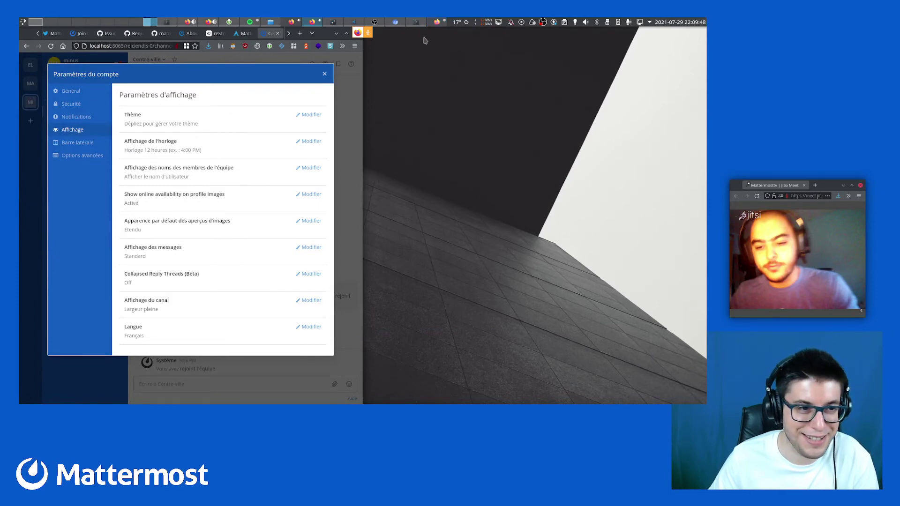
{"action": "left_click", "coordinate": [324, 74]}
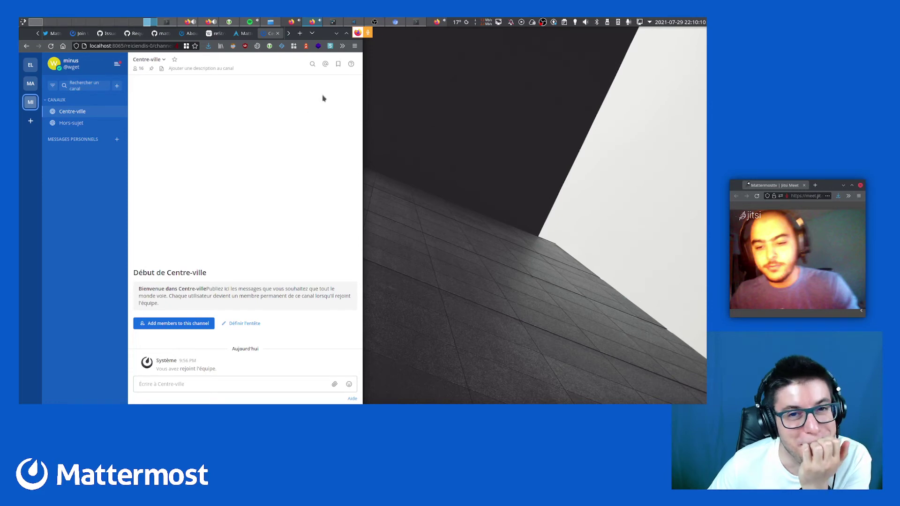
{"action": "left_click", "coordinate": [430, 26]}
{"action": "left_click", "coordinate": [431, 25]}
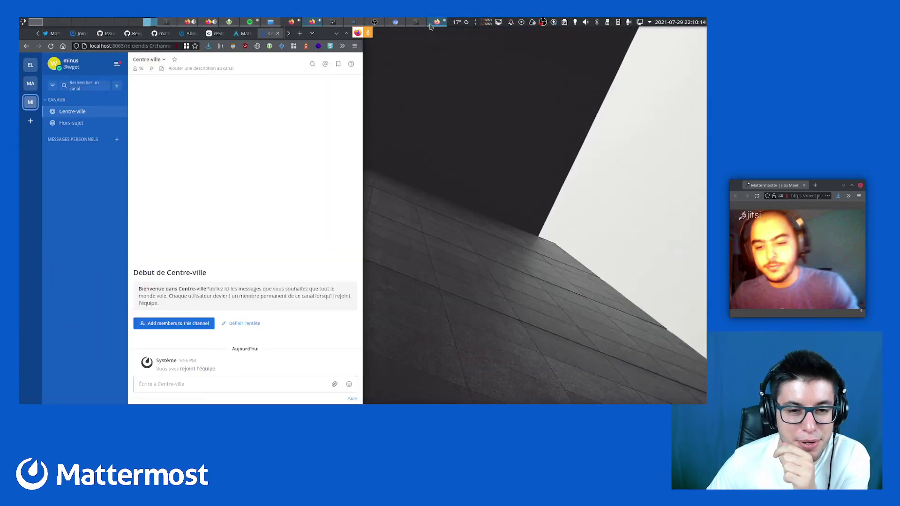
{"action": "left_click", "coordinate": [430, 26]}
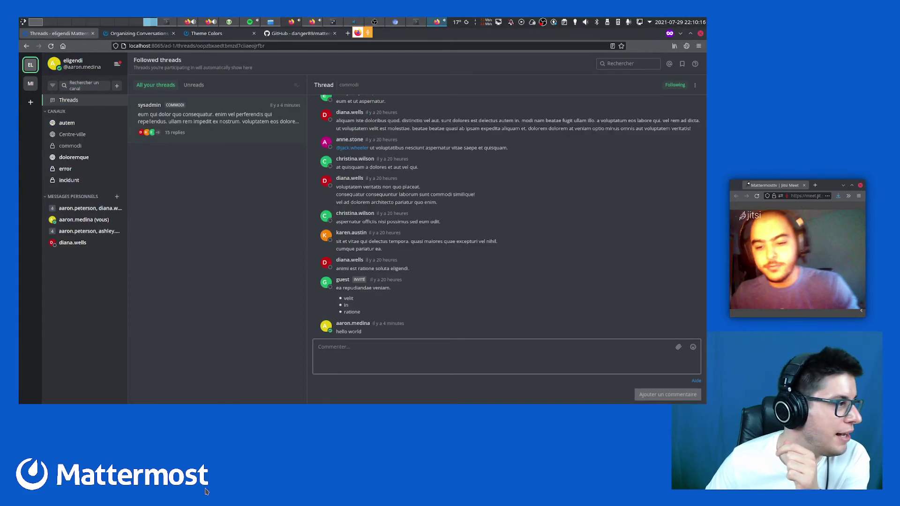
Minimize and restore the threads window twice, then un-maximize it into a smaller window
{"action": "left_click", "coordinate": [119, 23]}
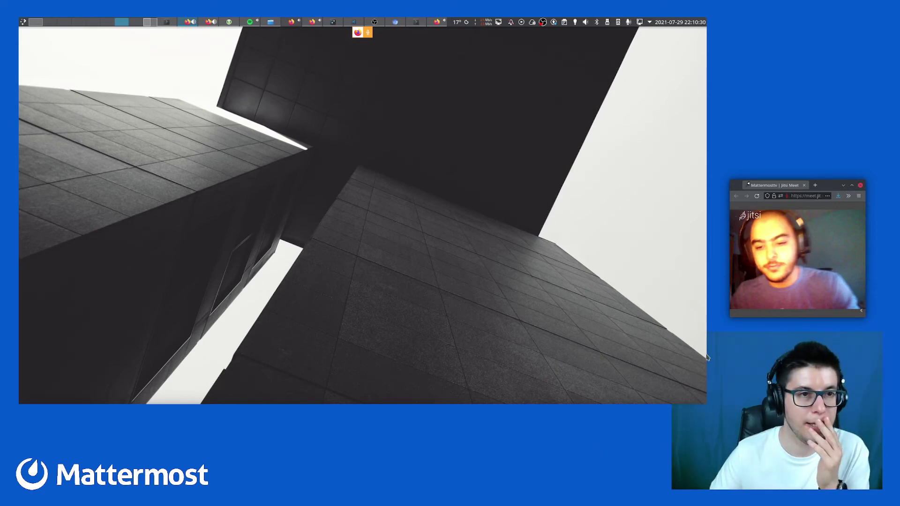
{"action": "left_click", "coordinate": [150, 22]}
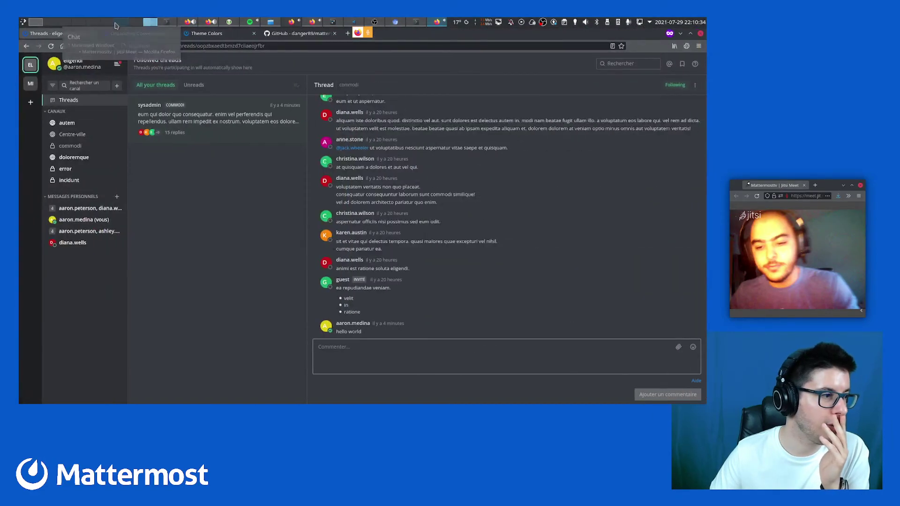
{"action": "left_click", "coordinate": [121, 22]}
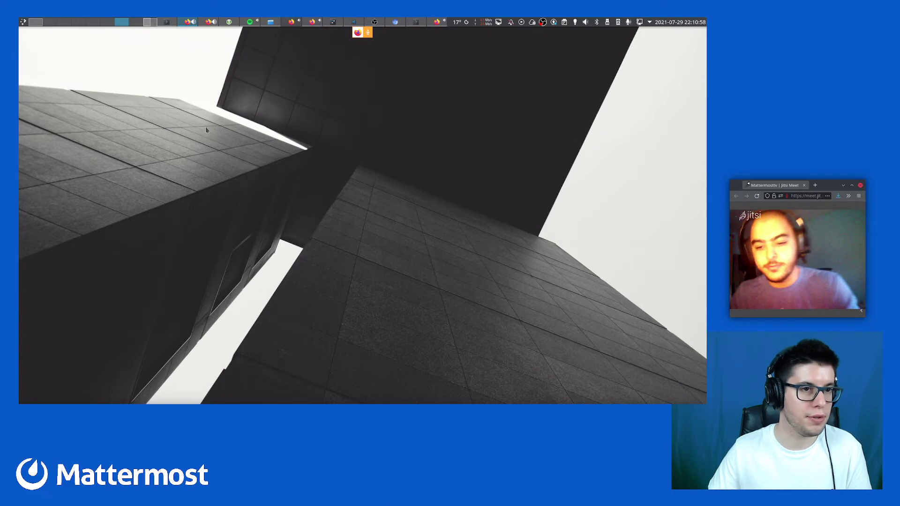
{"action": "left_click", "coordinate": [150, 22]}
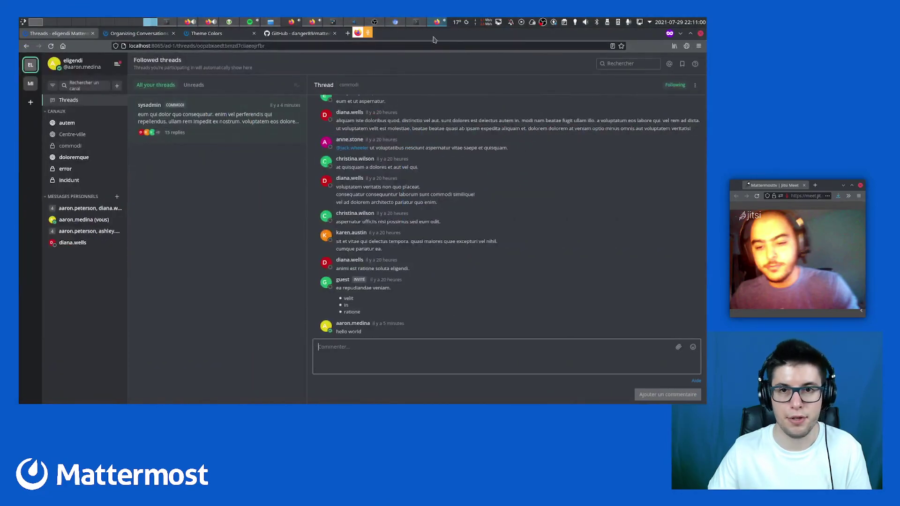
{"action": "left_click_drag", "start_coordinate": [434, 40], "coordinate": [426, 79]}
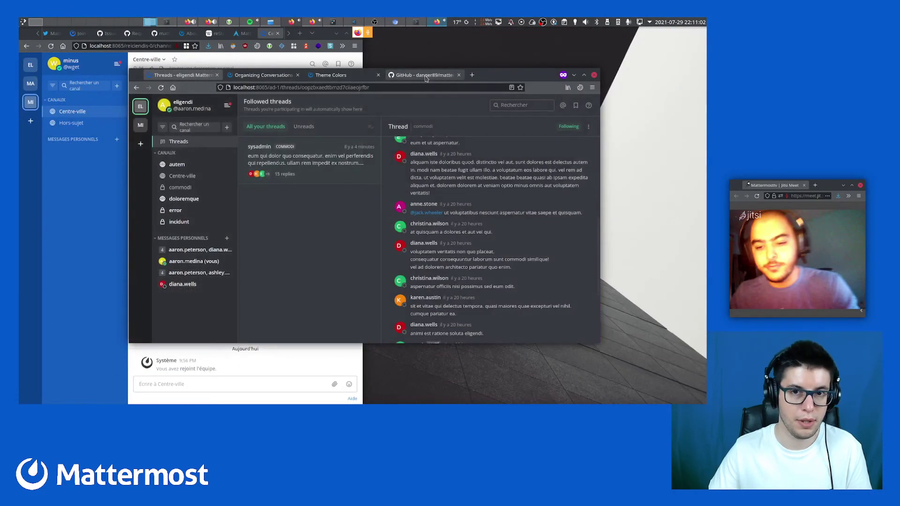
Return to the Web desktop via the overview, nudge the threads window, and close the open thread
{"action": "key", "text": "ctrl+F8"}
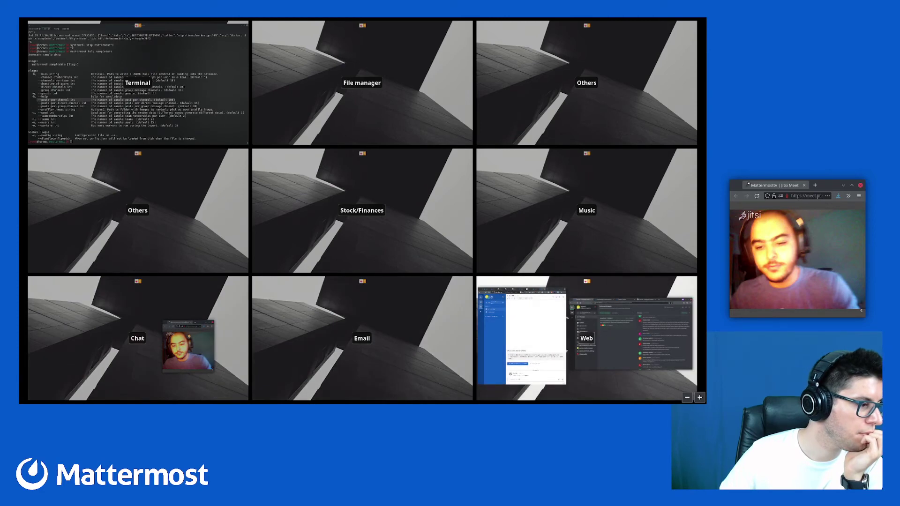
{"action": "key", "text": "Return"}
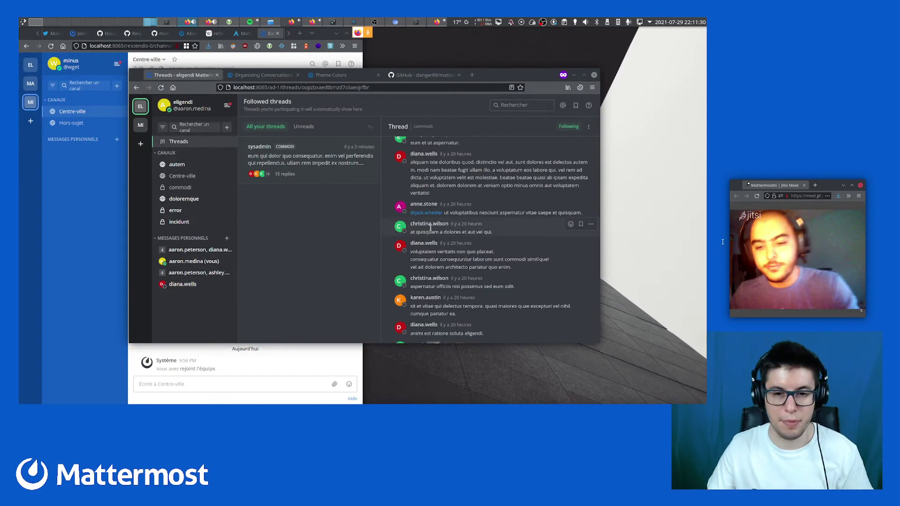
{"action": "mouse_move", "coordinate": [514, 74]}
{"action": "left_mouse_down"}
{"action": "mouse_move", "coordinate": [520, 84]}
{"action": "mouse_move", "coordinate": [518, 72]}
{"action": "left_mouse_up"}
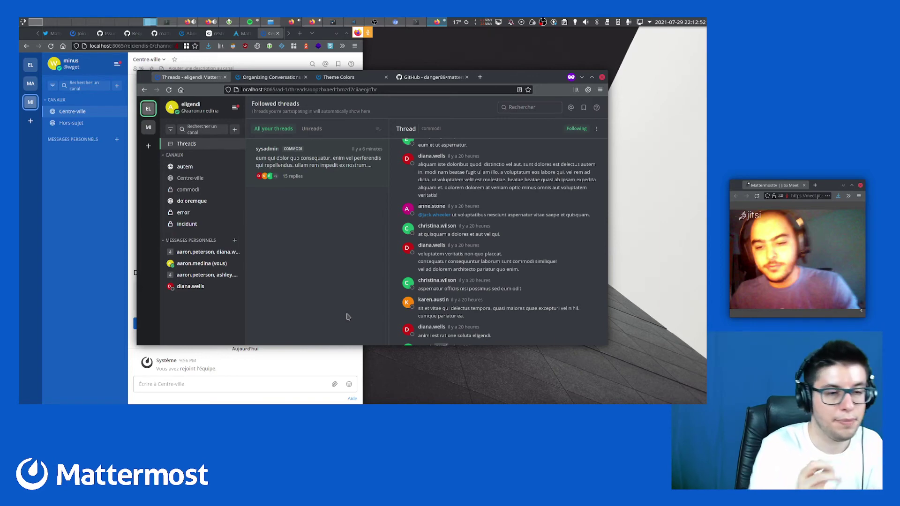
{"action": "left_click", "coordinate": [215, 146]}
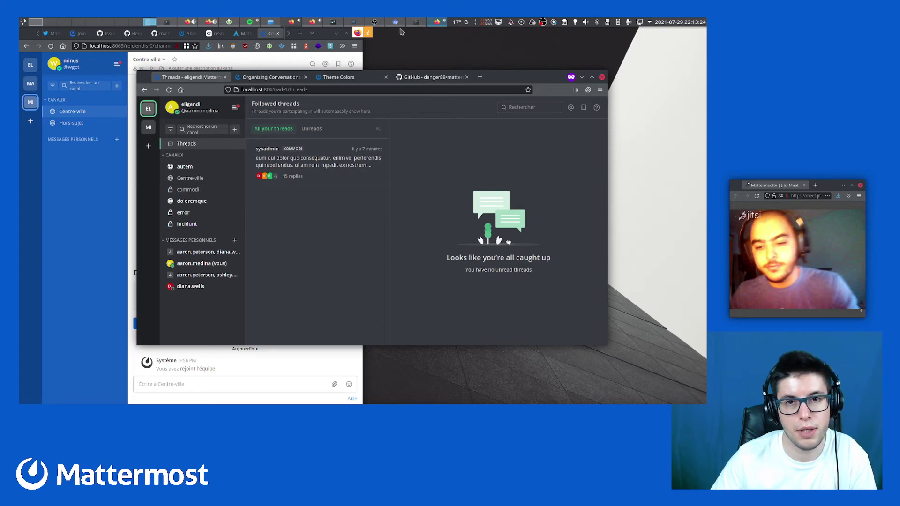
Switch from the Mattermost windows to the desktop holding the Jitsi Meet call window
{"action": "left_click", "coordinate": [396, 22]}
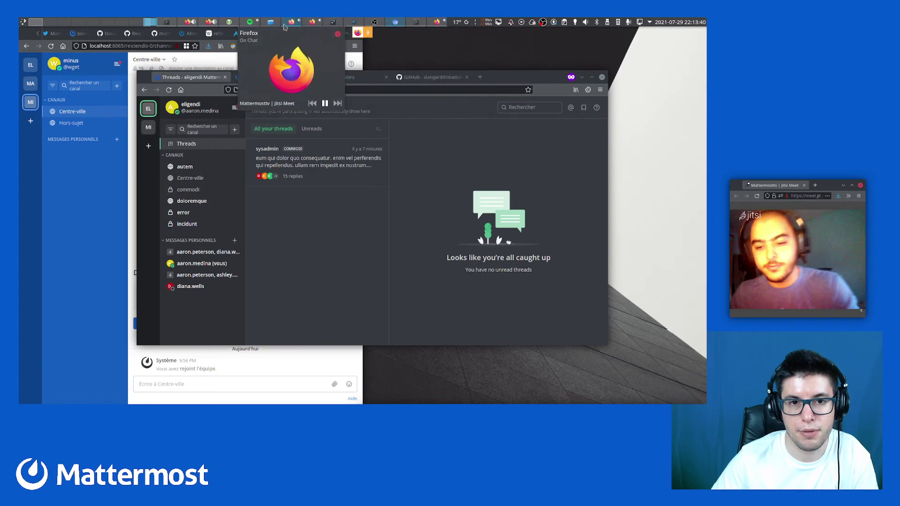
{"action": "left_click", "coordinate": [284, 27]}
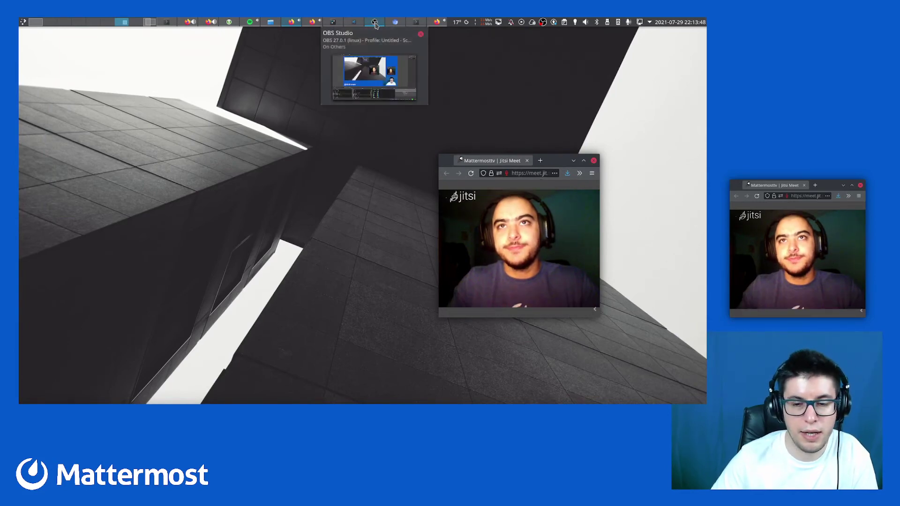
Go back through the taskbar pager to the Web desktop with both Mattermost windows
{"action": "left_click", "coordinate": [375, 22]}
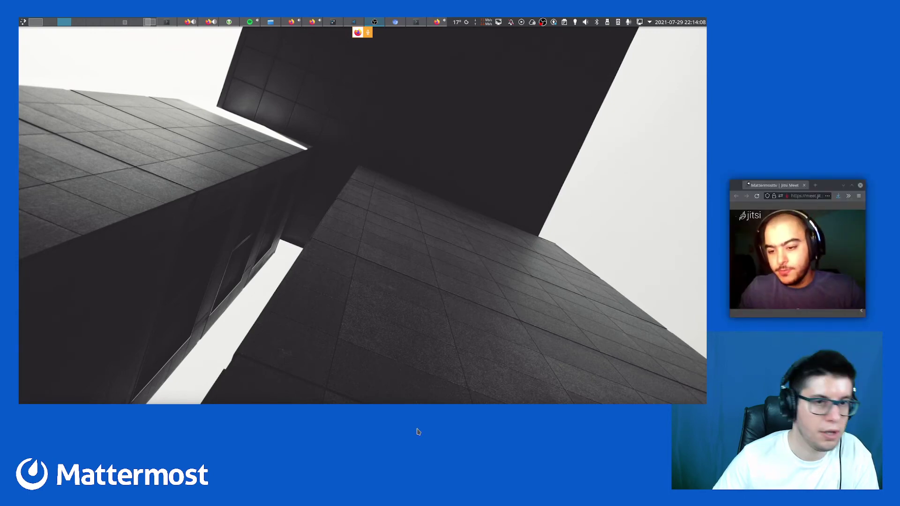
{"action": "left_click", "coordinate": [149, 23]}
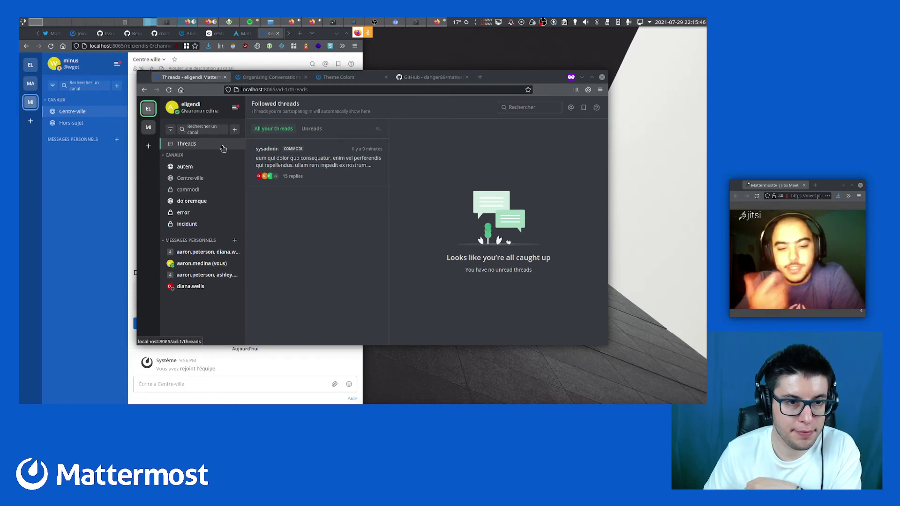
Open the autem channel's options menu and dismiss it without making changes
{"action": "left_click", "coordinate": [234, 170]}
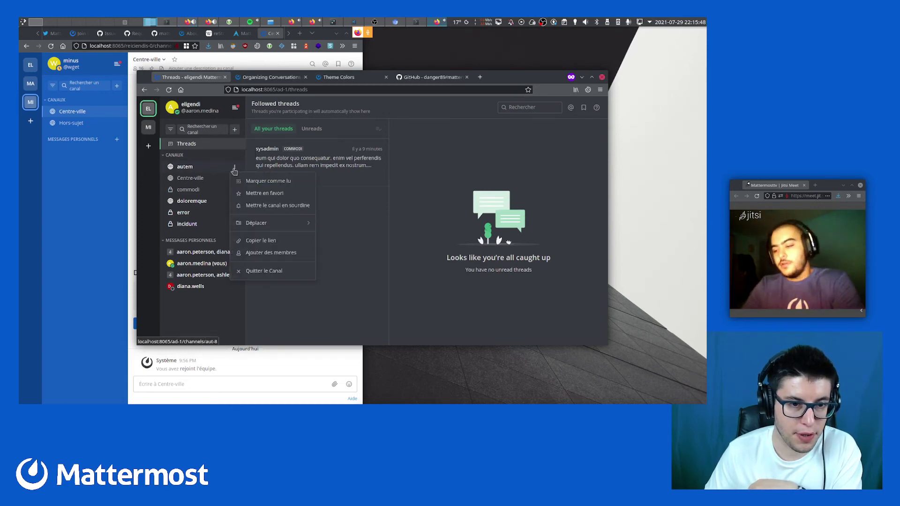
{"action": "mouse_move", "coordinate": [257, 225]}
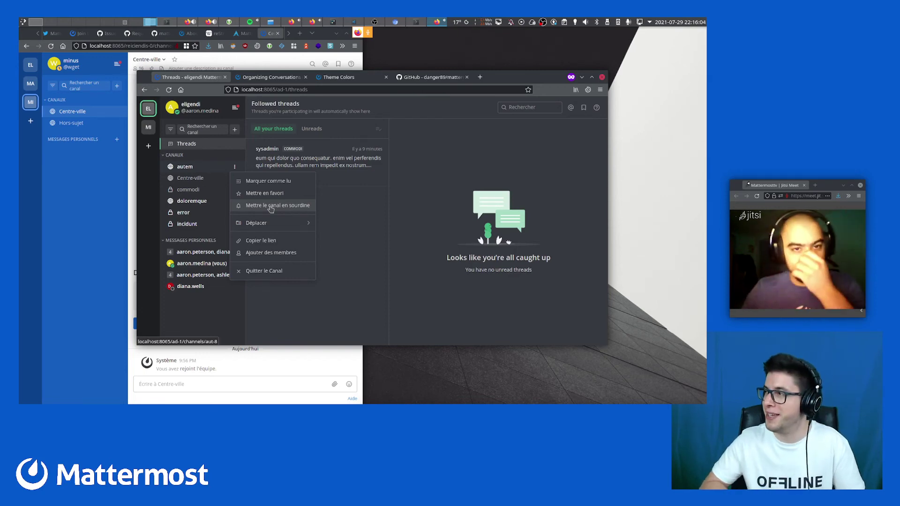
{"action": "left_click", "coordinate": [344, 208]}
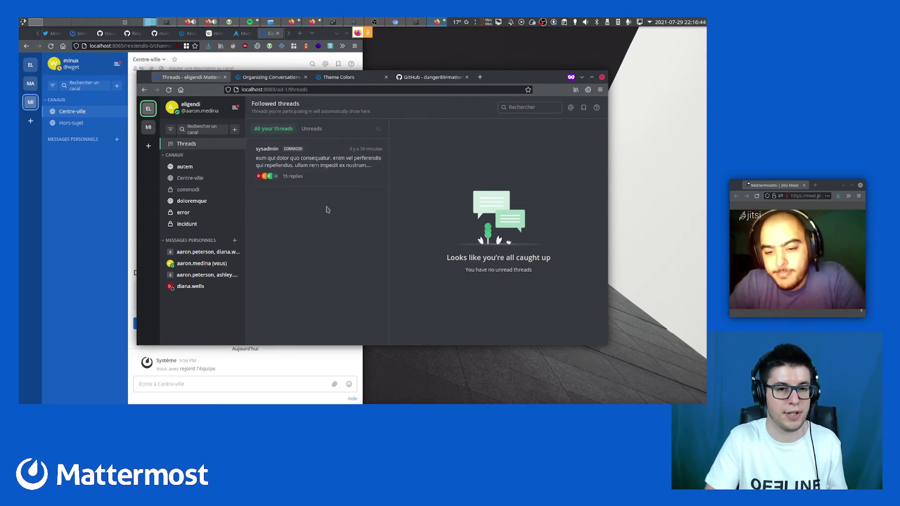
Open the commodi sysadmin thread with its hello world reply beside the Followed threads list
{"action": "left_click", "coordinate": [344, 172]}
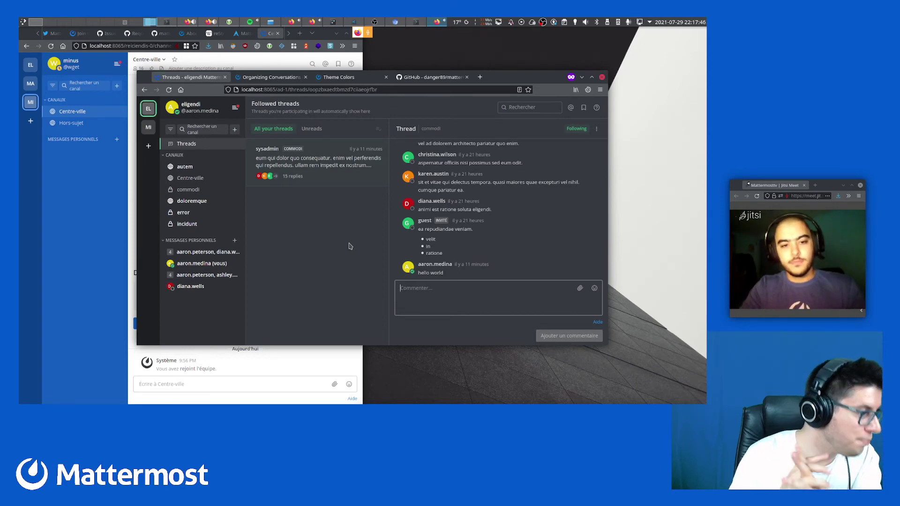
Close the open commodi thread and go back to the followed Threads view
{"action": "left_click", "coordinate": [205, 147]}
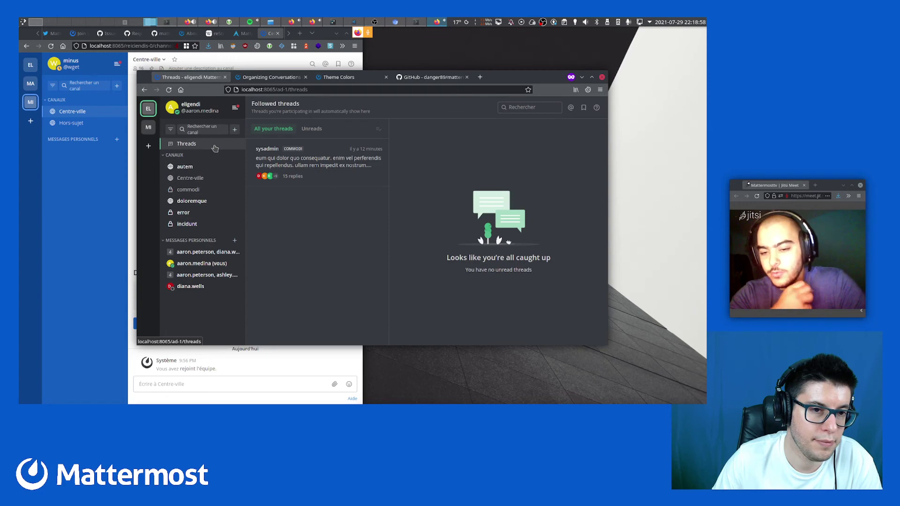
Switch to the minus team, then back to the eligendi team's commodi channel
{"action": "left_click", "coordinate": [148, 127]}
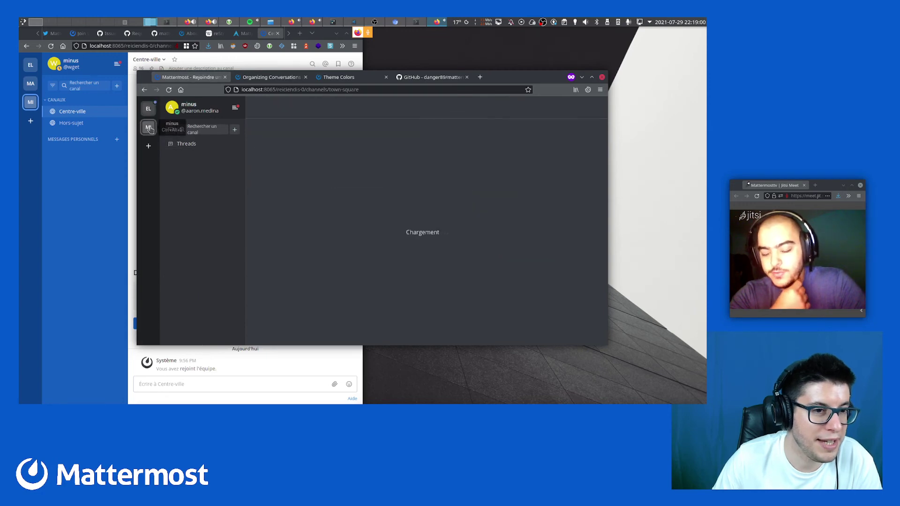
{"action": "left_click", "coordinate": [148, 113]}
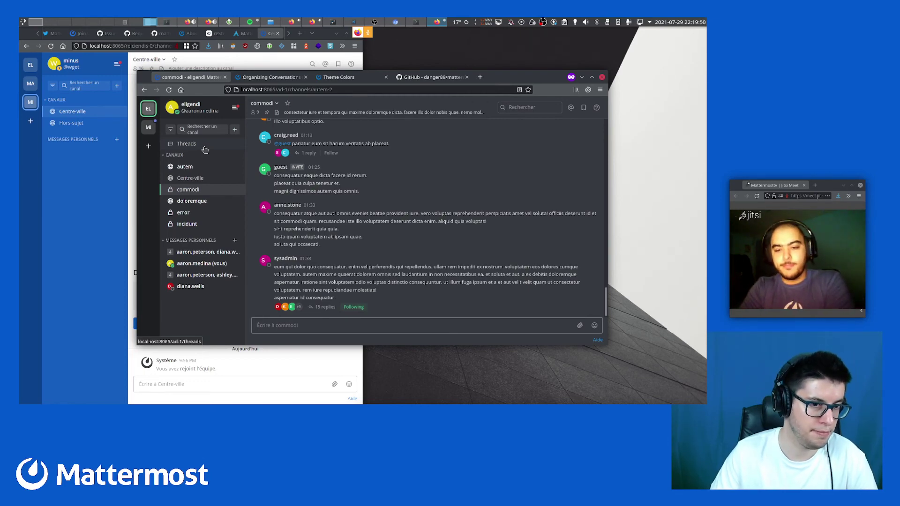
Open and close the account settings, then switch to the minus team
{"action": "left_click", "coordinate": [234, 107]}
{"action": "left_click", "coordinate": [226, 128]}
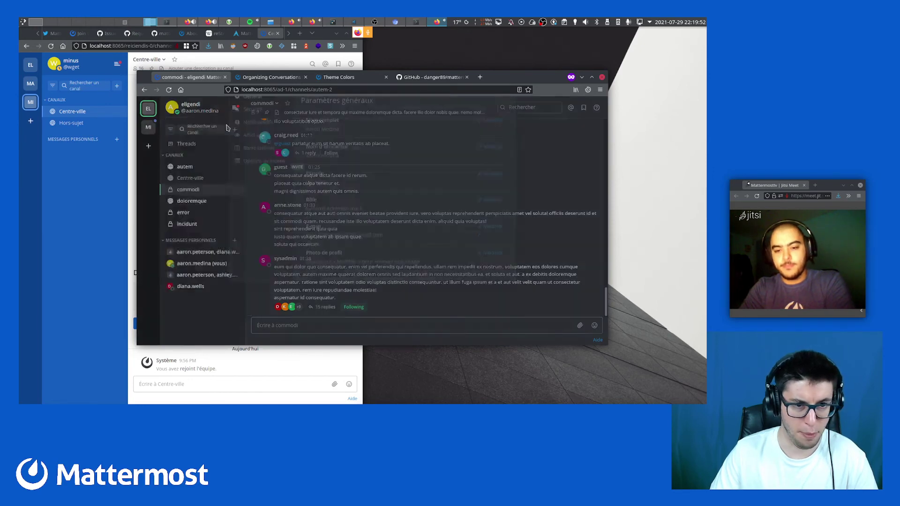
{"action": "left_click", "coordinate": [506, 117]}
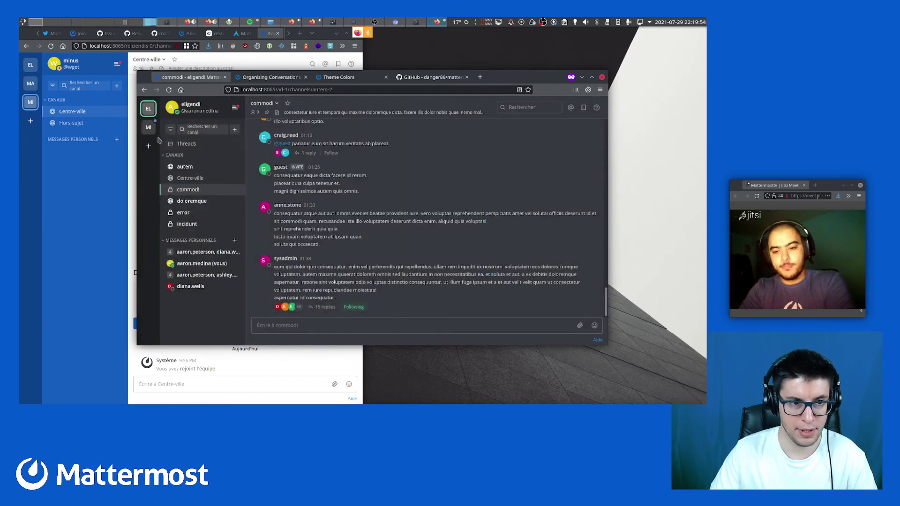
{"action": "left_click", "coordinate": [148, 127]}
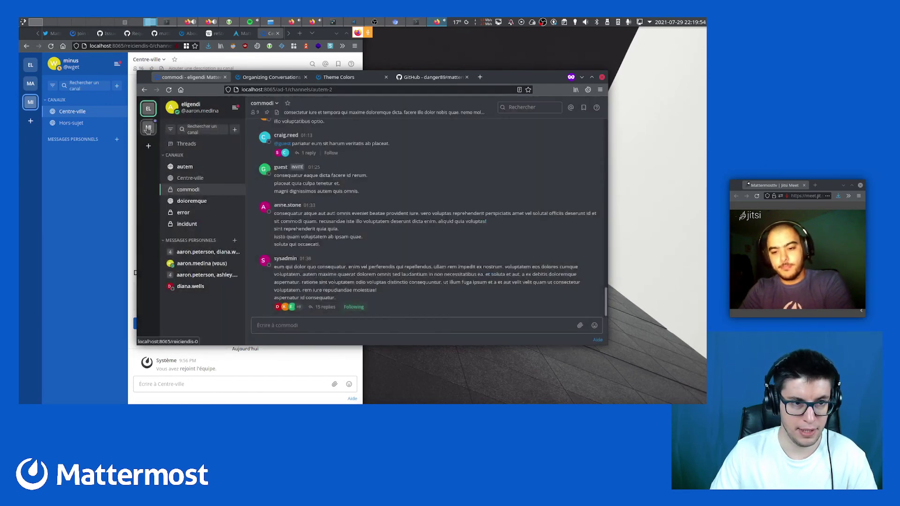
Apply the light Organization preset theme to all teams, then return to the eligendi team
{"action": "left_click", "coordinate": [235, 107]}
{"action": "left_click", "coordinate": [226, 127]}
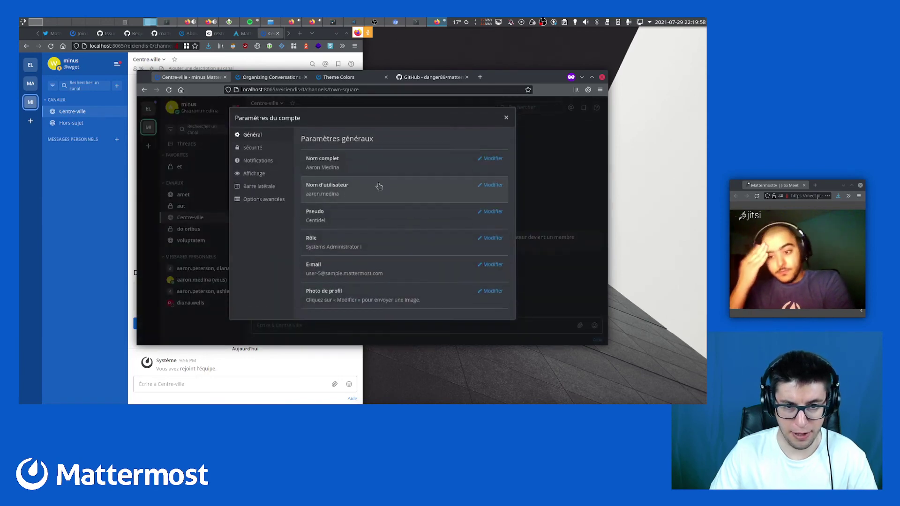
{"action": "left_click", "coordinate": [254, 174]}
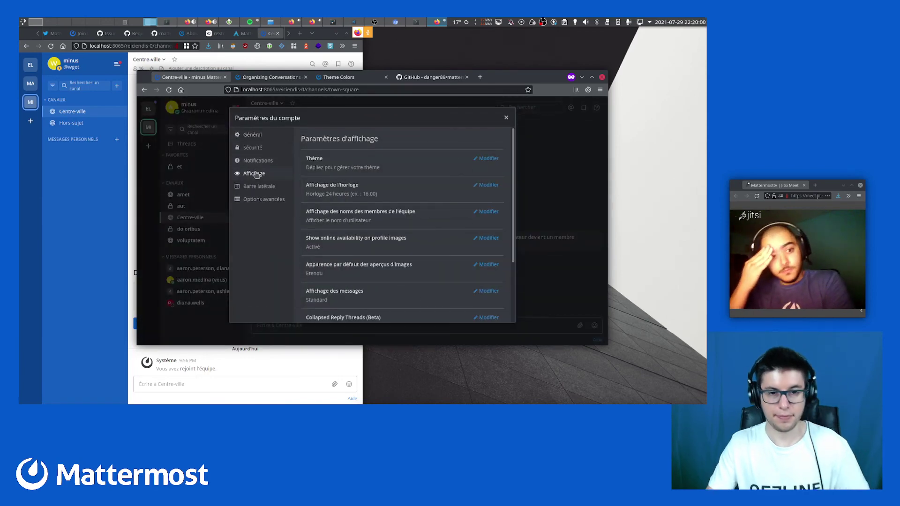
{"action": "left_click", "coordinate": [328, 164]}
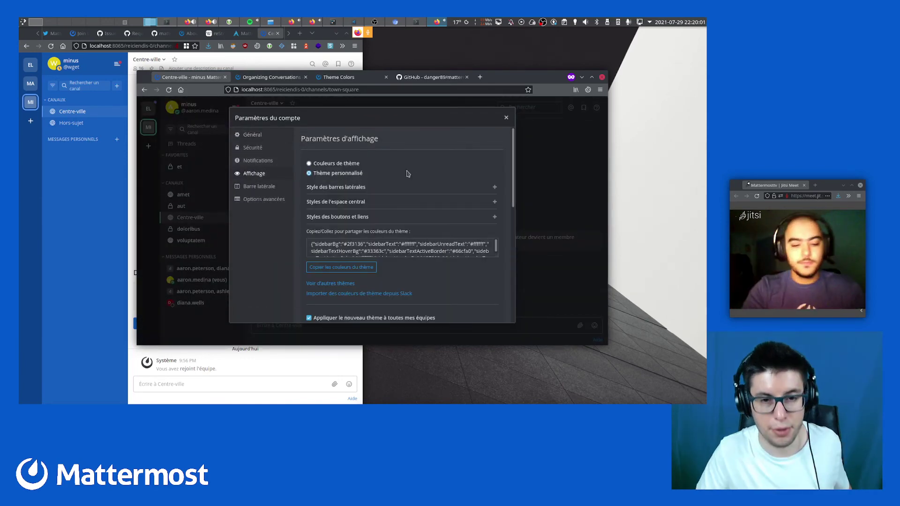
{"action": "left_click", "coordinate": [331, 164]}
{"action": "left_click", "coordinate": [371, 191]}
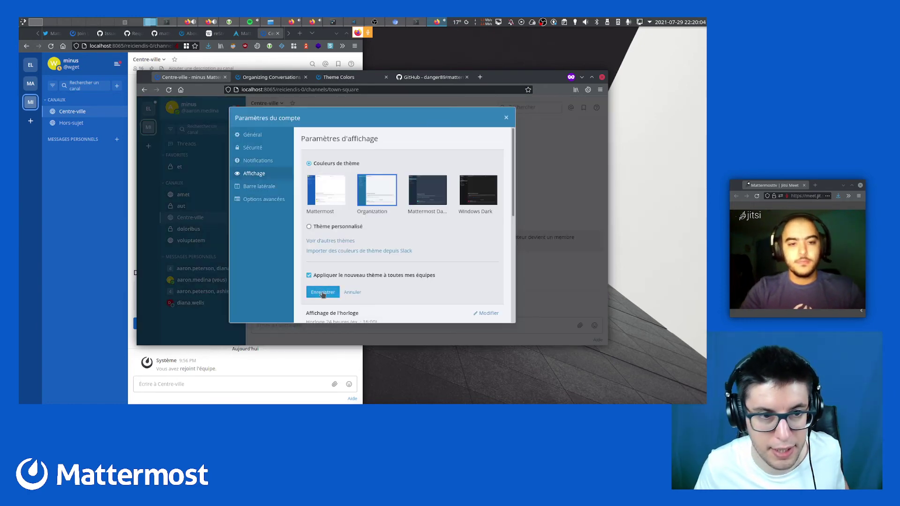
{"action": "left_click", "coordinate": [322, 292]}
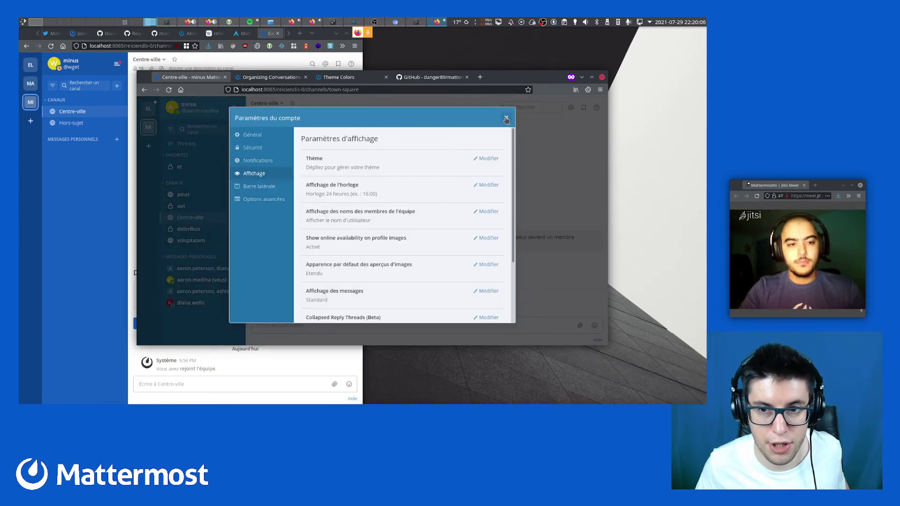
{"action": "left_click", "coordinate": [506, 119]}
{"action": "left_click", "coordinate": [149, 111]}
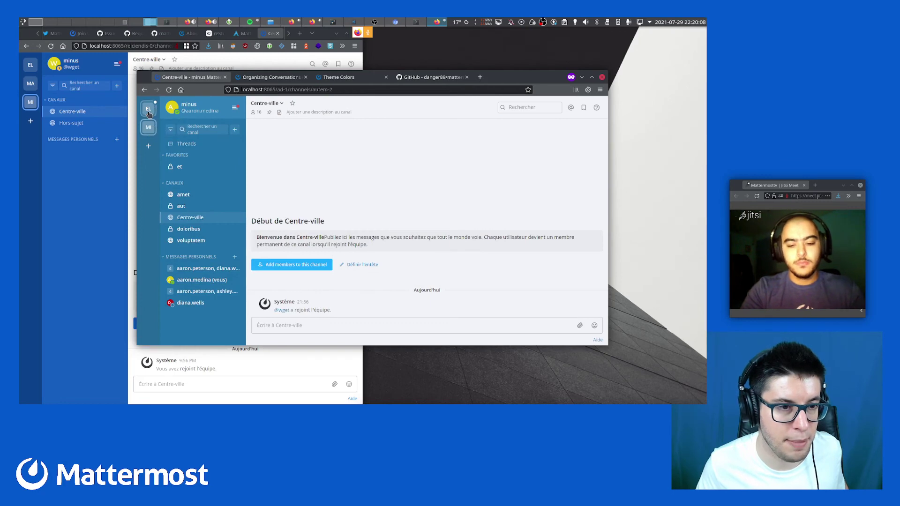
Save a Thème personnalisé for eligendi only, with Appliquer à toutes mes équipes unchecked
{"action": "left_click", "coordinate": [233, 109]}
{"action": "left_click", "coordinate": [230, 126]}
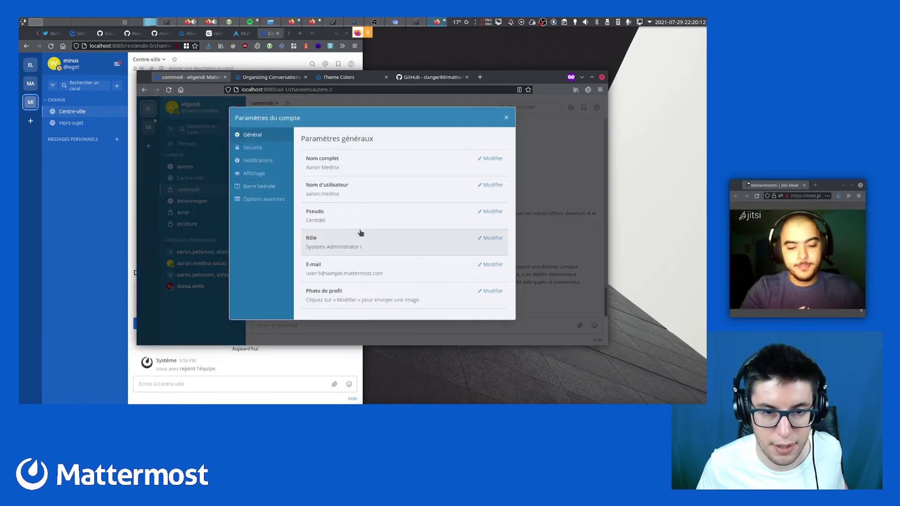
{"action": "left_click", "coordinate": [254, 174]}
{"action": "left_click", "coordinate": [381, 173]}
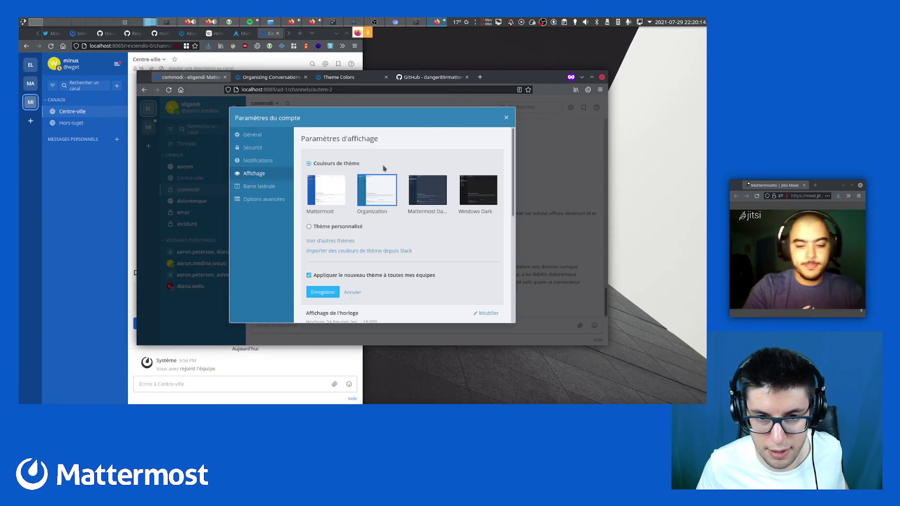
{"action": "left_click", "coordinate": [335, 227]}
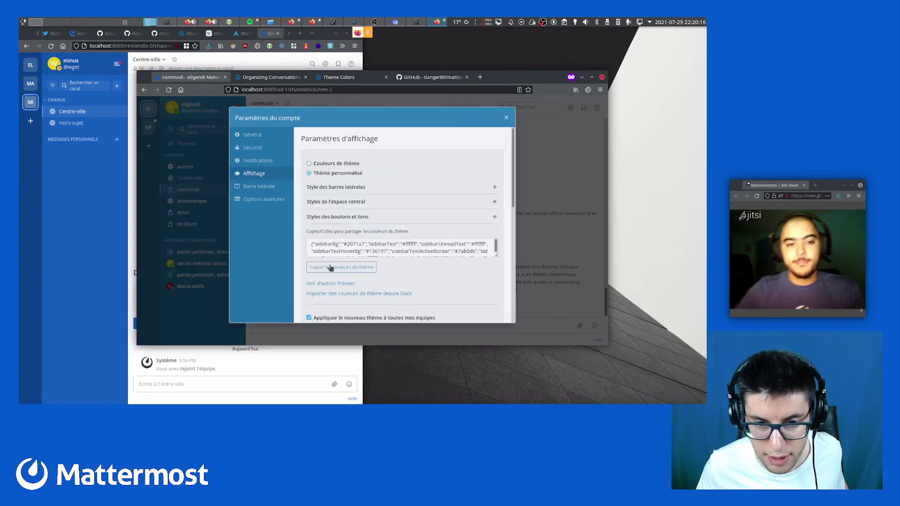
{"action": "scroll", "coordinate": [416, 265], "scroll_direction": "down", "scroll_amount": 2}
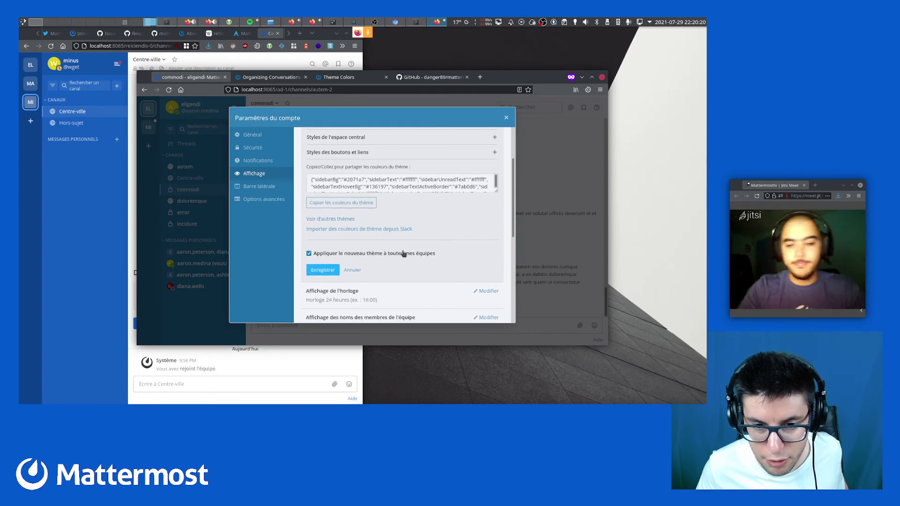
{"action": "left_click", "coordinate": [402, 254]}
{"action": "left_click", "coordinate": [326, 271]}
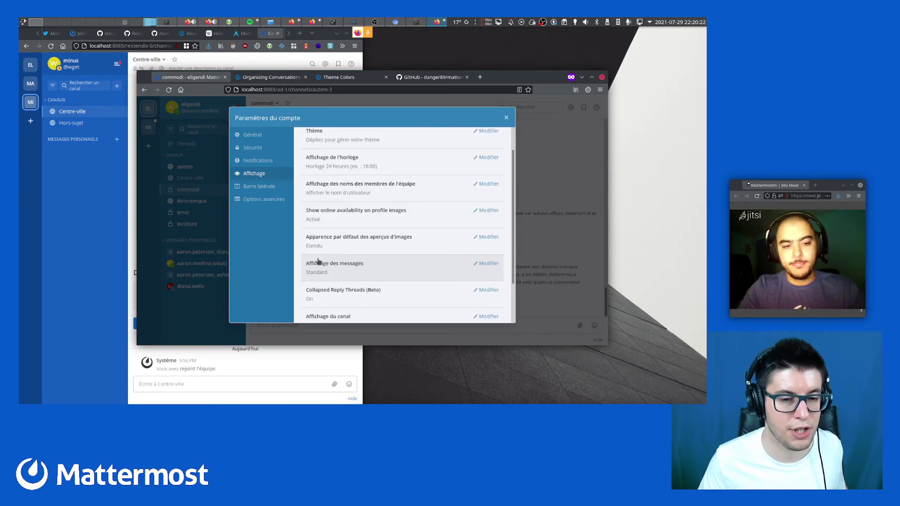
{"action": "left_click", "coordinate": [506, 118]}
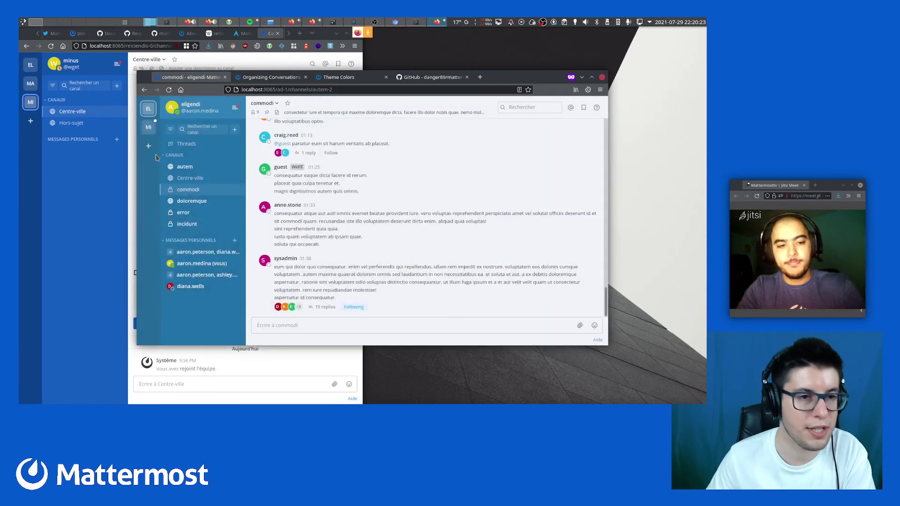
{"action": "left_click", "coordinate": [149, 127]}
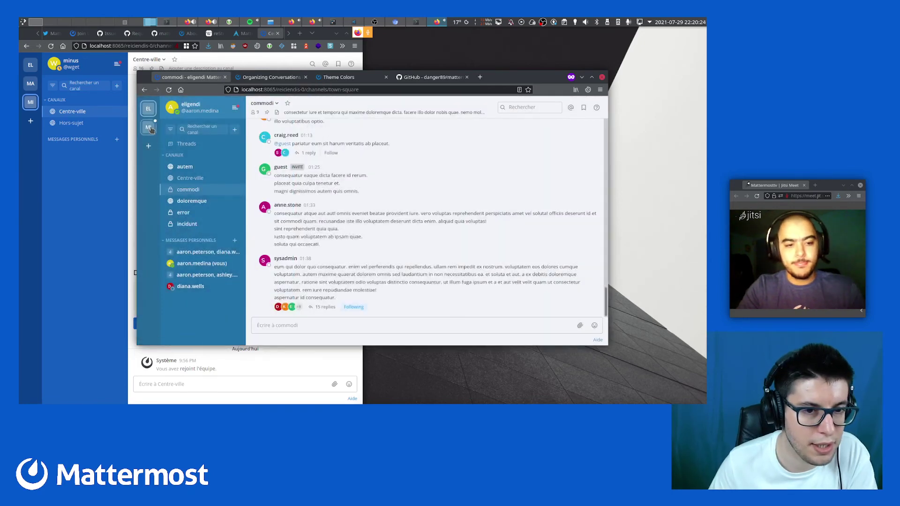
Save the current custom theme for the minus team only
{"action": "left_click", "coordinate": [235, 108]}
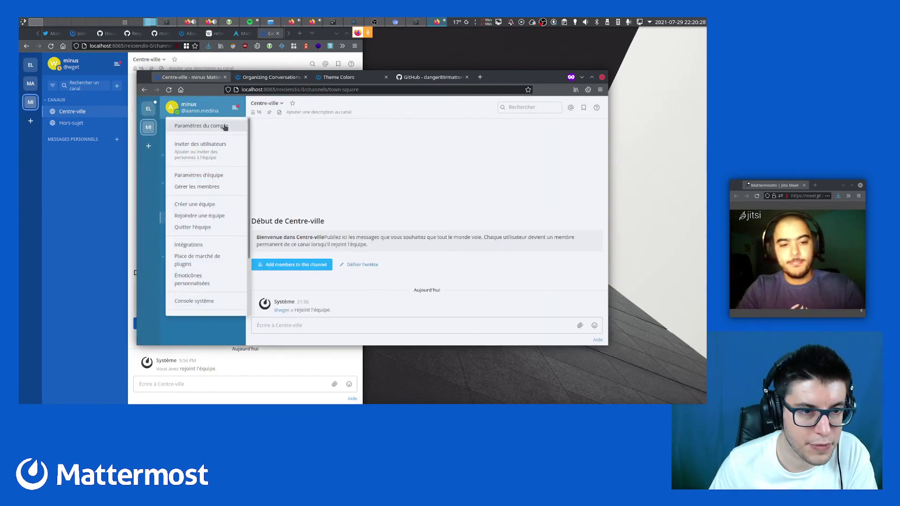
{"action": "left_click", "coordinate": [225, 127]}
{"action": "left_click", "coordinate": [260, 173]}
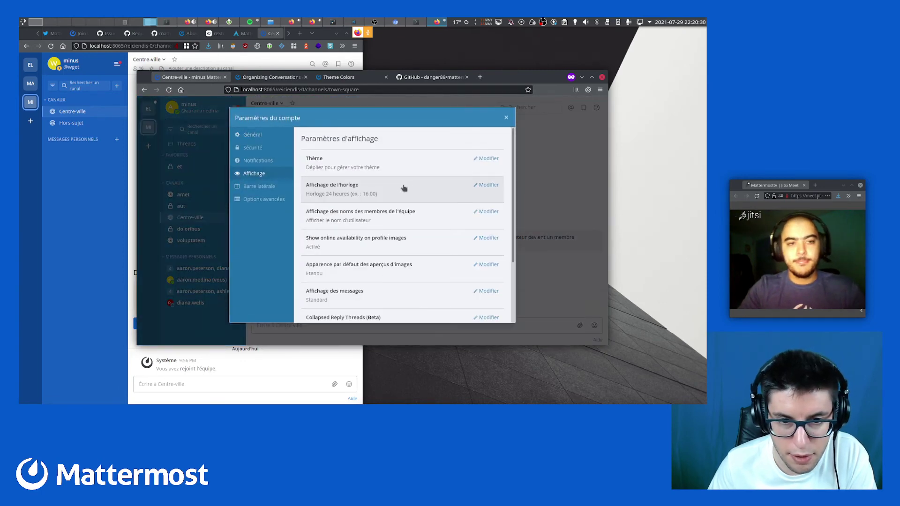
{"action": "left_click", "coordinate": [404, 164]}
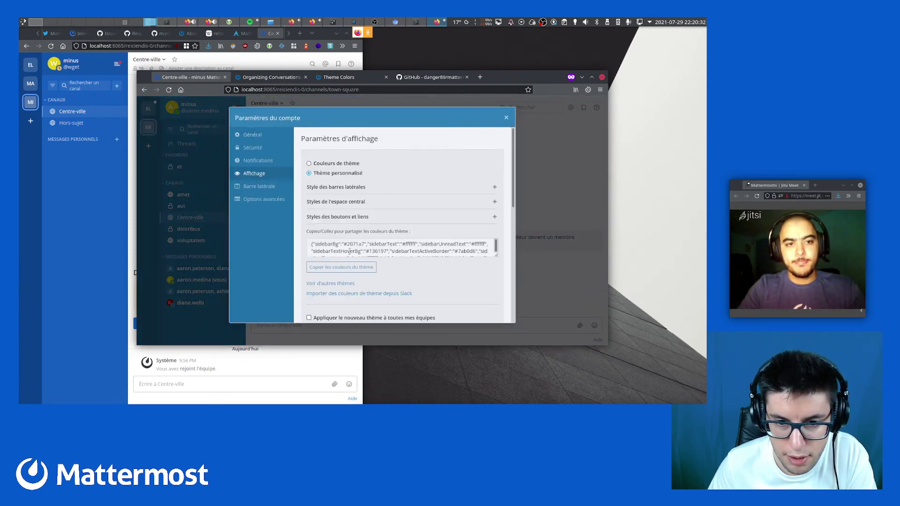
{"action": "left_click", "coordinate": [354, 248]}
{"action": "scroll", "coordinate": [359, 287], "scroll_direction": "down", "scroll_amount": 2}
{"action": "left_click", "coordinate": [326, 292]}
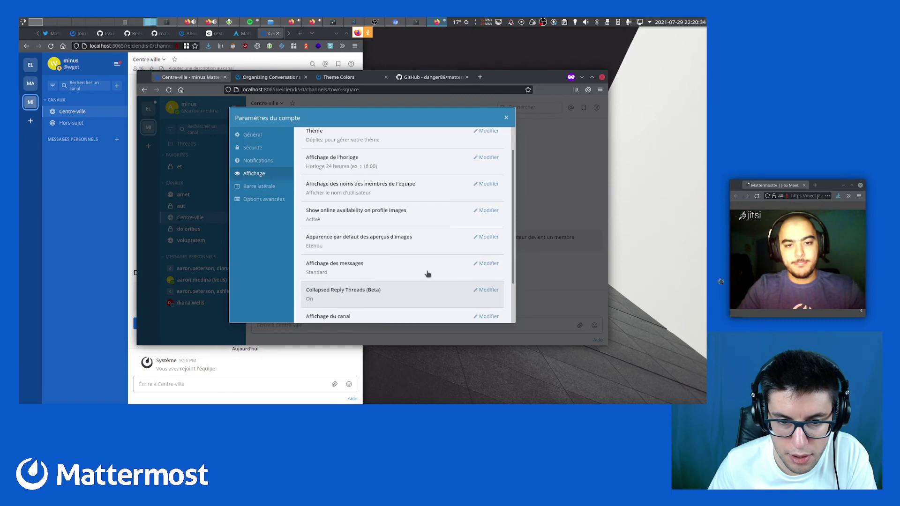
{"action": "scroll", "coordinate": [483, 178], "scroll_direction": "up", "scroll_amount": 3}
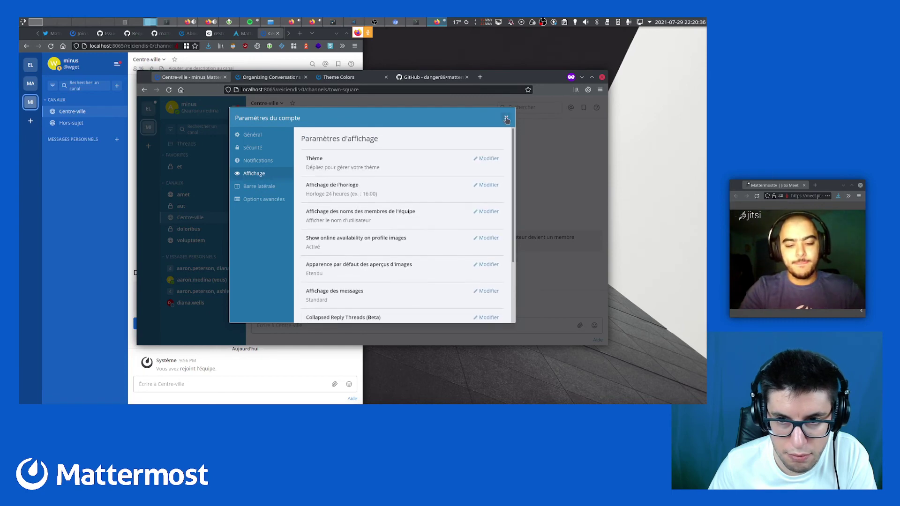
{"action": "left_click", "coordinate": [506, 118]}
Switch to eligendi and back to minus, then show the mattermost-discord-dark theme colours on GitHub
{"action": "left_click", "coordinate": [148, 109]}
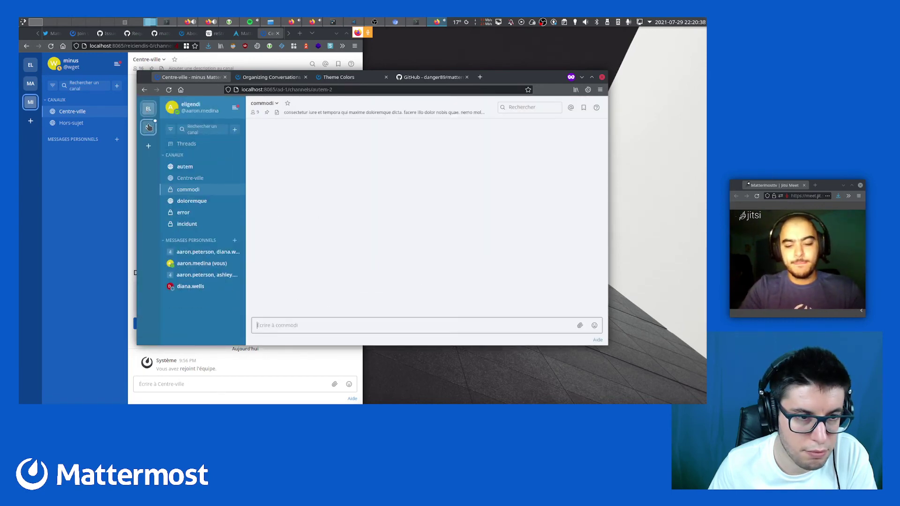
{"action": "left_click", "coordinate": [148, 127]}
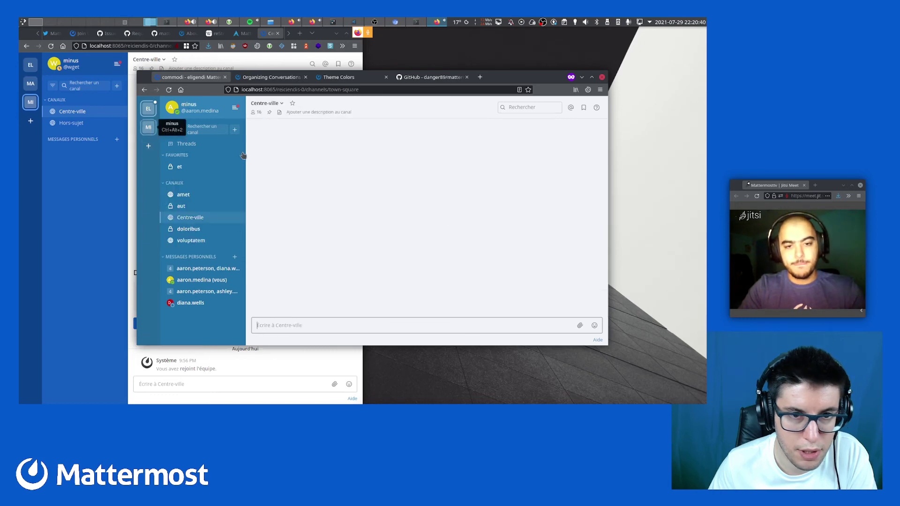
{"action": "left_click", "coordinate": [417, 78]}
{"action": "scroll", "coordinate": [263, 291], "scroll_direction": "down", "scroll_amount": 3}
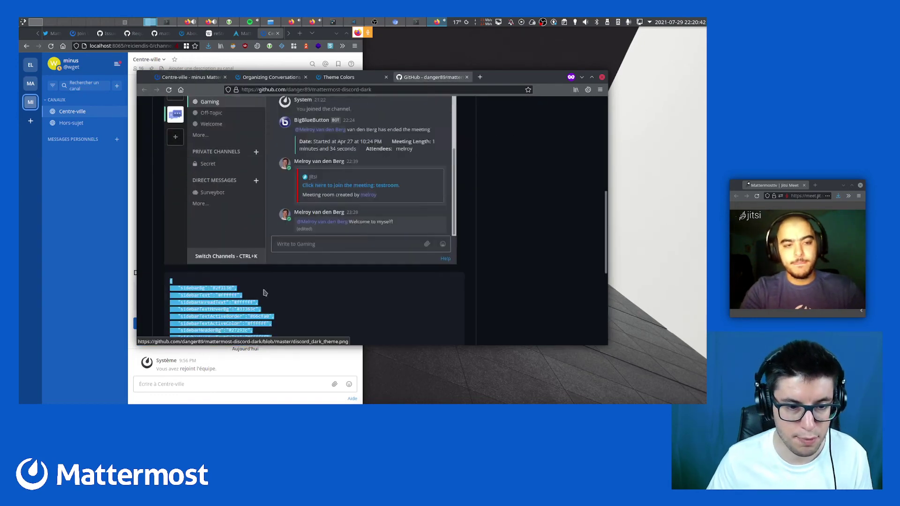
Copy the theme colour JSON from the GitHub README and return to Mattermost
{"action": "right_click", "coordinate": [230, 269]}
{"action": "left_click", "coordinate": [246, 273]}
{"action": "left_click", "coordinate": [190, 77]}
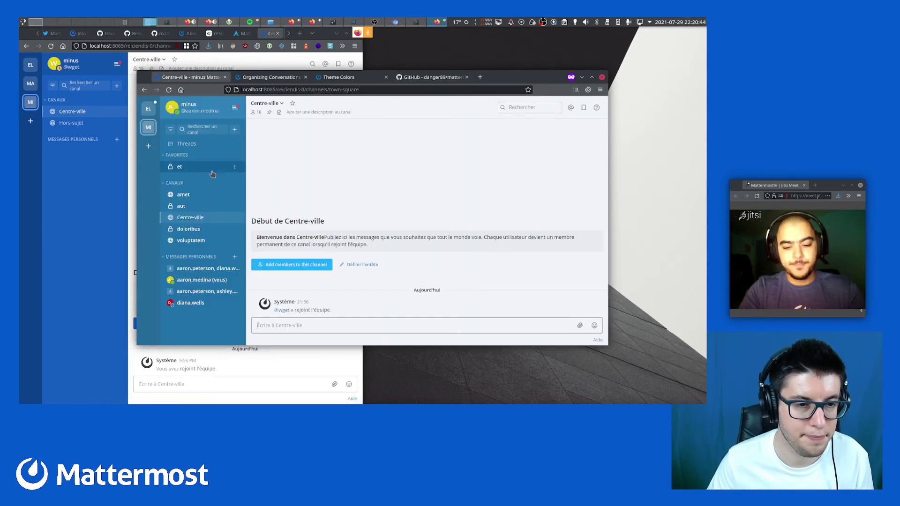
Paste the copied colours into the minus team's Thème personnalisé and save it
{"action": "left_click", "coordinate": [202, 109]}
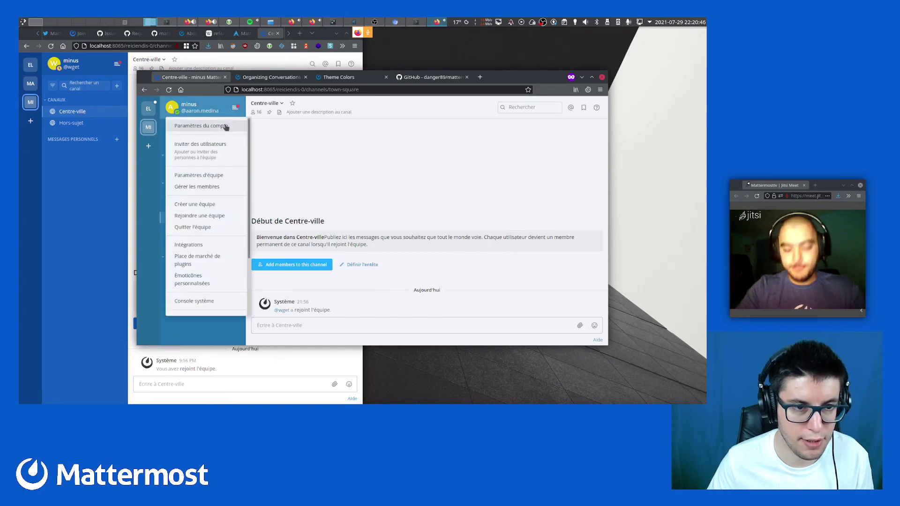
{"action": "left_click", "coordinate": [220, 125]}
{"action": "left_click", "coordinate": [254, 174]}
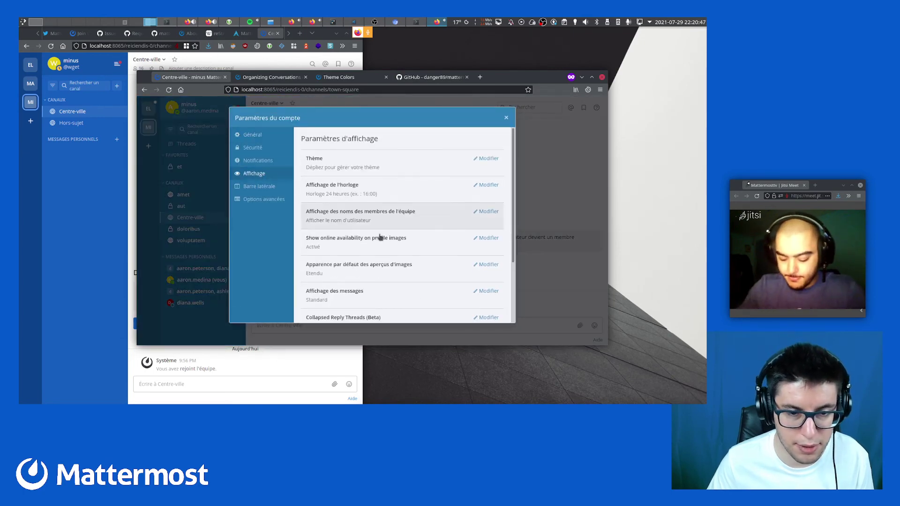
{"action": "left_click", "coordinate": [361, 162]}
{"action": "left_click", "coordinate": [338, 227]}
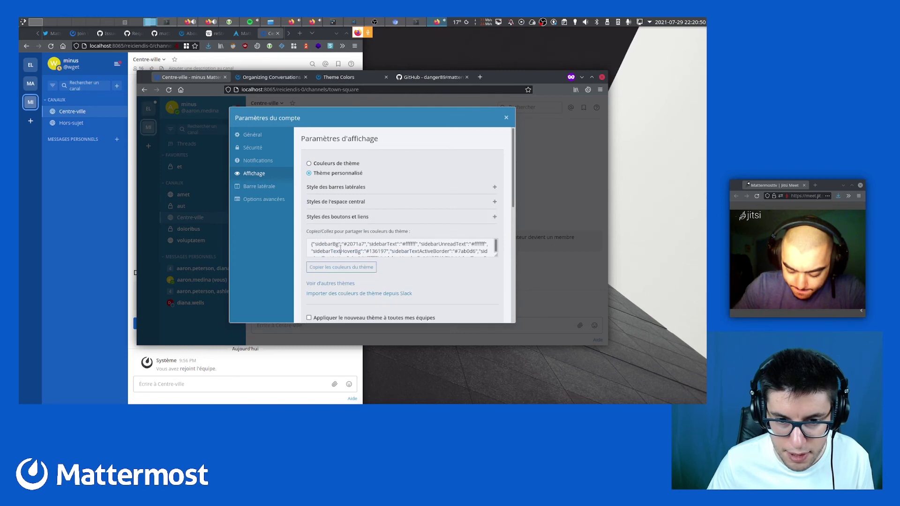
{"action": "left_click", "coordinate": [341, 249]}
{"action": "key", "text": "ctrl+v"}
{"action": "scroll", "coordinate": [341, 248], "scroll_direction": "down", "scroll_amount": 2}
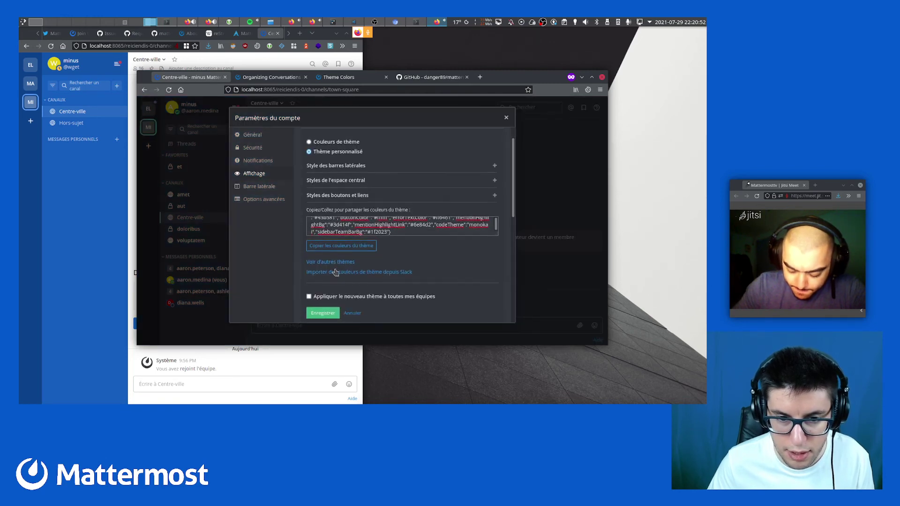
{"action": "left_click", "coordinate": [323, 292]}
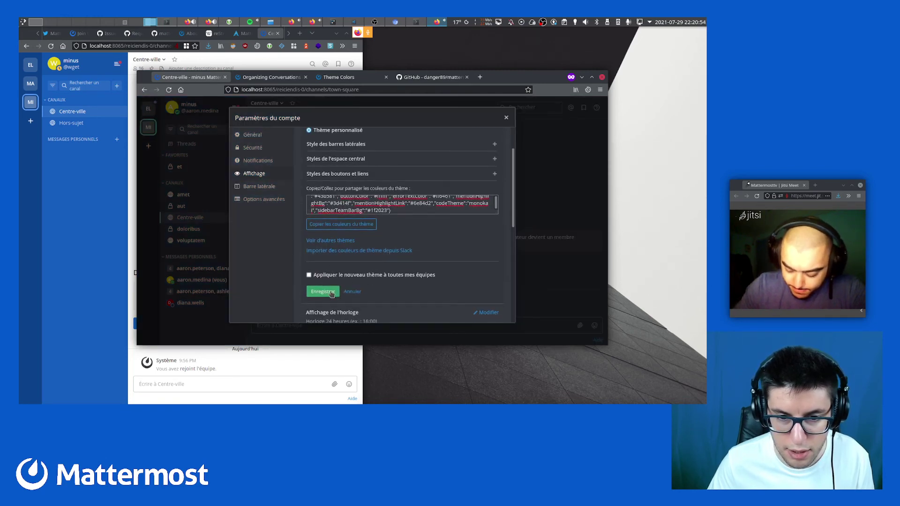
{"action": "left_click", "coordinate": [507, 117]}
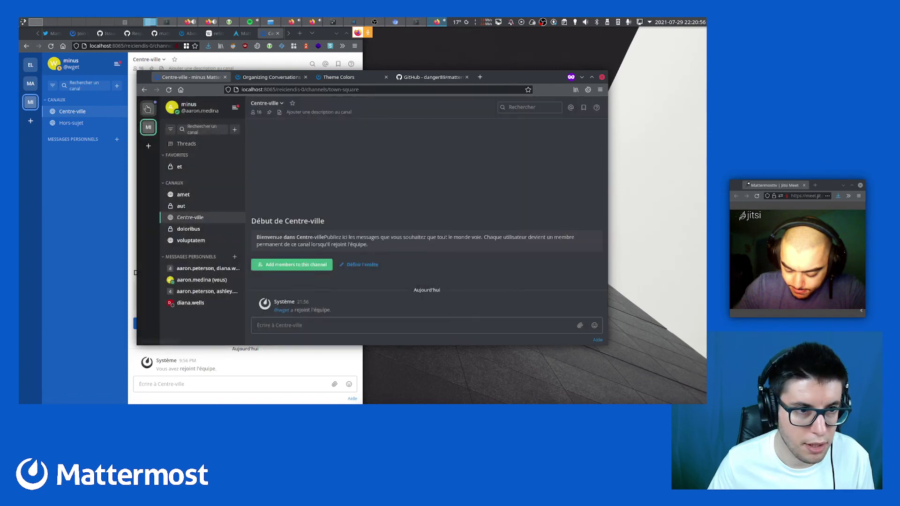
{"action": "left_click", "coordinate": [148, 108]}
{"action": "left_click", "coordinate": [149, 125]}
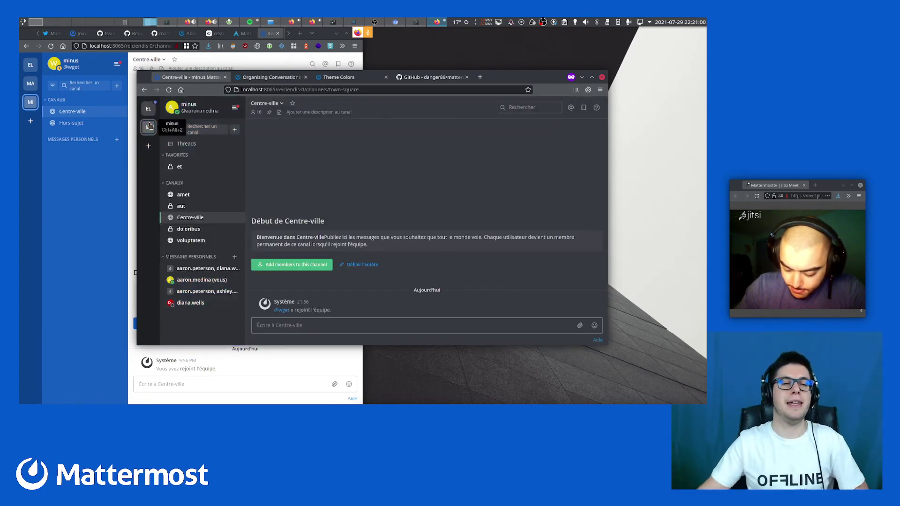
{"action": "key", "text": "ctrl+alt+1"}
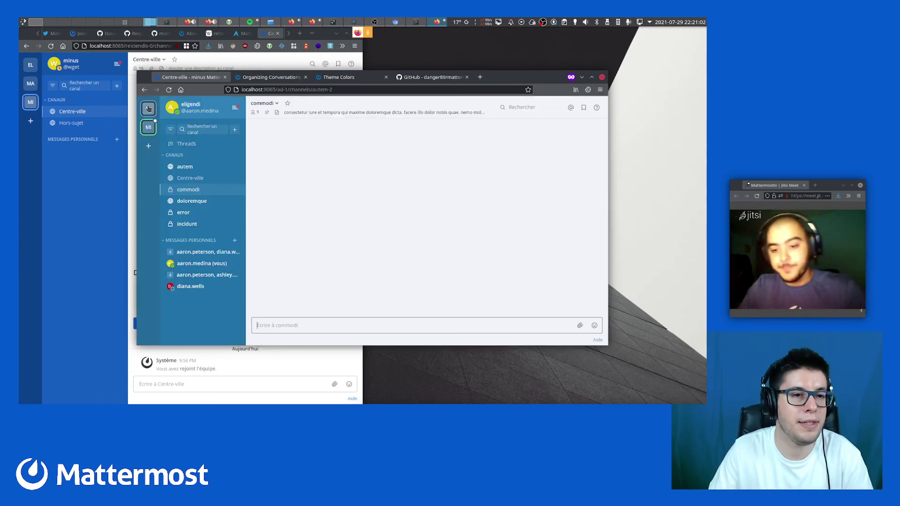
{"action": "left_click", "coordinate": [149, 131]}
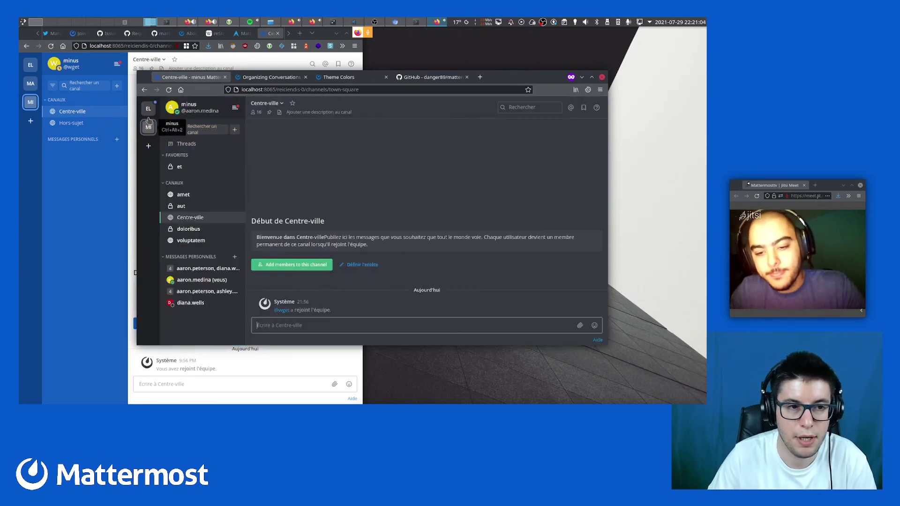
{"action": "left_click", "coordinate": [149, 110]}
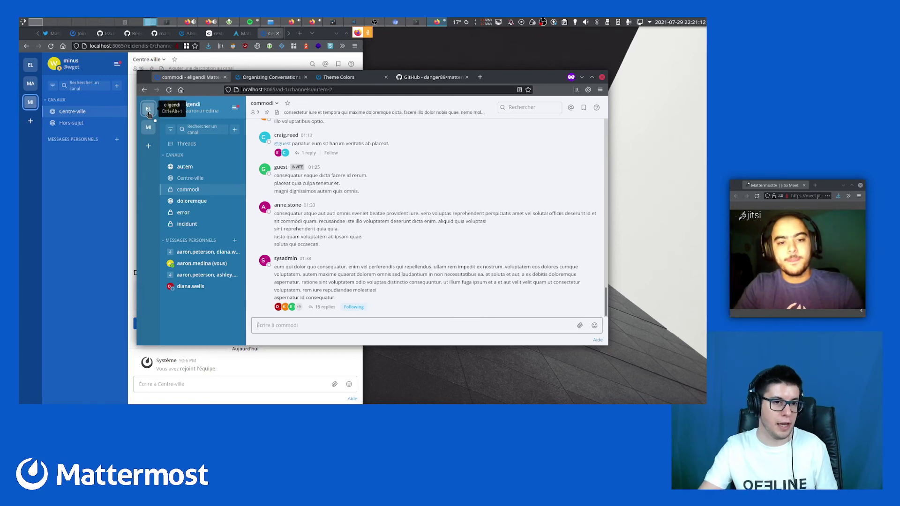
{"action": "left_click", "coordinate": [185, 145]}
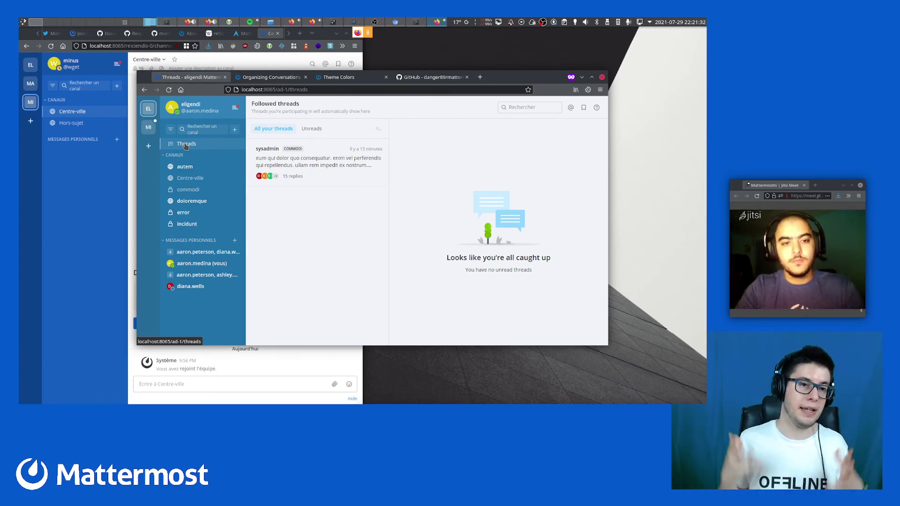
{"action": "left_click", "coordinate": [149, 127]}
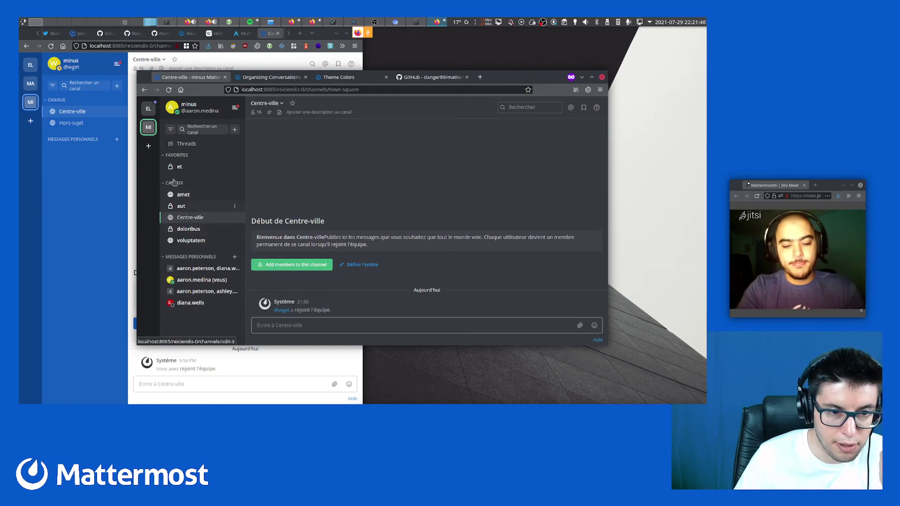
{"action": "left_click", "coordinate": [145, 111]}
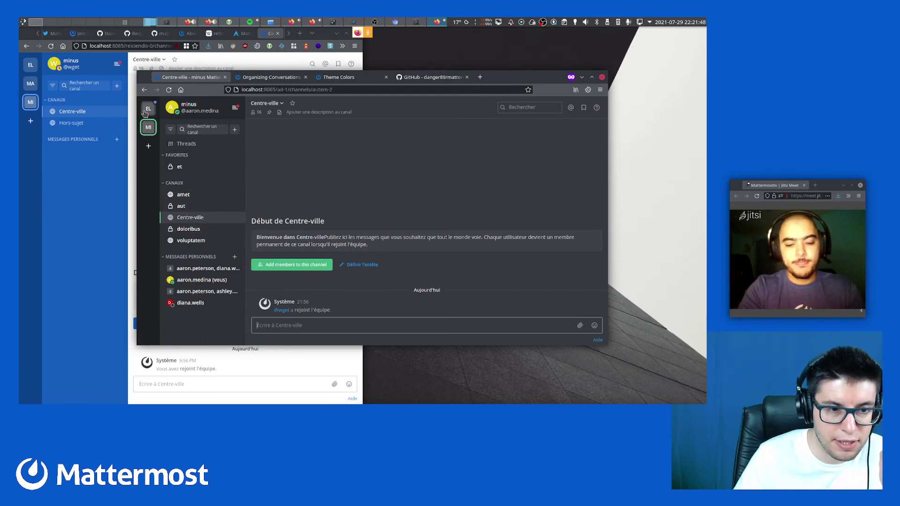
Open the sysadmin thread from Threads and jump to its commodi channel
{"action": "left_click", "coordinate": [186, 144]}
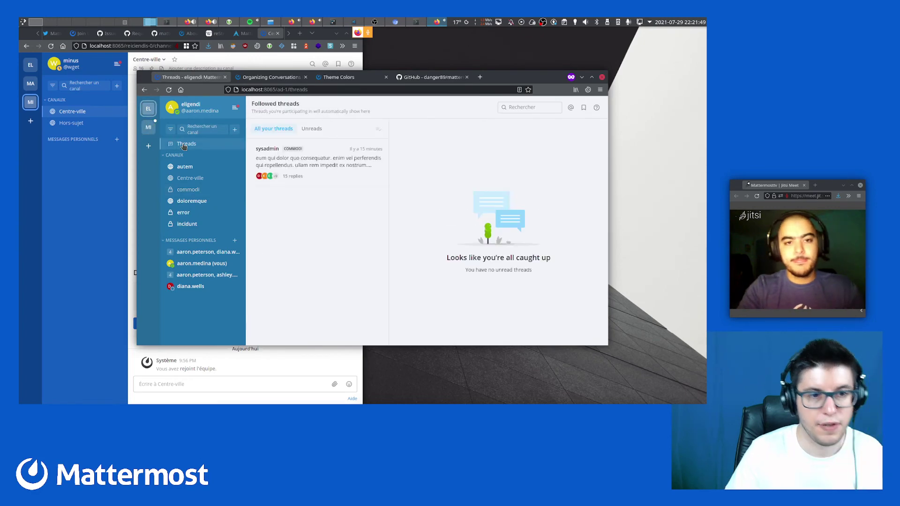
{"action": "left_click", "coordinate": [330, 172]}
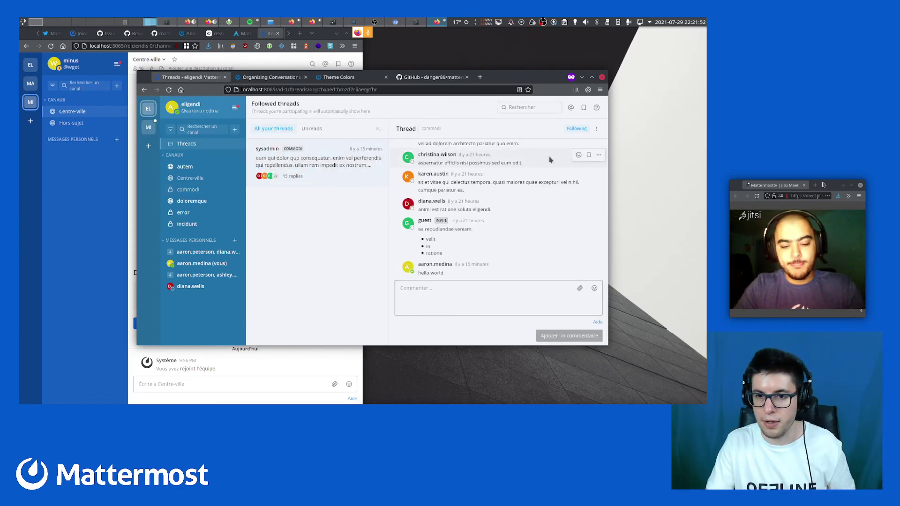
{"action": "left_click", "coordinate": [596, 130]}
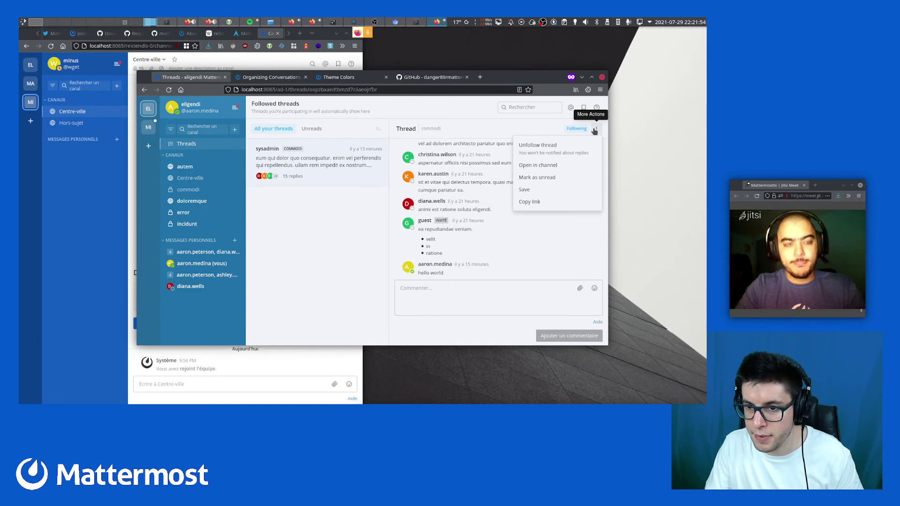
{"action": "left_click", "coordinate": [539, 159]}
{"action": "scroll", "coordinate": [493, 206], "scroll_direction": "up", "scroll_amount": 5}
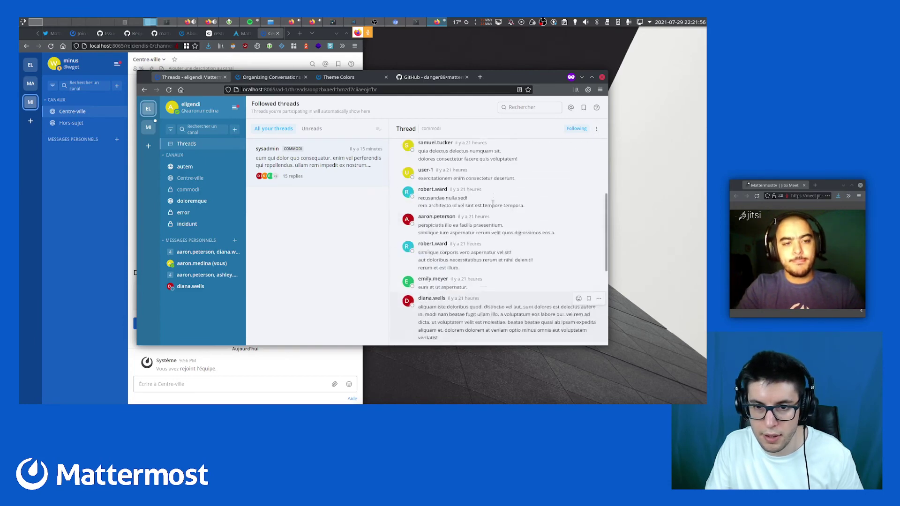
{"action": "scroll", "coordinate": [493, 203], "scroll_direction": "up", "scroll_amount": 3}
{"action": "left_click", "coordinate": [462, 155]}
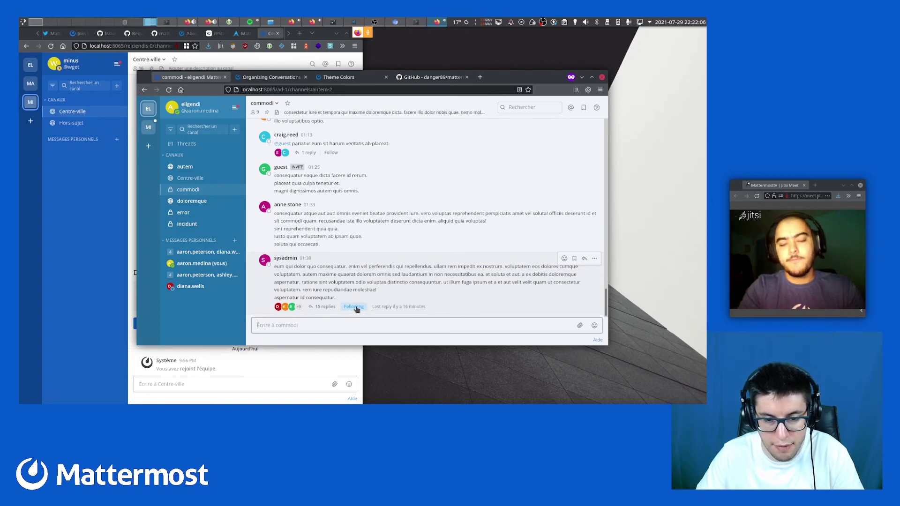
{"action": "scroll", "coordinate": [362, 258], "scroll_direction": "up", "scroll_amount": 5}
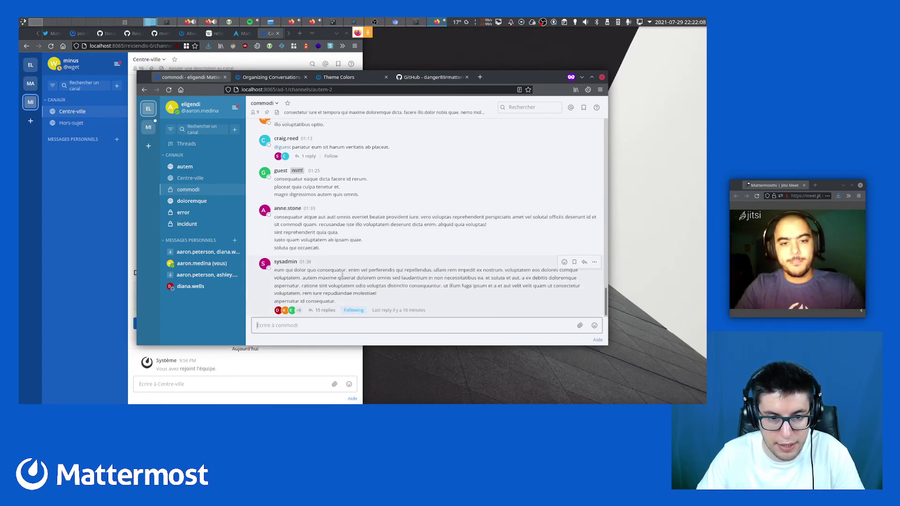
{"action": "scroll", "coordinate": [329, 191], "scroll_direction": "up", "scroll_amount": 10}
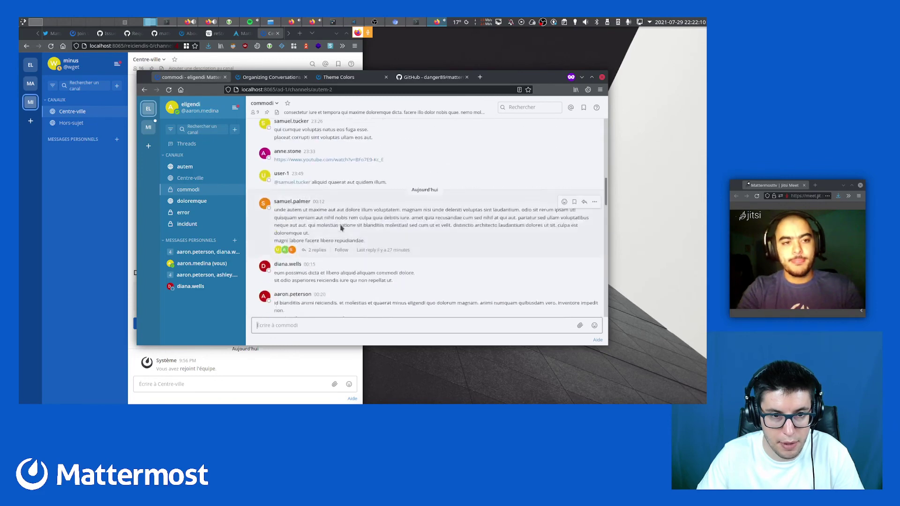
{"action": "scroll", "coordinate": [341, 228], "scroll_direction": "down", "scroll_amount": 15}
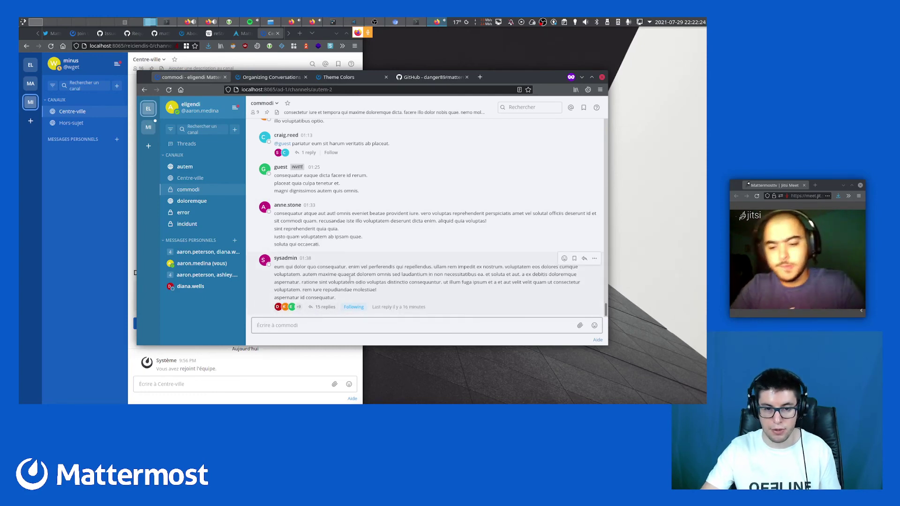
{"action": "left_click_drag", "start_coordinate": [334, 266], "coordinate": [347, 298]}
{"action": "left_click", "coordinate": [349, 297]}
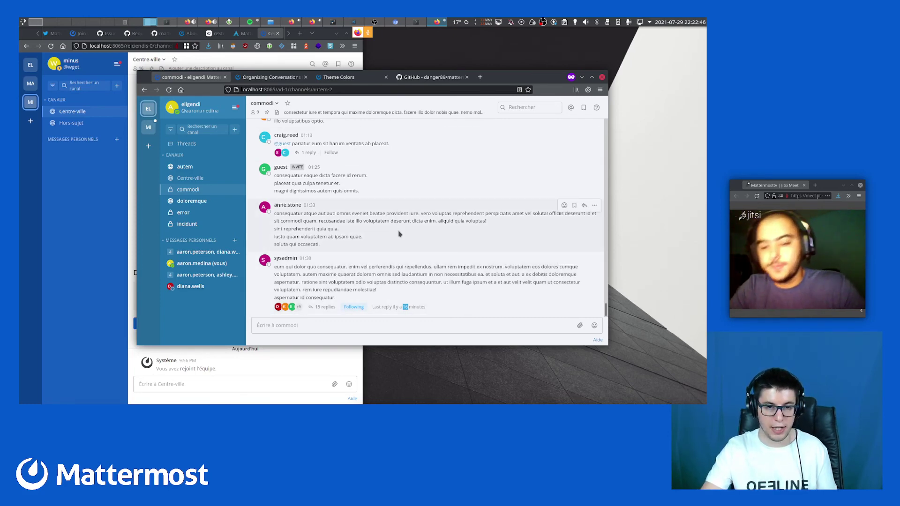
{"action": "scroll", "coordinate": [400, 235], "scroll_direction": "up", "scroll_amount": 10}
{"action": "scroll", "coordinate": [399, 231], "scroll_direction": "up", "scroll_amount": 10}
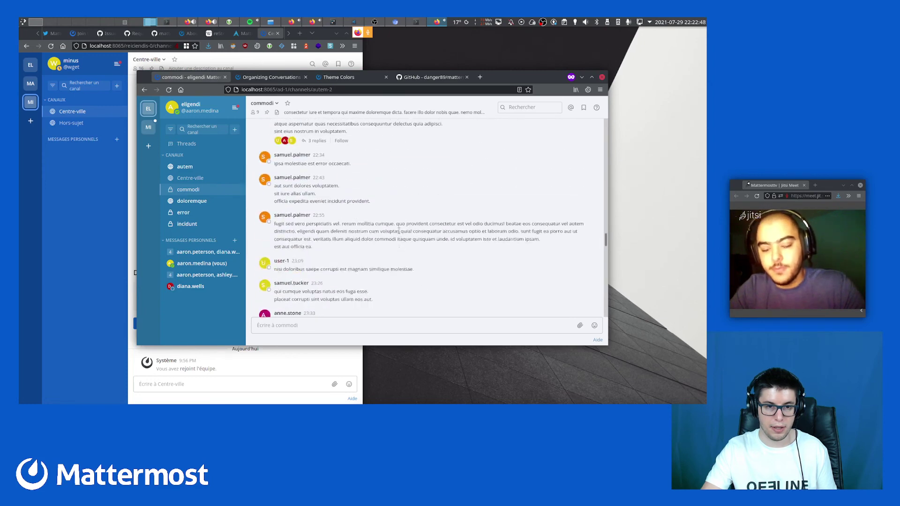
{"action": "scroll", "coordinate": [400, 234], "scroll_direction": "up", "scroll_amount": 10}
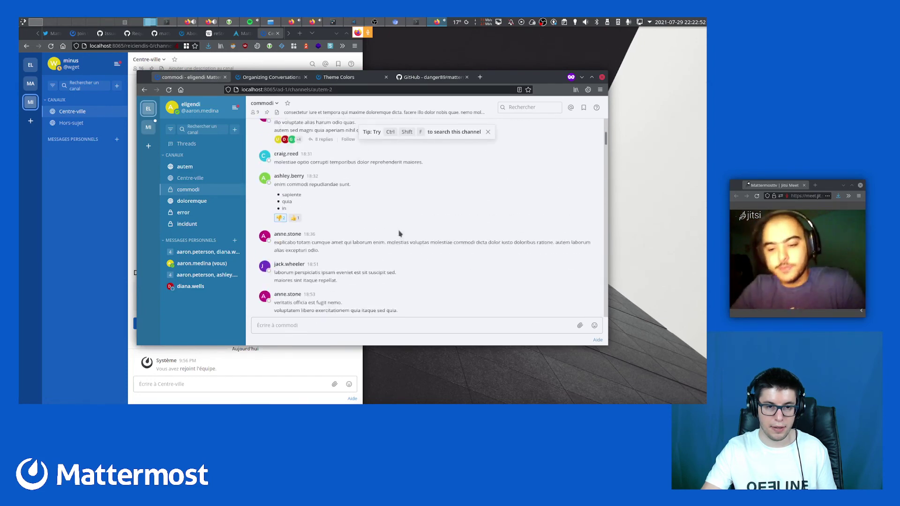
{"action": "scroll", "coordinate": [400, 234], "scroll_direction": "up", "scroll_amount": 3}
{"action": "left_click", "coordinate": [203, 182]}
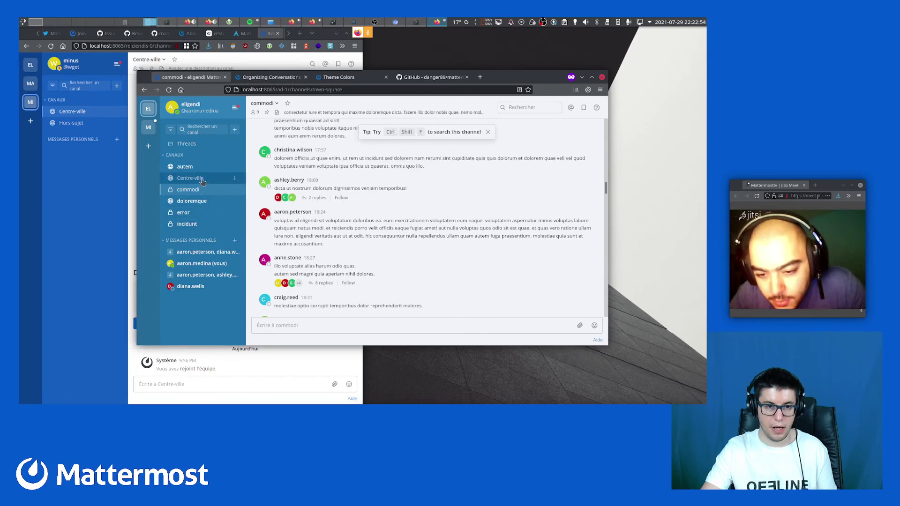
{"action": "left_click", "coordinate": [201, 190]}
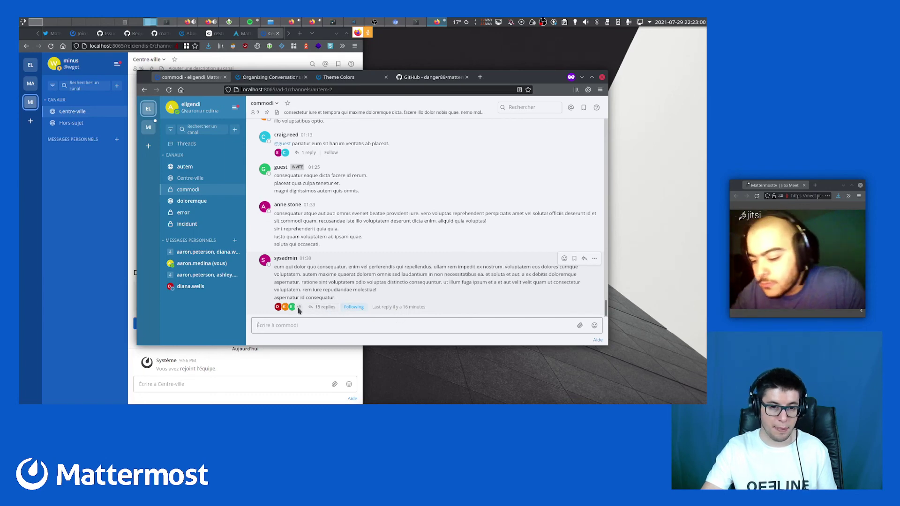
{"action": "mouse_move", "coordinate": [298, 310]}
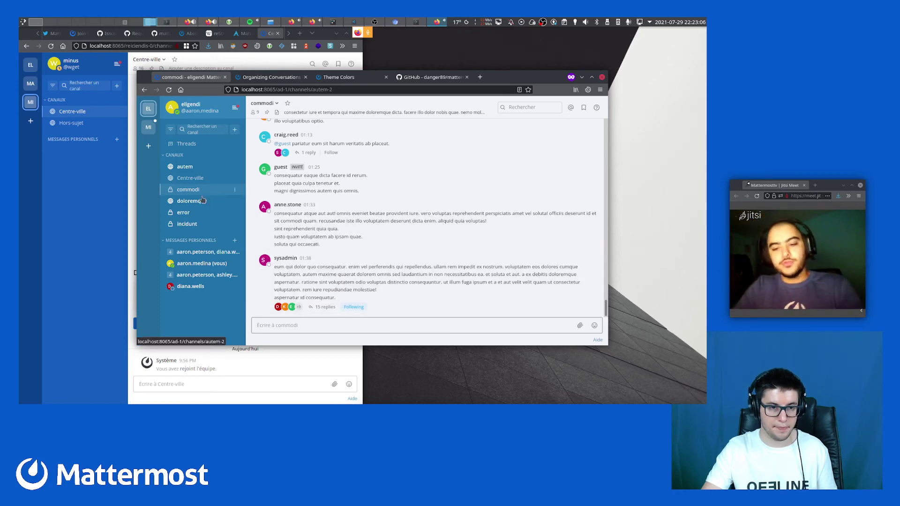
Open the error channel and scroll back through its messages
{"action": "left_click", "coordinate": [199, 212]}
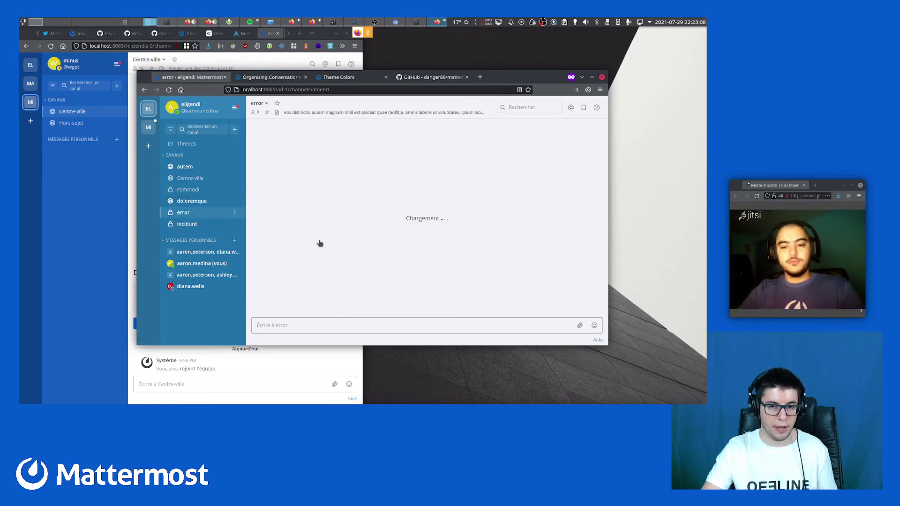
{"action": "scroll", "coordinate": [370, 253], "scroll_direction": "up", "scroll_amount": 10}
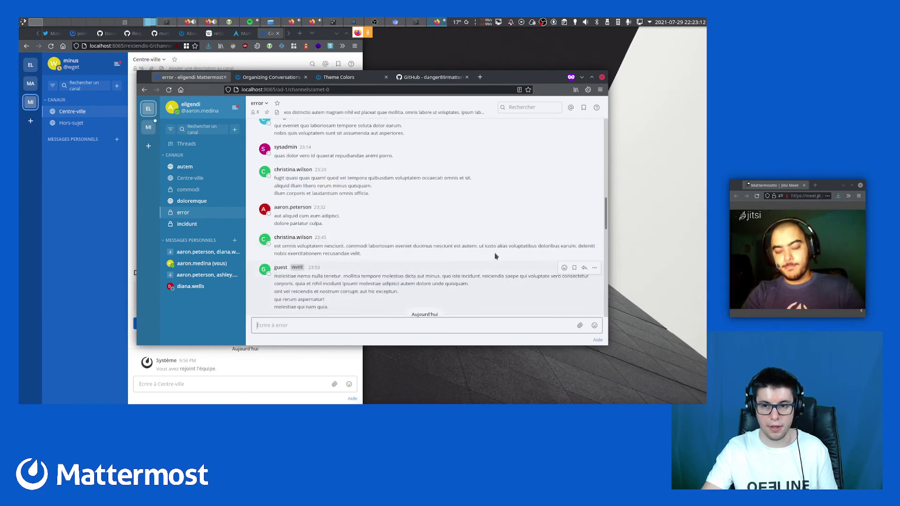
{"action": "scroll", "coordinate": [515, 235], "scroll_direction": "up", "scroll_amount": 10}
{"action": "scroll", "coordinate": [452, 228], "scroll_direction": "up", "scroll_amount": 10}
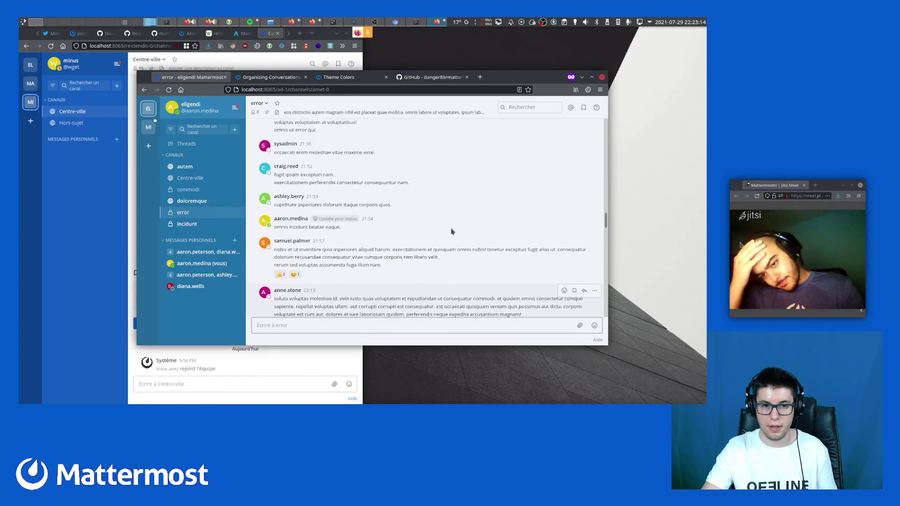
Open the incidunt channel and browse its earlier messages, then open the team menu
{"action": "left_click", "coordinate": [181, 227]}
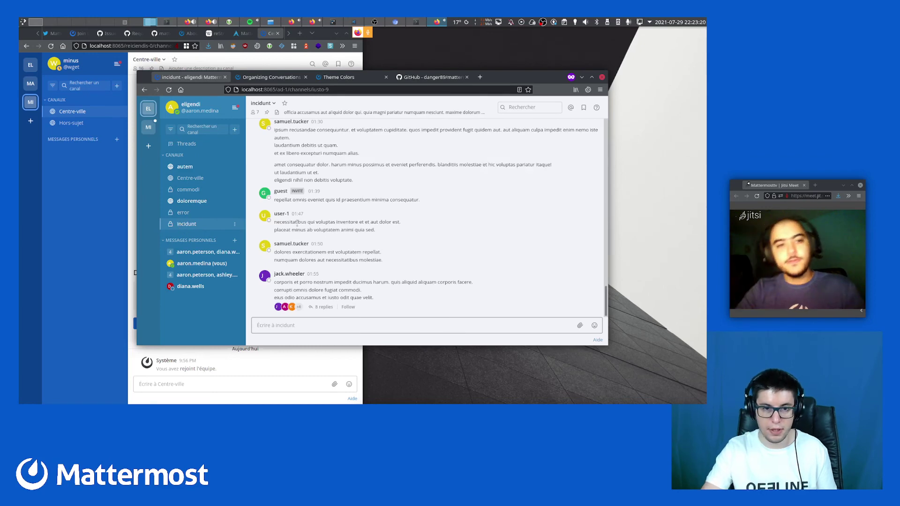
{"action": "scroll", "coordinate": [405, 252], "scroll_direction": "up", "scroll_amount": 6}
{"action": "scroll", "coordinate": [405, 251], "scroll_direction": "up", "scroll_amount": 10}
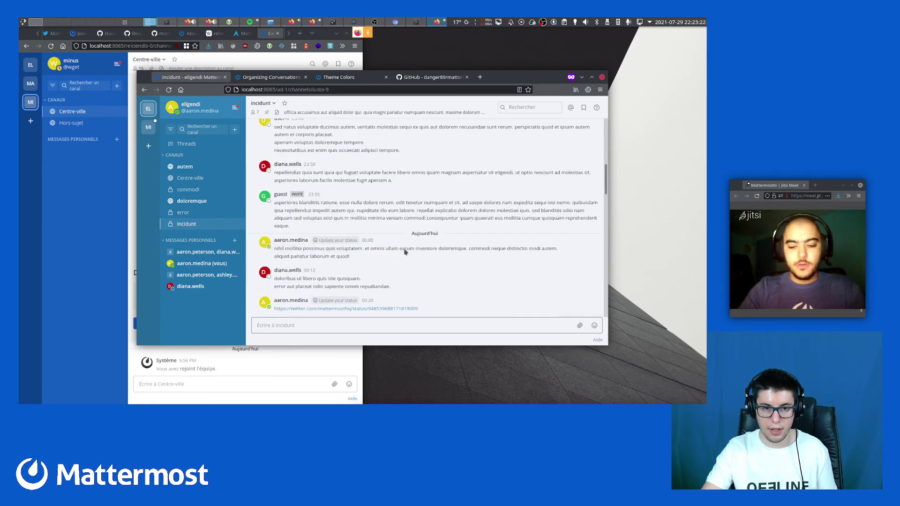
{"action": "scroll", "coordinate": [406, 252], "scroll_direction": "up", "scroll_amount": 10}
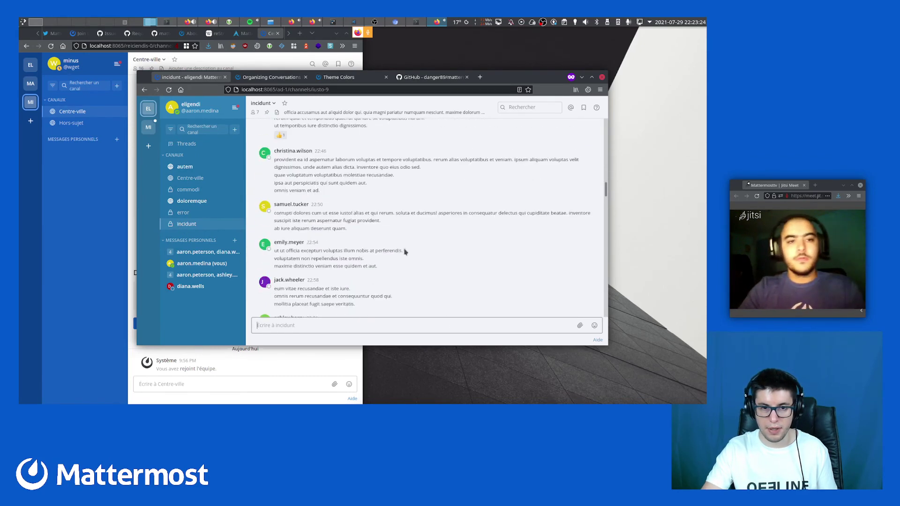
{"action": "scroll", "coordinate": [406, 252], "scroll_direction": "down", "scroll_amount": 5}
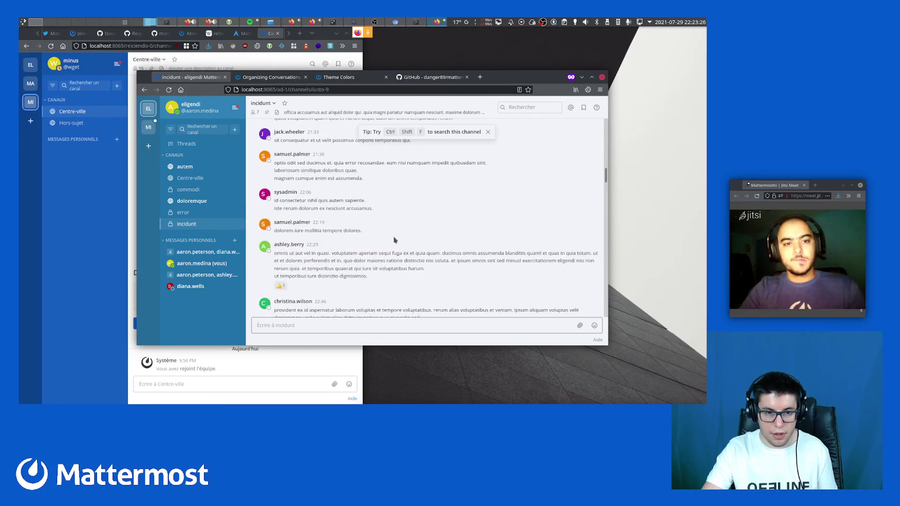
{"action": "scroll", "coordinate": [388, 266], "scroll_direction": "up", "scroll_amount": 10}
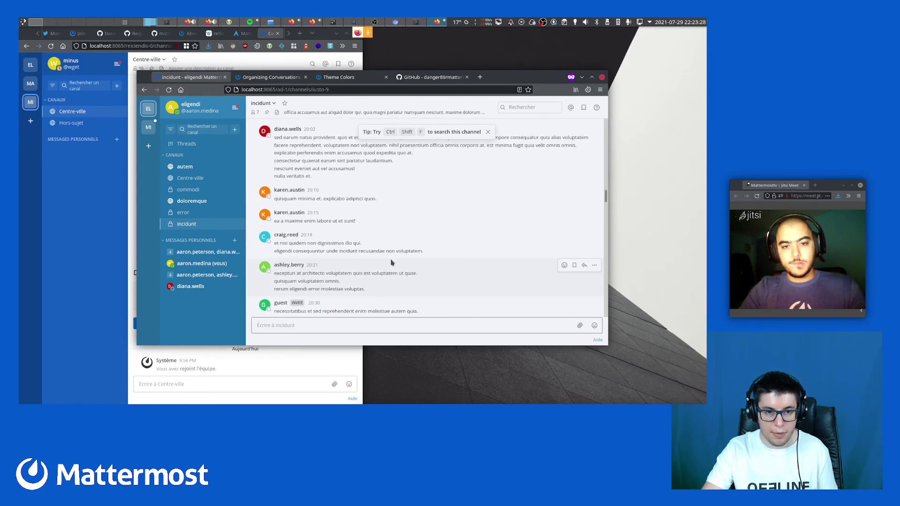
{"action": "left_click", "coordinate": [237, 109]}
{"action": "left_click", "coordinate": [236, 108]}
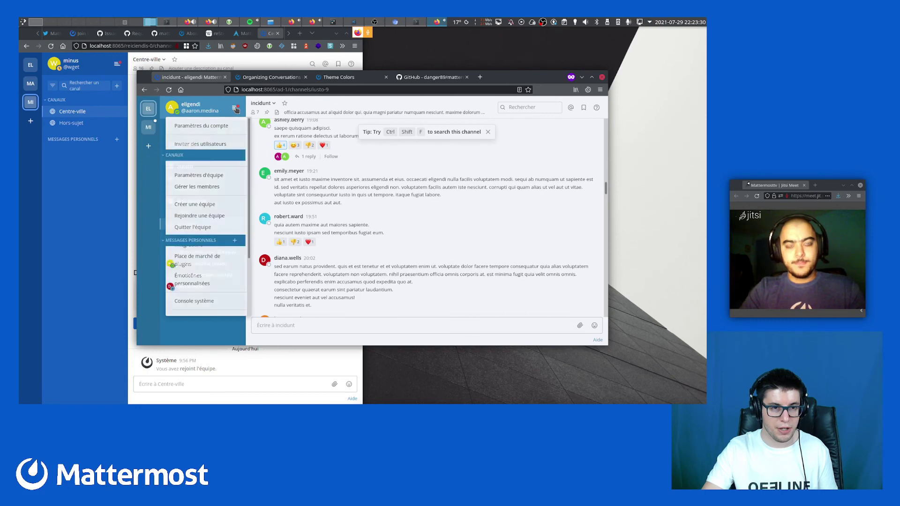
Switch to the MI team, open doloribus, and scroll to its newest posts
{"action": "left_click", "coordinate": [148, 127]}
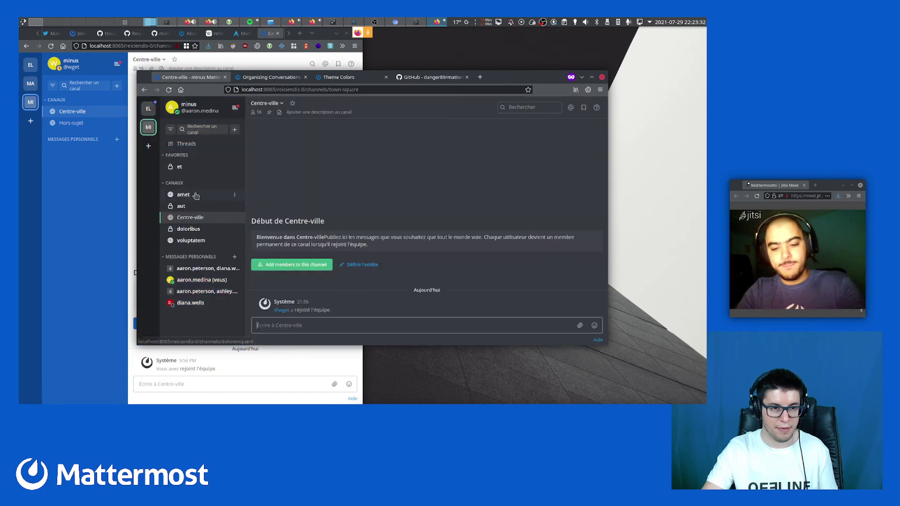
{"action": "left_click", "coordinate": [189, 230]}
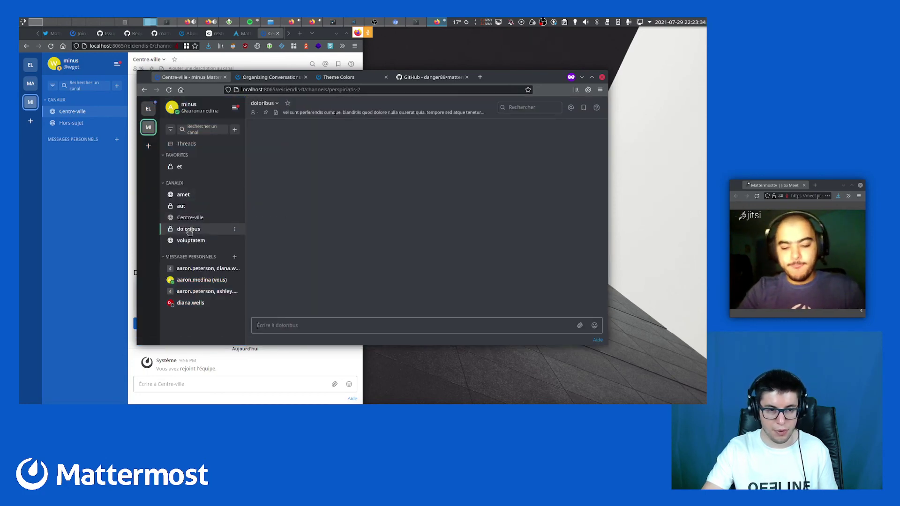
{"action": "scroll", "coordinate": [329, 244], "scroll_direction": "up", "scroll_amount": 10}
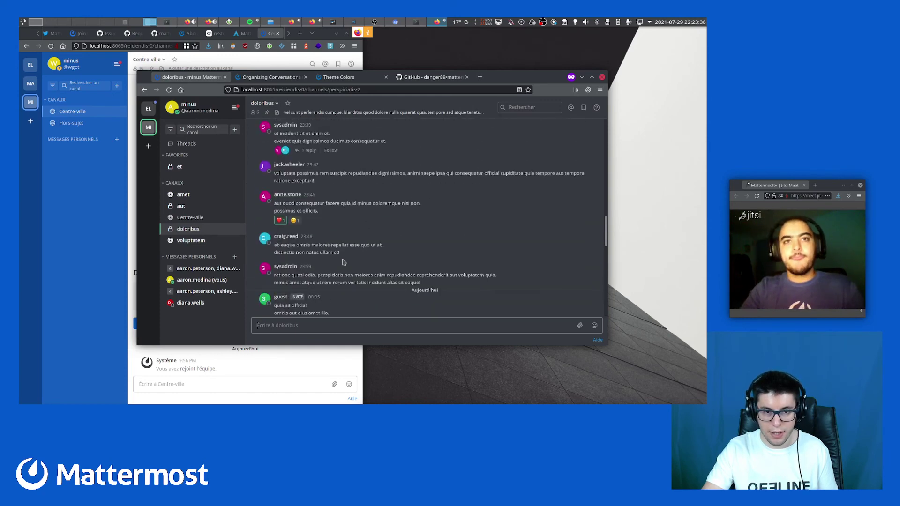
{"action": "scroll", "coordinate": [343, 259], "scroll_direction": "up", "scroll_amount": 10}
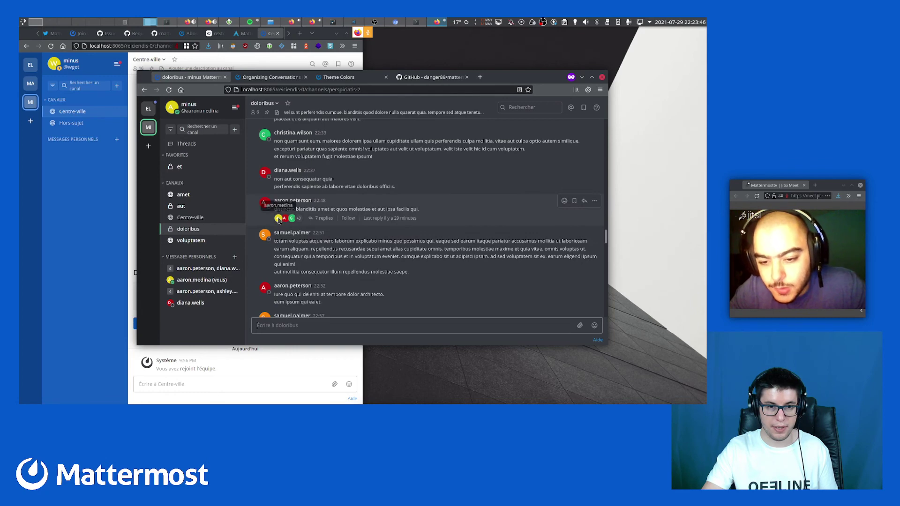
{"action": "left_click", "coordinate": [413, 189]}
{"action": "scroll", "coordinate": [409, 236], "scroll_direction": "down", "scroll_amount": 15}
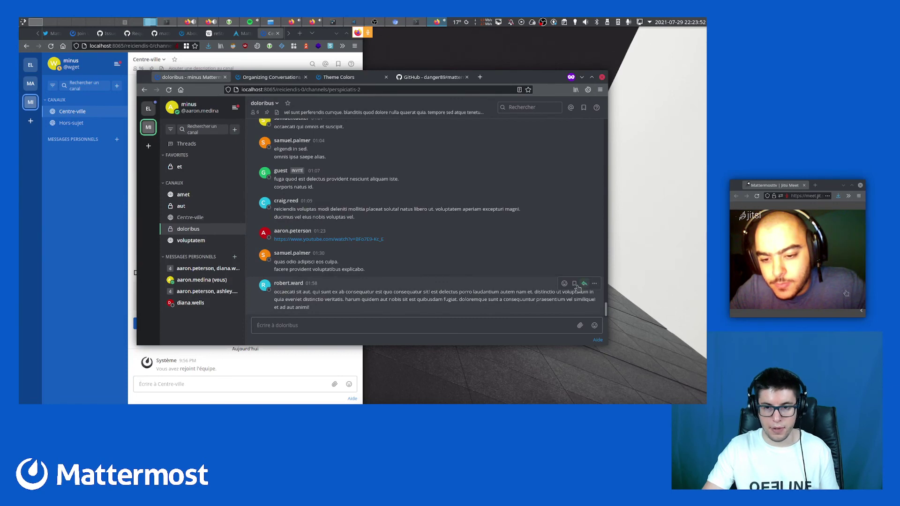
Reply 'helo world' in the latest doloribus post's thread
{"action": "left_click", "coordinate": [573, 285]}
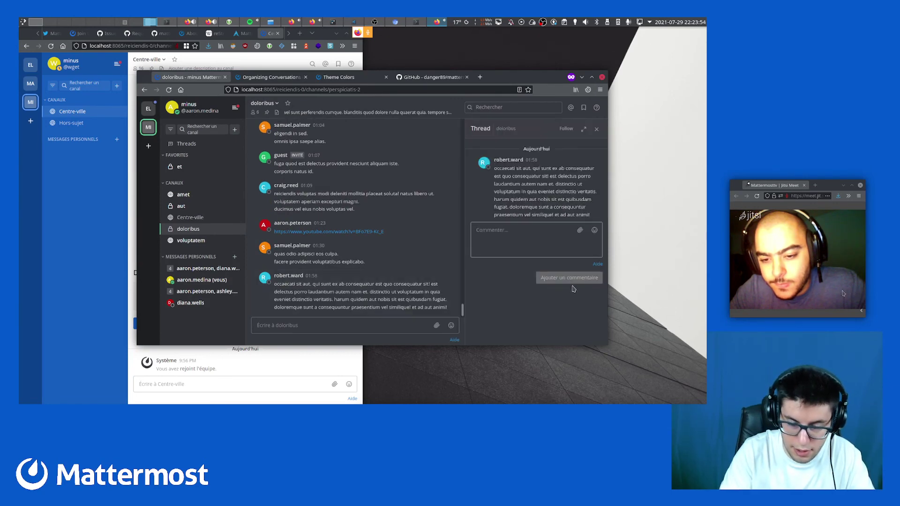
{"action": "type", "text": "helo"}
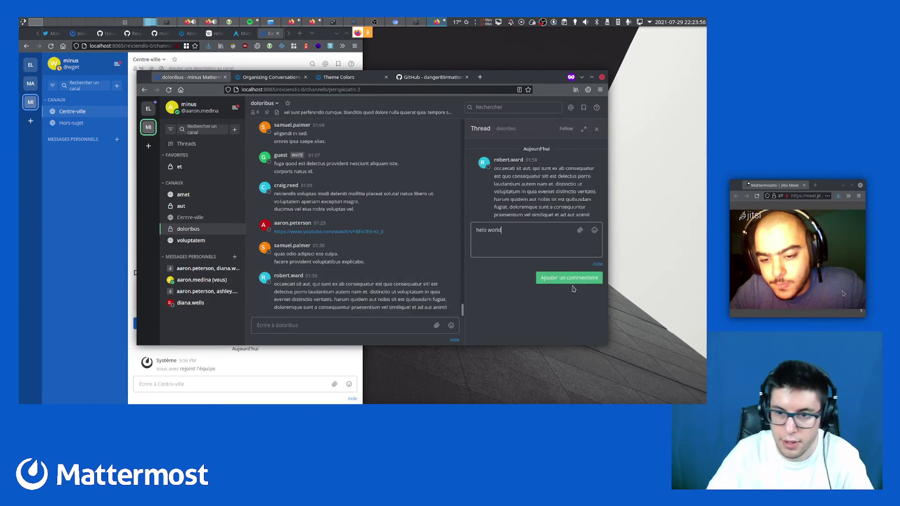
{"action": "type", "text": " world"}
{"action": "key", "text": "Return"}
Copy the original post's text and send it as a new channel message
{"action": "left_click_drag", "start_coordinate": [557, 207], "coordinate": [503, 176]}
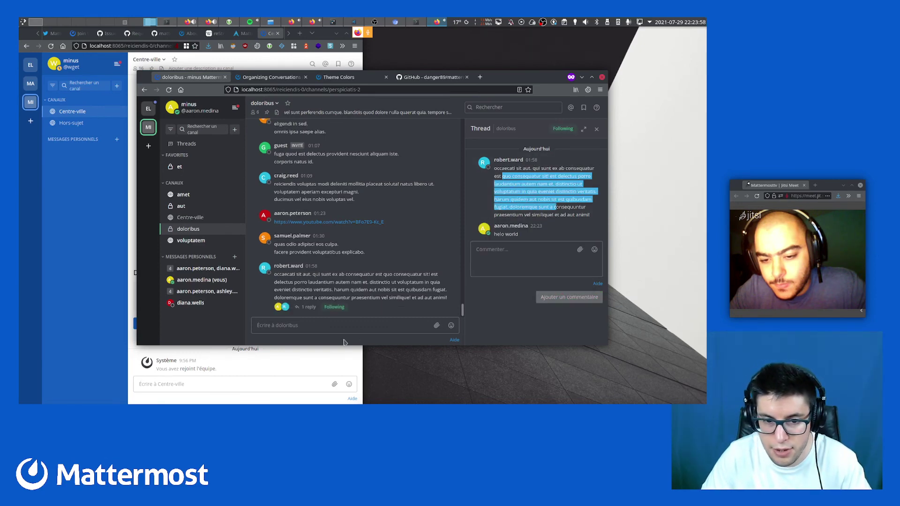
{"action": "key", "text": "ctrl+c"}
{"action": "left_click", "coordinate": [352, 325]}
{"action": "key", "text": "ctrl+v"}
{"action": "key", "text": "Return"}
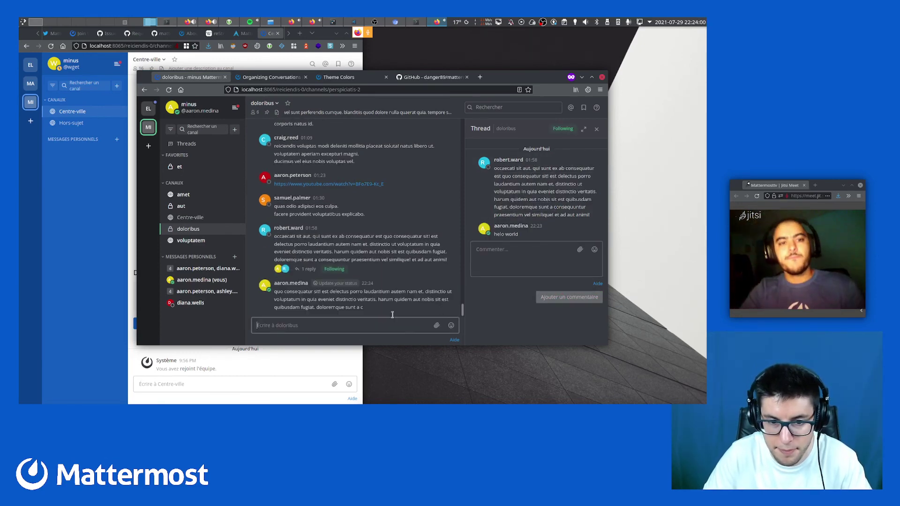
Reply to the new post with the same copied text, then close the thread panel
{"action": "left_click", "coordinate": [451, 284]}
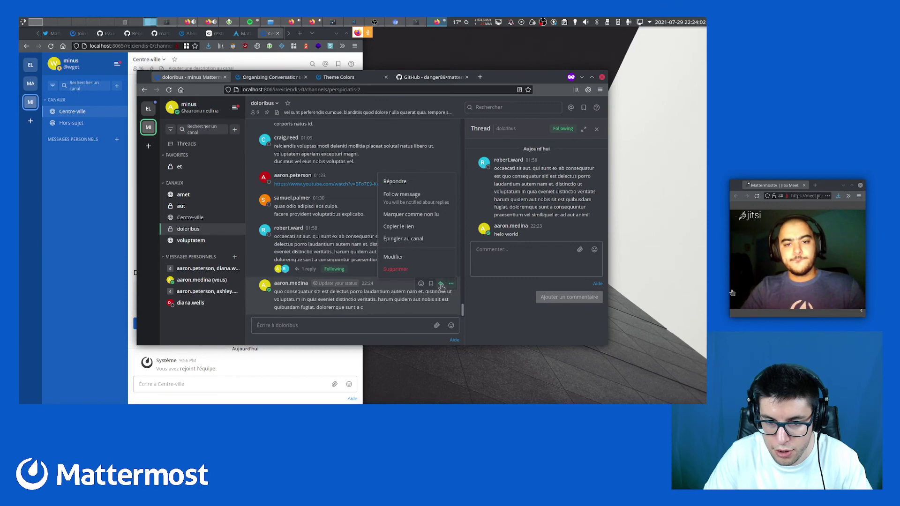
{"action": "left_click", "coordinate": [441, 285]}
{"action": "key", "text": "ctrl+v"}
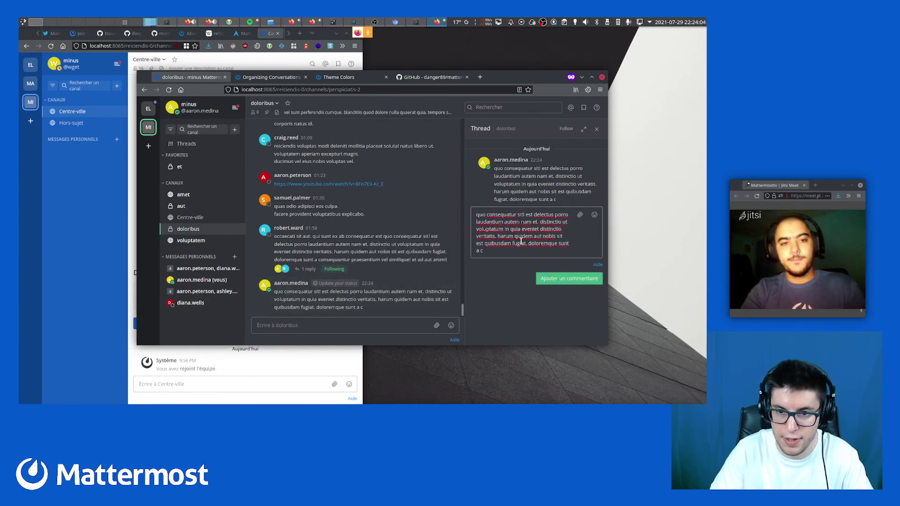
{"action": "key", "text": "Return"}
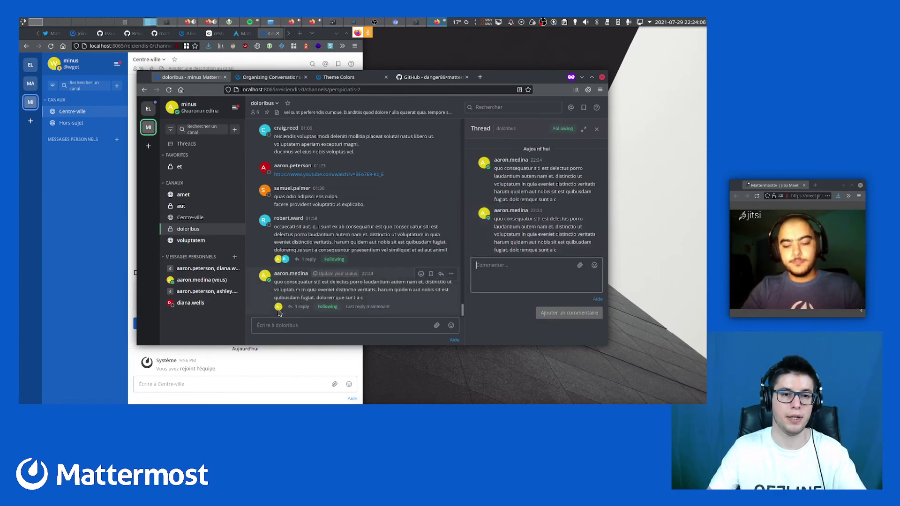
{"action": "left_click", "coordinate": [596, 129]}
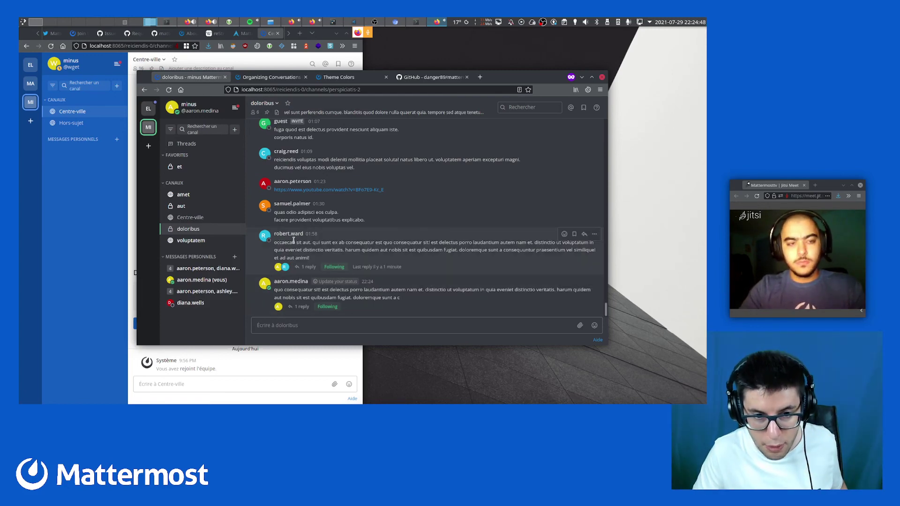
{"action": "left_click_drag", "start_coordinate": [285, 243], "coordinate": [486, 245]}
{"action": "left_click", "coordinate": [436, 253]}
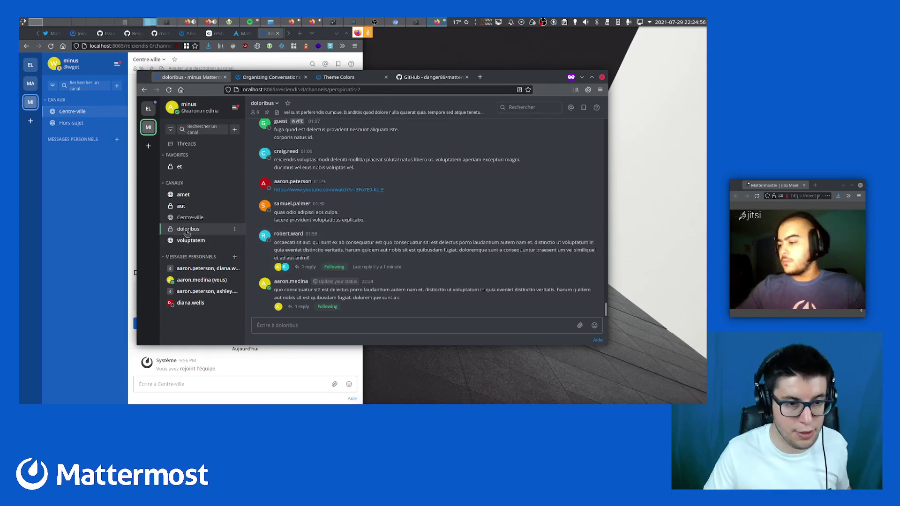
Open robert.ward's doloribus thread with the helo world reply, then maximize the browser window
{"action": "left_click", "coordinate": [310, 268]}
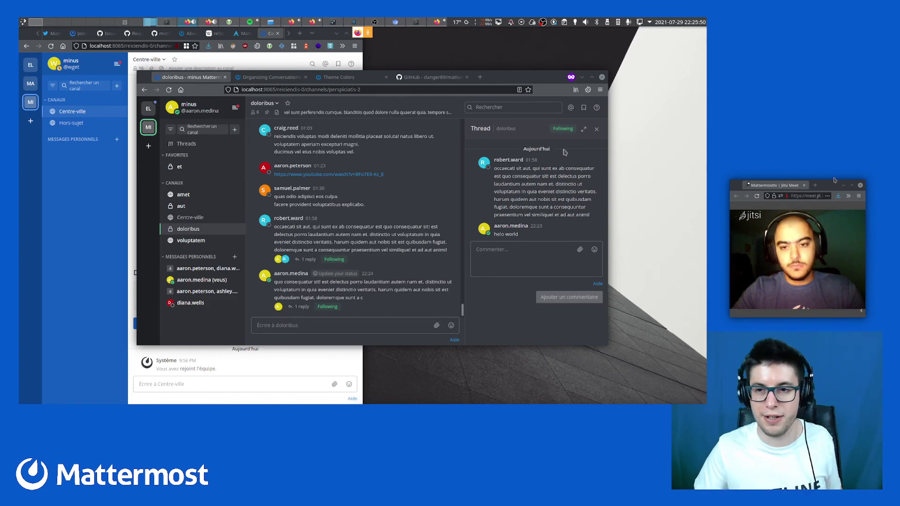
{"action": "left_click", "coordinate": [593, 77]}
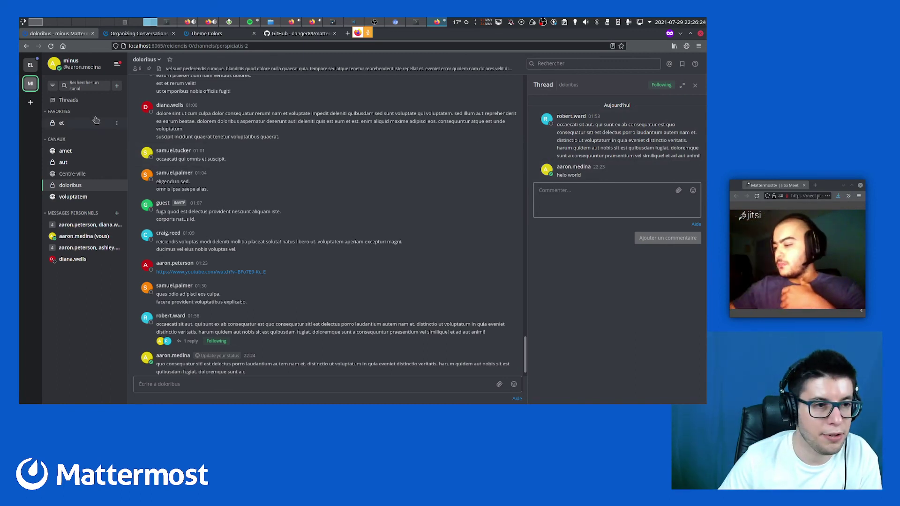
Visit Followed threads, return to doloribus and expand its Thread panel, then go back to Threads
{"action": "left_click", "coordinate": [82, 104]}
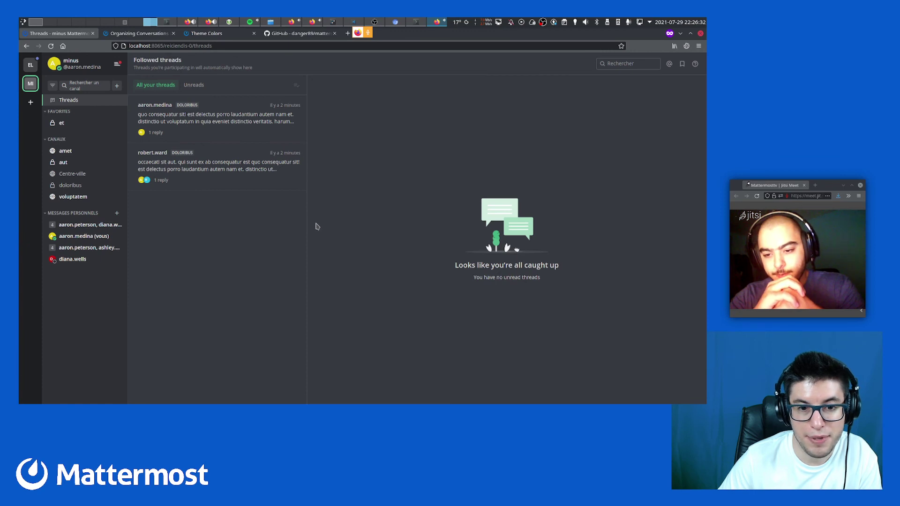
{"action": "left_click", "coordinate": [69, 186]}
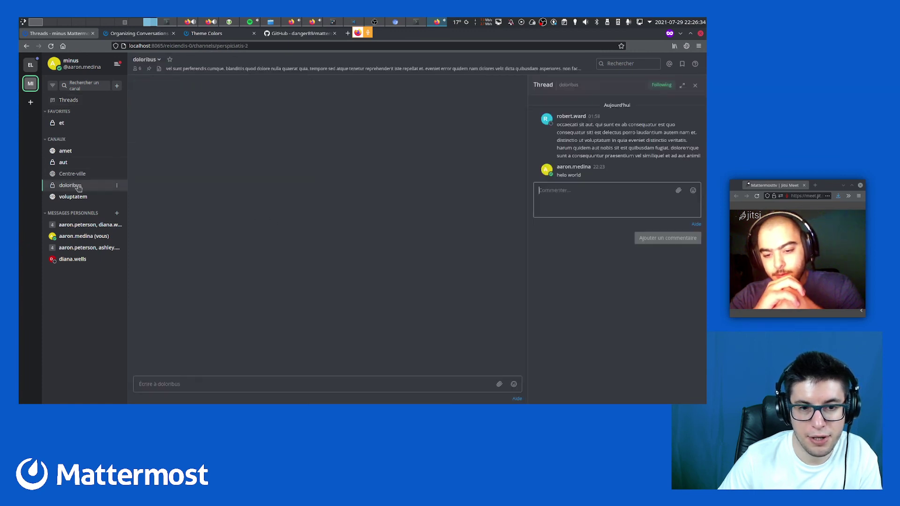
{"action": "left_click", "coordinate": [683, 88]}
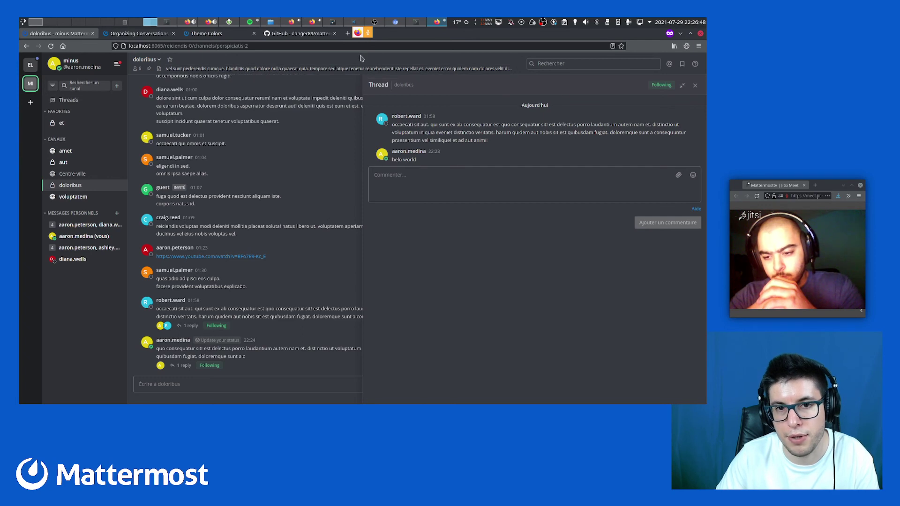
{"action": "left_click", "coordinate": [92, 101]}
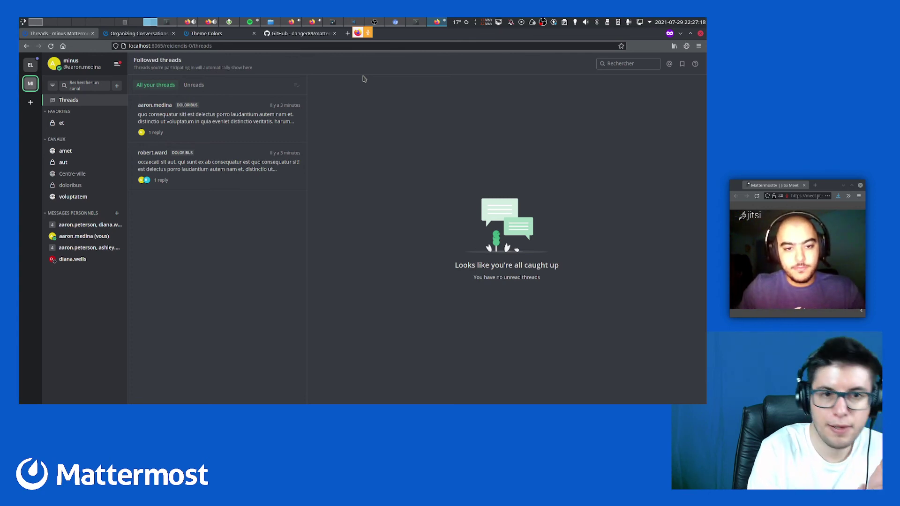
Open the newest followed thread in doloribus, widen its panel, and return to the Followed threads overview
{"action": "left_click", "coordinate": [272, 122]}
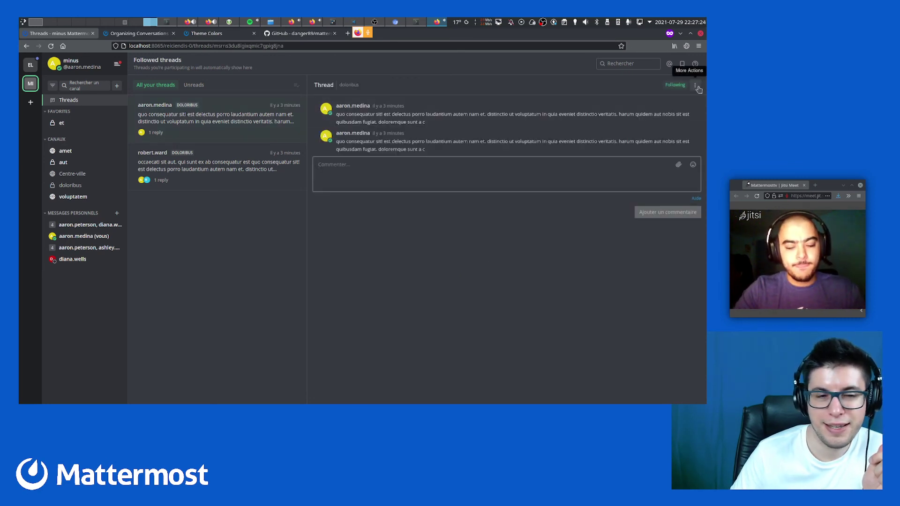
{"action": "left_click", "coordinate": [75, 185]}
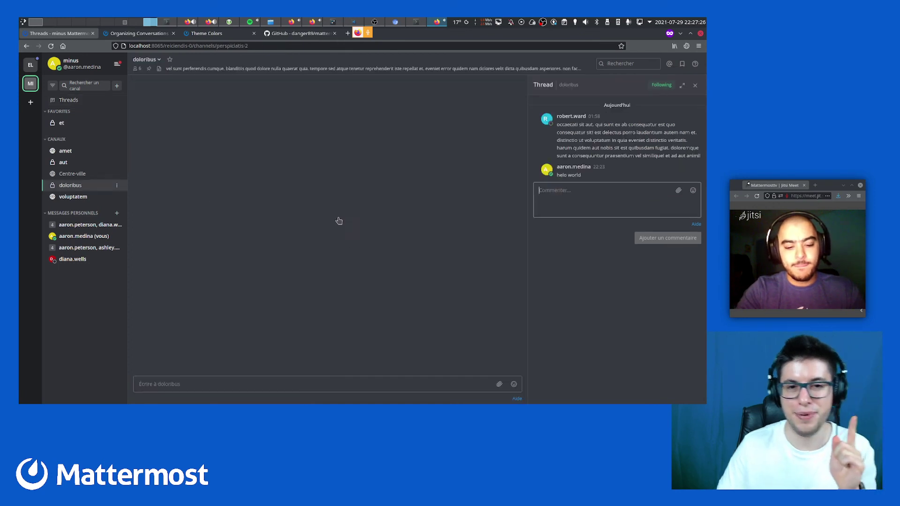
{"action": "left_click", "coordinate": [682, 86]}
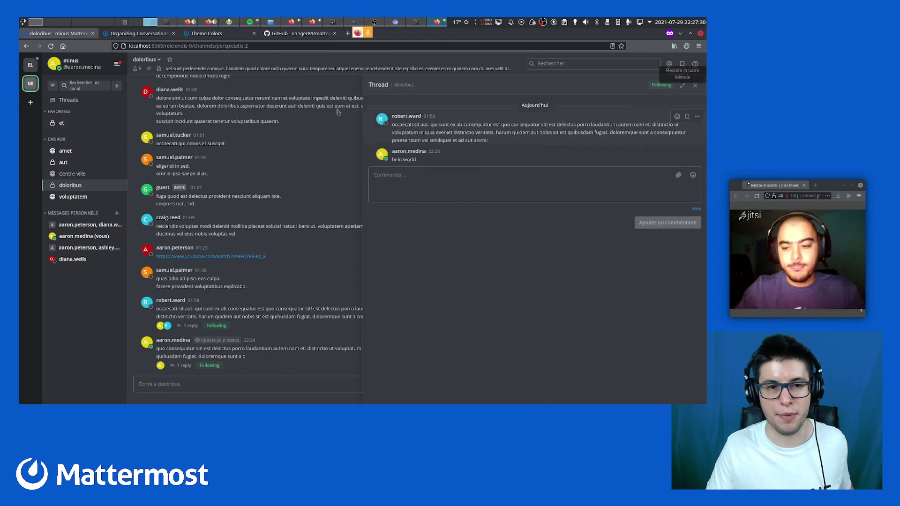
{"action": "left_click", "coordinate": [68, 100]}
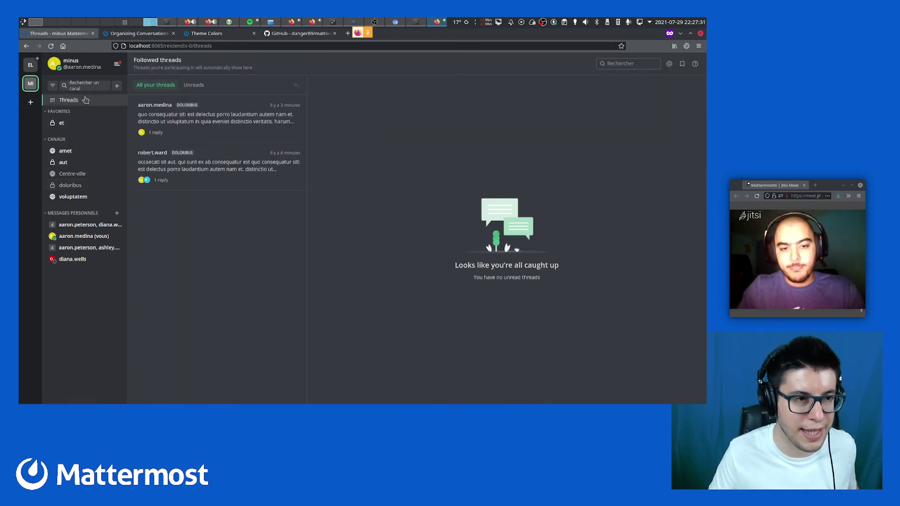
Open the first followed thread and reopen the followed post's reply thread in the doloribus channel
{"action": "left_click", "coordinate": [212, 105]}
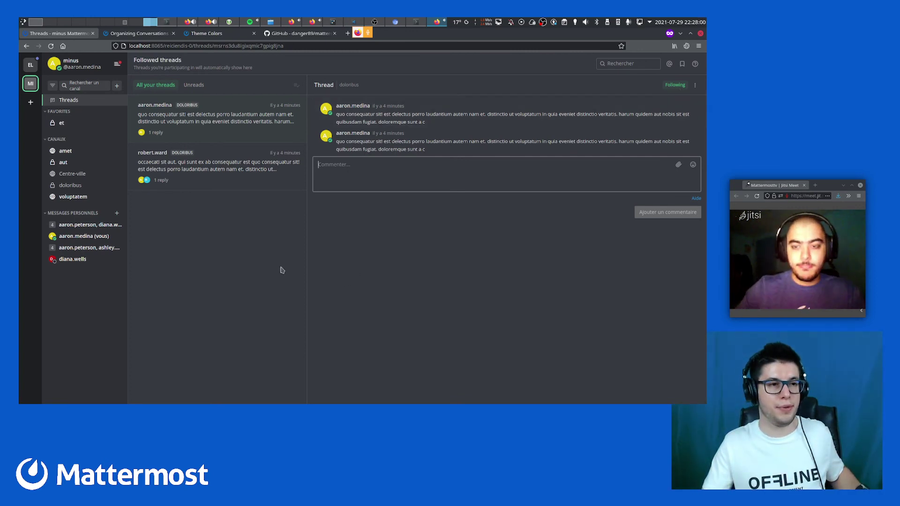
{"action": "left_click", "coordinate": [88, 185]}
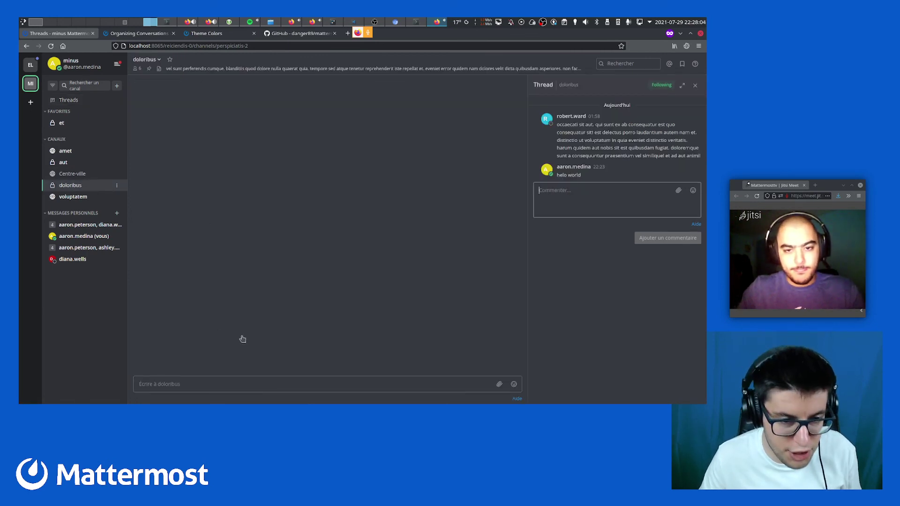
{"action": "left_click", "coordinate": [86, 188]}
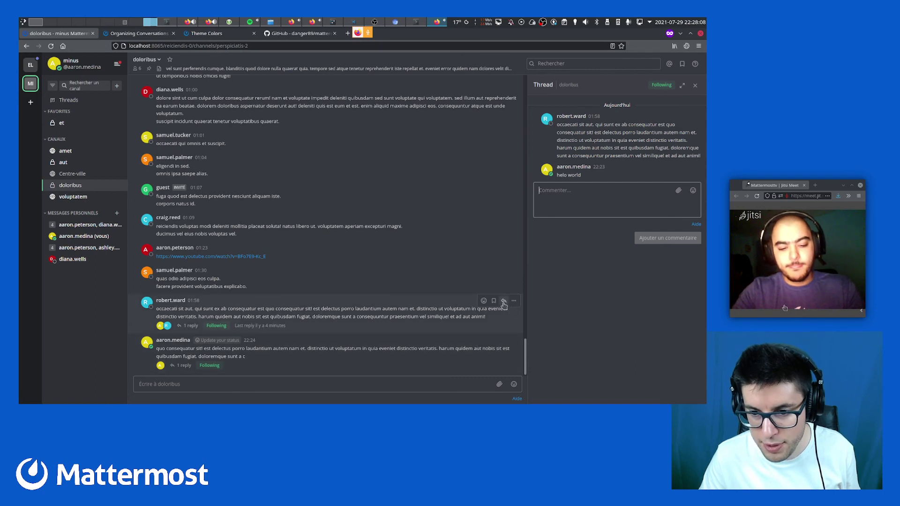
{"action": "left_click", "coordinate": [504, 304]}
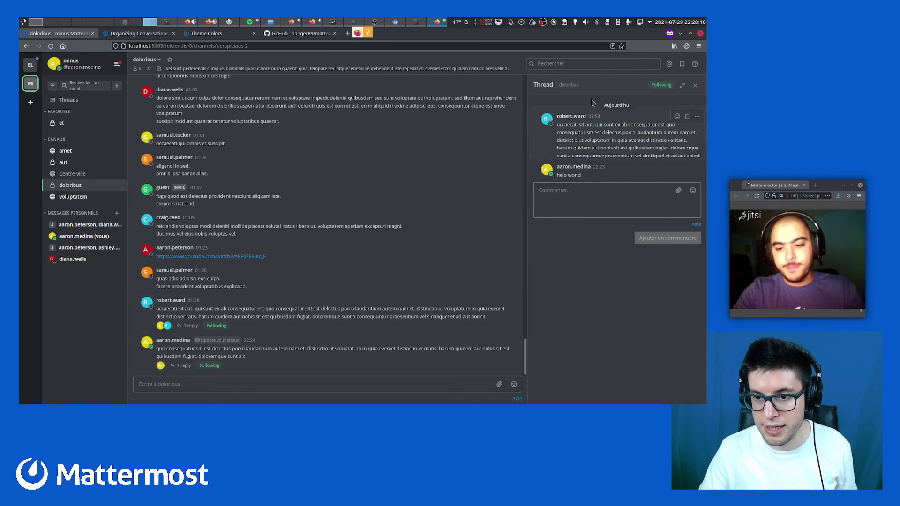
Switch through Centre-ville, voluptatem and doloribus, ending on Centre-ville with the thread still open
{"action": "left_click", "coordinate": [85, 174]}
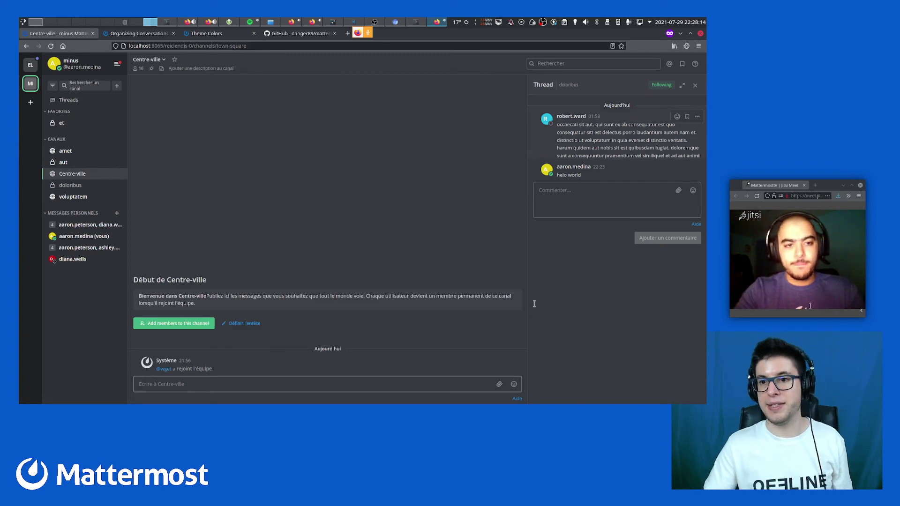
{"action": "left_click", "coordinate": [106, 199]}
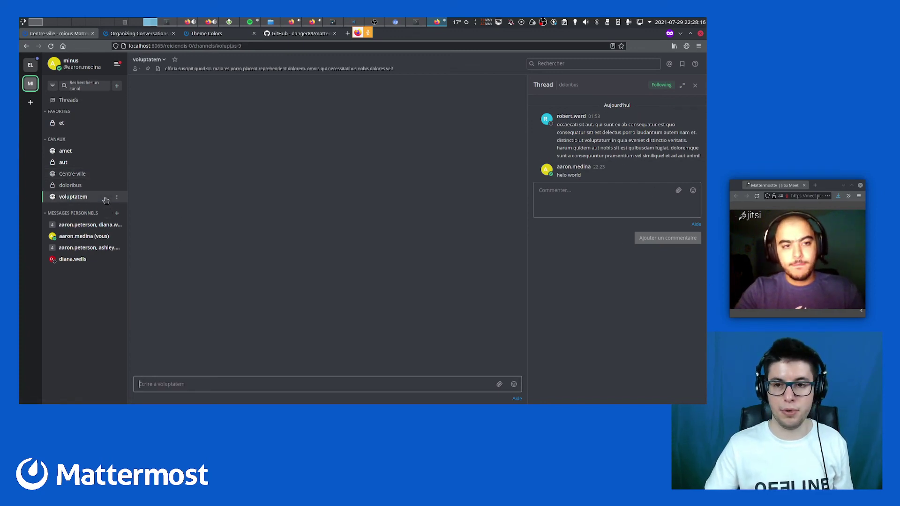
{"action": "left_click", "coordinate": [572, 202]}
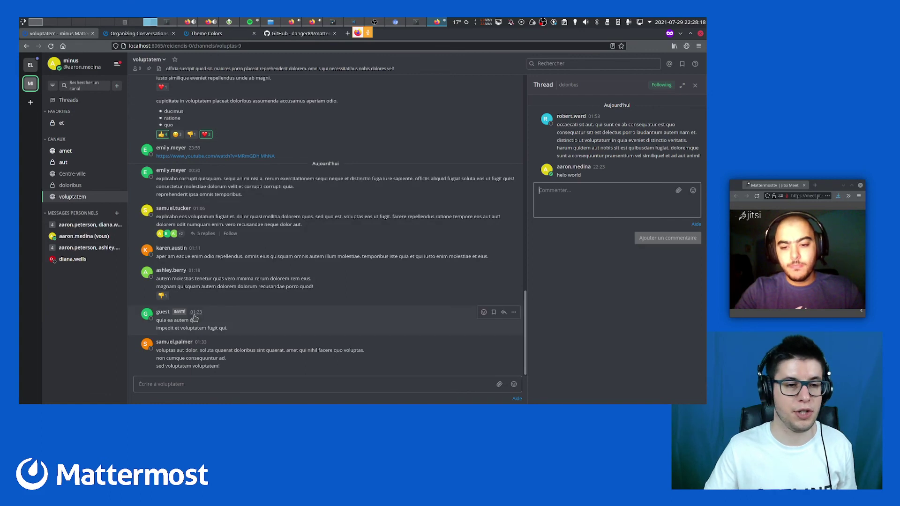
{"action": "key", "text": "alt+Up"}
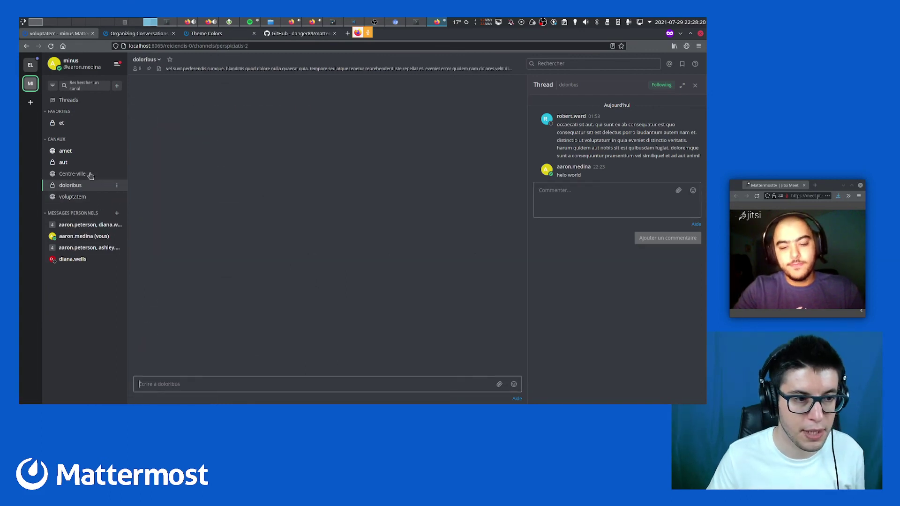
{"action": "left_click", "coordinate": [90, 176]}
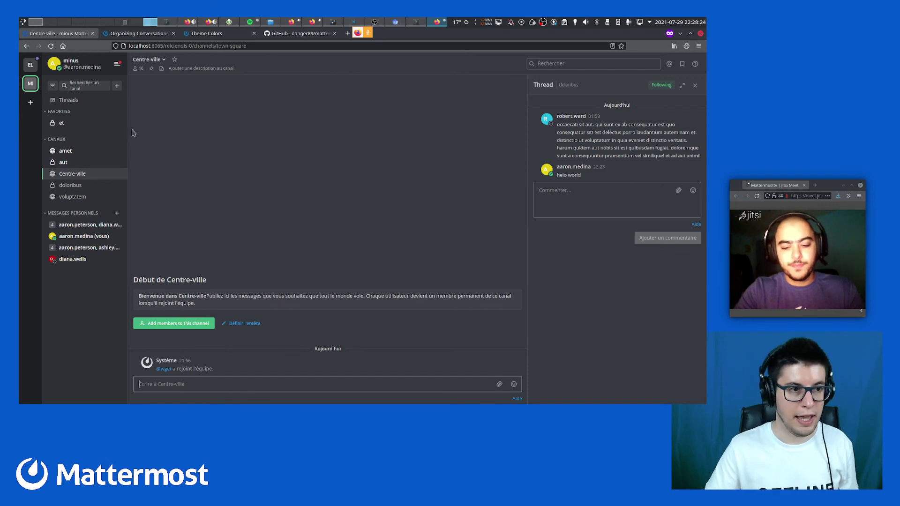
Move between Followed threads, doloribus and Centre-ville, then close the Thread panel
{"action": "left_click", "coordinate": [99, 104]}
{"action": "left_click", "coordinate": [225, 122]}
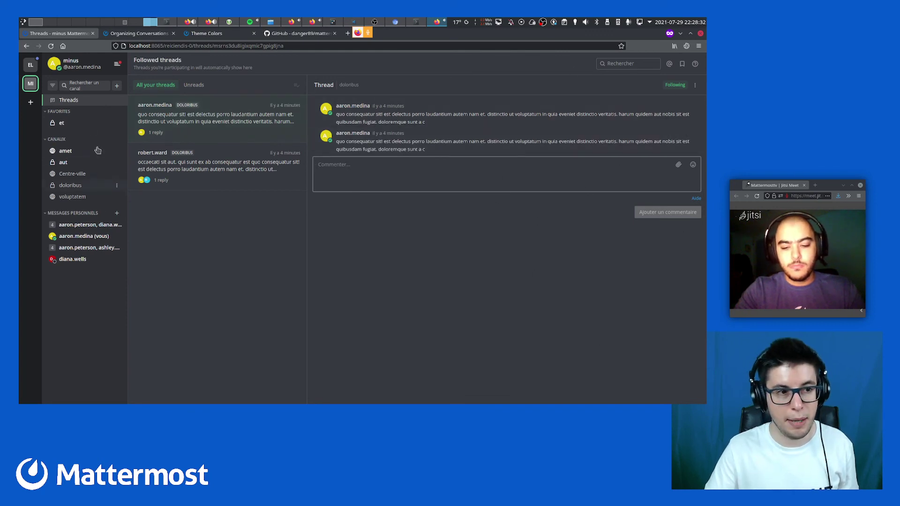
{"action": "left_click", "coordinate": [75, 186]}
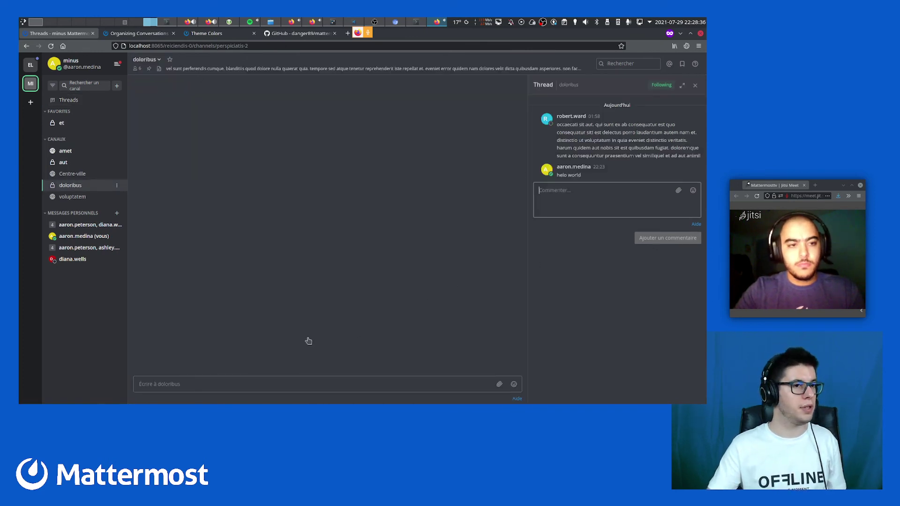
{"action": "left_click", "coordinate": [87, 178]}
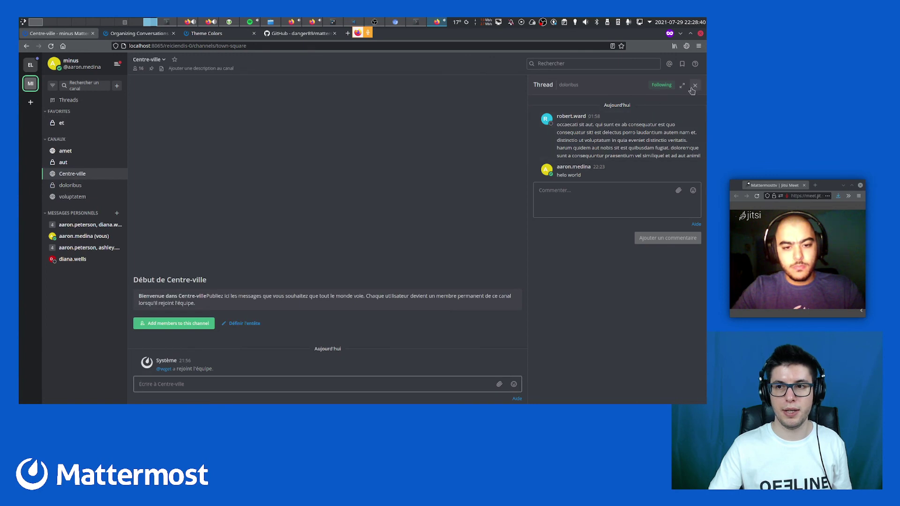
{"action": "left_click", "coordinate": [71, 104]}
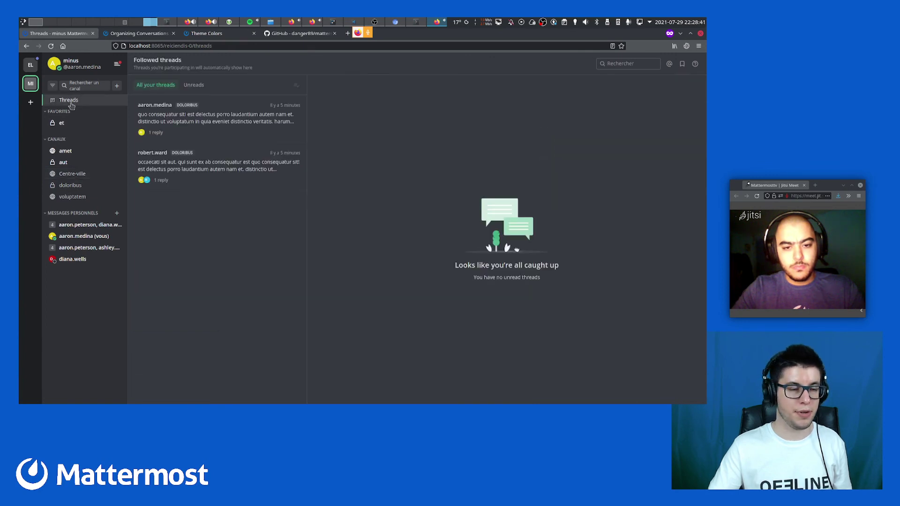
{"action": "left_click", "coordinate": [71, 175]}
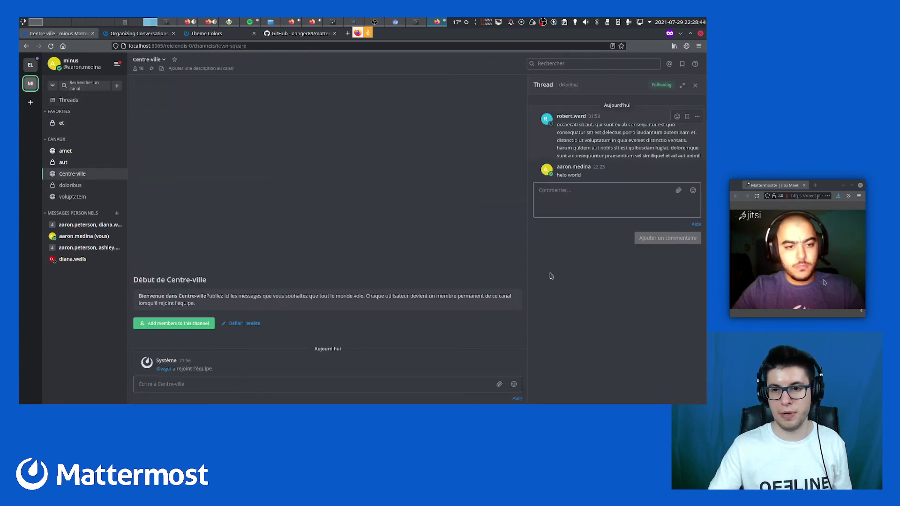
{"action": "left_click", "coordinate": [696, 87]}
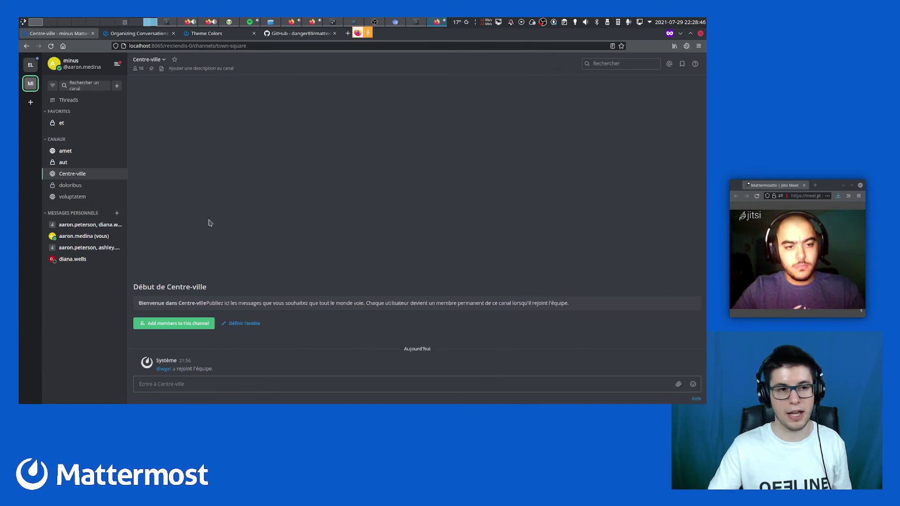
Reopen the first followed thread from Threads and switch to the doloribus channel
{"action": "left_click", "coordinate": [83, 104]}
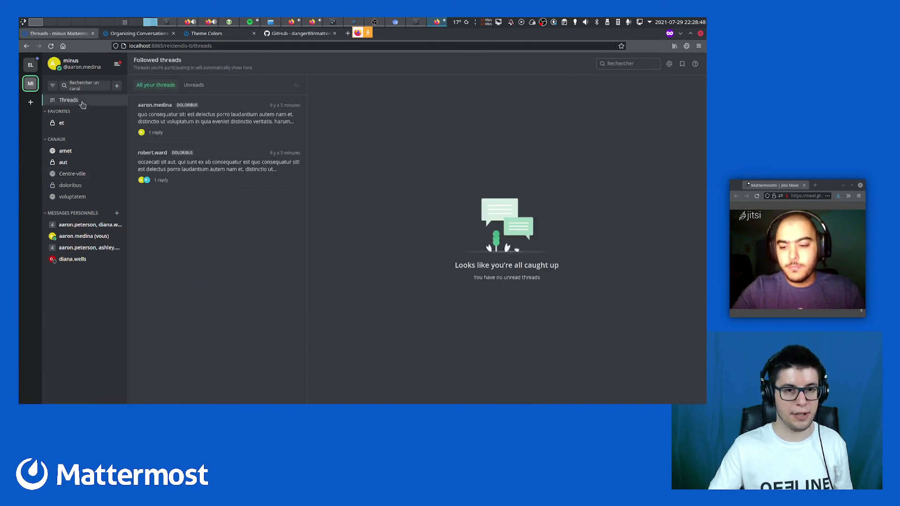
{"action": "left_click", "coordinate": [203, 125]}
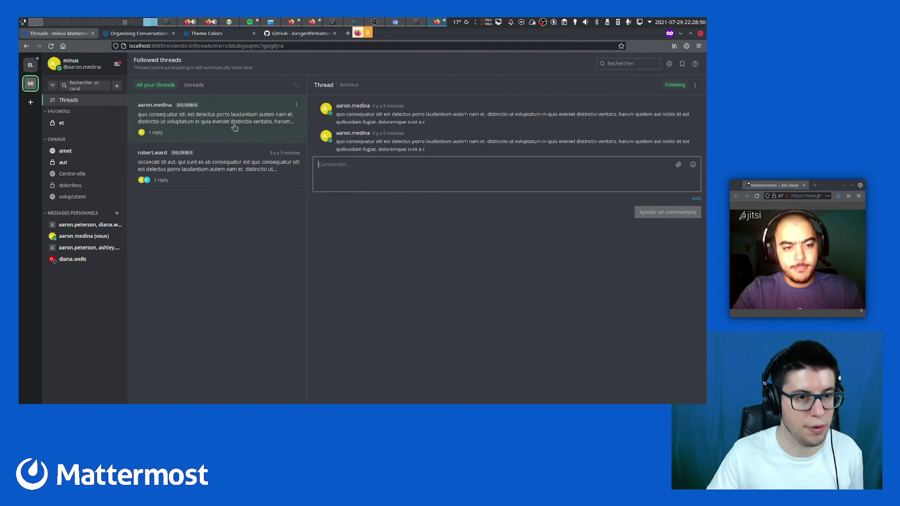
{"action": "left_click", "coordinate": [78, 186]}
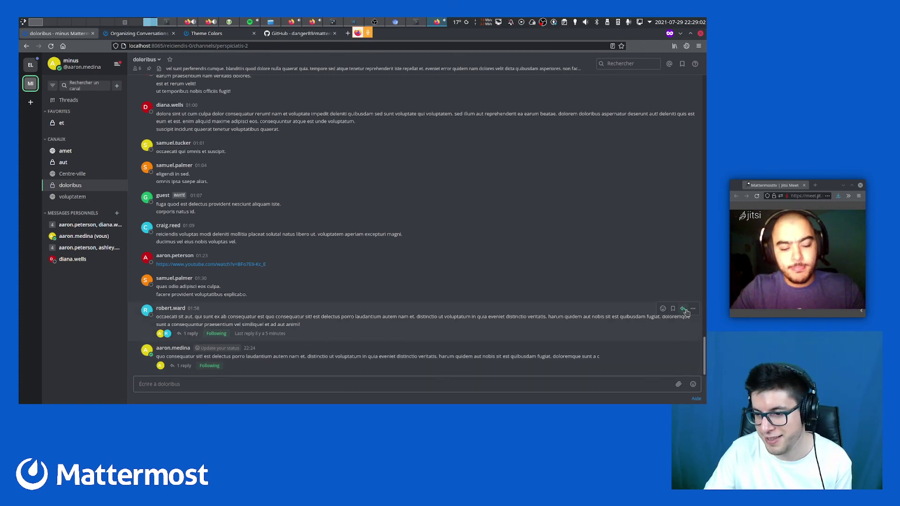
Open the followed post's reply thread and focus its comment box
{"action": "left_click", "coordinate": [683, 309]}
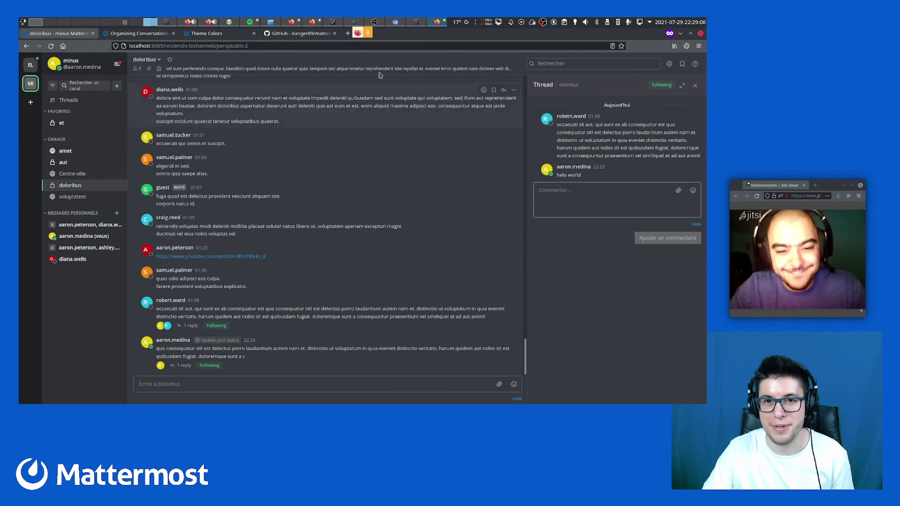
{"action": "mouse_move", "coordinate": [396, 26]}
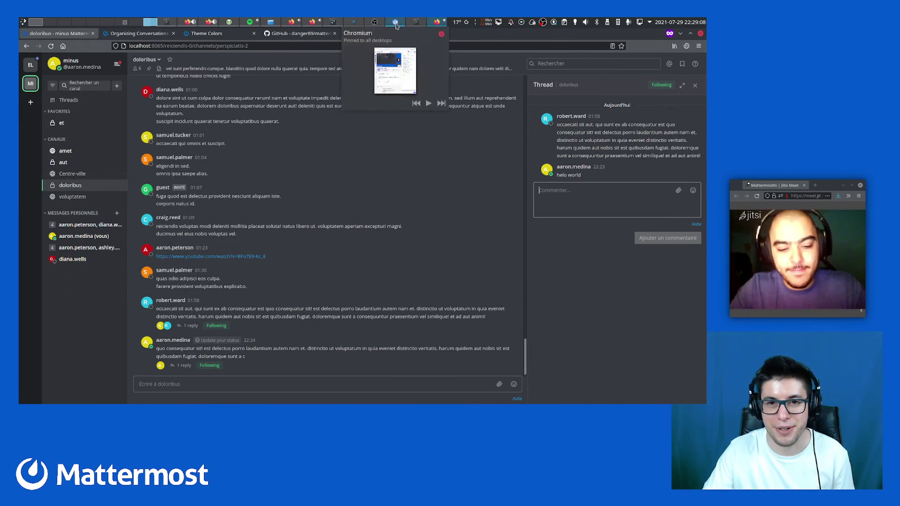
{"action": "left_click", "coordinate": [396, 26]}
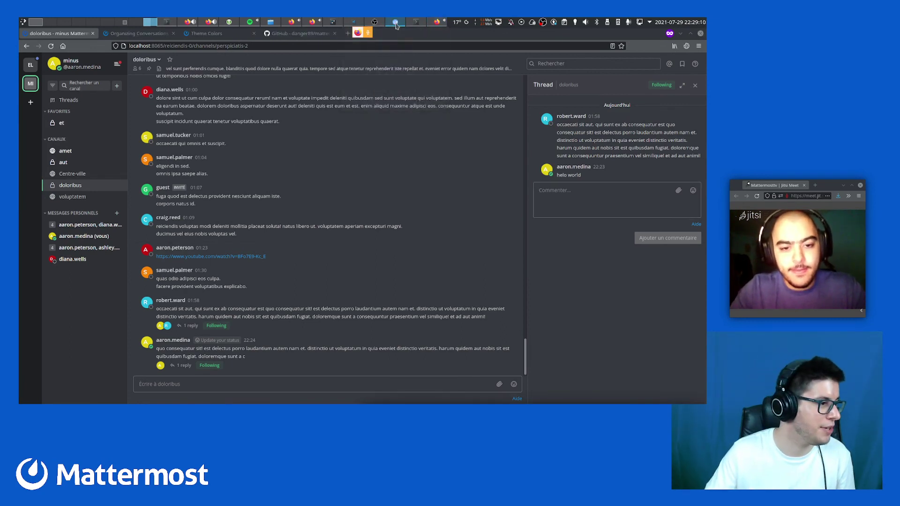
{"action": "left_click", "coordinate": [558, 205]}
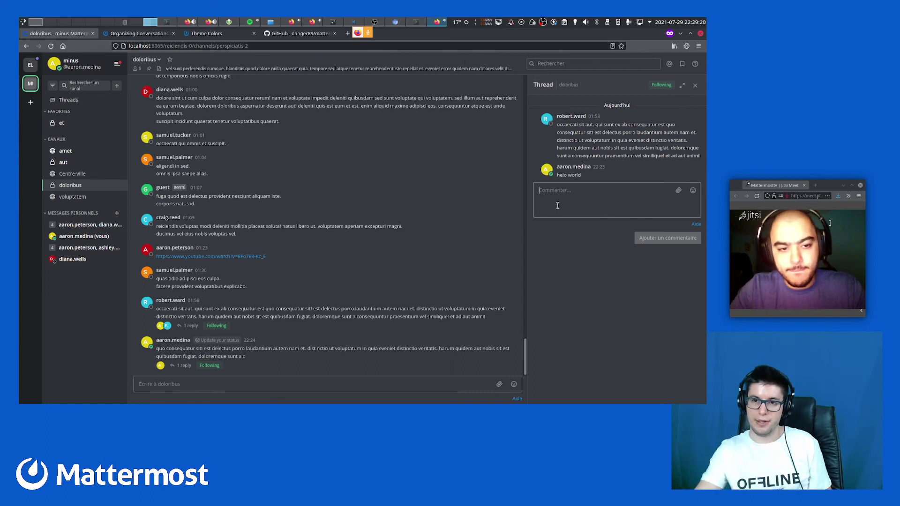
Open the first followed thread from Threads, then show Centre-ville with that thread beside it
{"action": "left_click", "coordinate": [98, 100]}
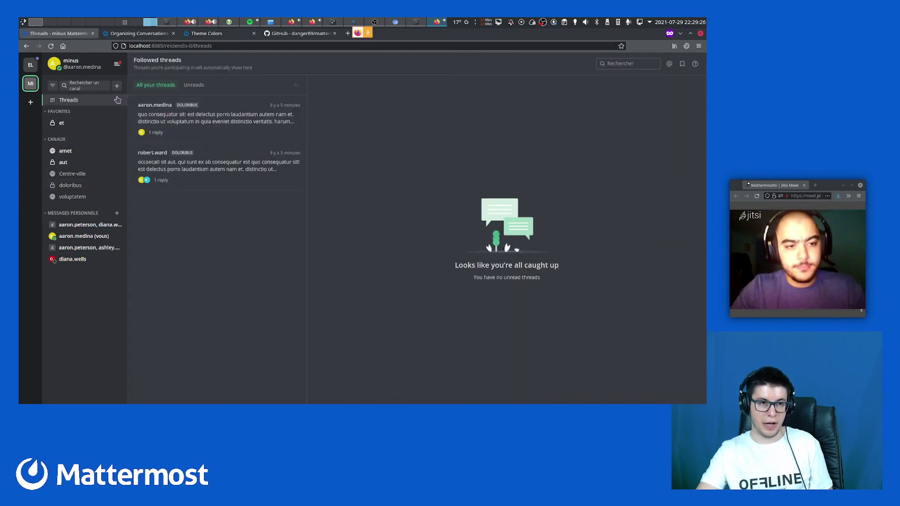
{"action": "left_click", "coordinate": [229, 121]}
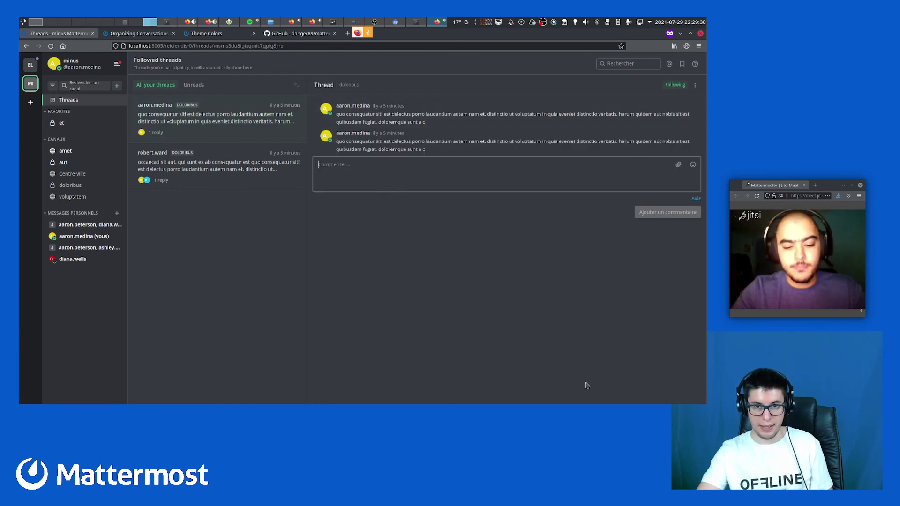
{"action": "left_click", "coordinate": [94, 177]}
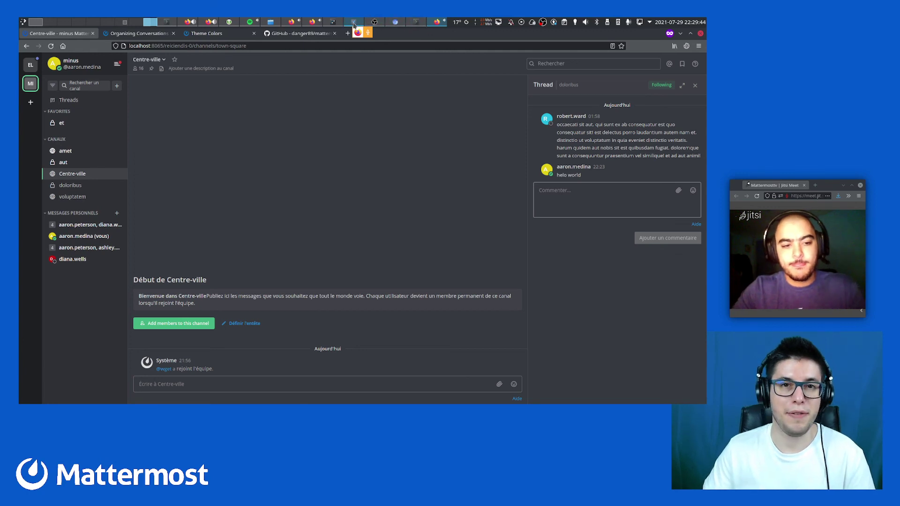
{"action": "left_click", "coordinate": [353, 24]}
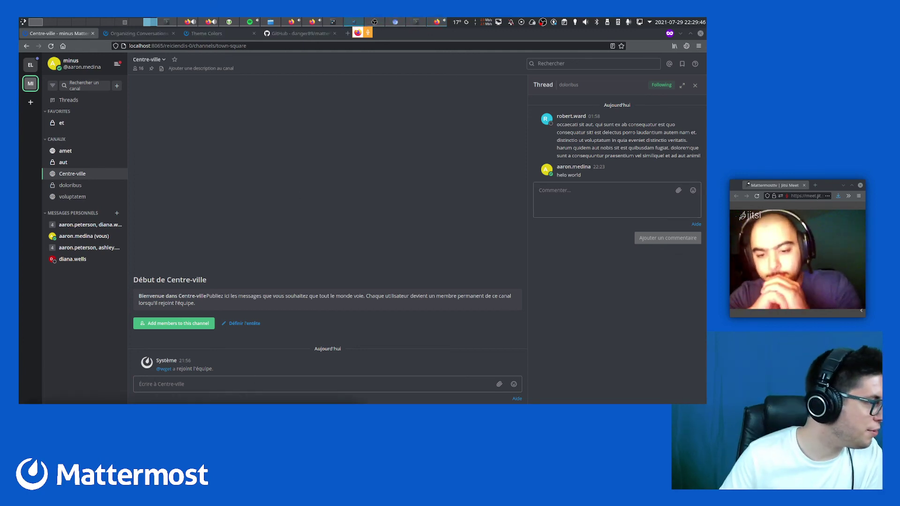